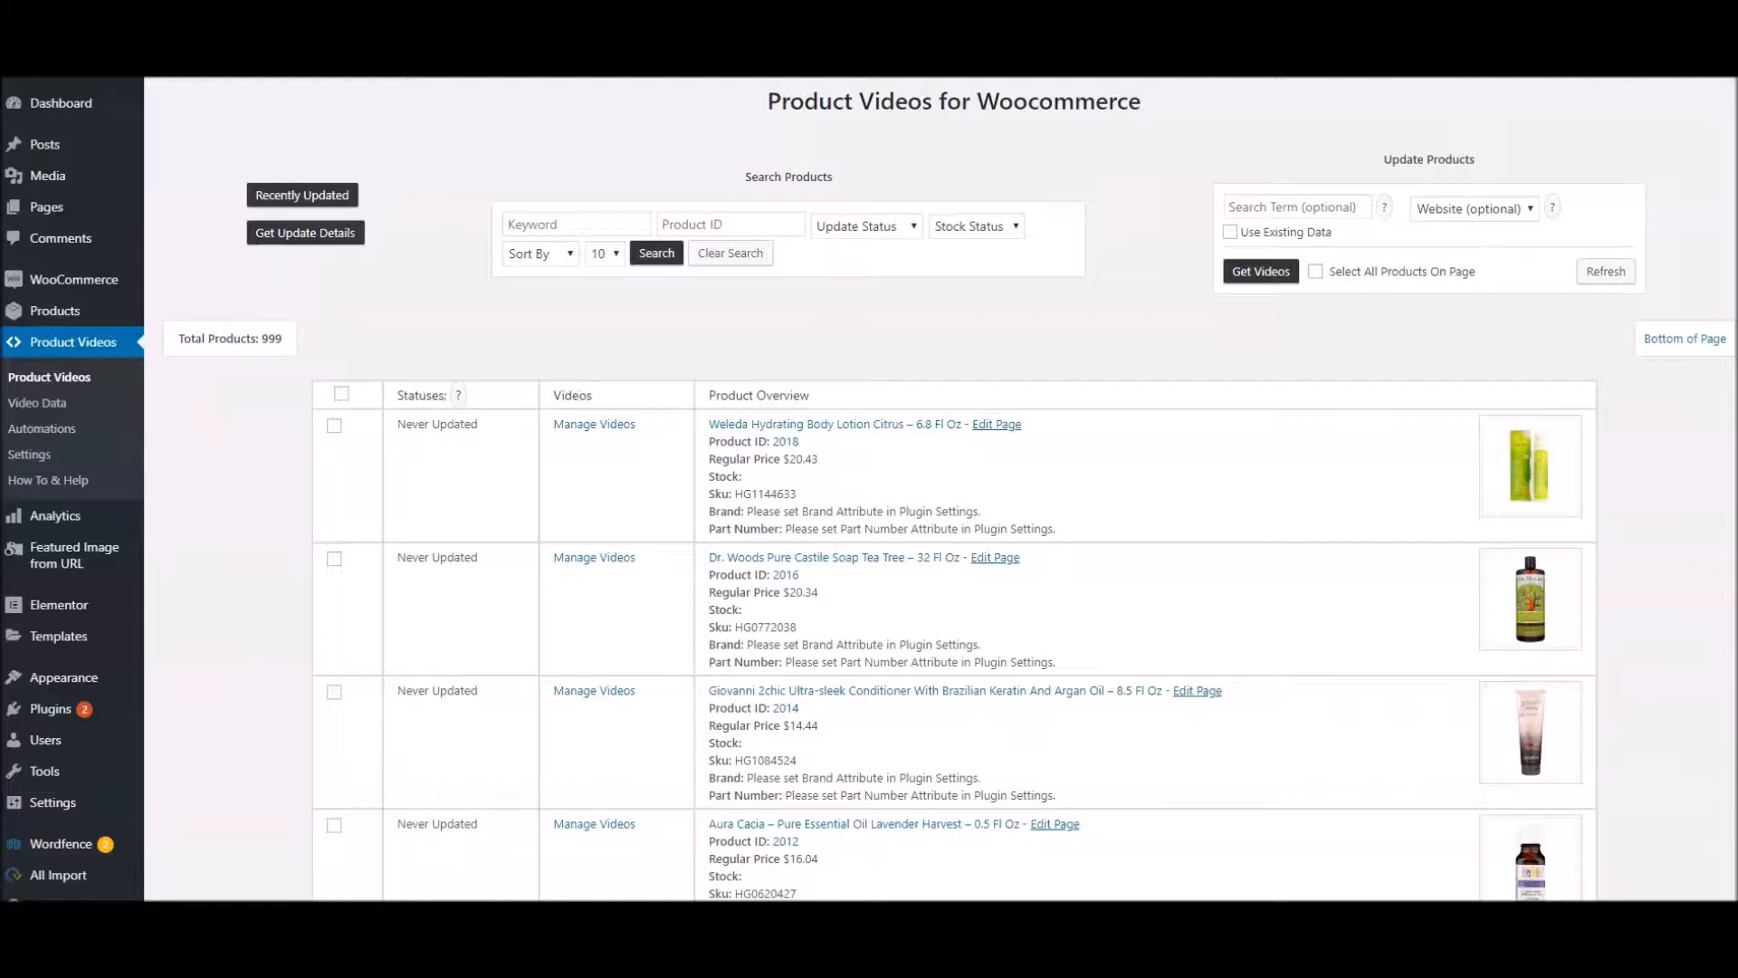
# Open the Product Videos plugin's How To & Help page and look over the tutorial video and help ticket option
pyautogui.click(65, 482)
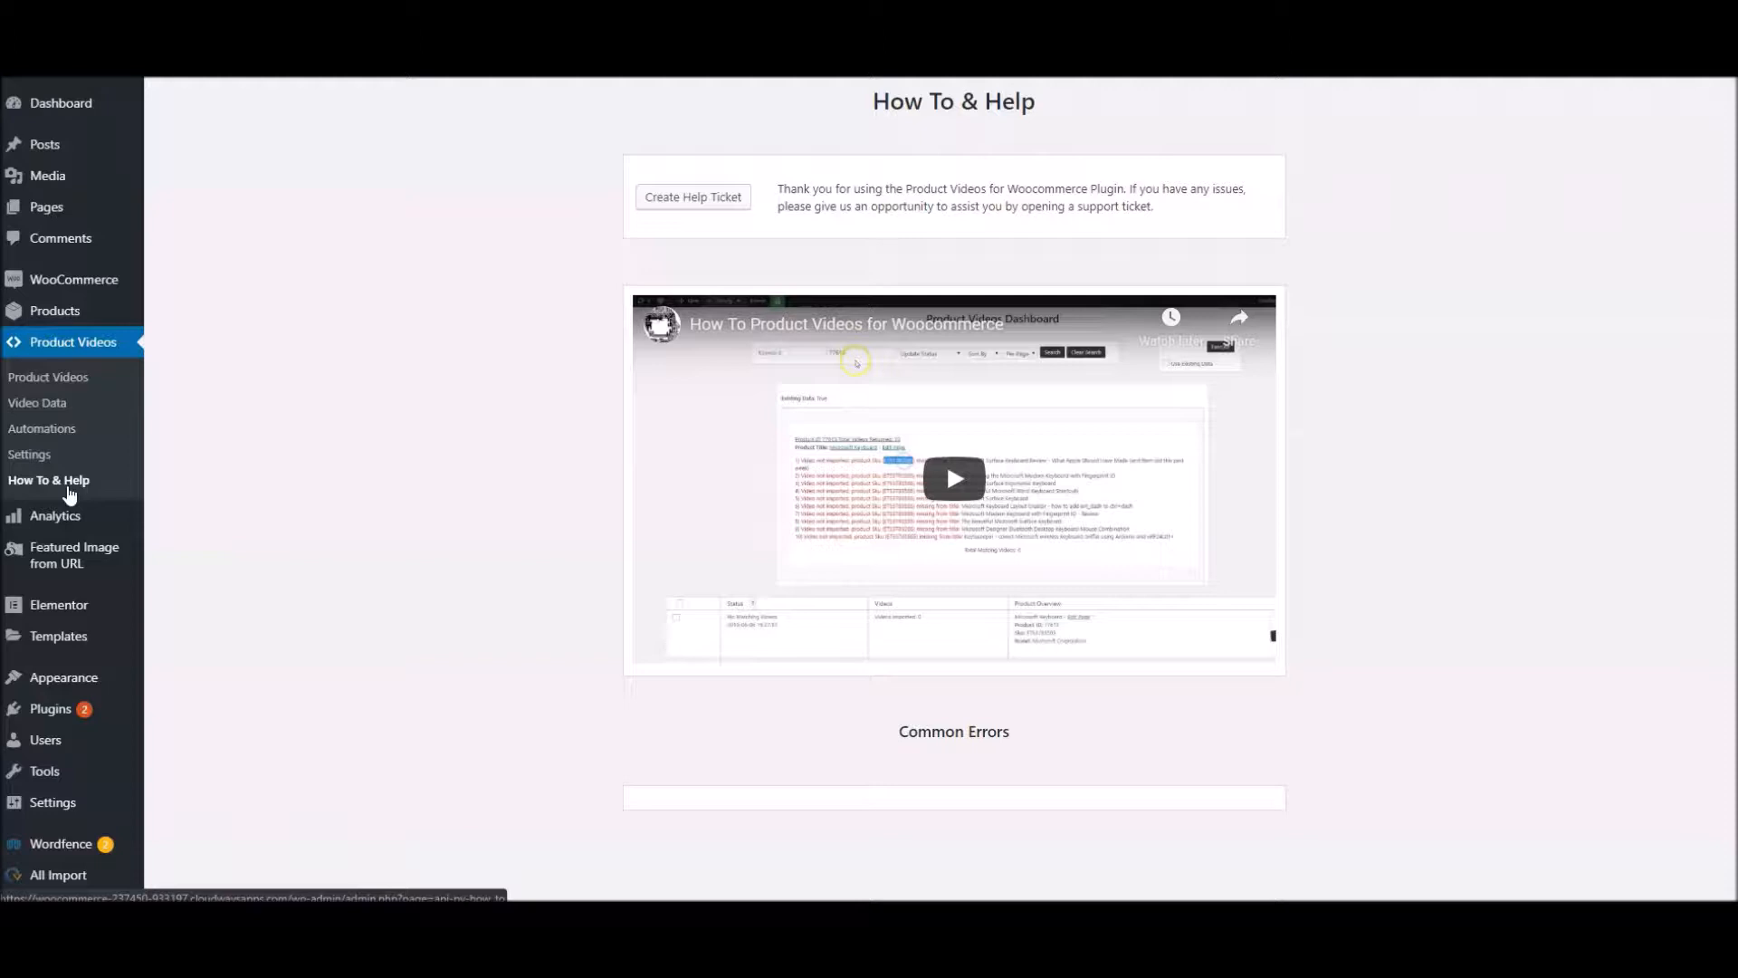
pyautogui.click(40, 487)
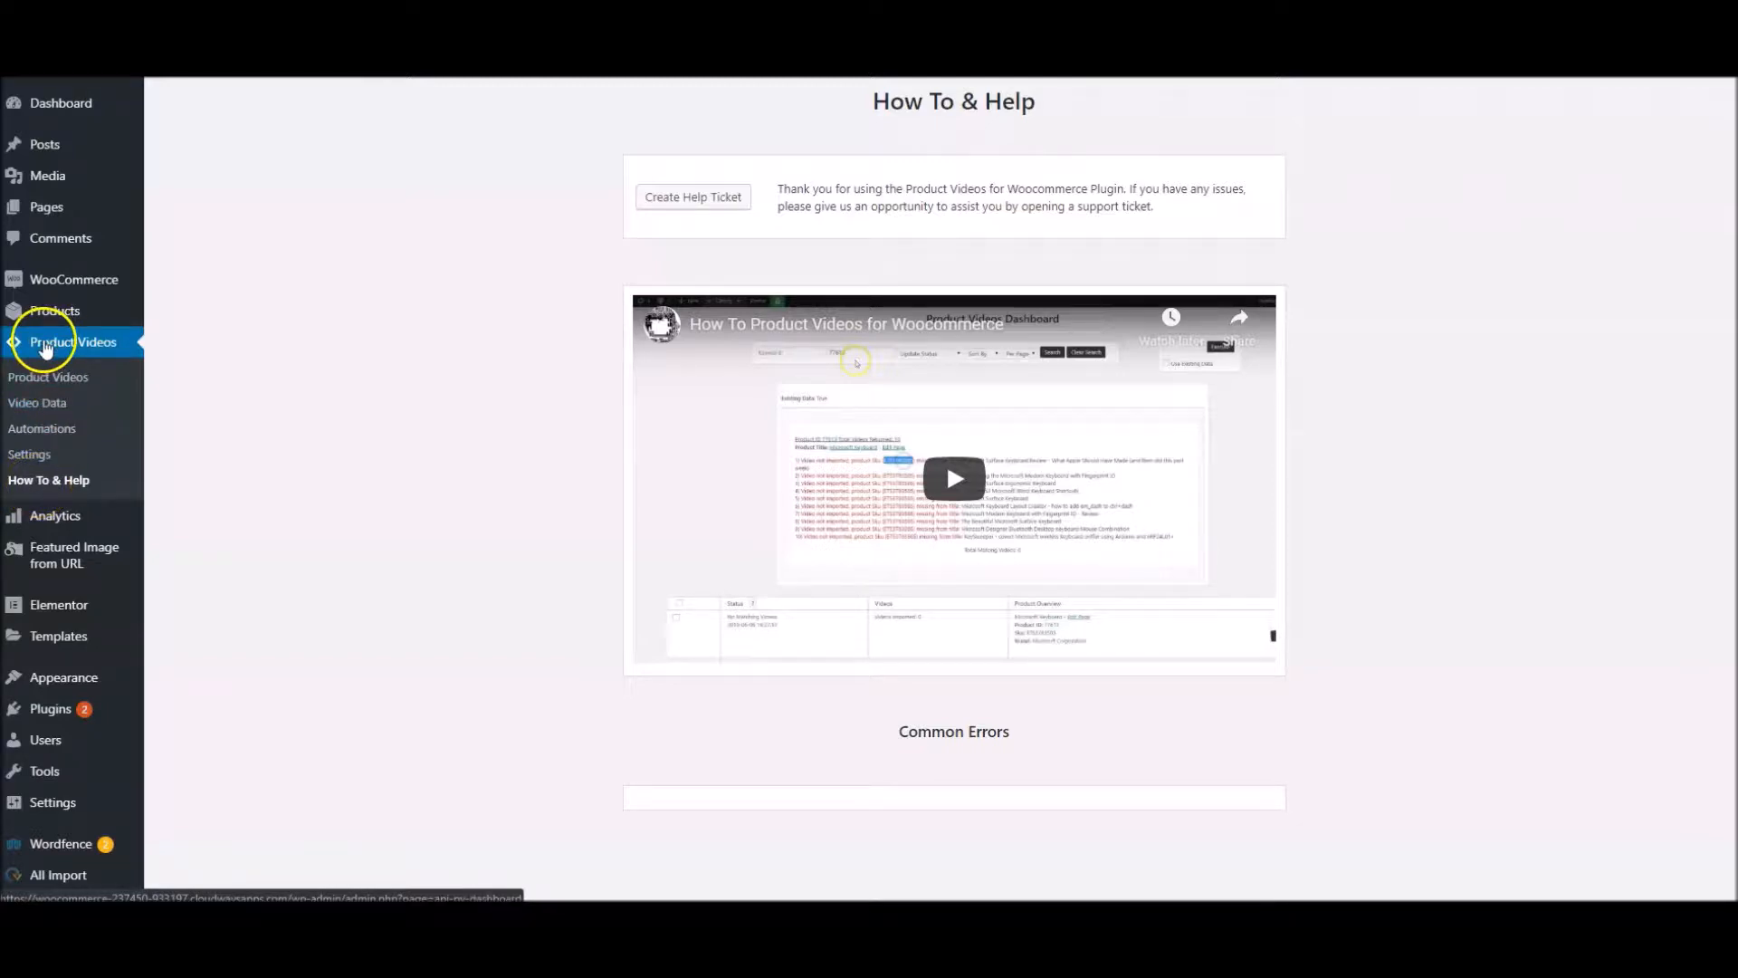
pyautogui.click(693, 199)
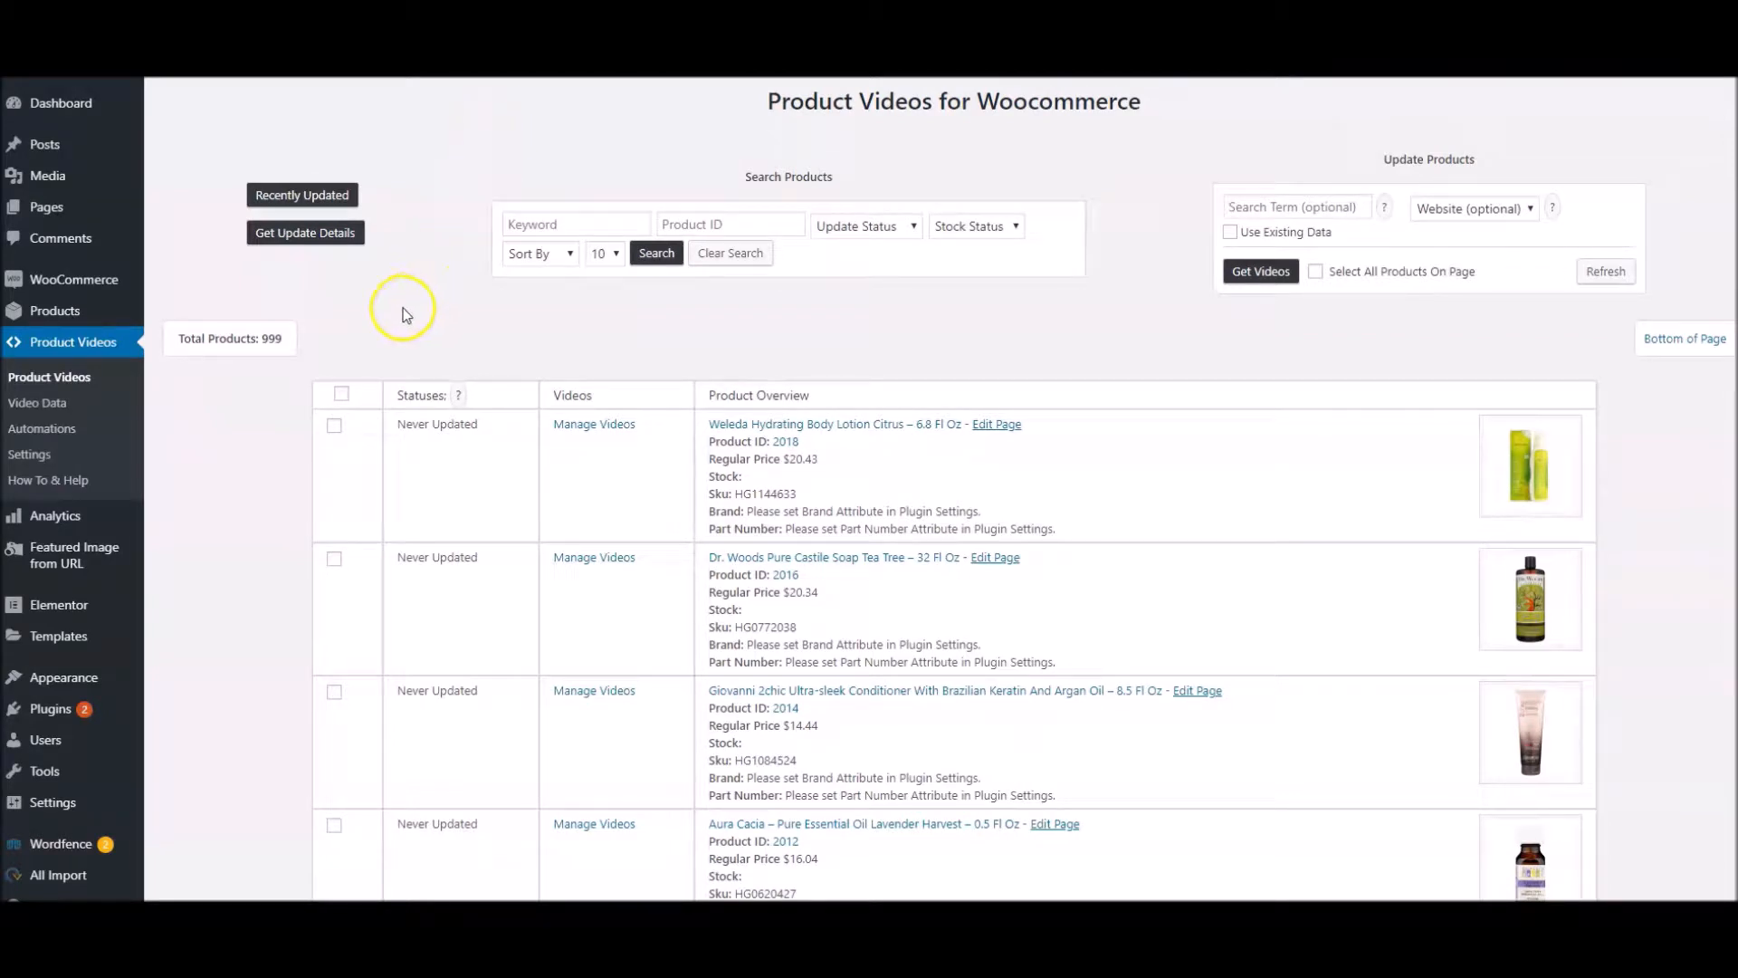
# List the recently updated products and check the paging at the end of the product list
pyautogui.click(293, 204)
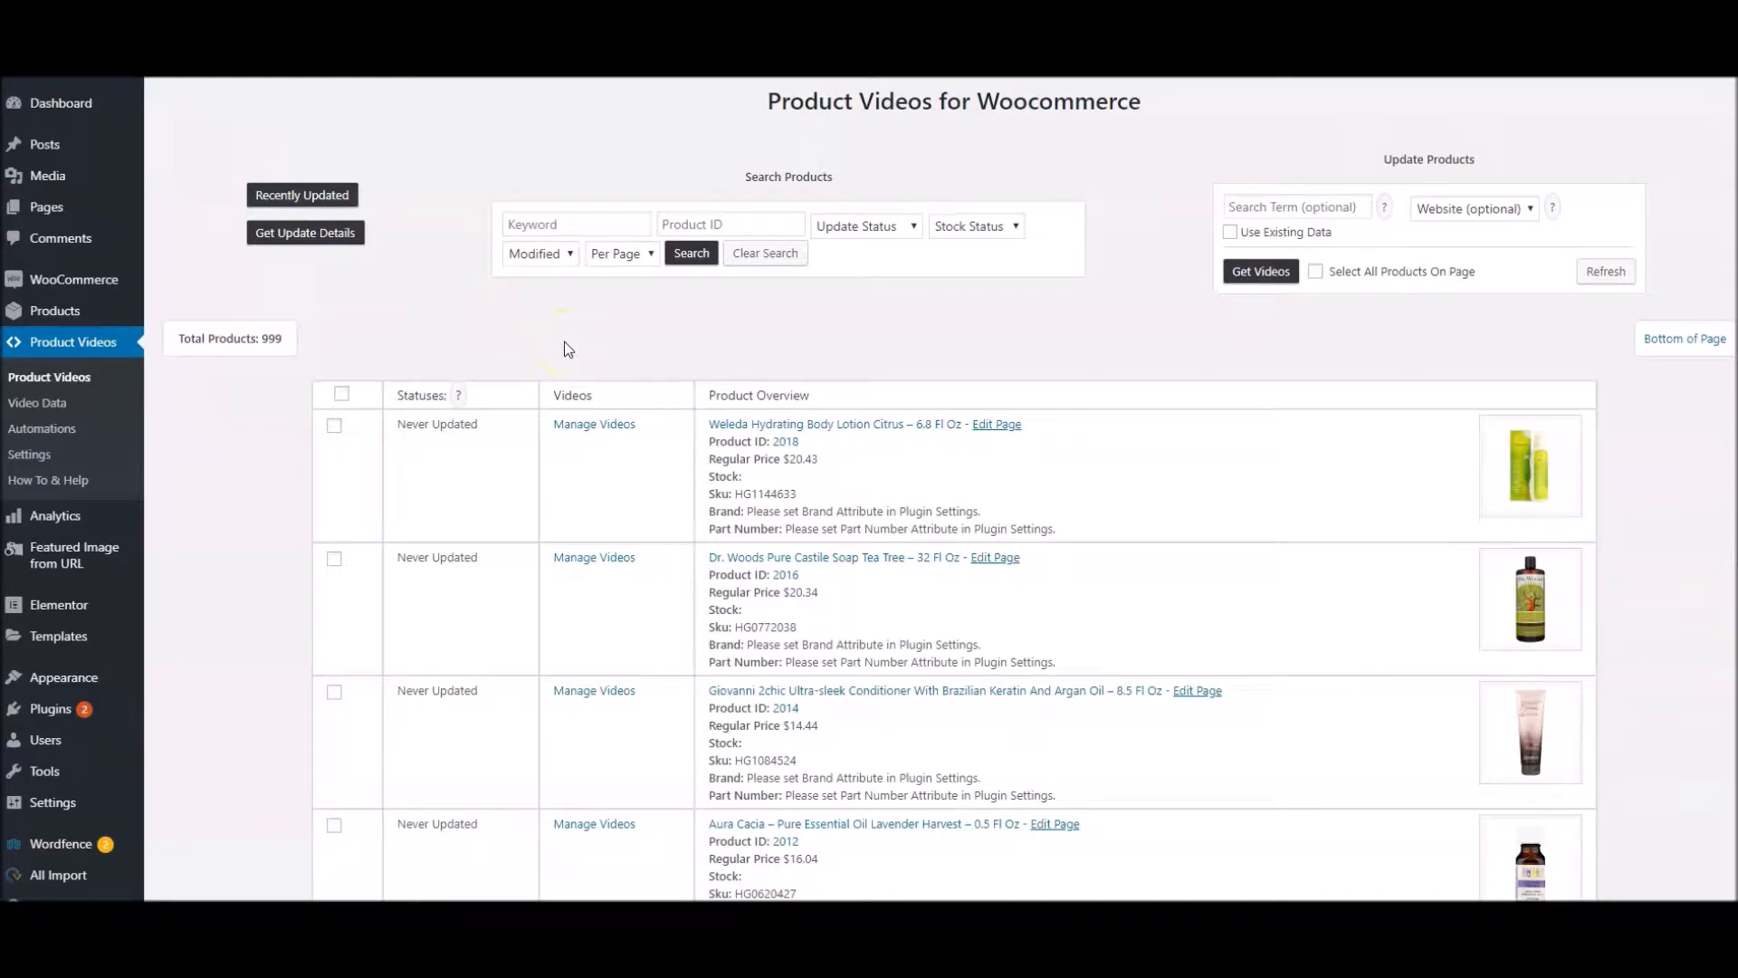
pyautogui.scroll(-15, 568, 350)
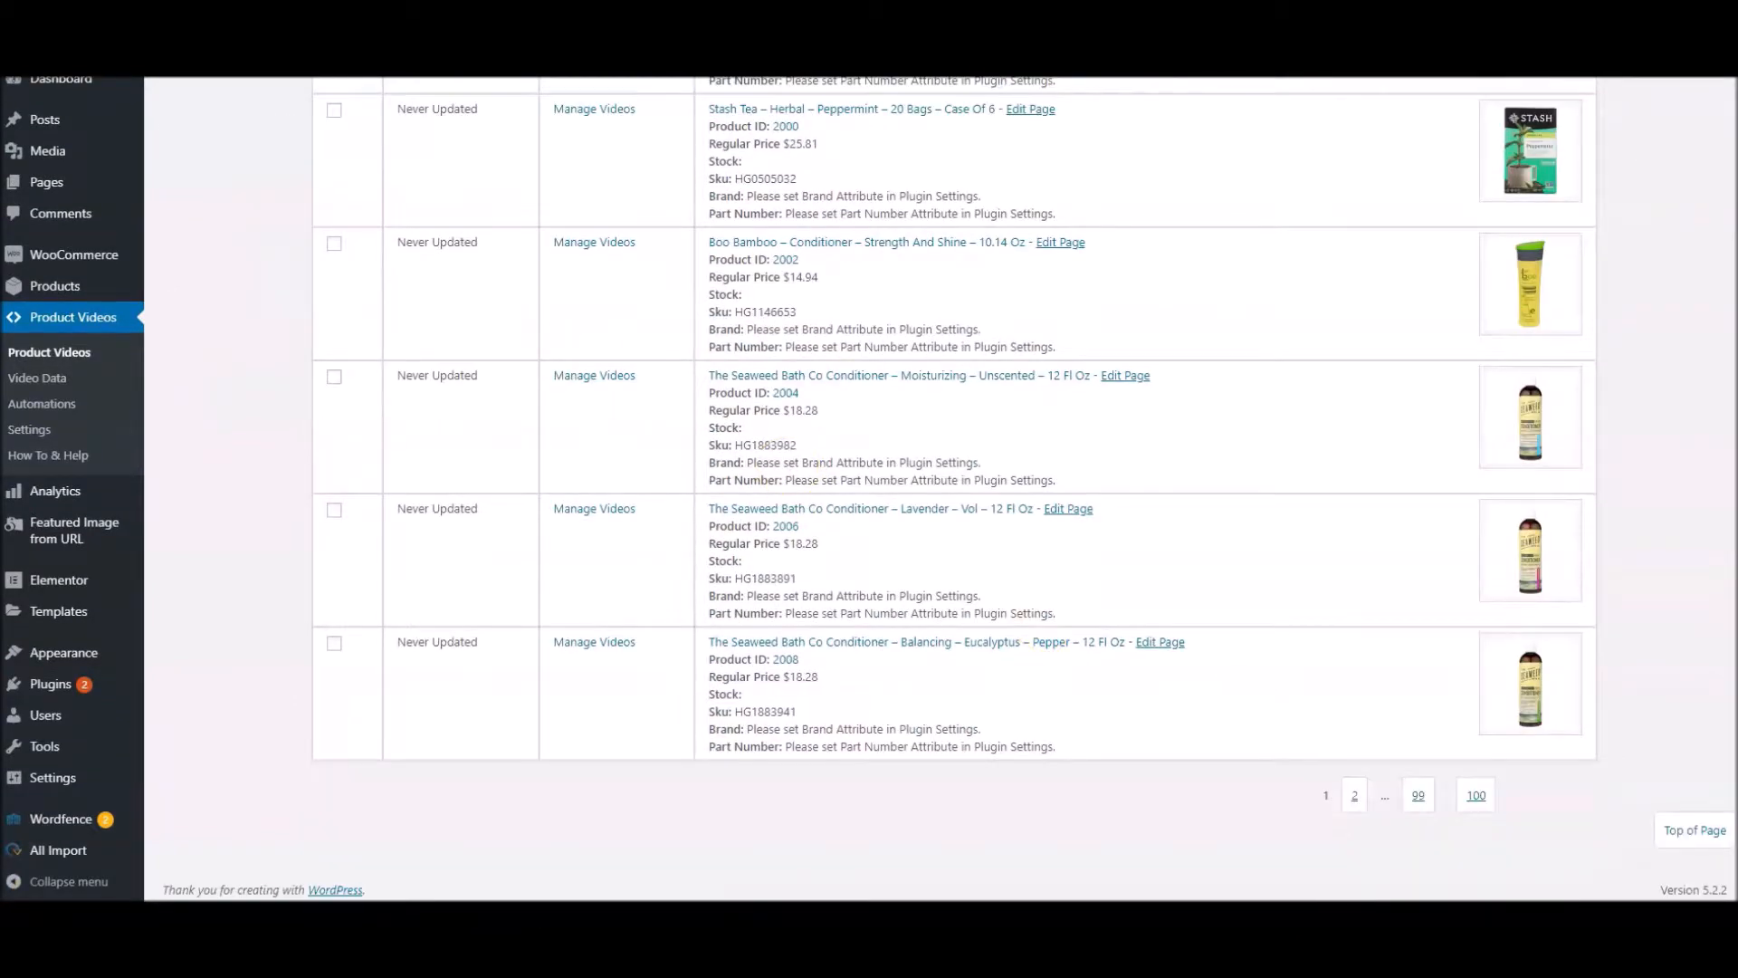
pyautogui.click(1418, 797)
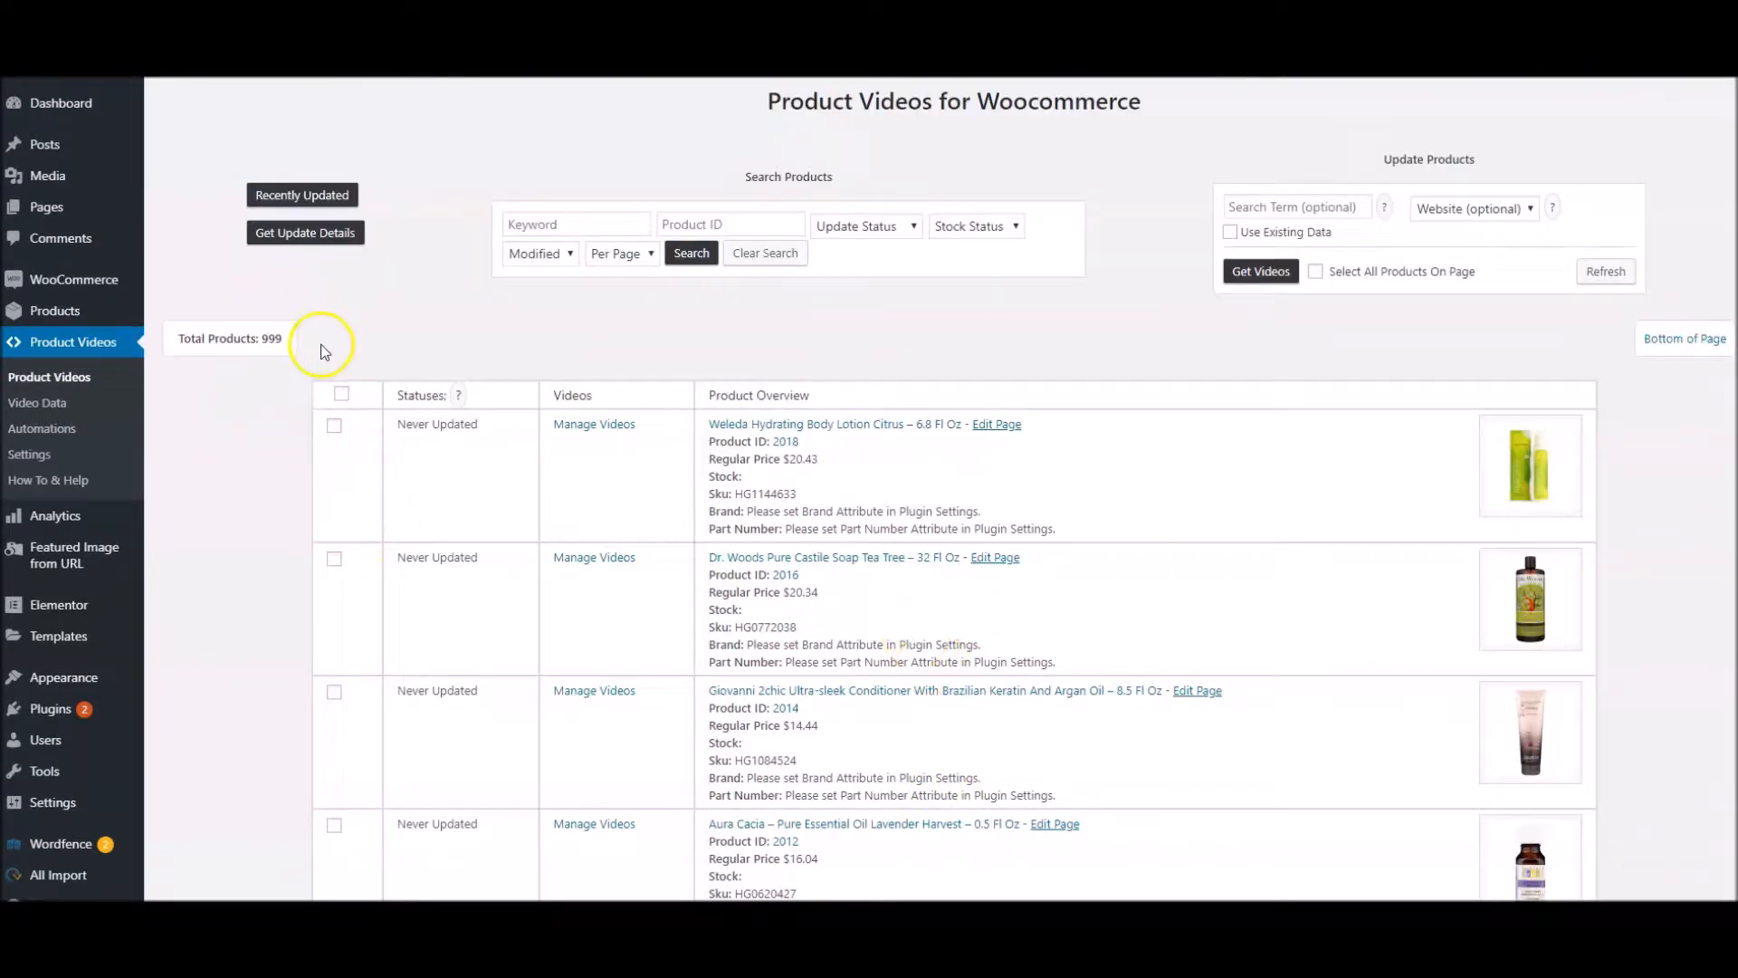
# Display the update details for all products and consult the explanation of the statuses
pyautogui.click(297, 233)
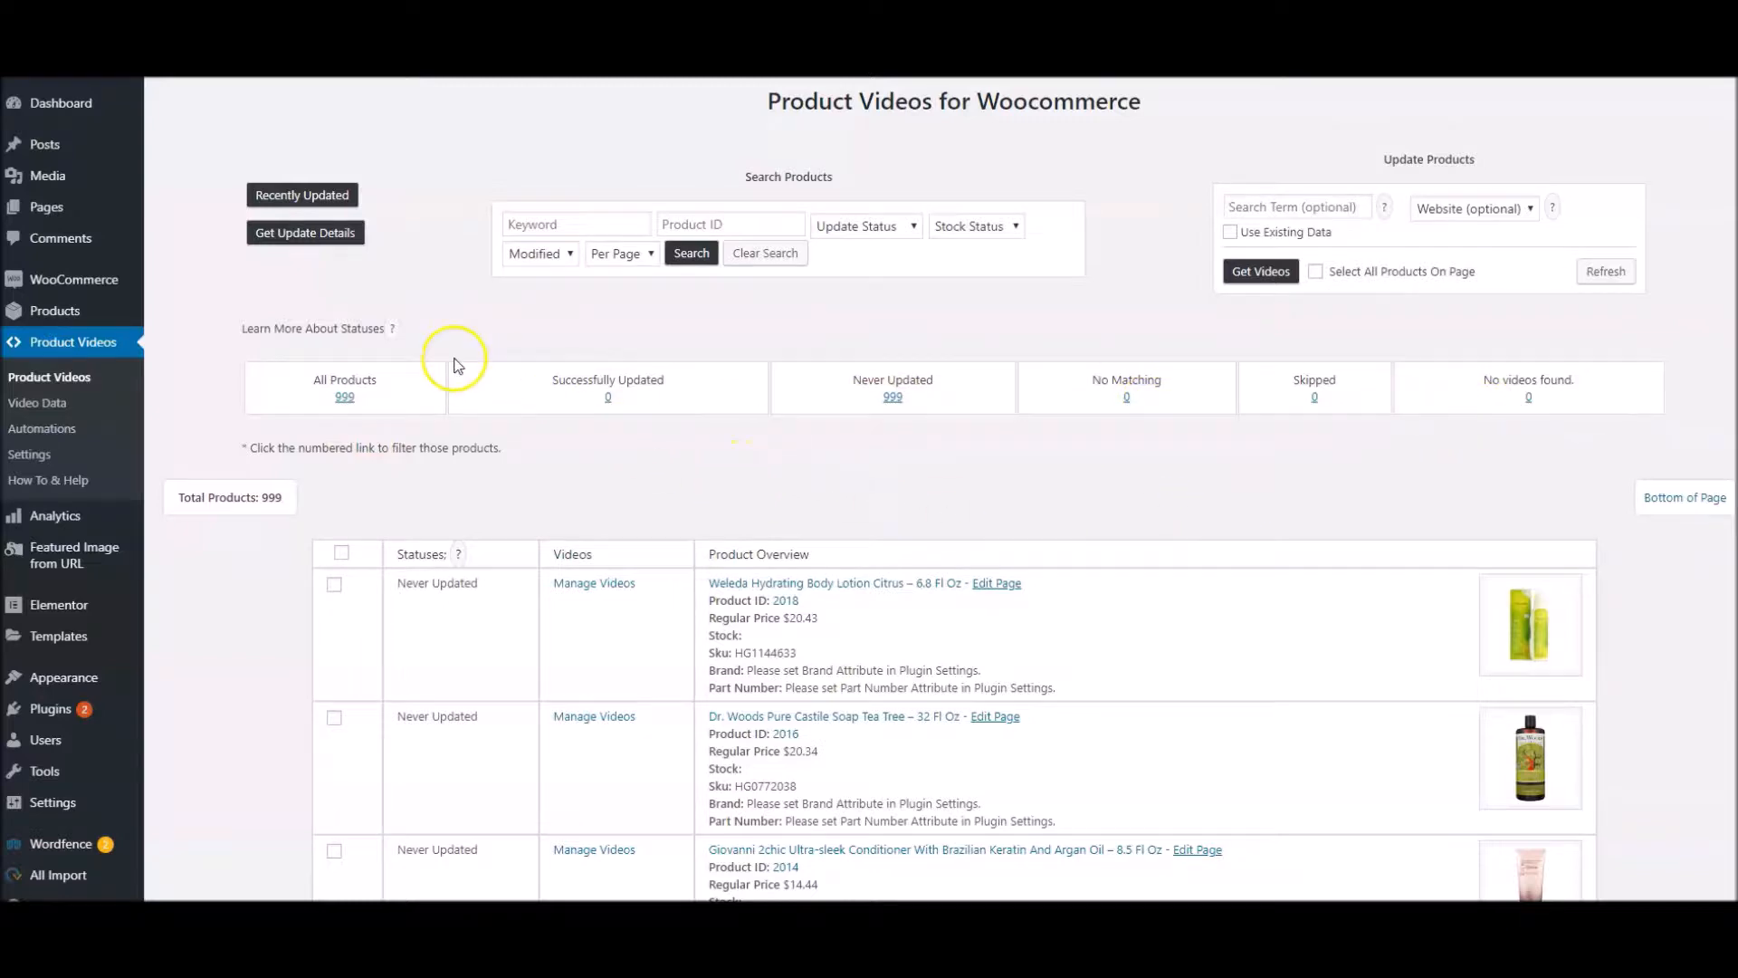
pyautogui.moveTo(393, 334)
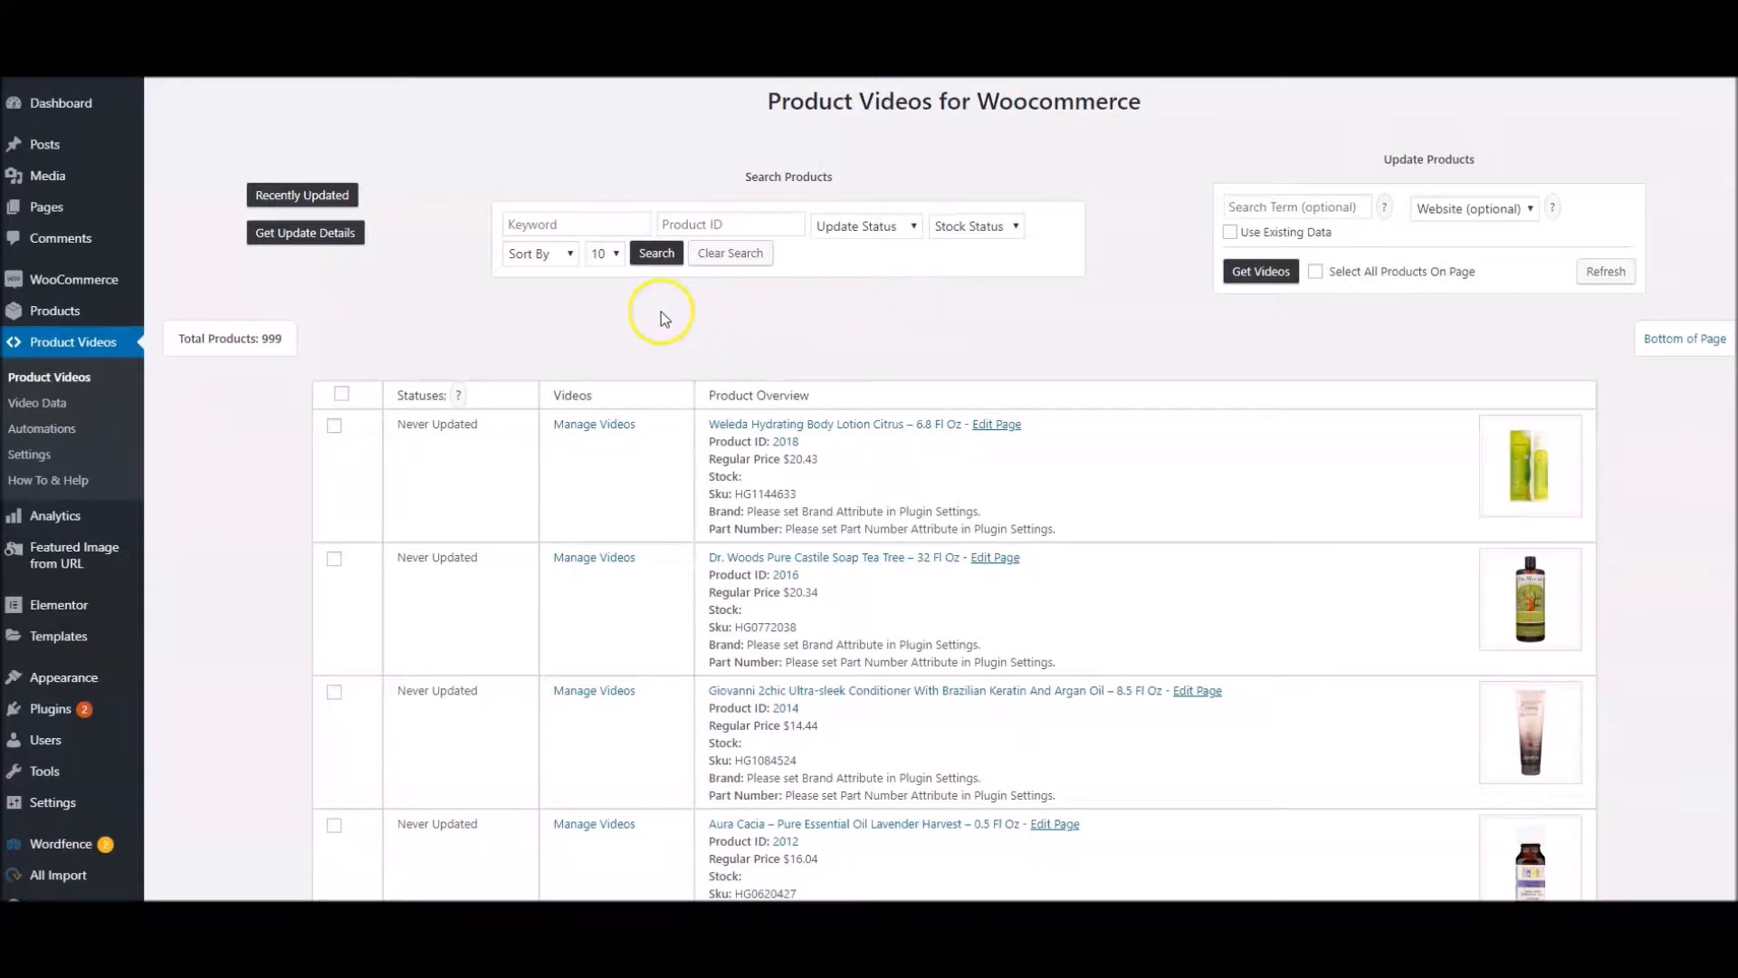
# Filter the product list by the update status Never Updated
pyautogui.click(855, 230)
pyautogui.click(859, 313)
pyautogui.click(656, 253)
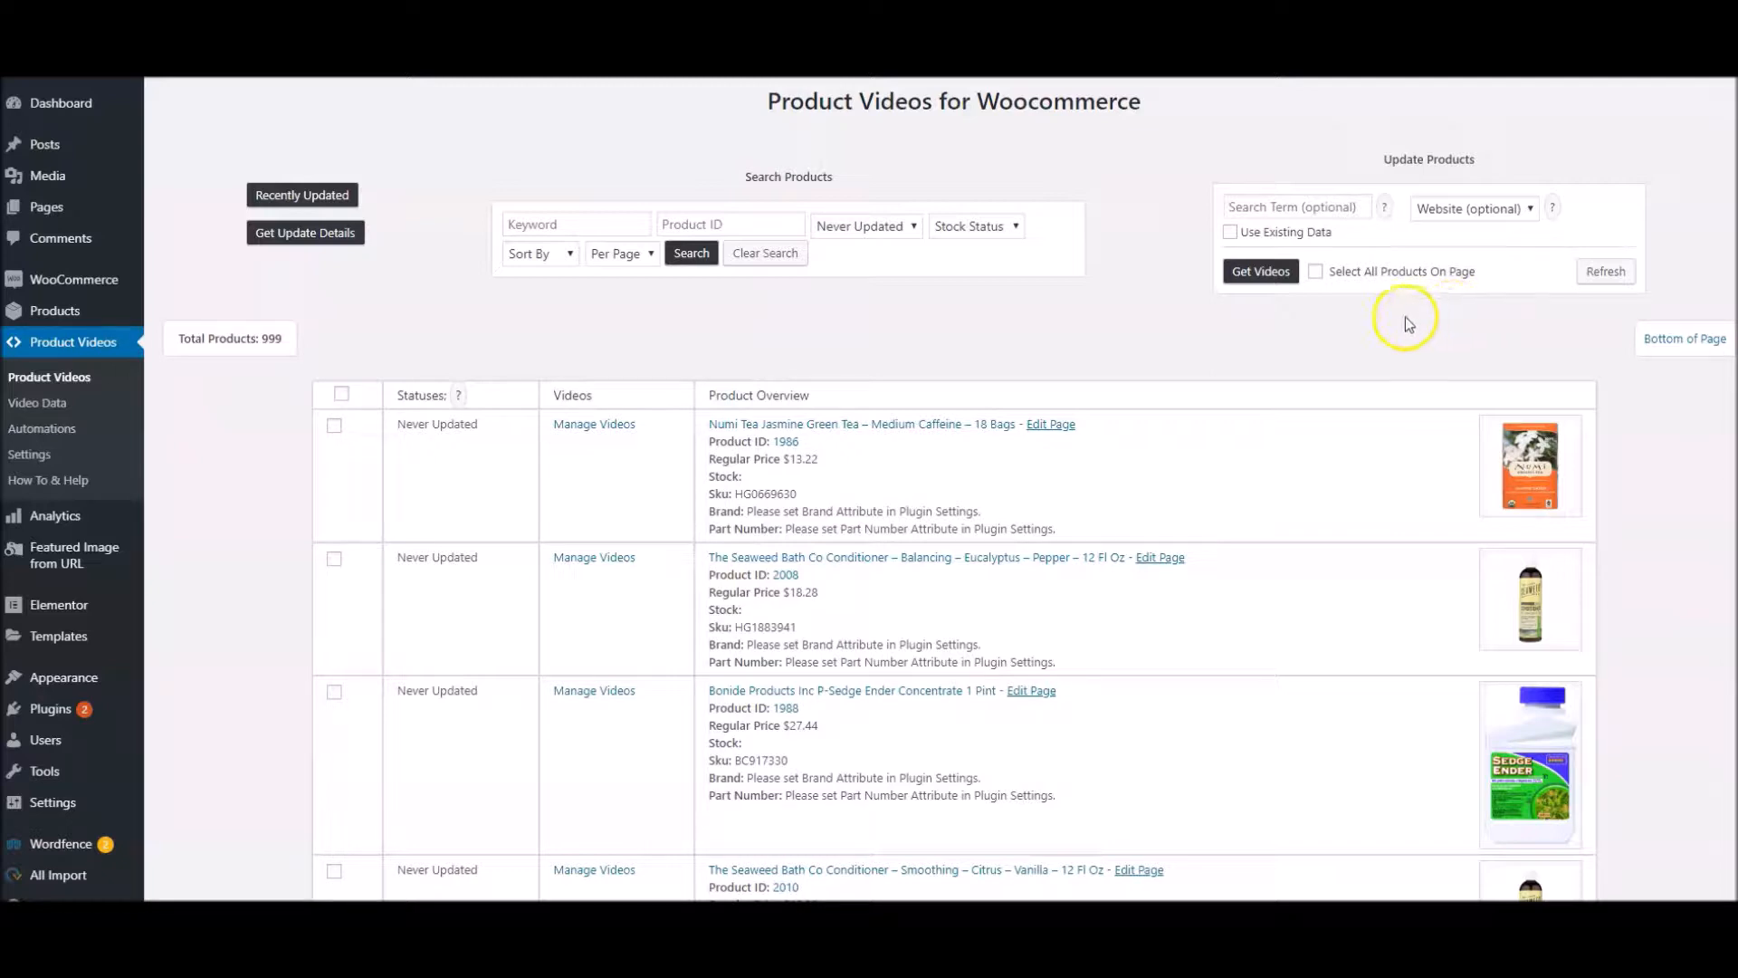
pyautogui.click(334, 426)
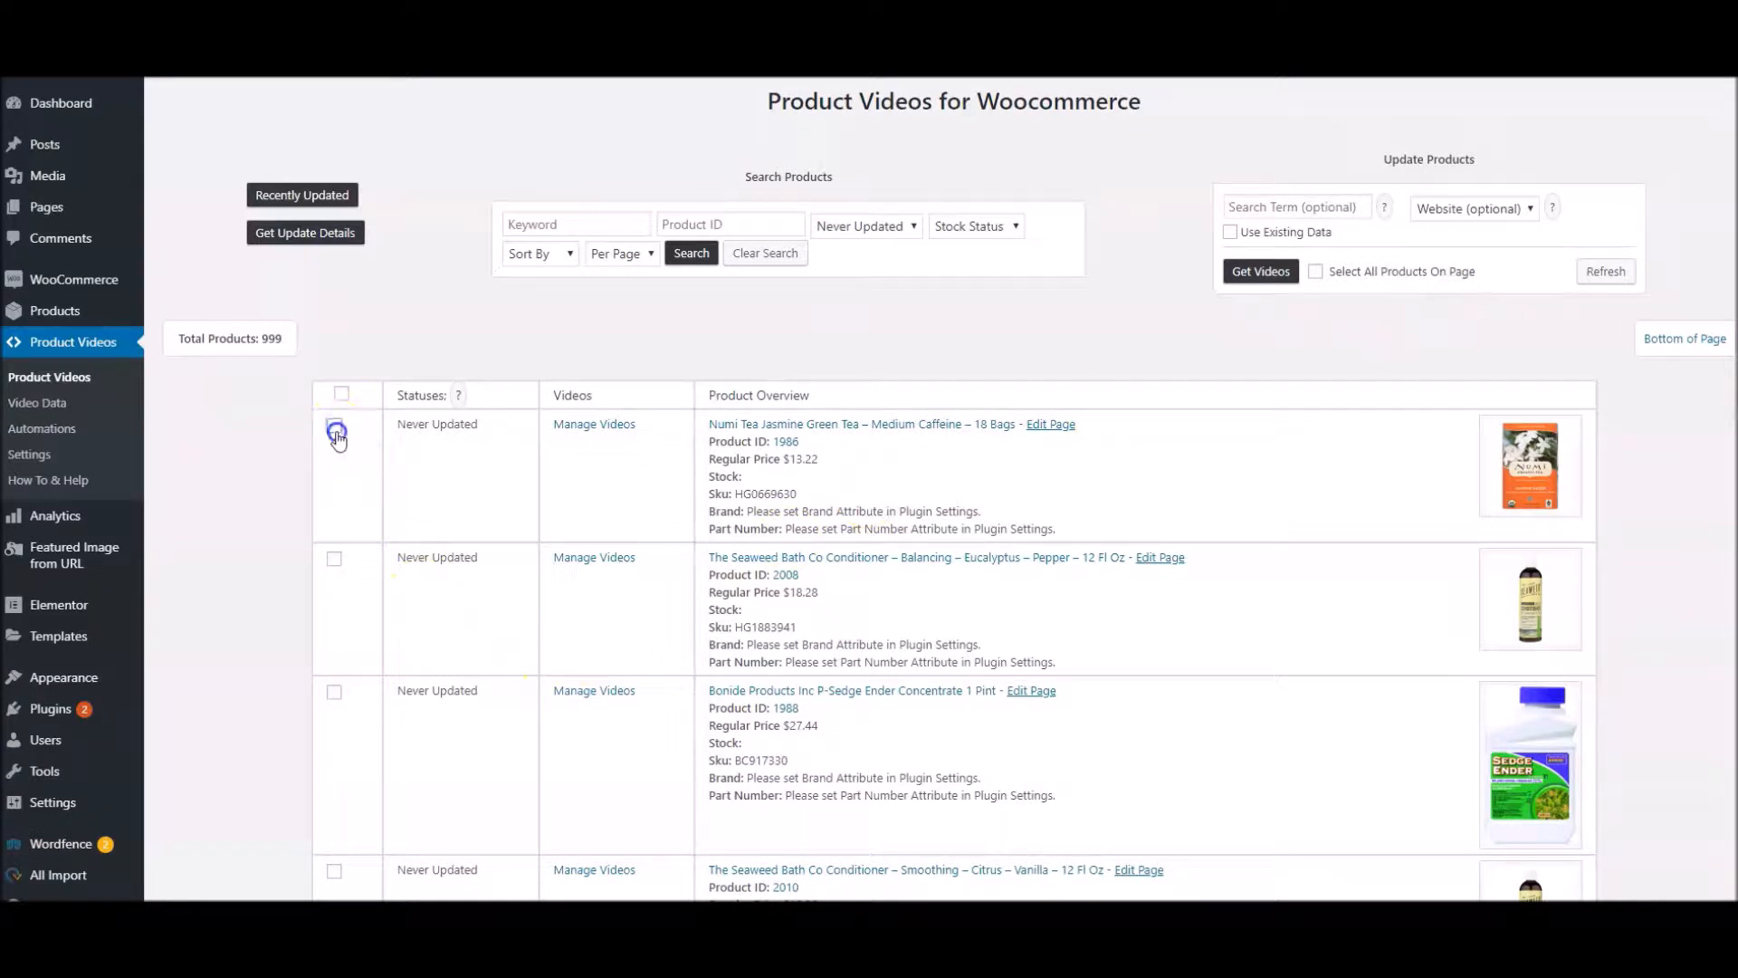
pyautogui.click(334, 558)
pyautogui.click(1315, 275)
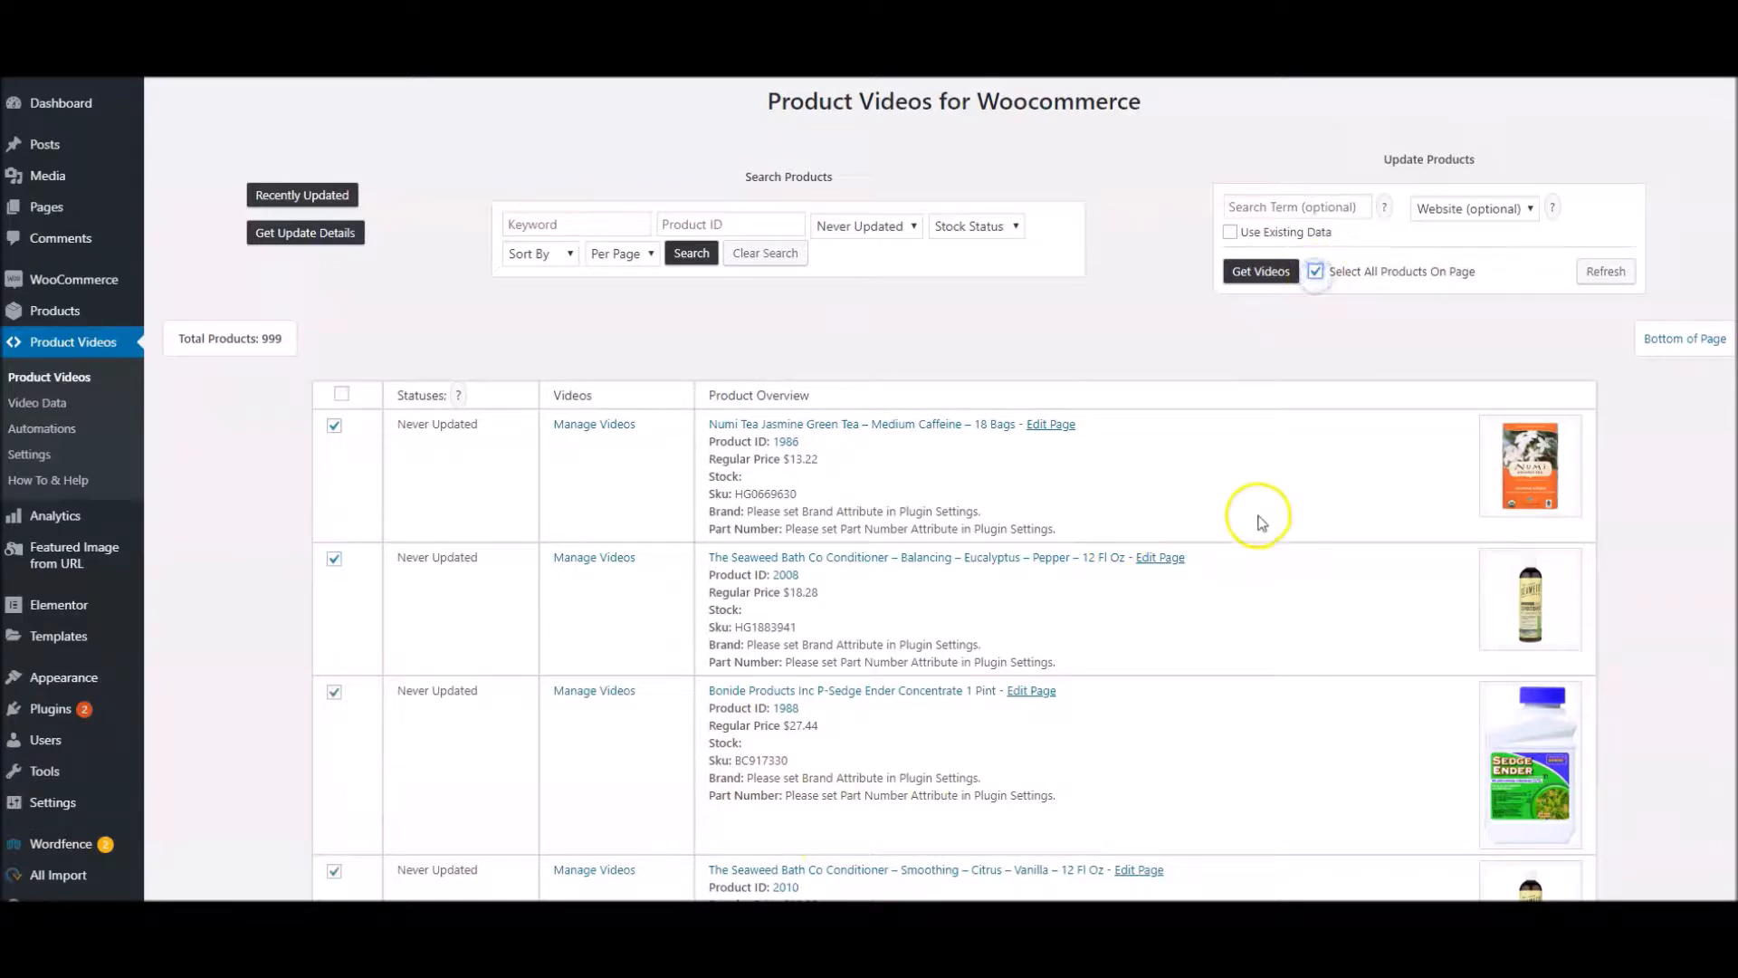
pyautogui.scroll(-20, 543, 553)
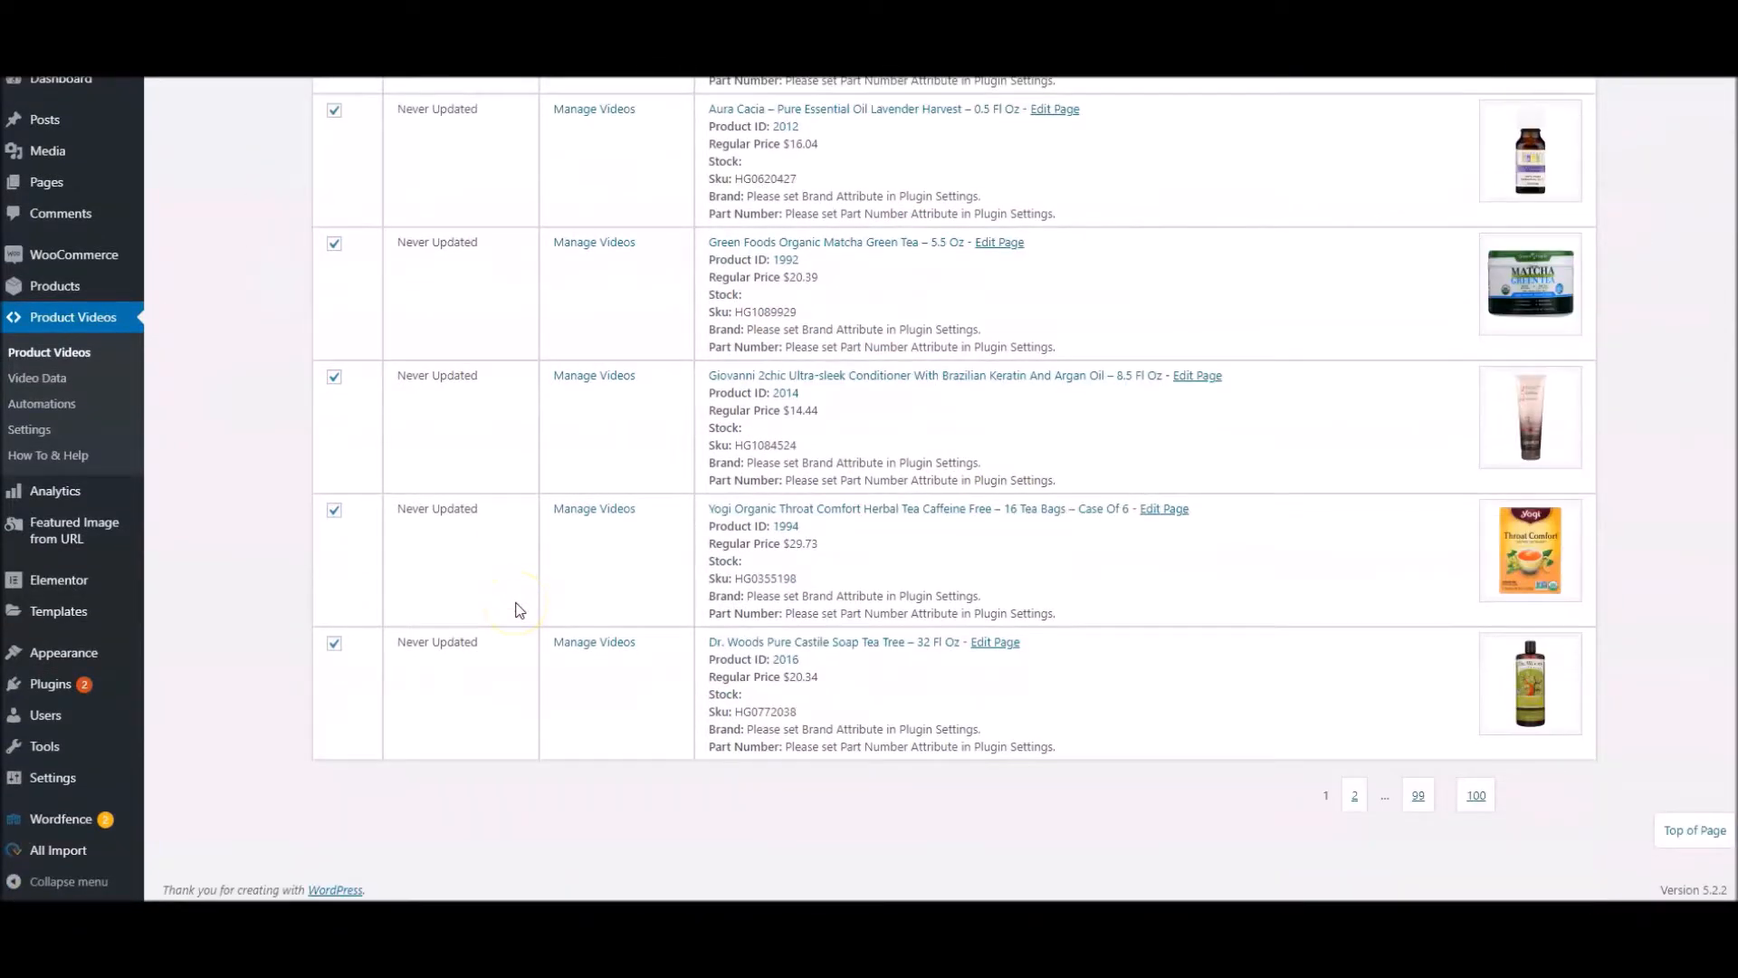
pyautogui.scroll(20, 516, 602)
pyautogui.click(1314, 272)
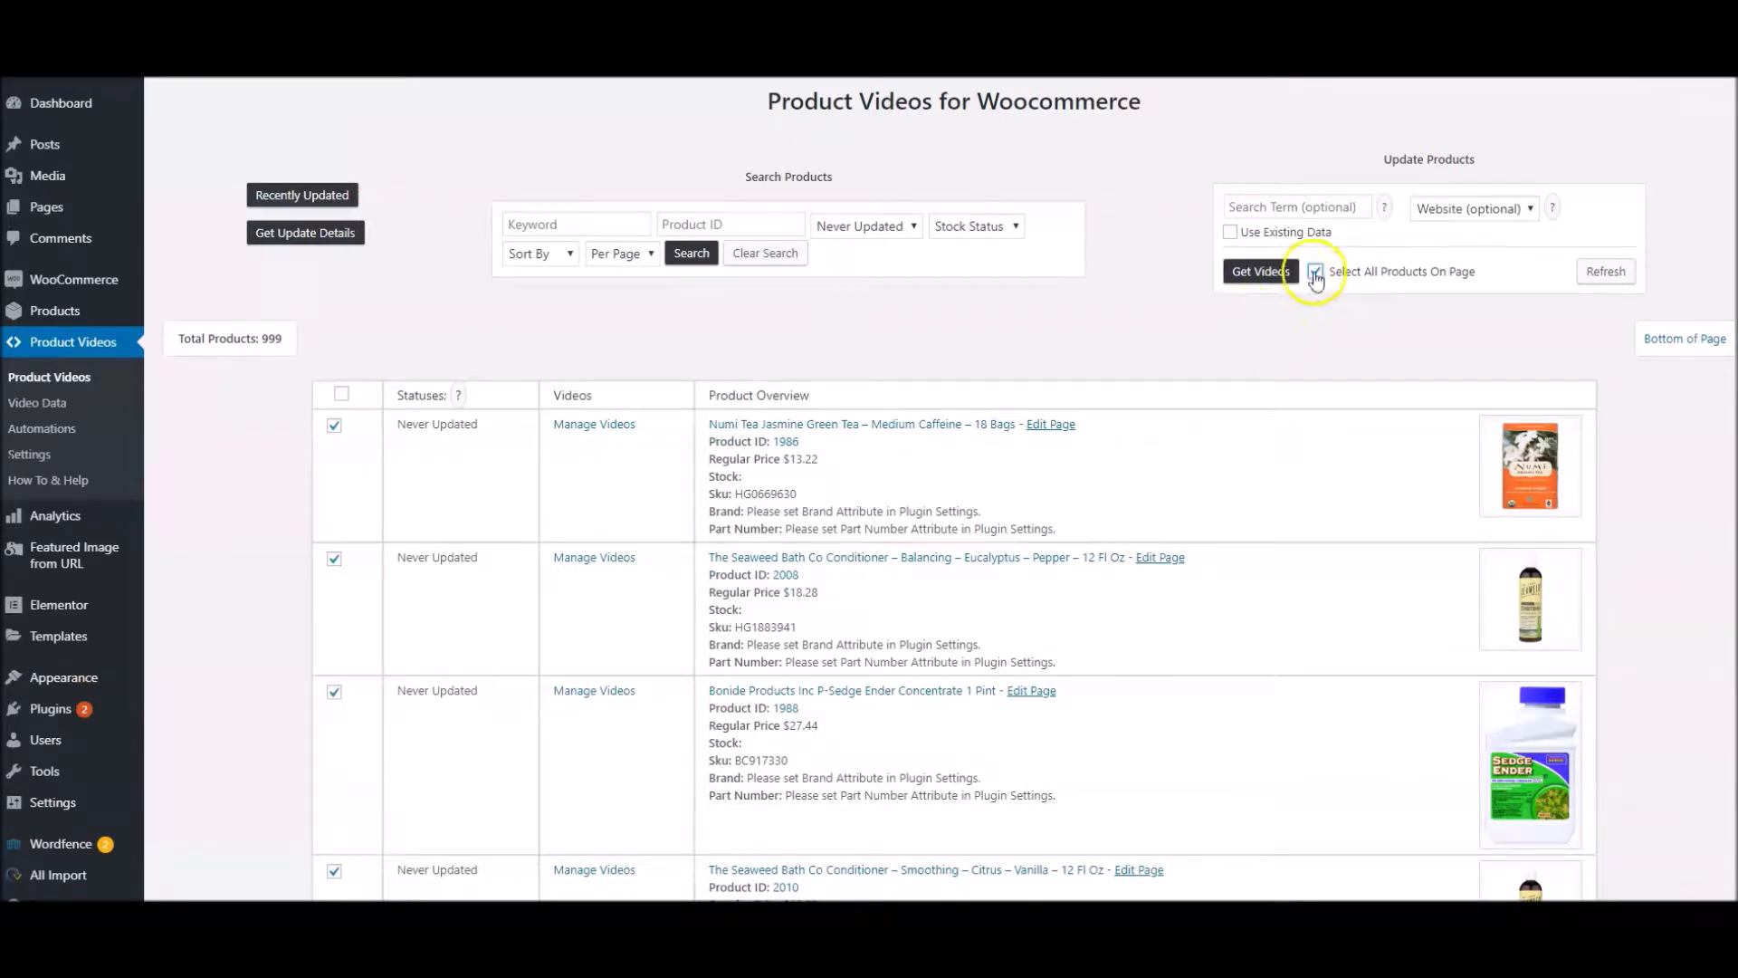
# Select the Numi Tea Jasmine Green Tea product and review the website choices for the video search, keeping Website (optional)
pyautogui.click(334, 426)
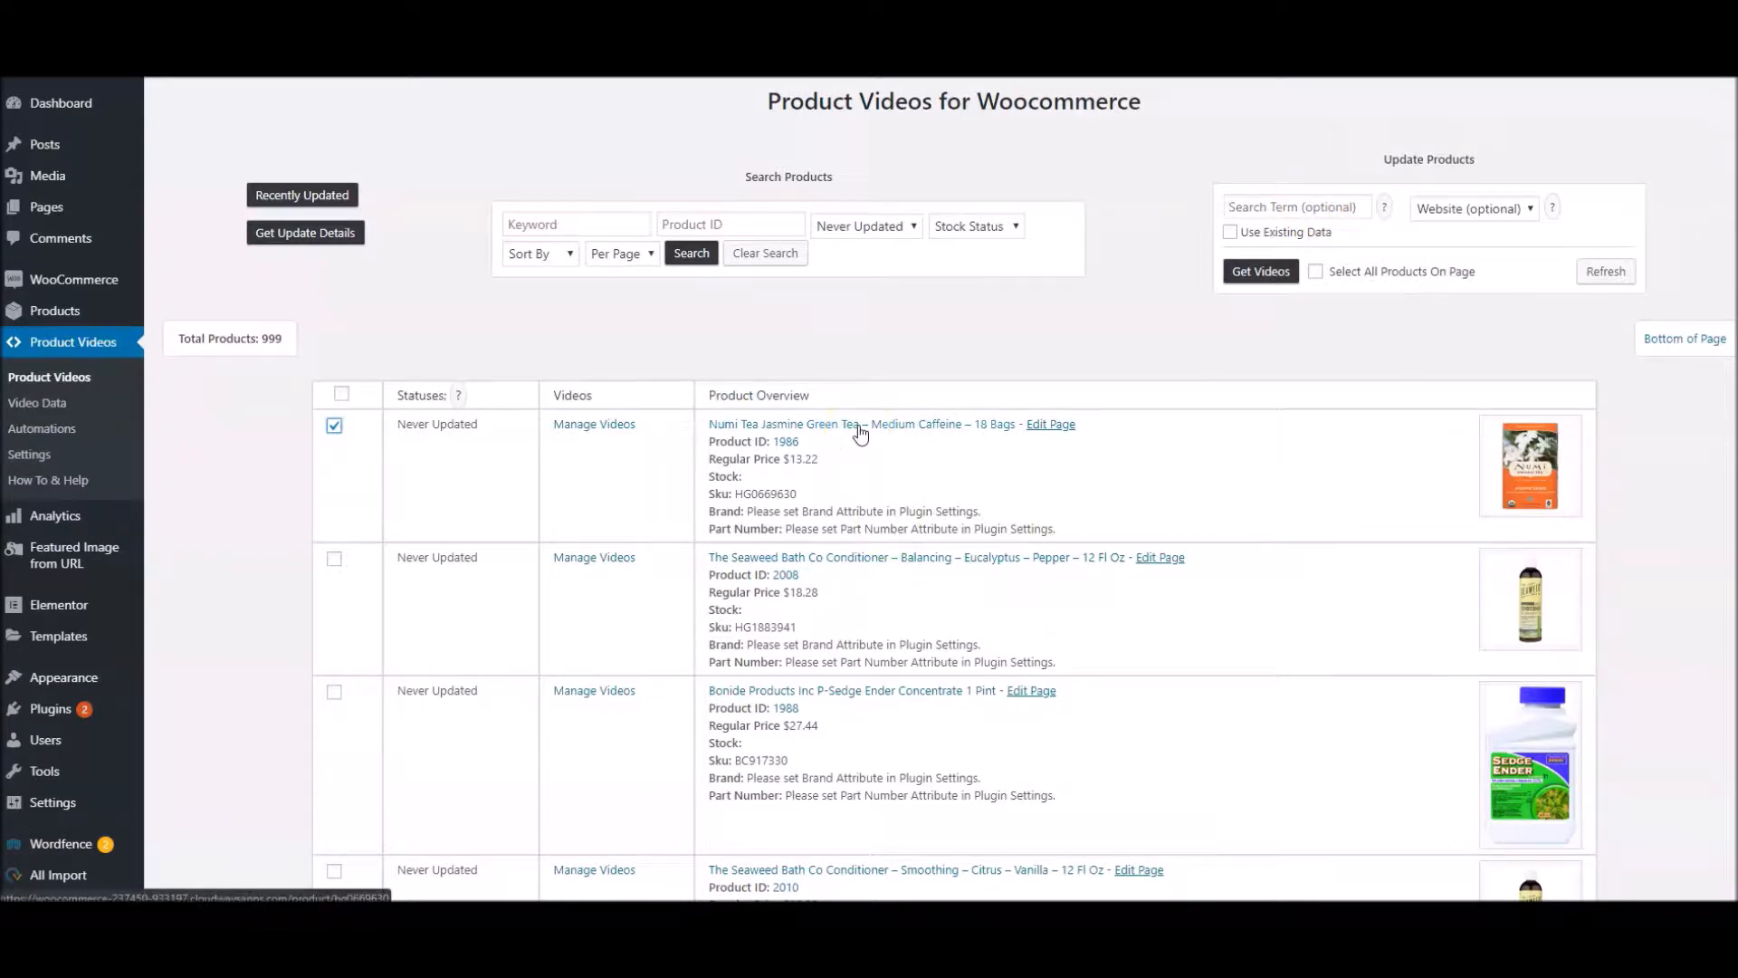
pyautogui.click(1485, 209)
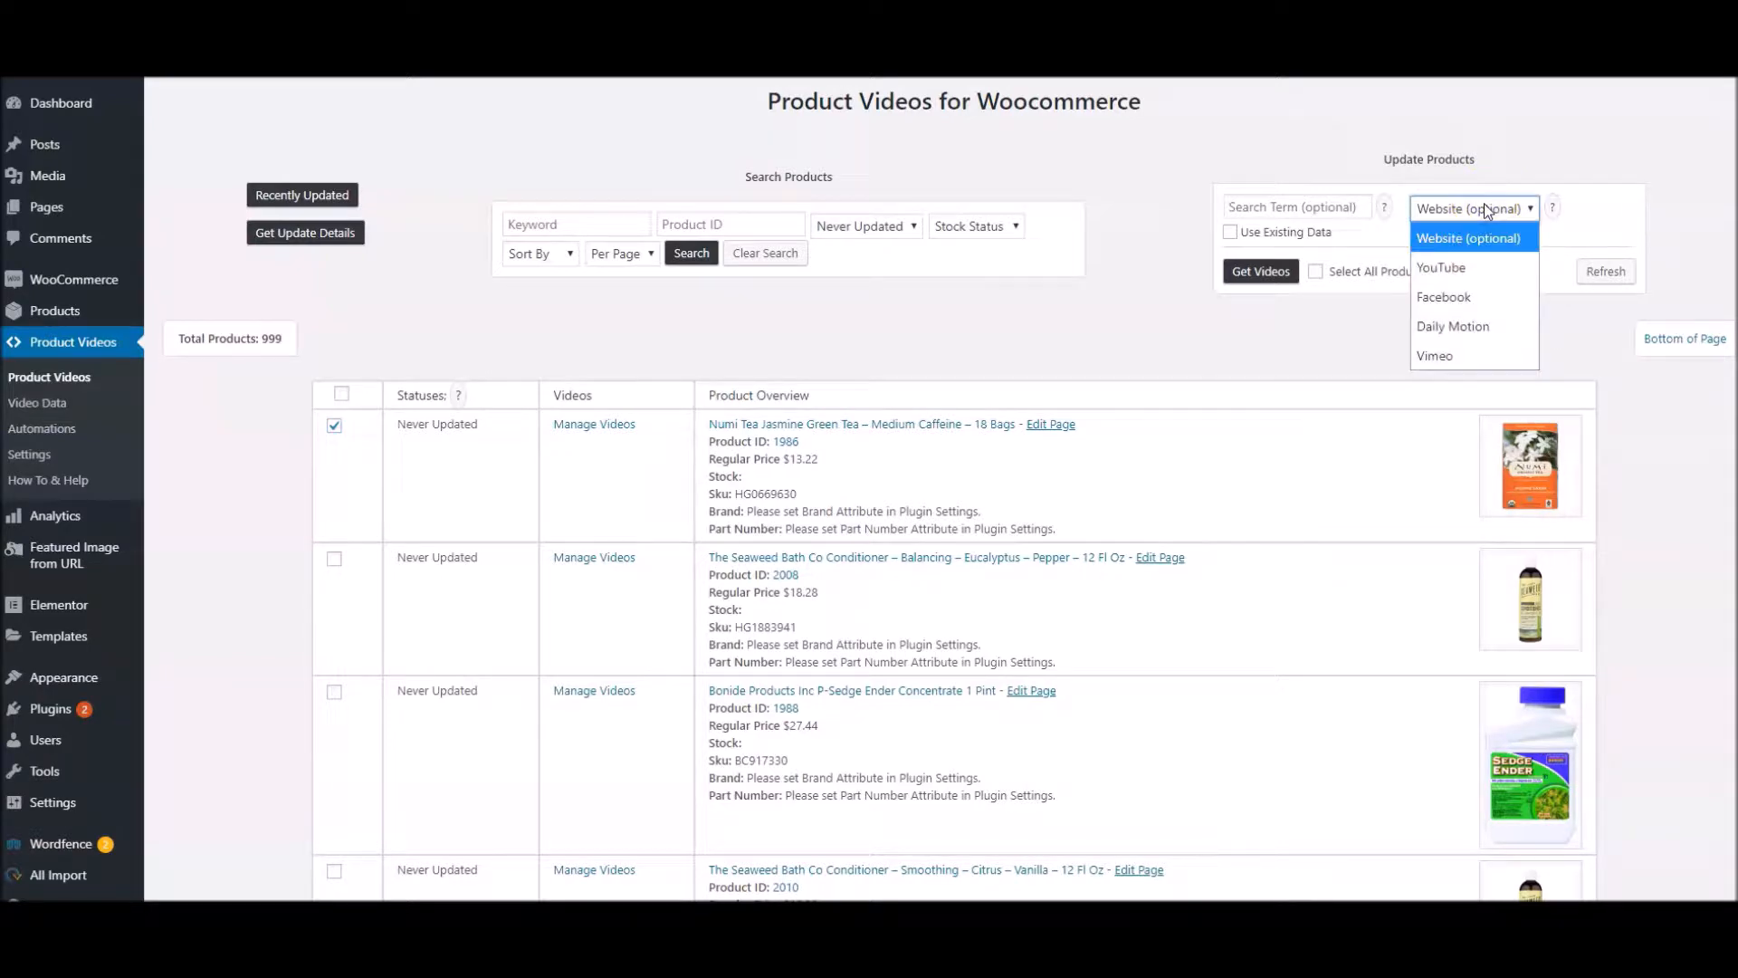
pyautogui.click(1487, 324)
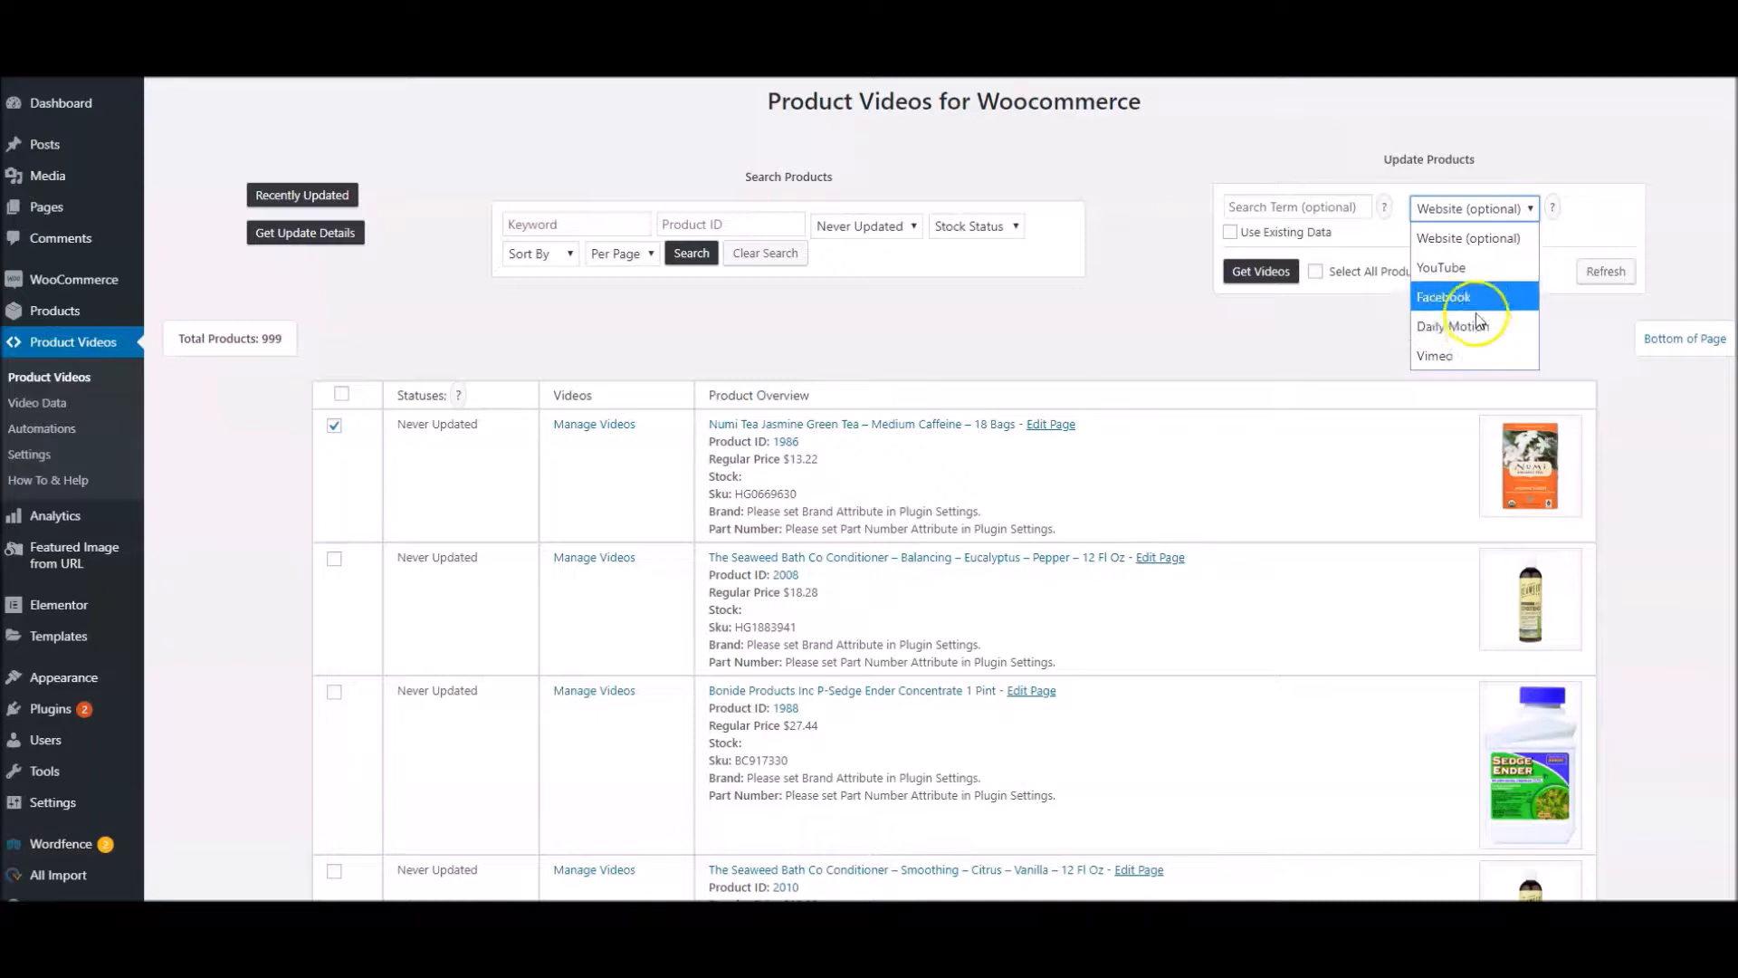
pyautogui.click(1485, 204)
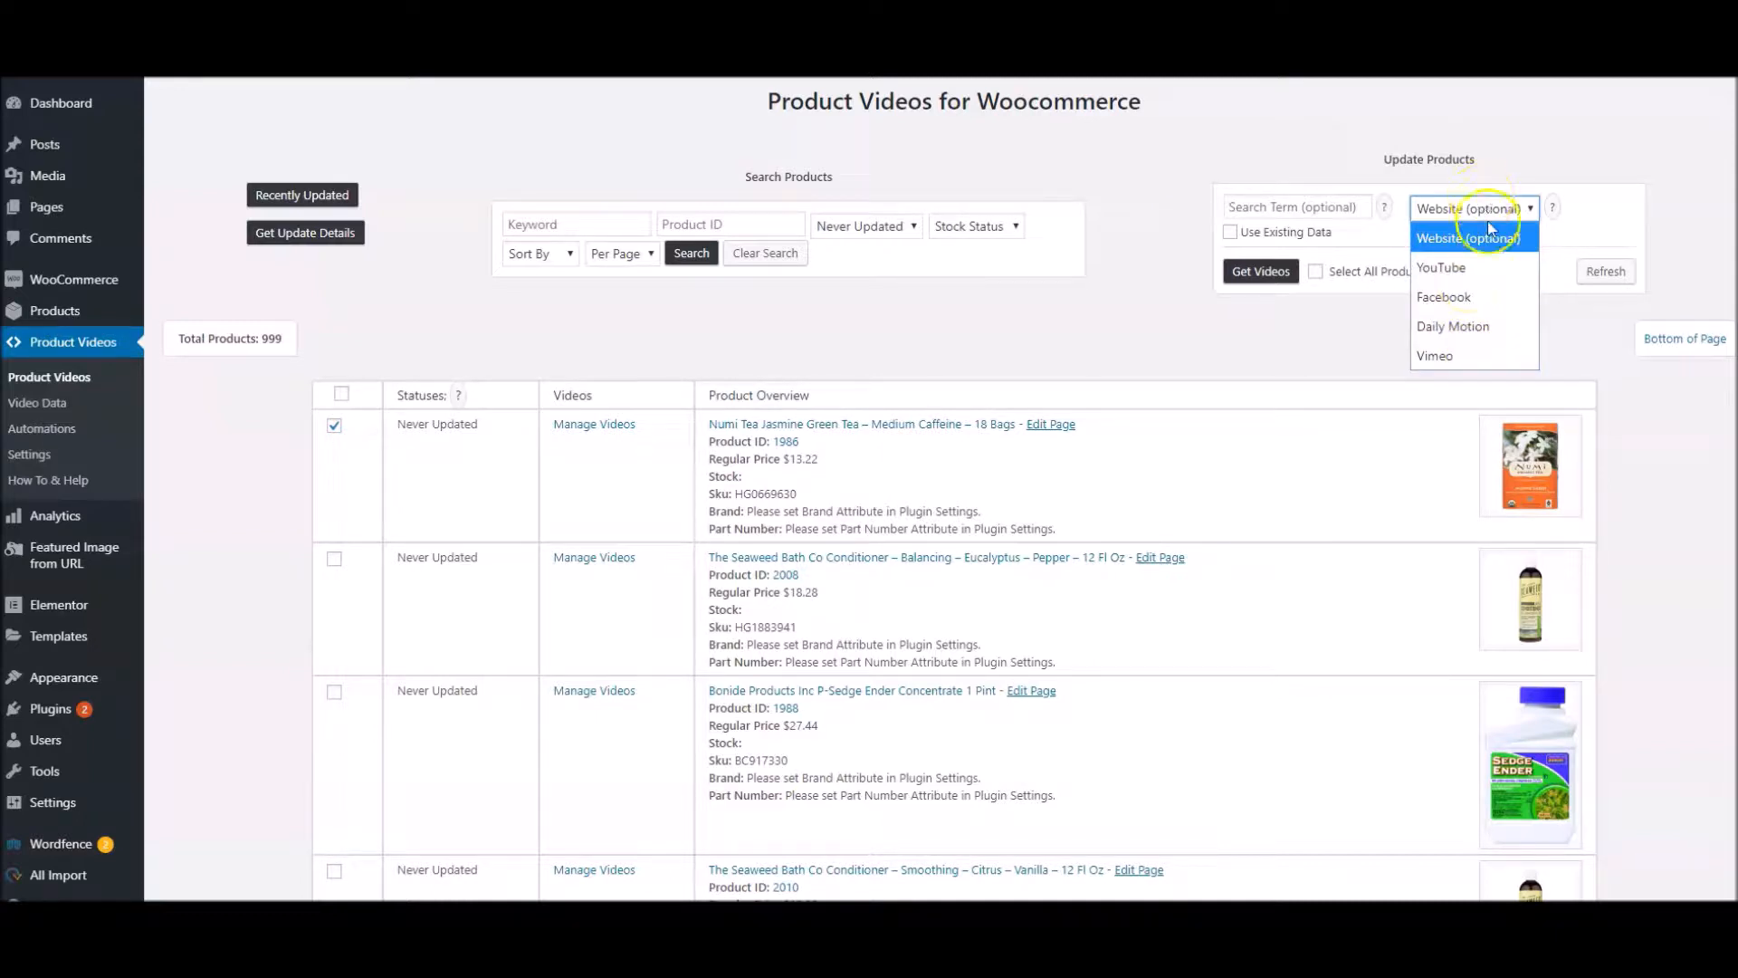
pyautogui.click(1486, 206)
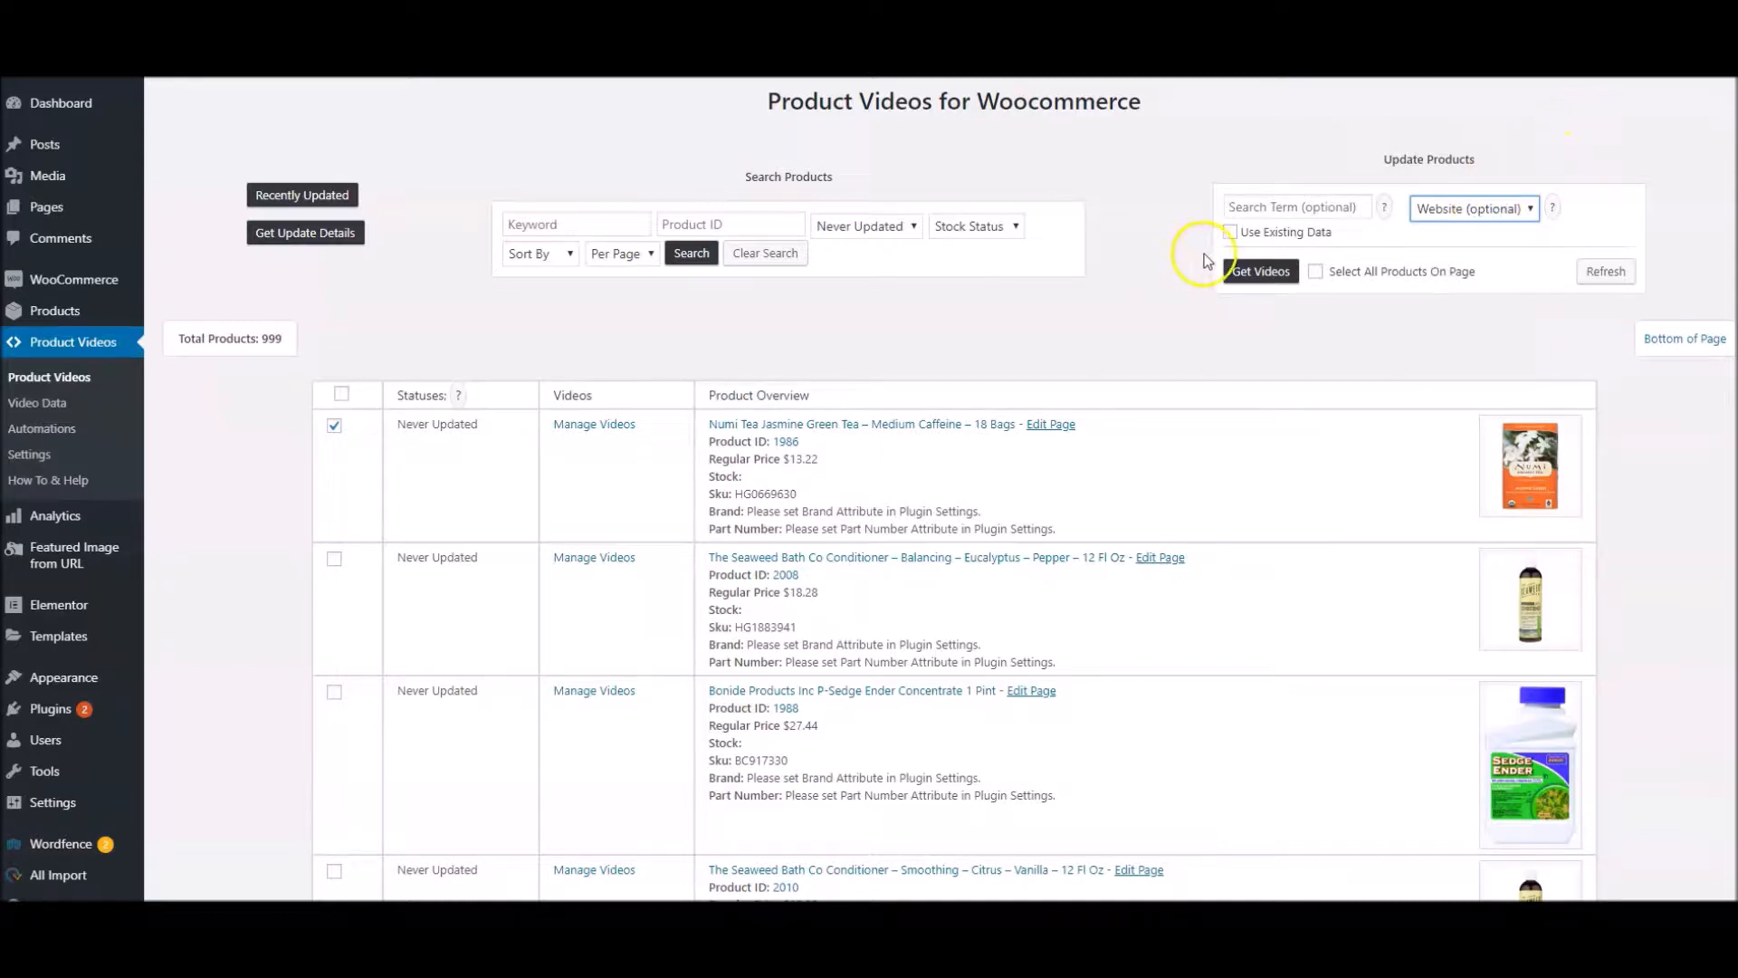
pyautogui.click(1230, 234)
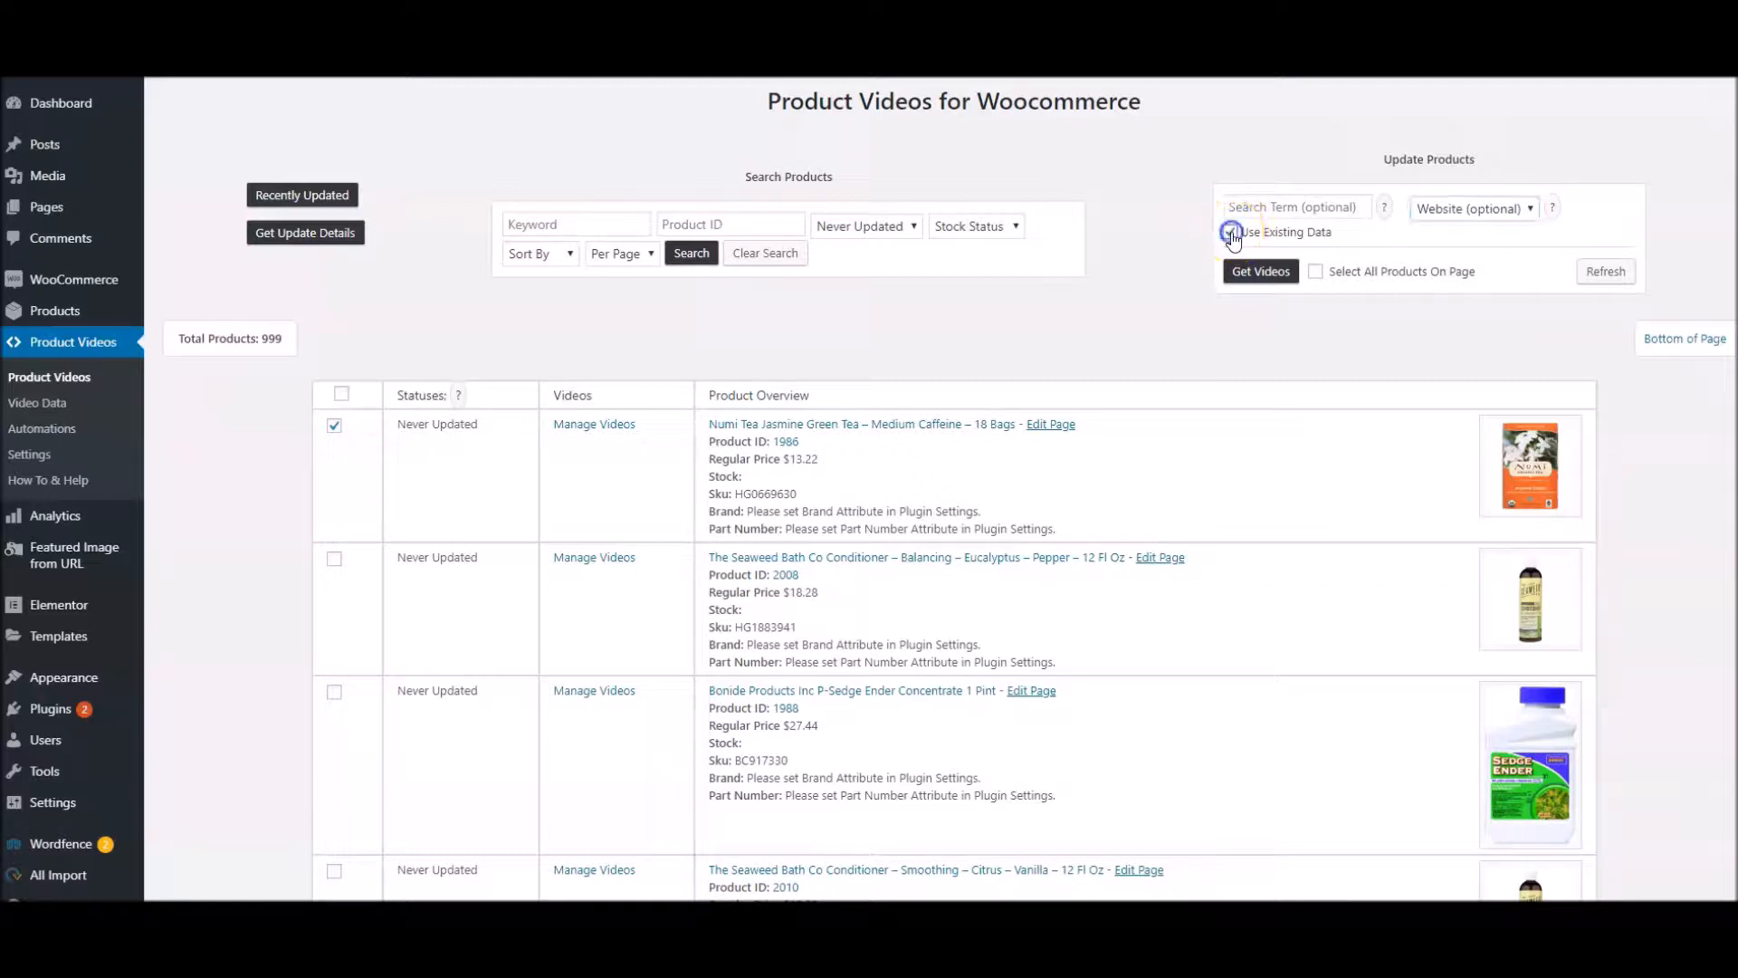
pyautogui.click(1231, 233)
pyautogui.click(1229, 231)
pyautogui.click(1229, 231)
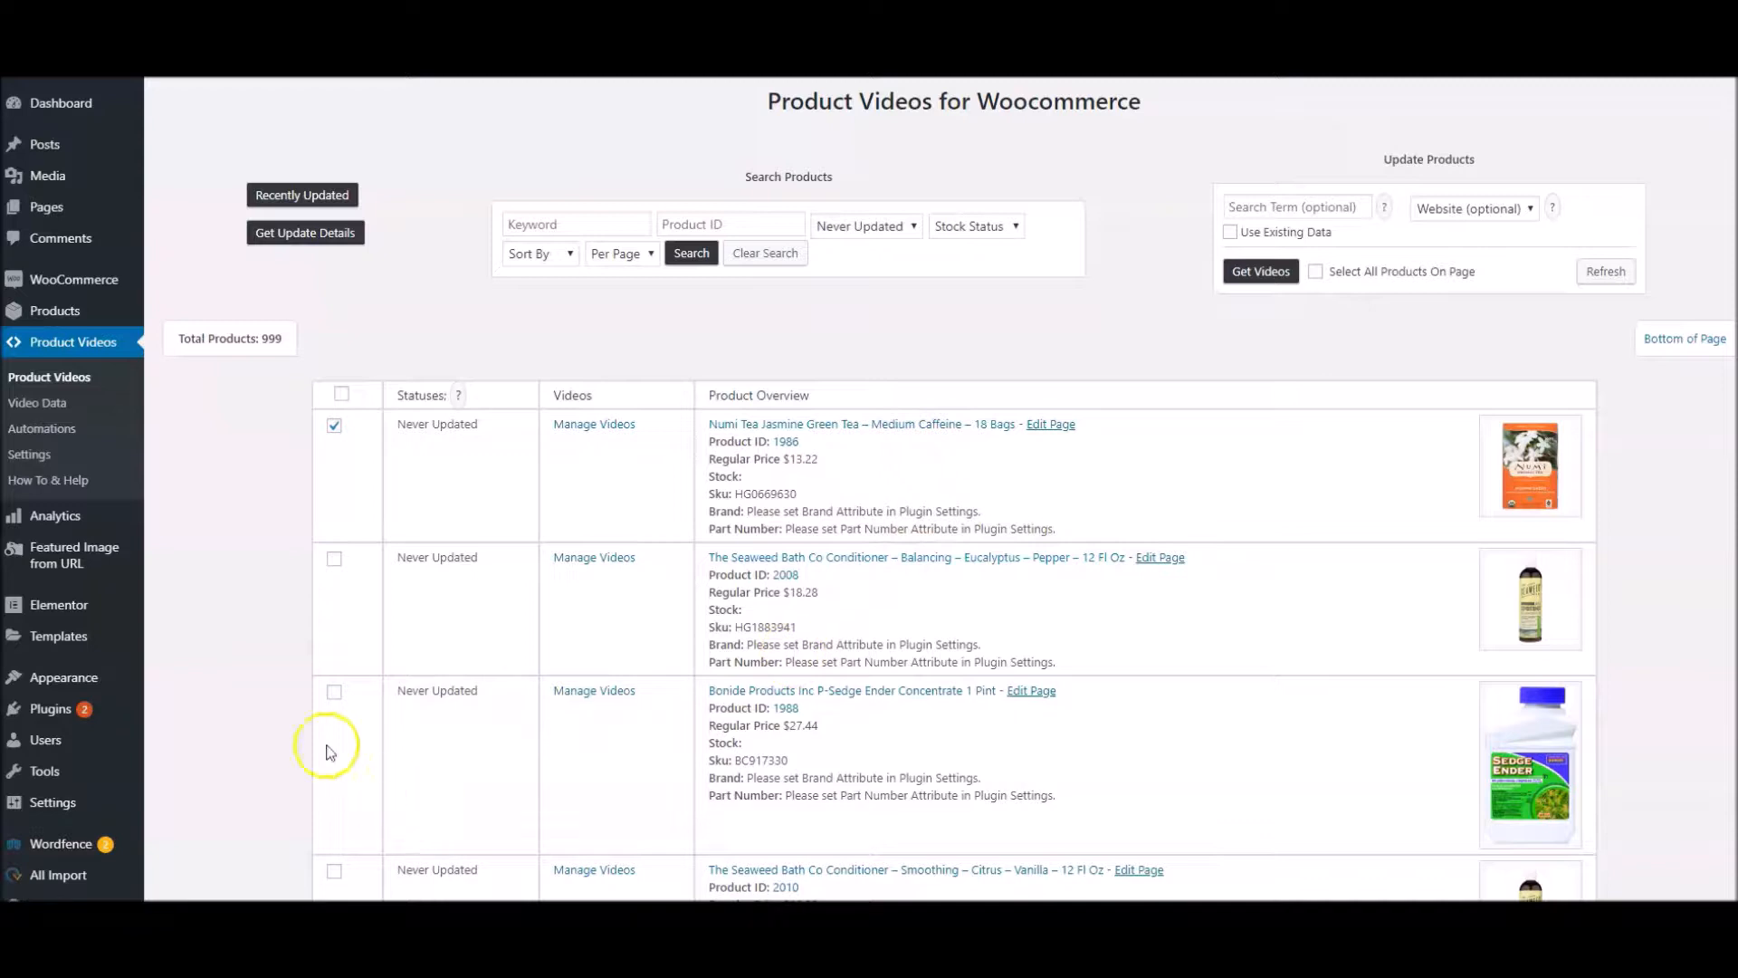
# Add The Seaweed Bath Co Conditioner – Balancing to the selection and try to get videos for the selected products
pyautogui.click(334, 559)
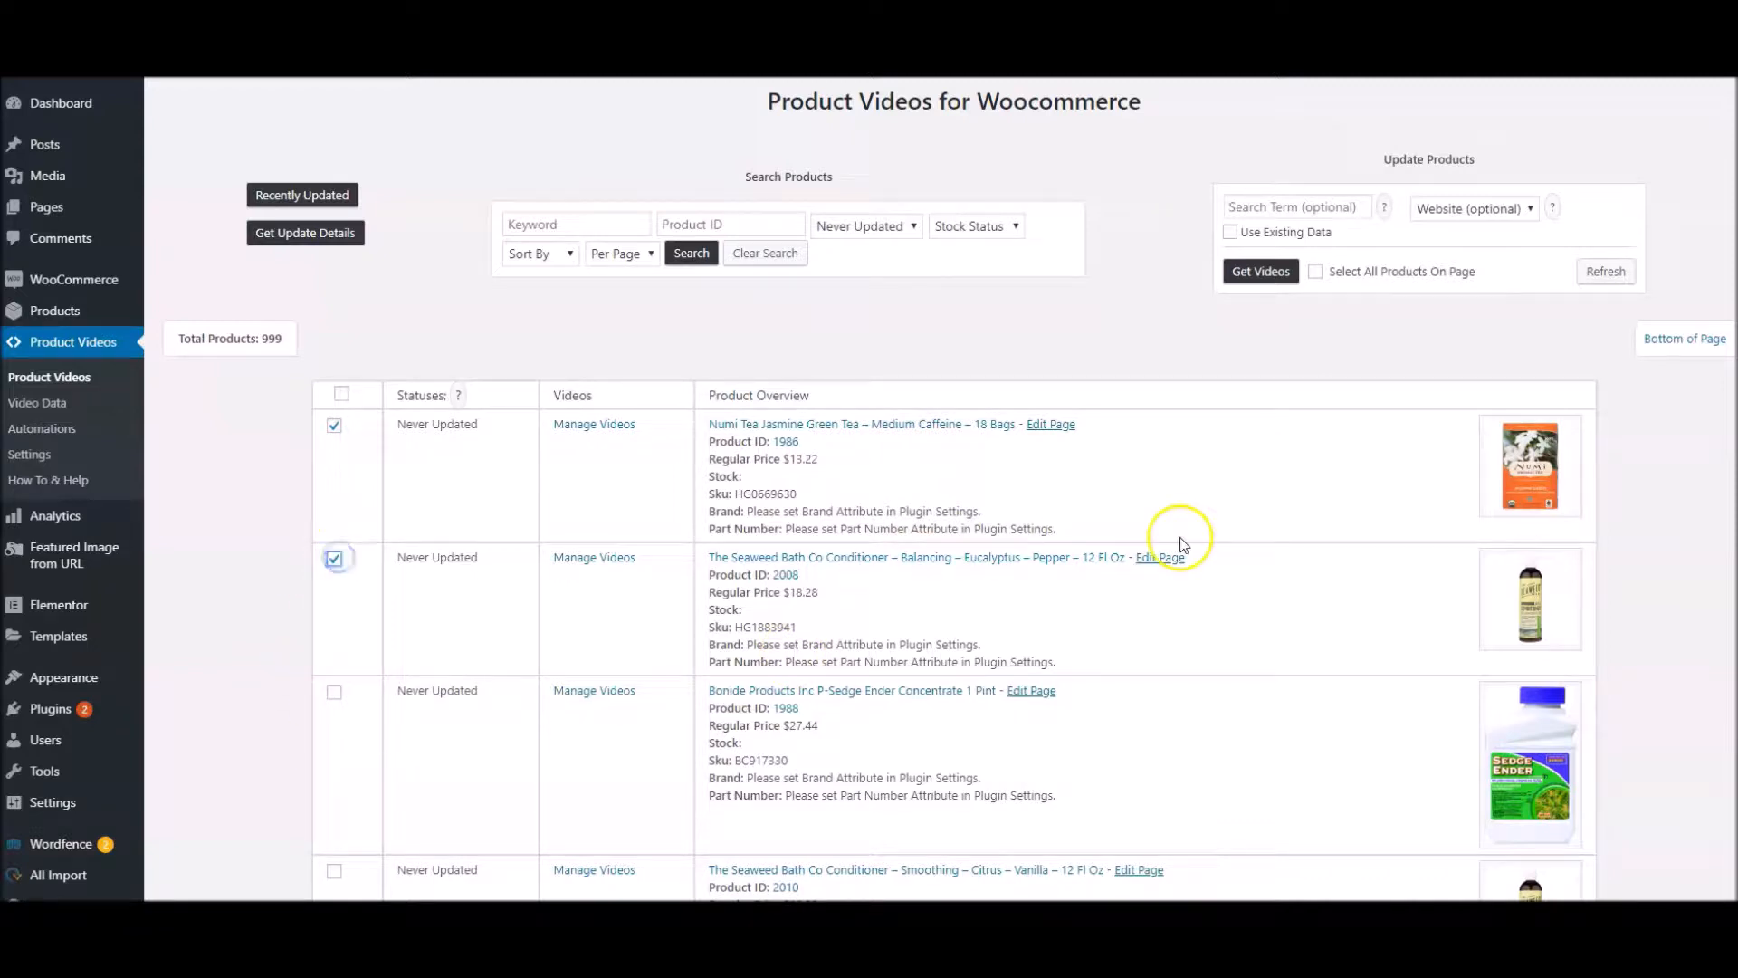
pyautogui.click(1263, 273)
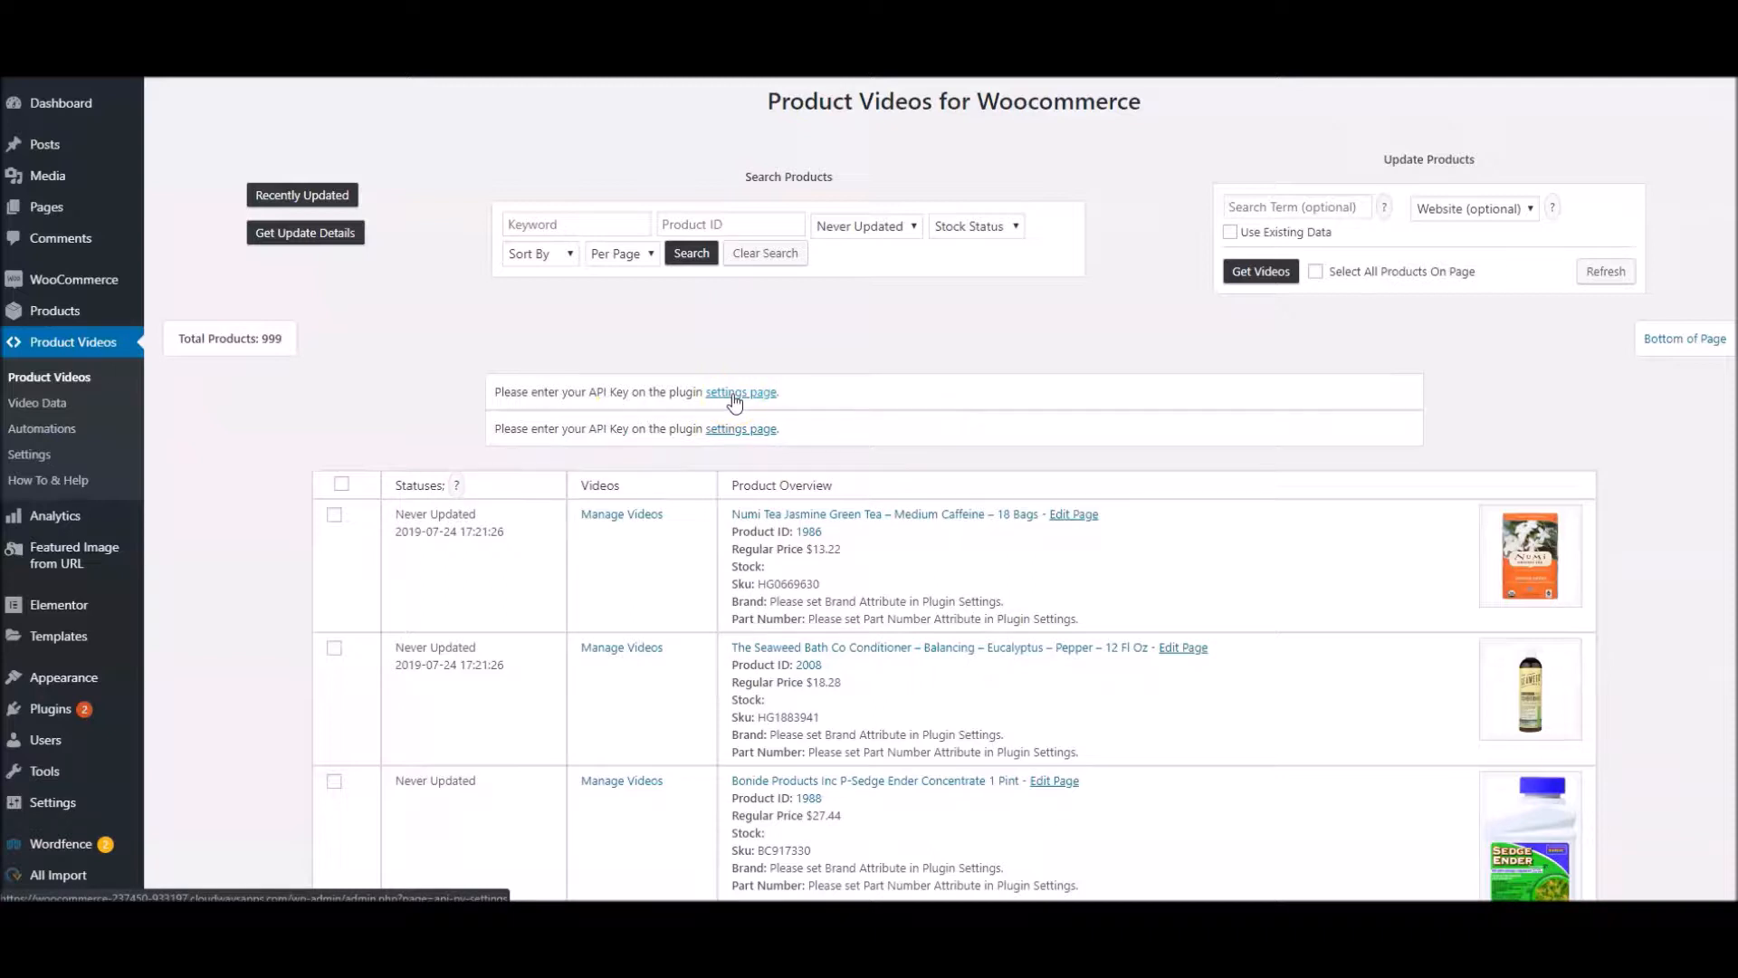
# Copy the account's primary API key from ApiGenius.io, reached through the link in the Product Videos plugin settings
pyautogui.click(26, 454)
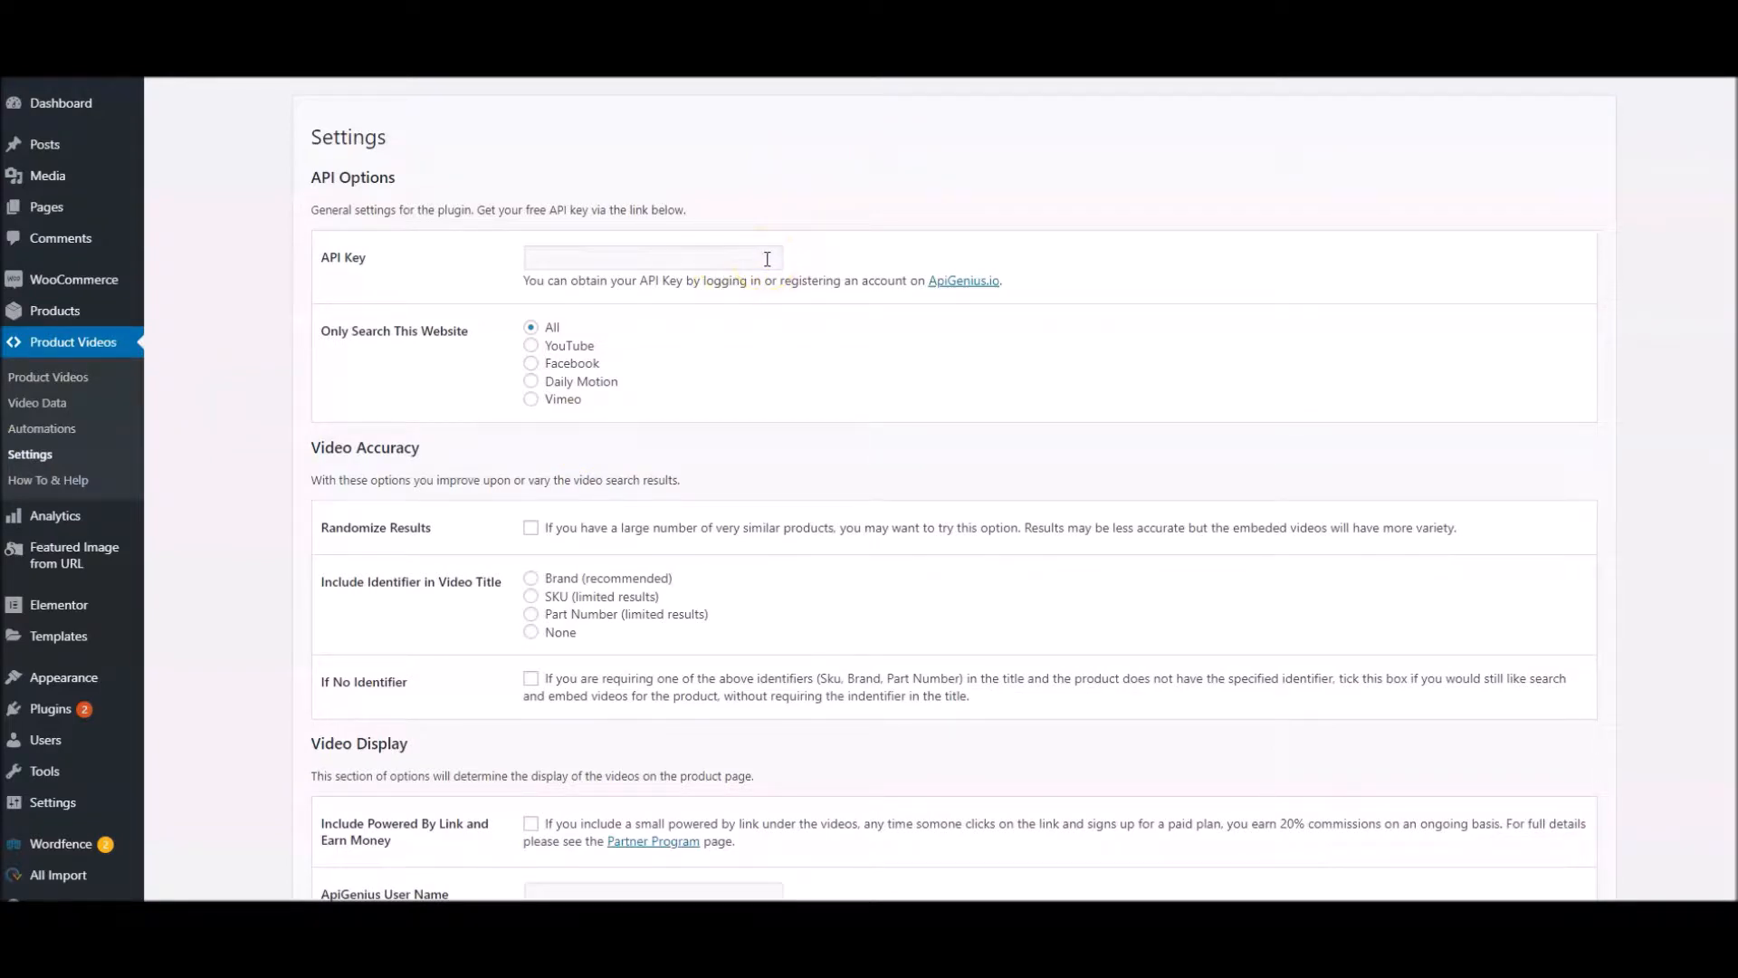
pyautogui.click(965, 280)
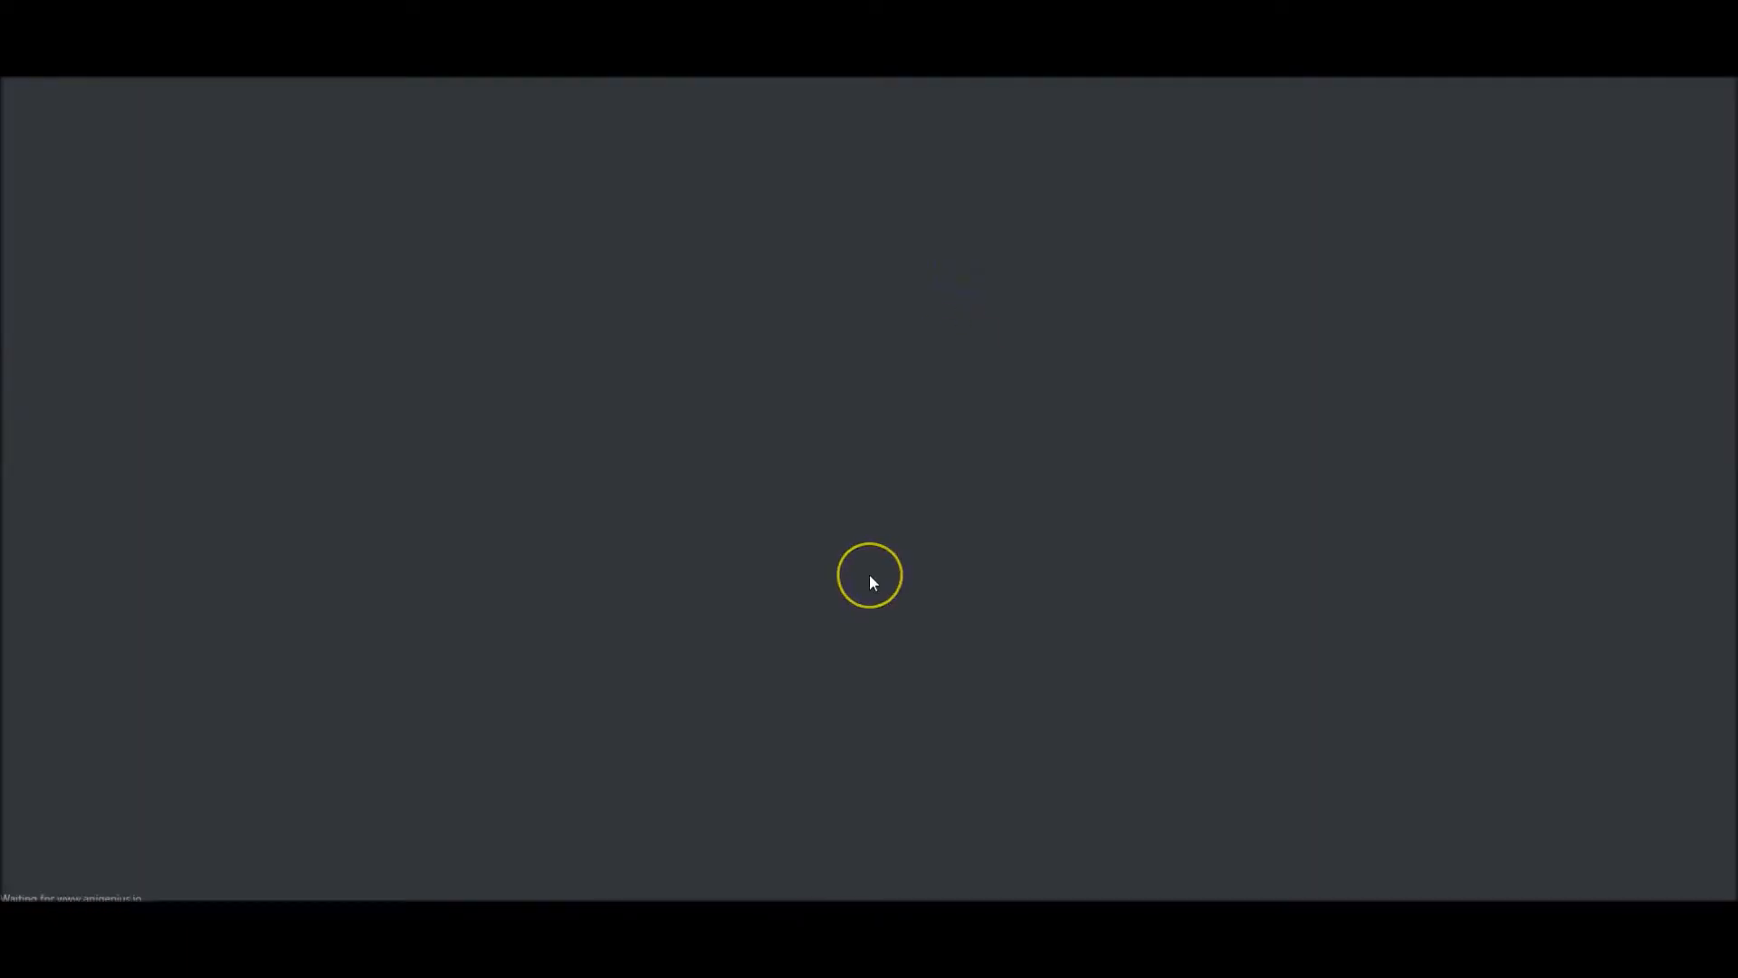
pyautogui.scroll(-10, 851, 625)
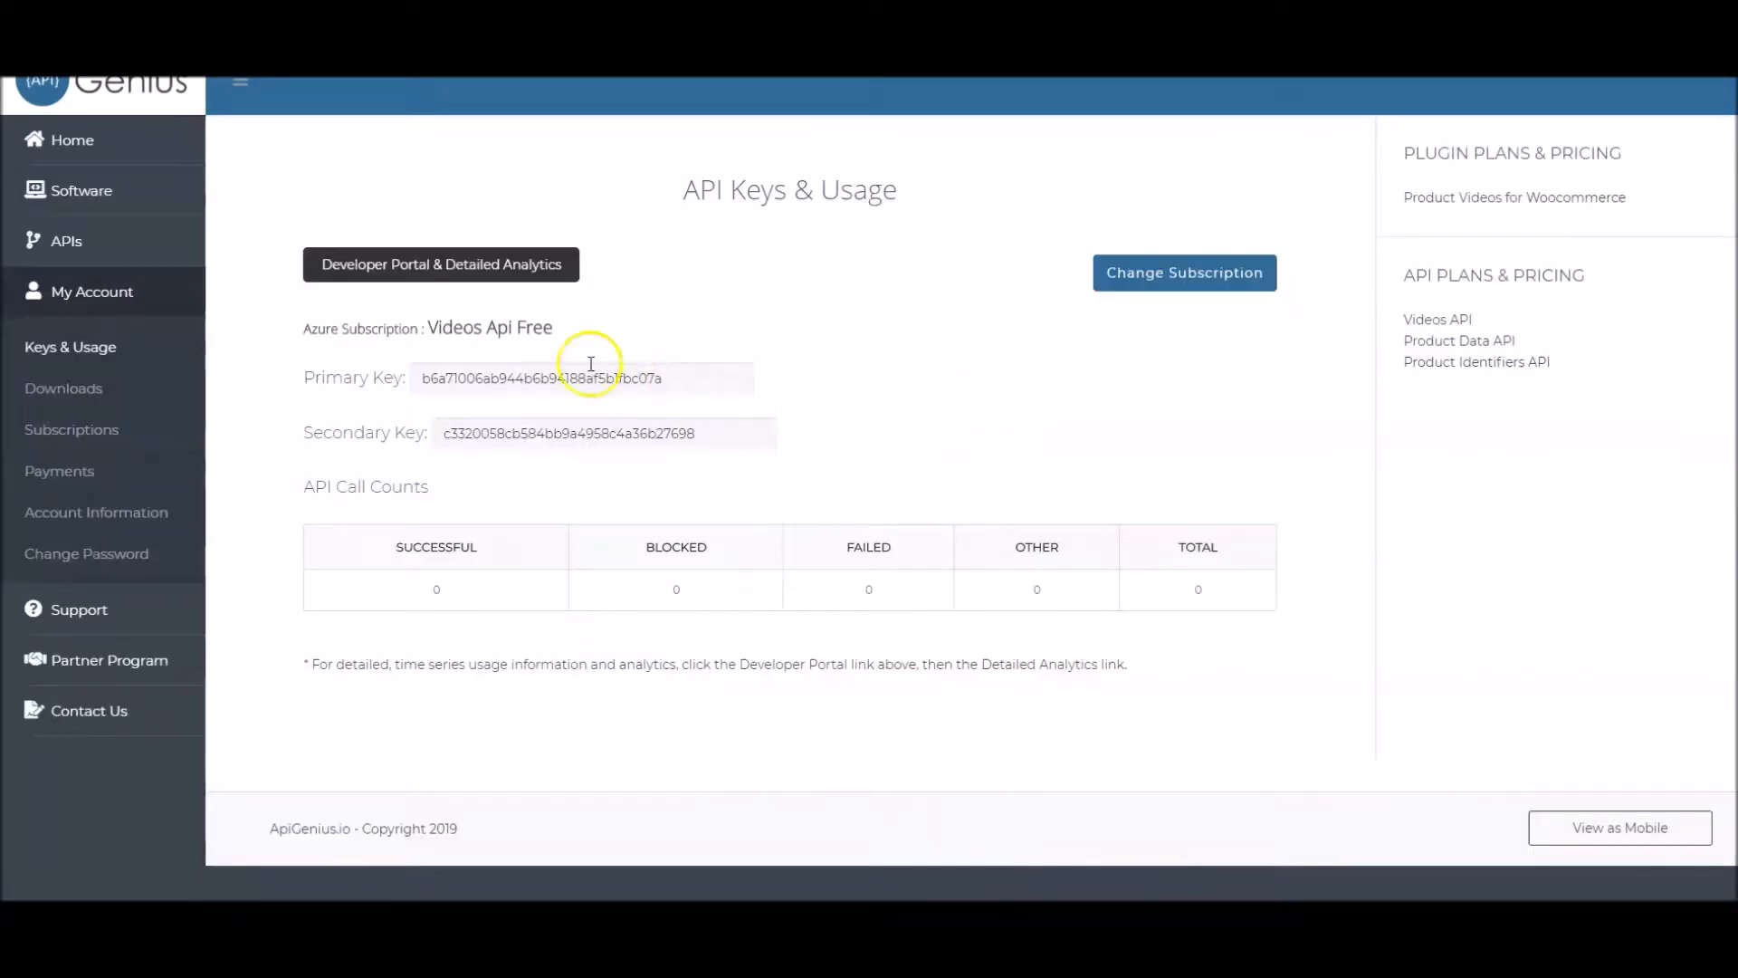
pyautogui.doubleClick(590, 377)
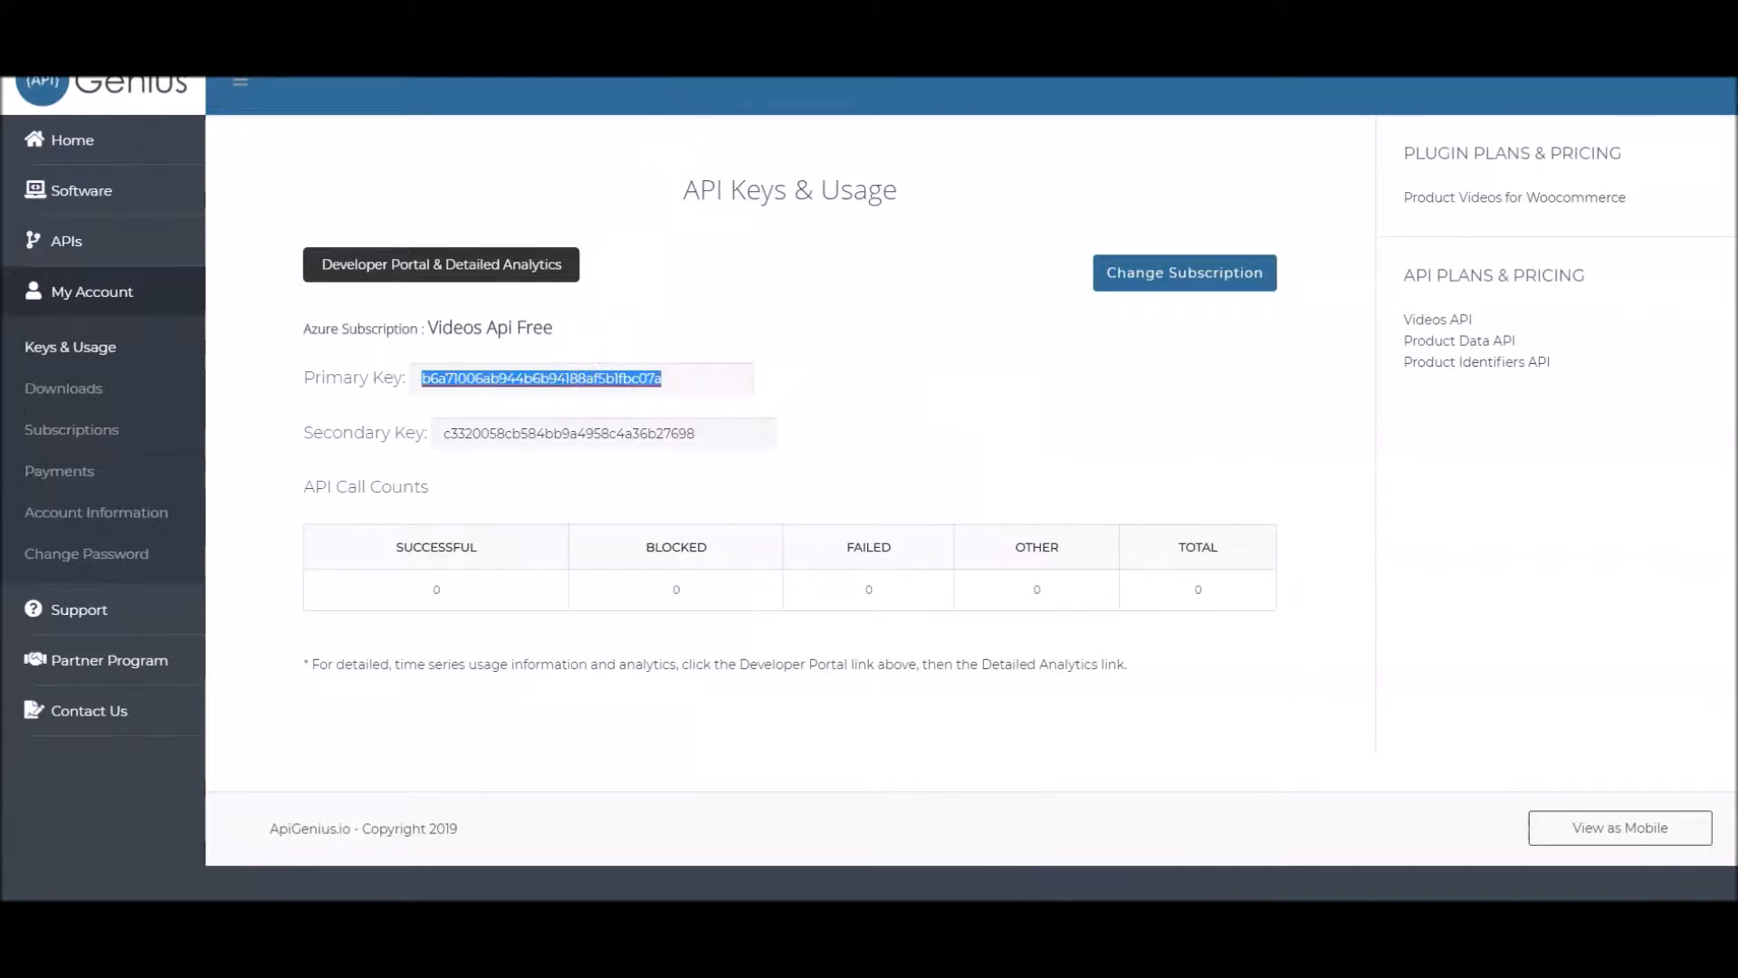
# Paste the API key into the plugin's API Options and save the settings
pyautogui.click(582, 259)
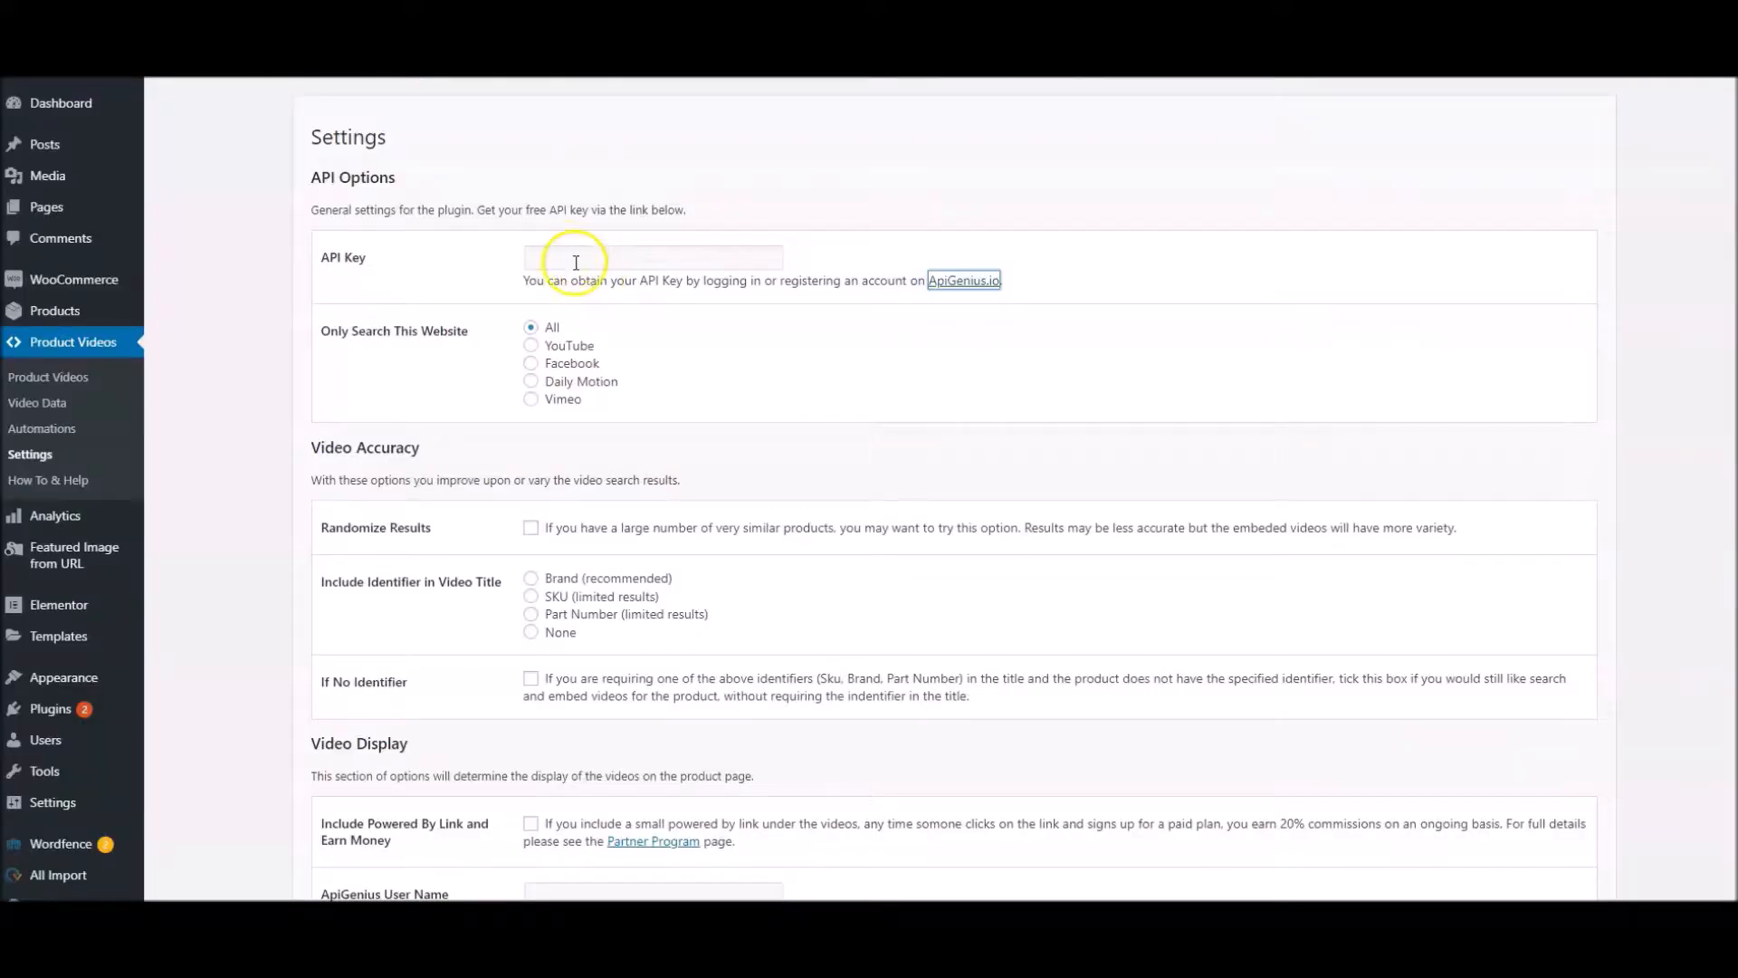
pyautogui.click(576, 260)
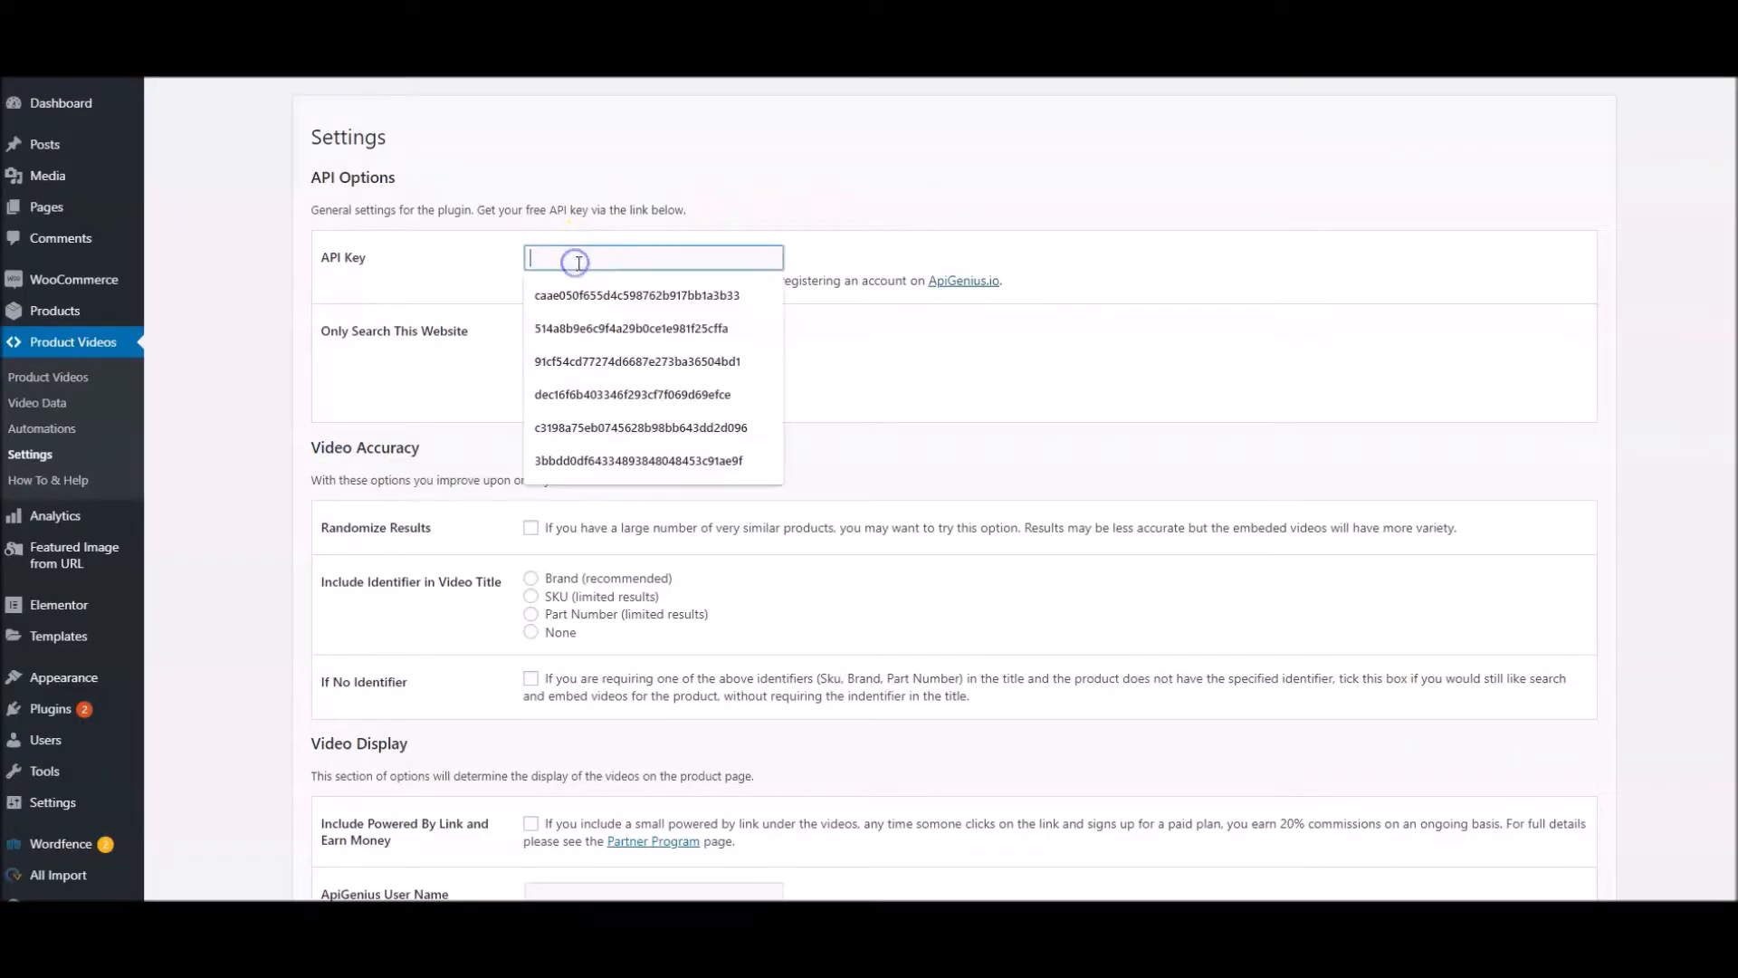
pyautogui.hotkey('ctrl', 'v')
pyautogui.click(315, 387)
pyautogui.scroll(-9, 317, 387)
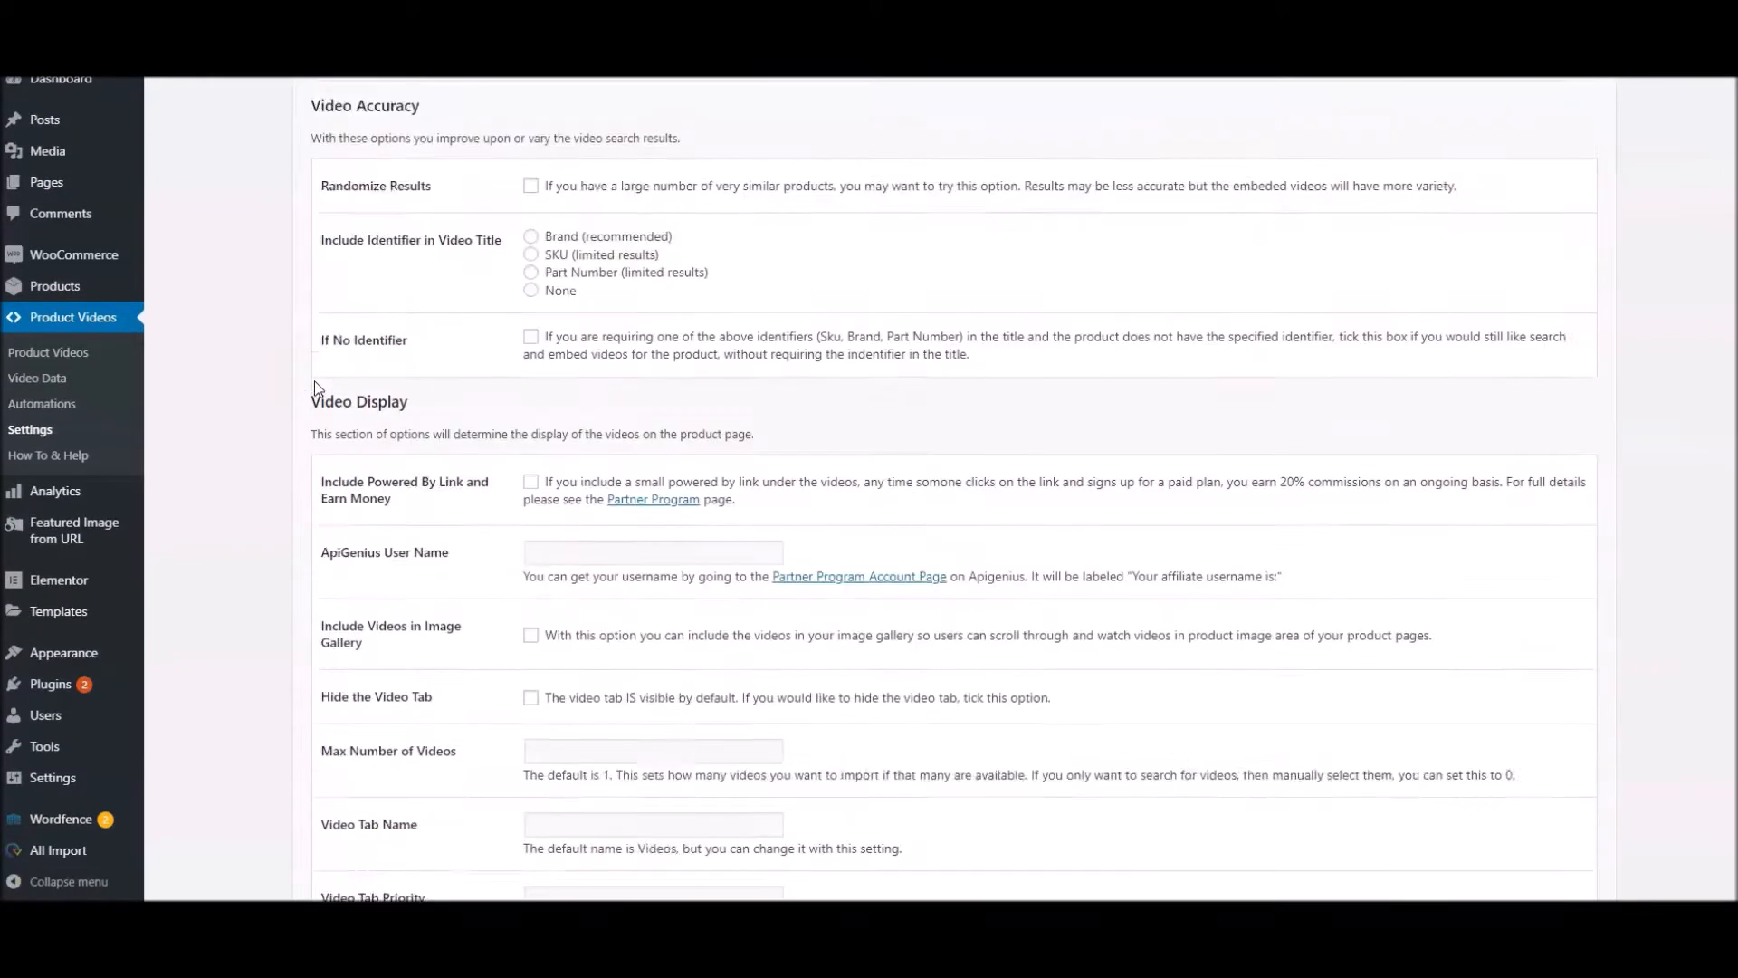
pyautogui.click(359, 774)
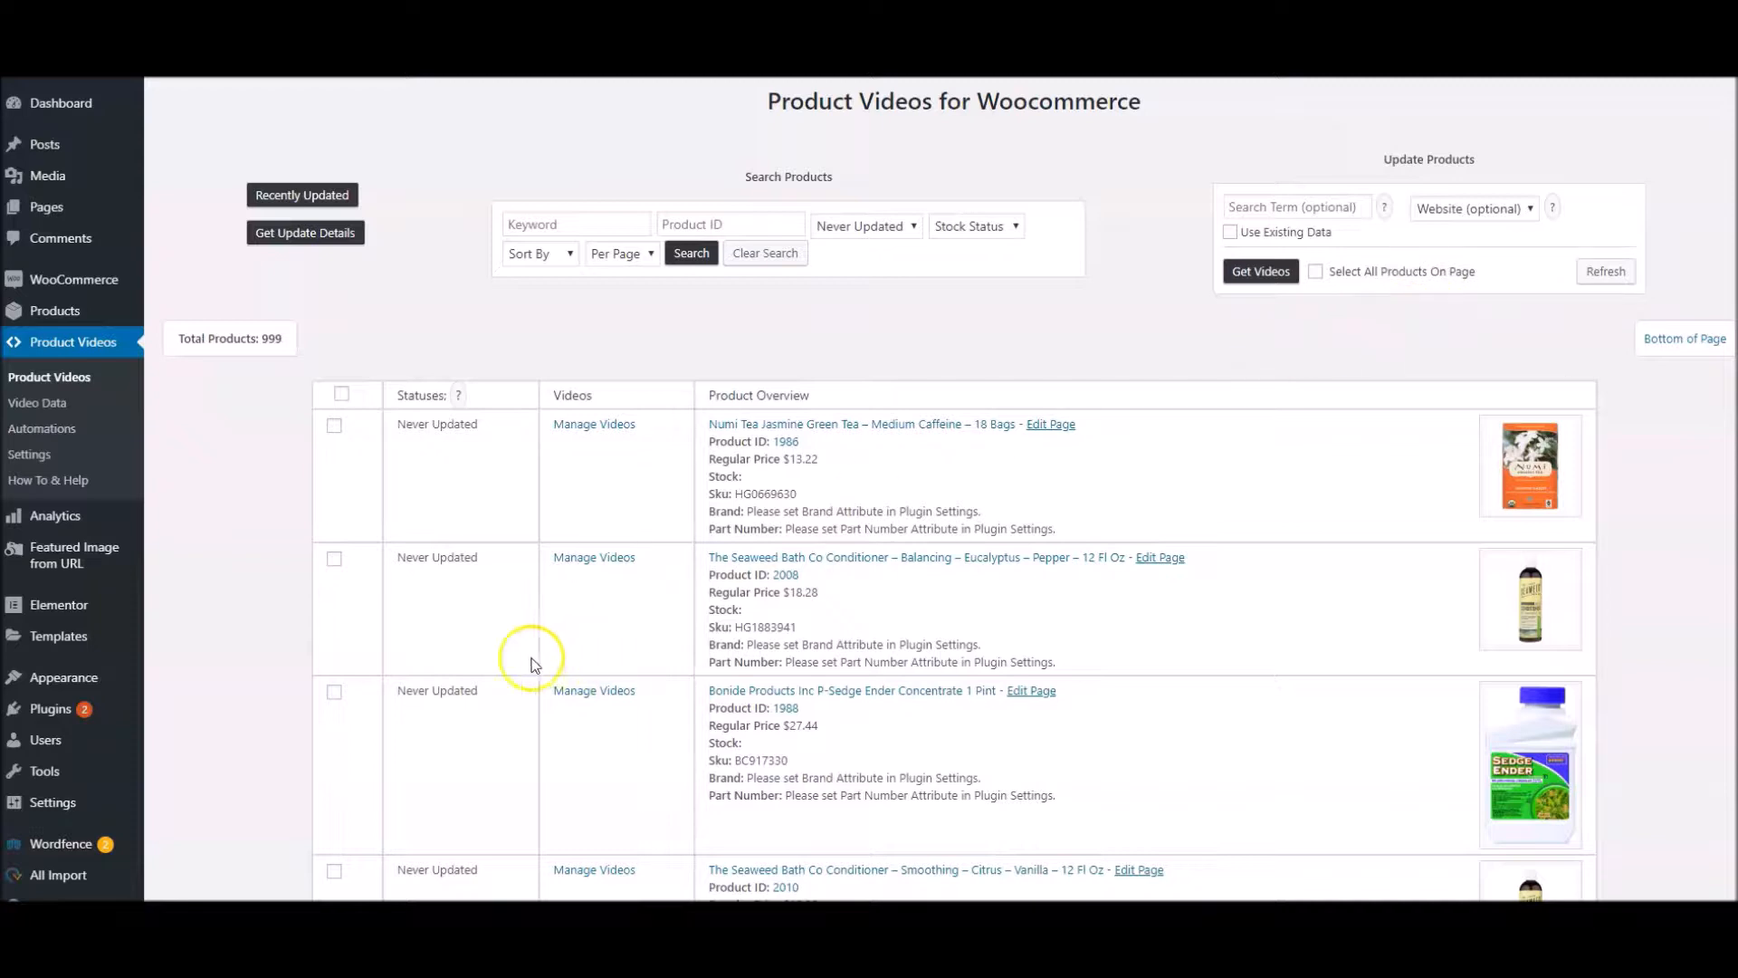
pyautogui.click(334, 425)
pyautogui.click(334, 558)
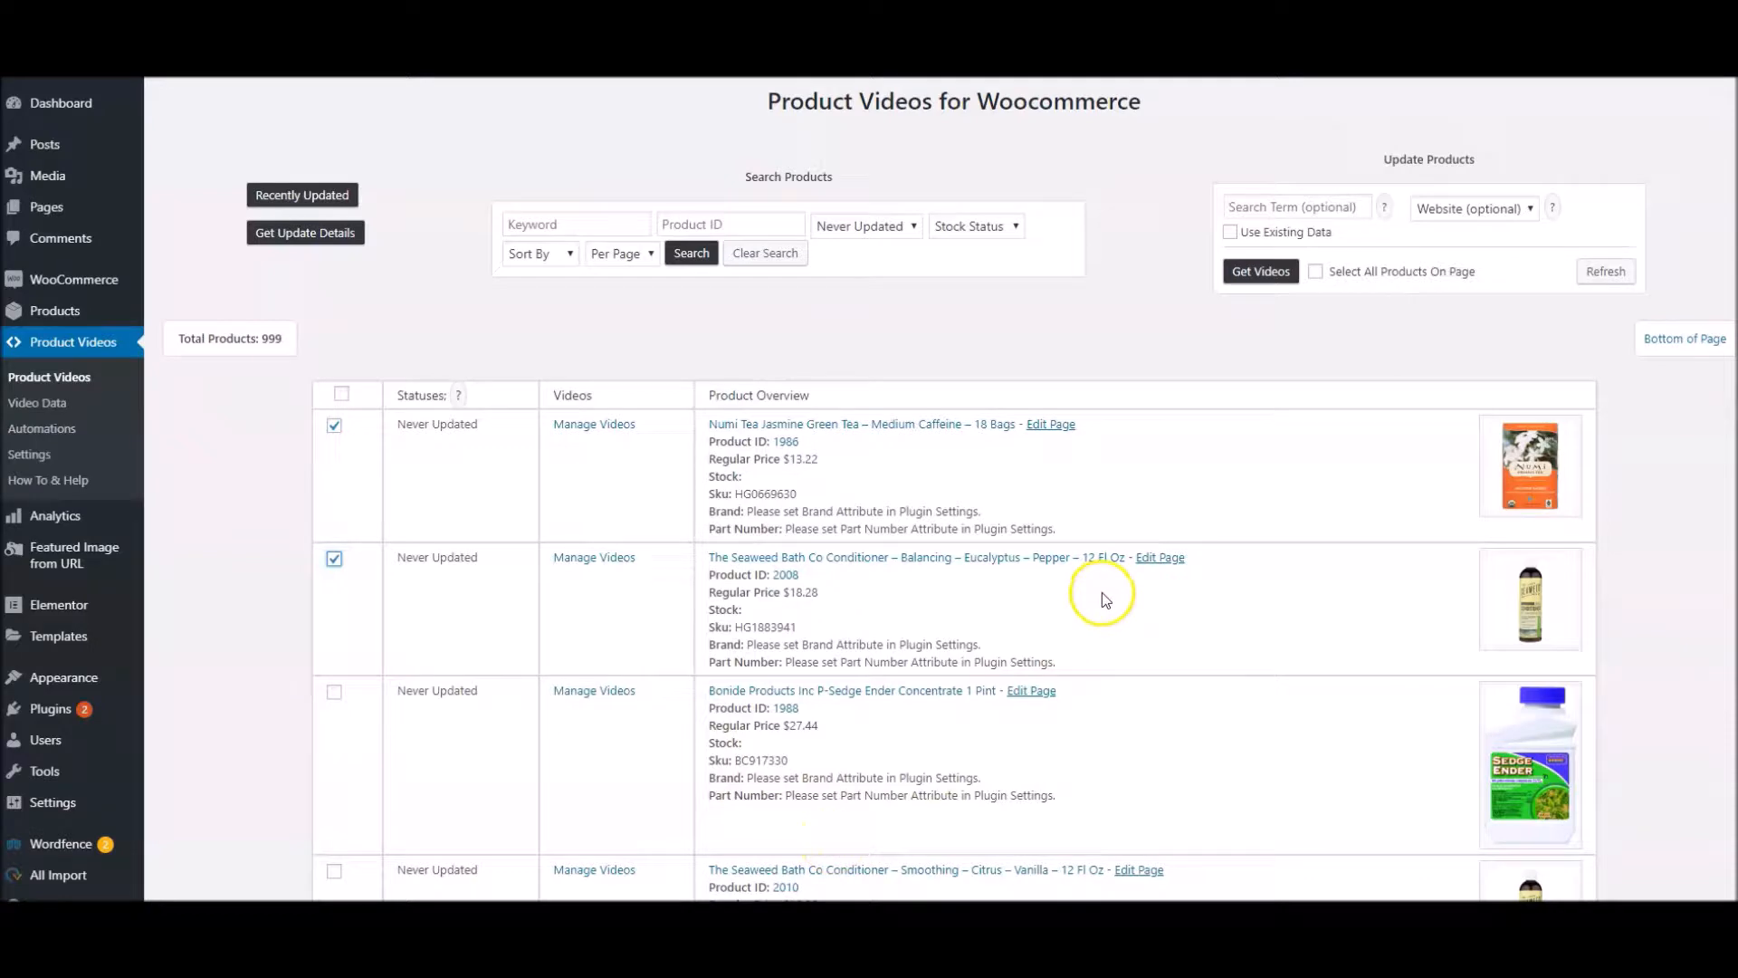
pyautogui.click(1316, 272)
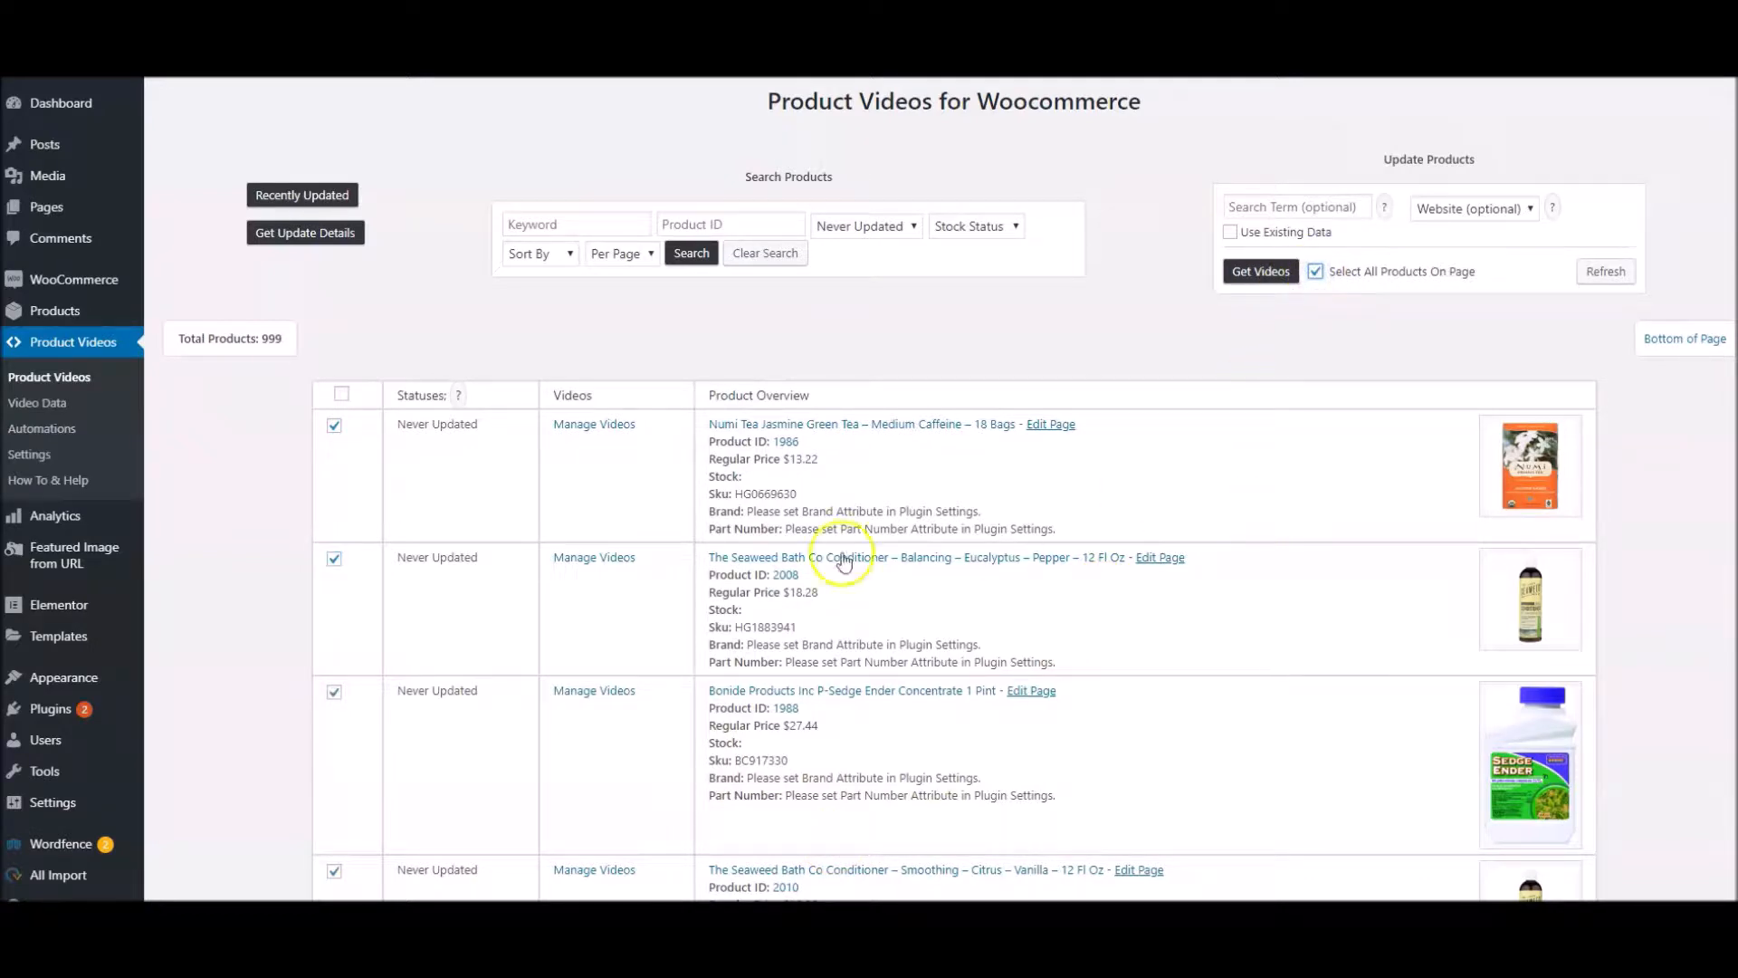
pyautogui.scroll(-10, 512, 610)
pyautogui.scroll(10, 516, 609)
pyautogui.click(1316, 271)
pyautogui.click(391, 497)
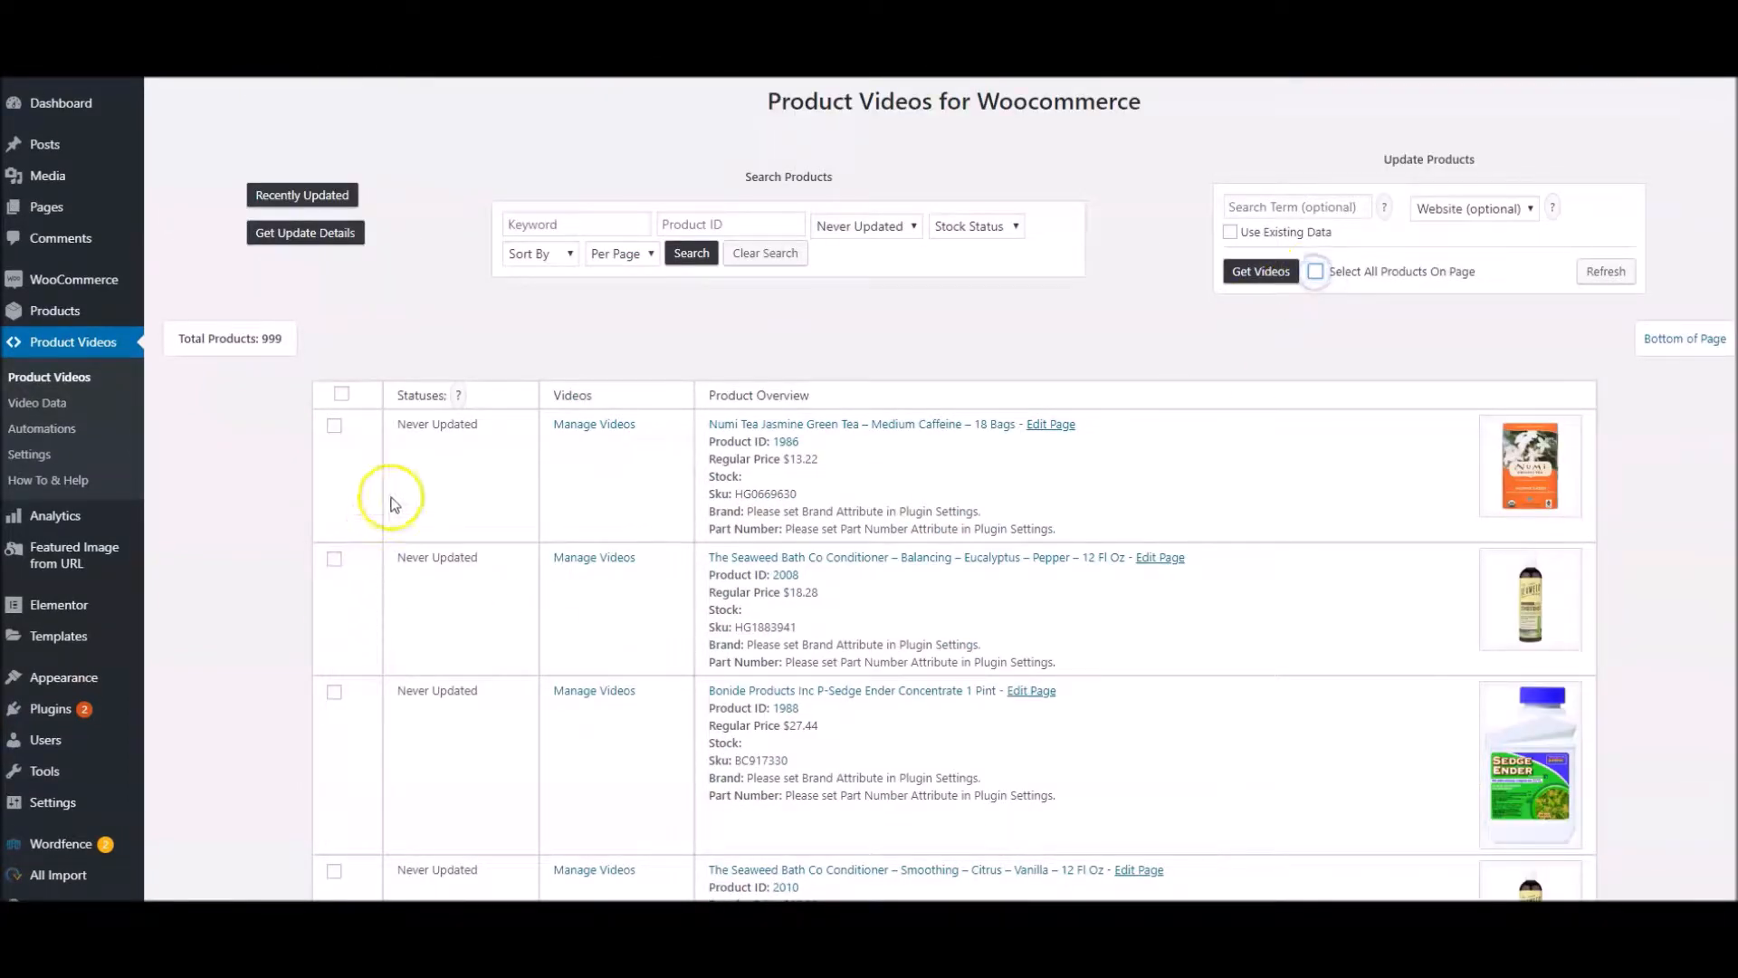
# Select the Numi Tea Jasmine Green Tea product and examine the website choices for the video search, keeping Website (optional)
pyautogui.click(334, 425)
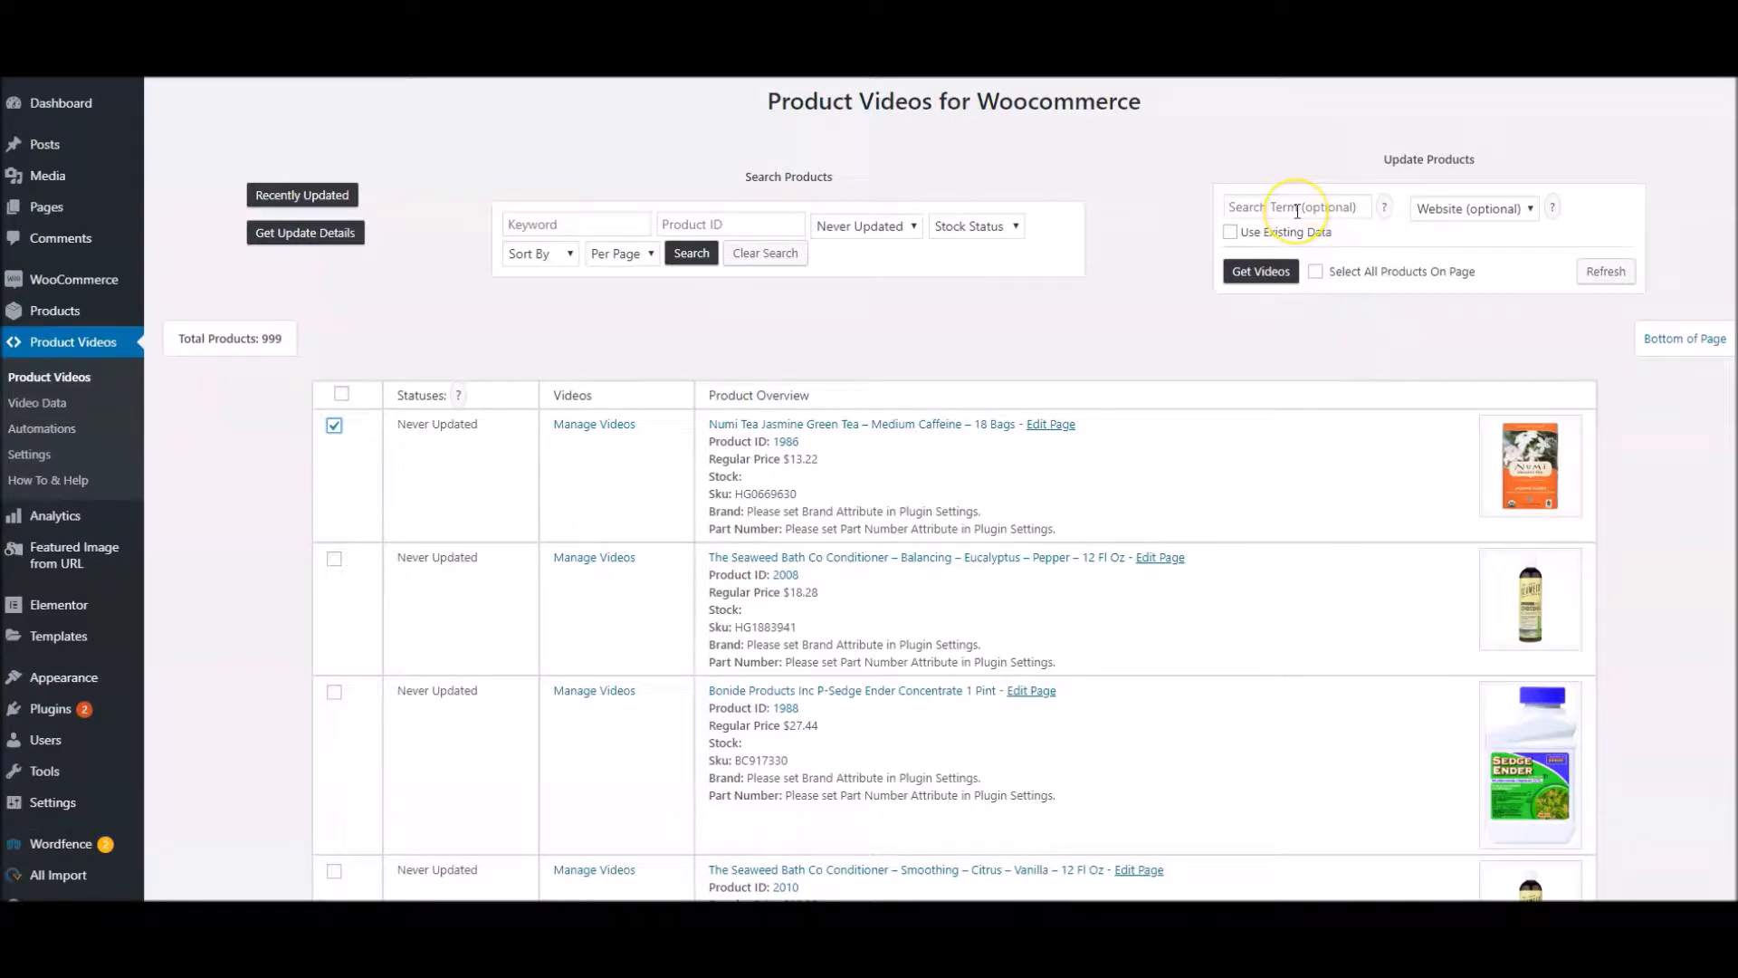
pyautogui.click(1365, 232)
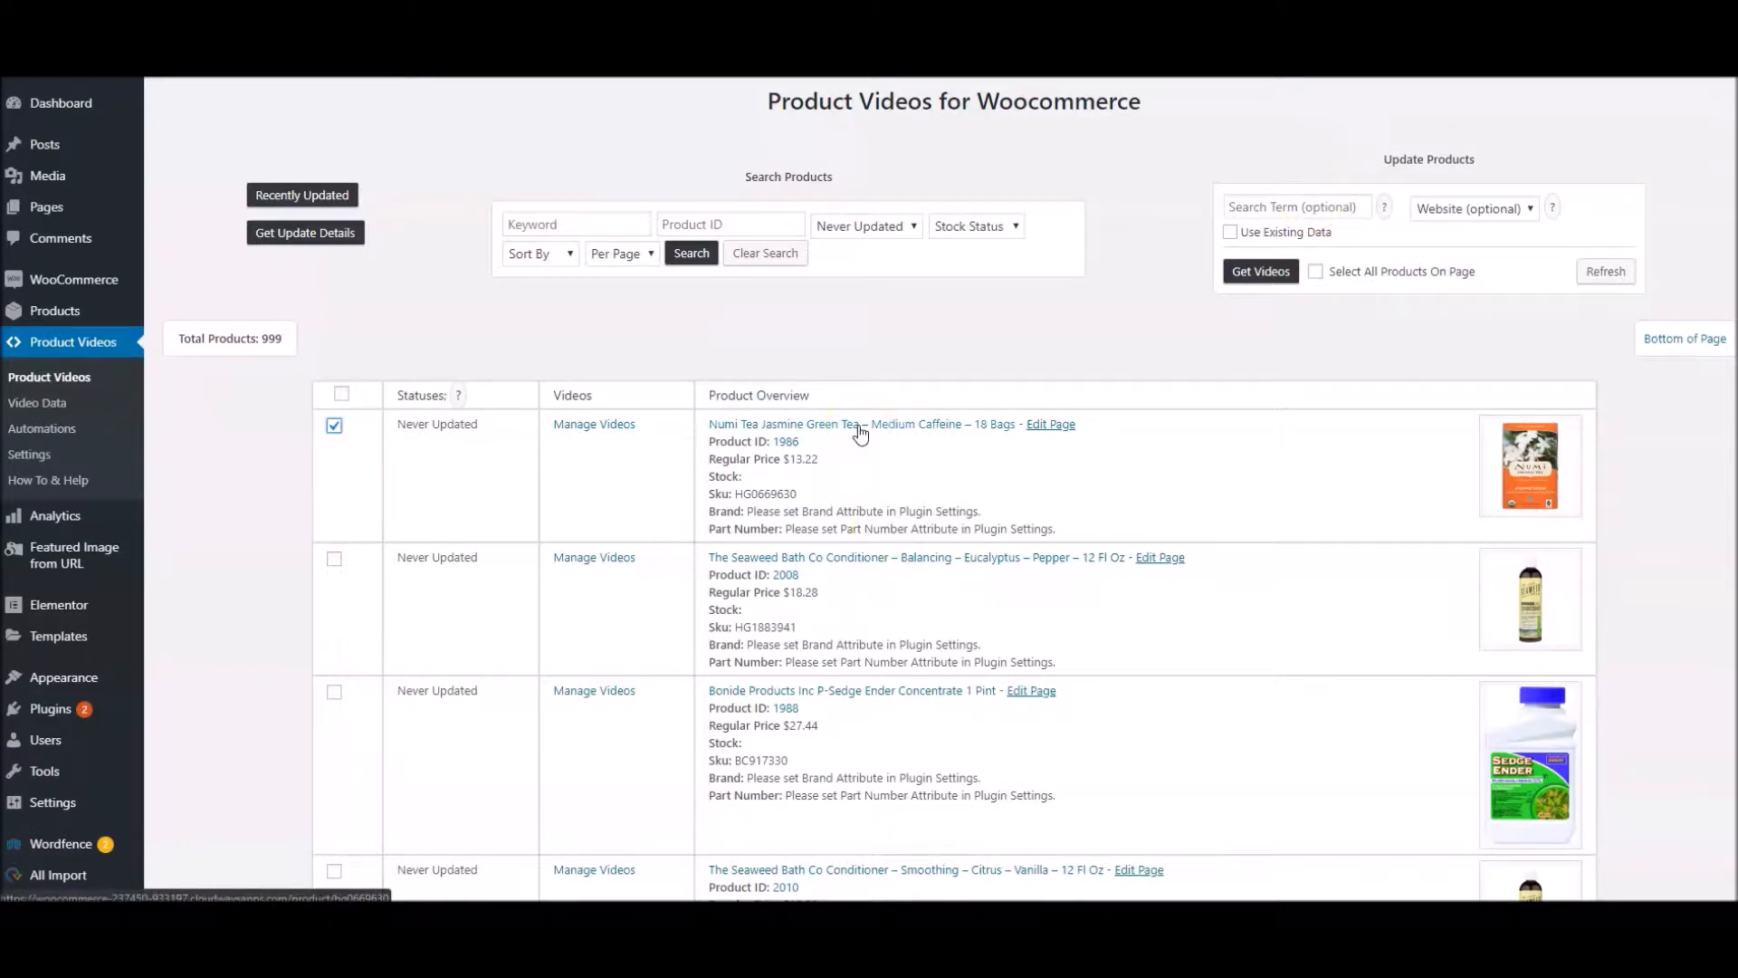
pyautogui.click(1484, 208)
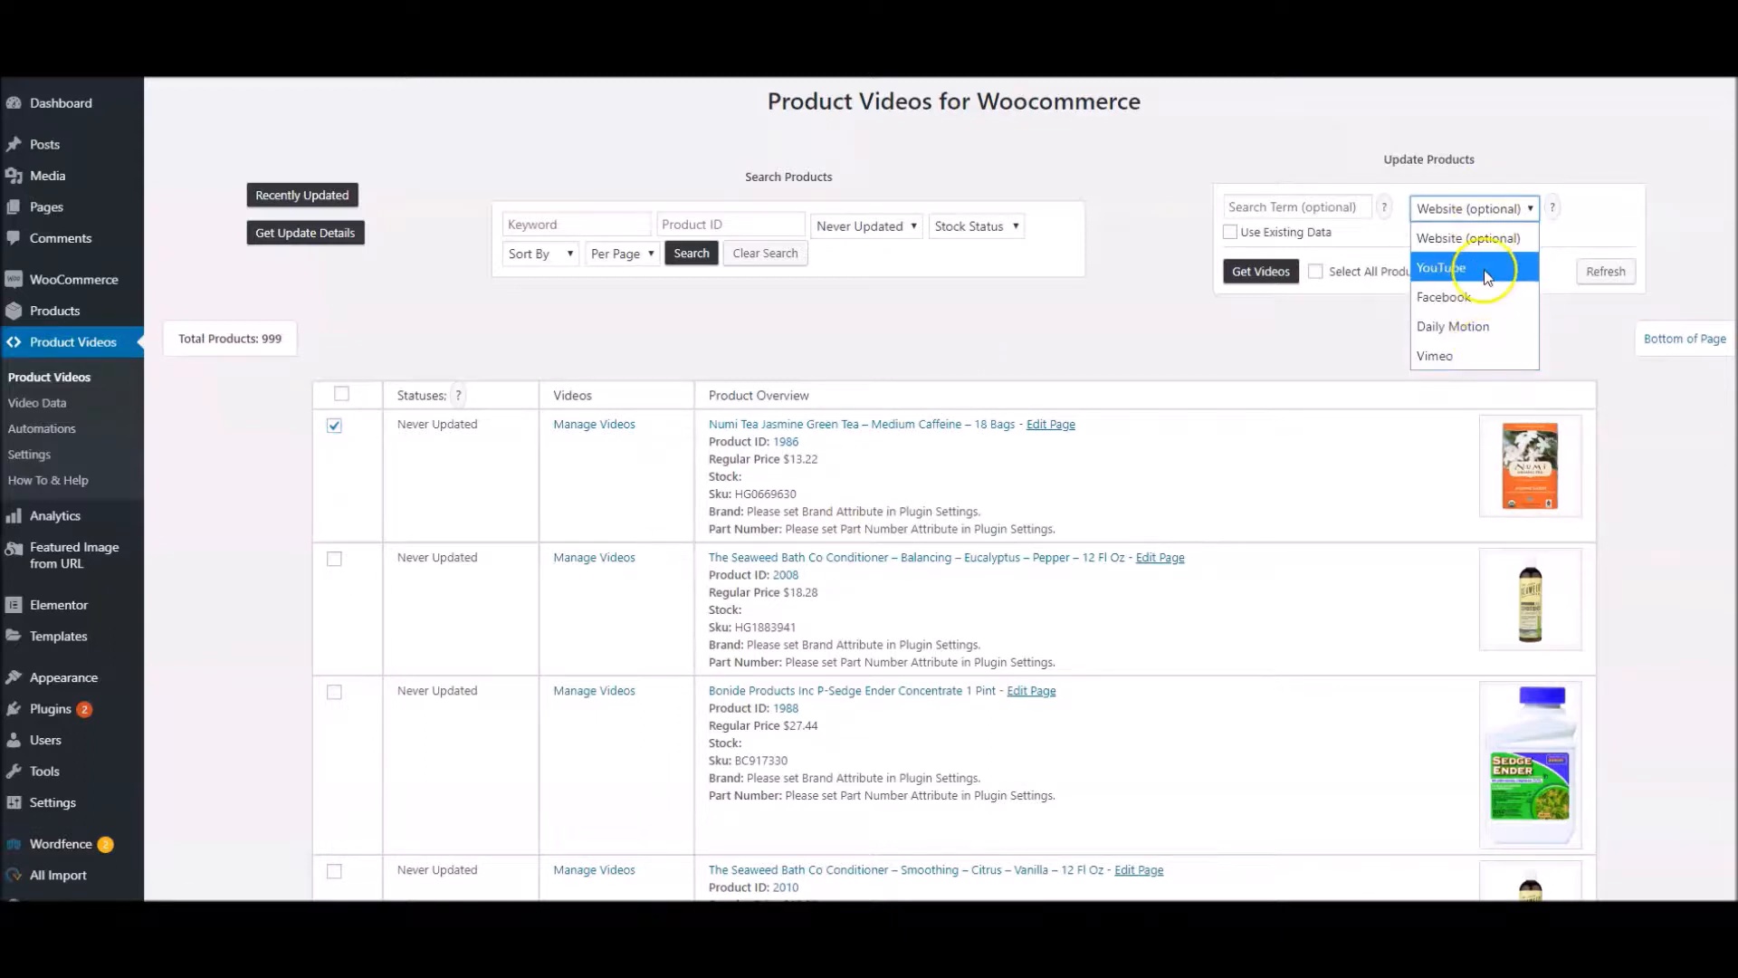
pyautogui.click(1486, 322)
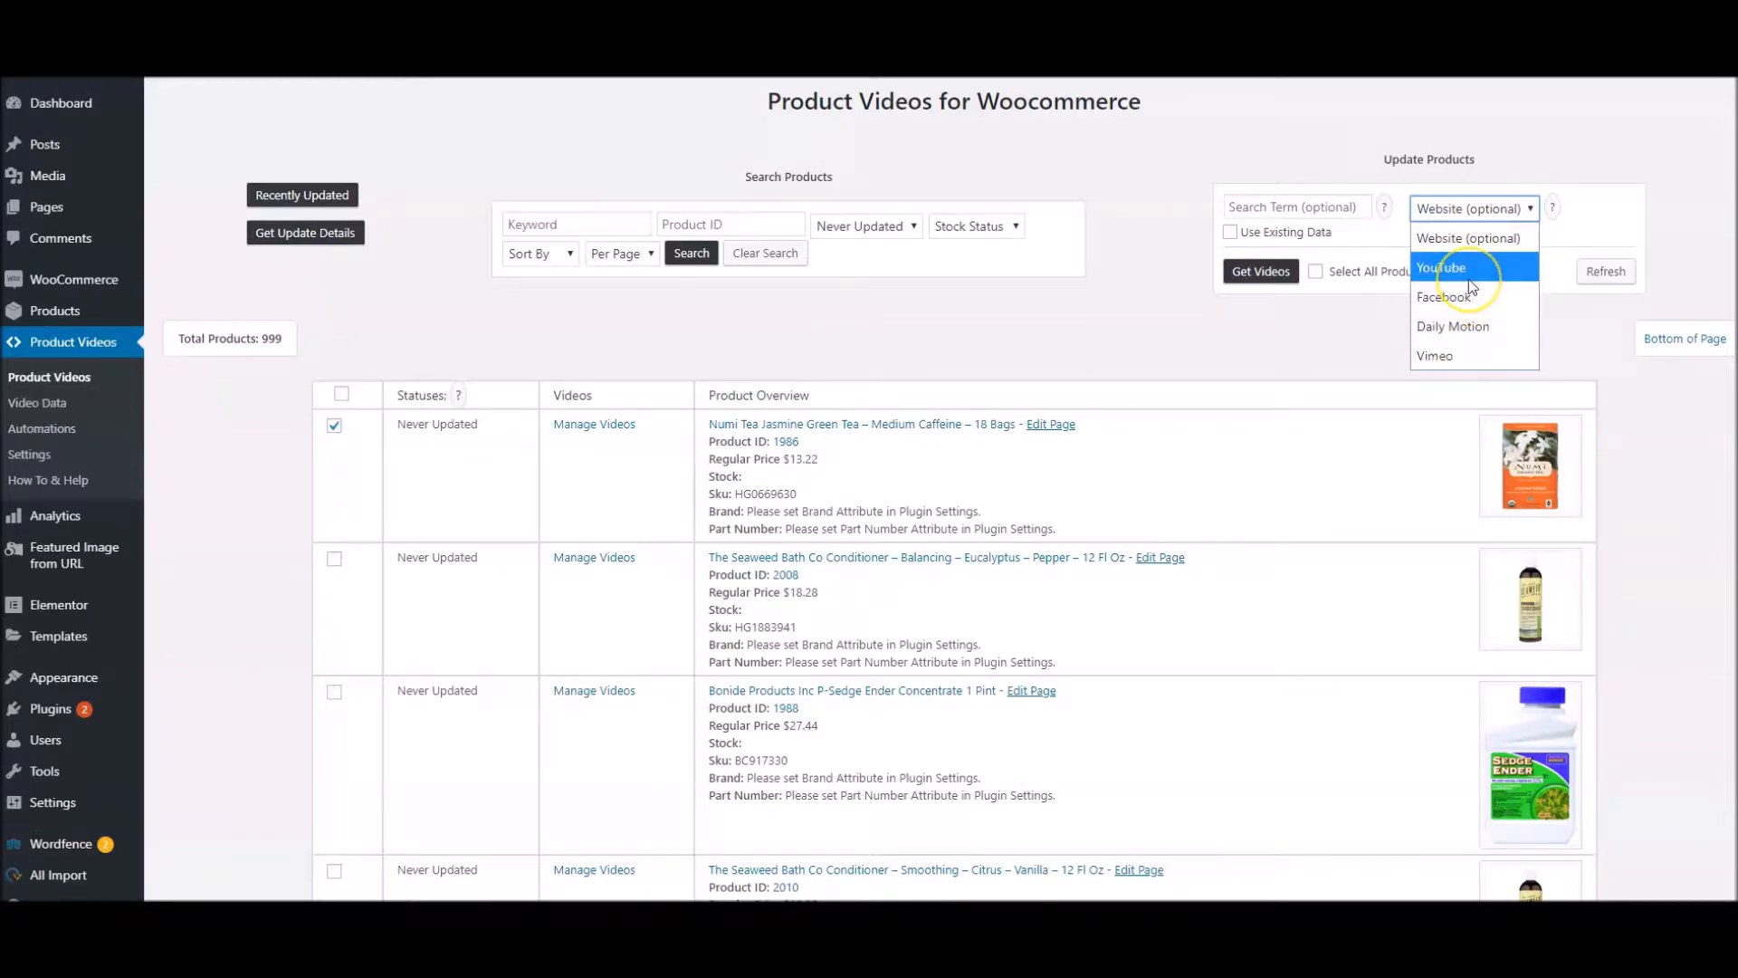
pyautogui.click(1483, 206)
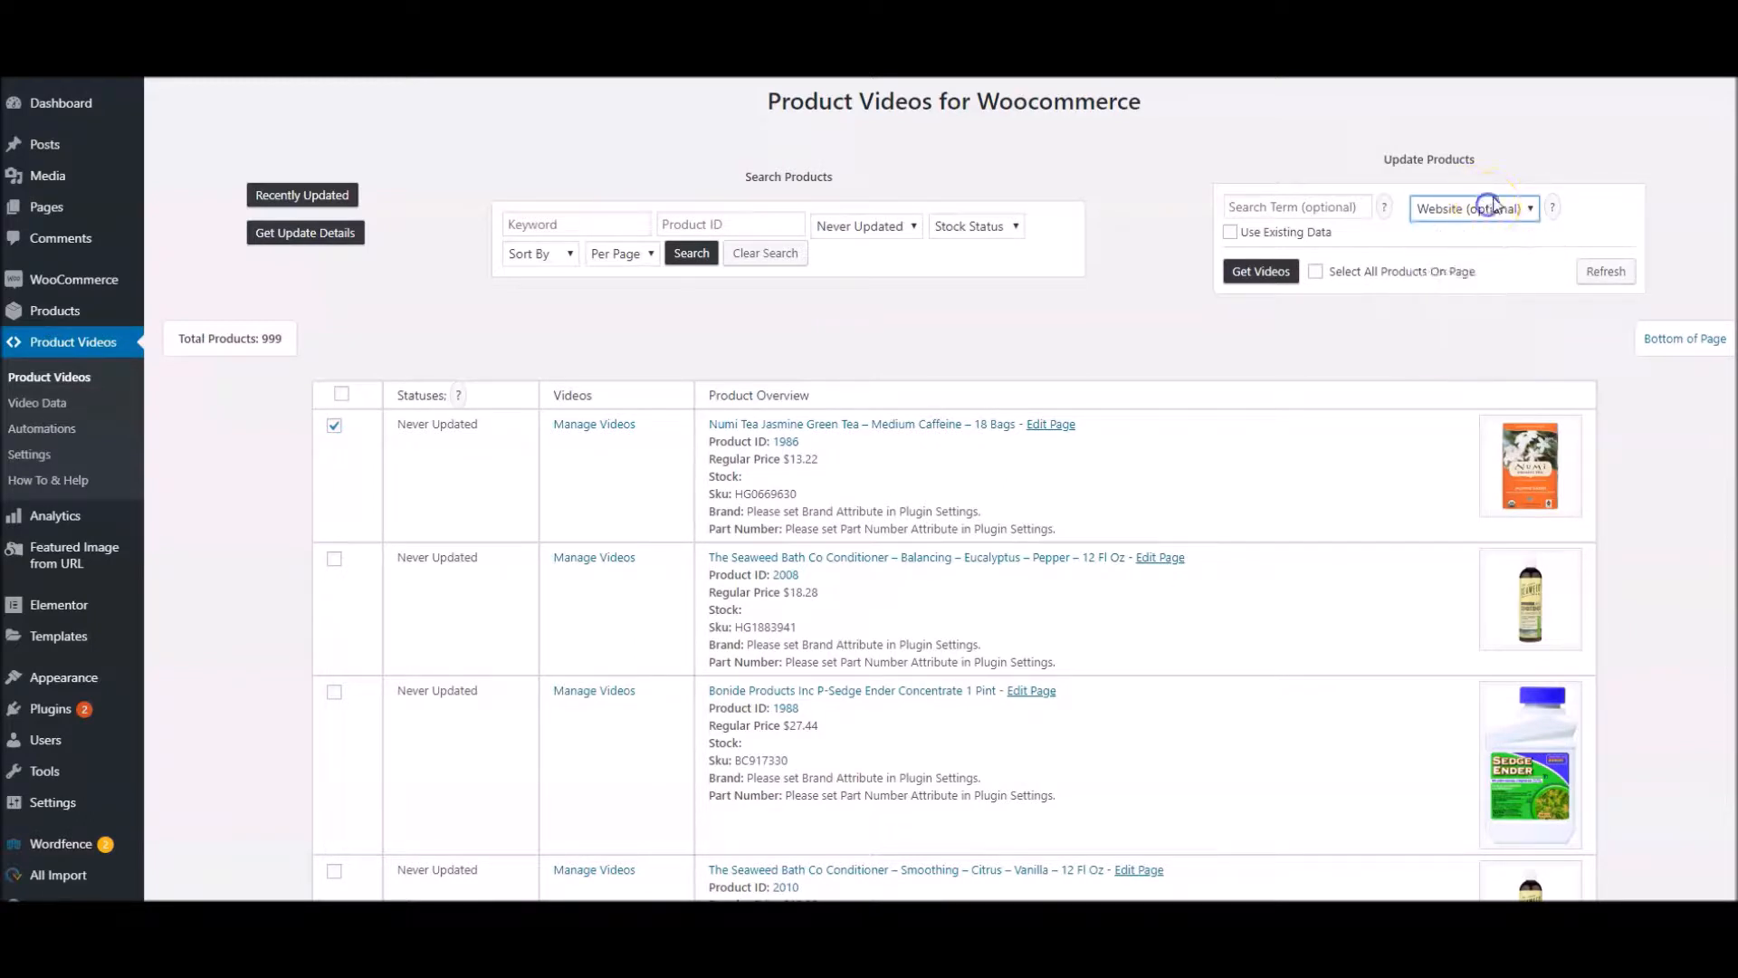
# Try the Use Existing Data option for the product update and switch it off again
pyautogui.click(1231, 233)
pyautogui.click(1231, 233)
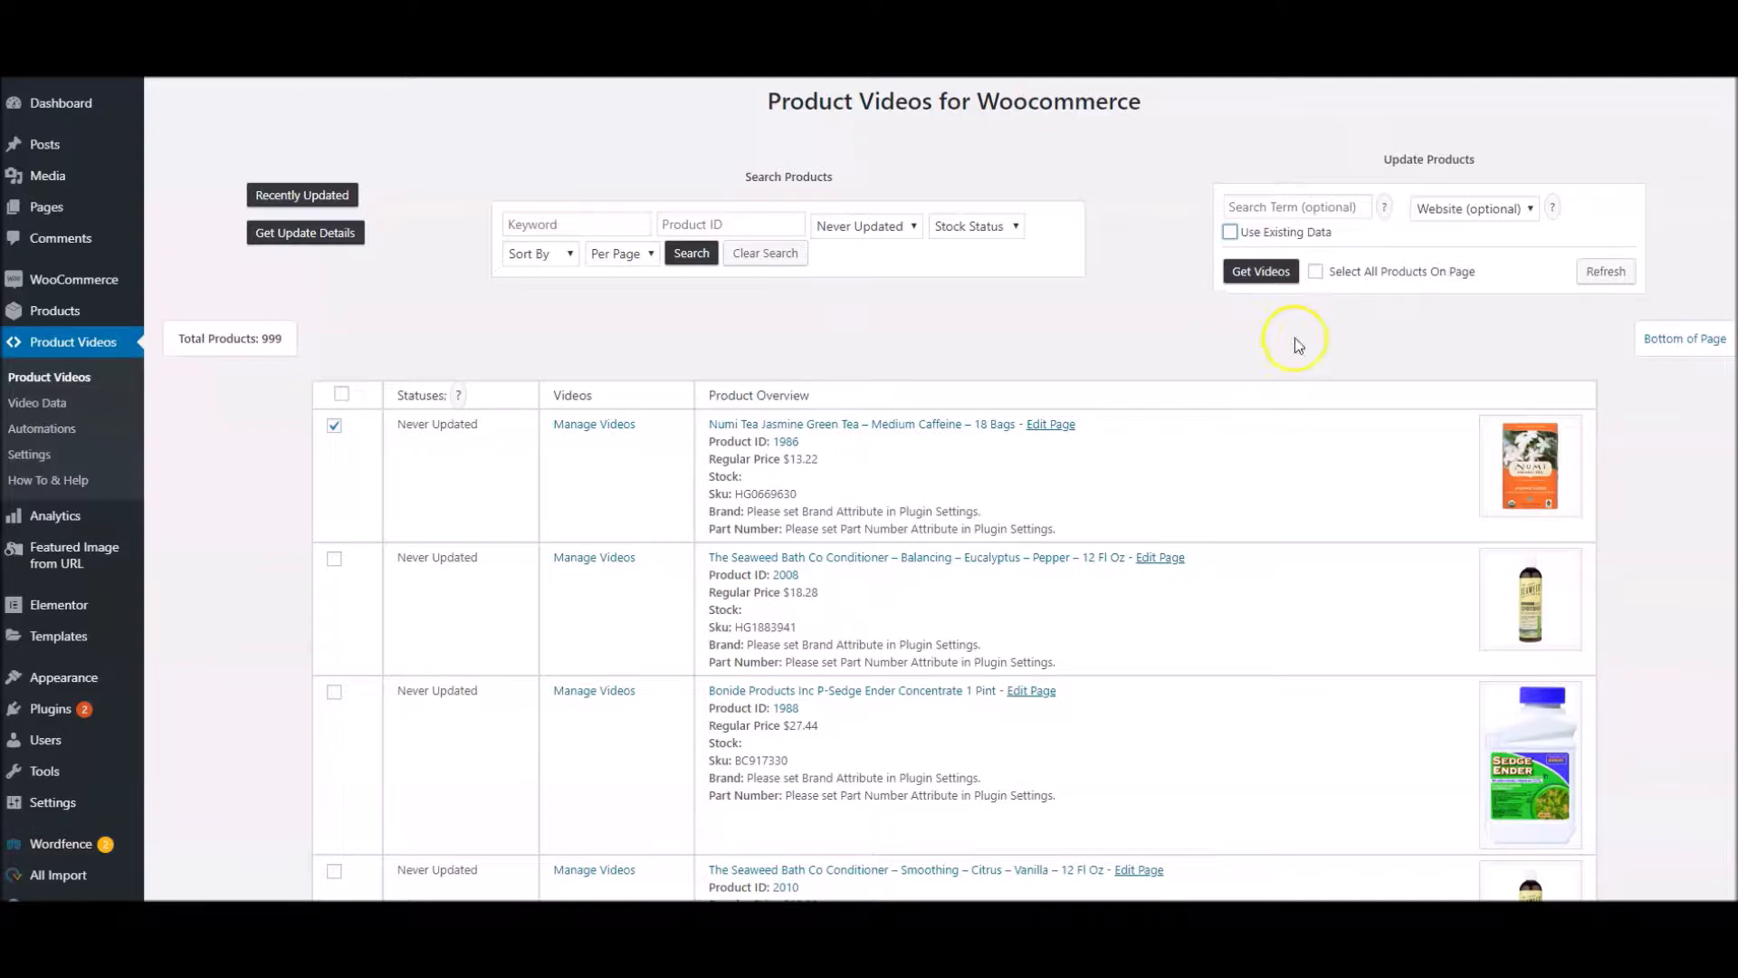
pyautogui.click(1229, 232)
pyautogui.click(1229, 232)
pyautogui.click(1185, 294)
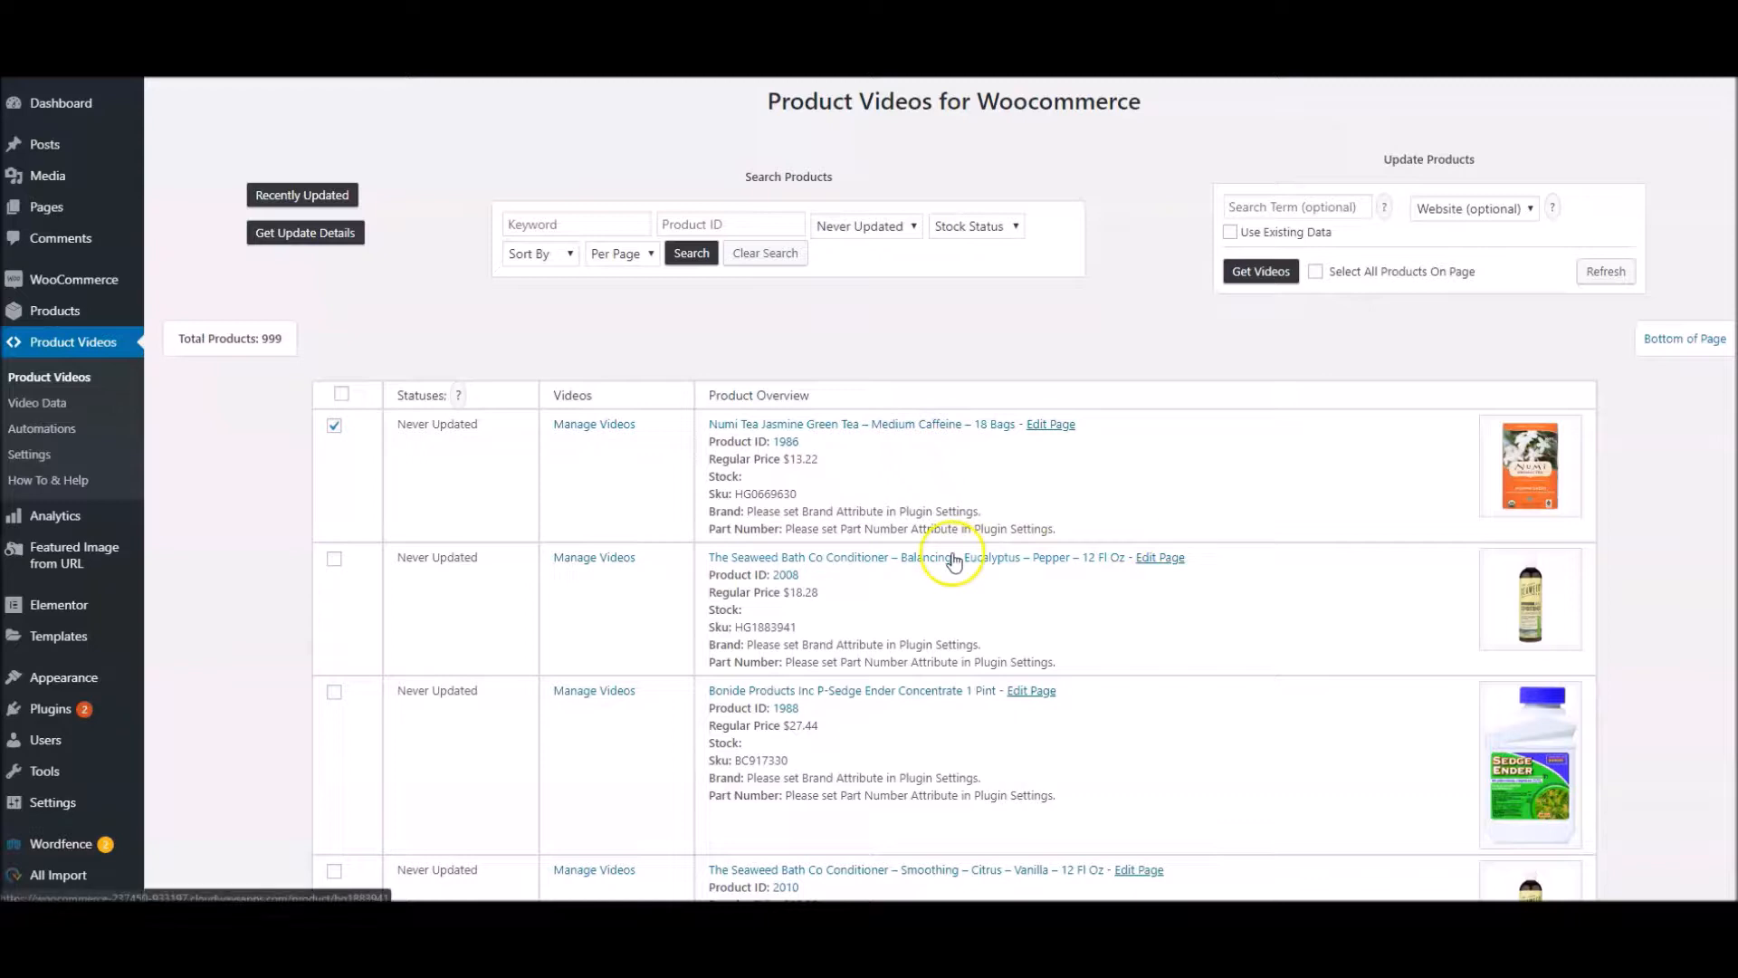
# Add The Seaweed Bath Co Conditioner – Balancing to the selection and try to get videos for both products
pyautogui.click(334, 559)
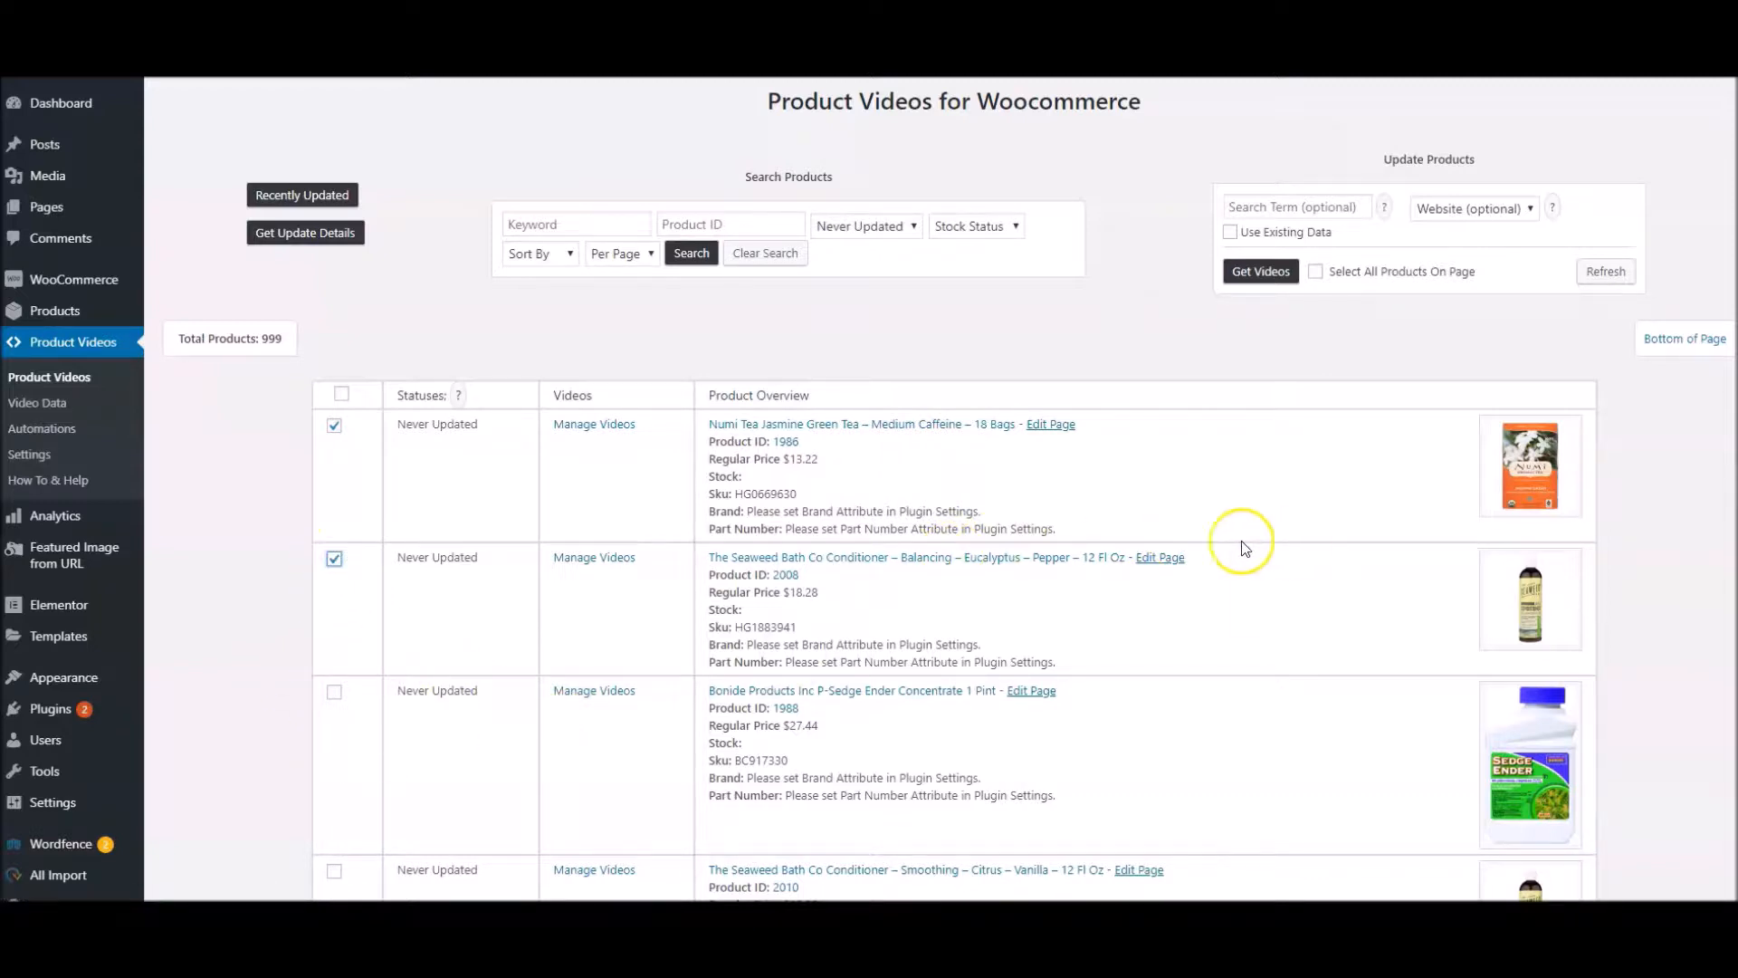
pyautogui.click(1263, 273)
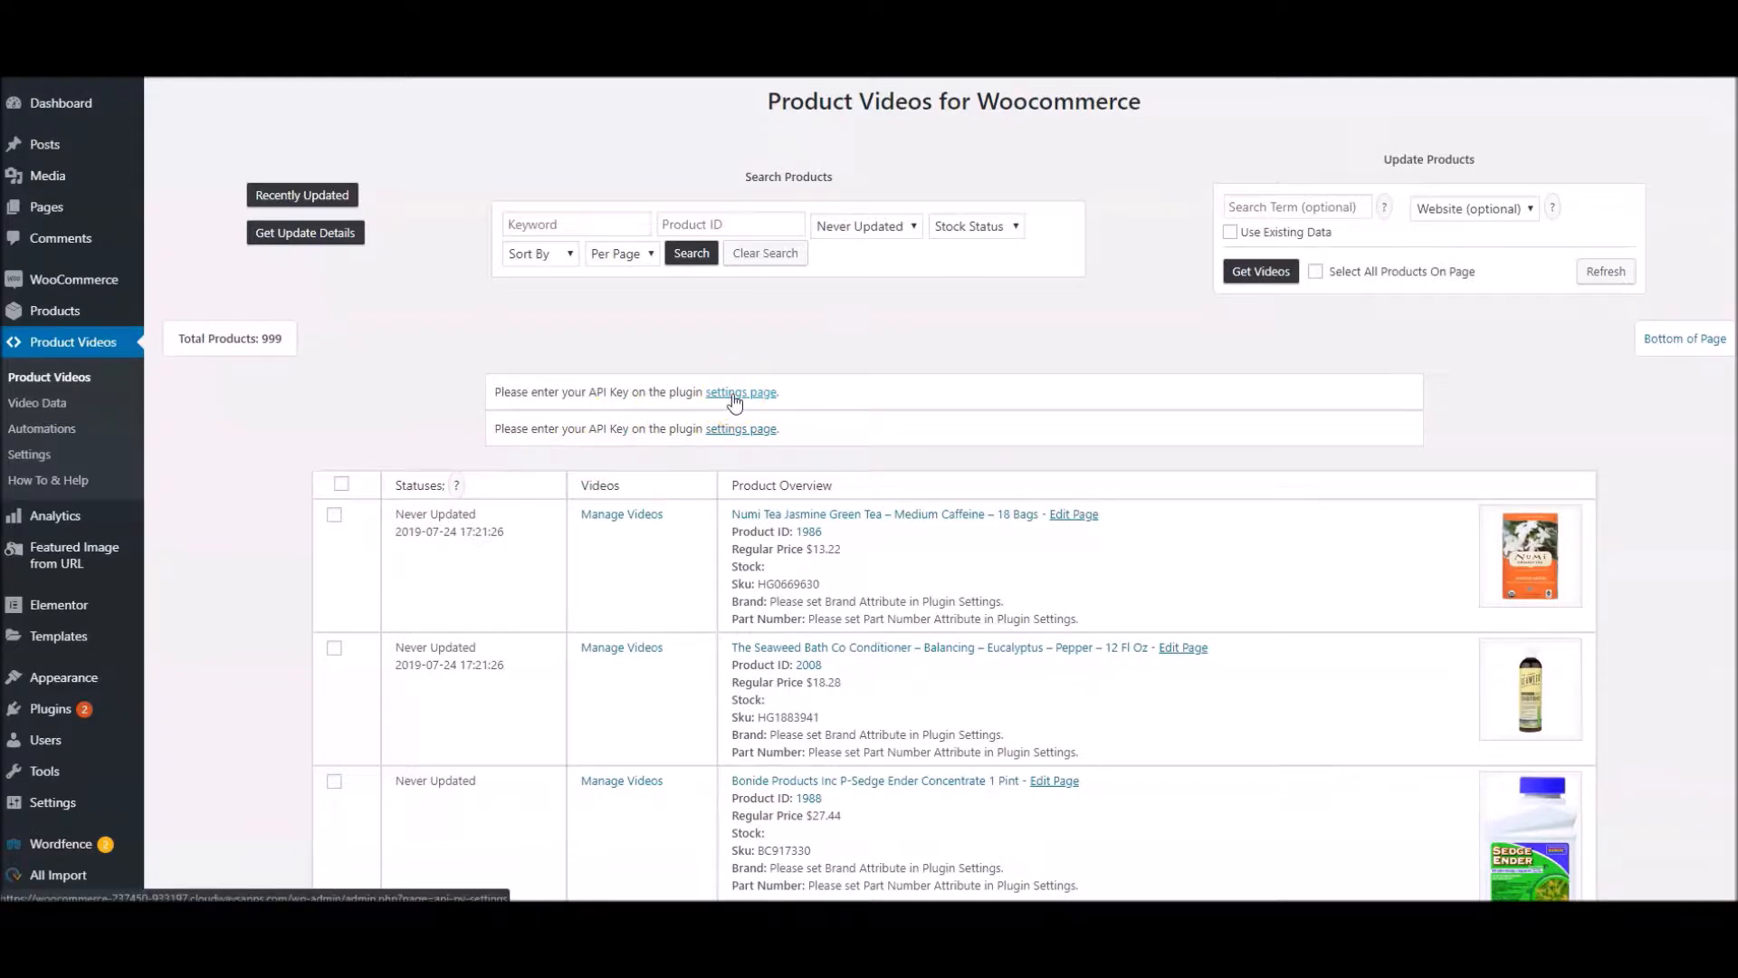
# Follow the ApiGenius.io link in the plugin settings and copy the account's primary API key
pyautogui.click(30, 455)
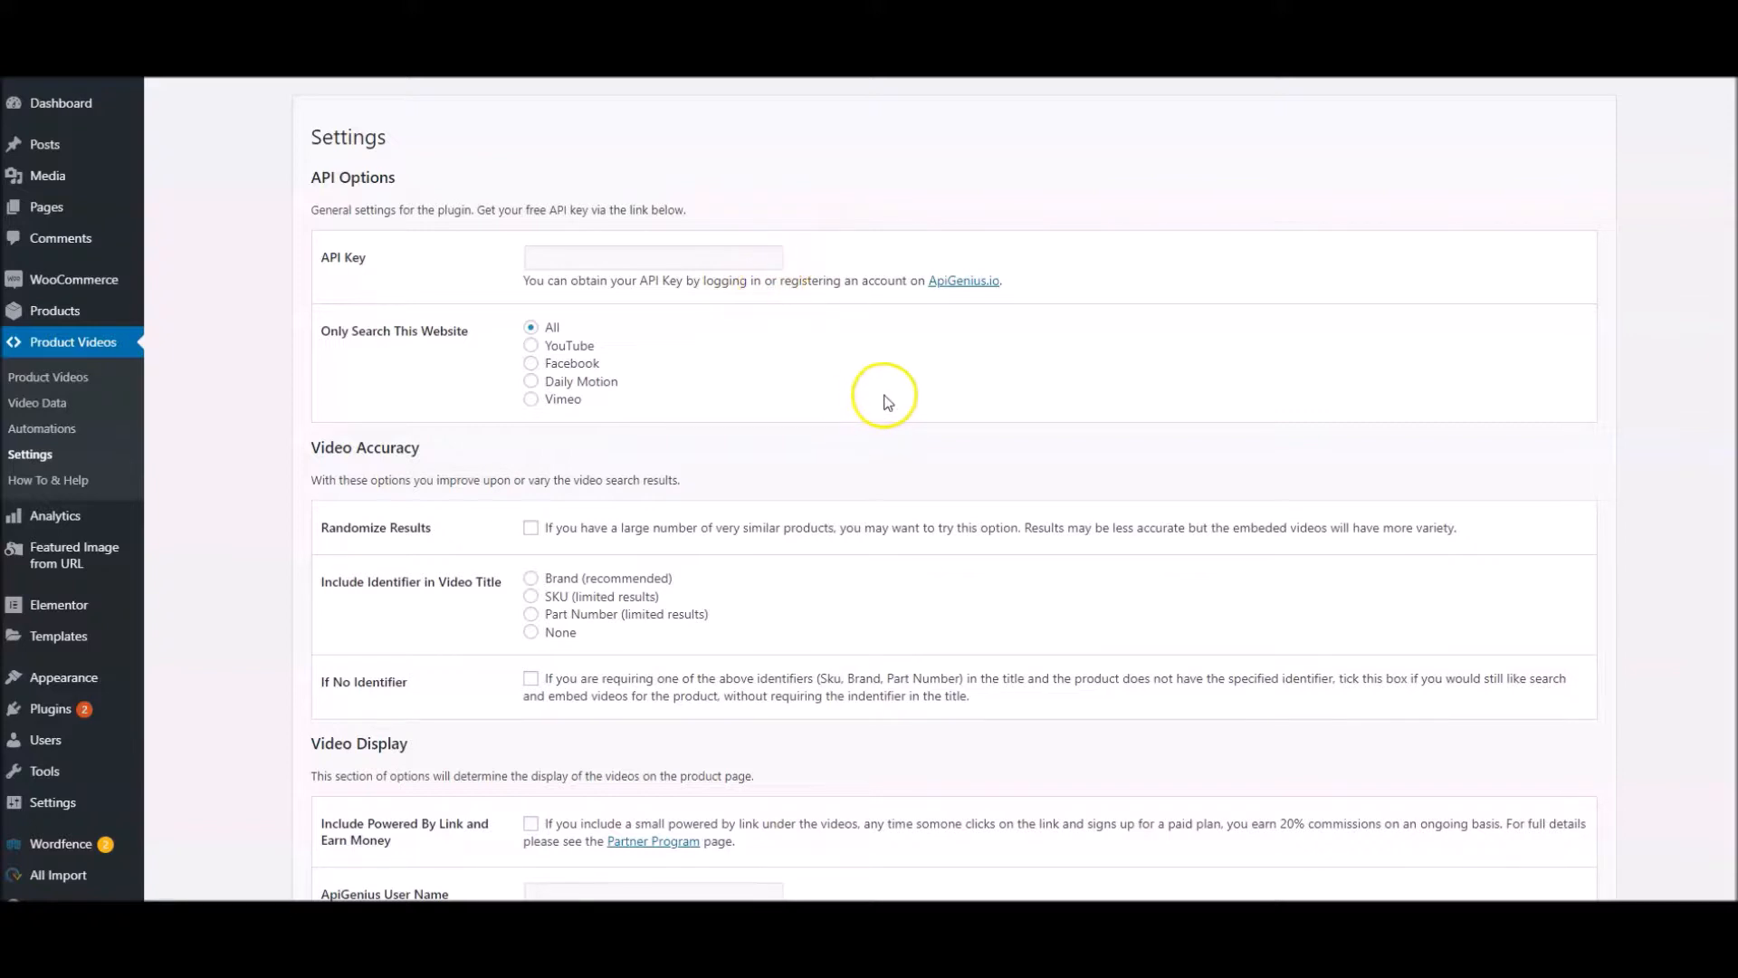
pyautogui.click(967, 282)
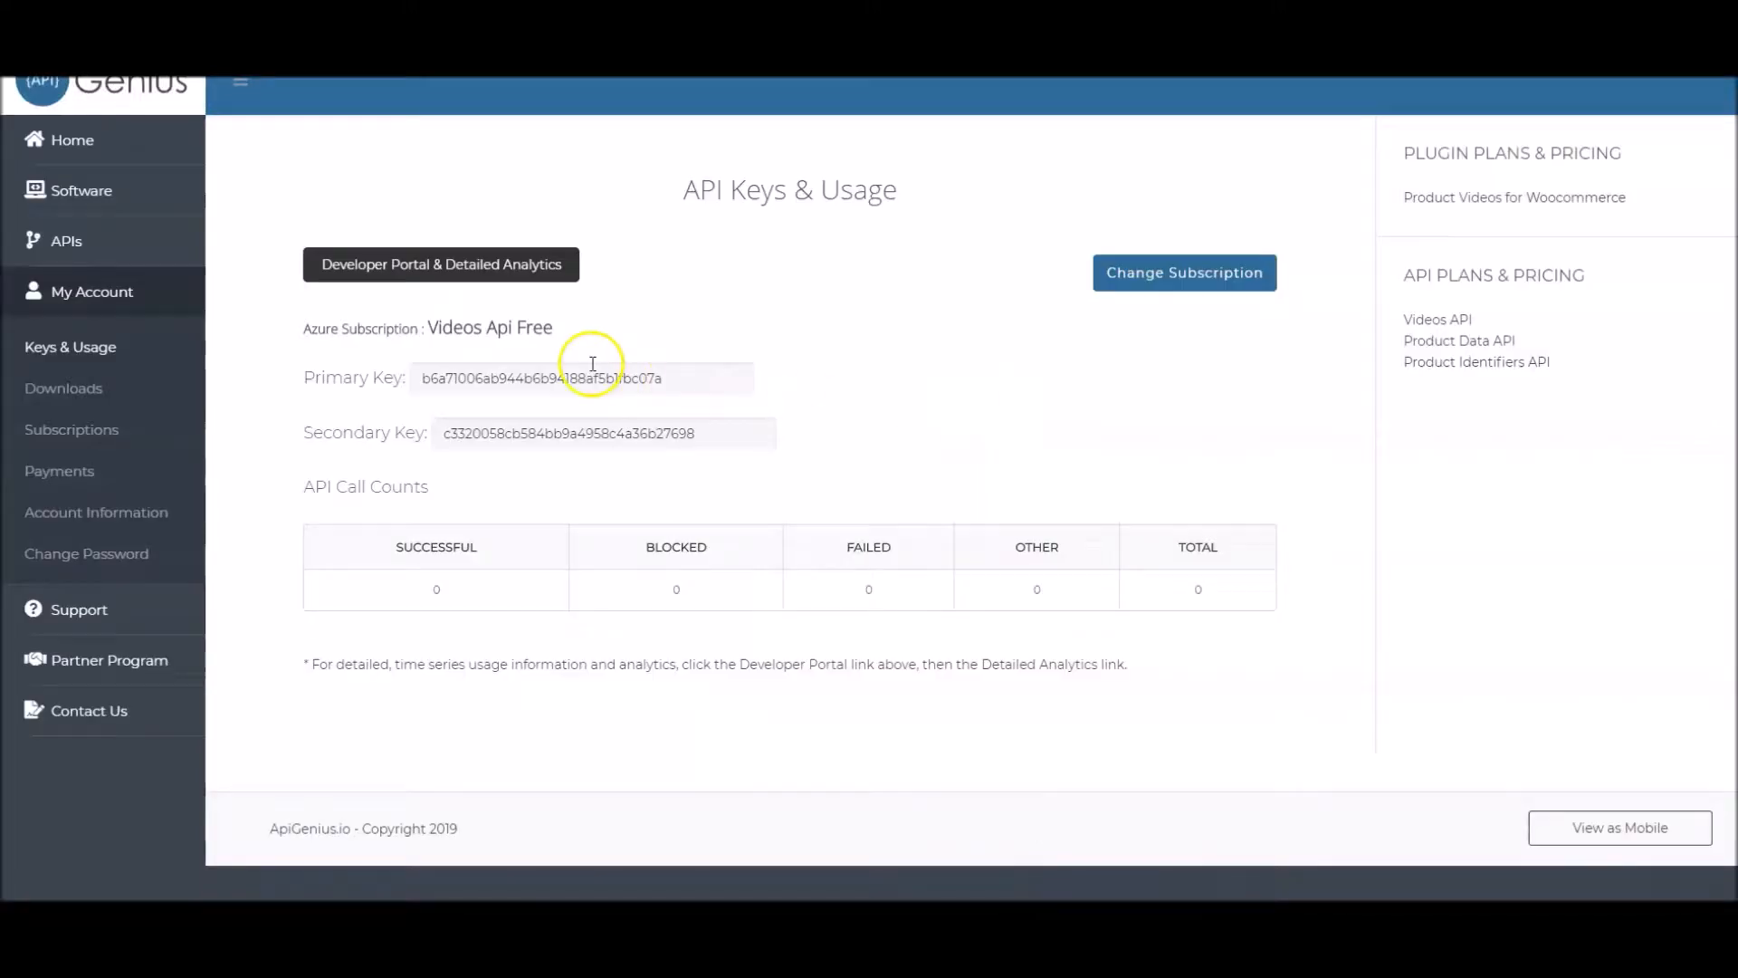
pyautogui.doubleClick(589, 376)
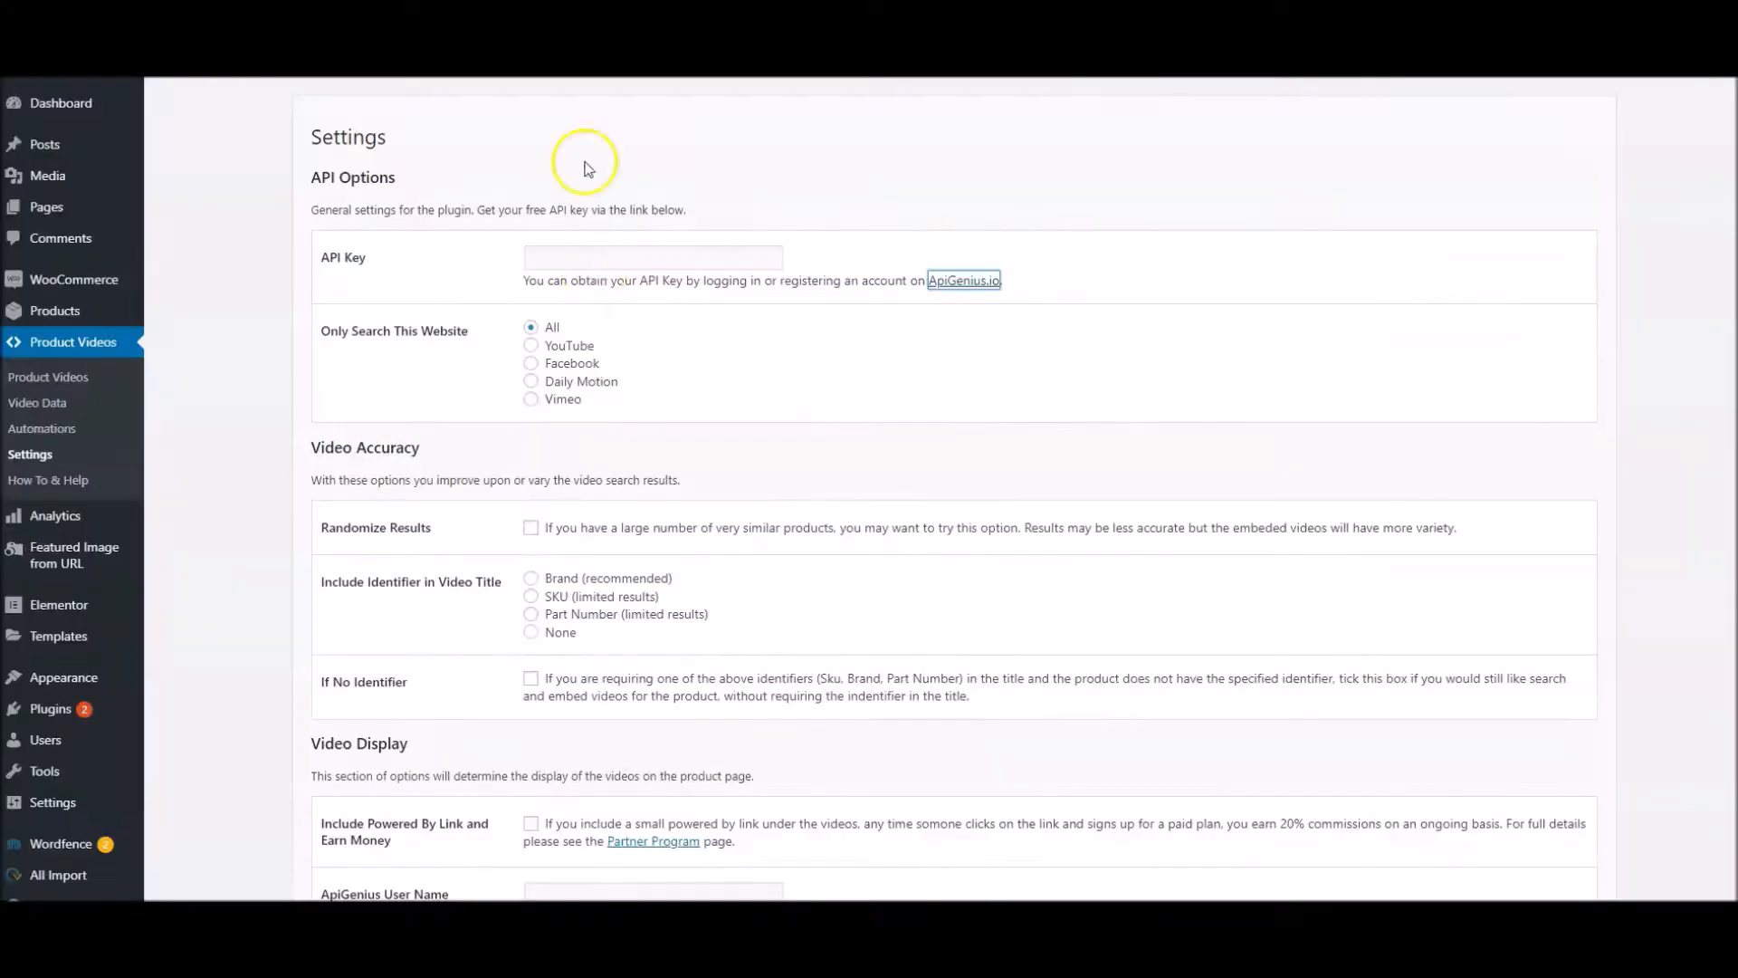
# Paste the API key into the plugin's API Options and save the settings
pyautogui.click(574, 257)
pyautogui.hotkey('ctrl', 'v')
pyautogui.click(313, 380)
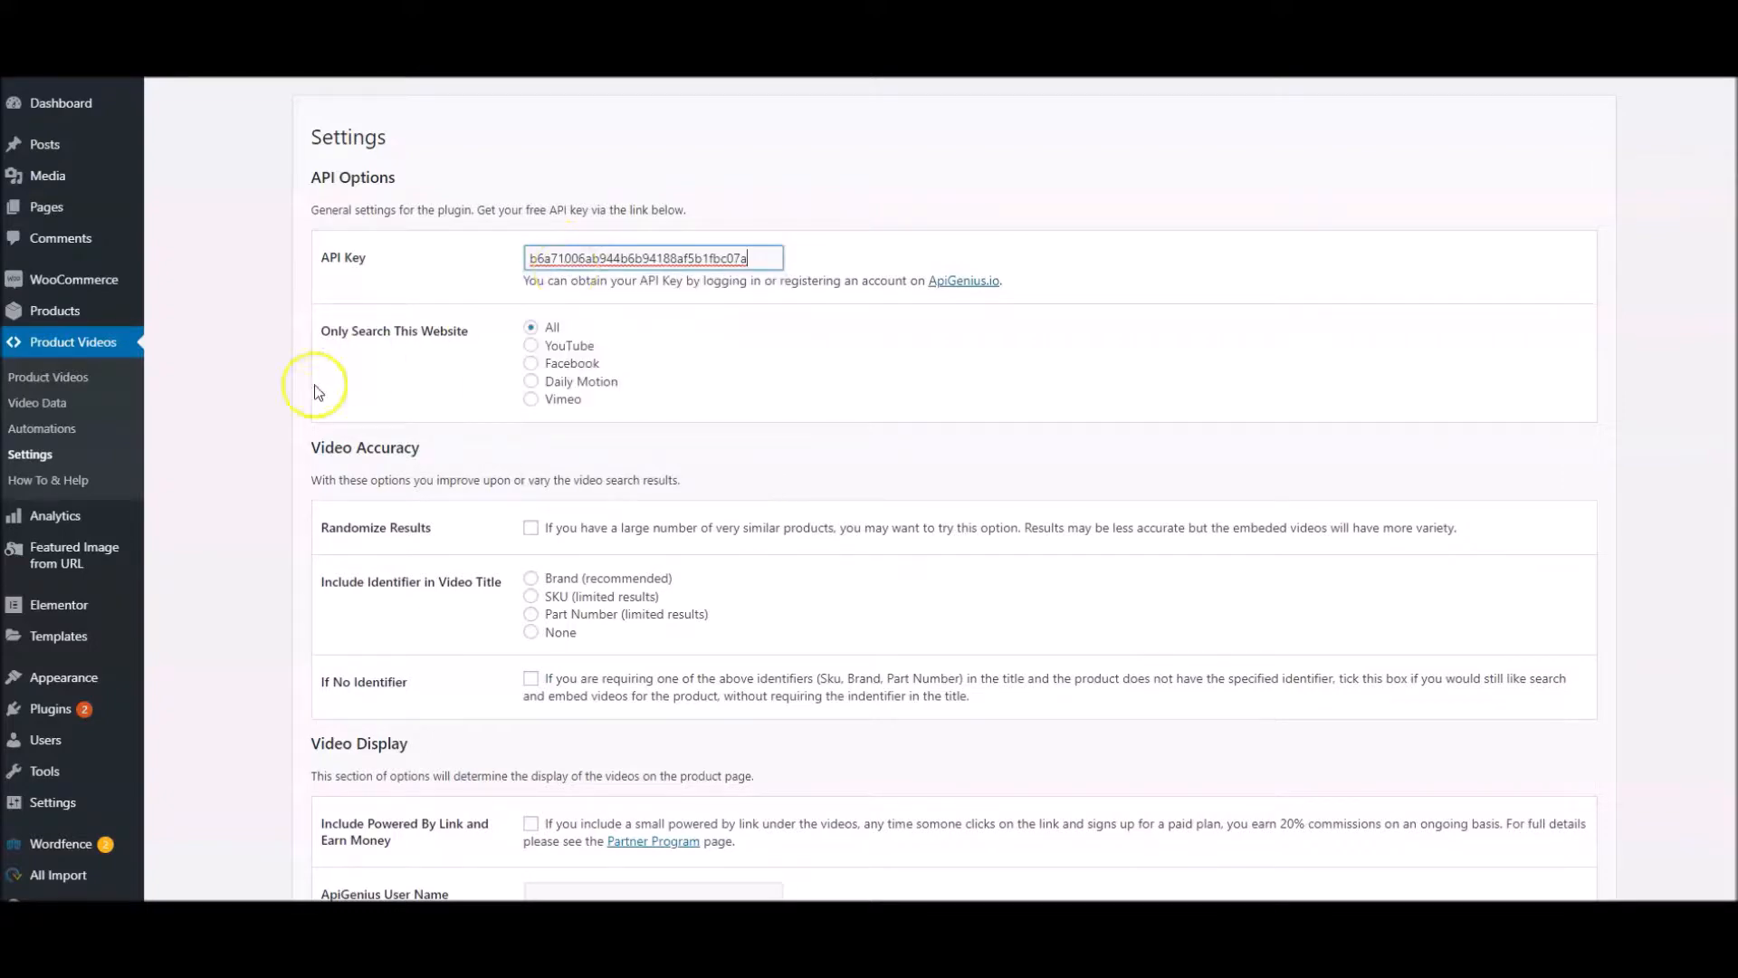
pyautogui.scroll(-8, 313, 380)
pyautogui.scroll(-2, 313, 380)
pyautogui.click(358, 776)
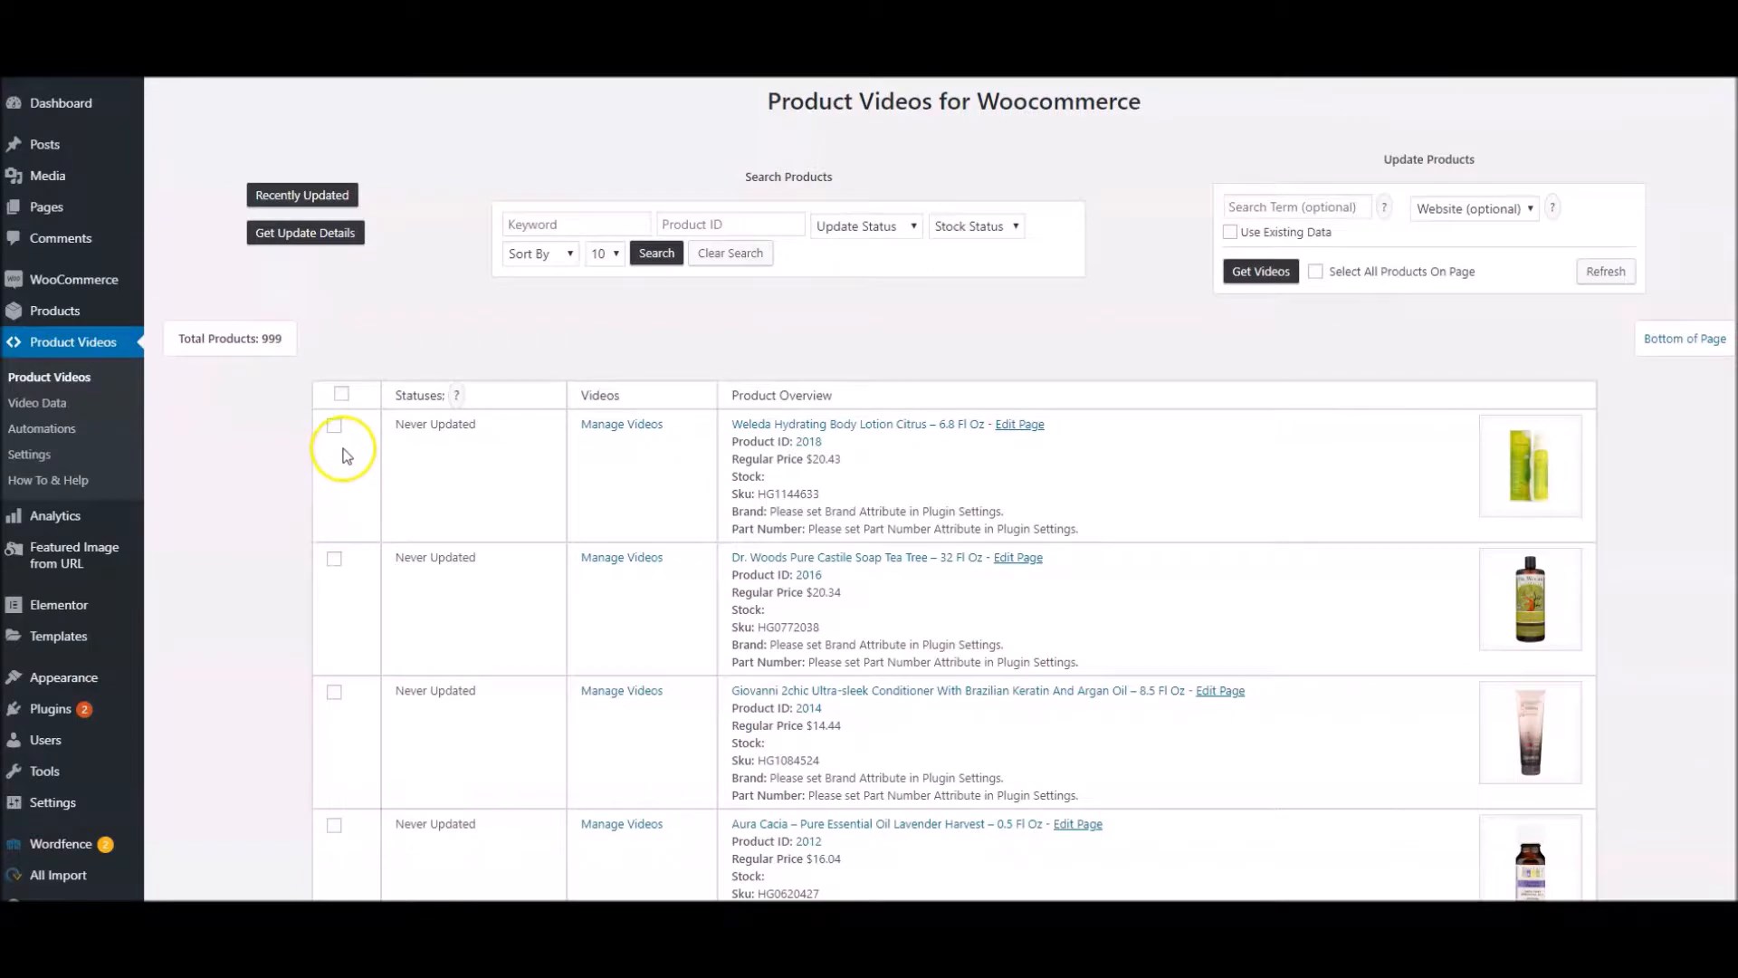
# Get videos for the Weleda Hydrating Body Lotion Citrus – 6.8 Fl Oz product
pyautogui.click(334, 426)
pyautogui.click(1263, 276)
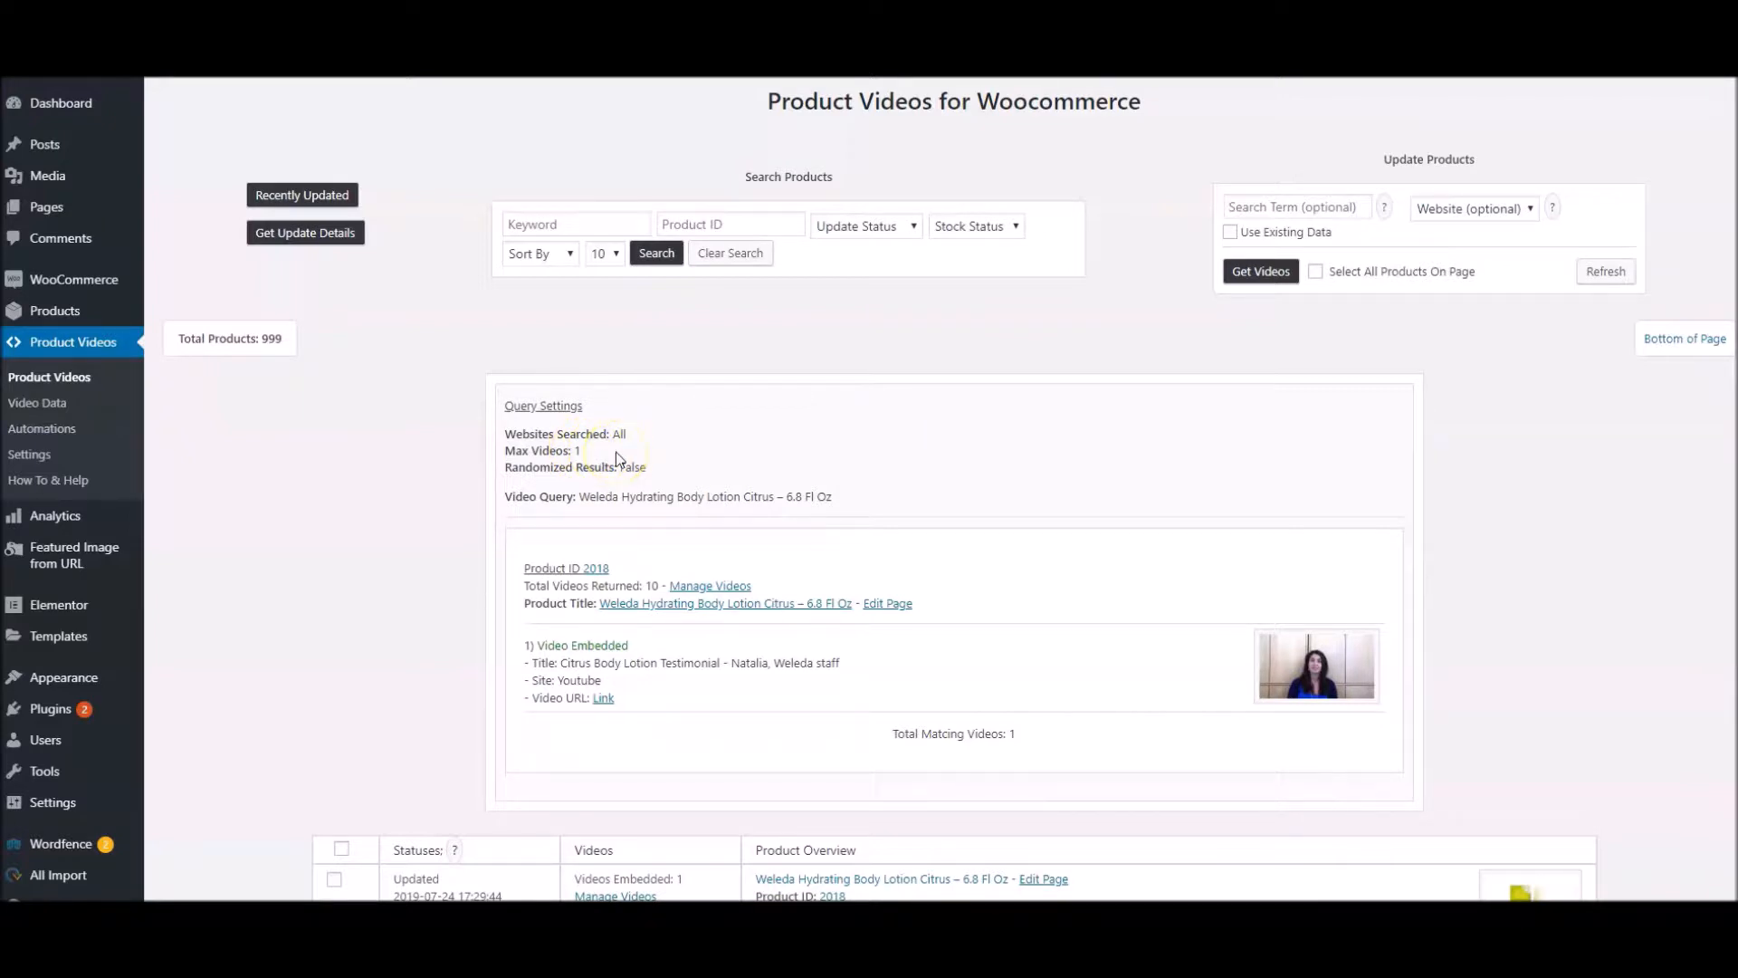
# Review the query settings and results for the Weleda lotion, including the product link and the embedded video's URL
pyautogui.click(639, 438)
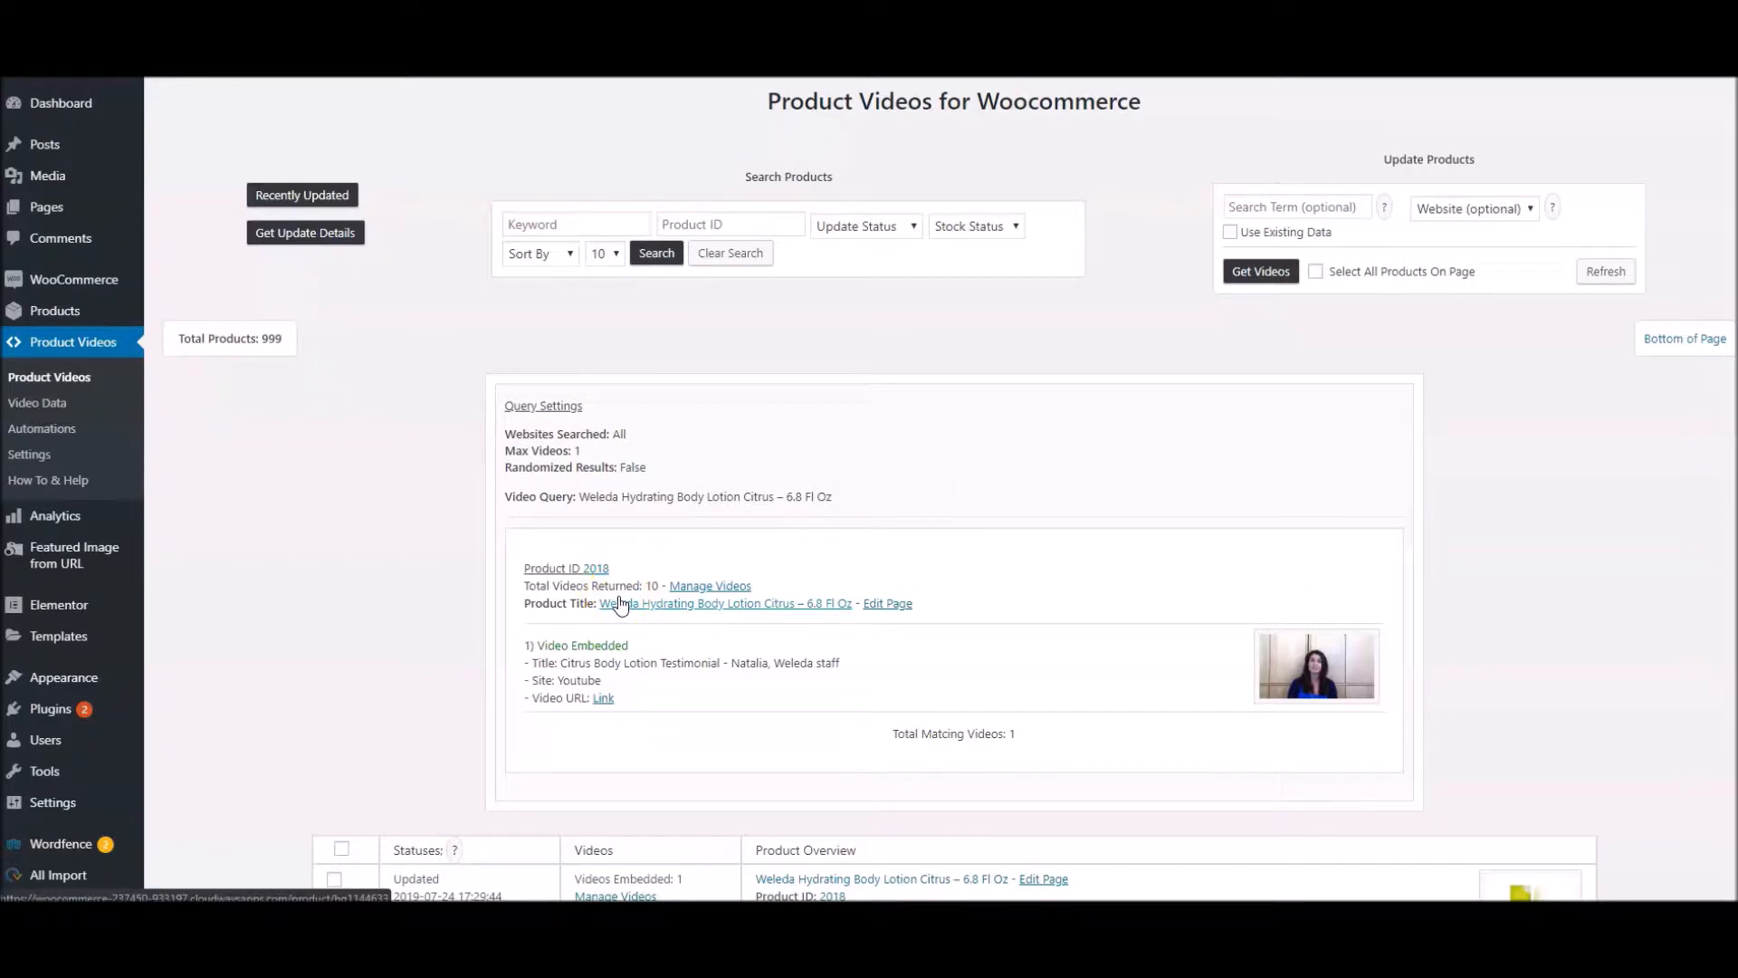
pyautogui.click(656, 603)
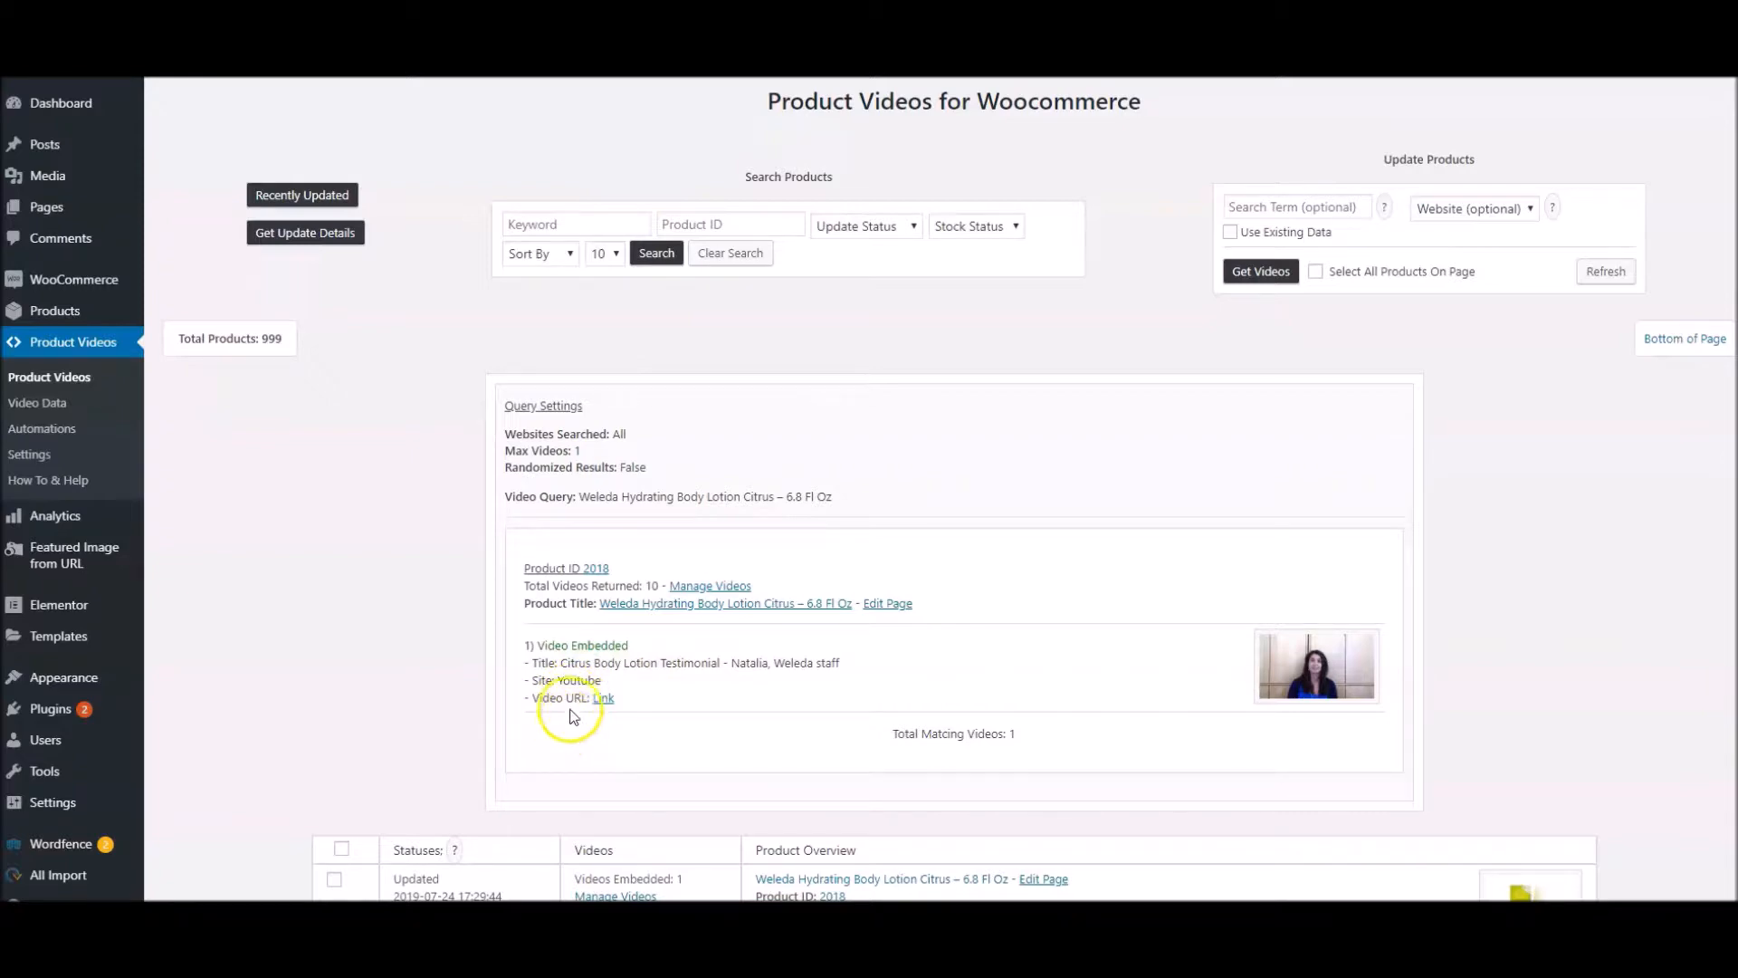
pyautogui.click(601, 699)
pyautogui.scroll(-3, 830, 396)
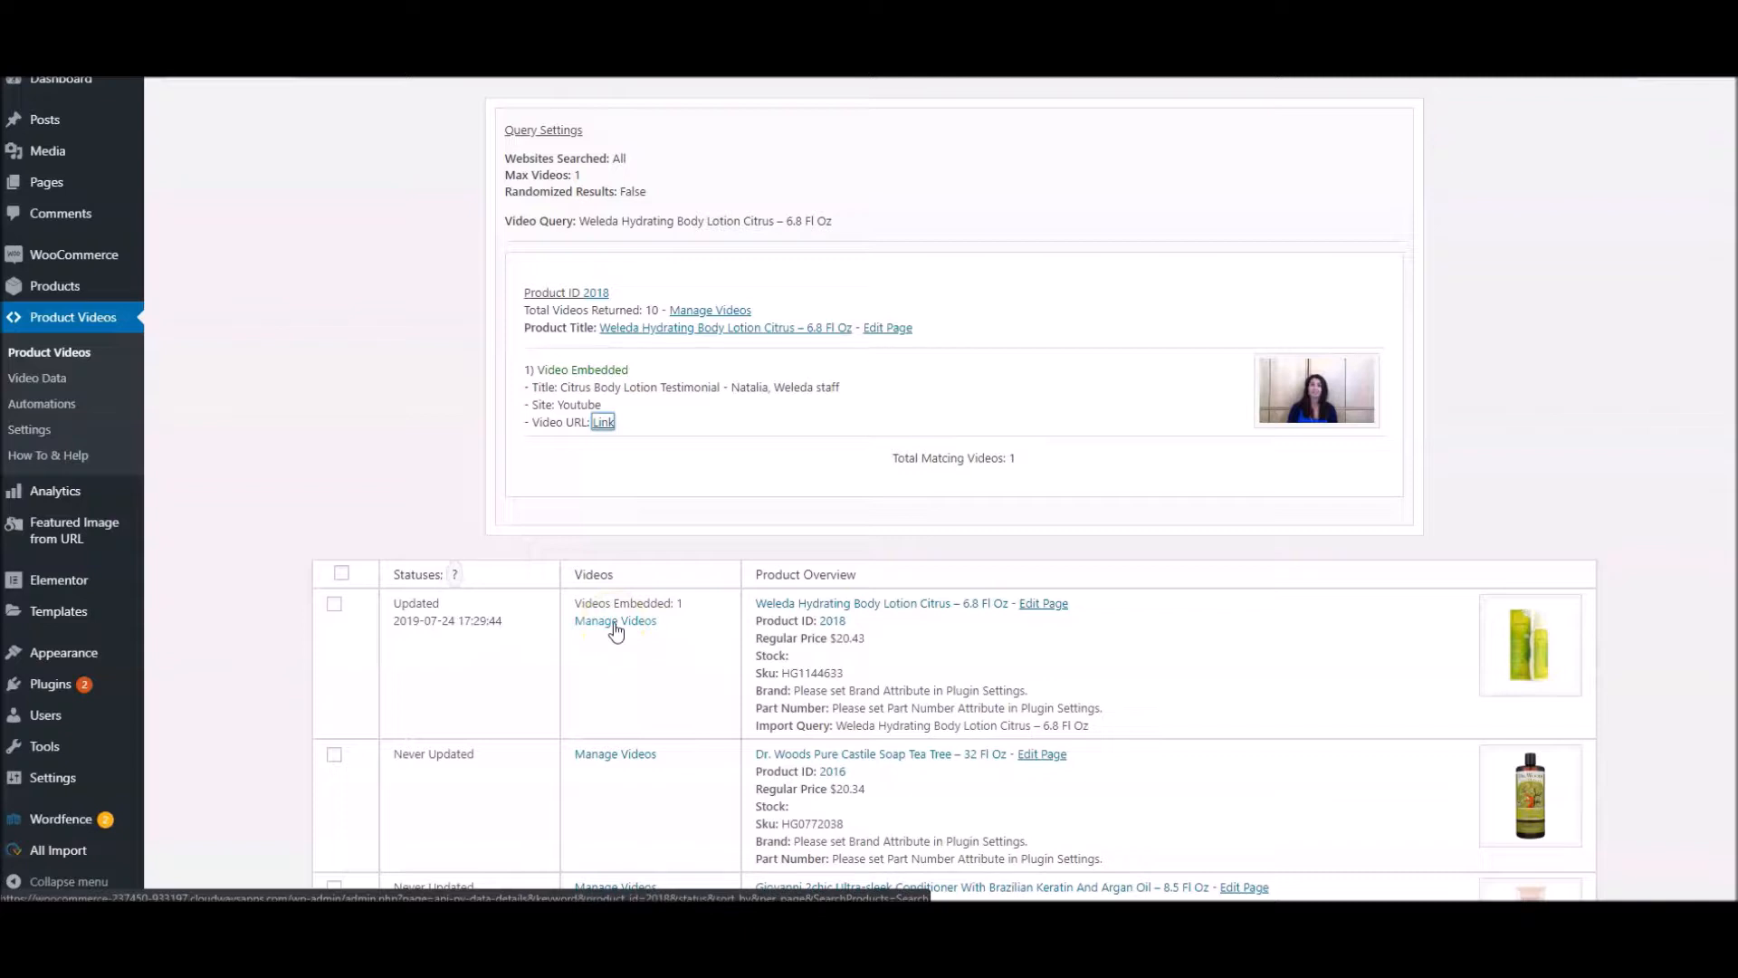
# Open the Weleda Hydrating Body Lotion Citrus store page and view its Videos section
pyautogui.click(821, 610)
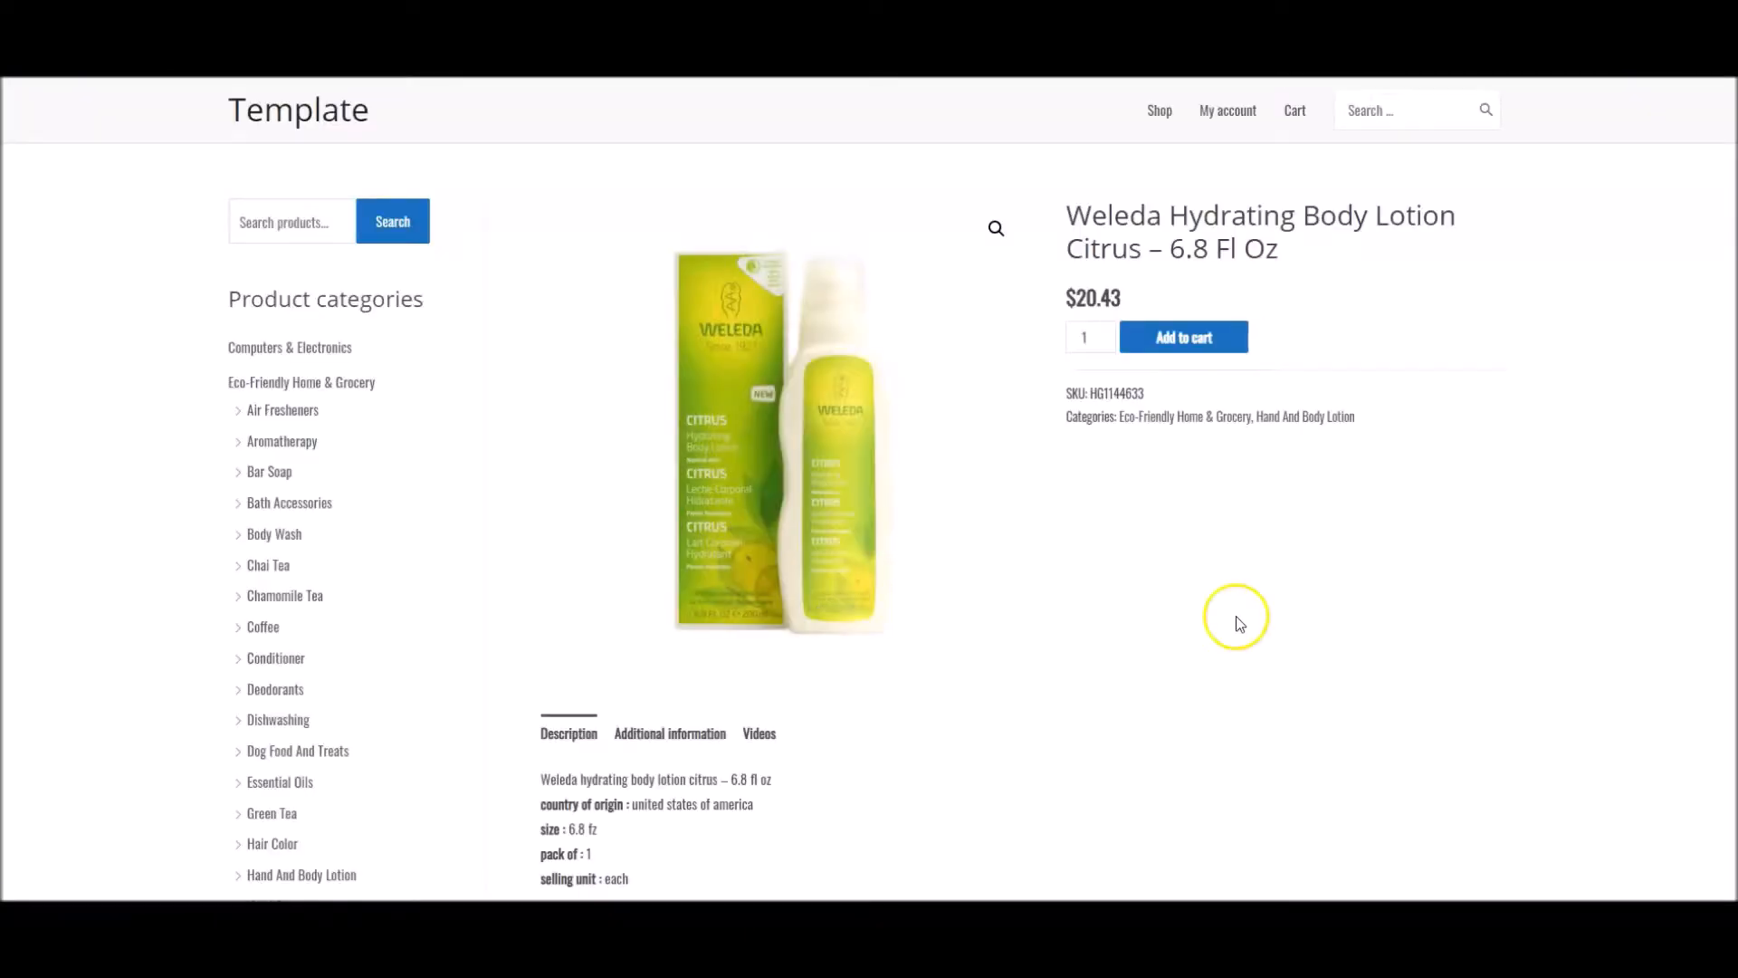
pyautogui.scroll(-1, 1237, 626)
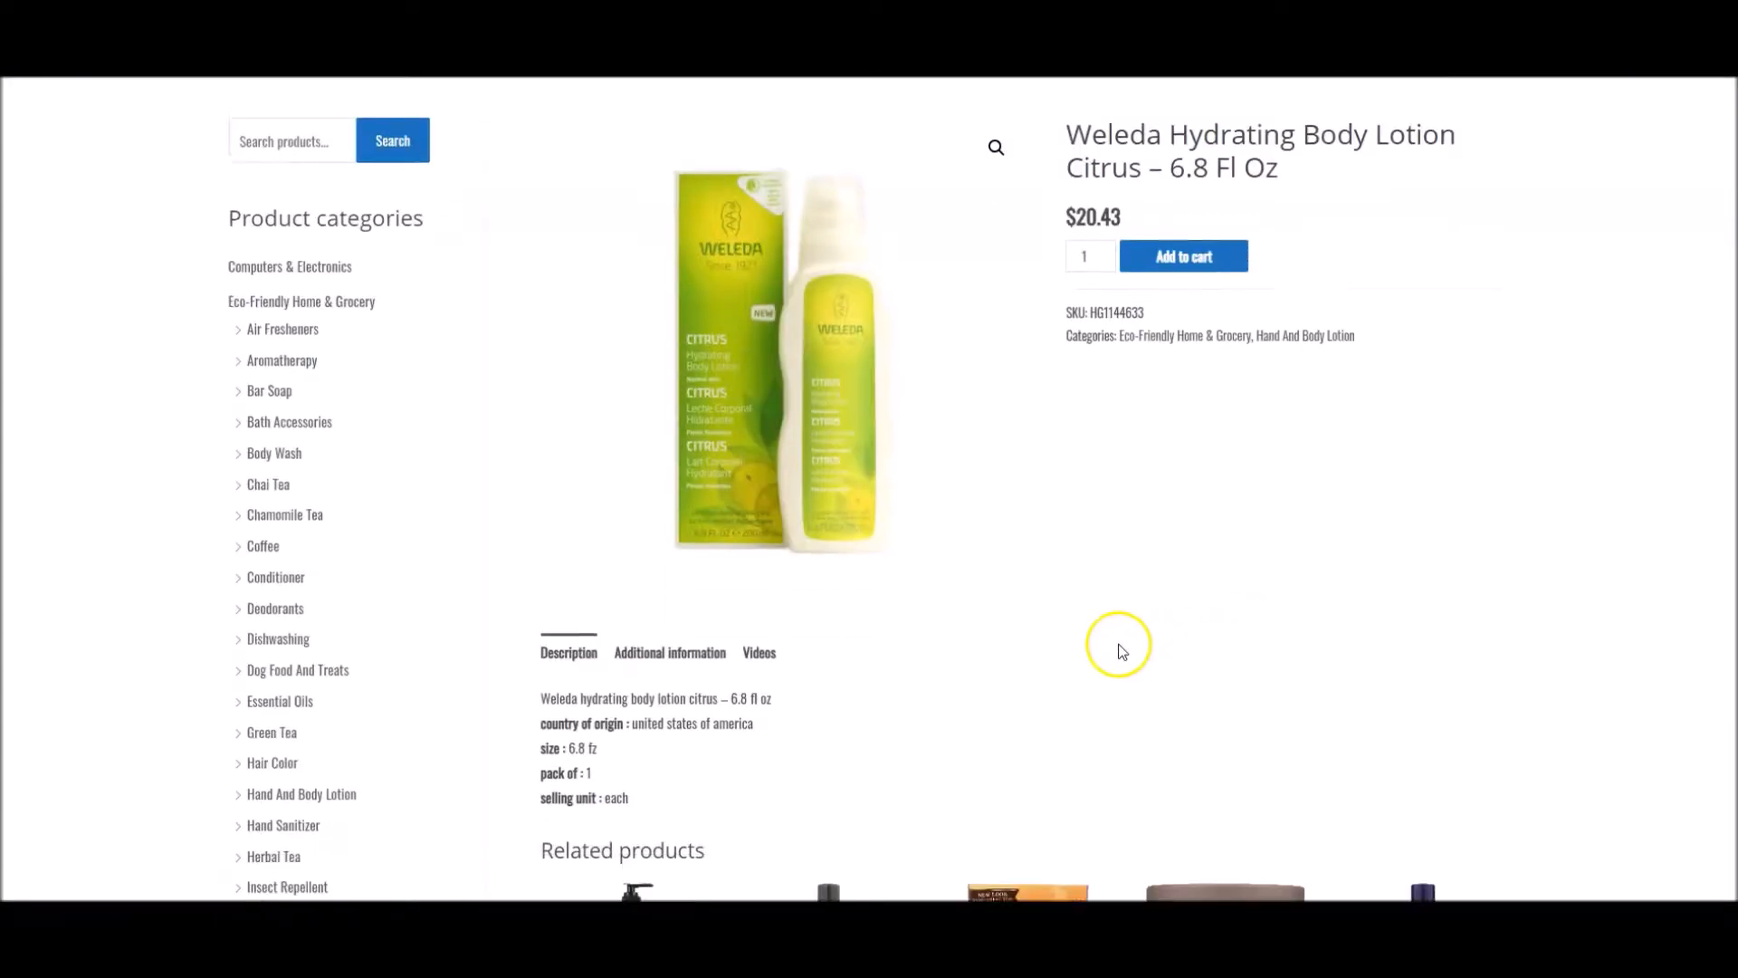
pyautogui.click(759, 640)
pyautogui.scroll(-3, 1071, 555)
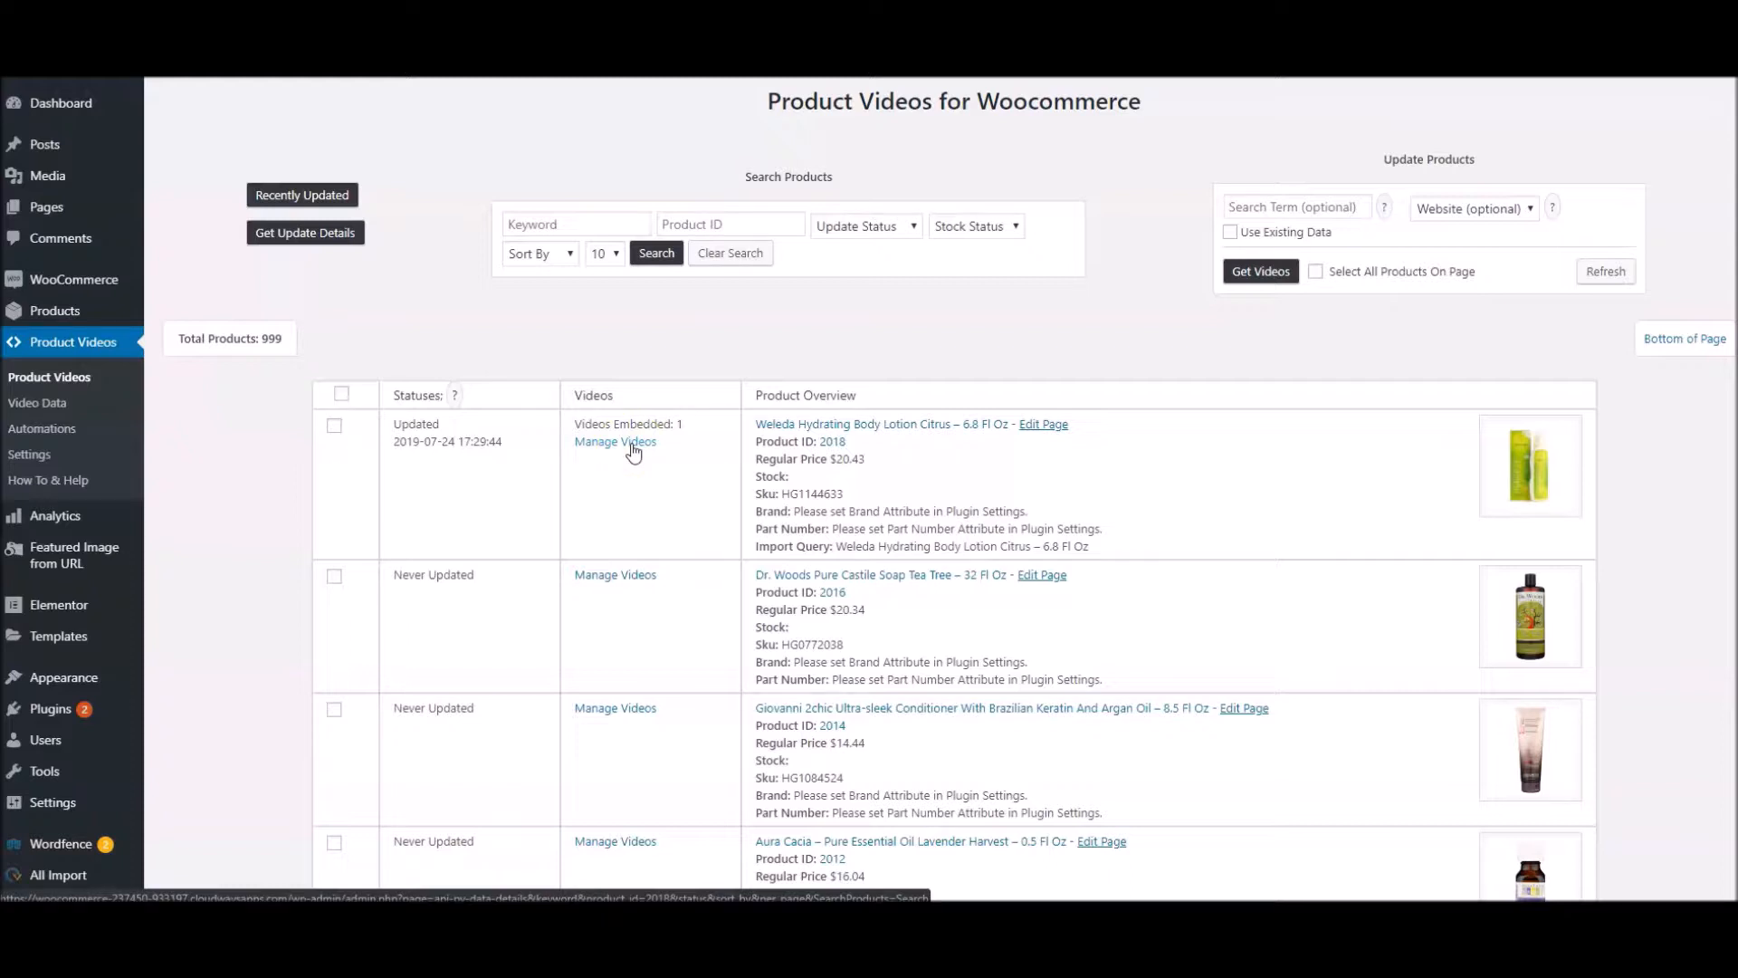
pyautogui.click(626, 577)
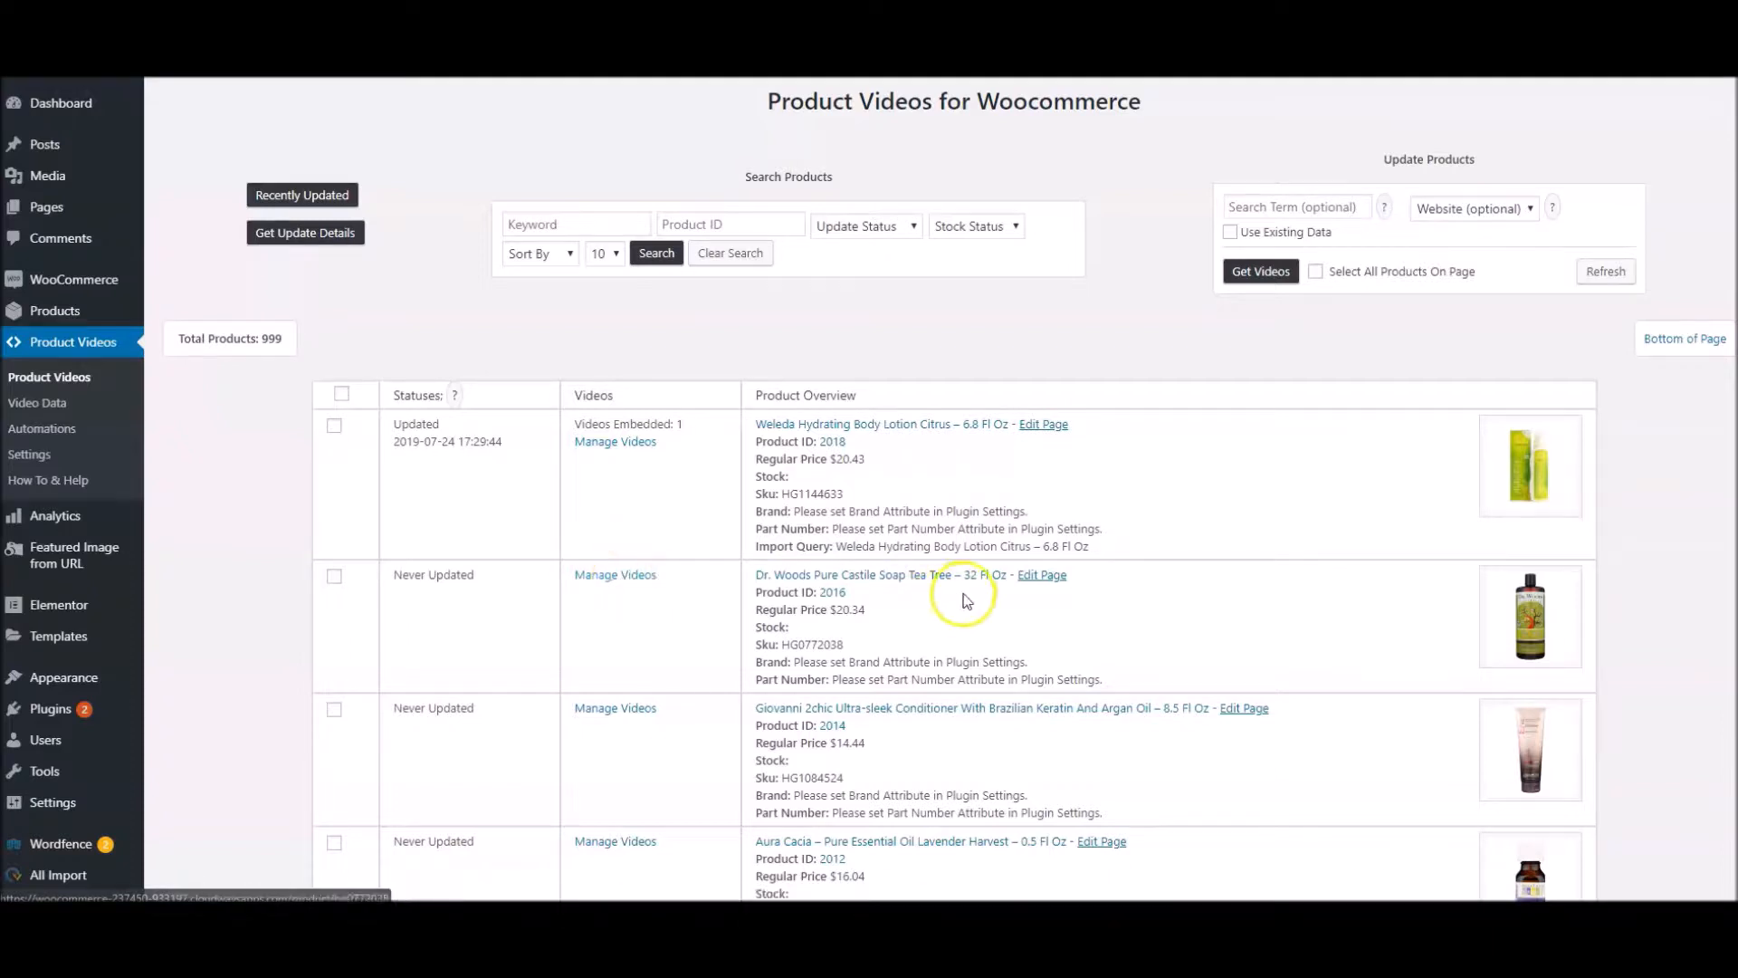
pyautogui.click(598, 575)
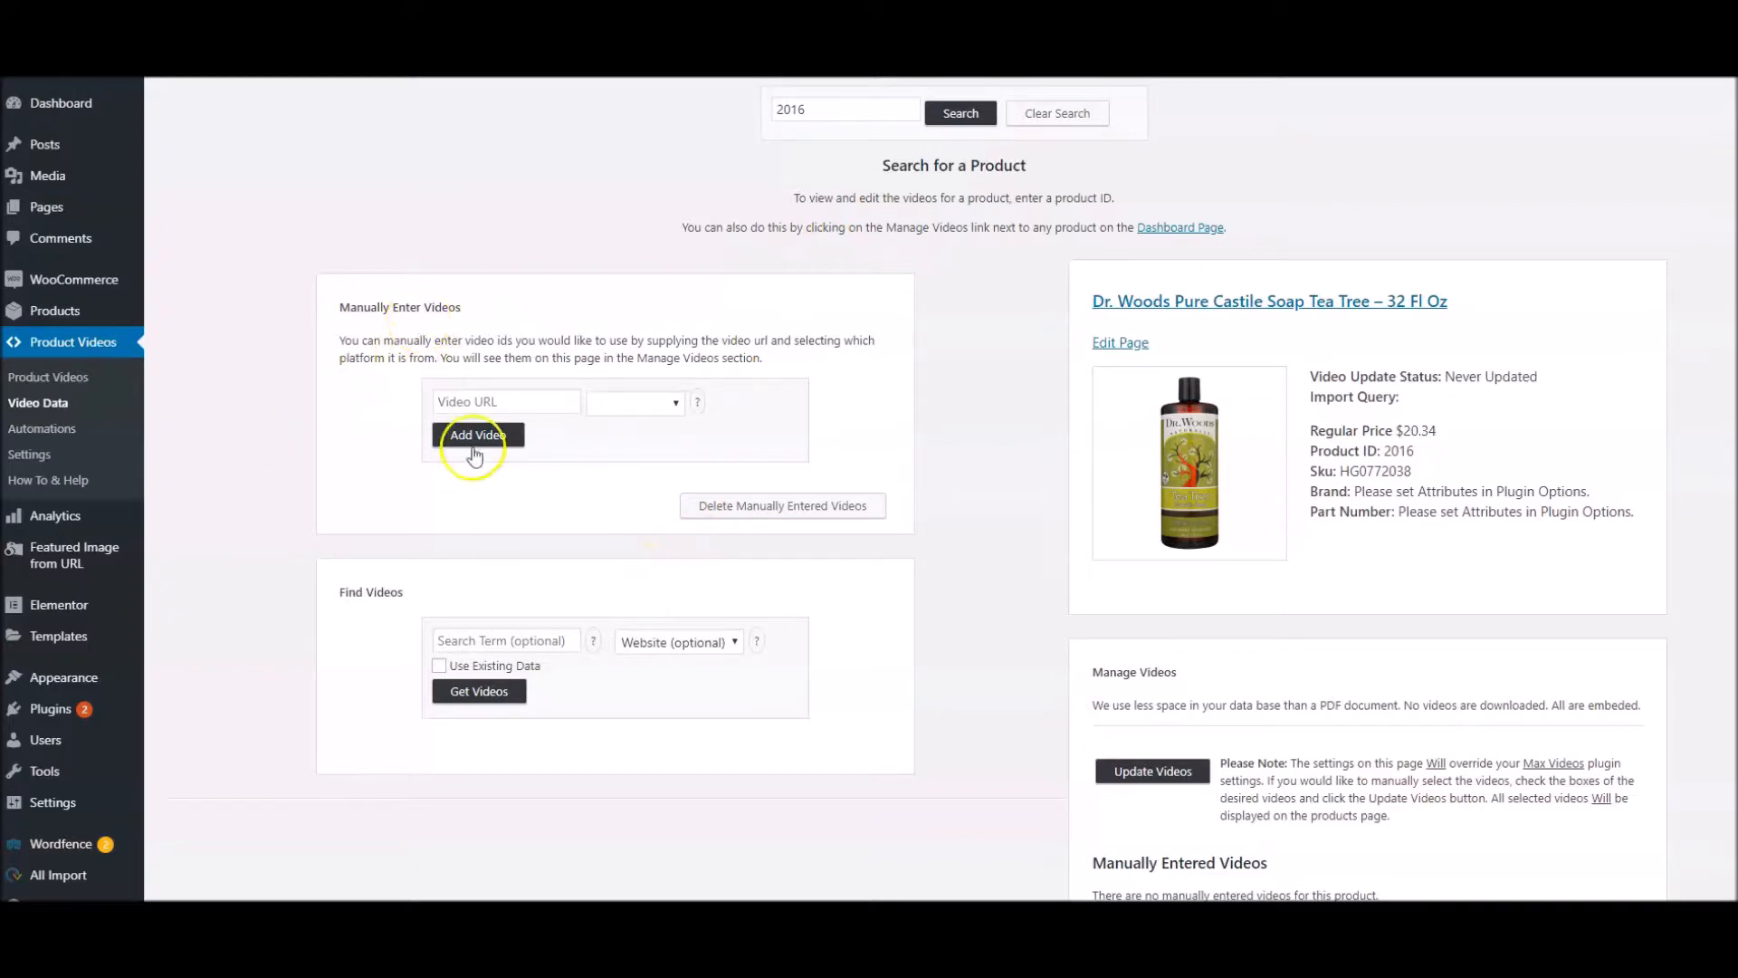
pyautogui.click(497, 401)
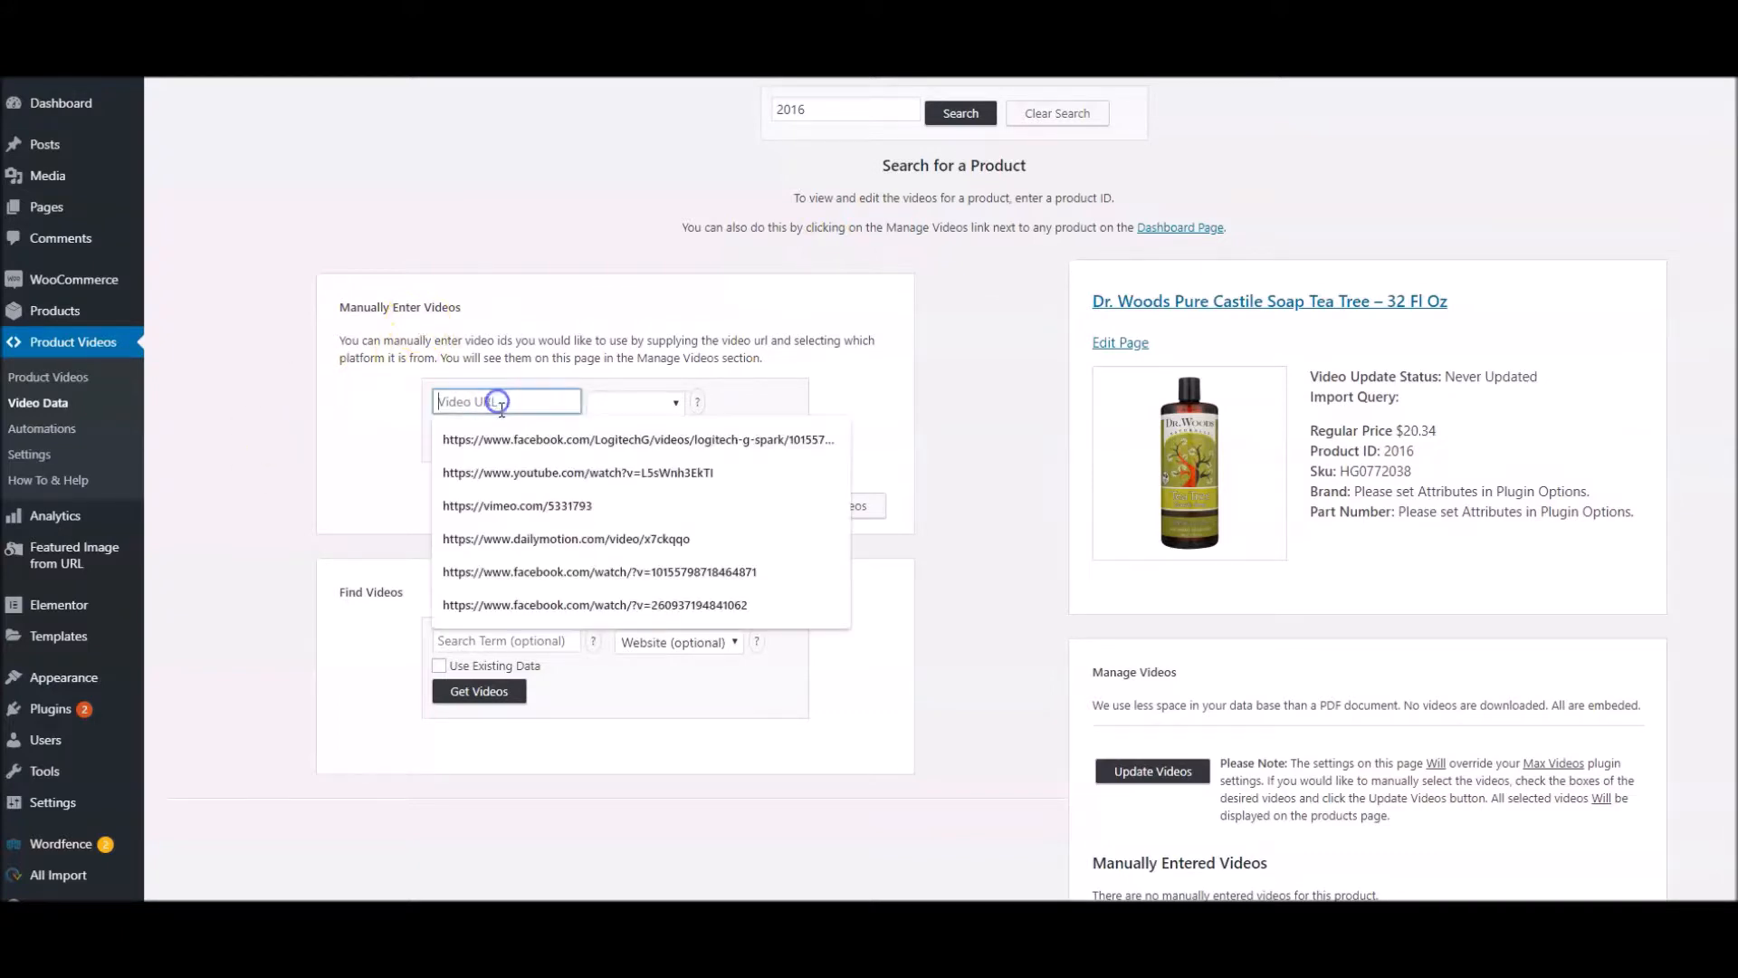
pyautogui.click(491, 471)
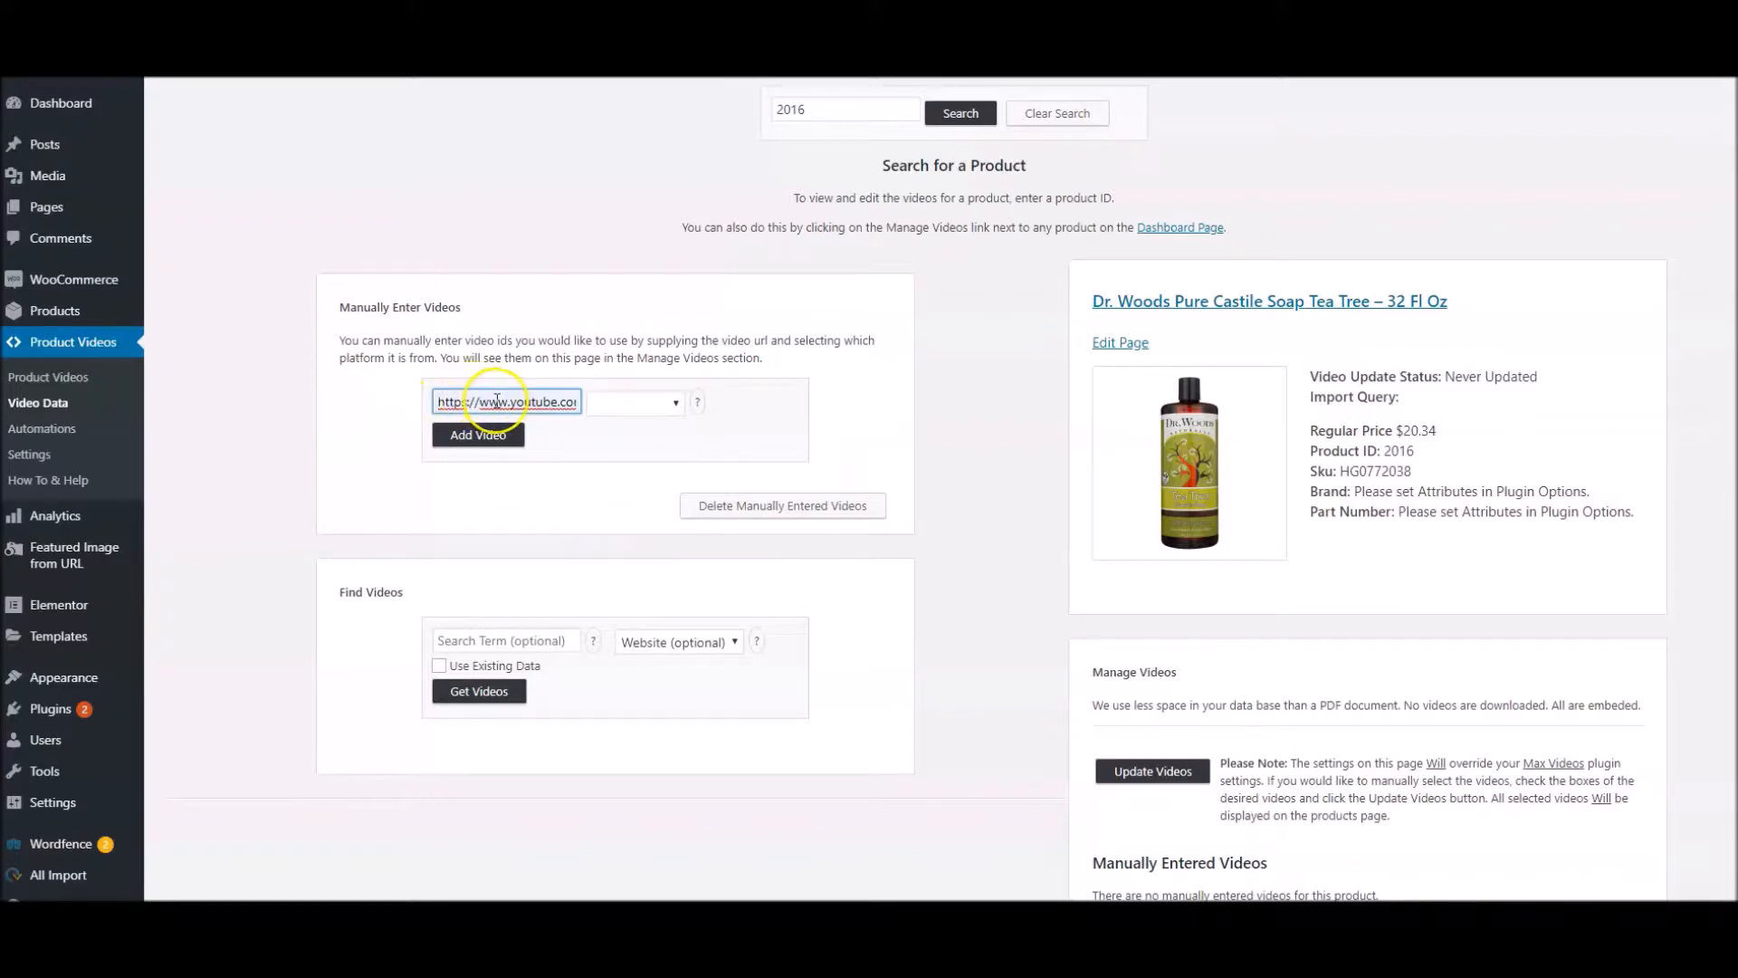
pyautogui.click(648, 402)
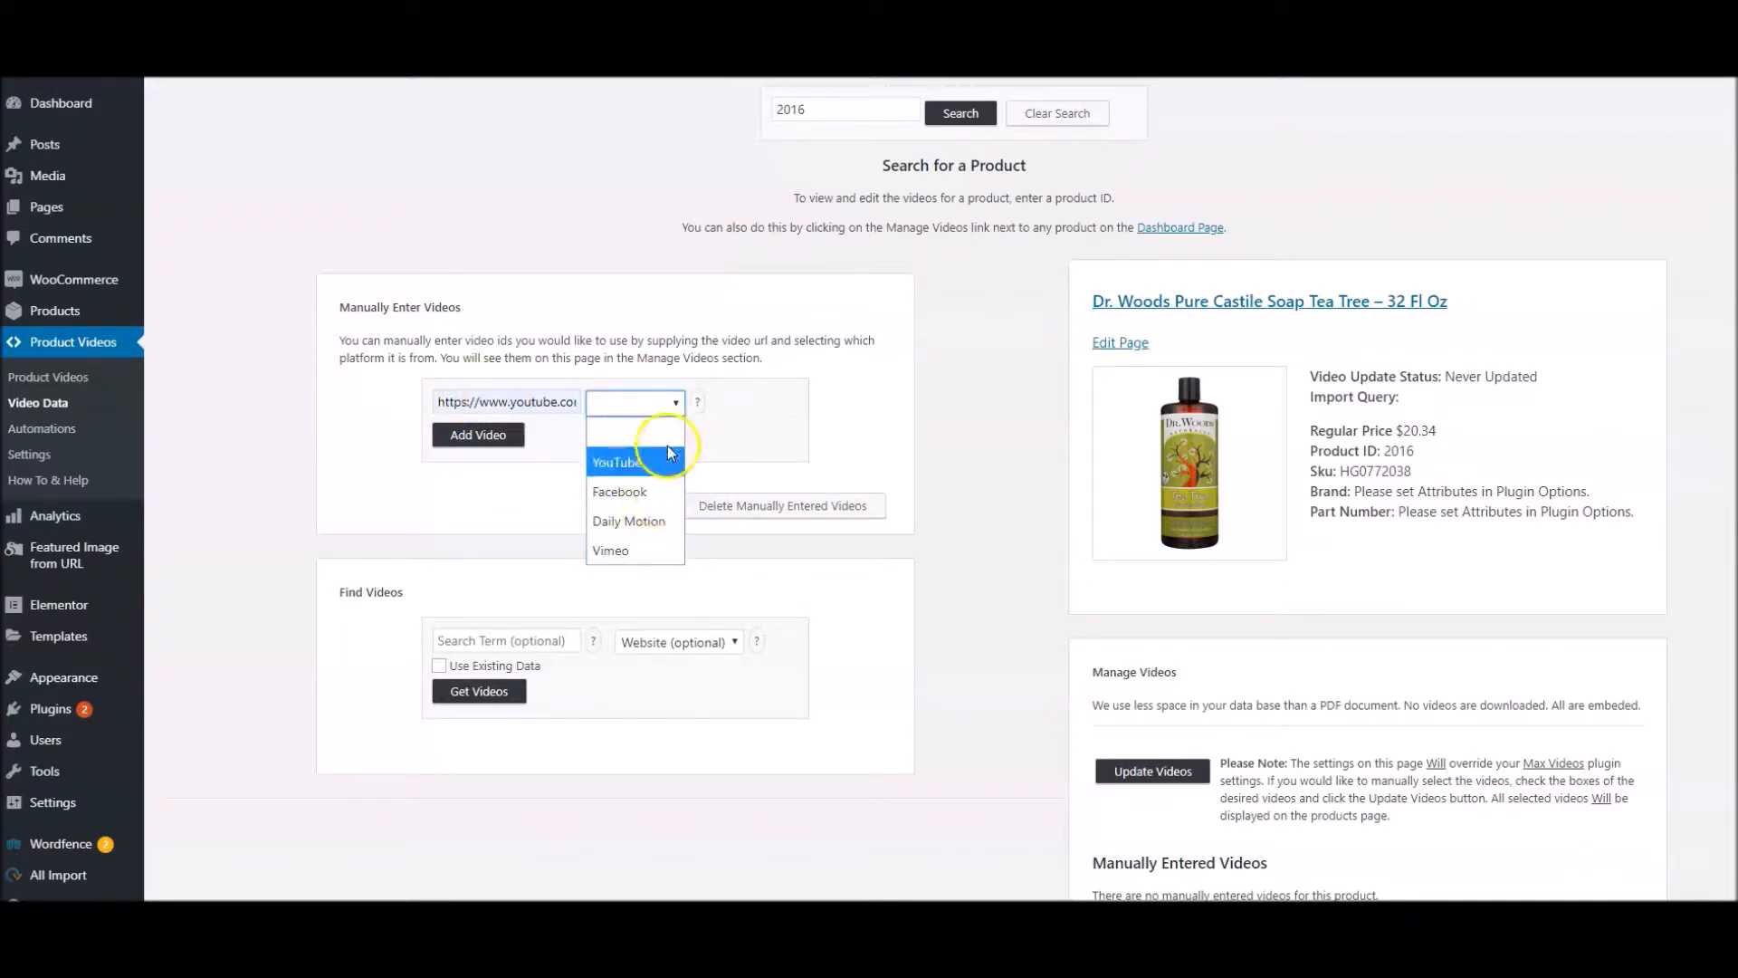
pyautogui.click(660, 475)
pyautogui.click(478, 436)
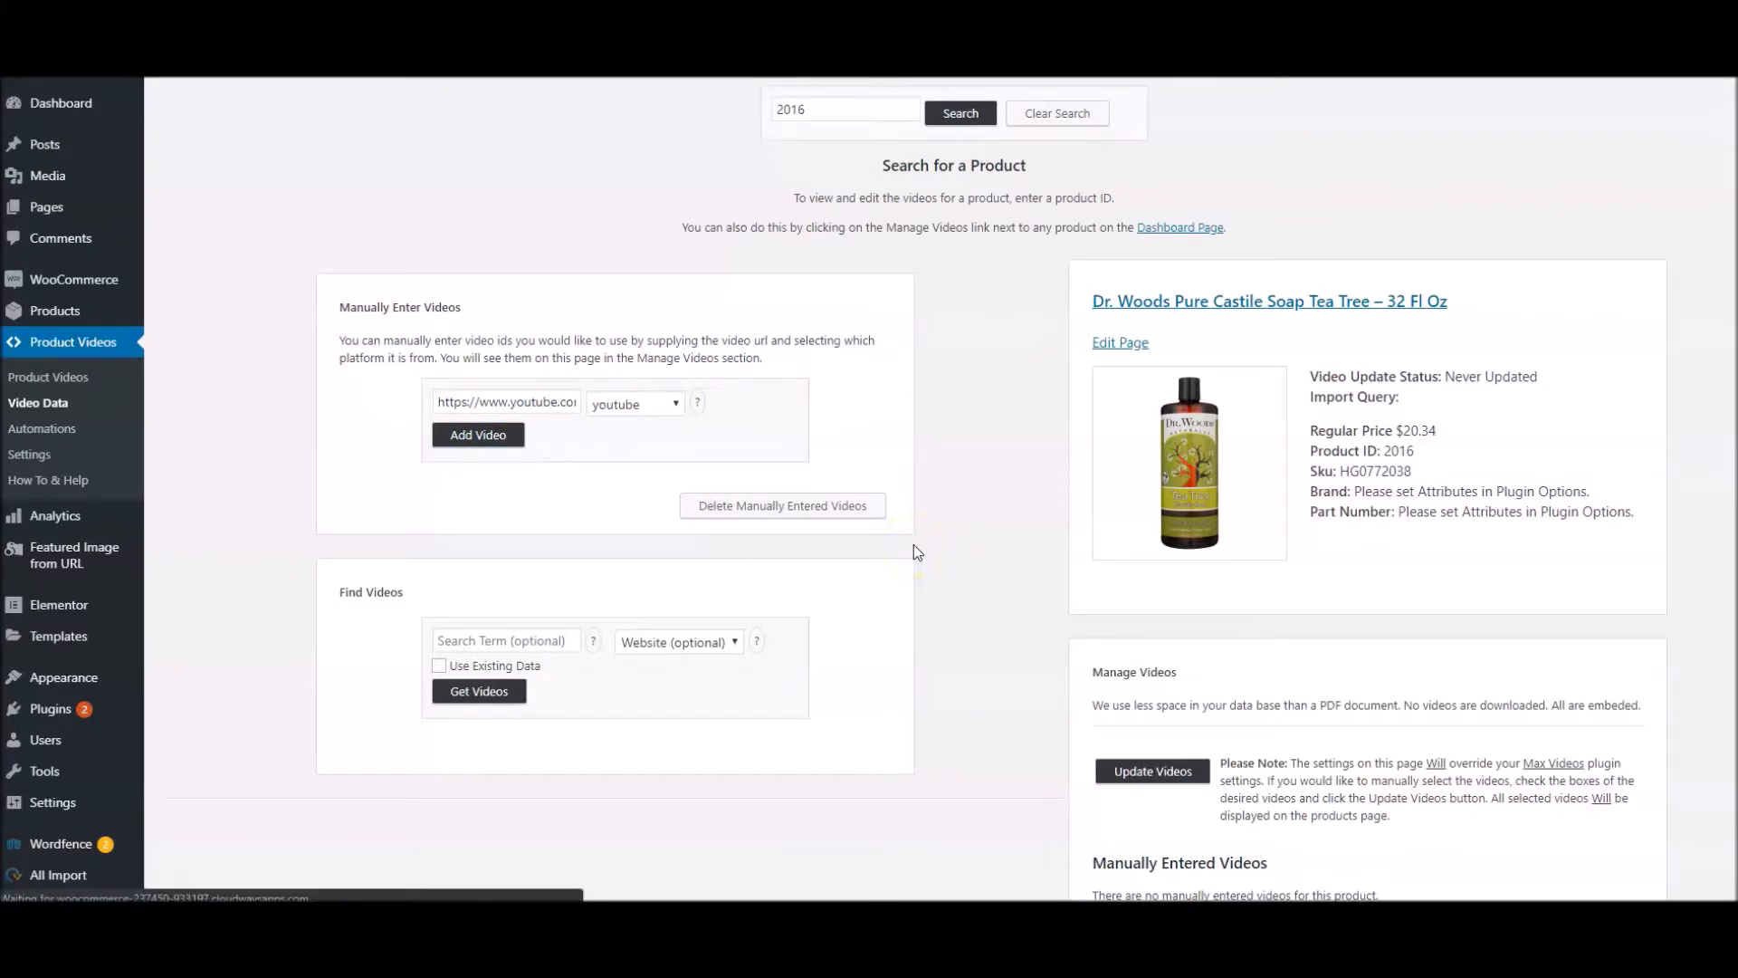
pyautogui.scroll(-4, 1039, 493)
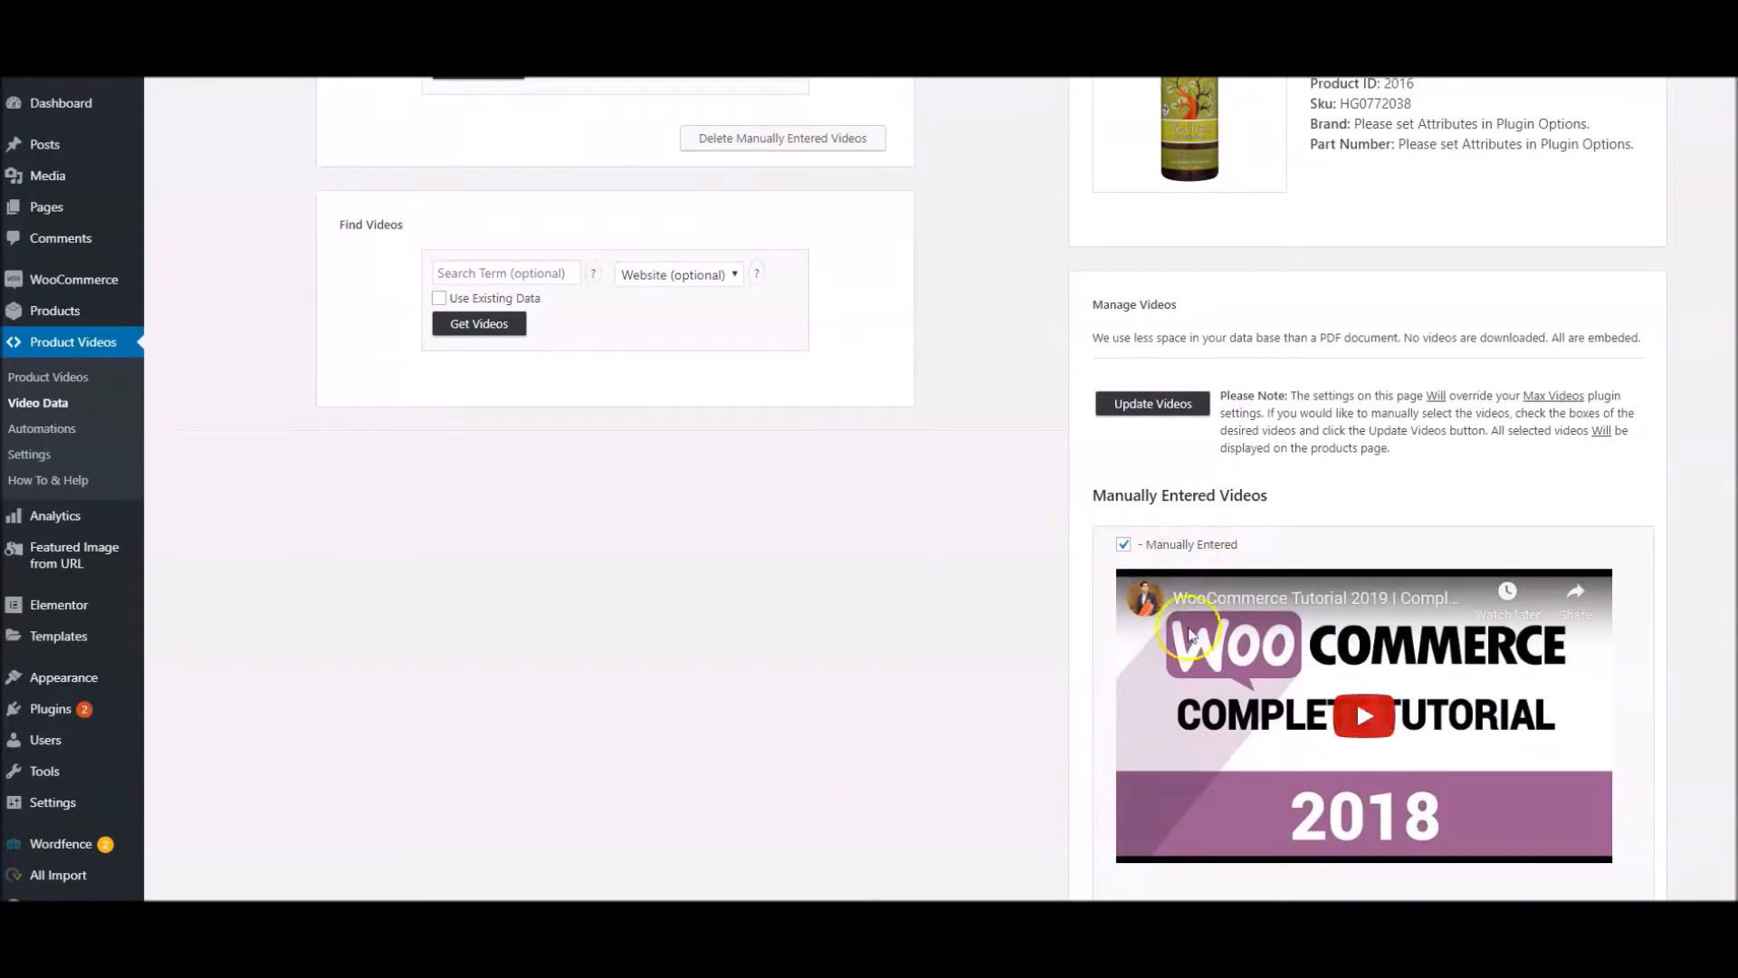
# Open the Dr. Woods Pure Castile Soap Tea Tree store page and check the added video in its Videos section
pyautogui.scroll(3, 861, 589)
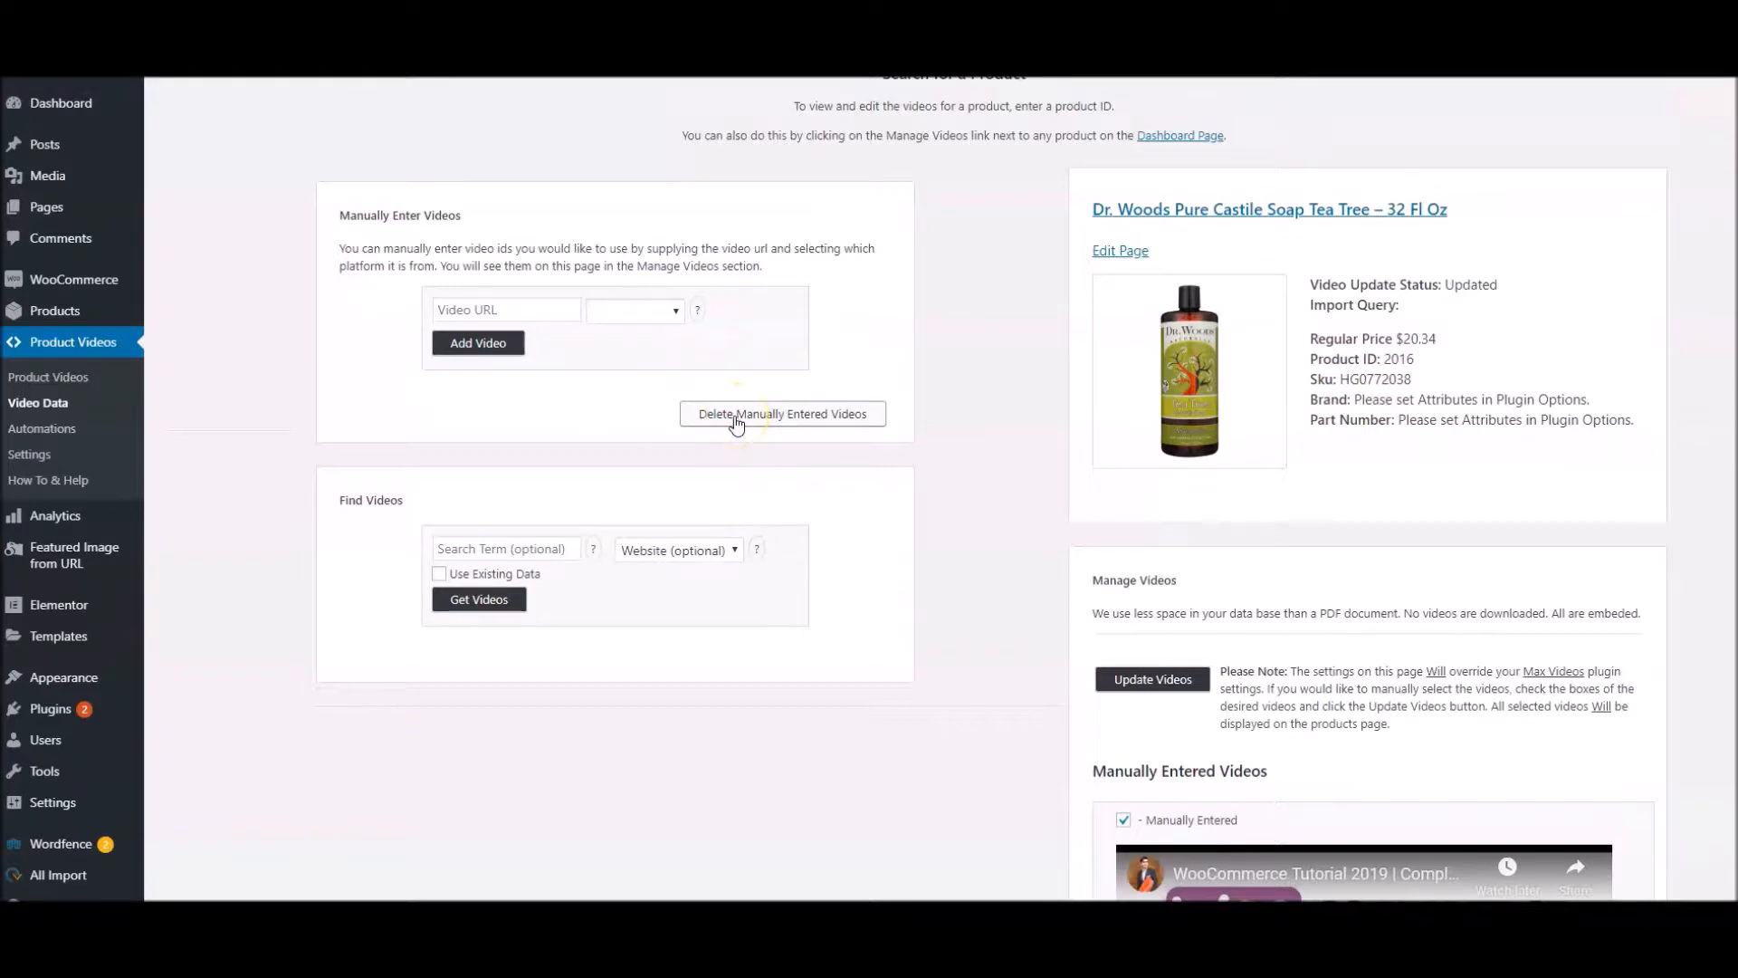
pyautogui.click(1208, 218)
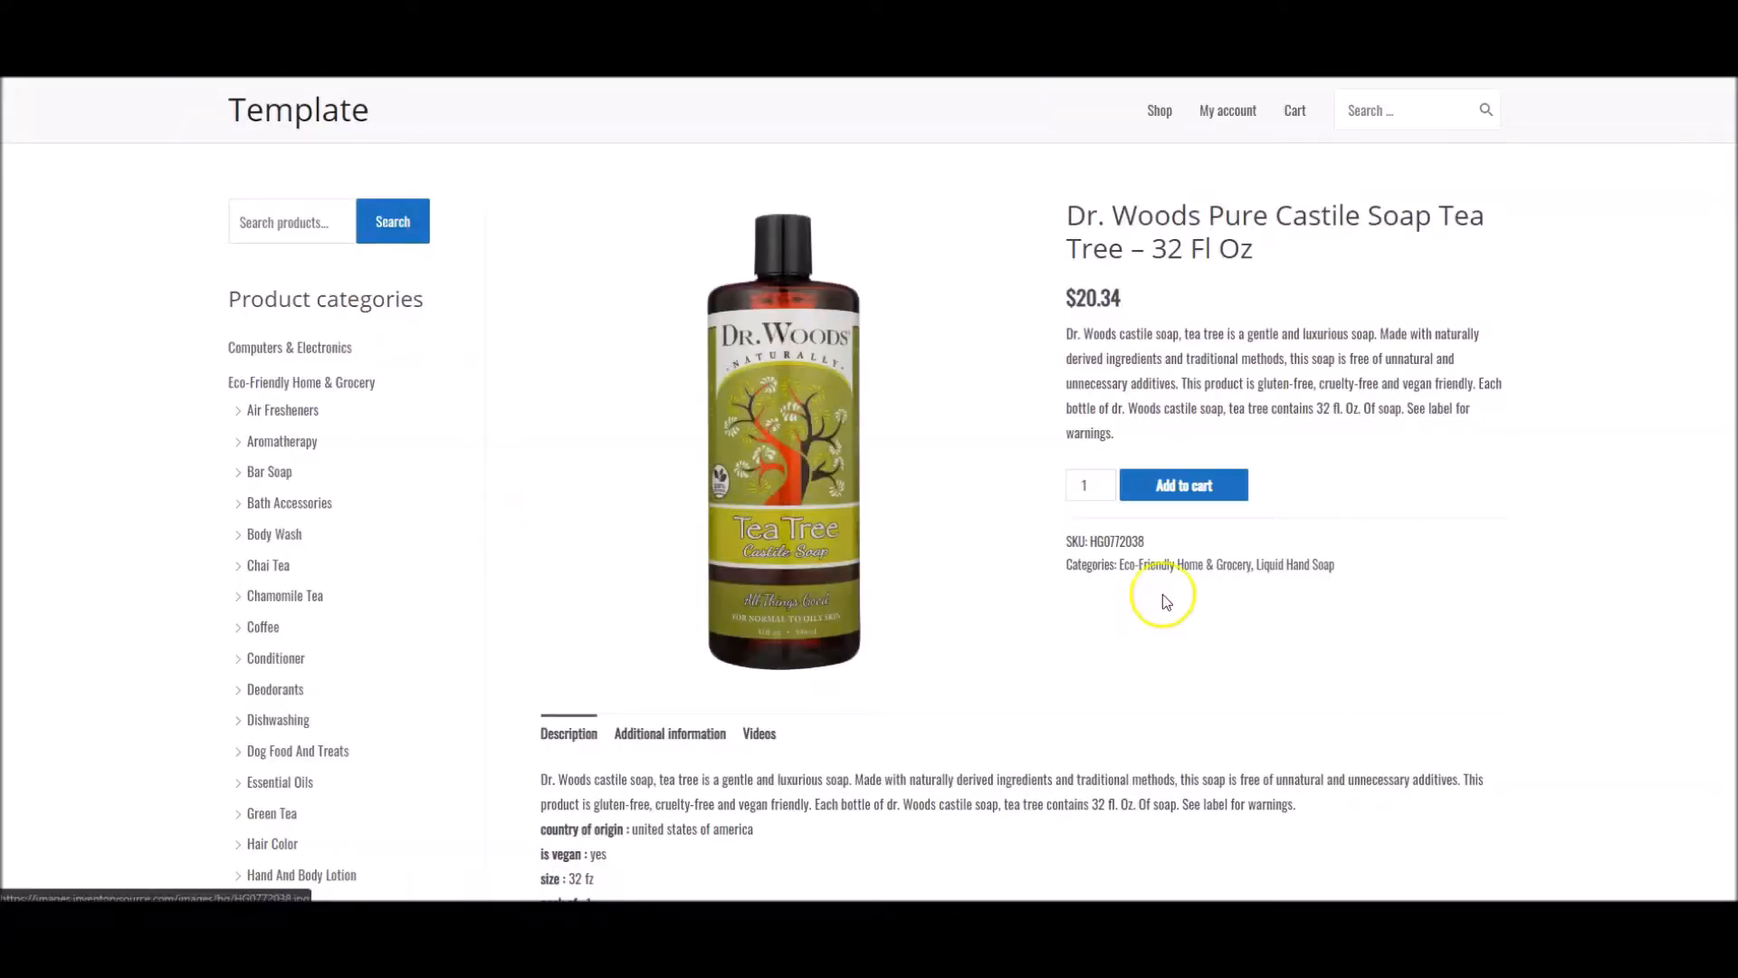
pyautogui.scroll(-2, 1096, 616)
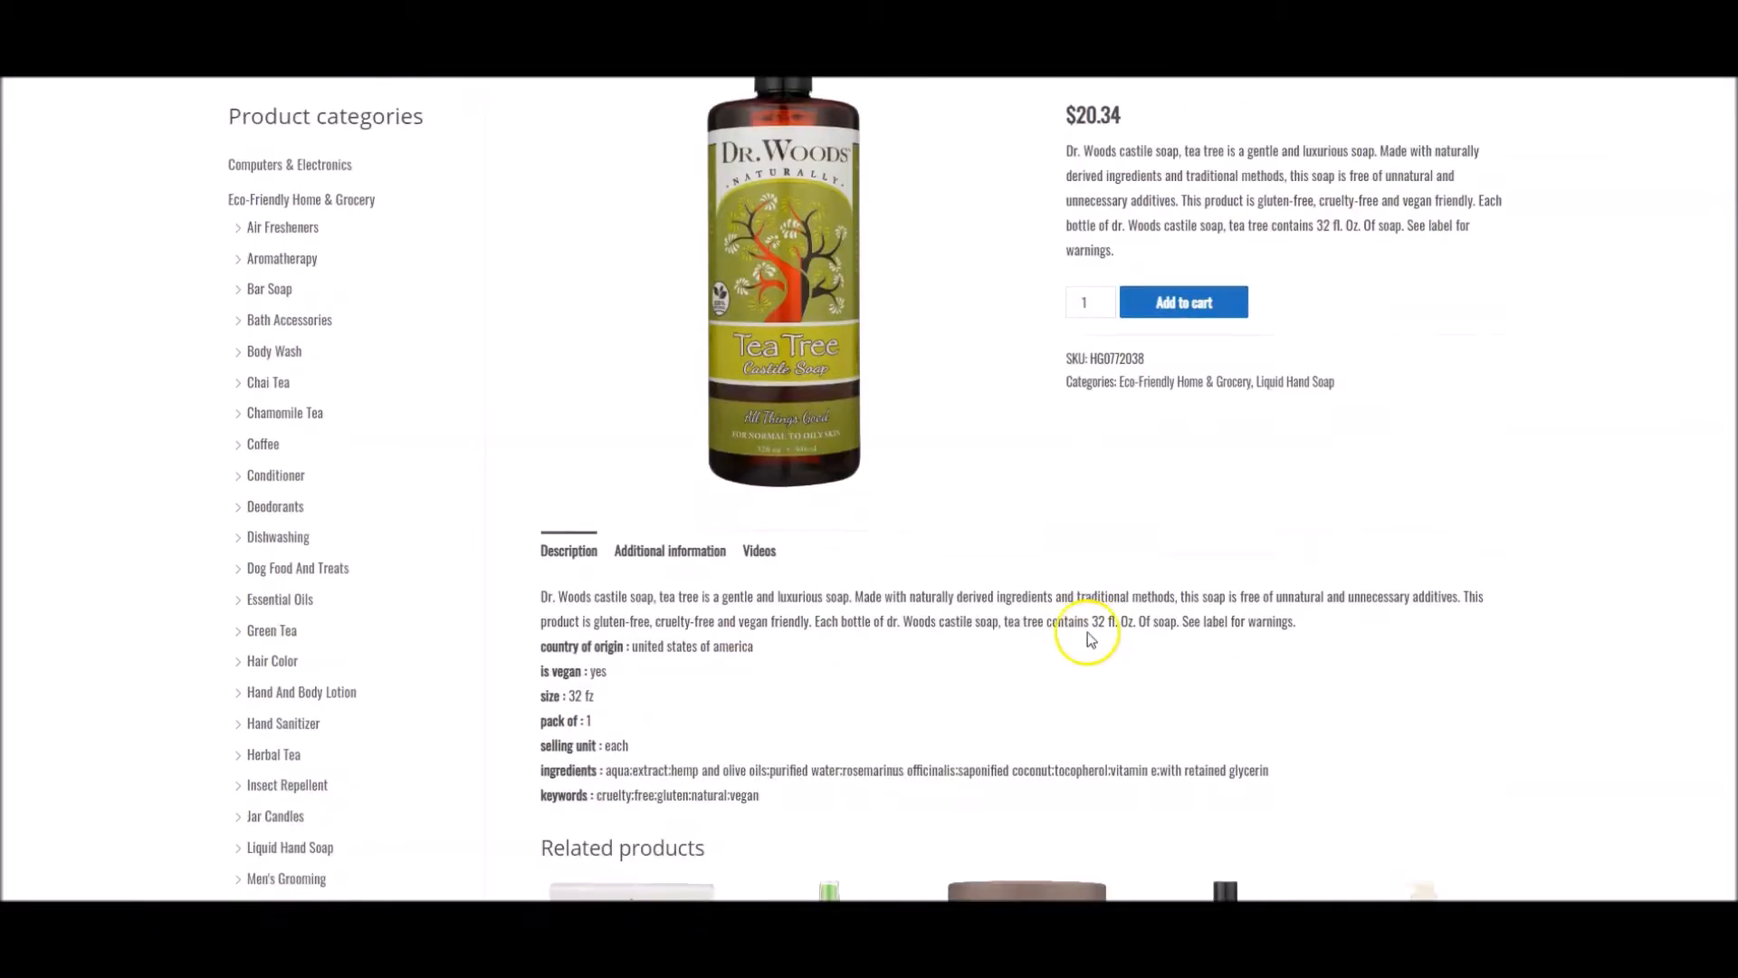
pyautogui.click(759, 551)
pyautogui.scroll(-2, 1294, 648)
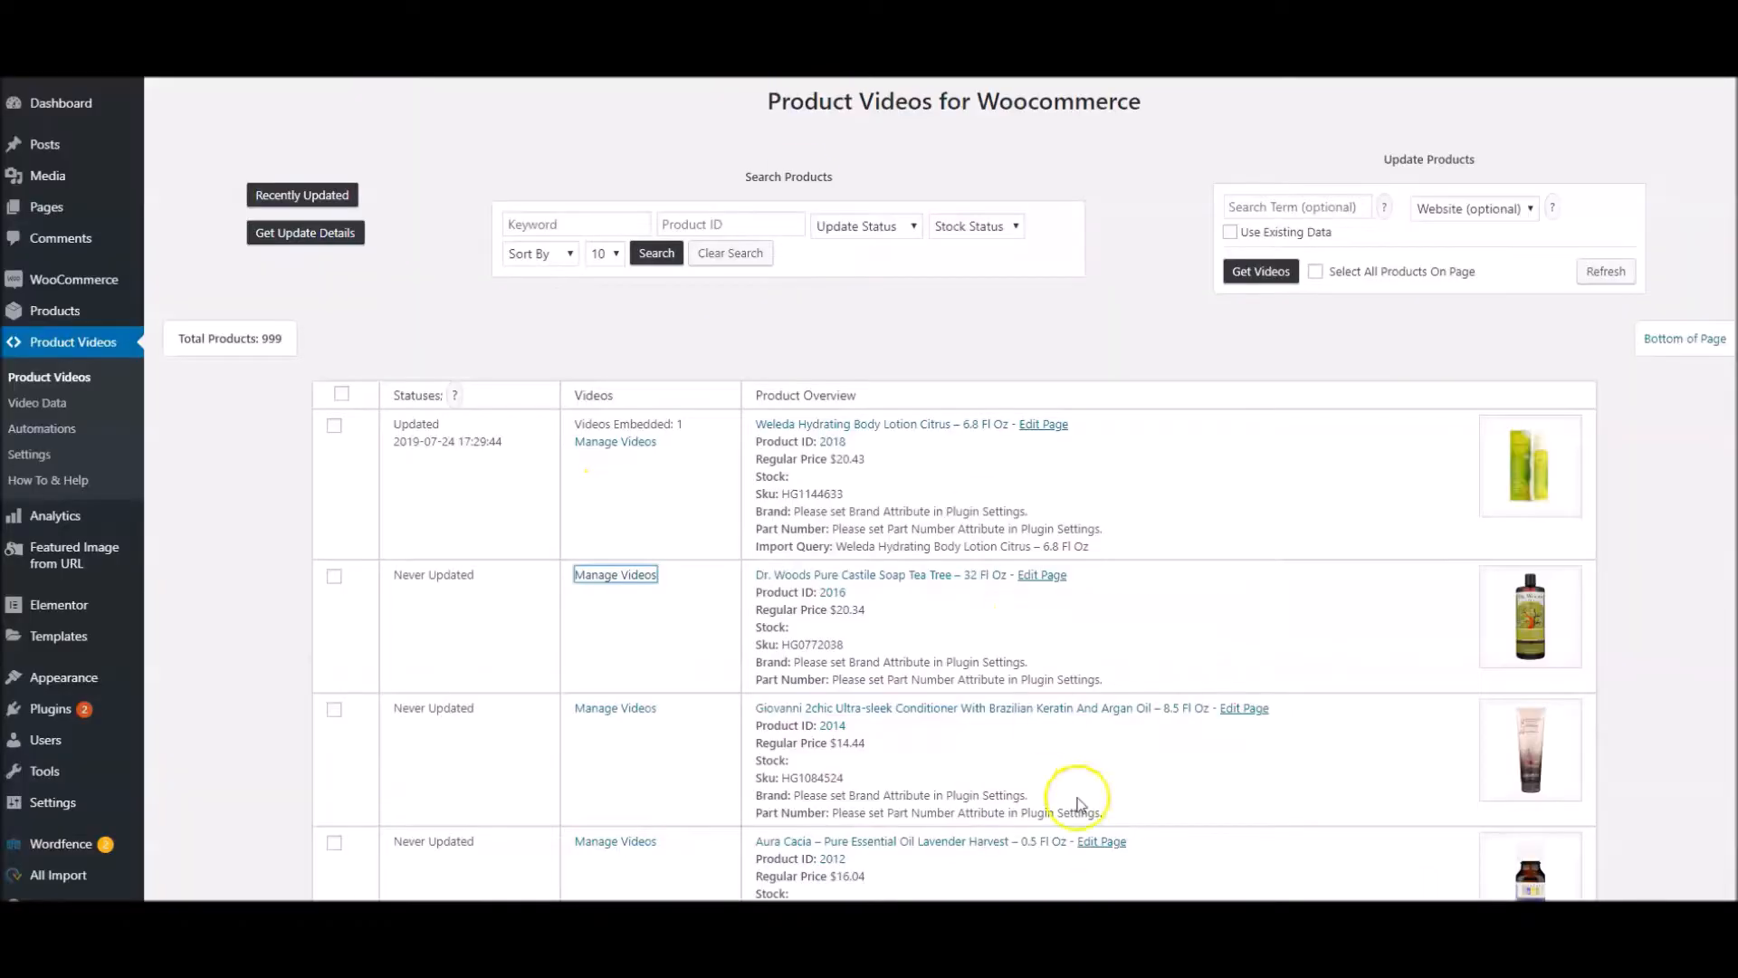
# Open the store page of Giovanni 2chic Ultra-sleek Conditioner and check whether it has a Videos section
pyautogui.scroll(-5, 990, 709)
pyautogui.click(827, 354)
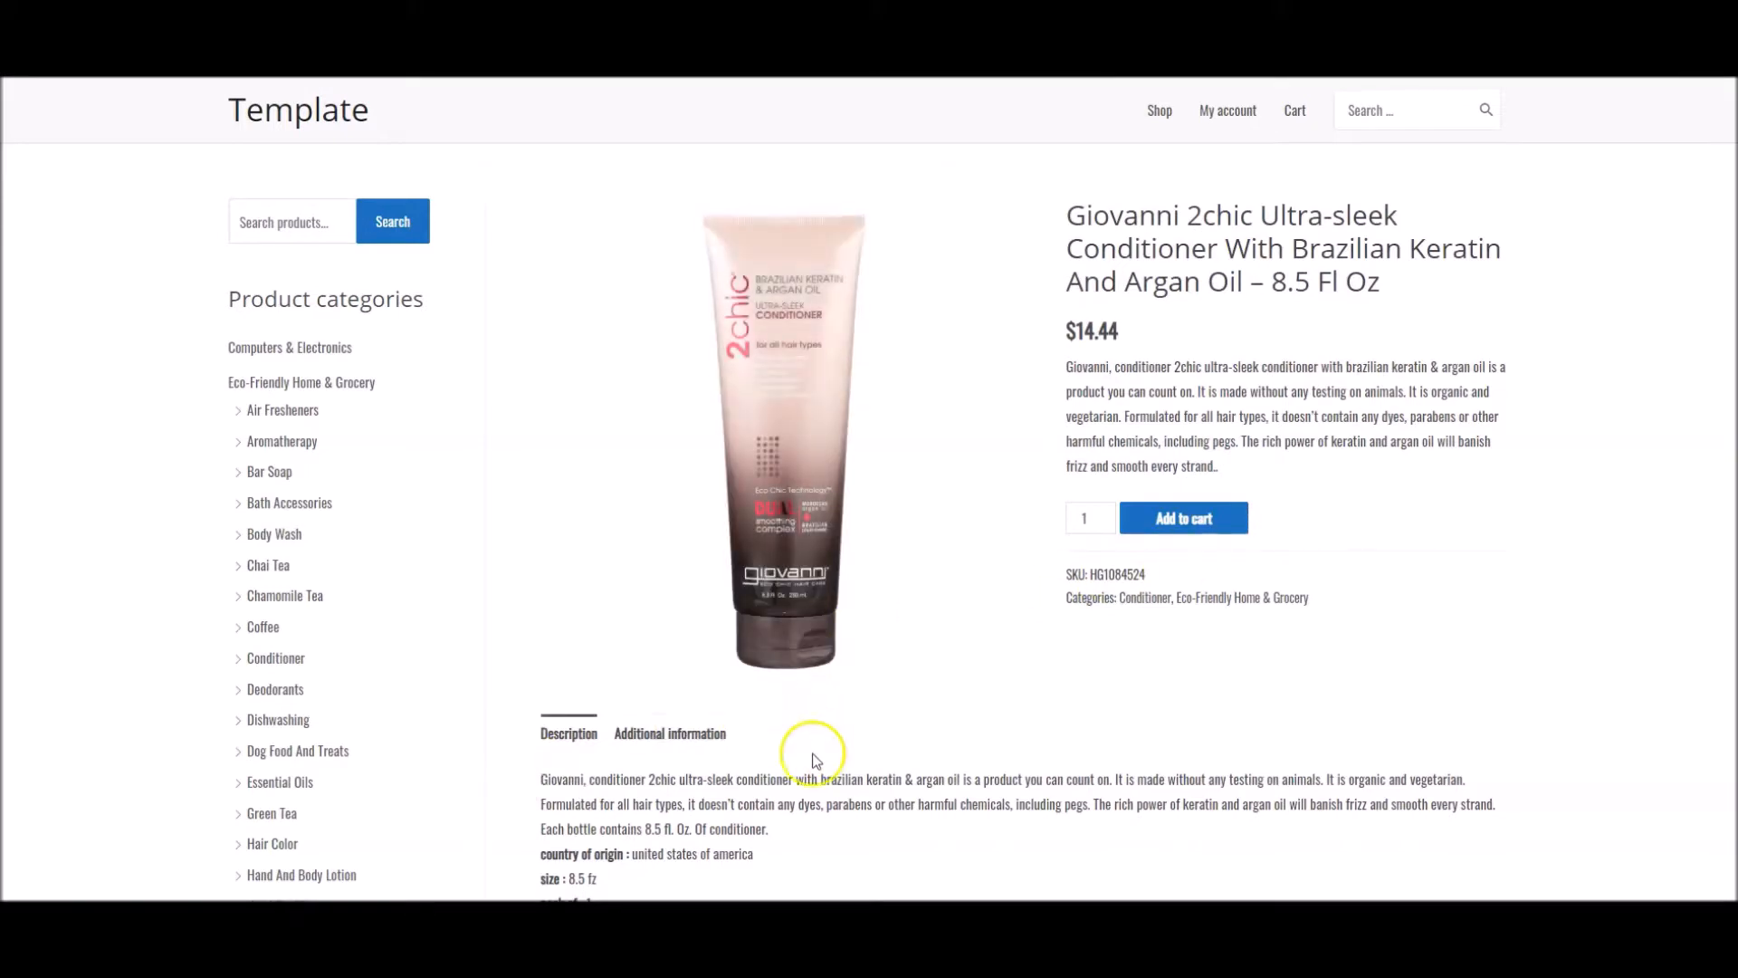
pyautogui.scroll(-3, 814, 761)
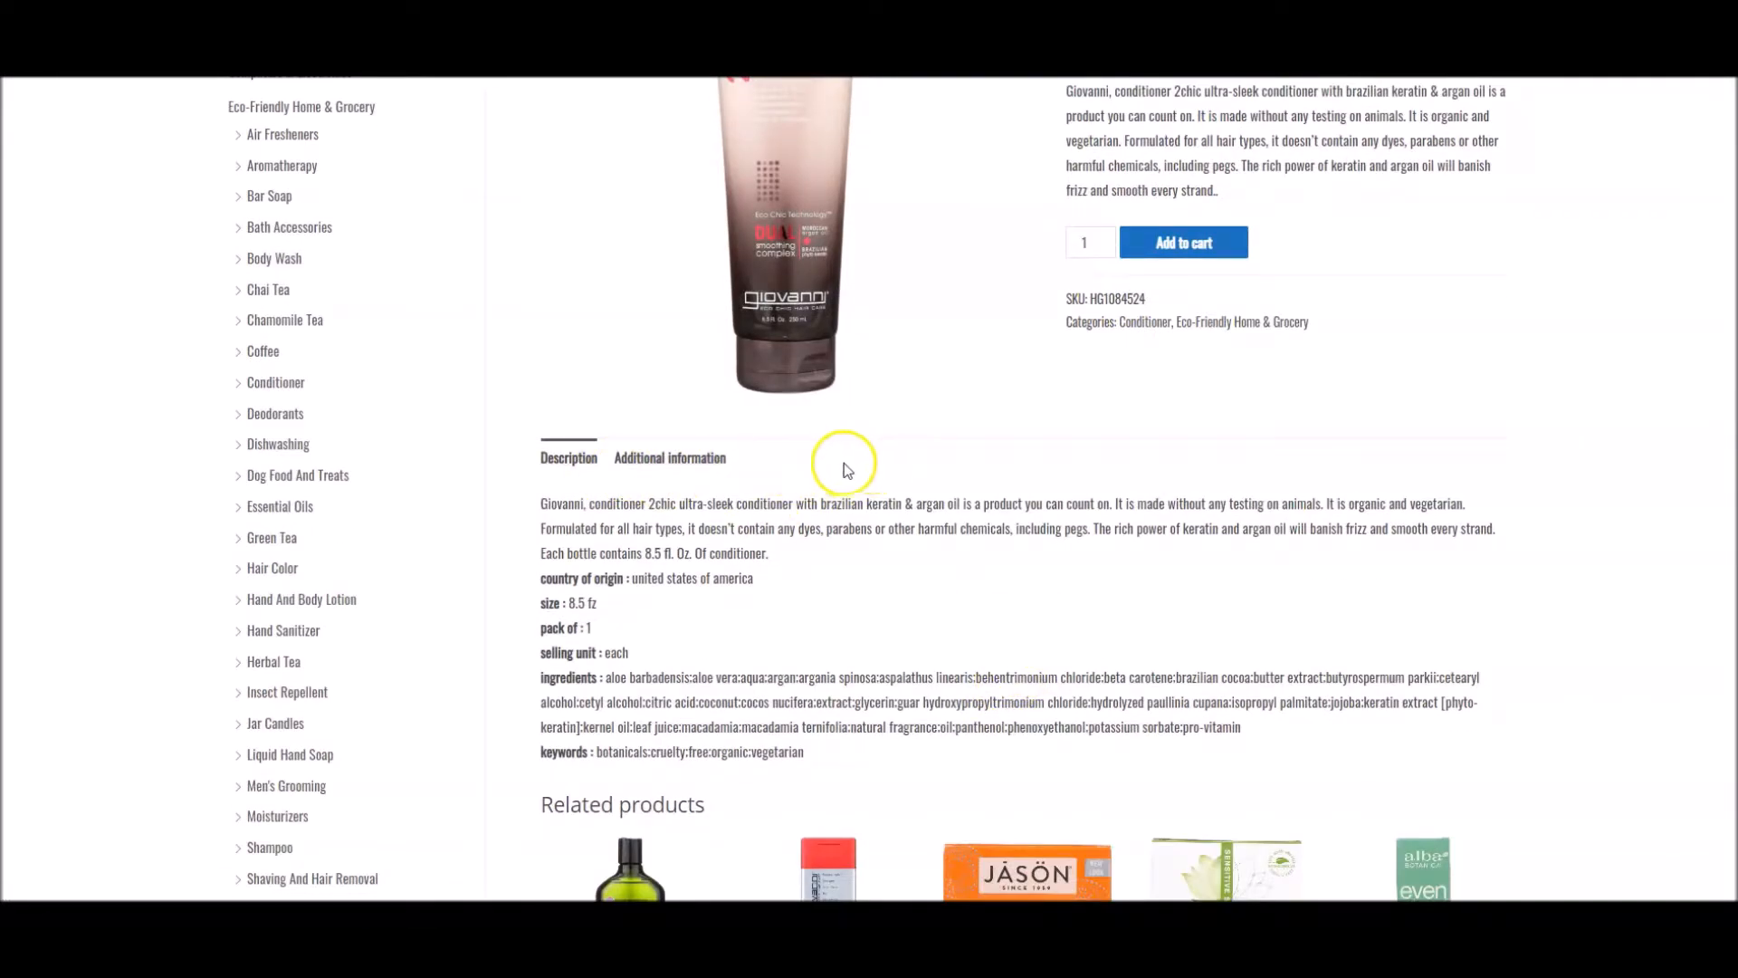
# Return from the Giovanni conditioner store page to the product list and open video management for Weleda Hydrating Body Lotion Citrus
pyautogui.scroll(3, 1160, 675)
pyautogui.hotkey('ctrl', 'w')
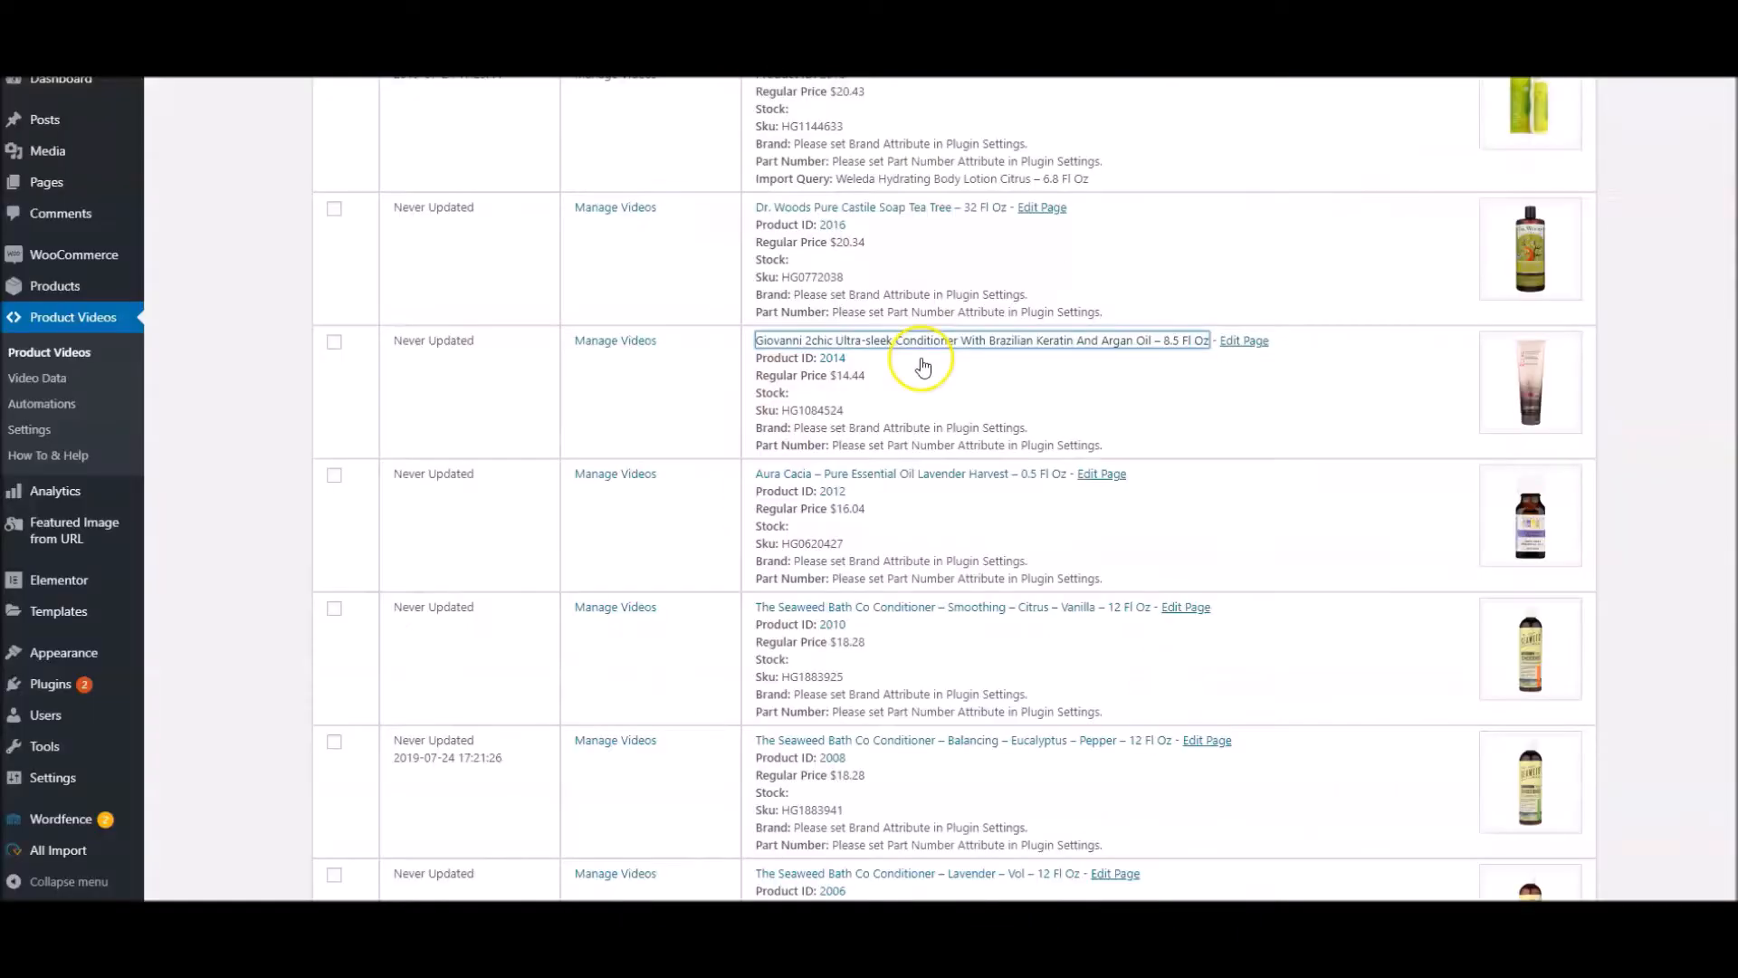
pyautogui.scroll(5, 905, 452)
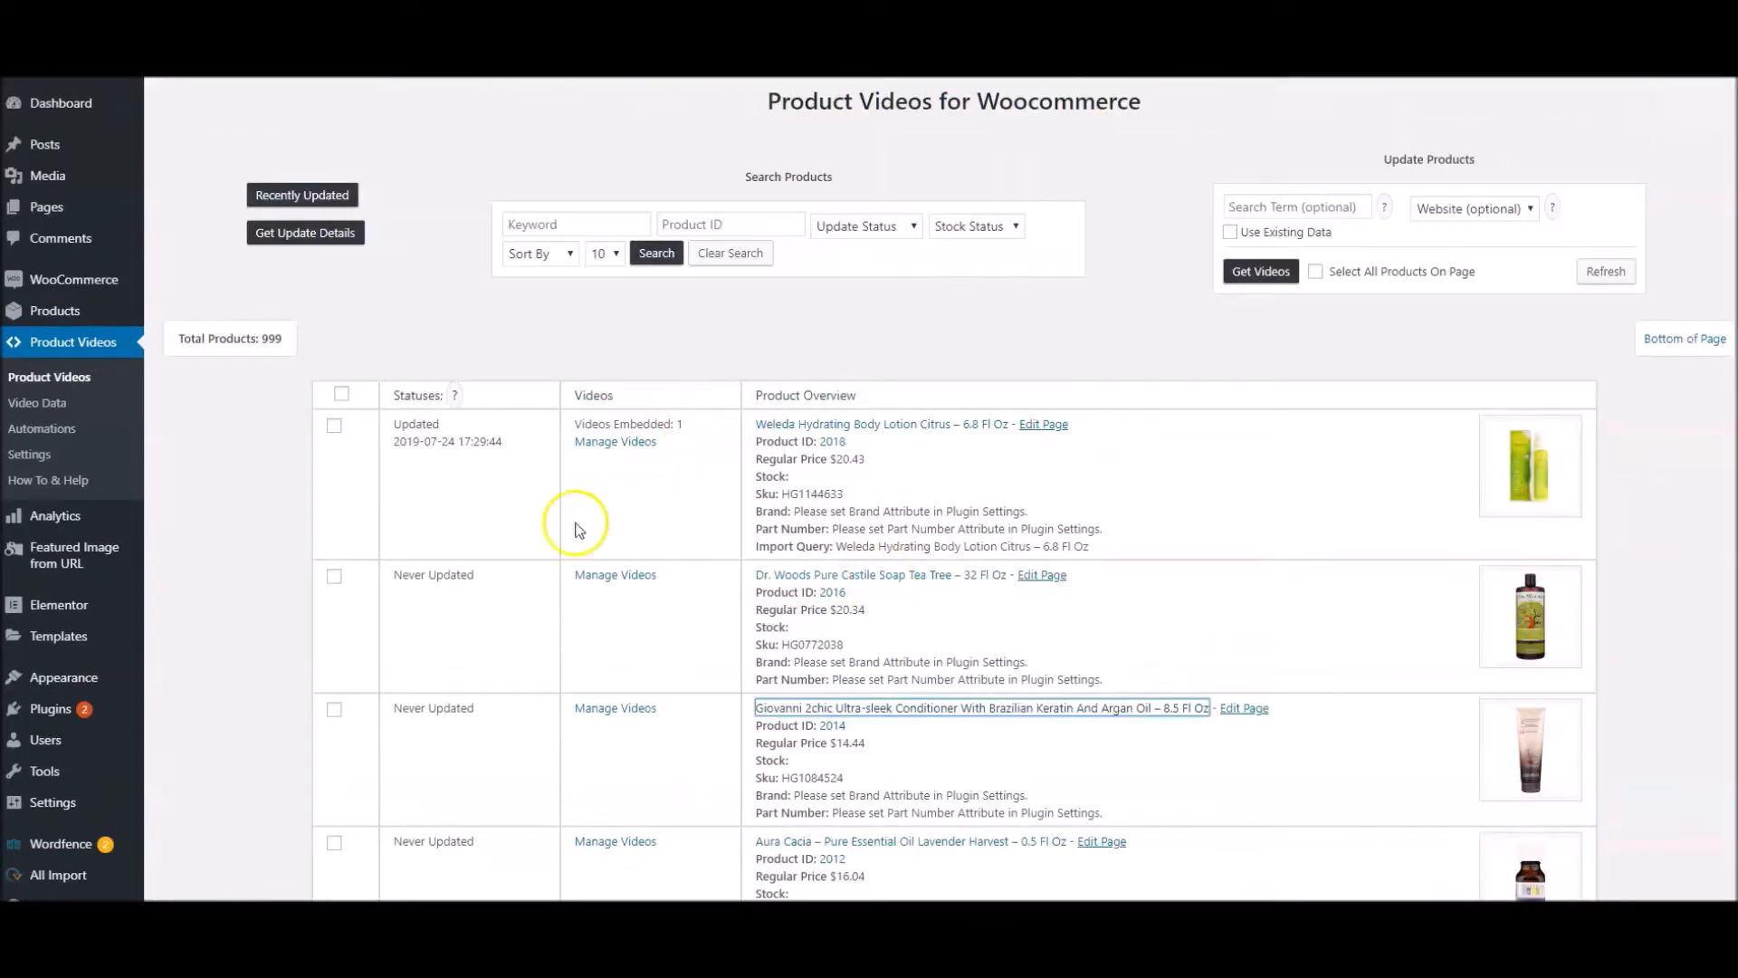
pyautogui.click(622, 447)
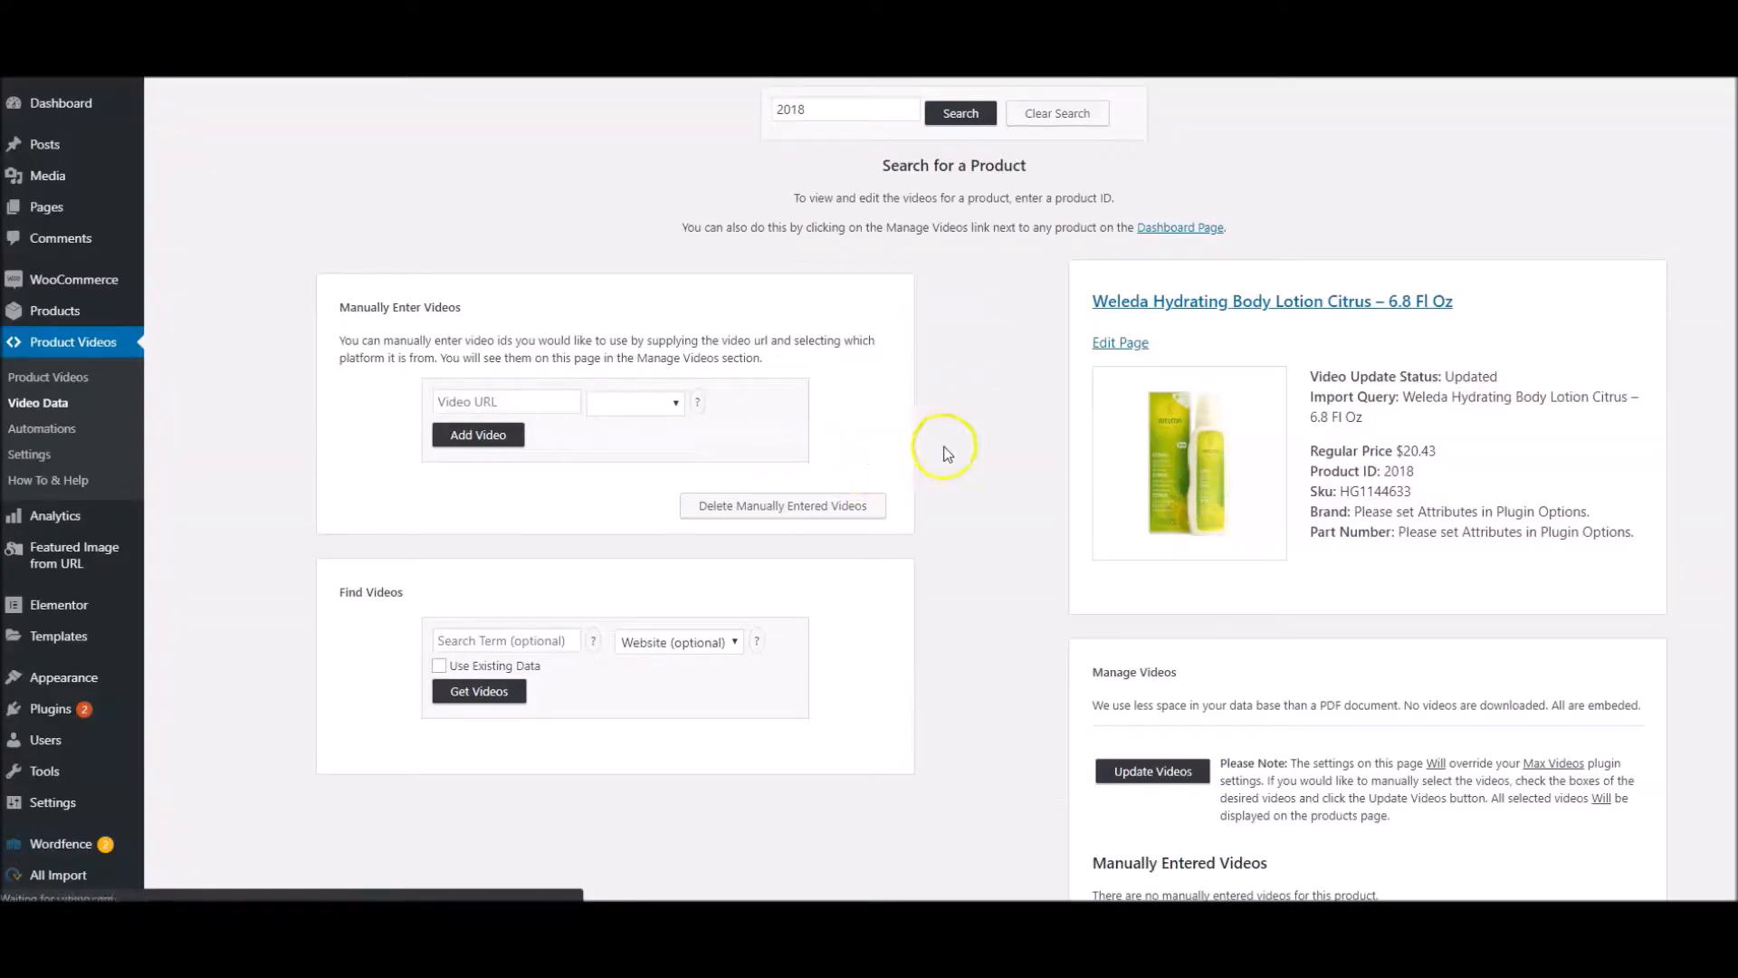
# Examine the manually entered and imported videos for Weleda Hydrating Body Lotion Citrus and which of them are selected
pyautogui.scroll(-5, 941, 453)
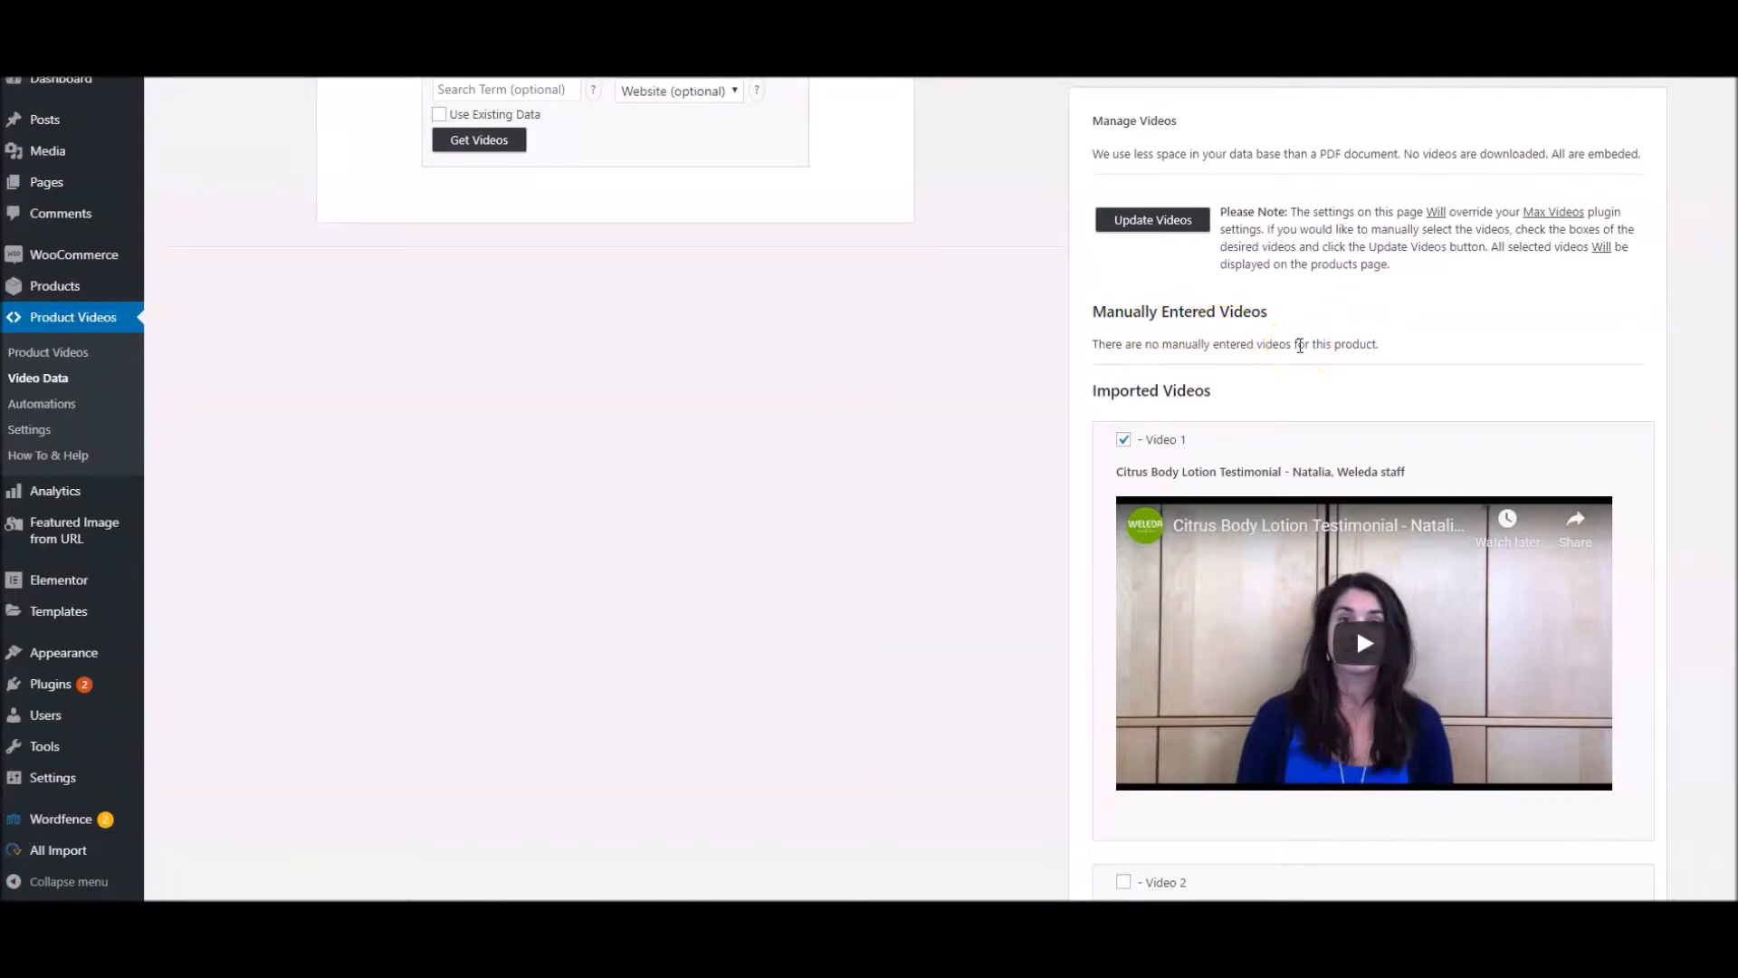
pyautogui.scroll(-2, 1213, 411)
pyautogui.scroll(-10, 1213, 413)
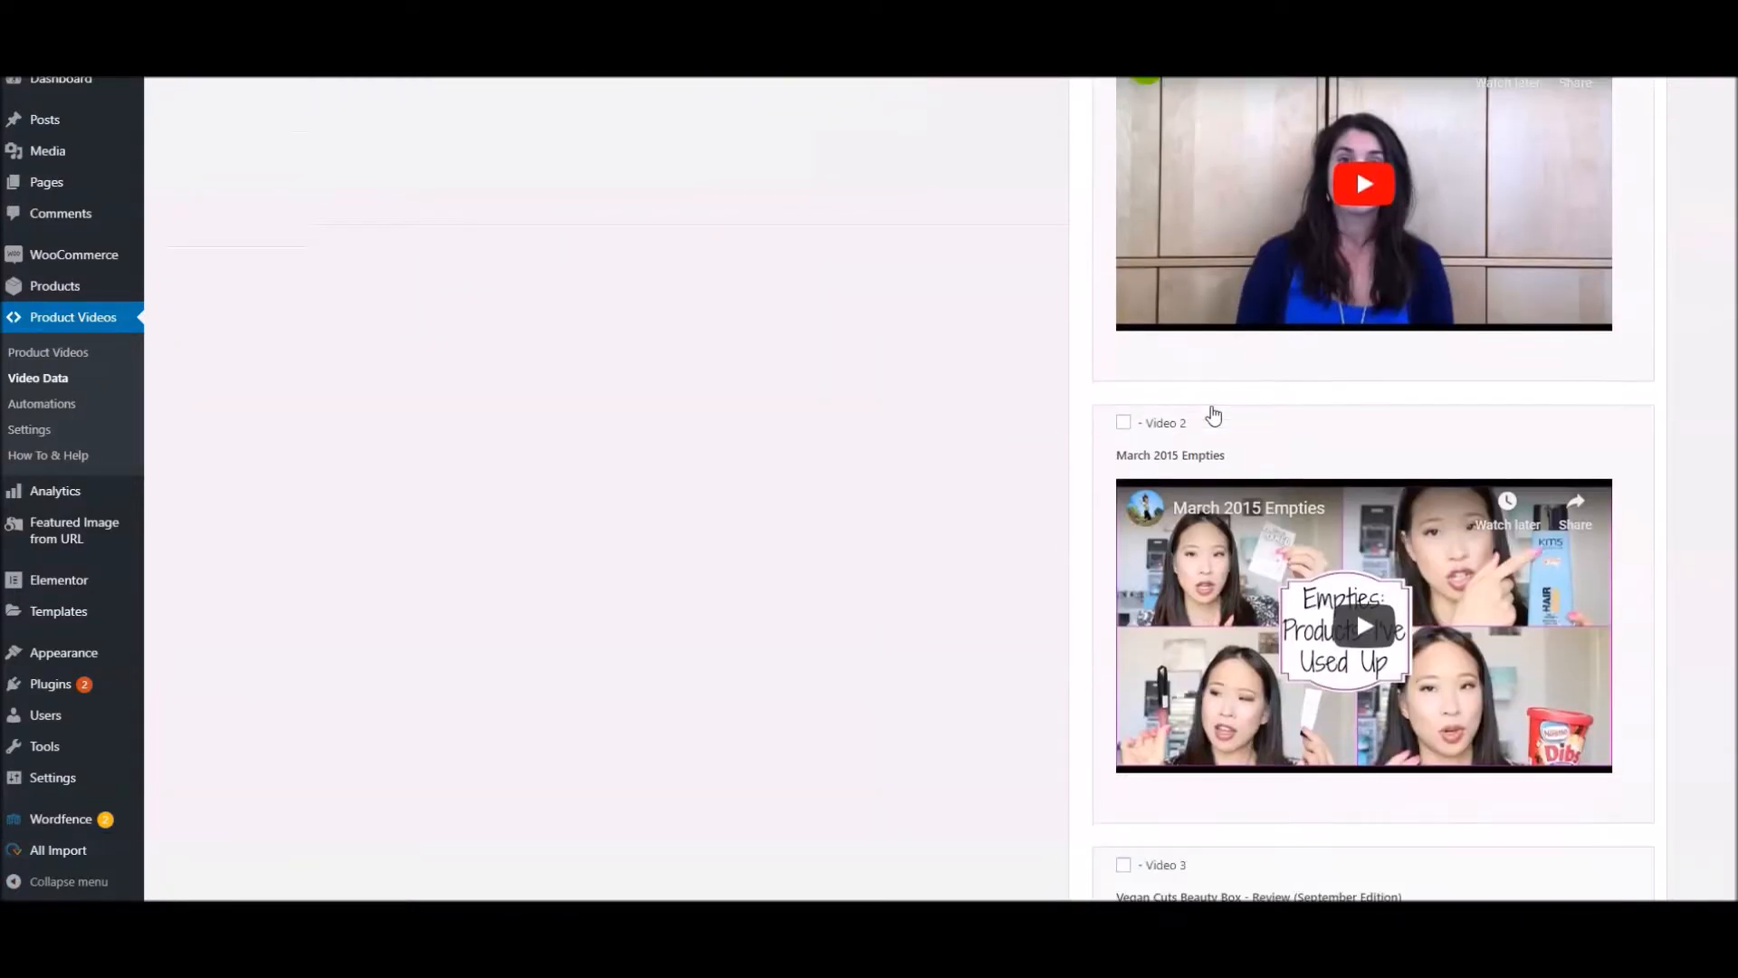
pyautogui.scroll(-13, 1214, 414)
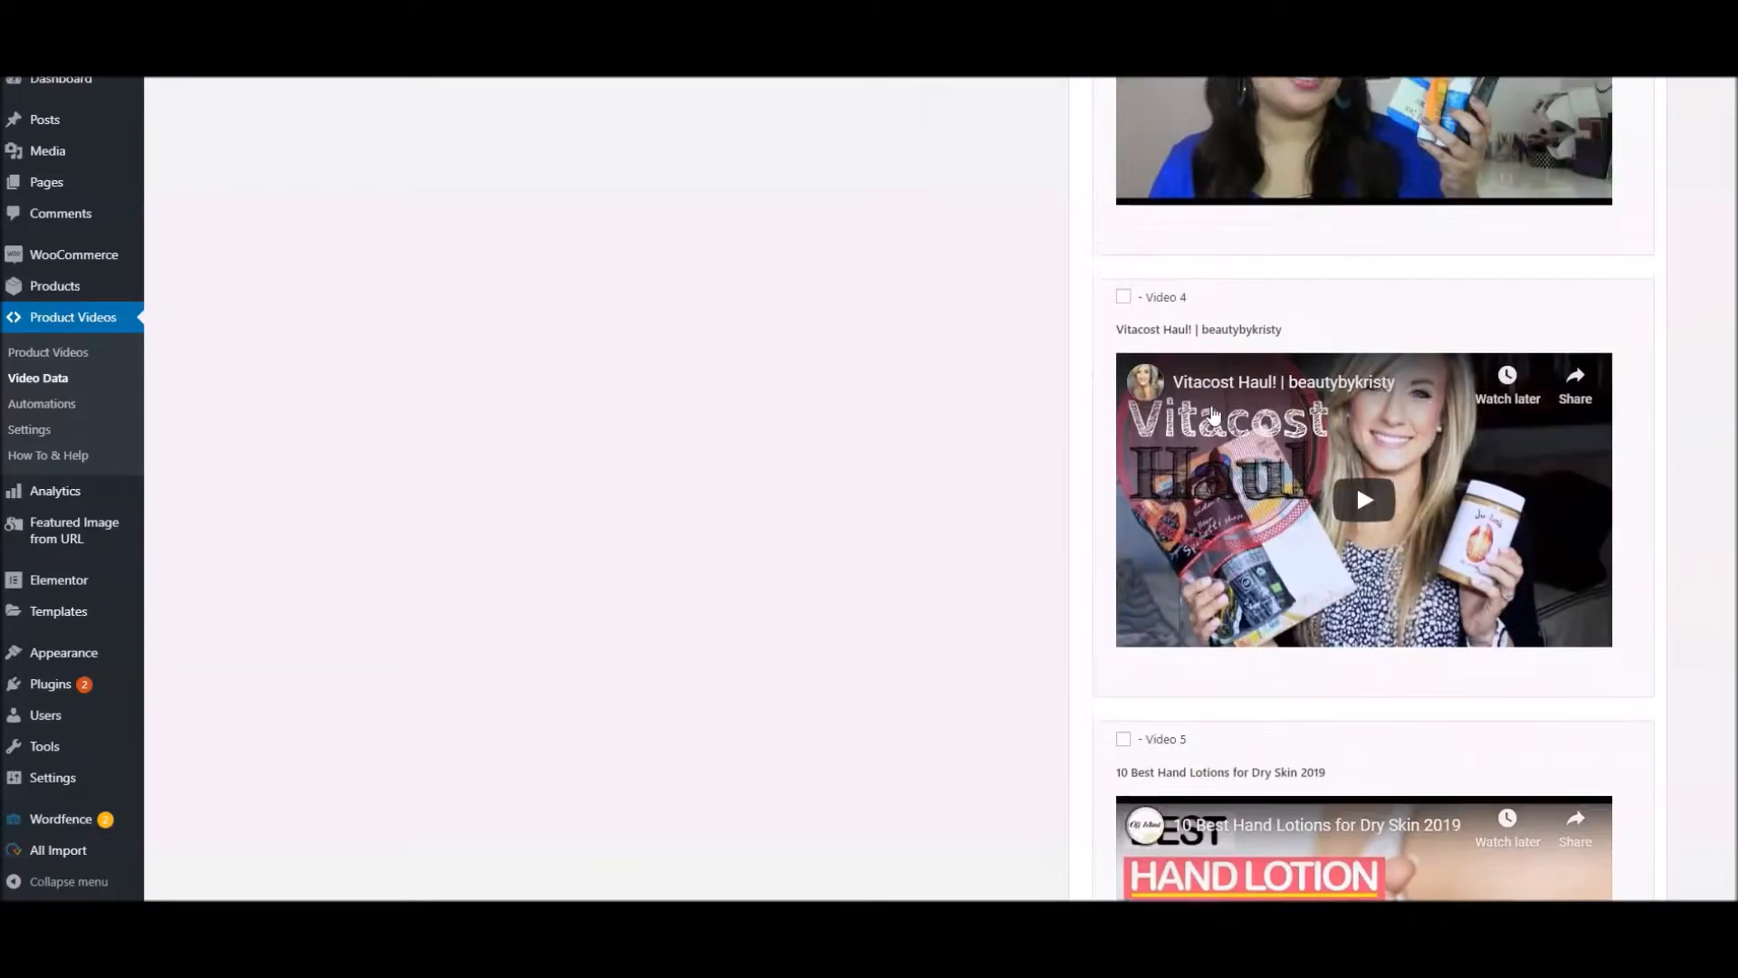
pyautogui.scroll(-11, 1214, 417)
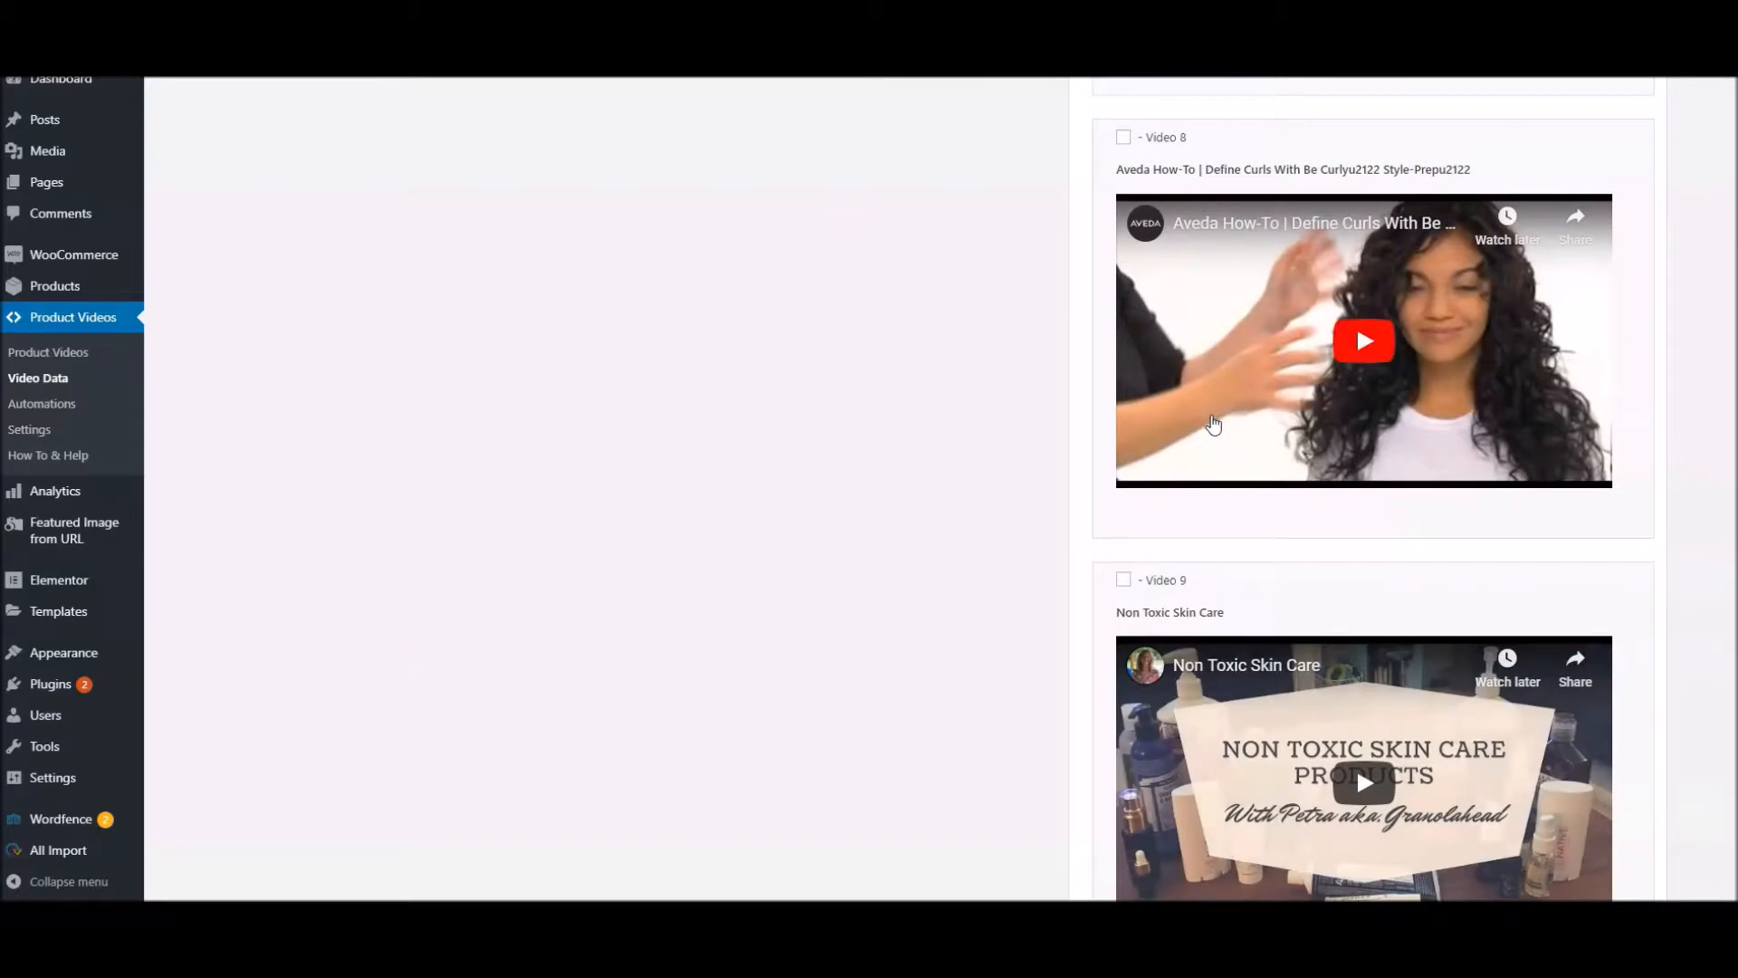
pyautogui.scroll(2, 1214, 416)
pyautogui.scroll(11, 1214, 425)
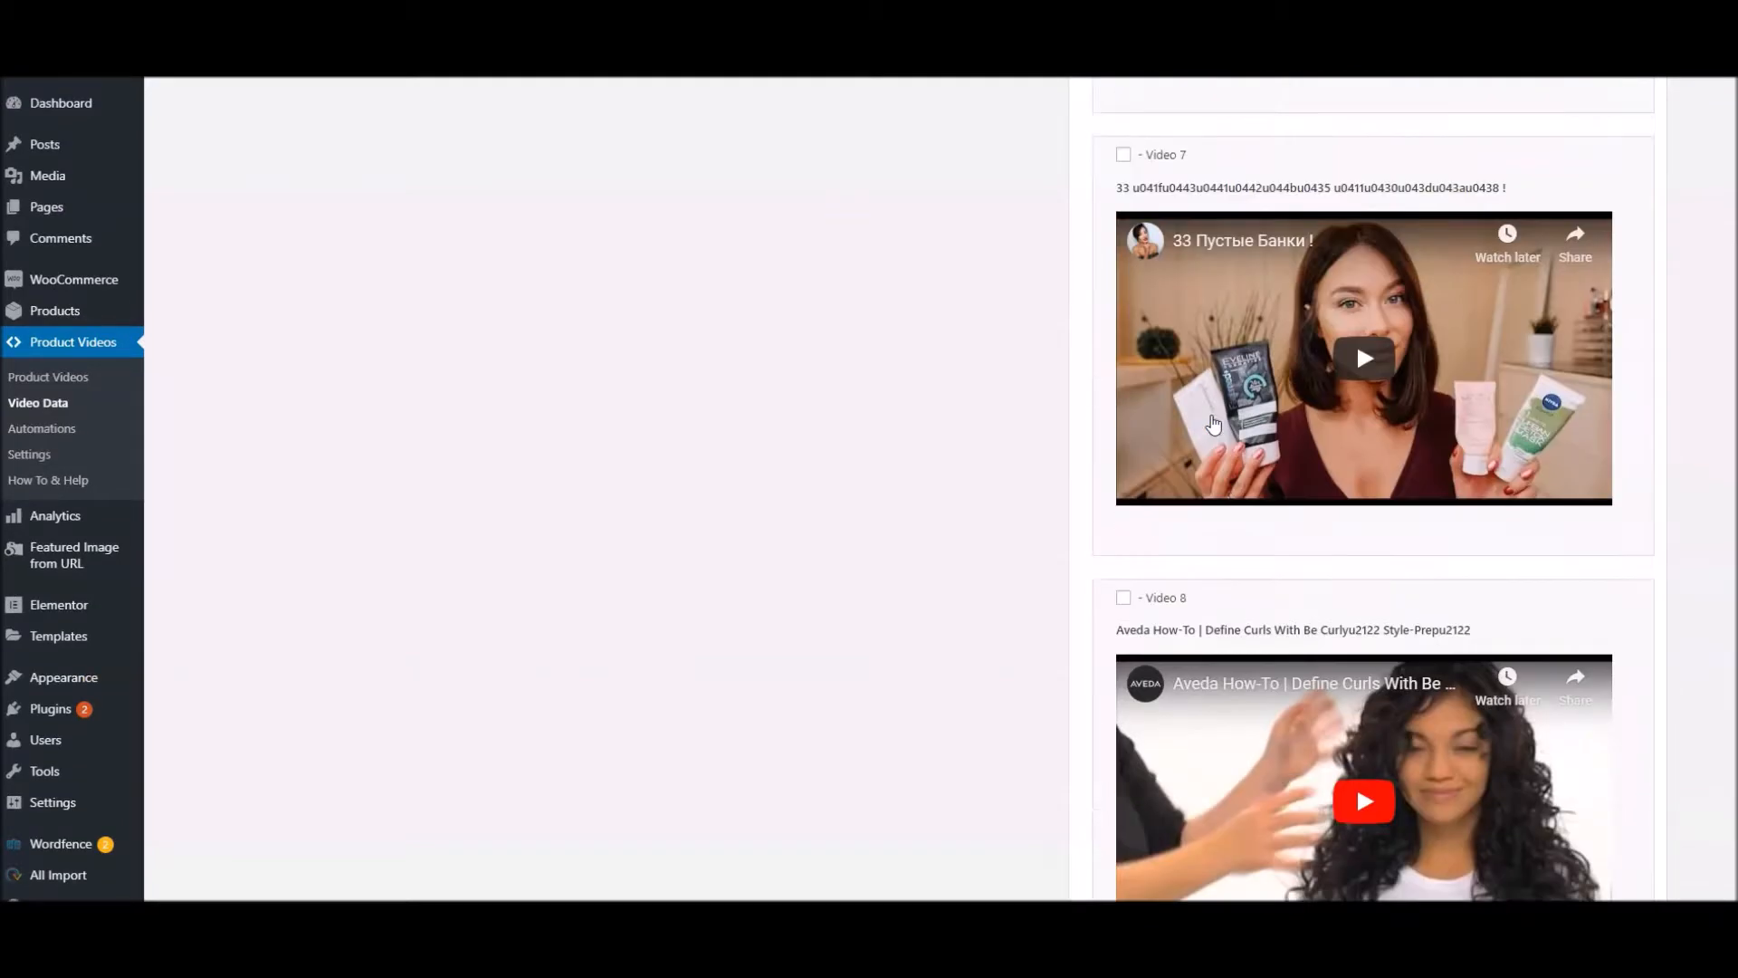
pyautogui.scroll(17, 1218, 424)
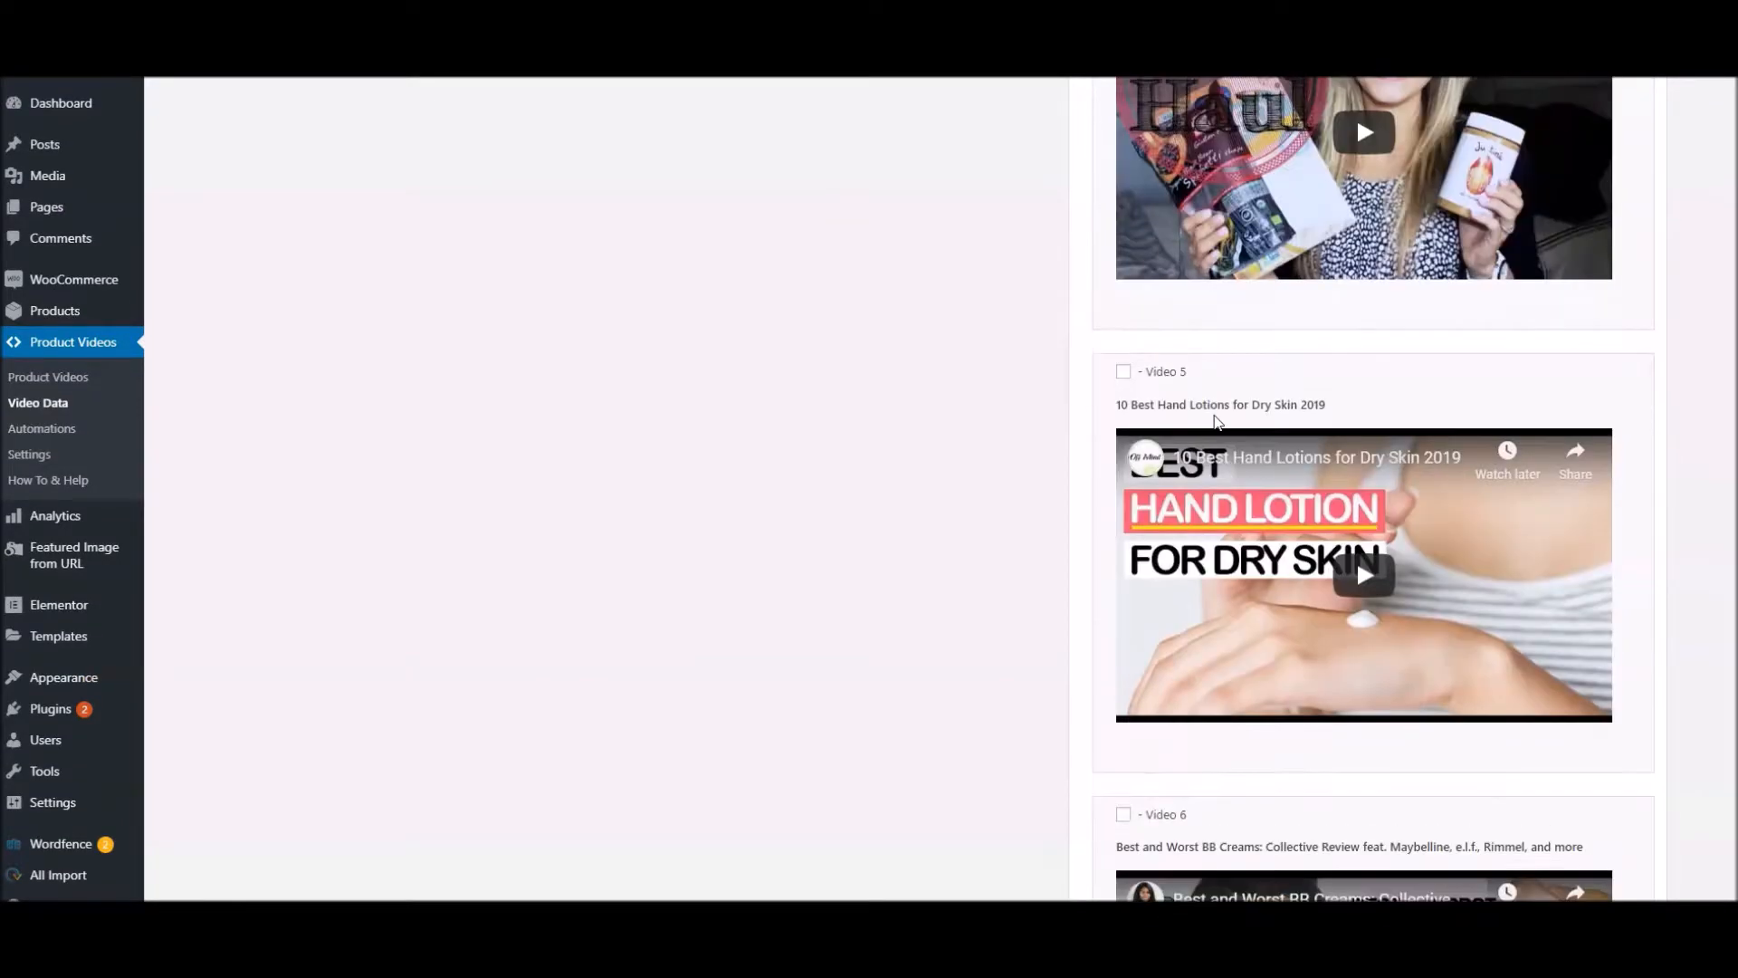
pyautogui.scroll(12, 1215, 422)
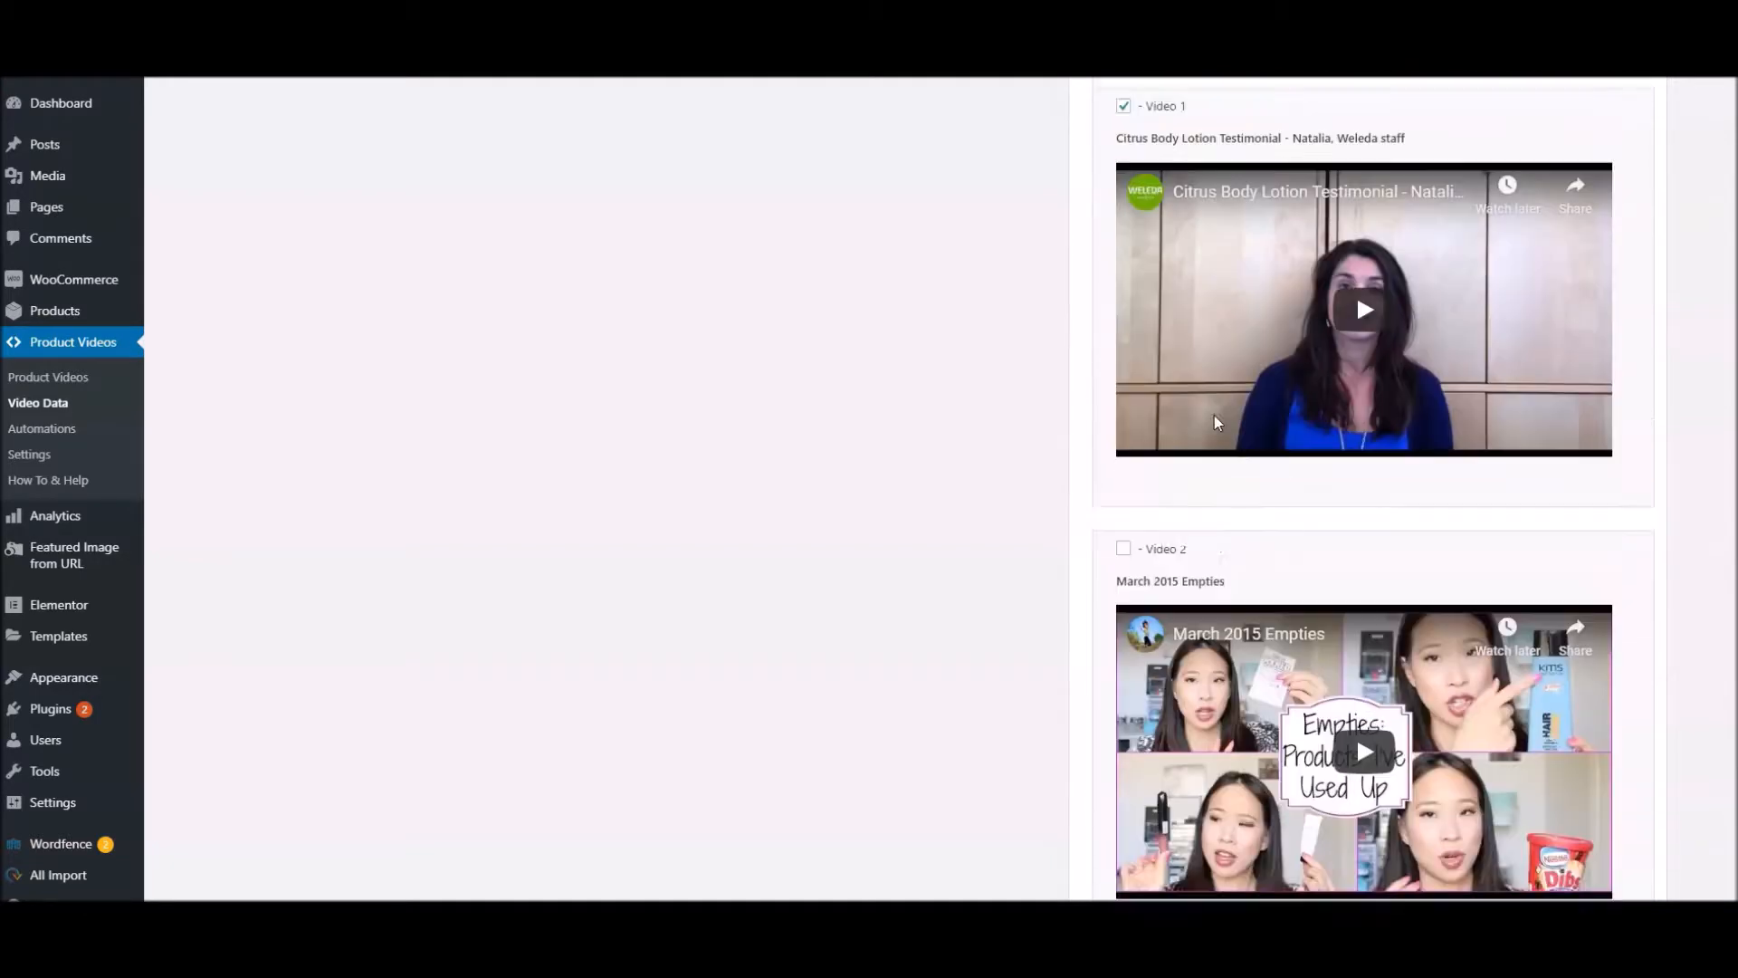
pyautogui.scroll(-5, 1218, 422)
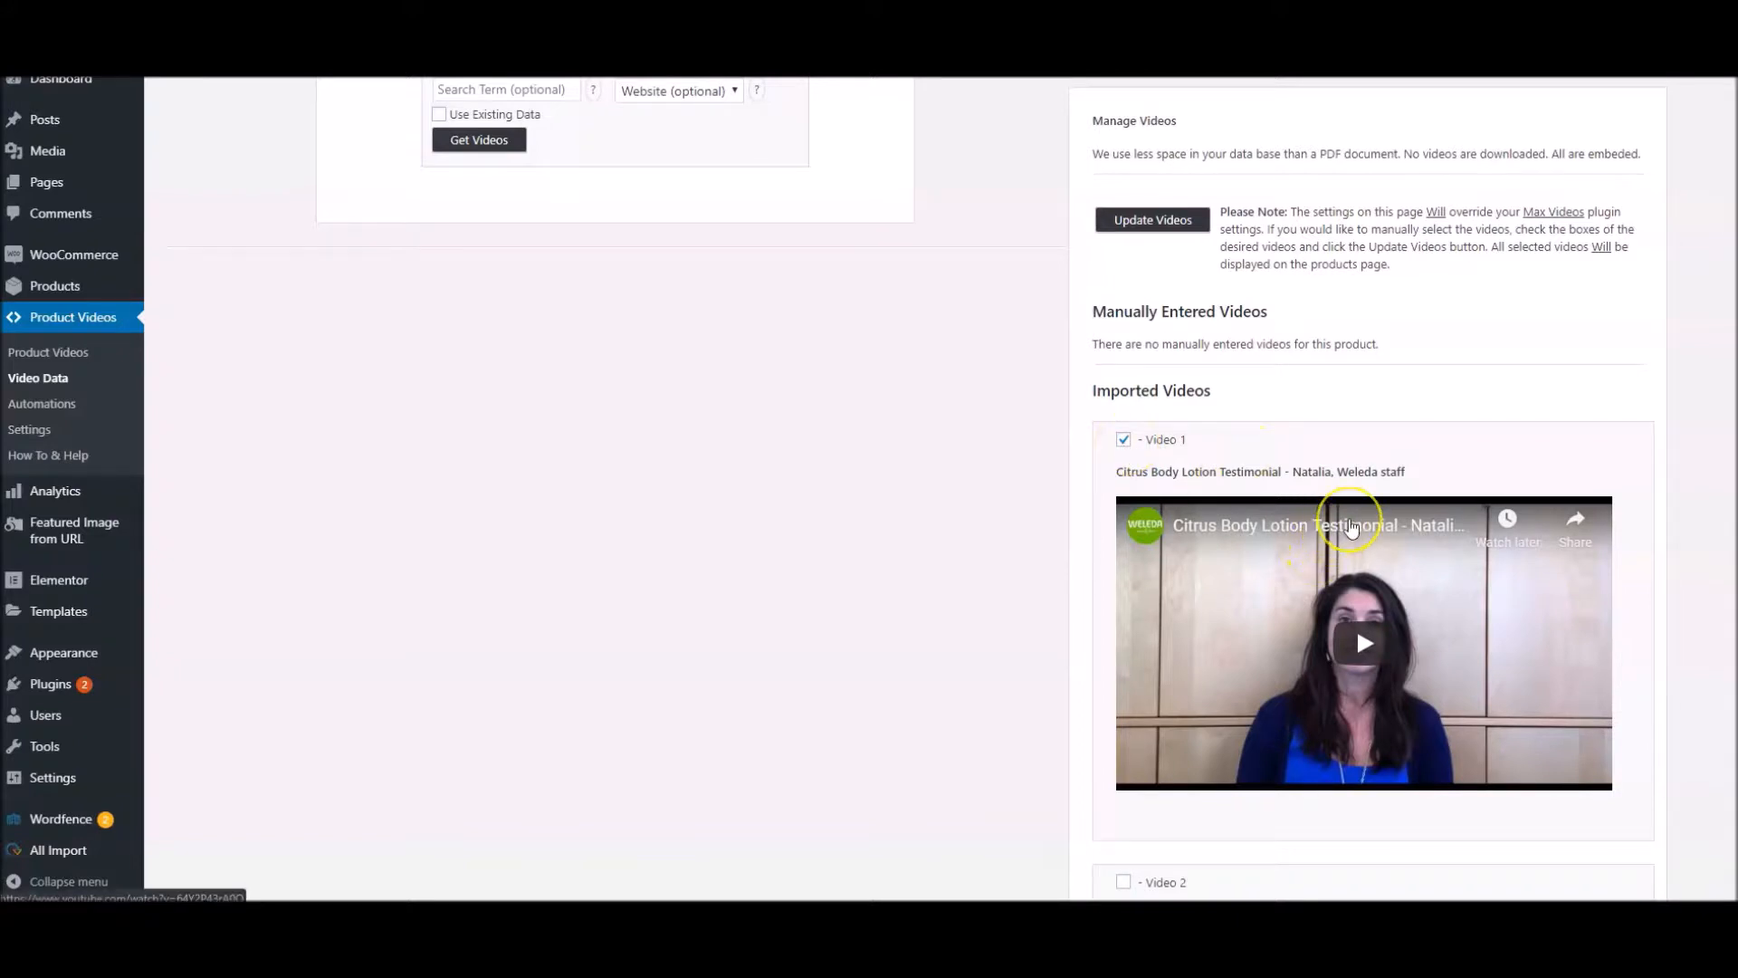
# Select imported Video 4, "Vitacost Haul! | beautybykristy", for display on the Weleda lotion's product page
pyautogui.scroll(-3, 1349, 530)
pyautogui.scroll(-4, 1351, 528)
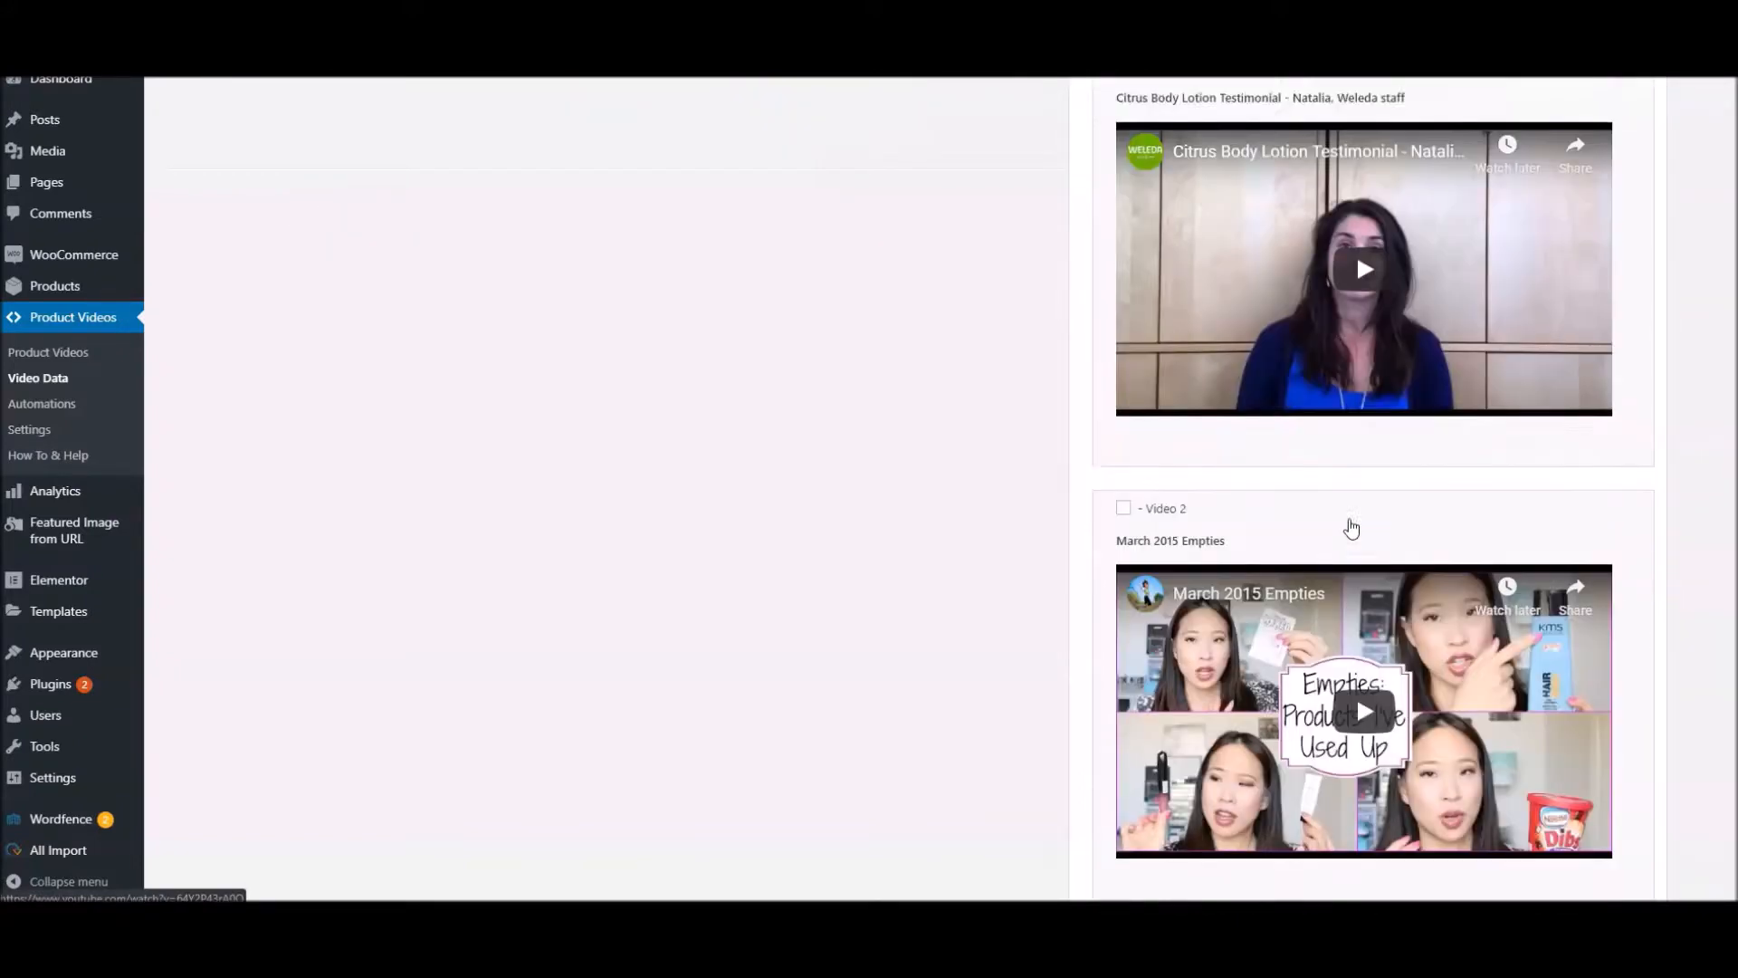
pyautogui.scroll(-3, 1352, 527)
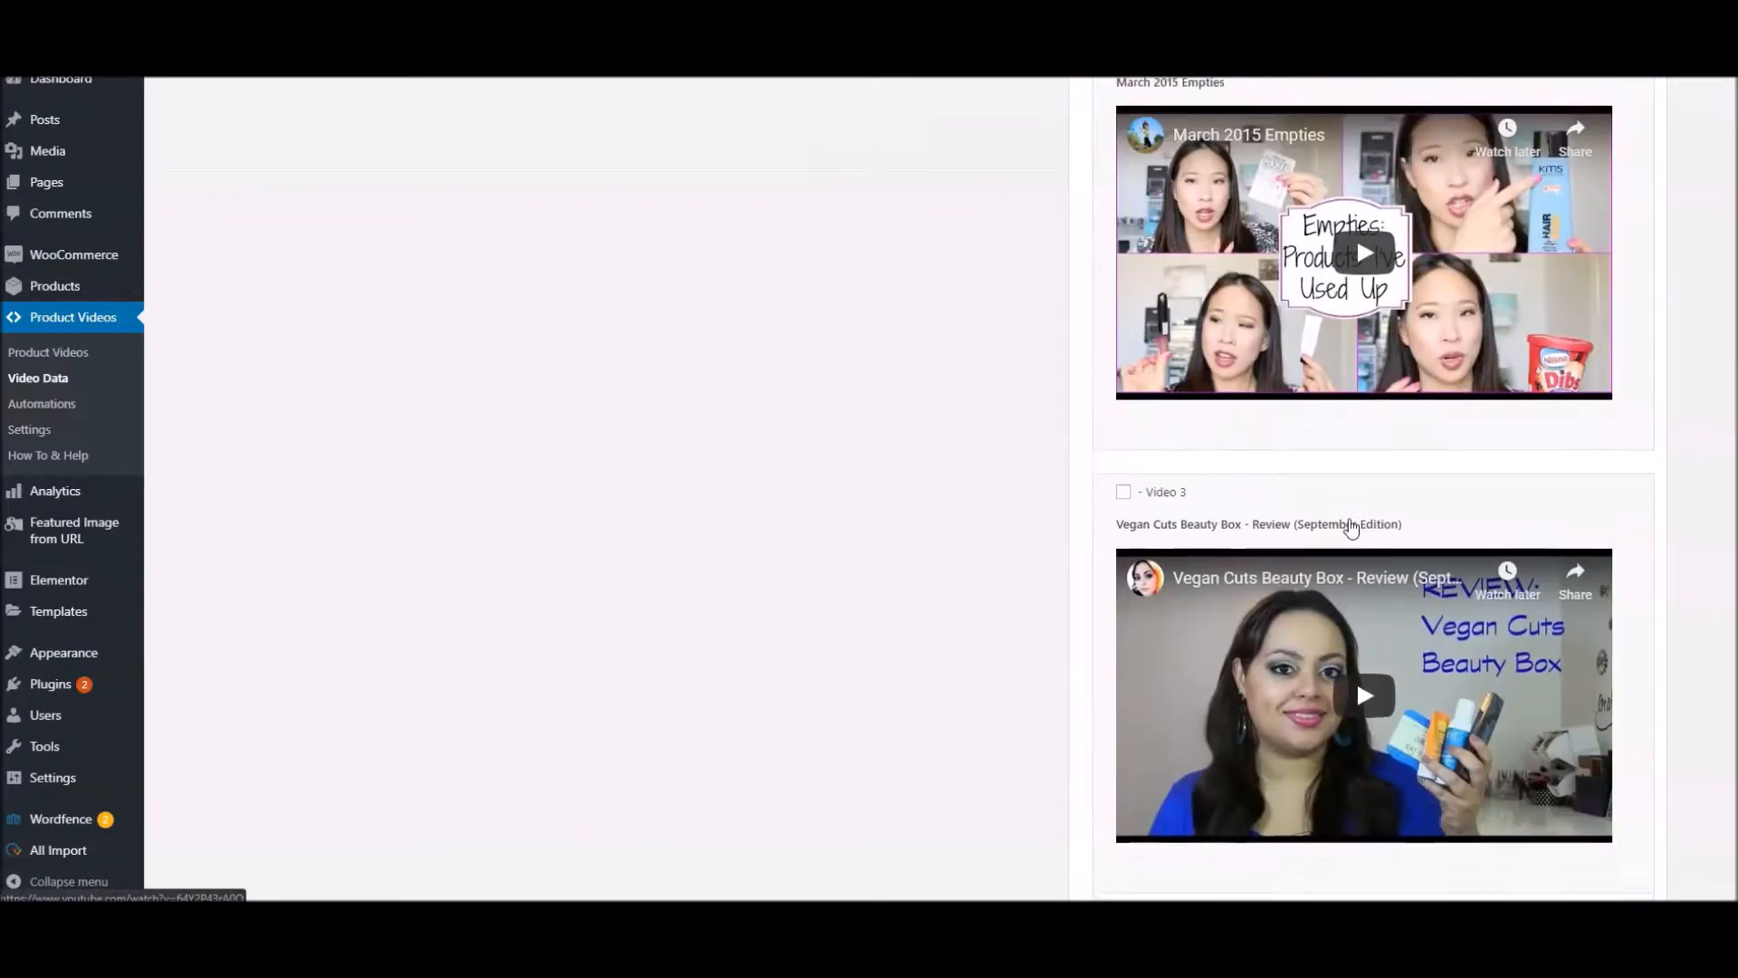
pyautogui.scroll(-2, 1351, 529)
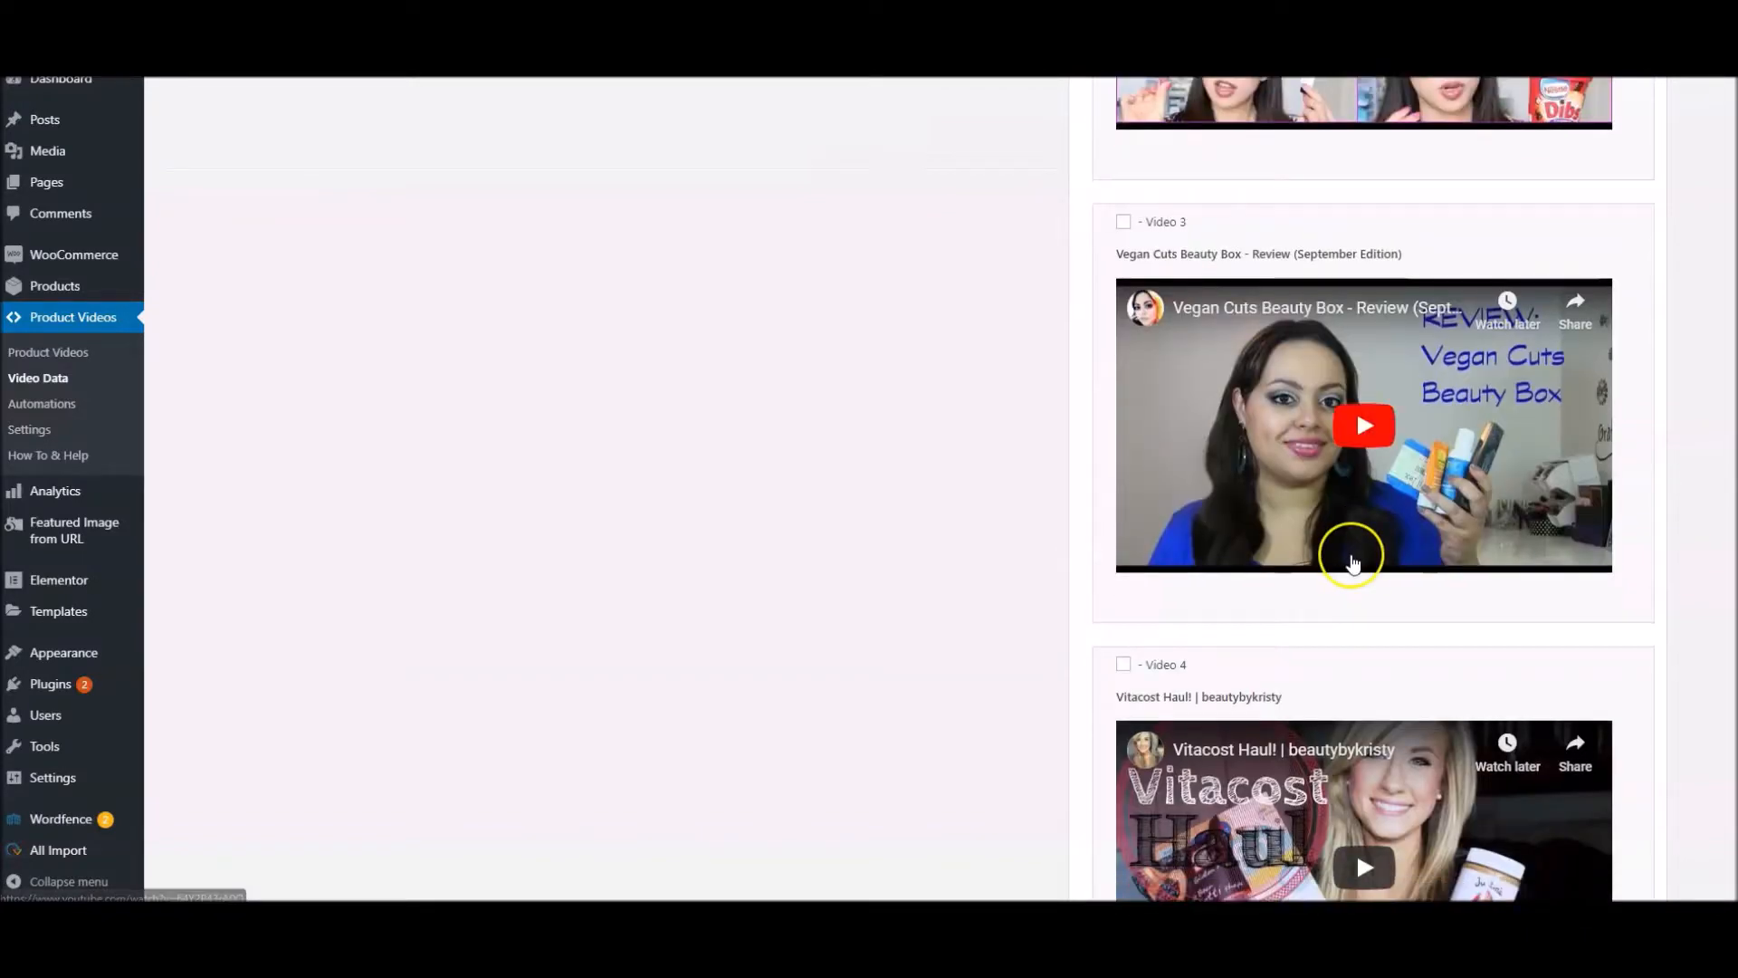
pyautogui.scroll(-2, 1352, 557)
pyautogui.scroll(-2, 1353, 563)
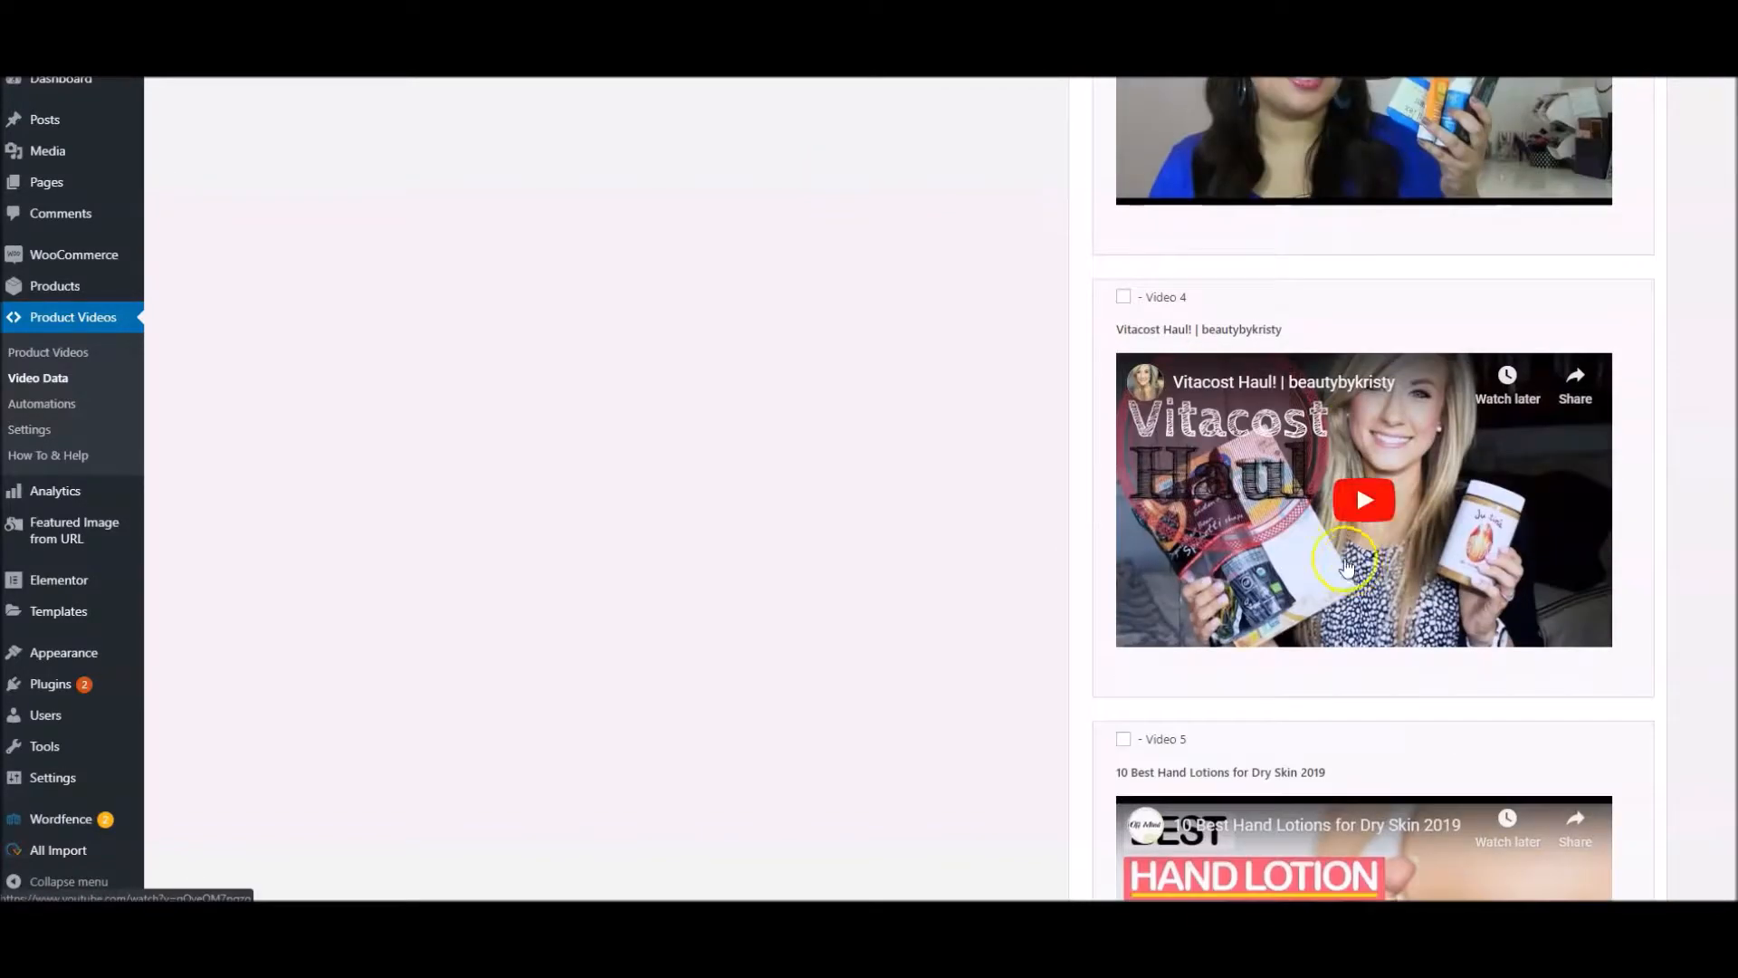
pyautogui.click(1123, 297)
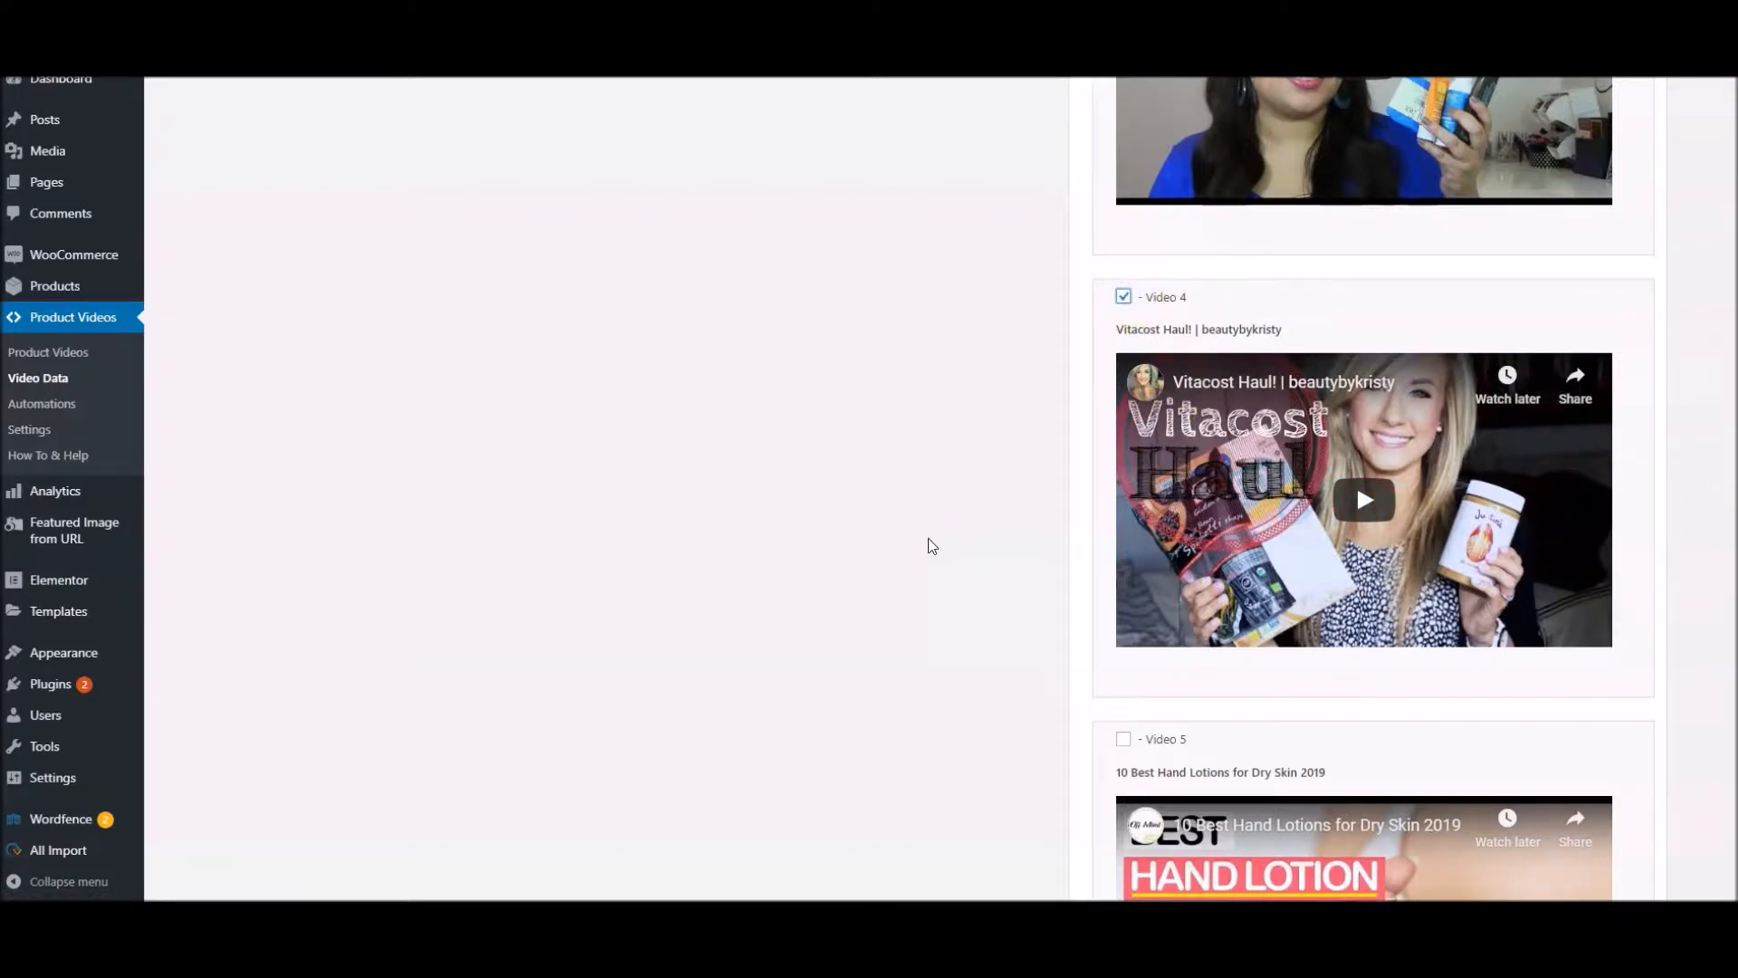
# Also select imported Video 5, "10 Best Hand Lotions for Dry Skin 2019", and Video 6, "Best and Worst BB Creams"
pyautogui.scroll(17, 929, 541)
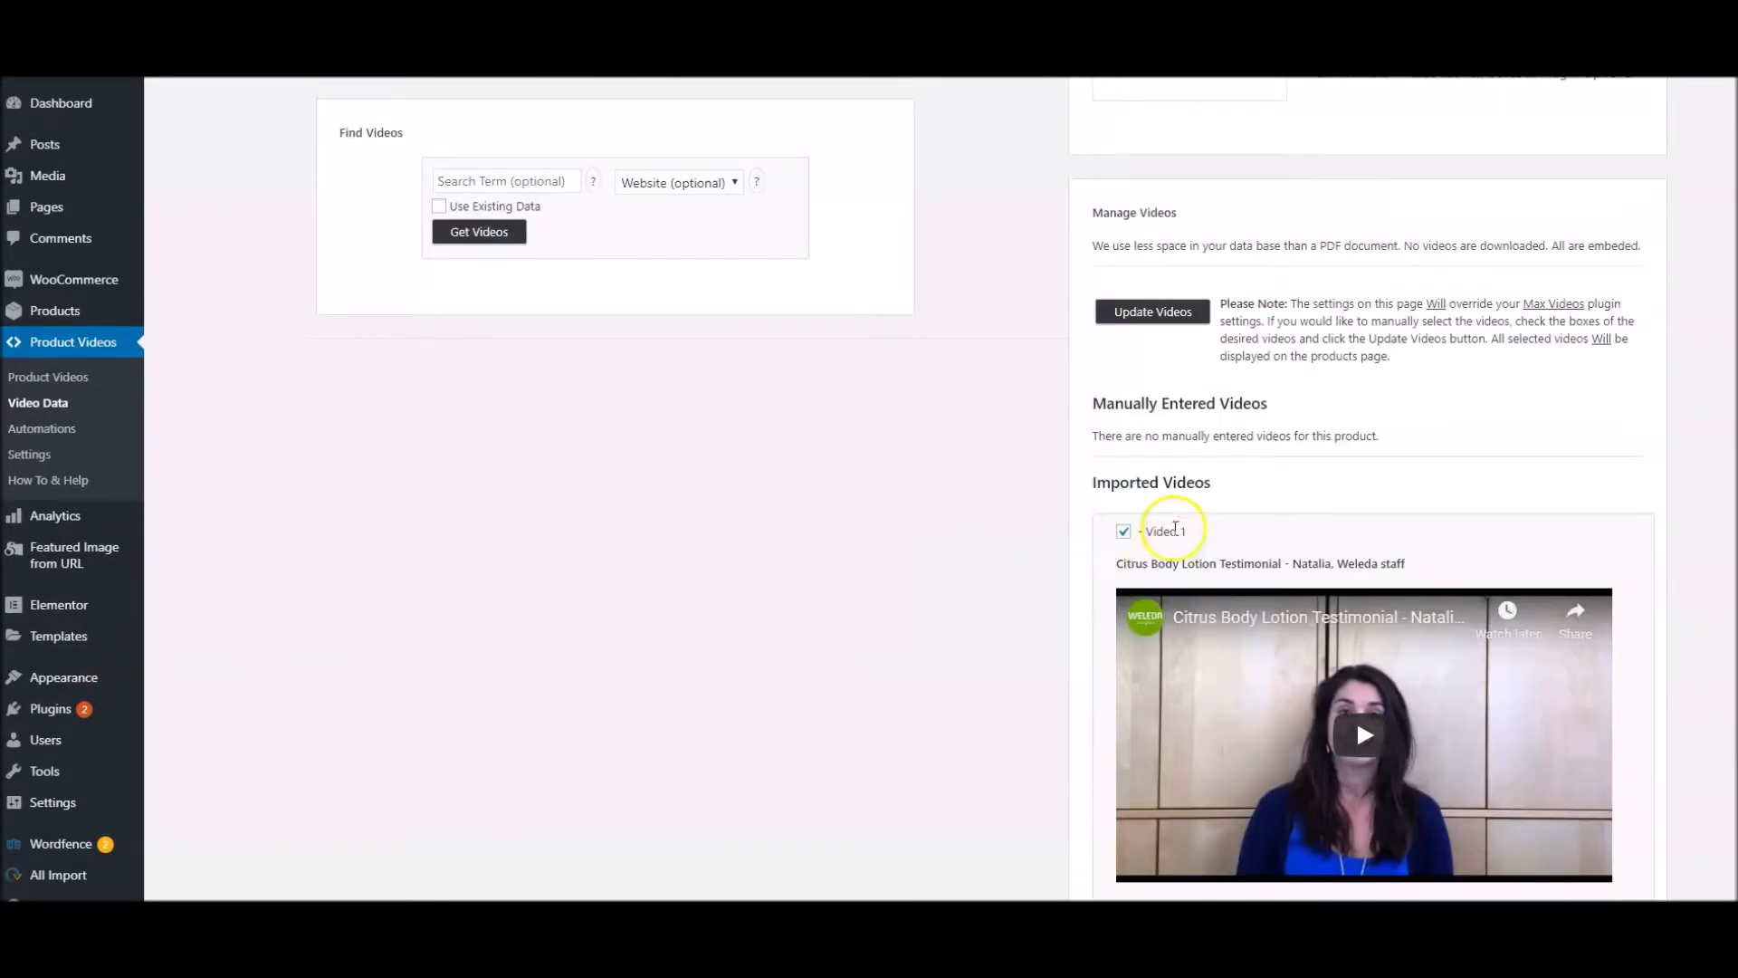
pyautogui.scroll(-6, 1040, 667)
pyautogui.scroll(-11, 1045, 650)
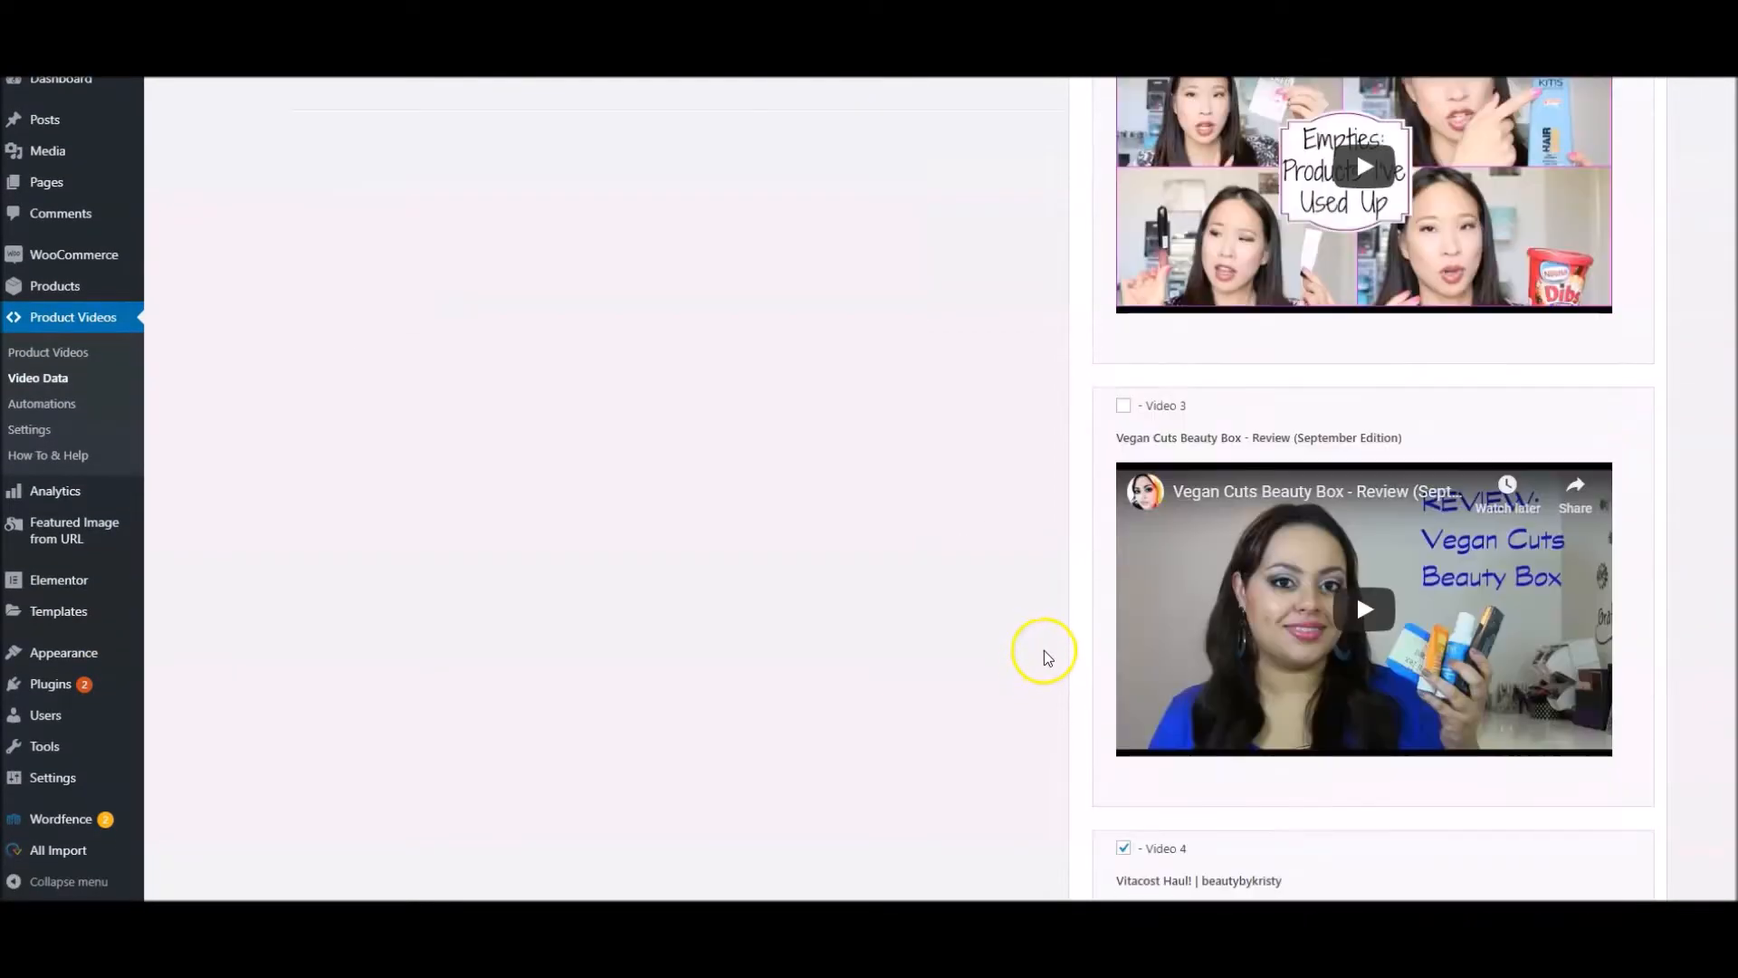
pyautogui.scroll(-3, 1059, 630)
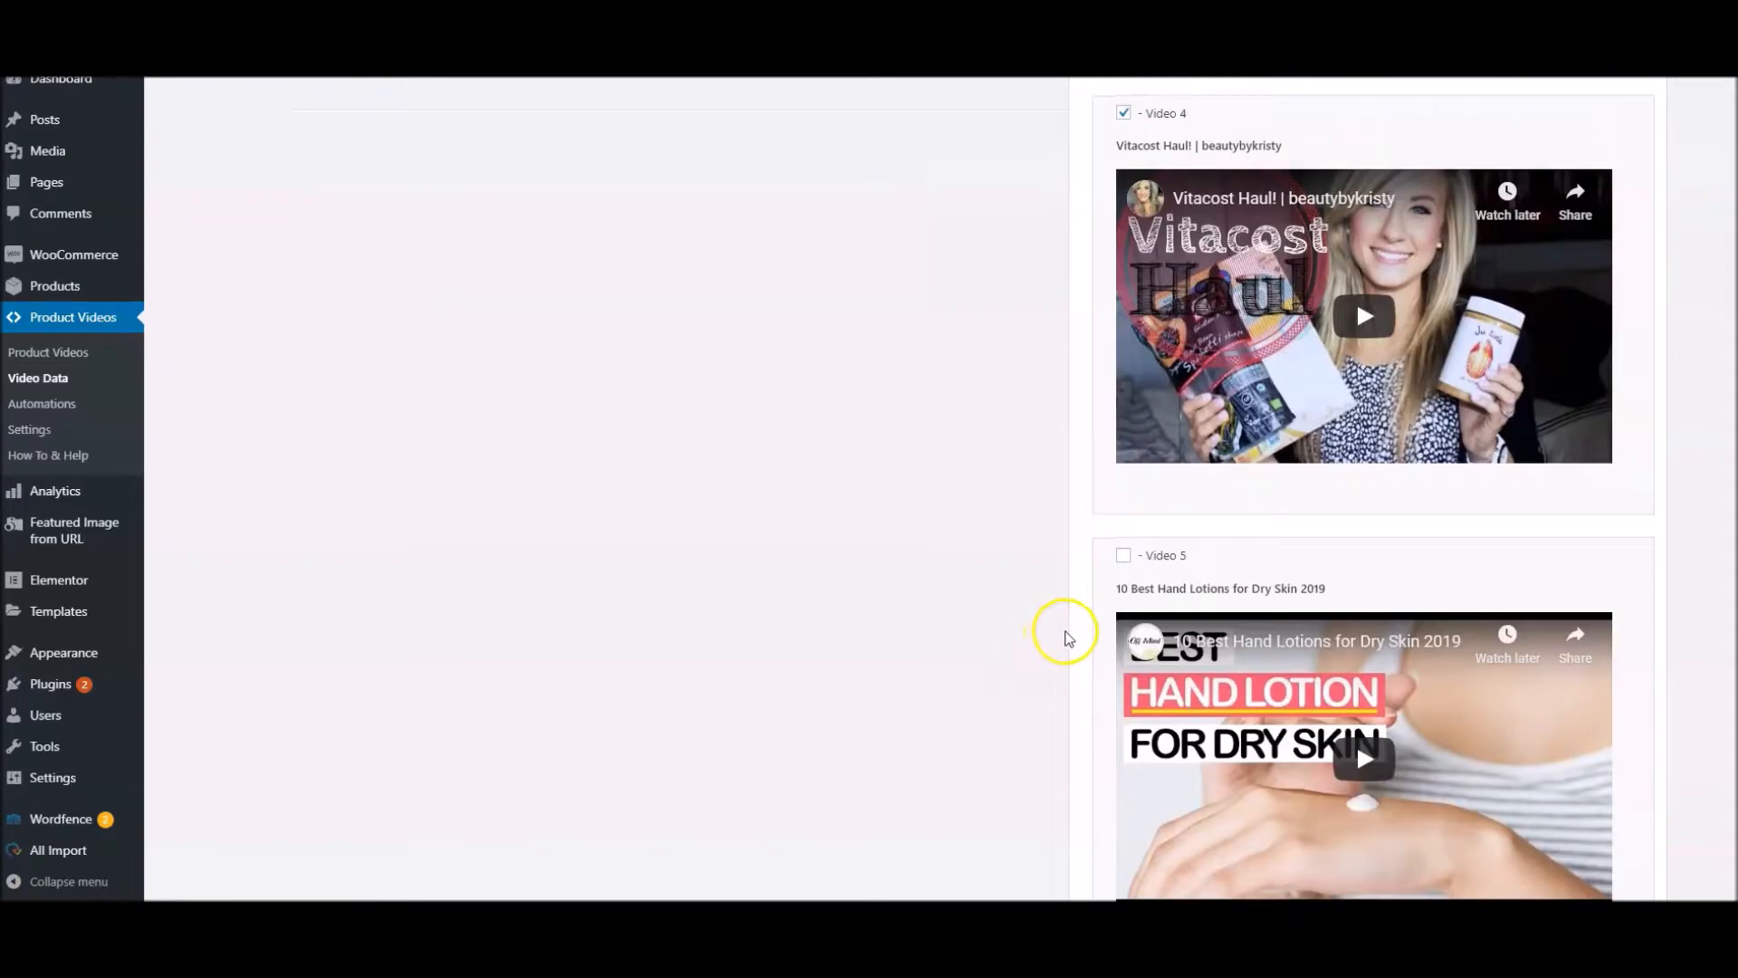
pyautogui.click(1123, 553)
pyautogui.scroll(-4, 1121, 579)
pyautogui.click(1129, 629)
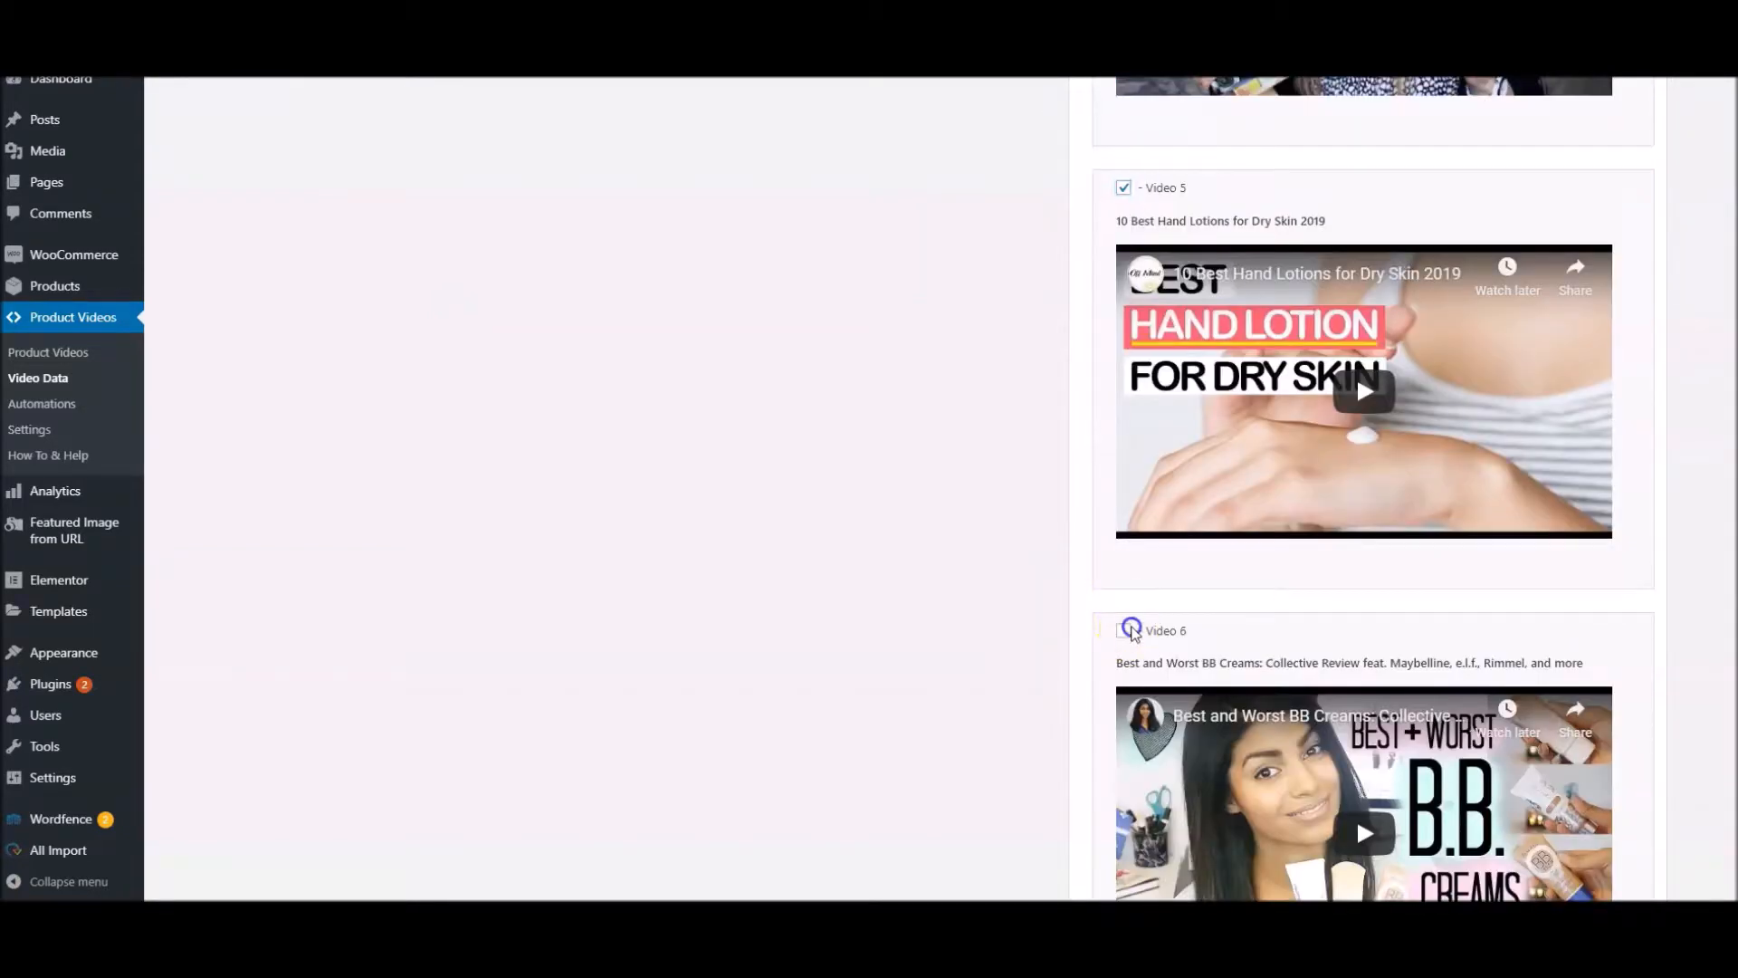
# Deselect imported Video 1, the Citrus Body Lotion Testimonial, for the Weleda lotion
pyautogui.scroll(3, 993, 606)
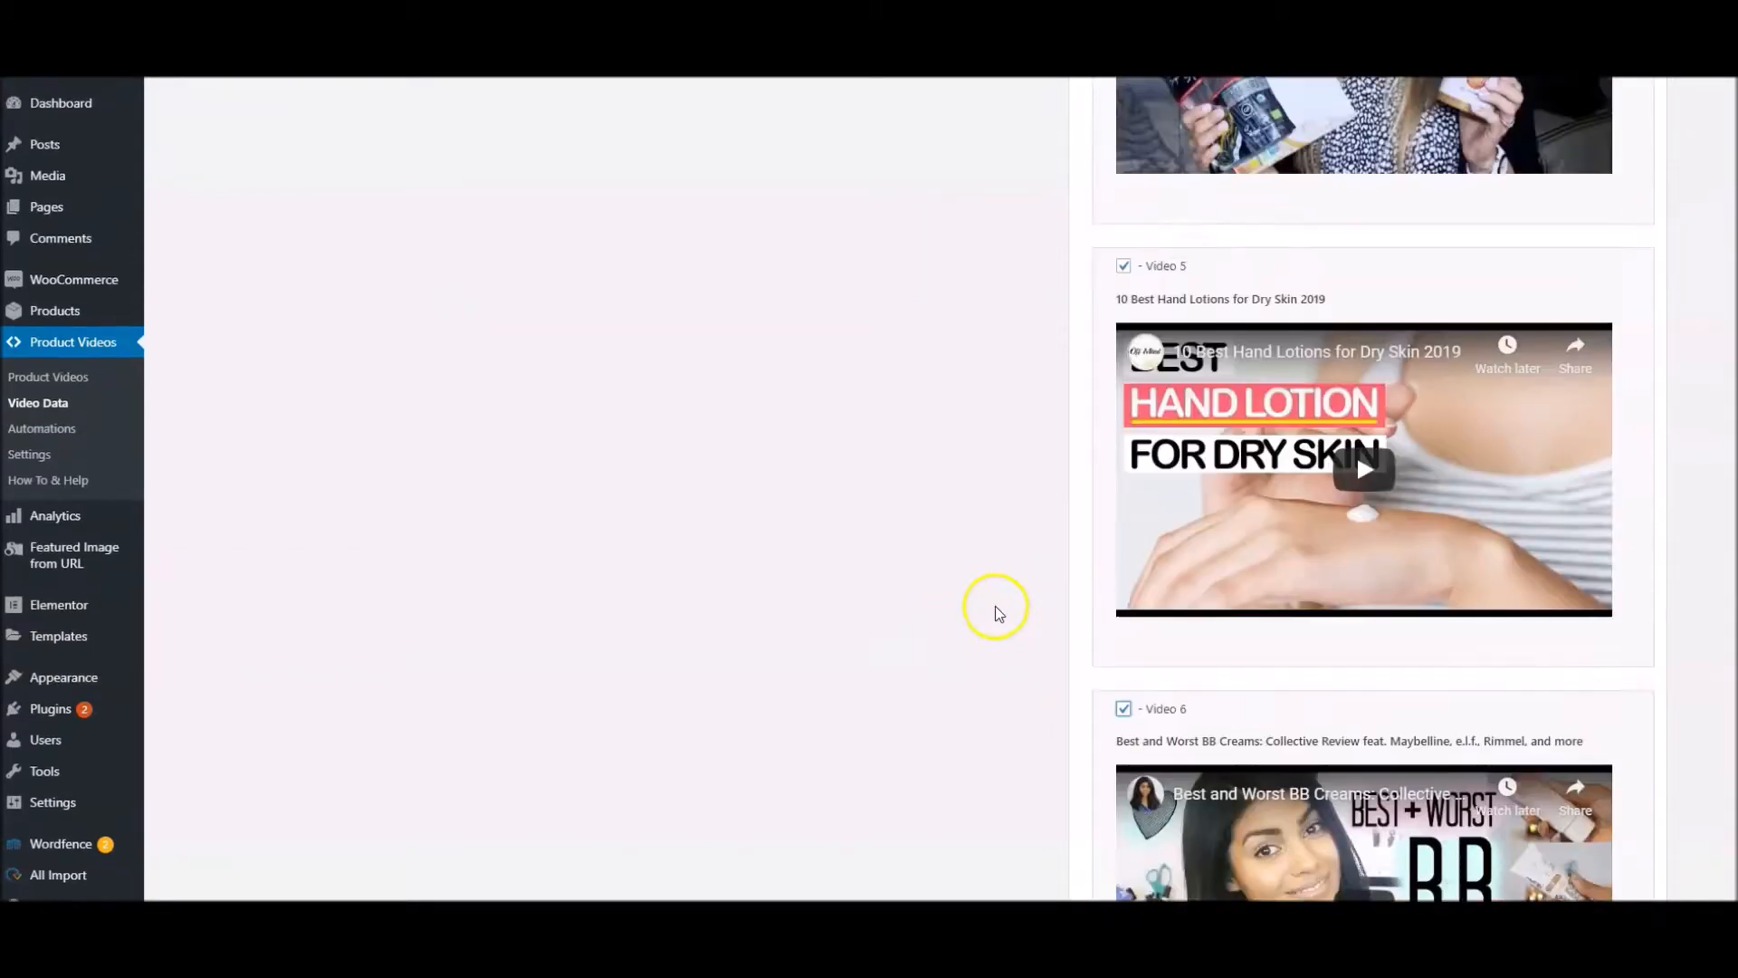
pyautogui.scroll(5, 996, 597)
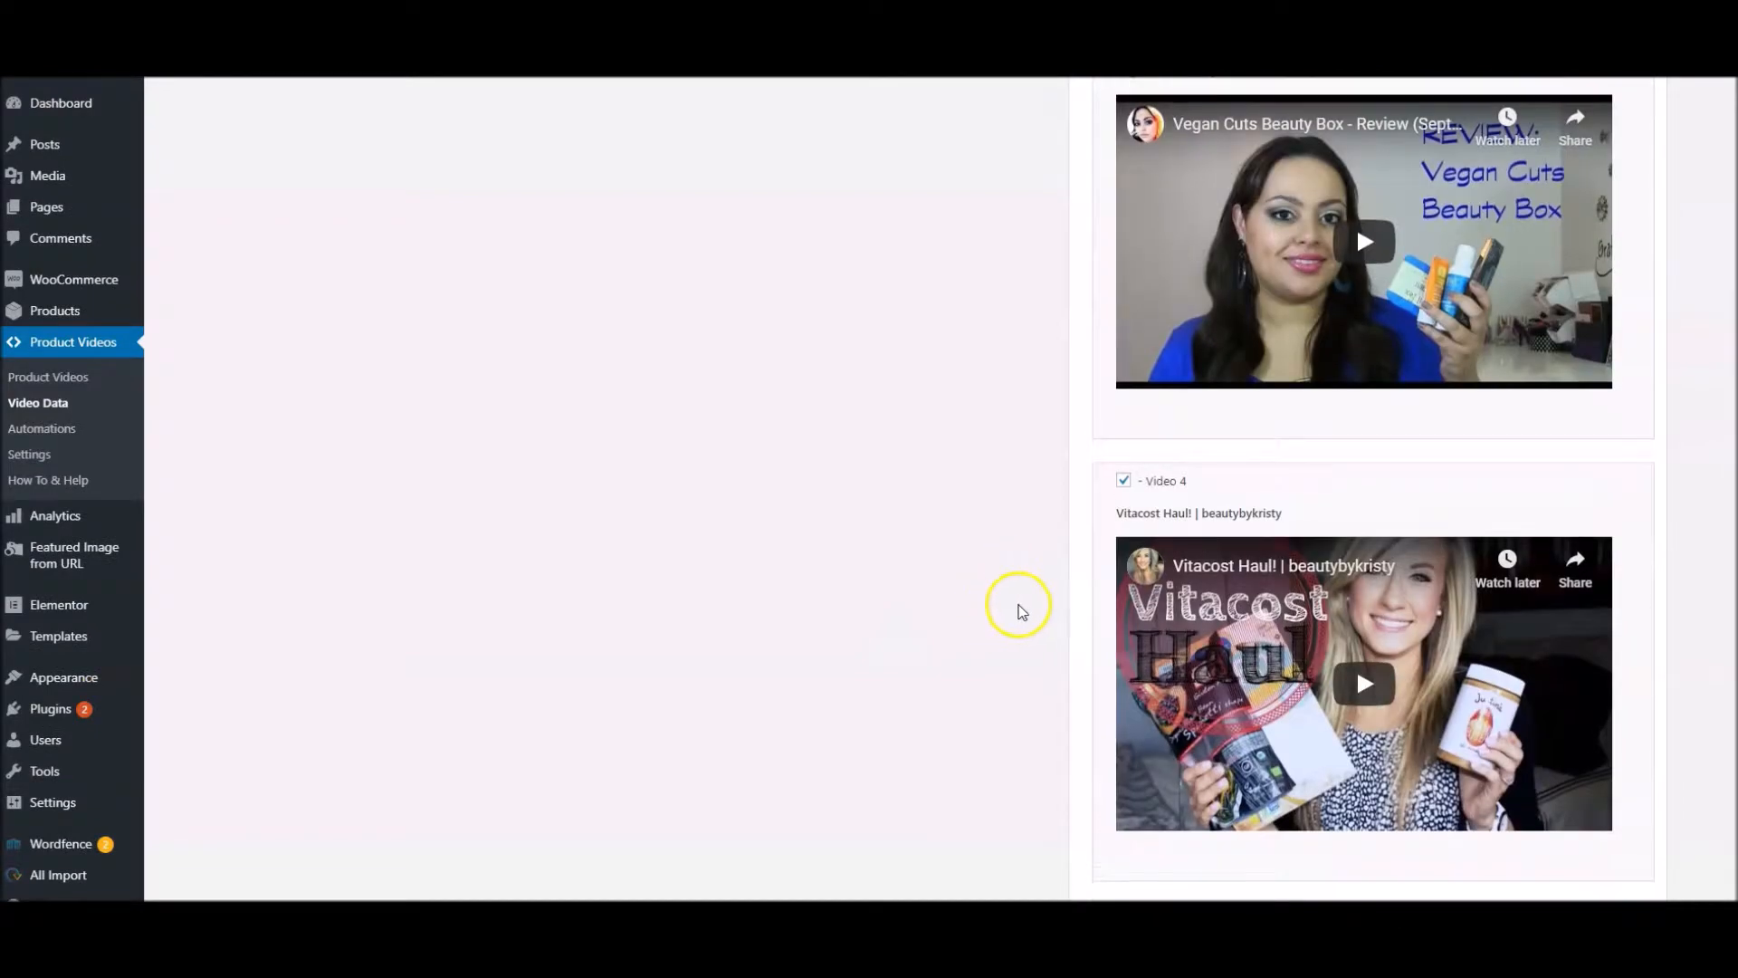
pyautogui.scroll(9, 1078, 721)
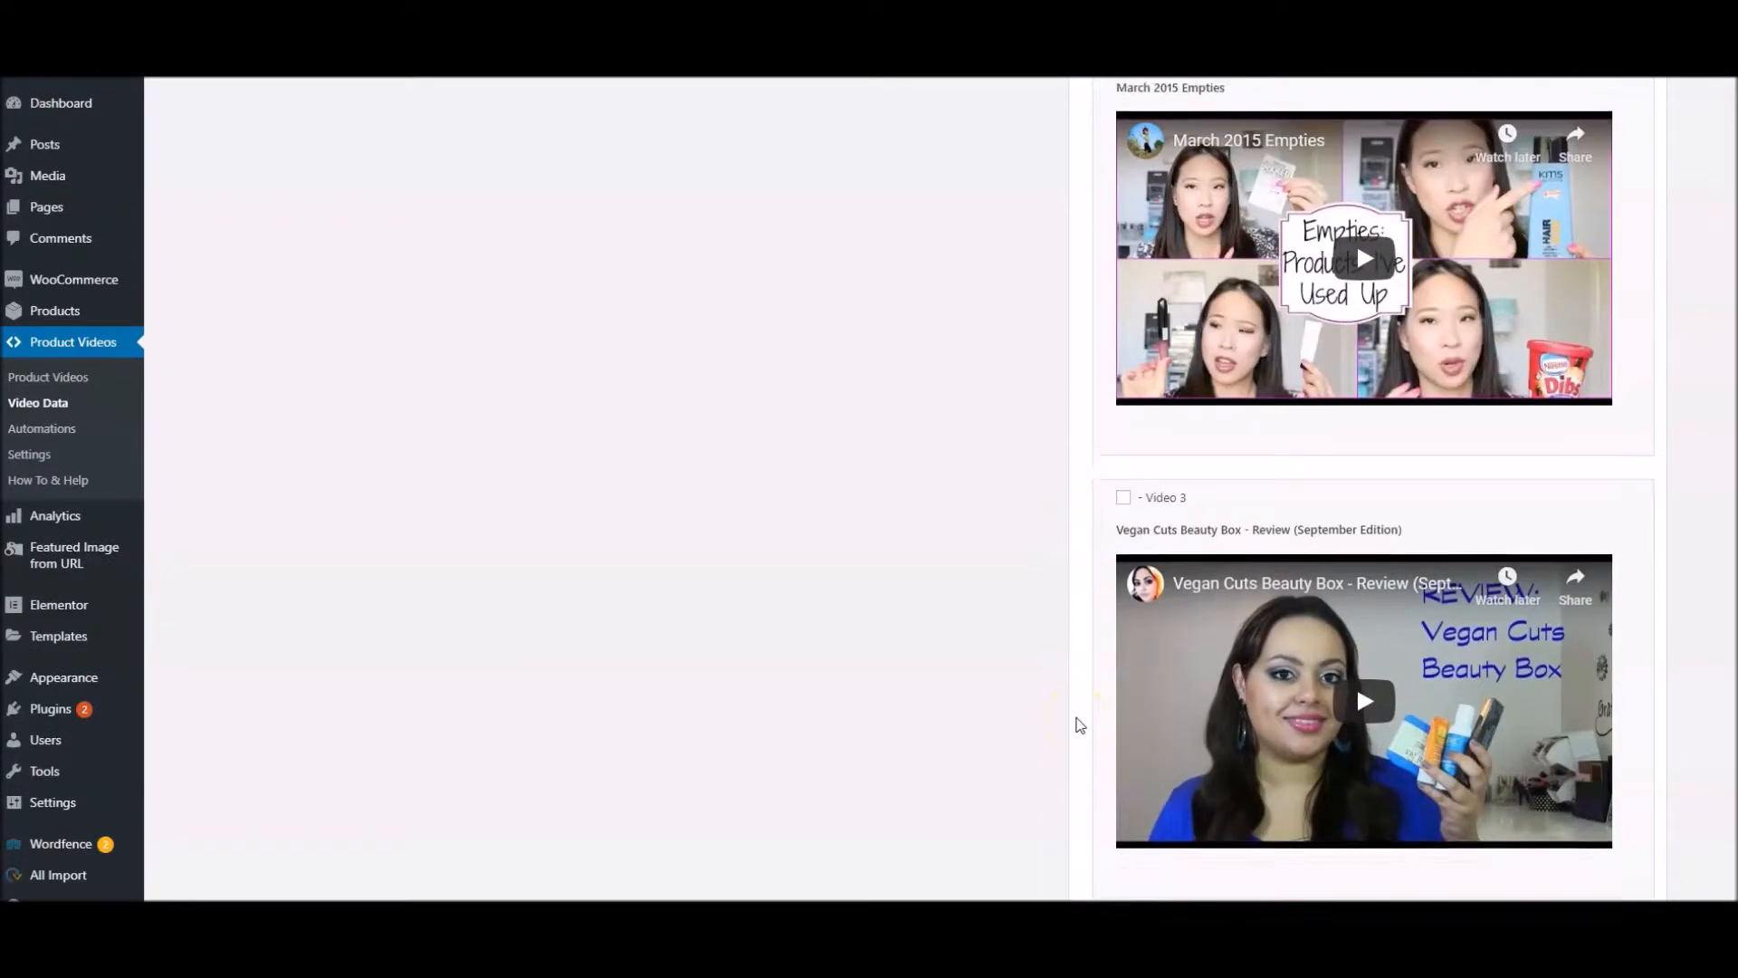
pyautogui.scroll(5, 1109, 432)
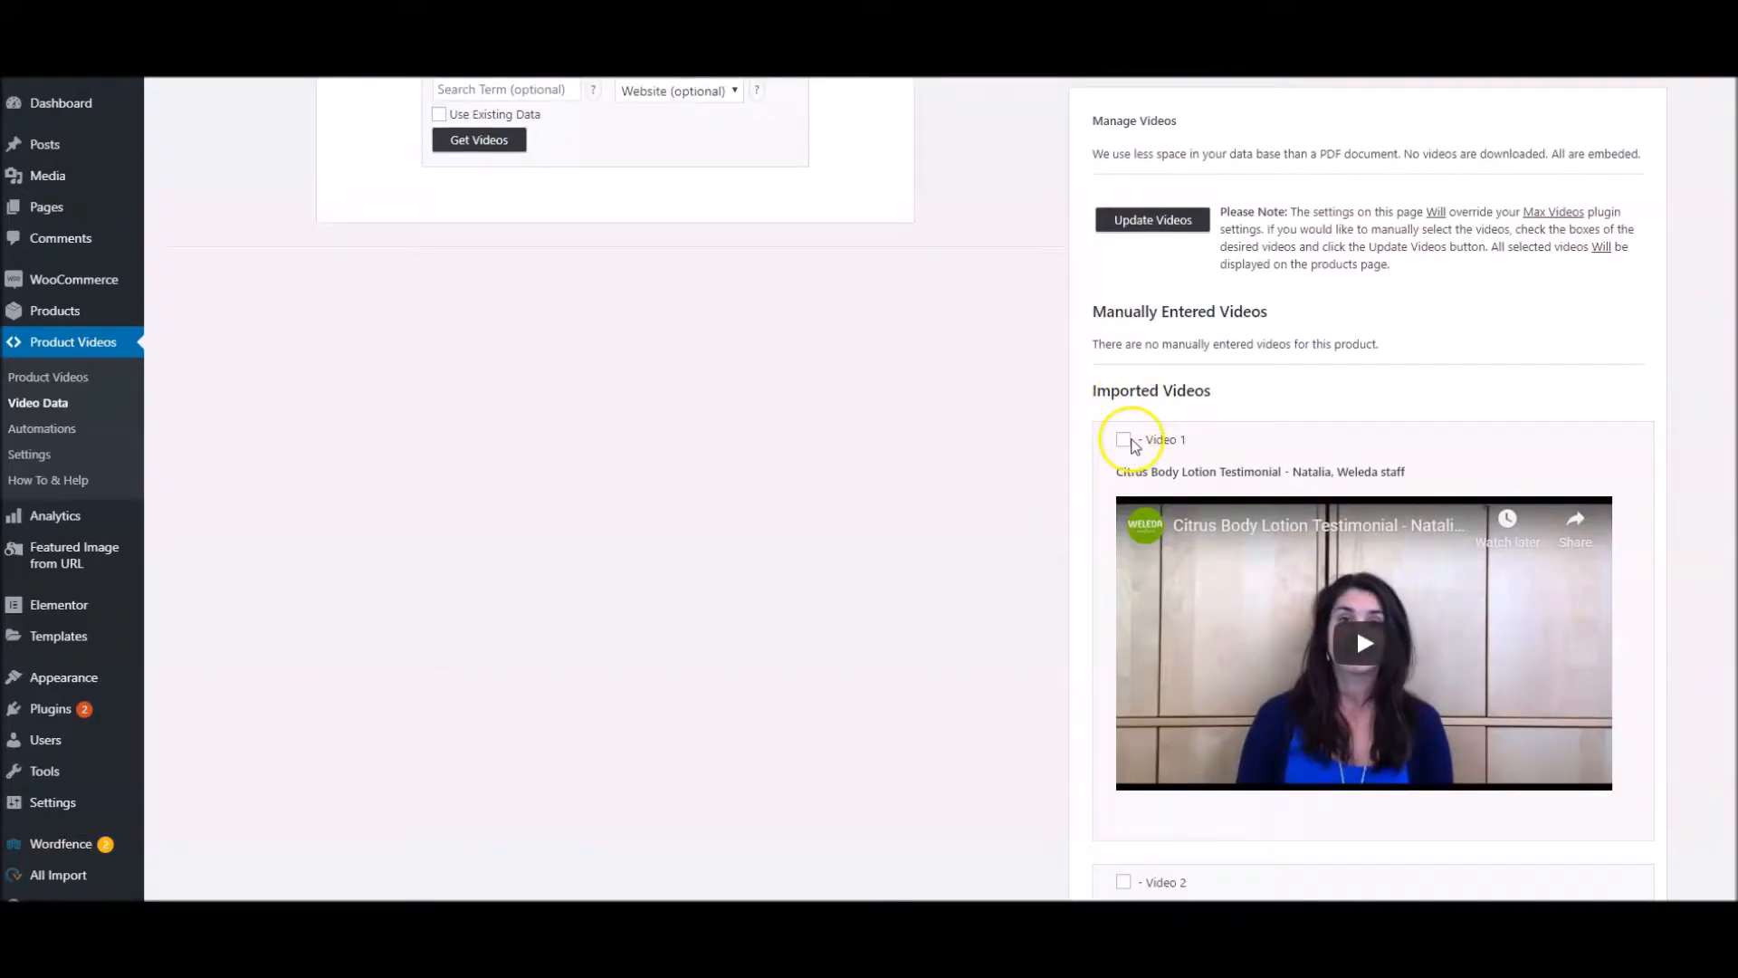
# Open the plugin settings and enter 1 as Max Number of Videos in the Video Display section
pyautogui.scroll(2, 1059, 493)
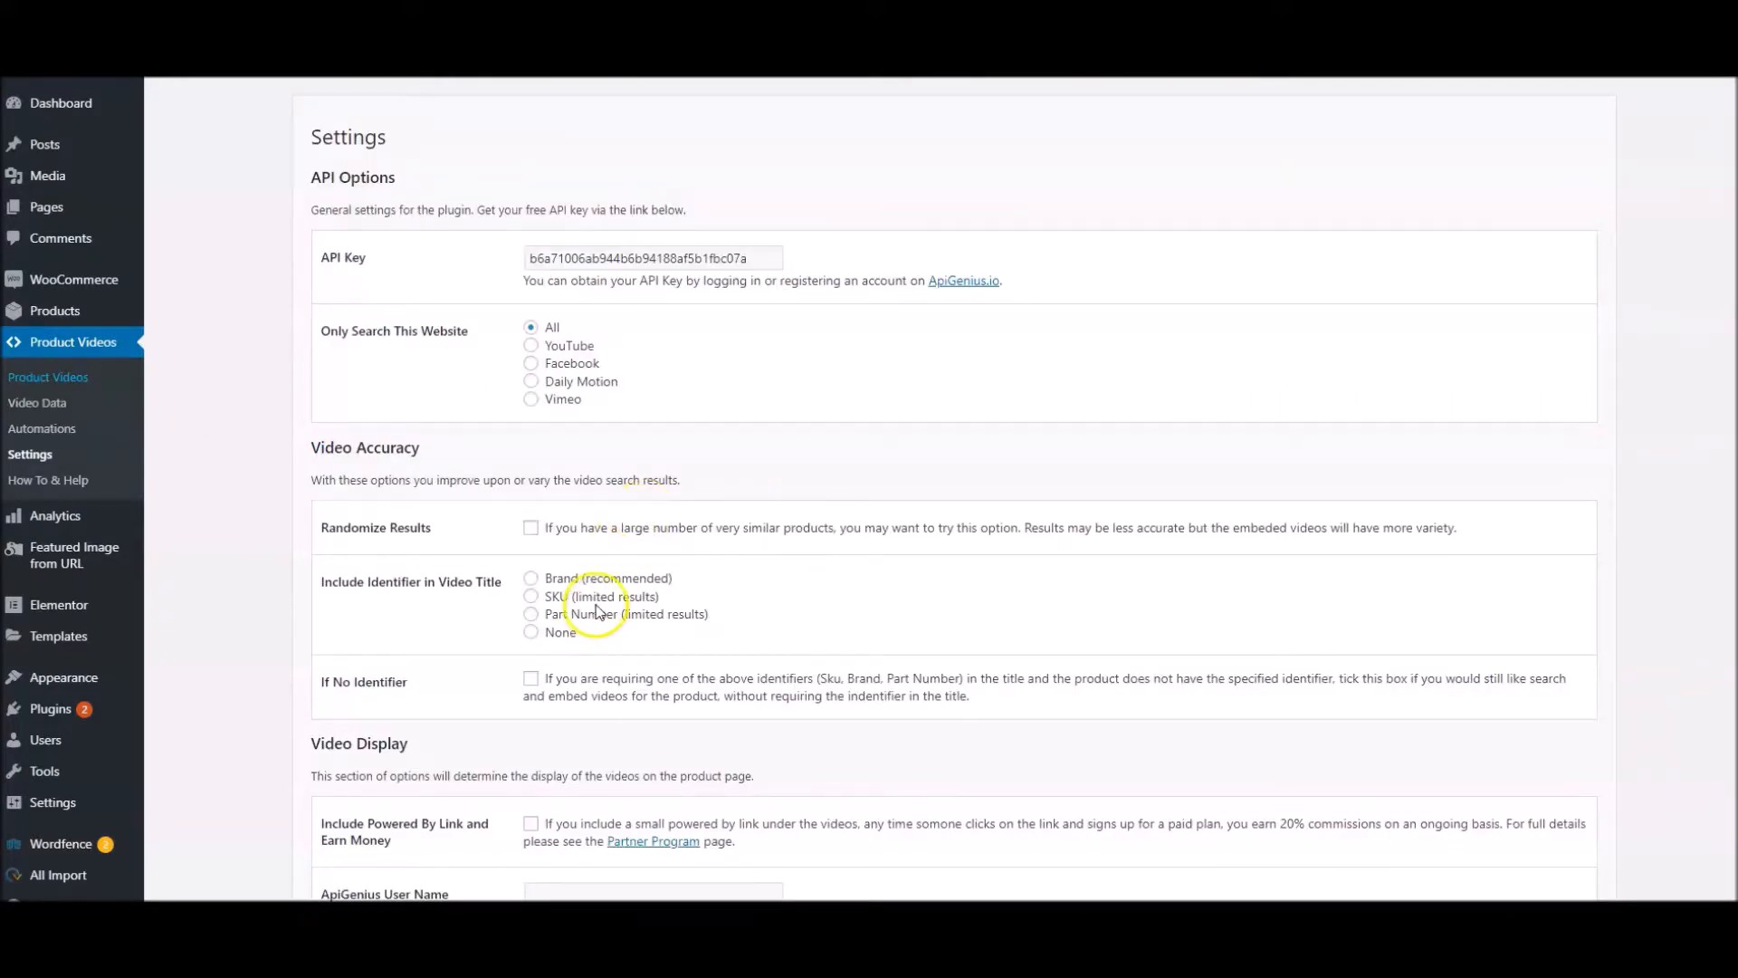
pyautogui.scroll(-4, 599, 612)
pyautogui.scroll(-1, 598, 614)
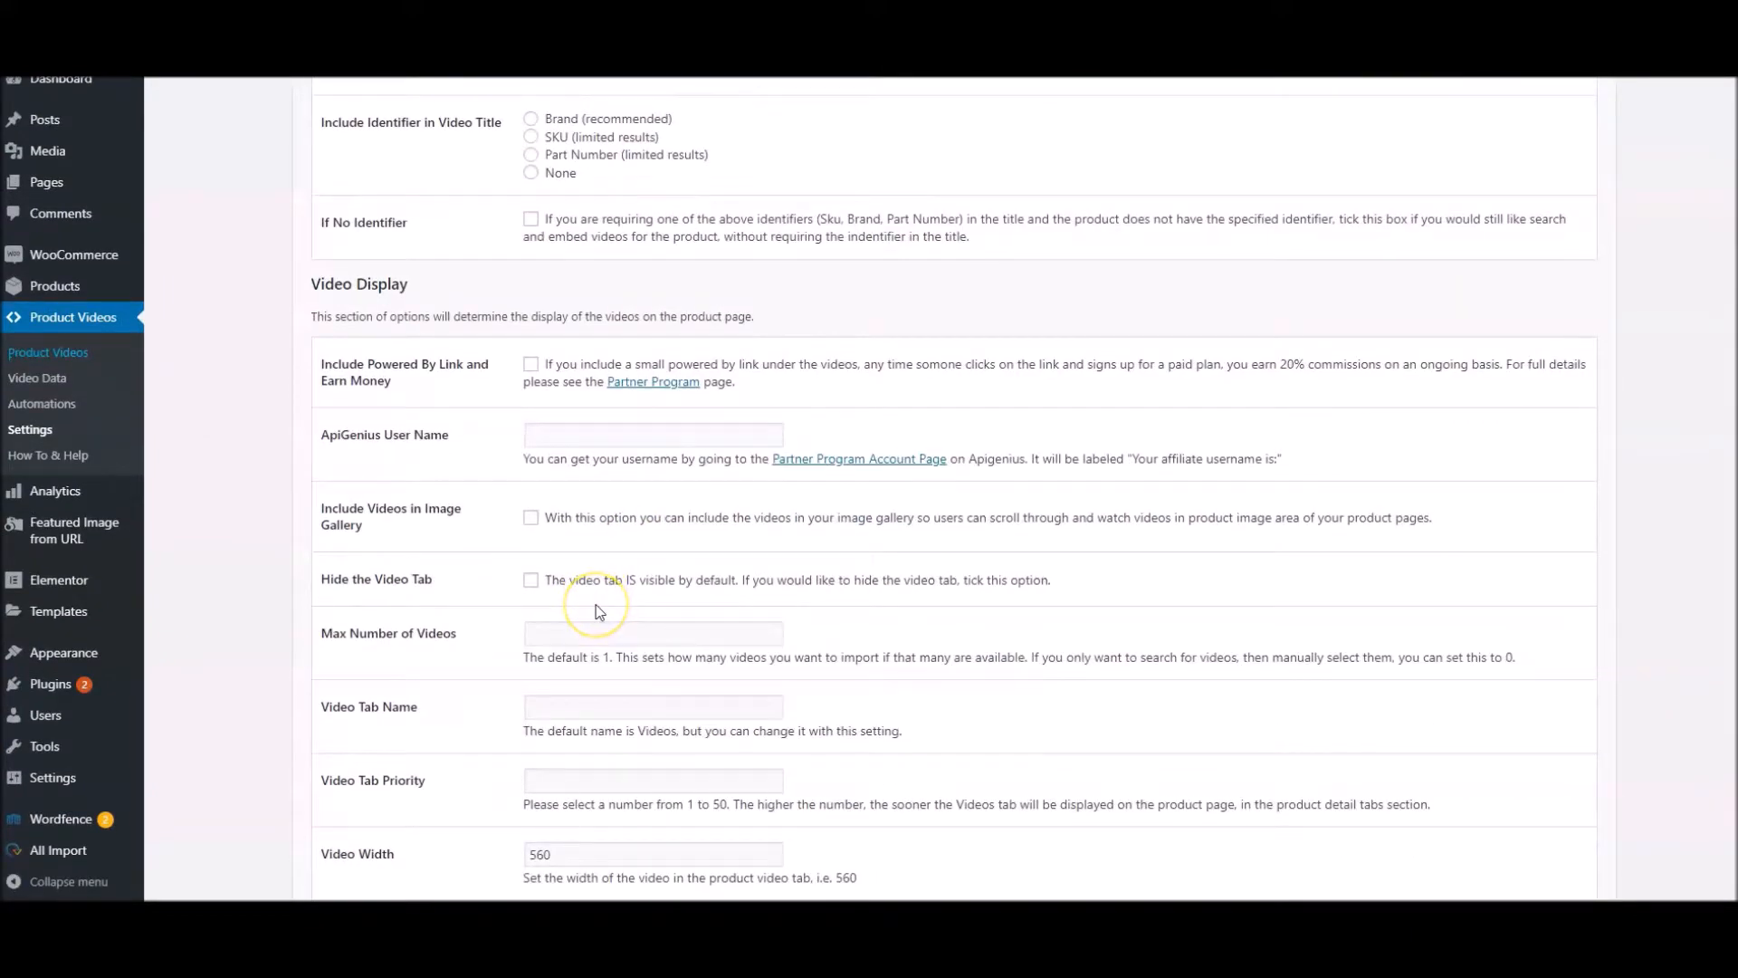
pyautogui.click(578, 632)
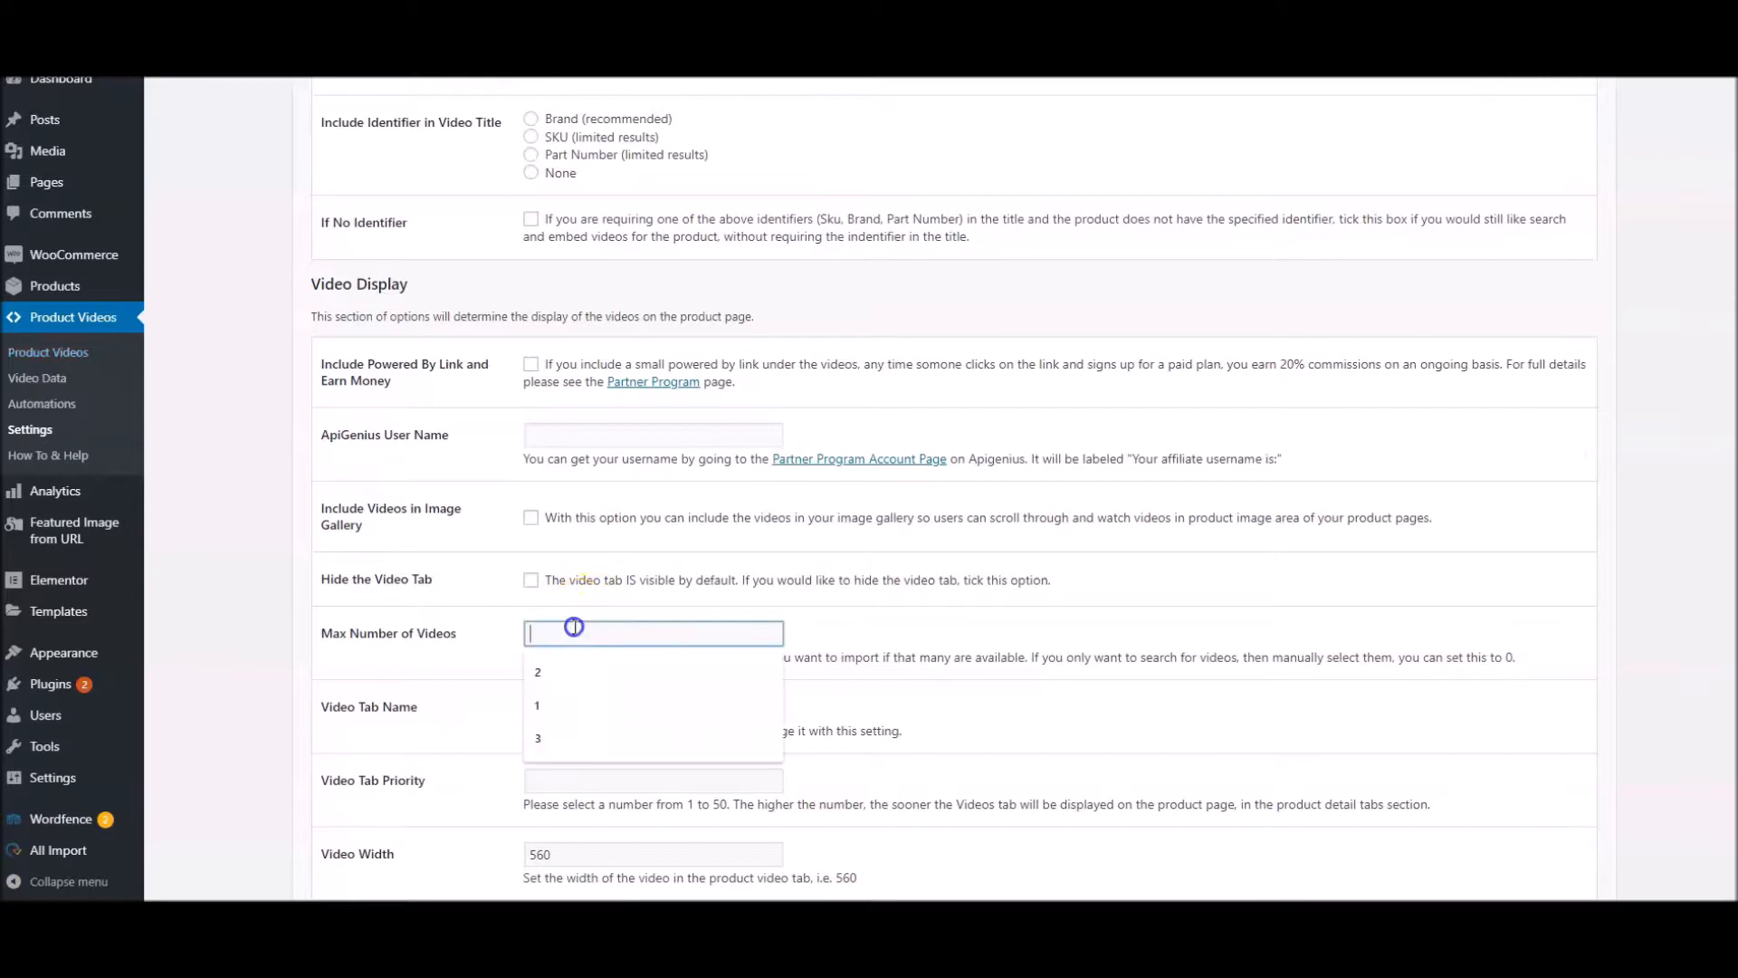
pyautogui.click(571, 716)
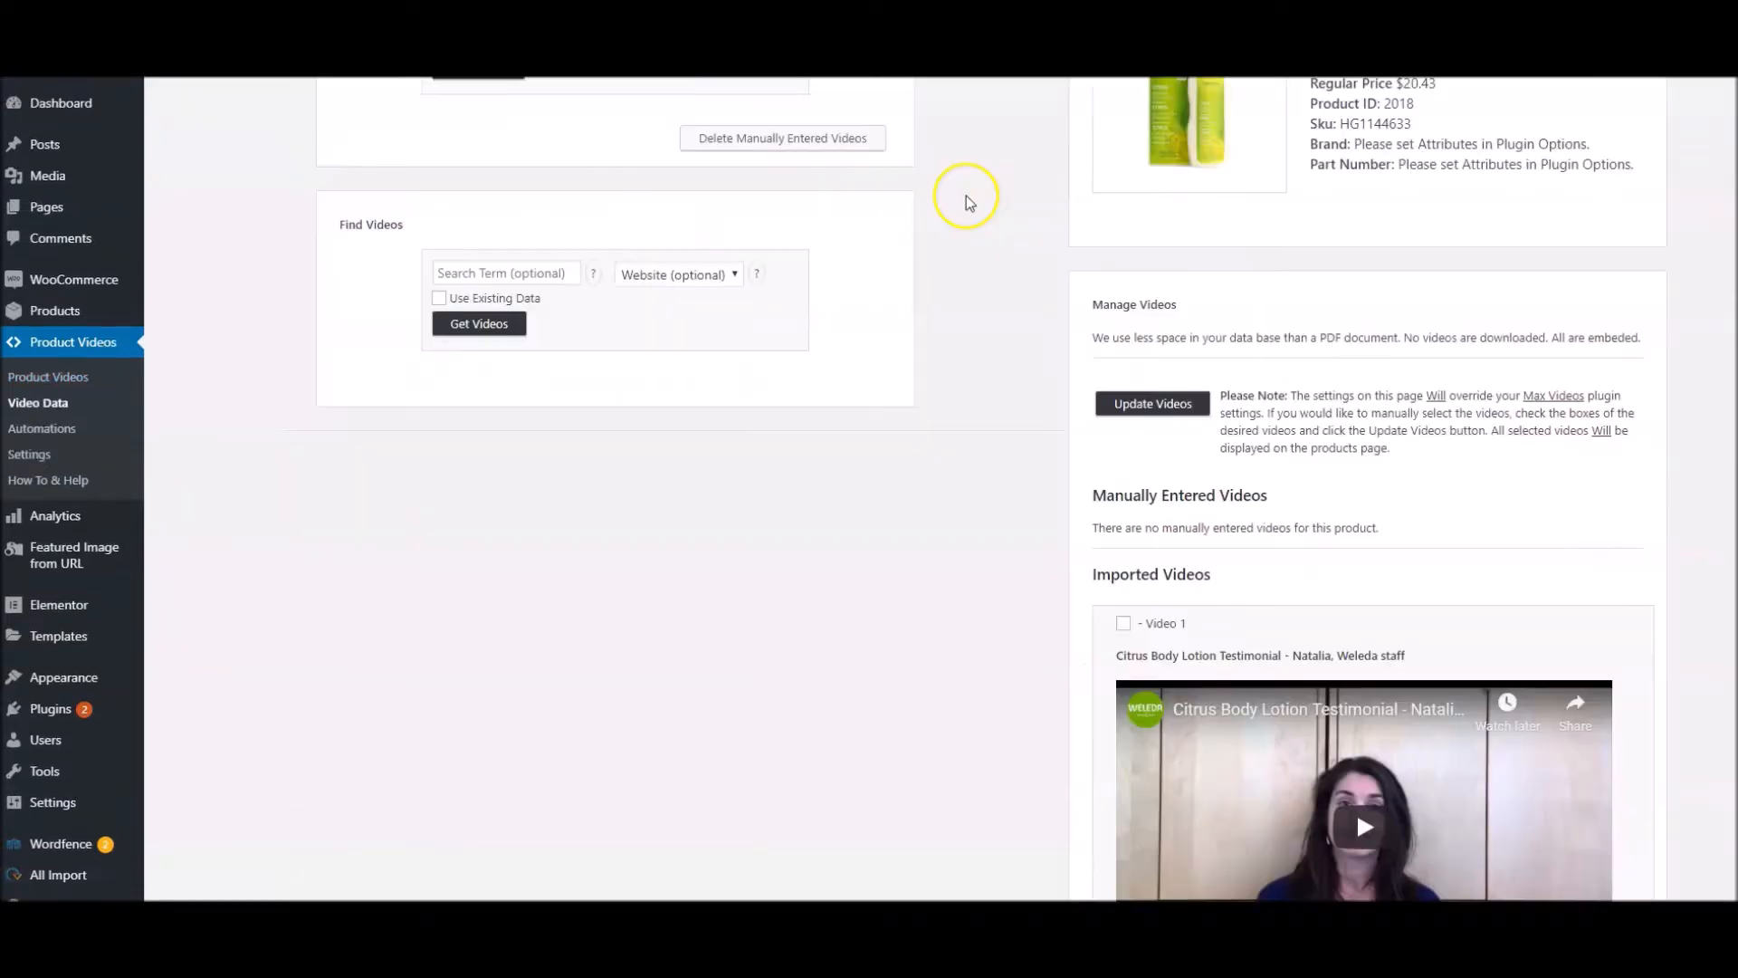
# Go back to the Weleda lotion's video data and review which imported videos are selected before updating
pyautogui.scroll(-7, 965, 196)
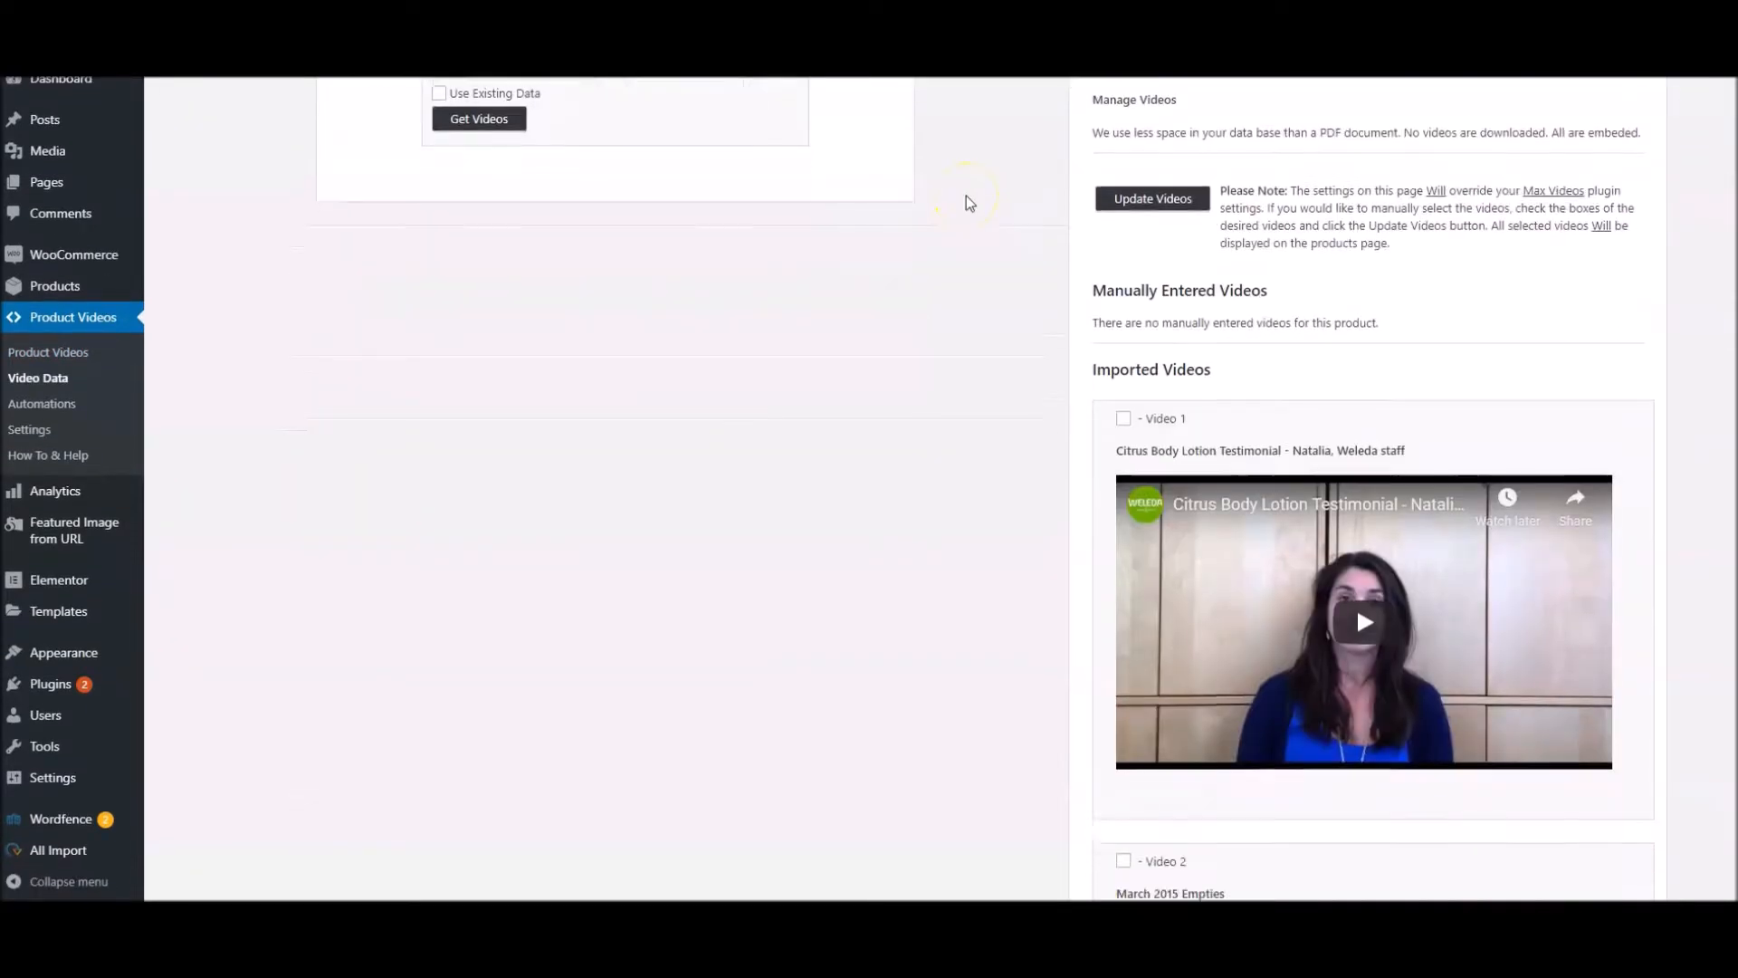
pyautogui.scroll(-13, 966, 195)
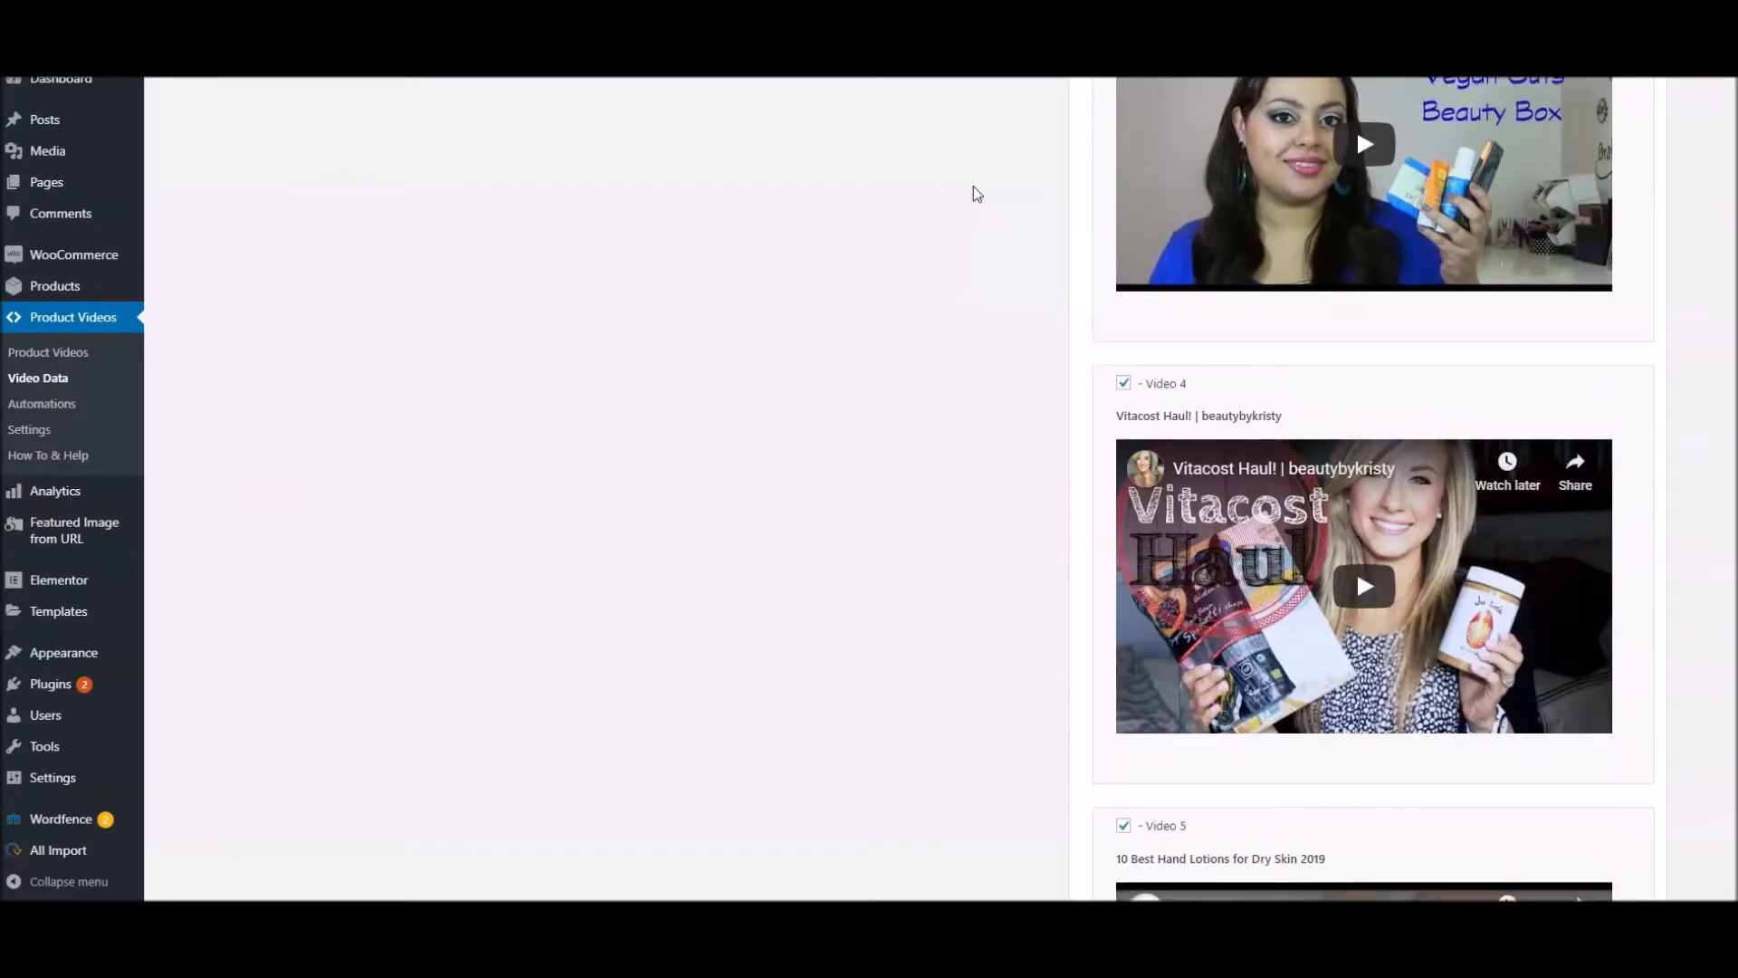
pyautogui.click(1124, 114)
pyautogui.scroll(-3, 1145, 318)
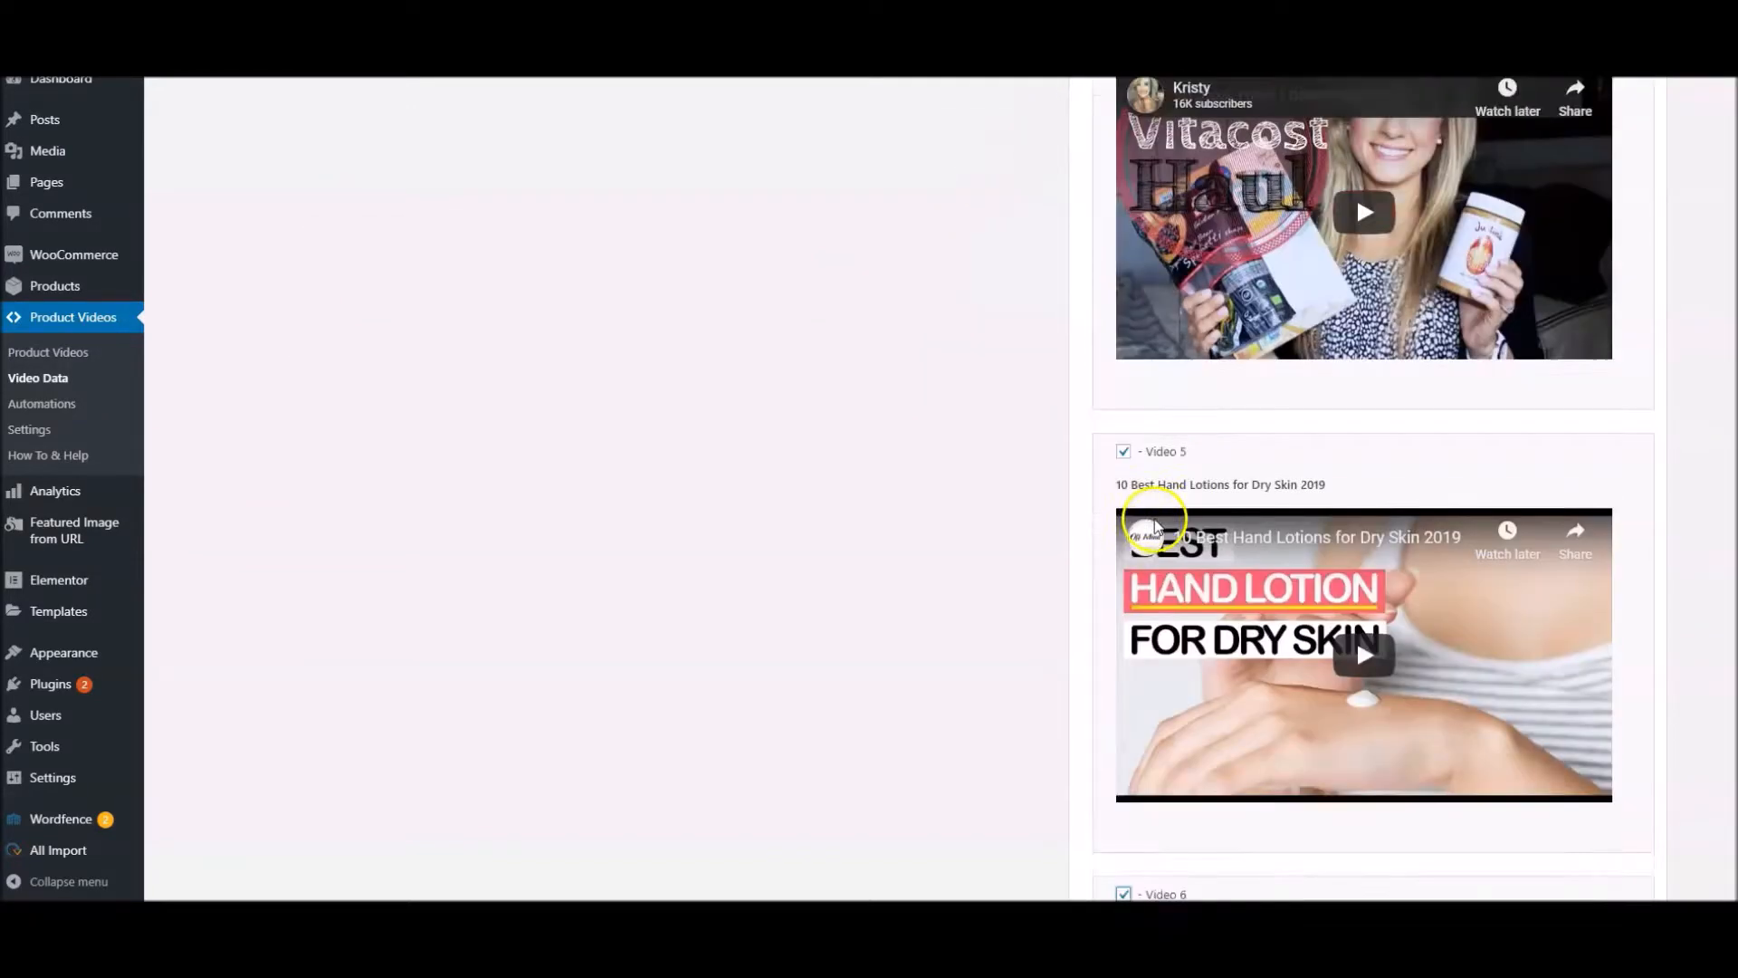
pyautogui.scroll(8, 924, 505)
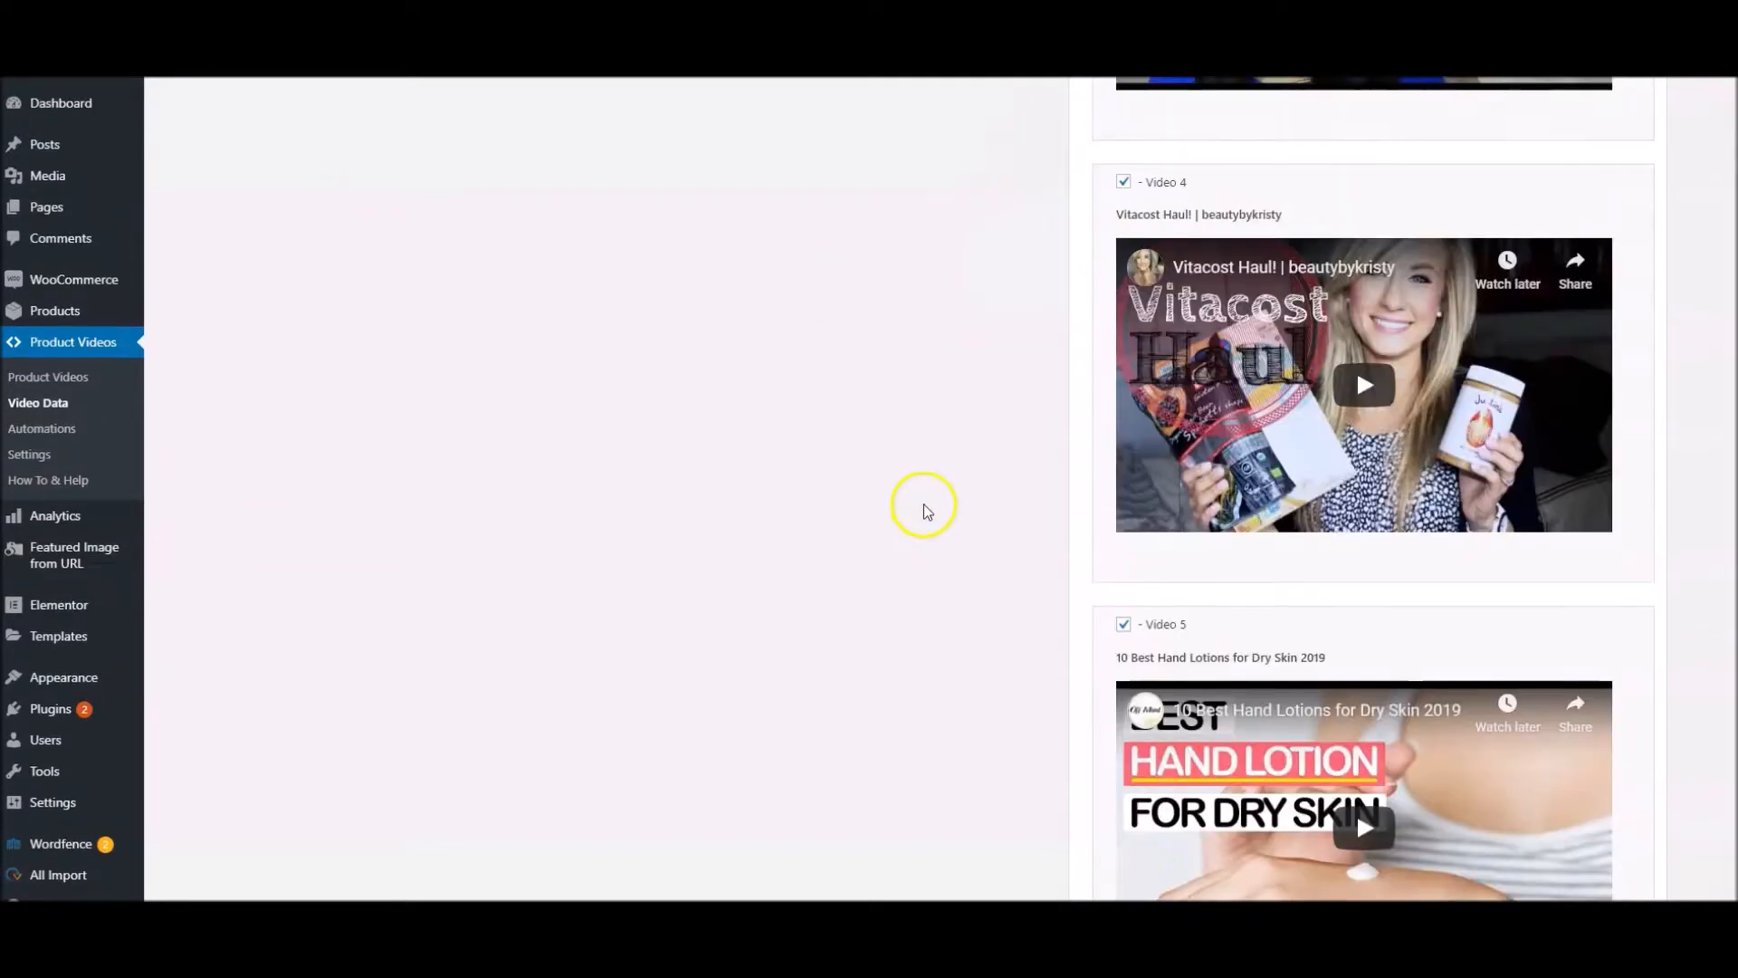
pyautogui.scroll(5, 935, 494)
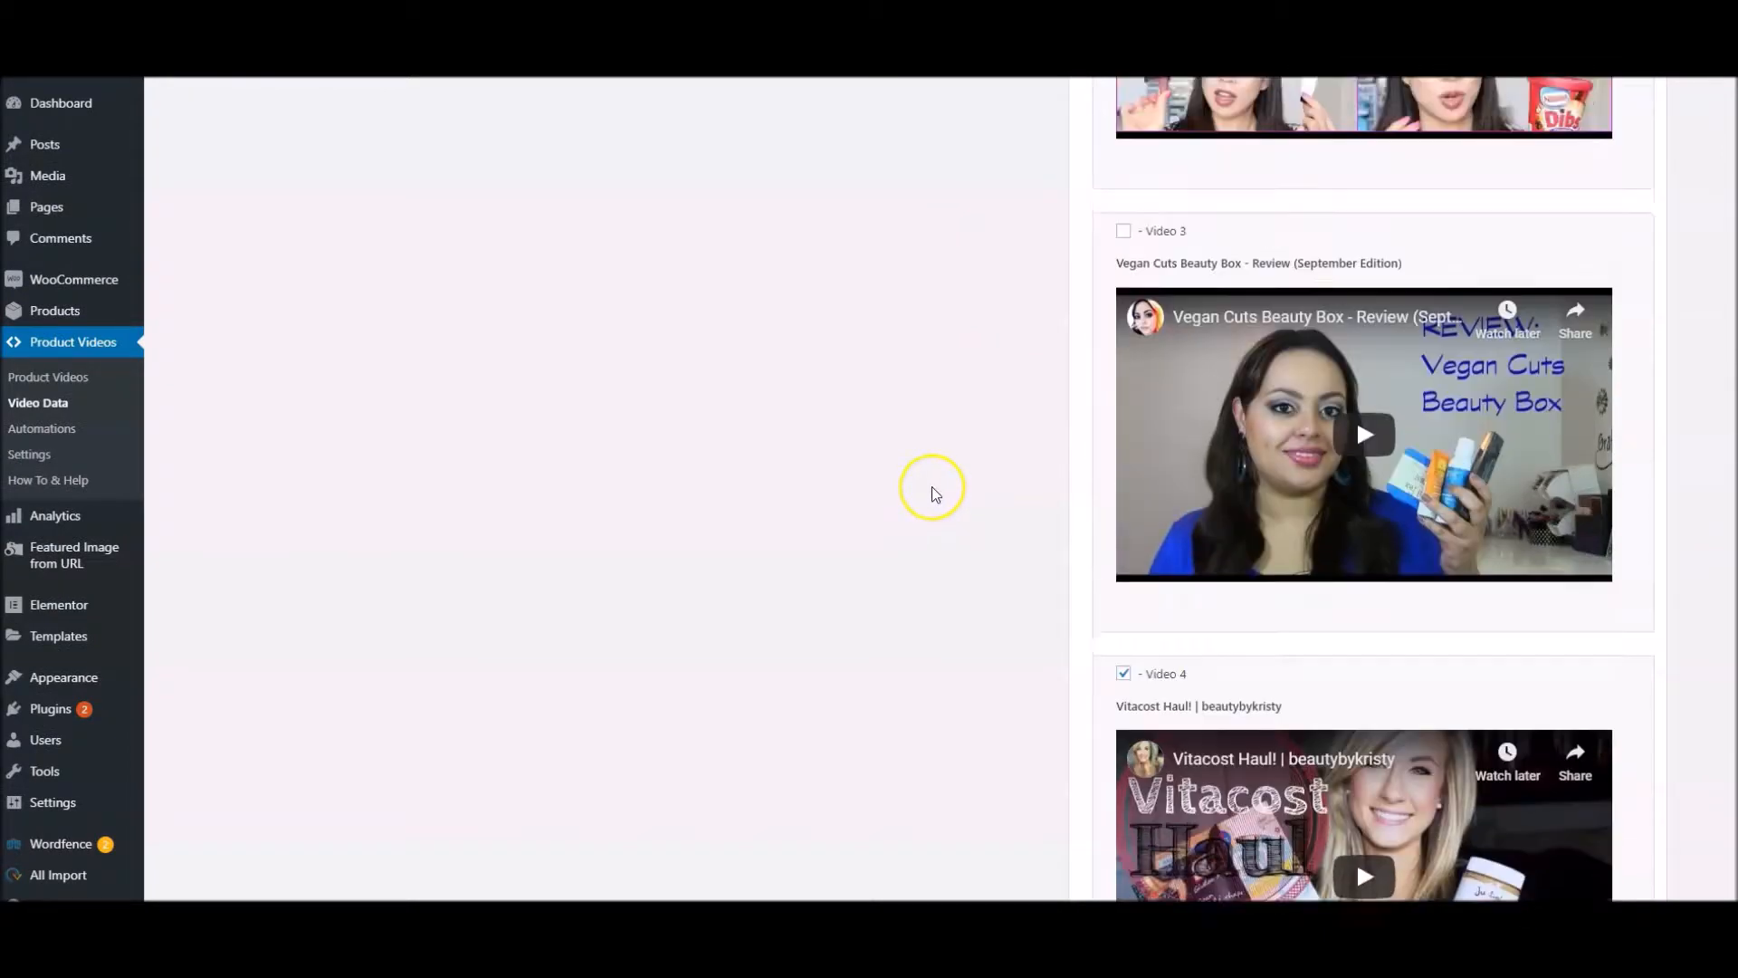
pyautogui.scroll(3, 935, 494)
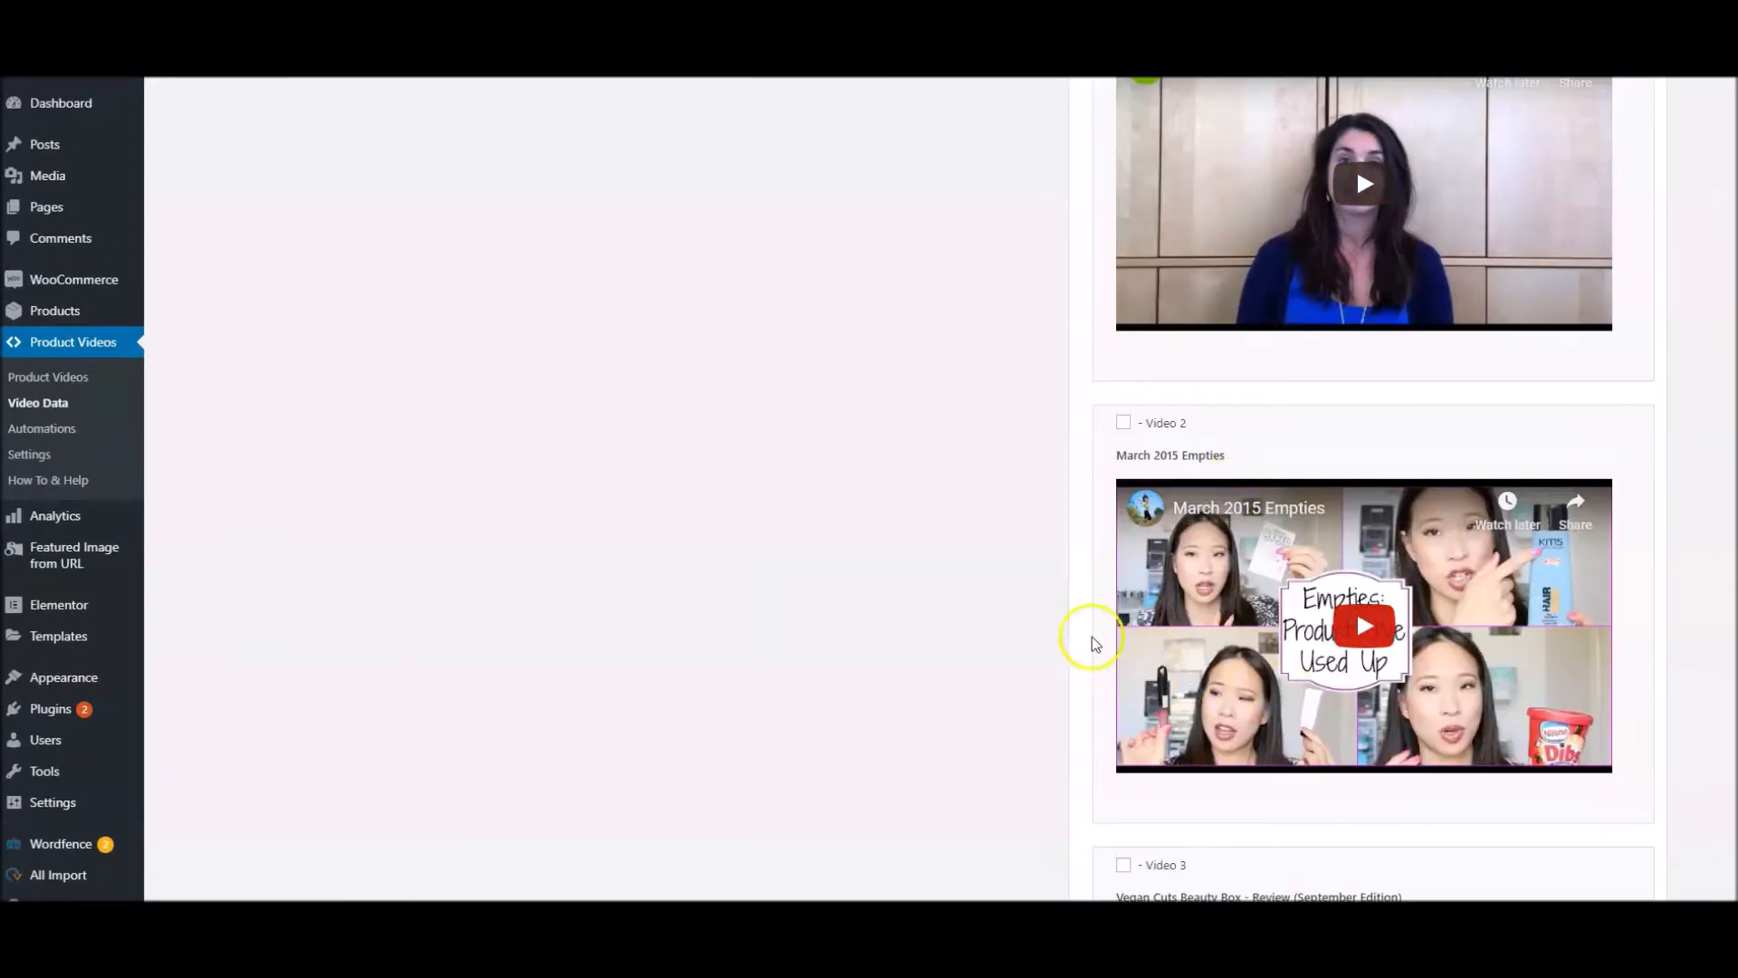
pyautogui.scroll(7, 1069, 634)
pyautogui.scroll(4, 1043, 638)
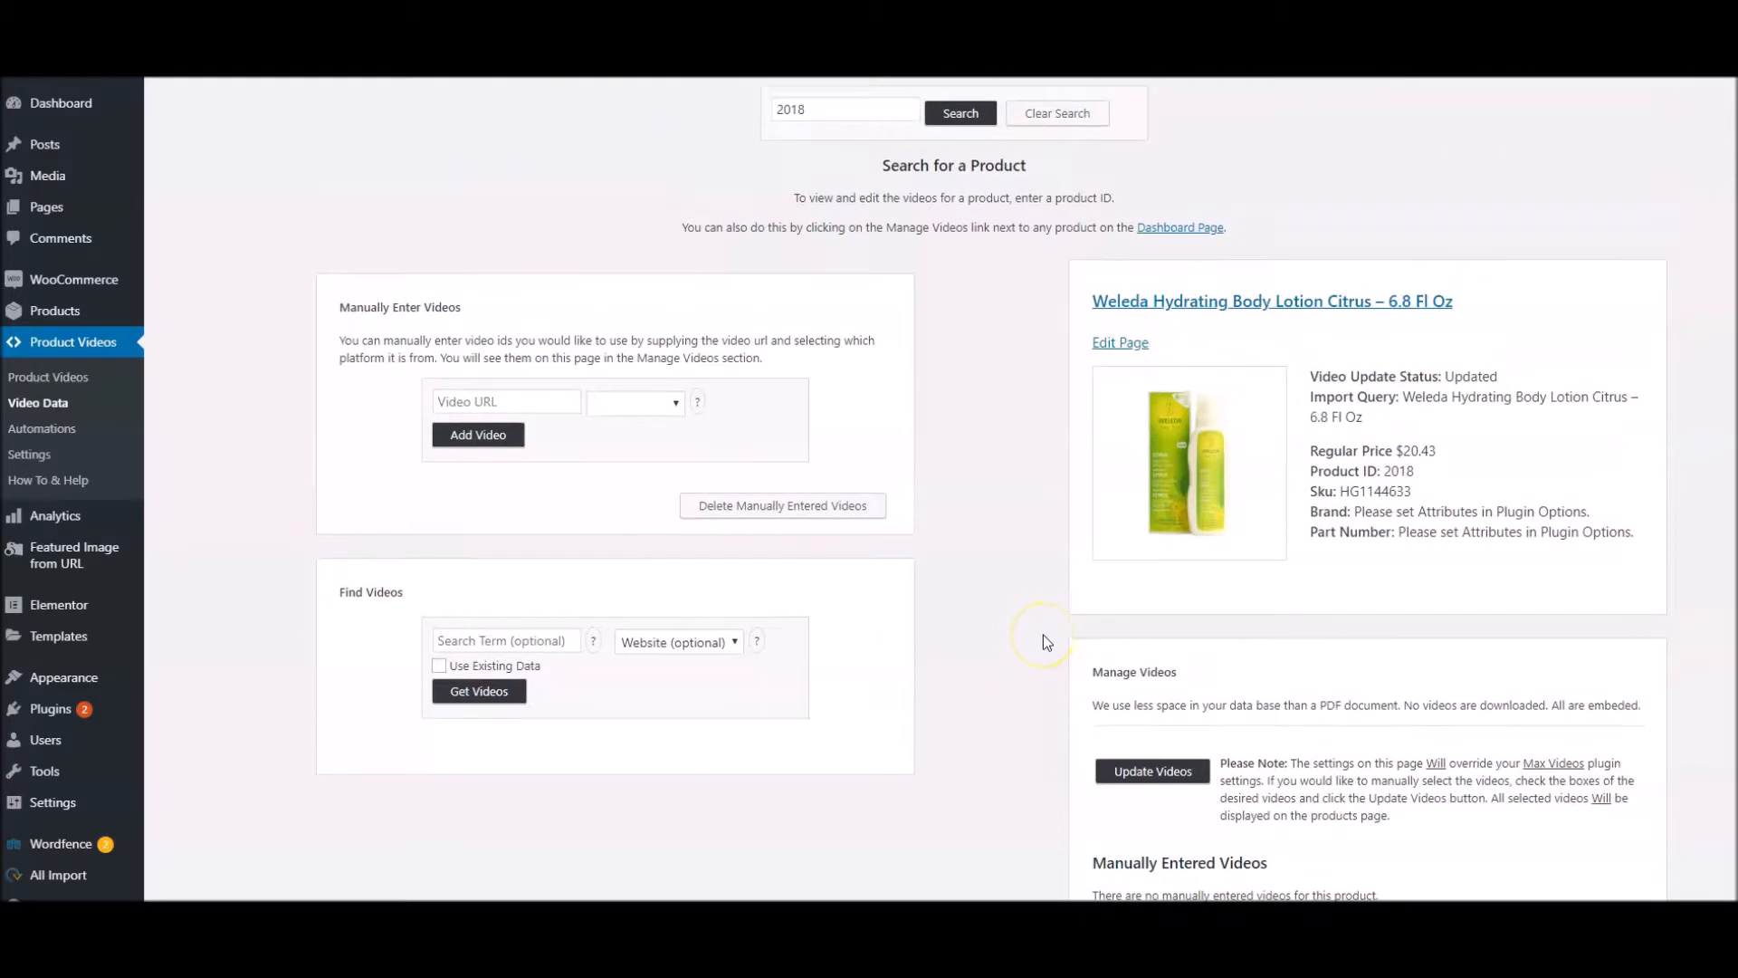
# Update the Weleda lotion's selected videos and check the Videos section of its store page
pyautogui.click(1158, 776)
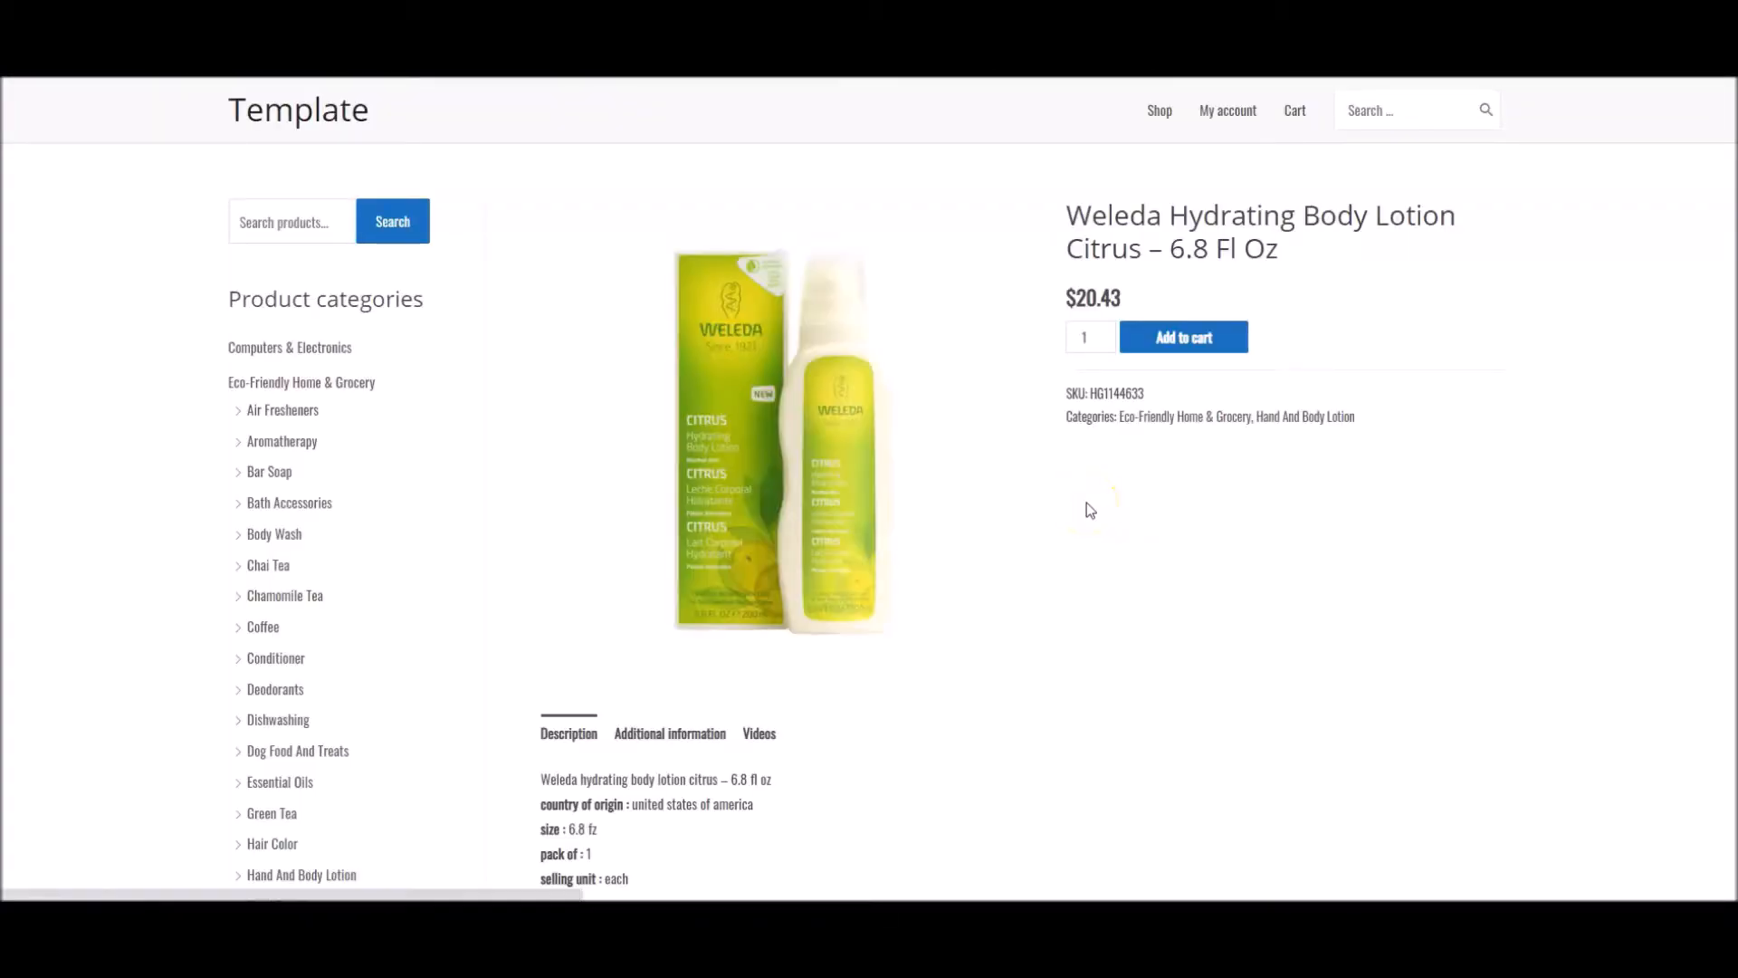
pyautogui.click(757, 733)
pyautogui.scroll(-6, 1150, 648)
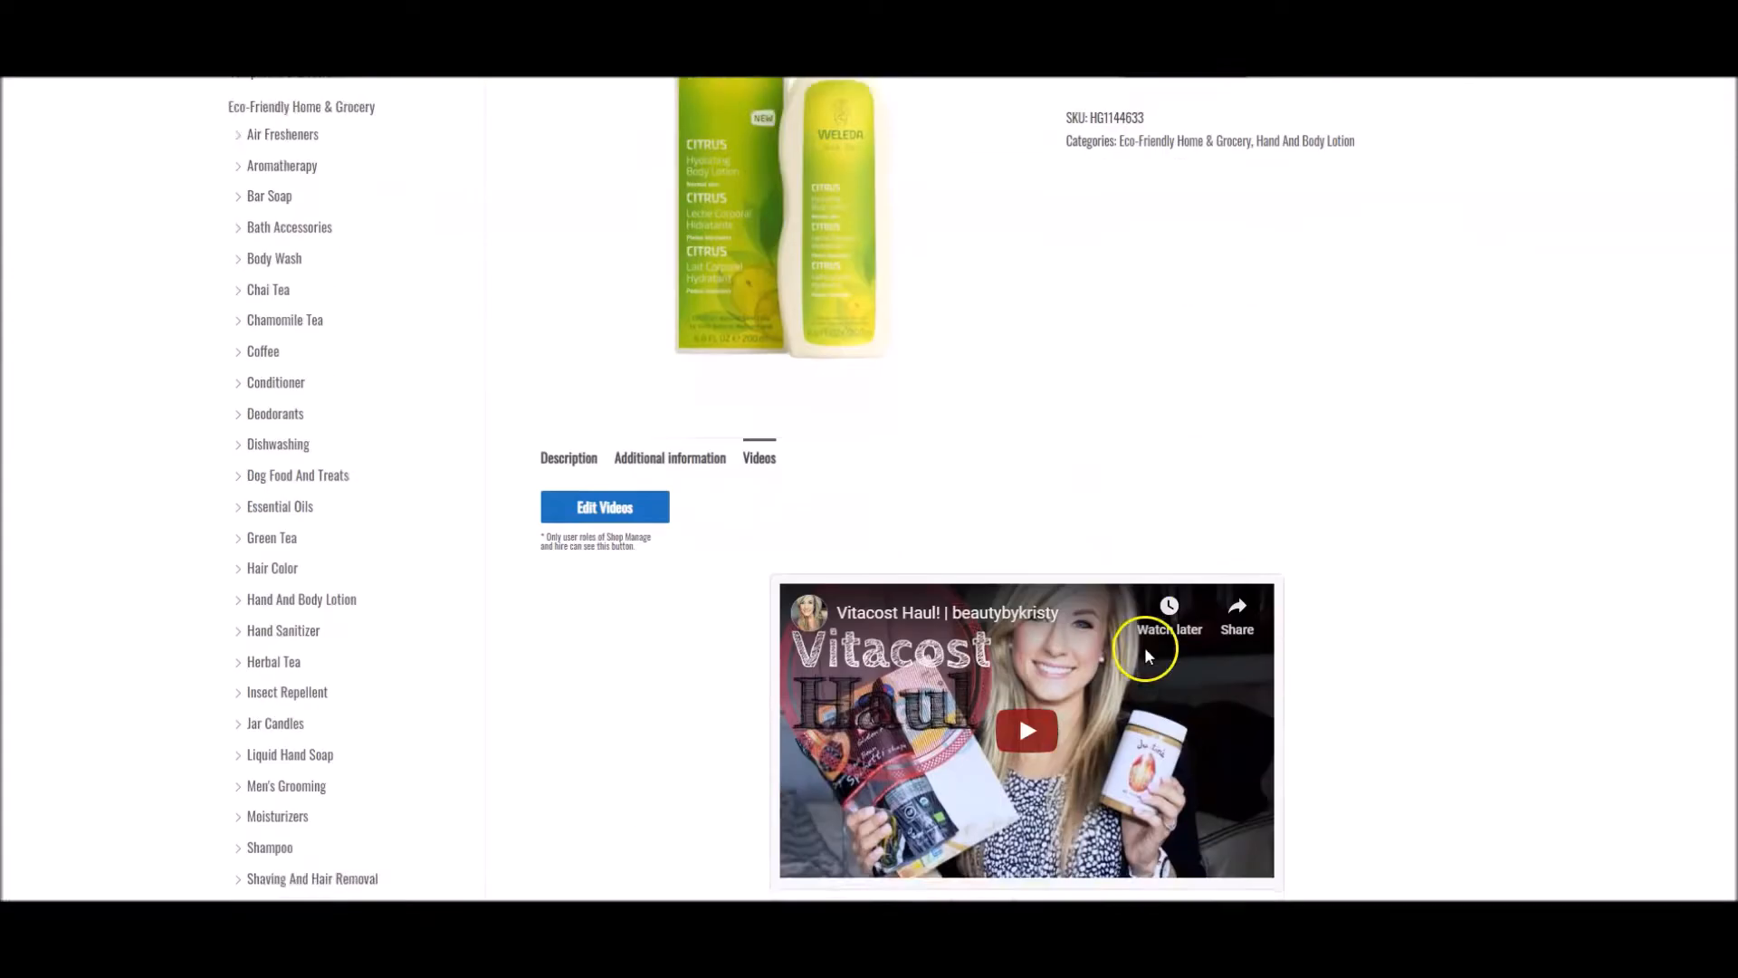
pyautogui.scroll(-7, 1161, 649)
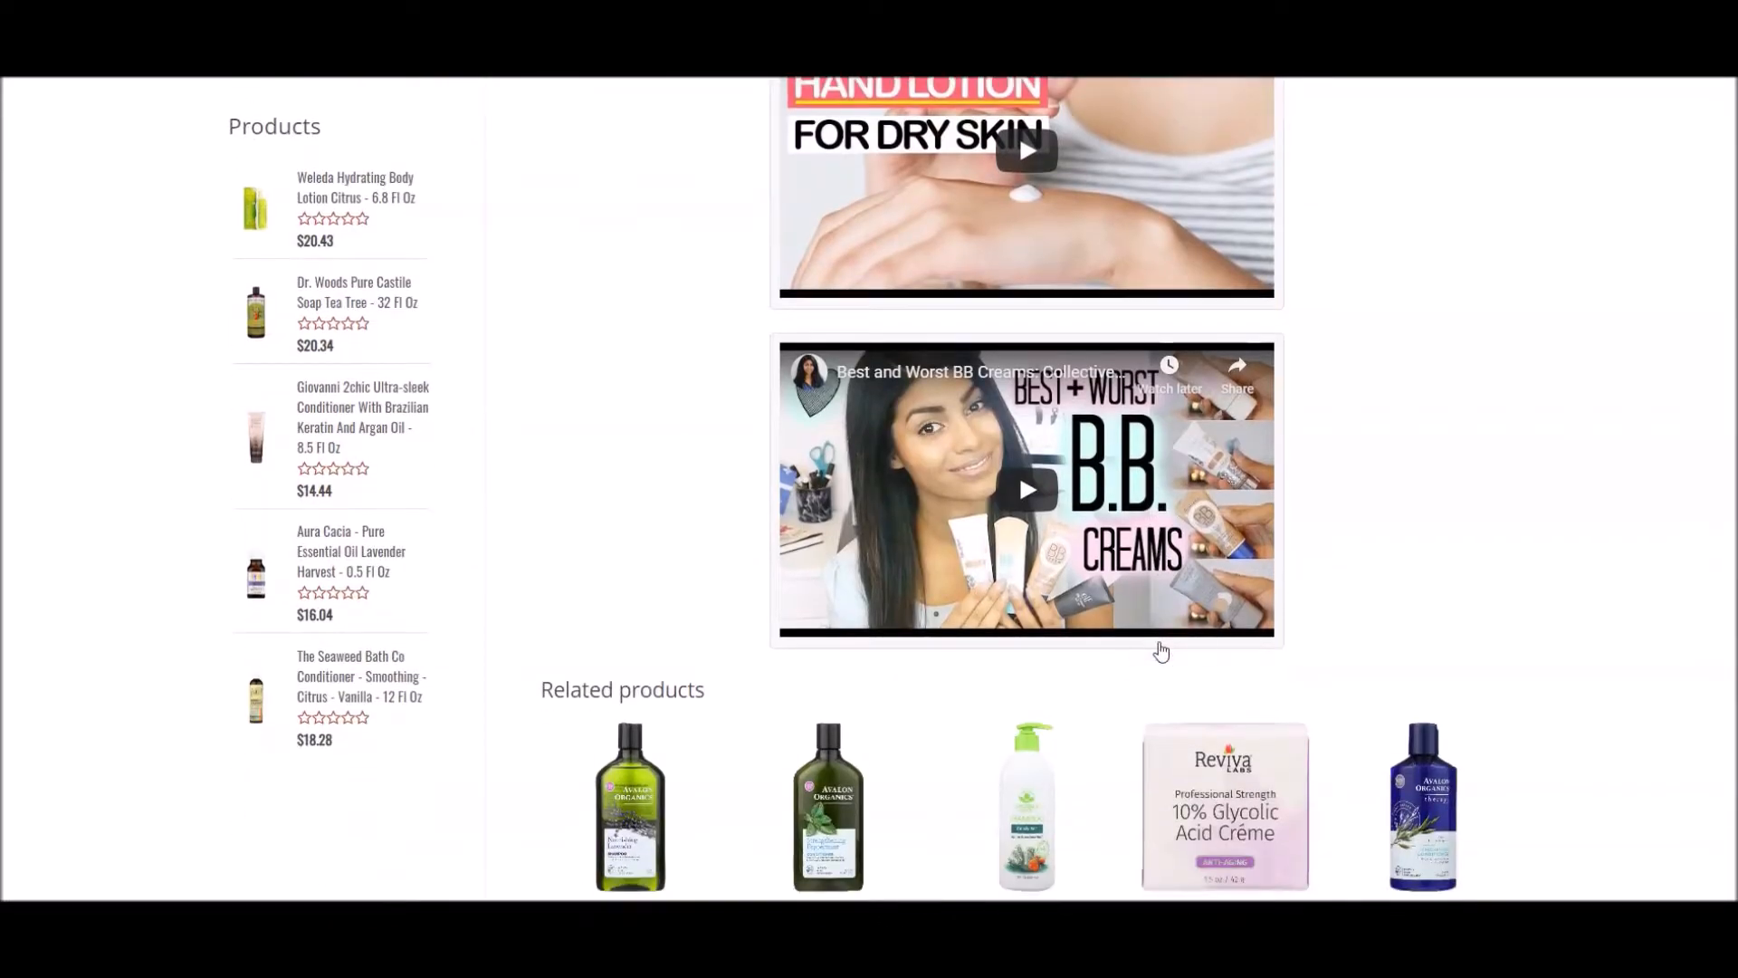
pyautogui.scroll(13, 1156, 670)
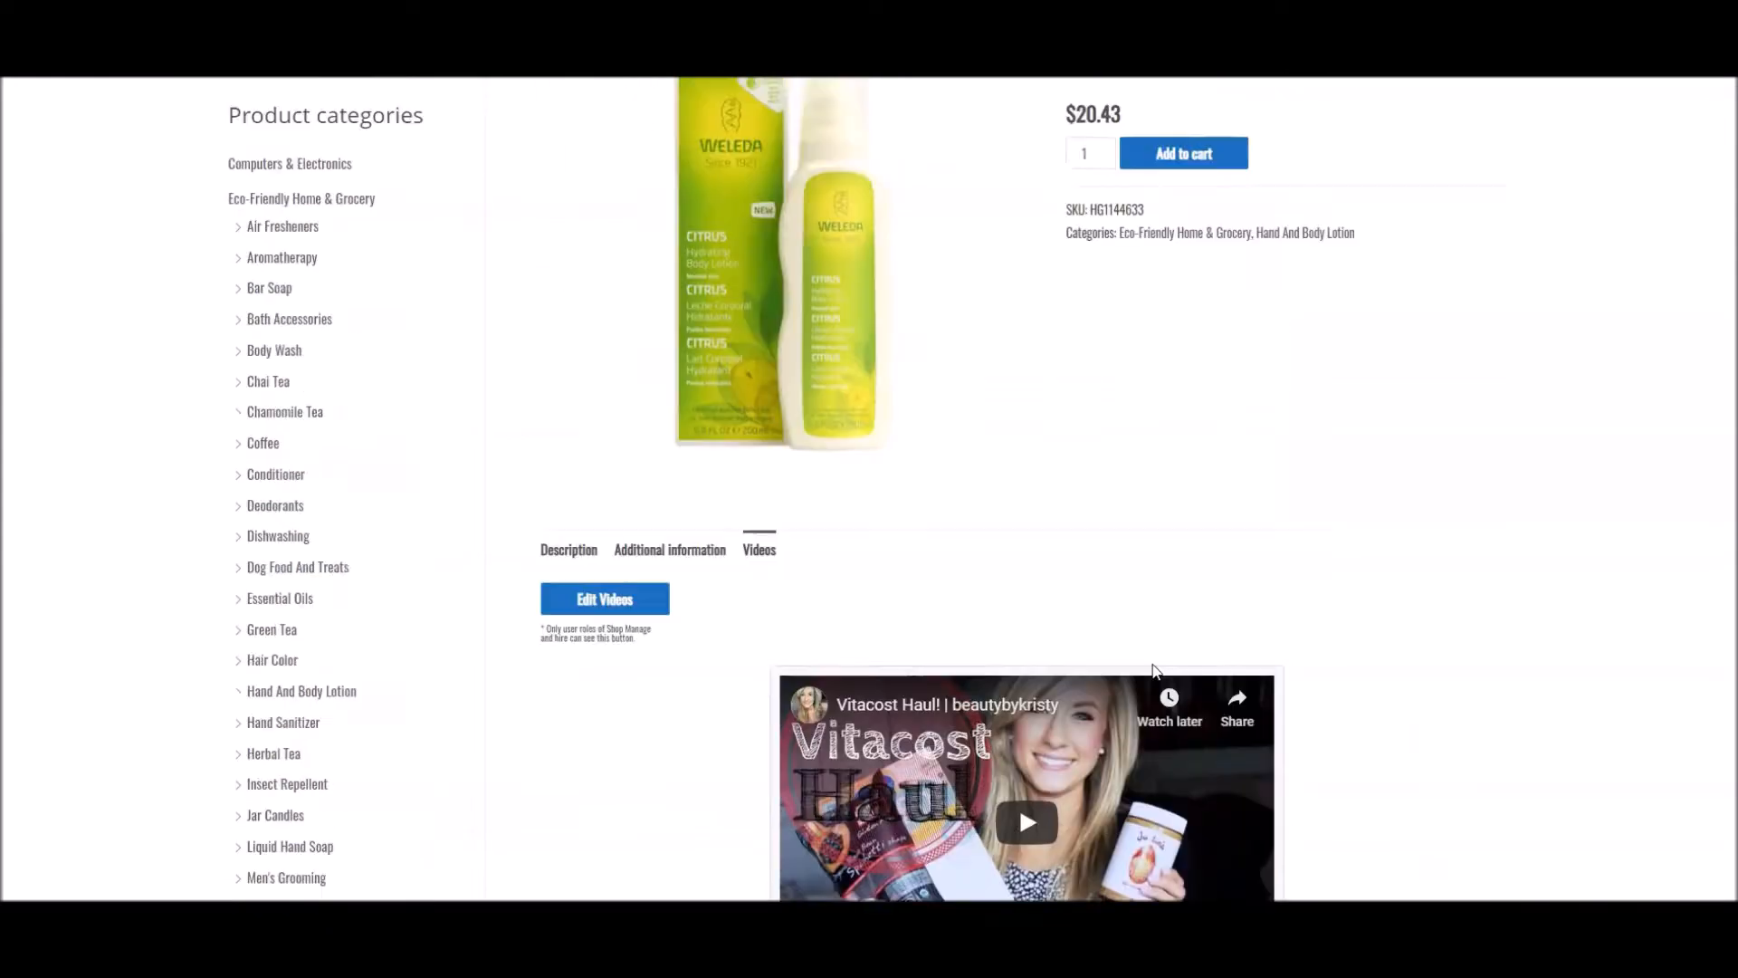
pyautogui.scroll(-1, 1155, 671)
# Return to the Weleda lotion's video data and get videos using the search term "Weleda Hydrating Body Lotion"
pyautogui.click(593, 690)
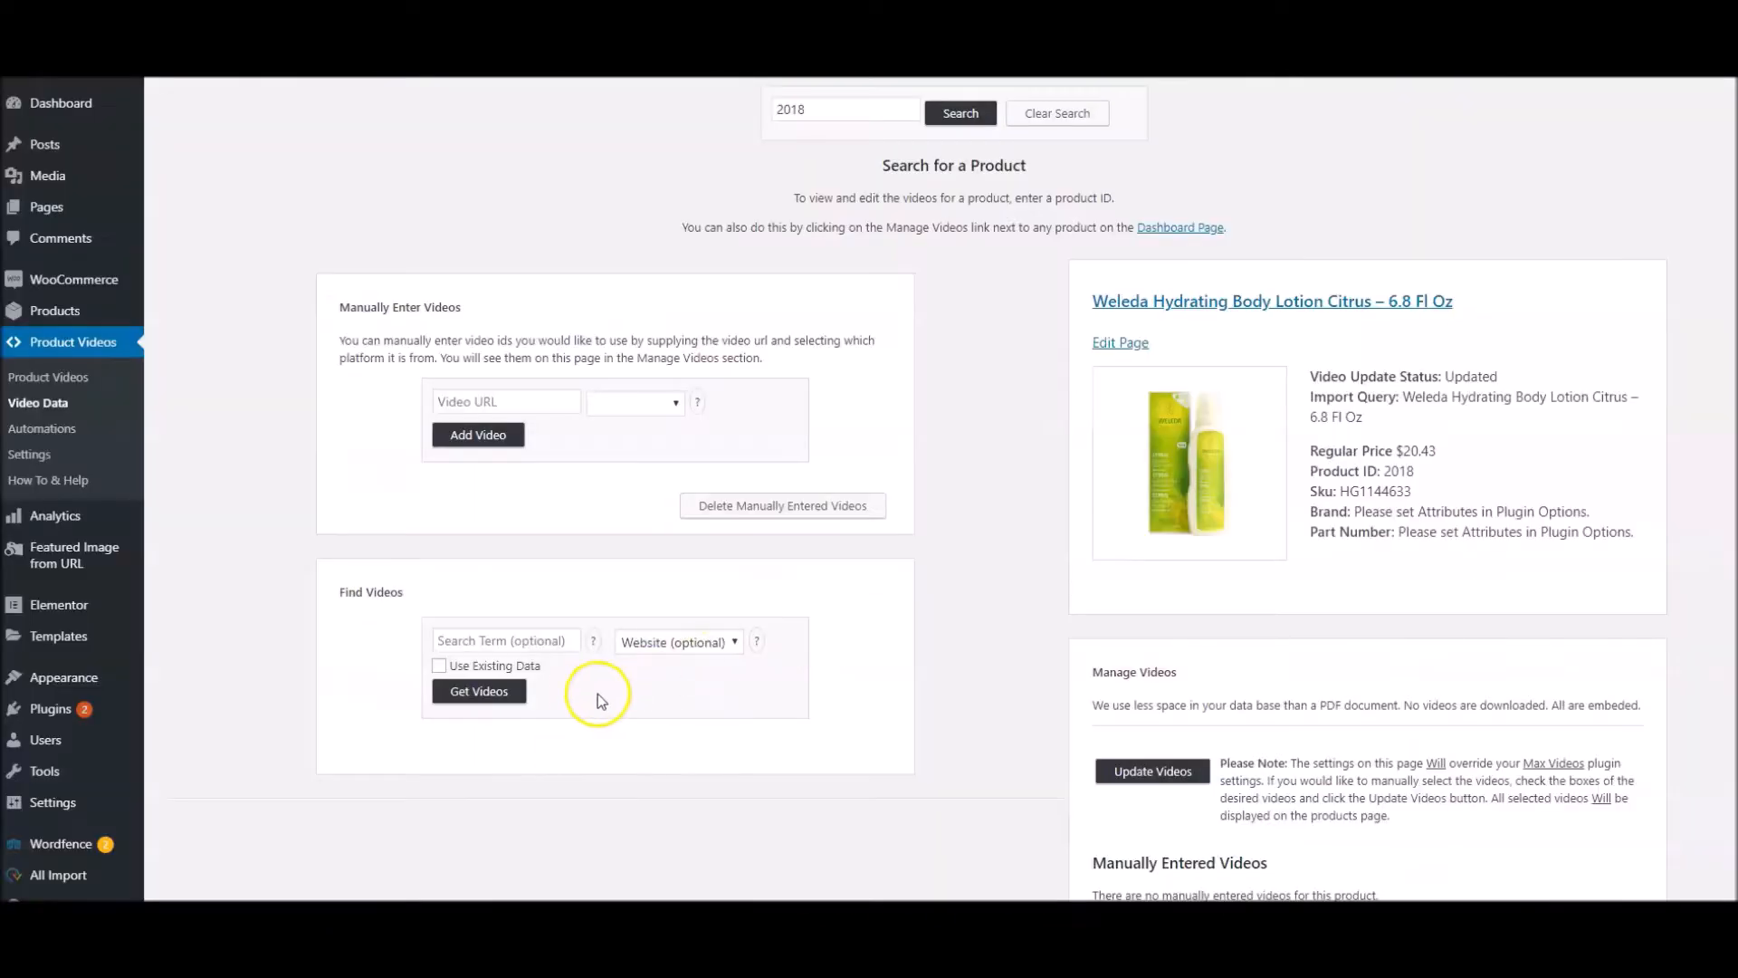
pyautogui.scroll(-2, 507, 621)
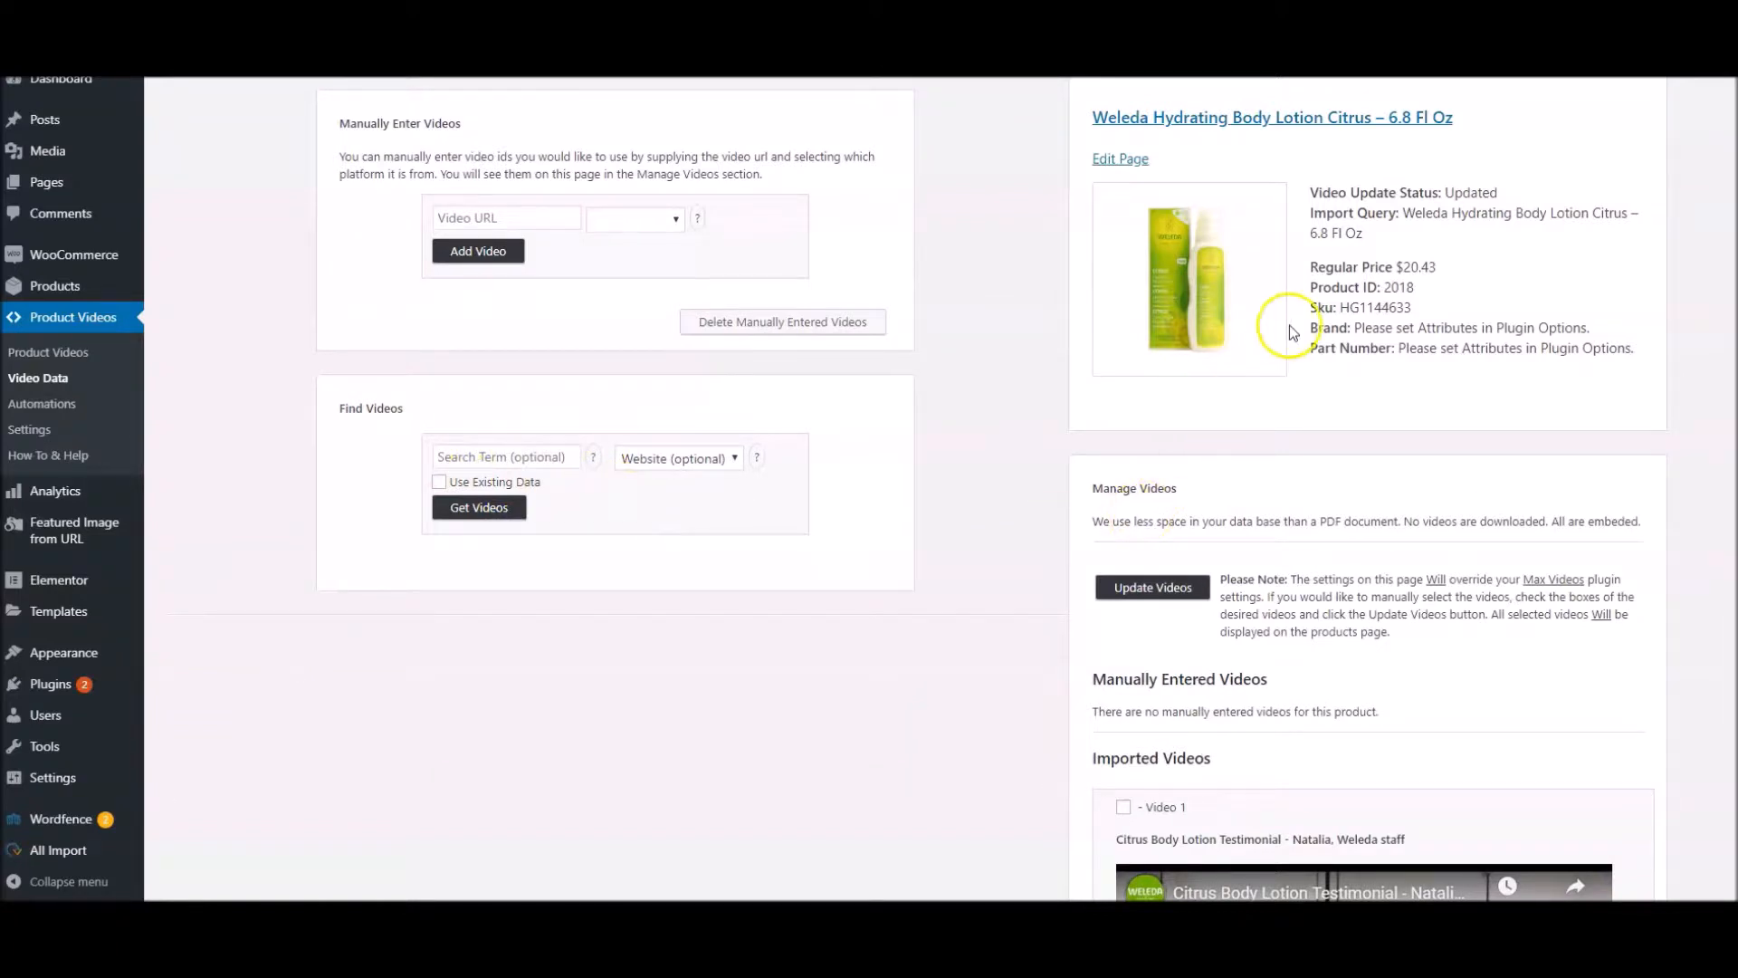
pyautogui.scroll(1, 1289, 328)
pyautogui.moveTo(1077, 217); pyautogui.dragTo(1307, 208)
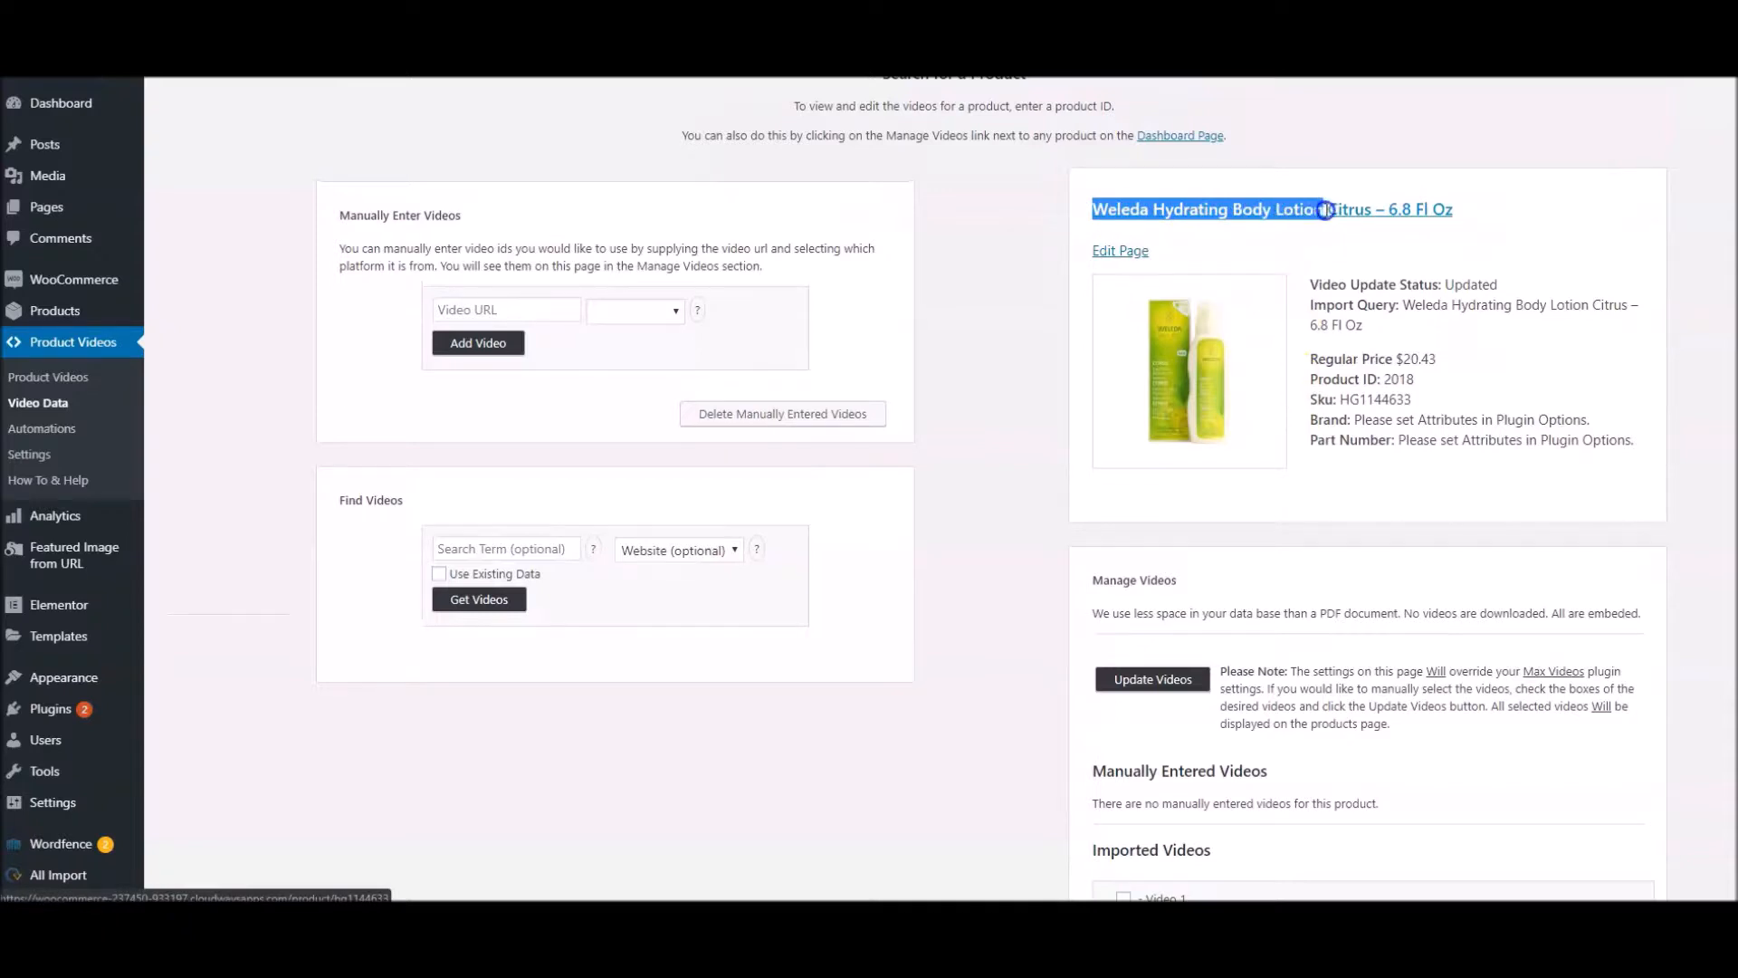
pyautogui.moveTo(1319, 210); pyautogui.dragTo(1323, 209)
pyautogui.hotkey('ctrl', 'c')
pyautogui.scroll(-1, 769, 543)
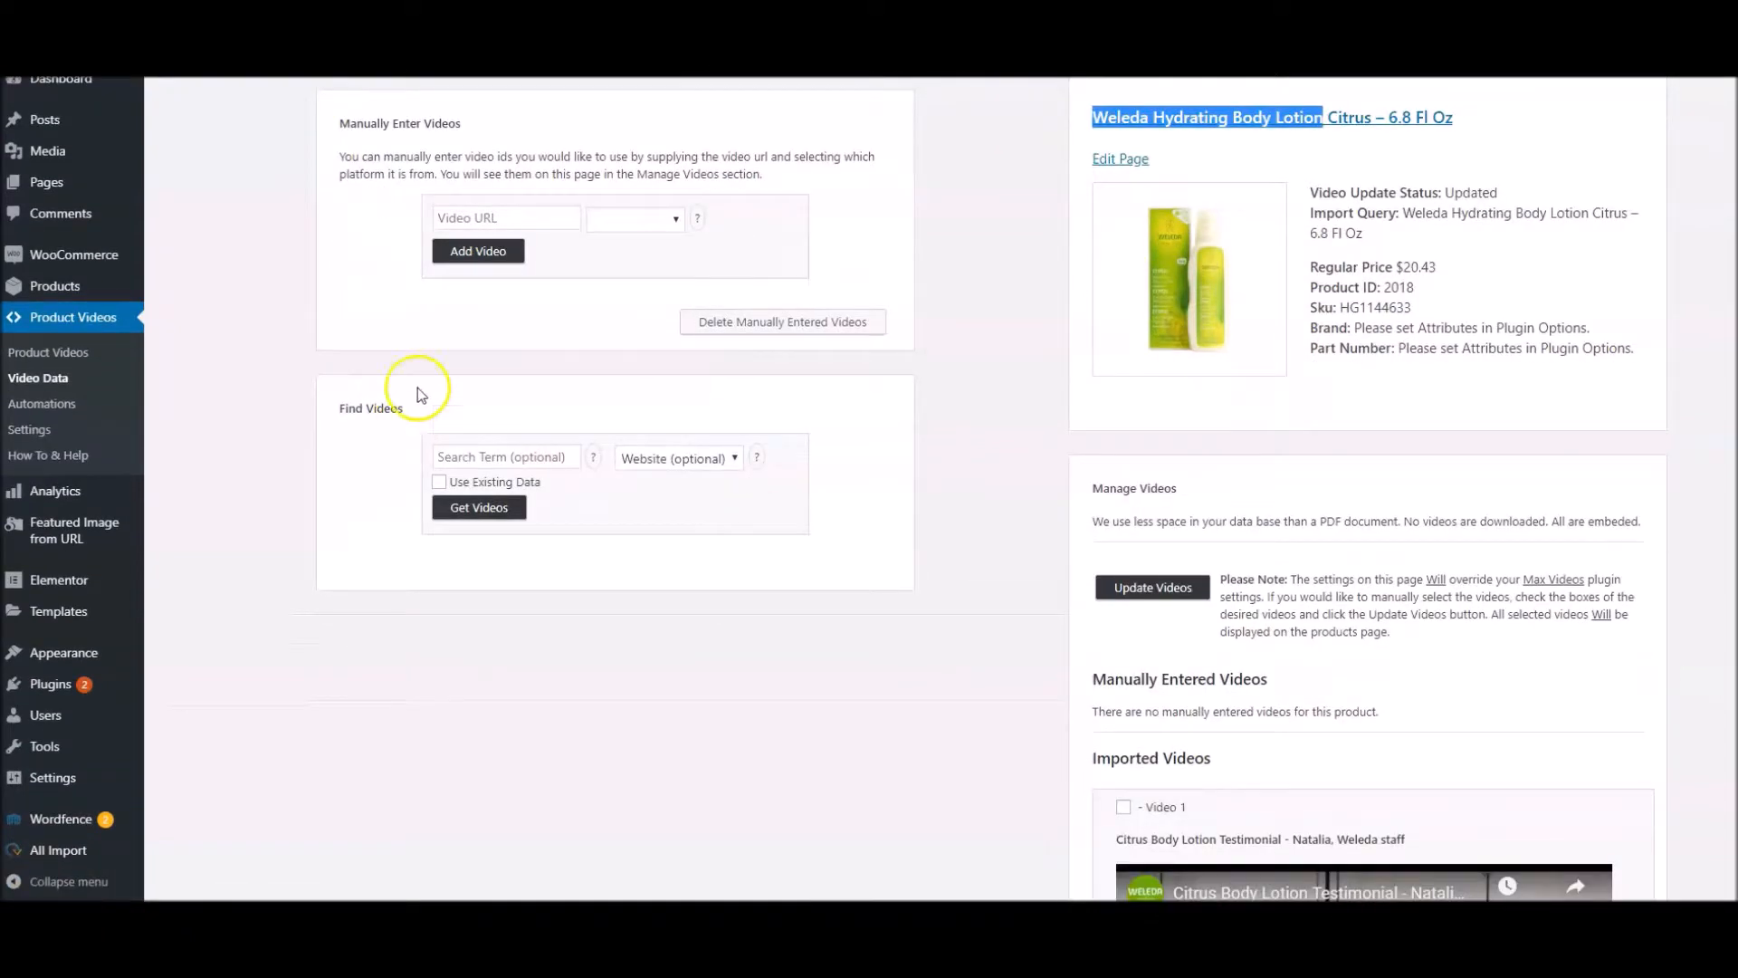
pyautogui.click(475, 456)
pyautogui.hotkey('ctrl', 'v')
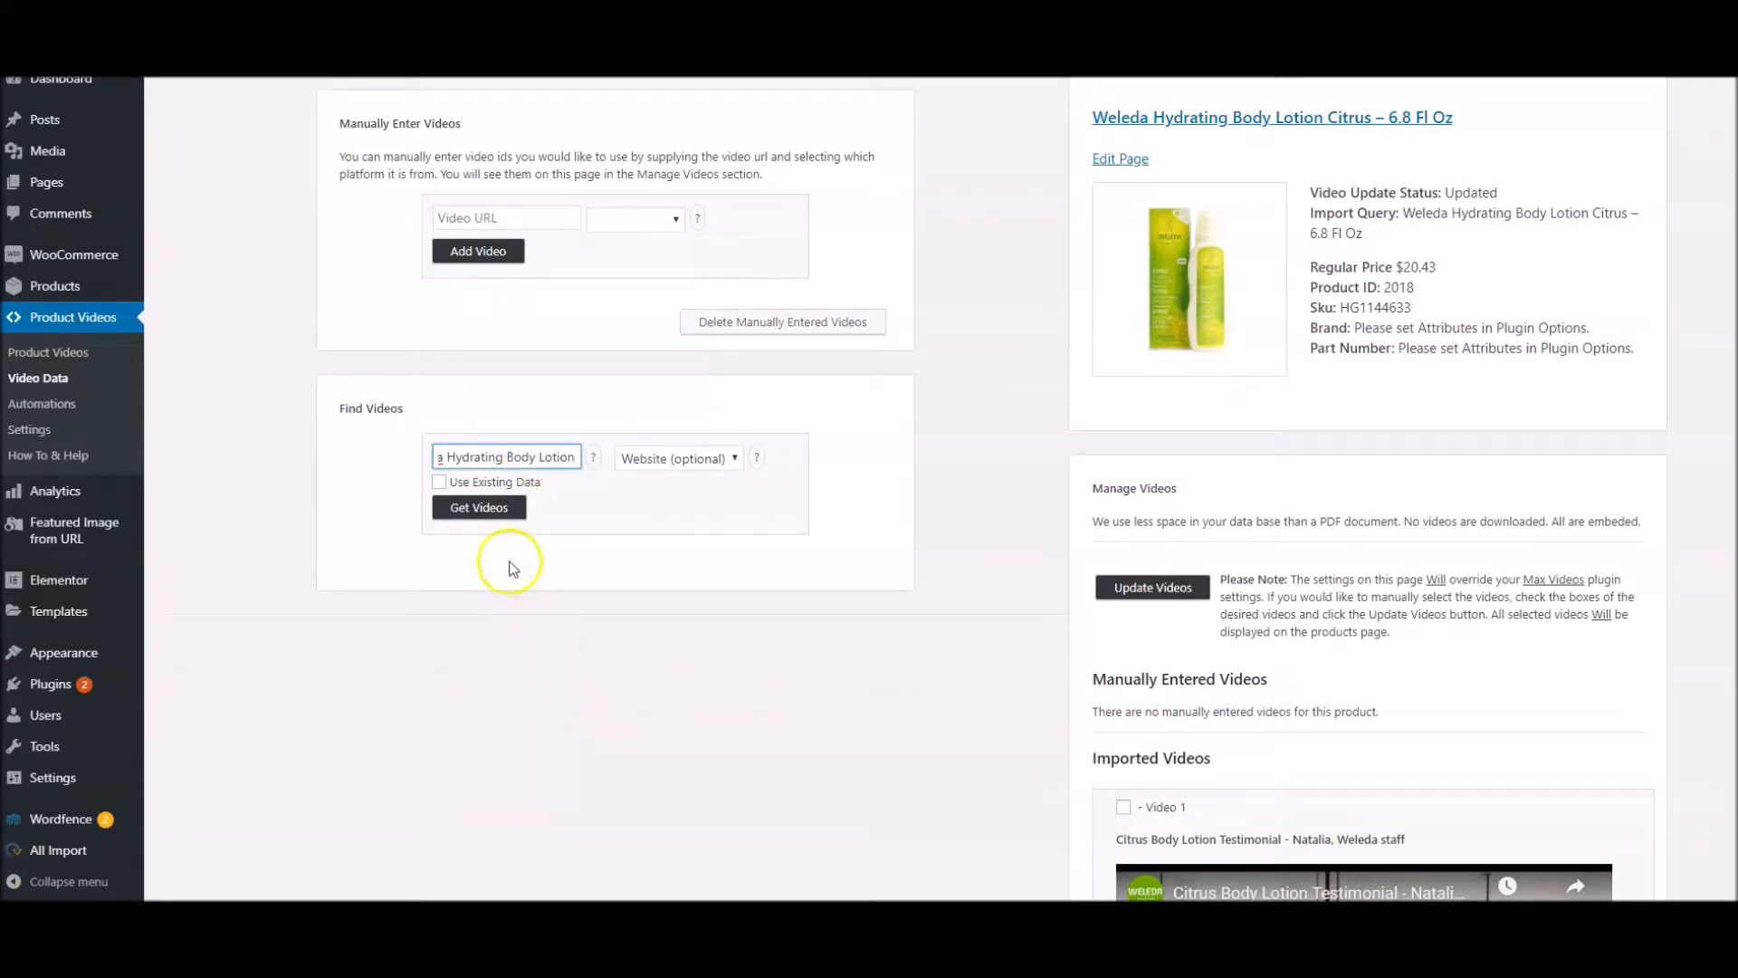
pyautogui.click(475, 507)
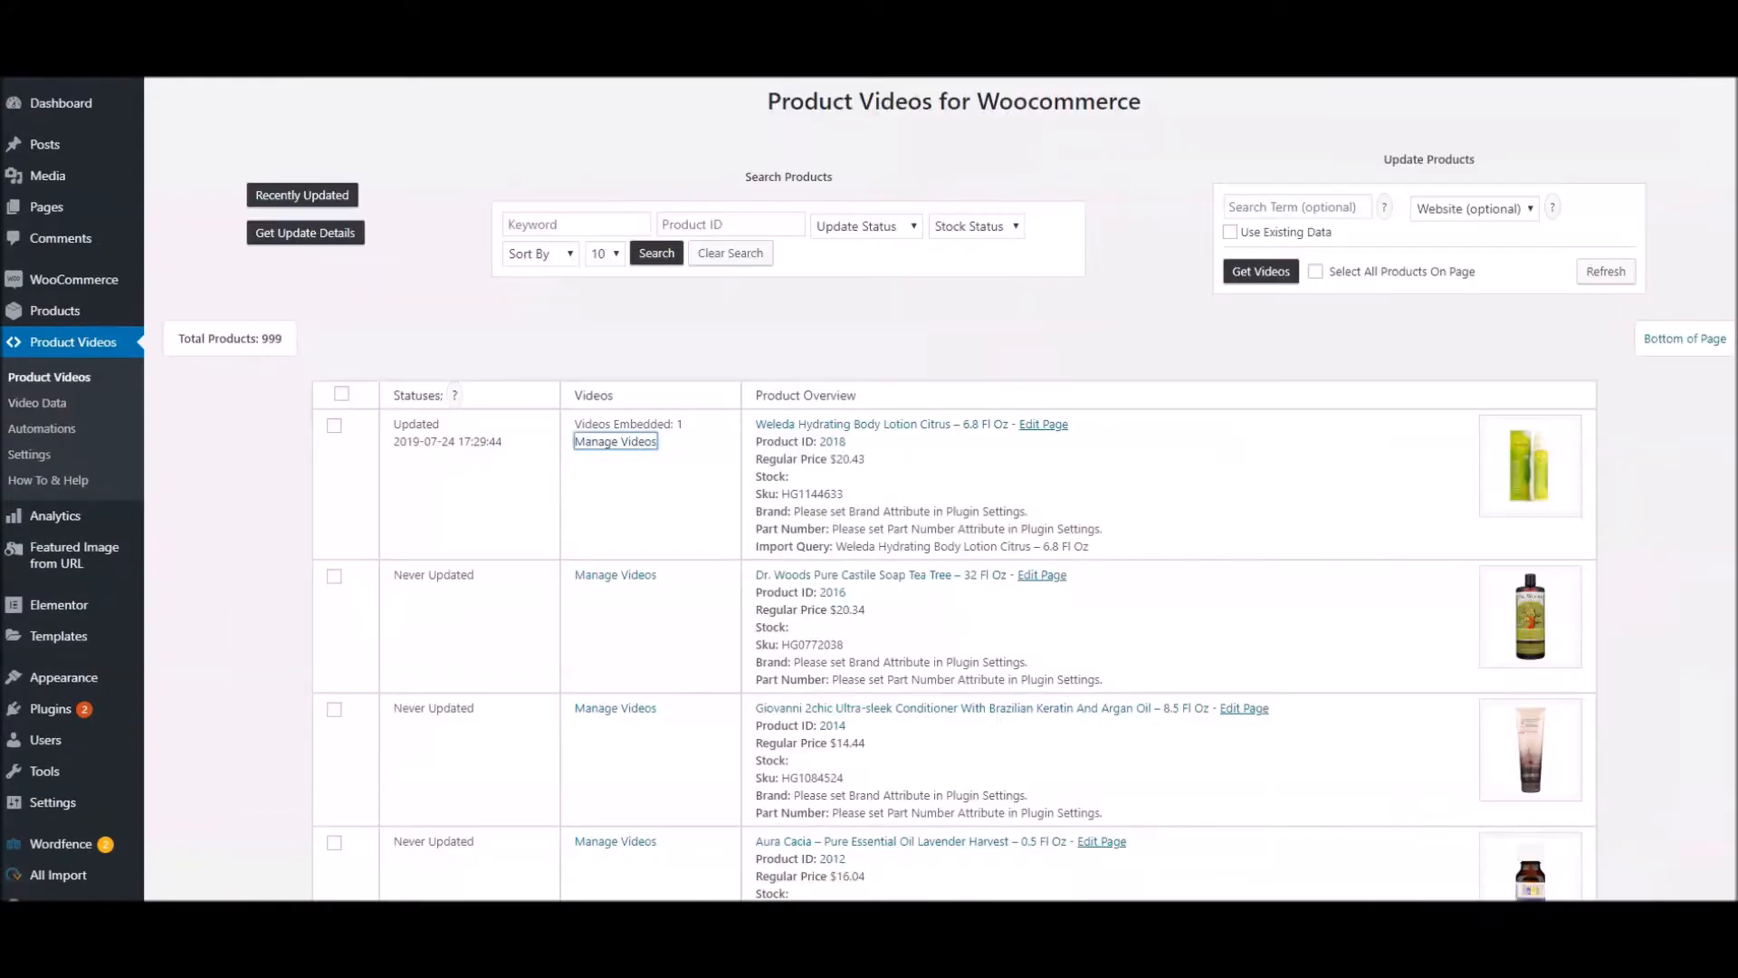
# Go to the plugin settings and examine the API Key field under API Options
pyautogui.click(684, 494)
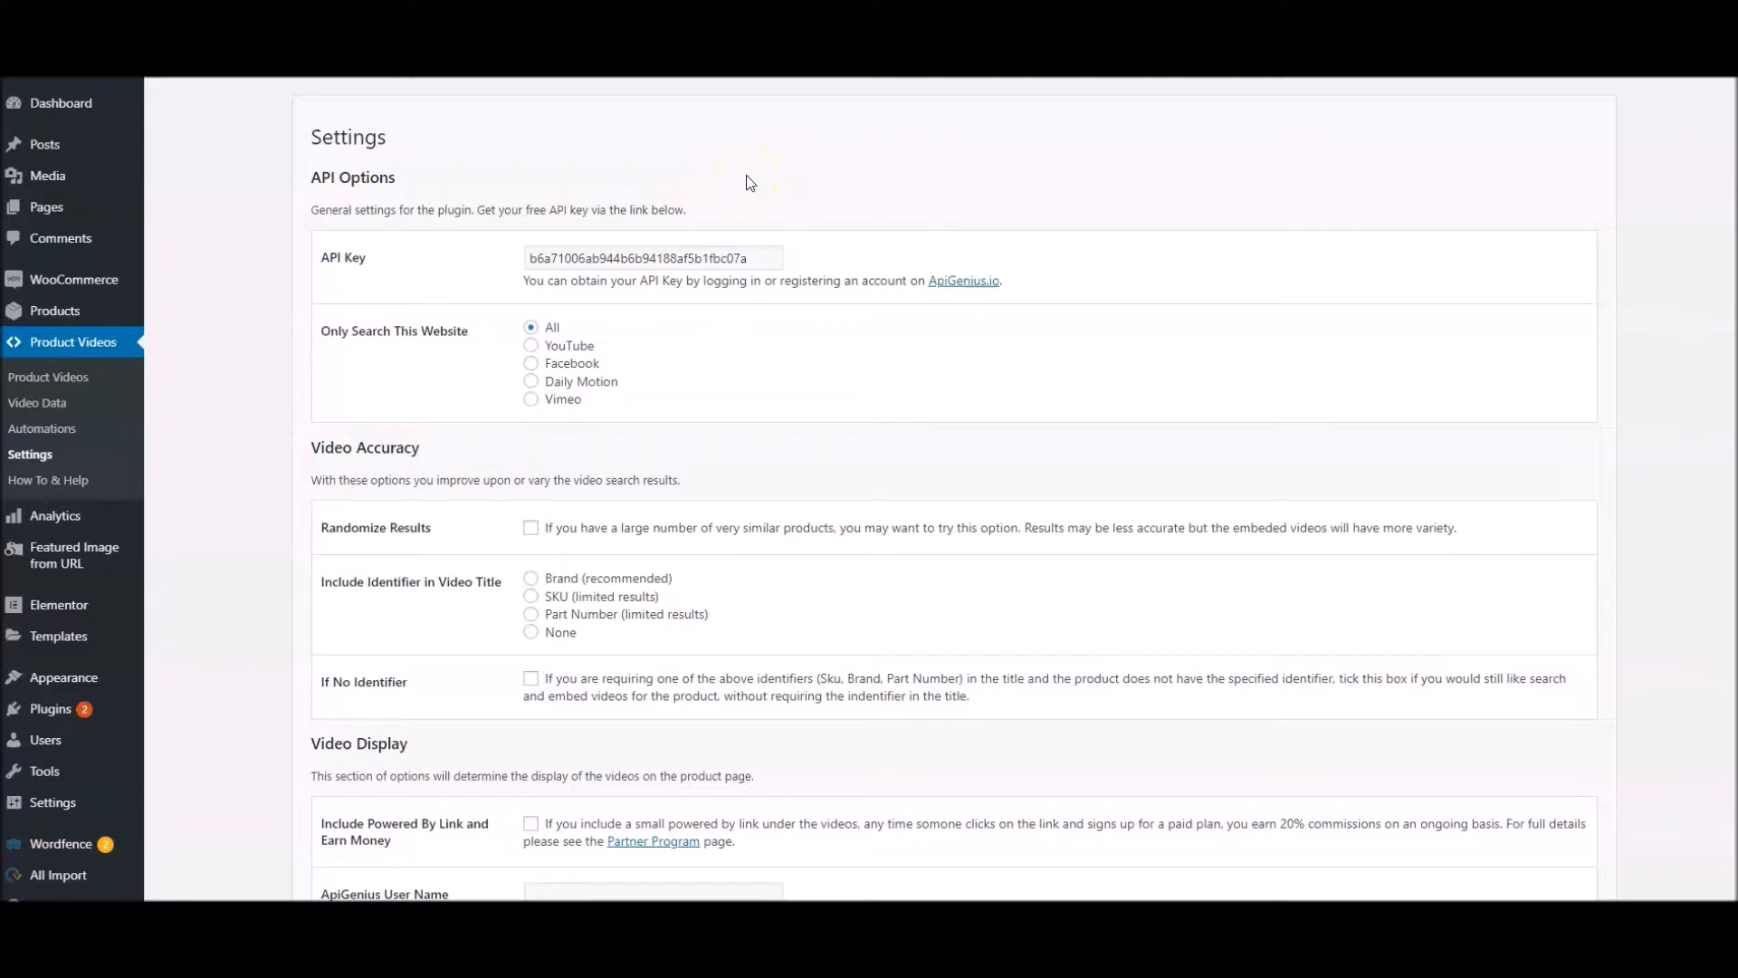
pyautogui.doubleClick(759, 258)
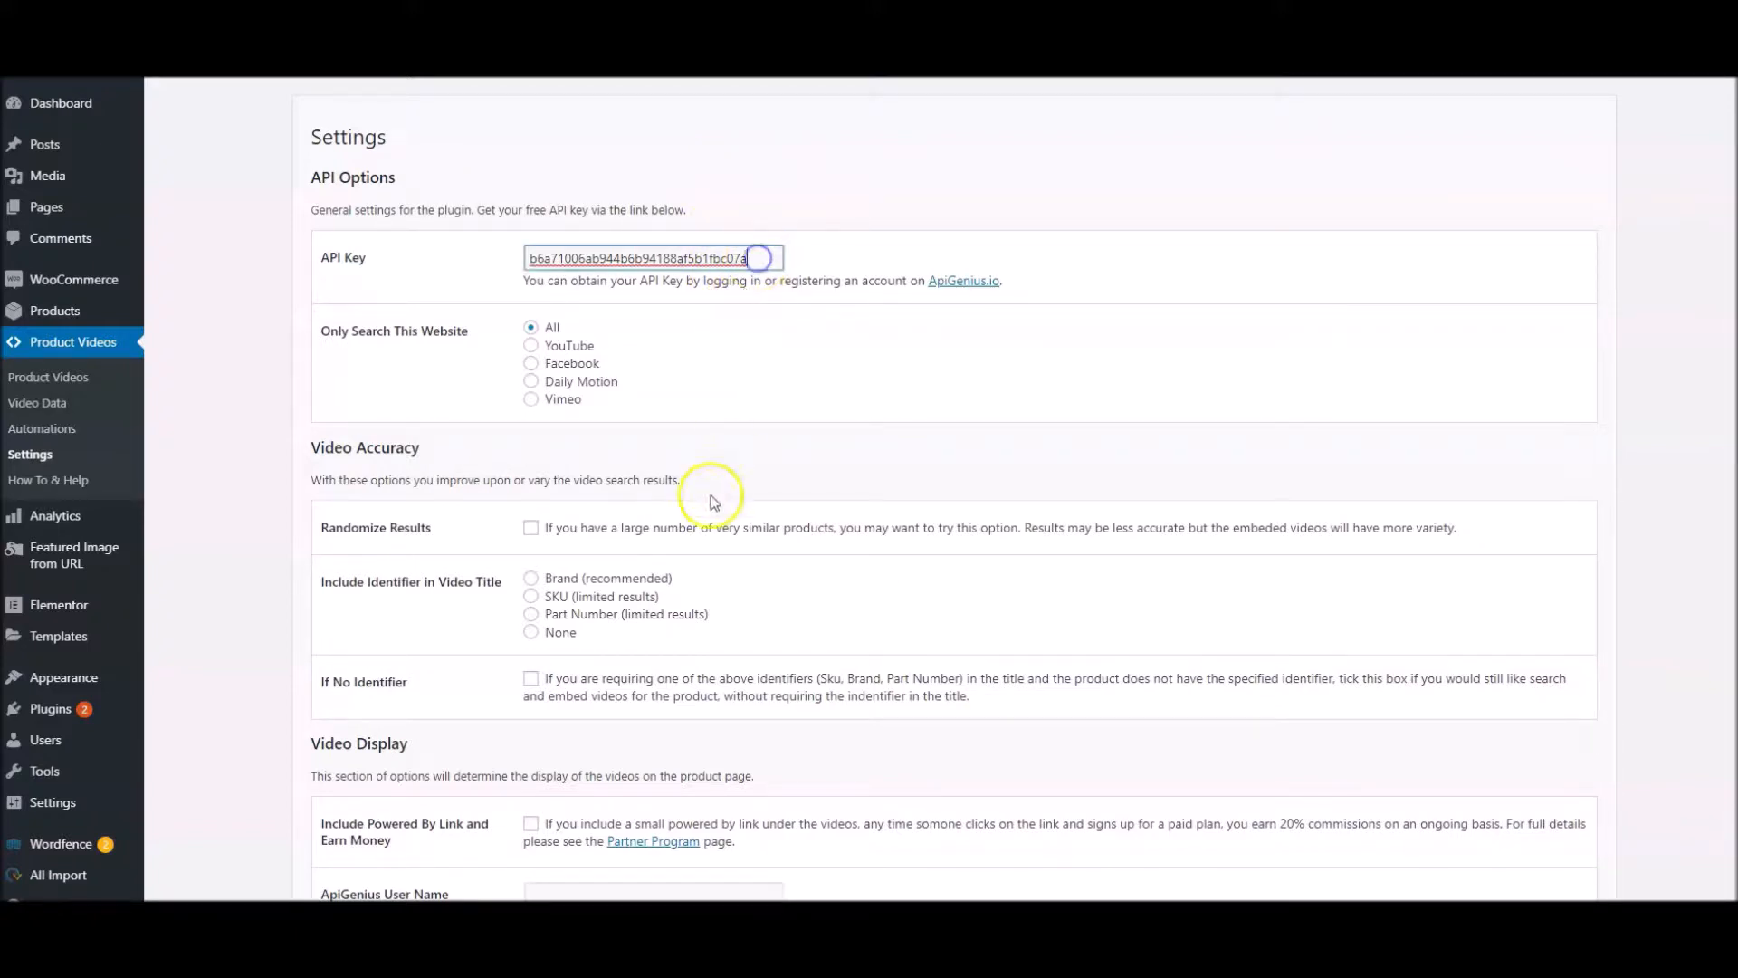
pyautogui.click(710, 376)
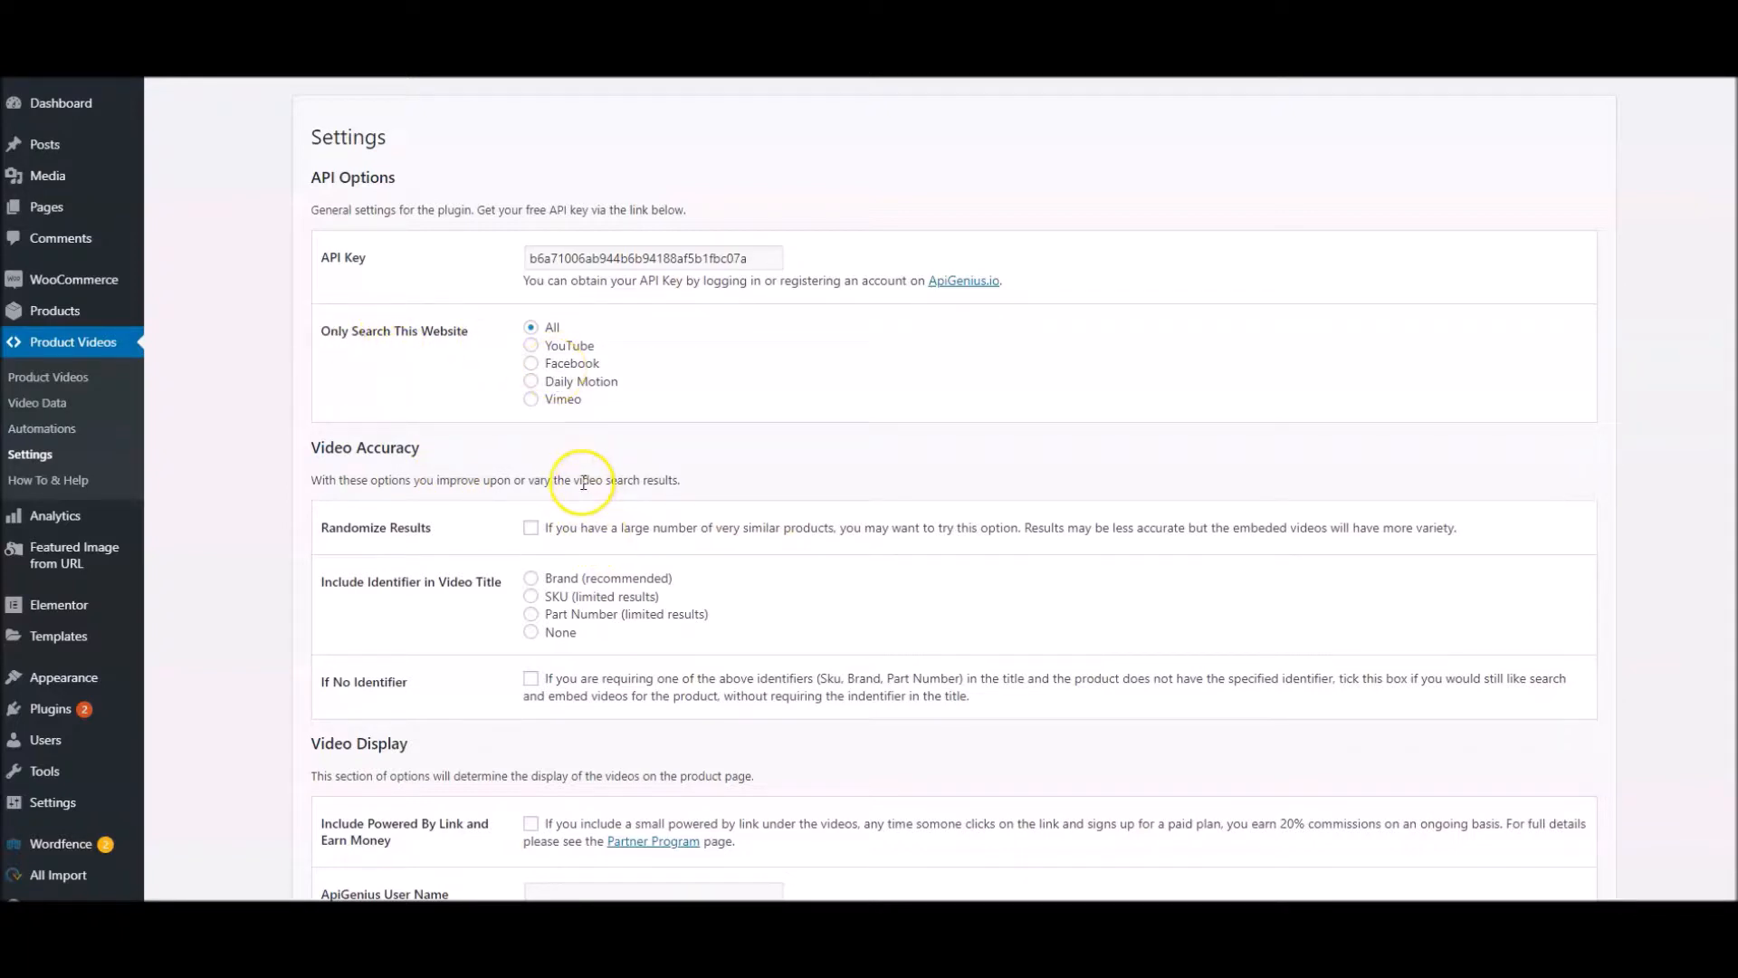
# Try single-site choices such as Facebook and Vimeo for Only Search This Website, and set it back to All
pyautogui.click(532, 368)
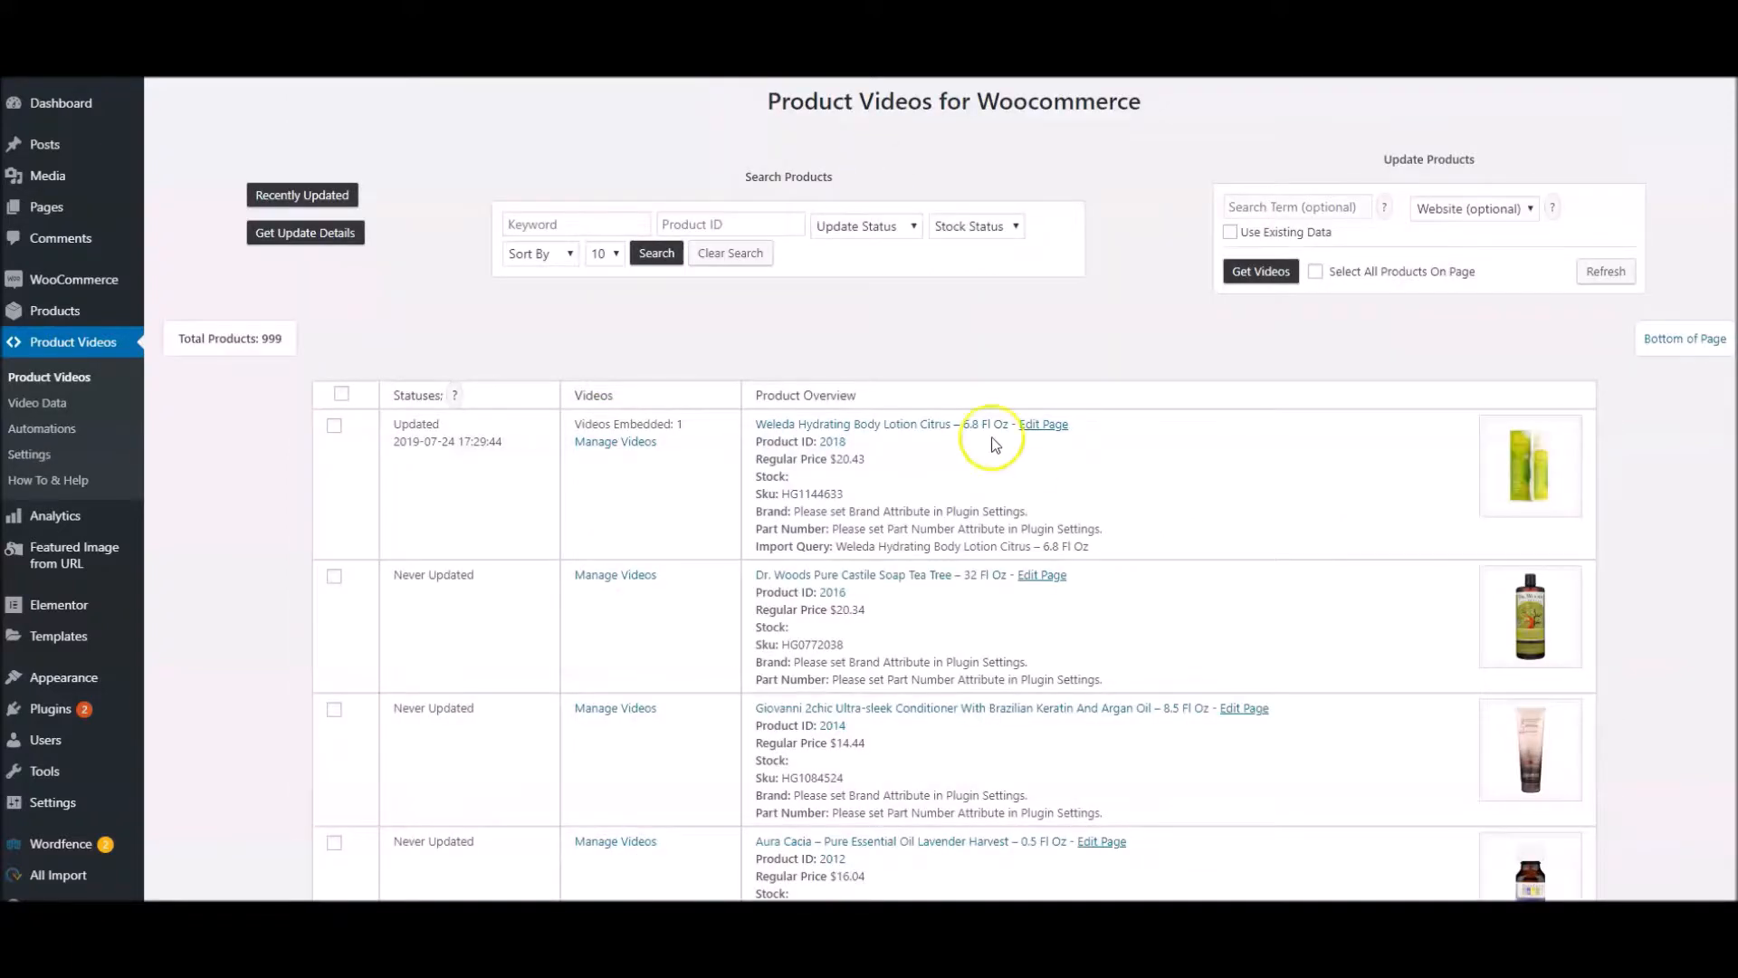
pyautogui.click(1474, 209)
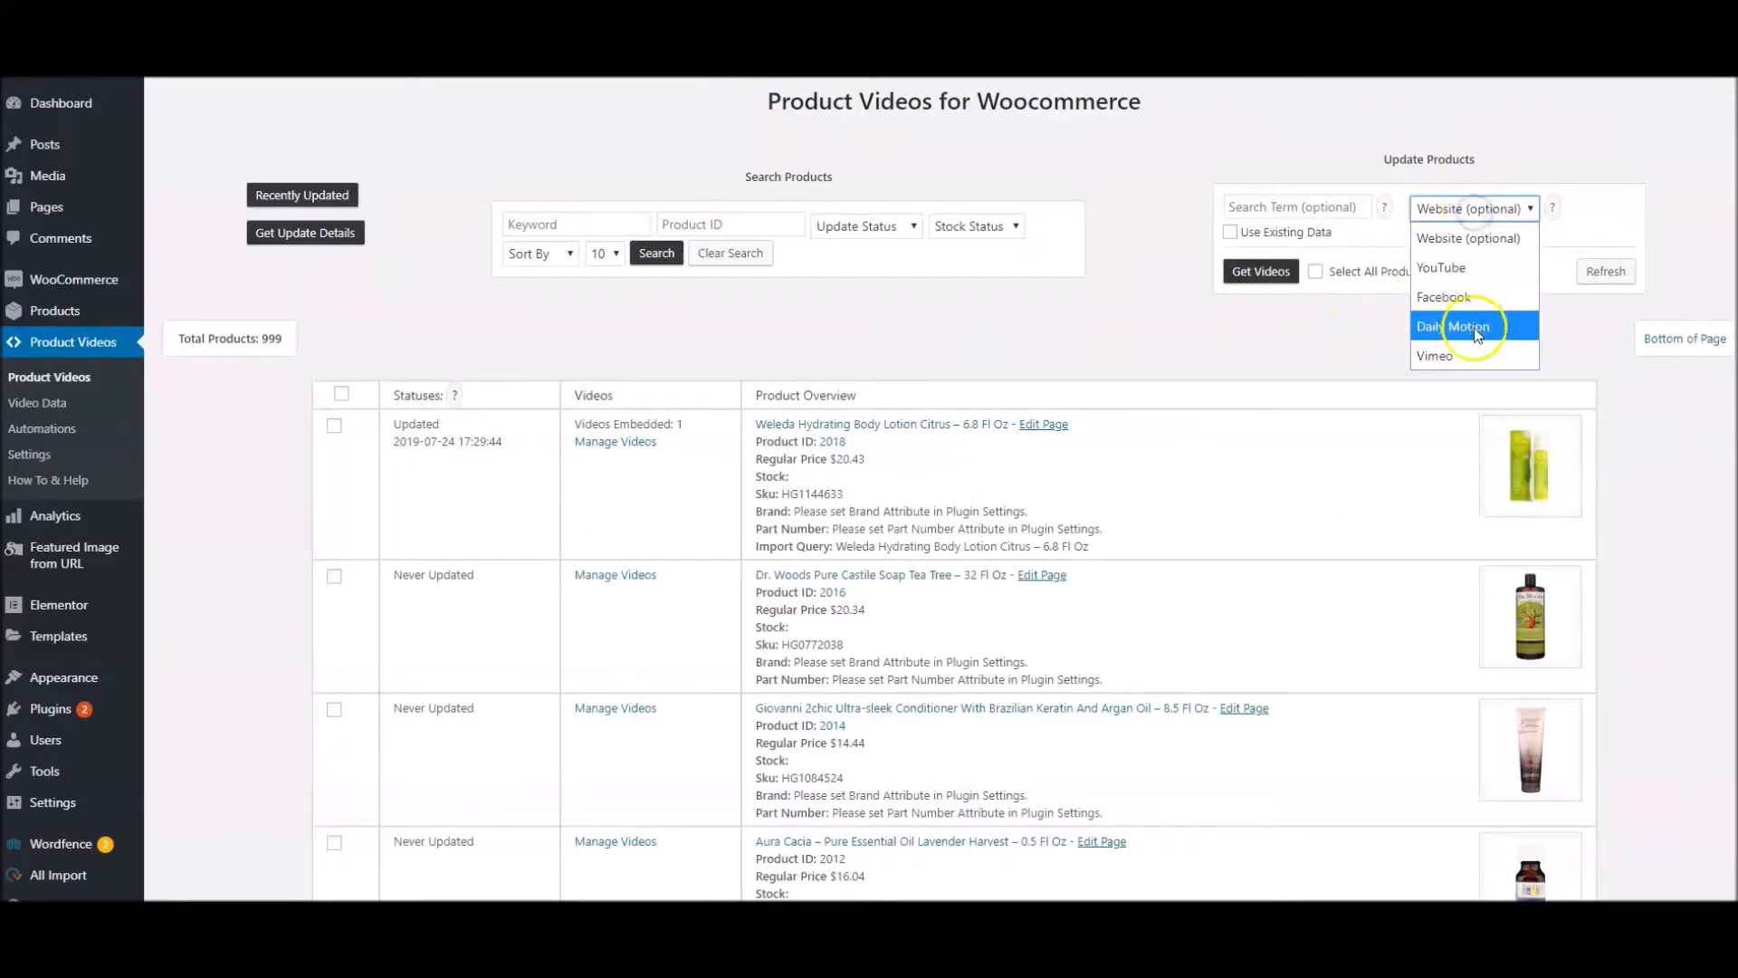
pyautogui.click(1477, 268)
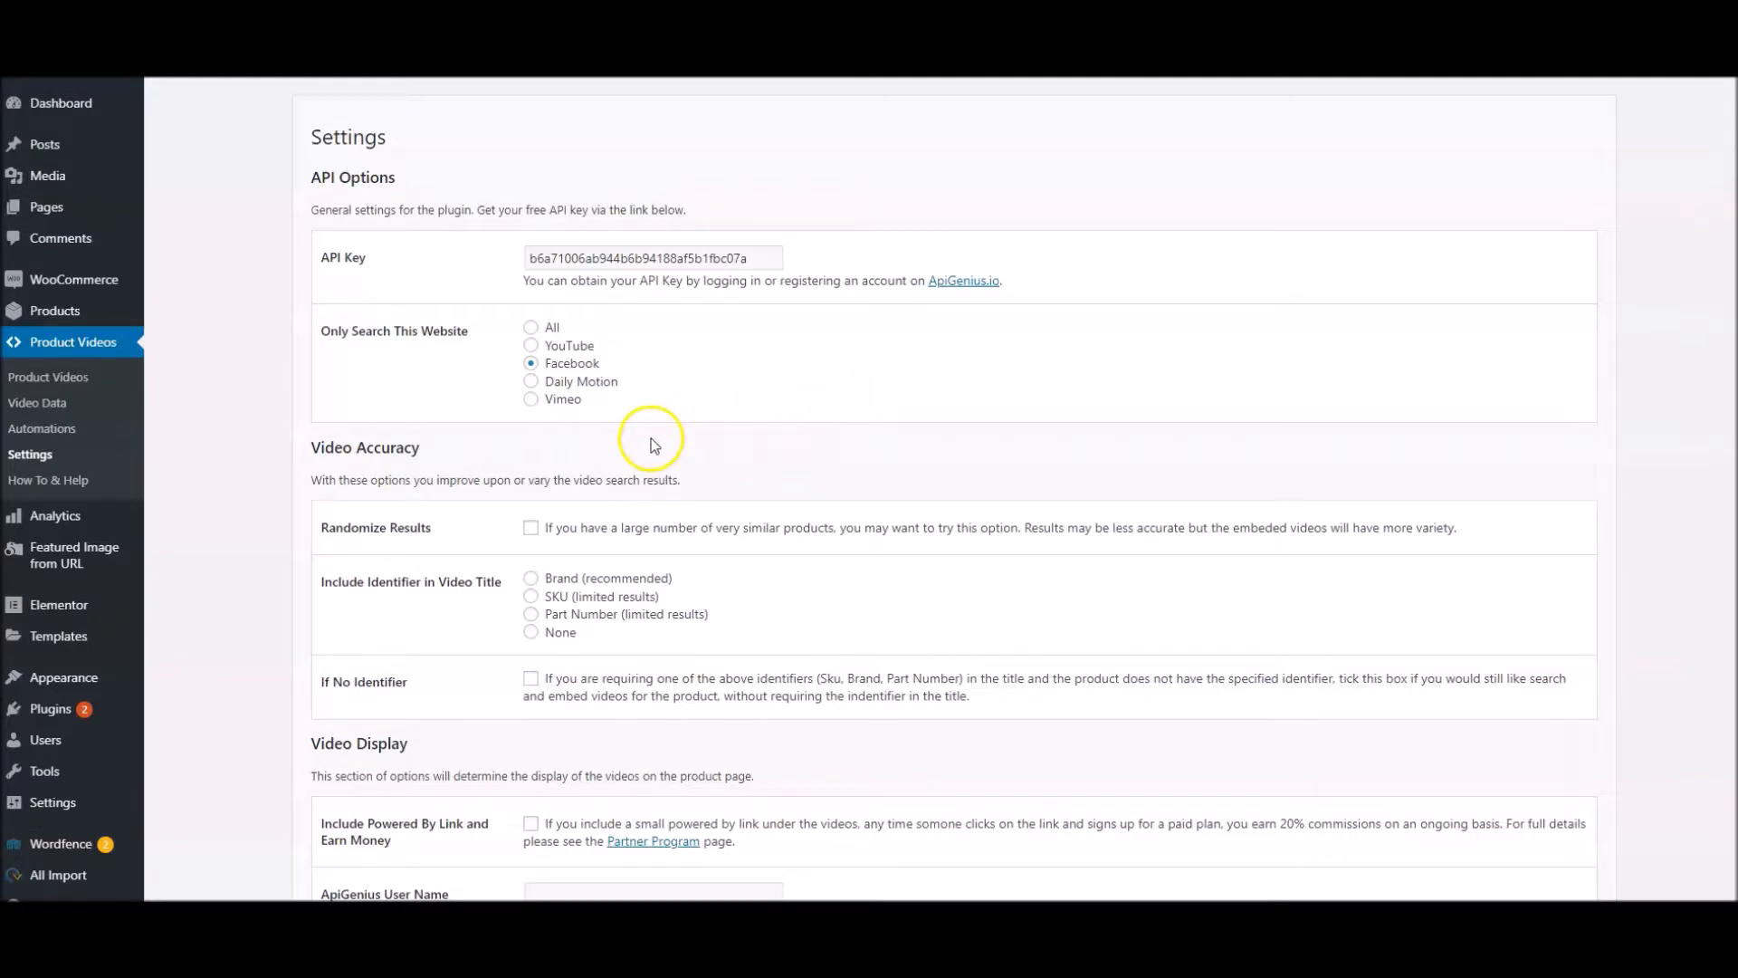
pyautogui.click(531, 381)
pyautogui.click(530, 345)
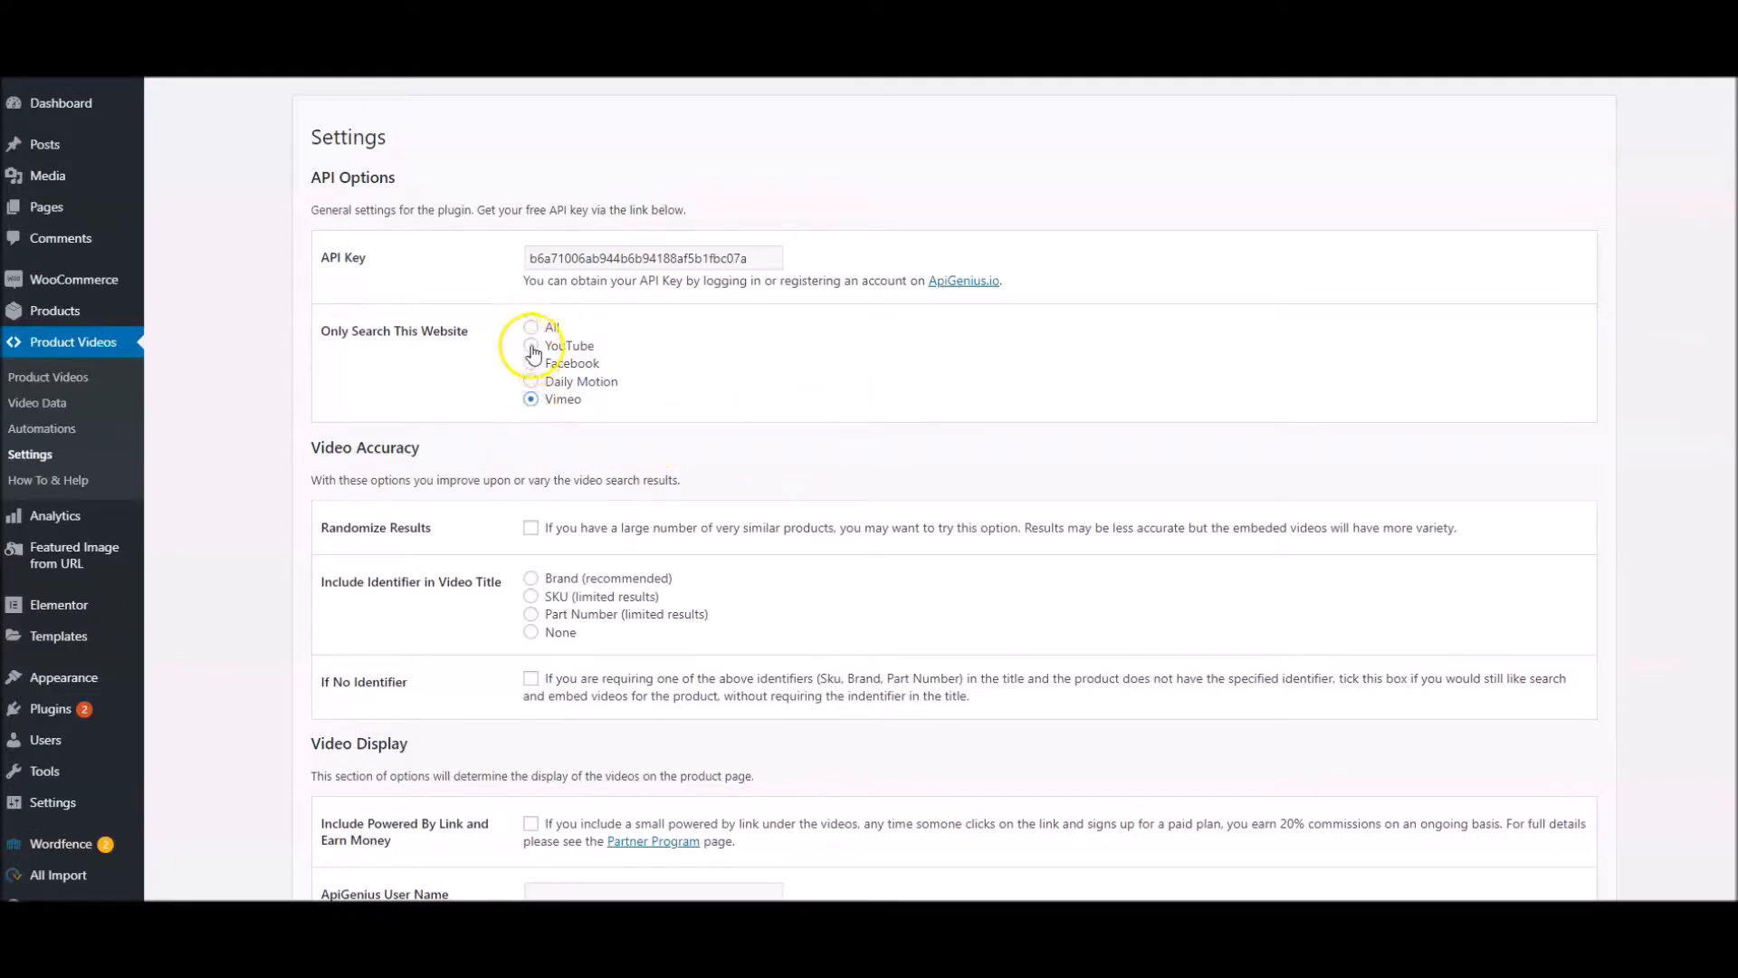
pyautogui.click(531, 327)
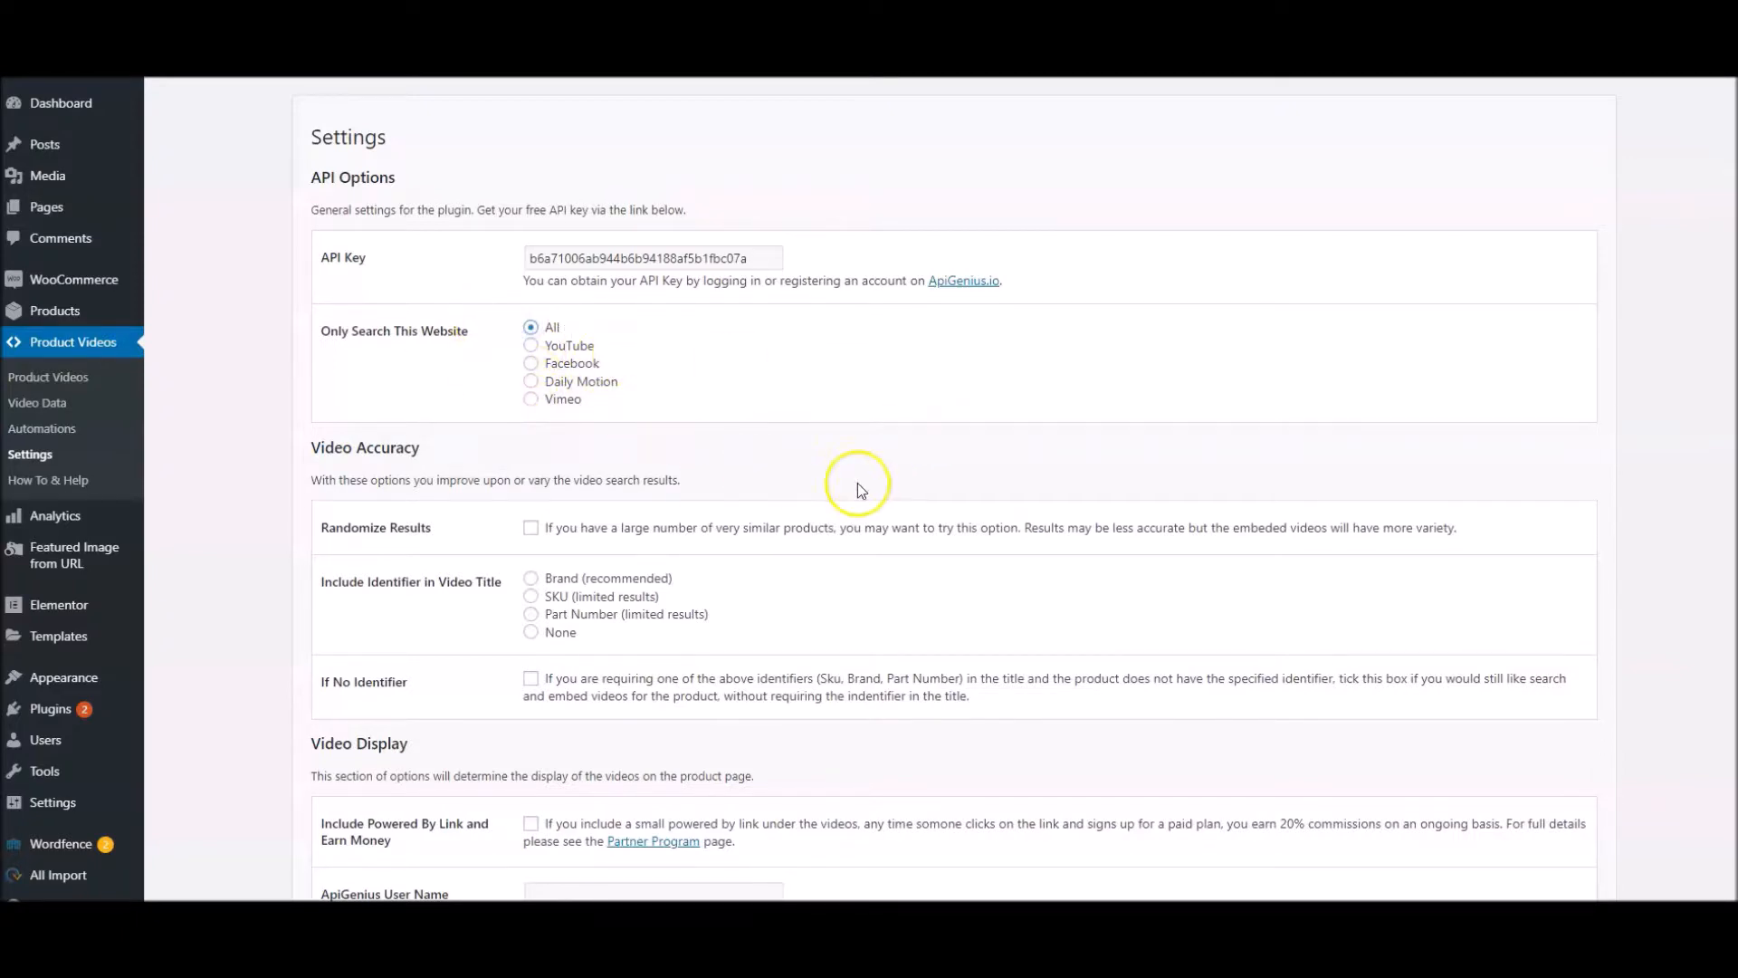
# Enable Randomize Results in the Video Accuracy settings
pyautogui.scroll(-1, 857, 484)
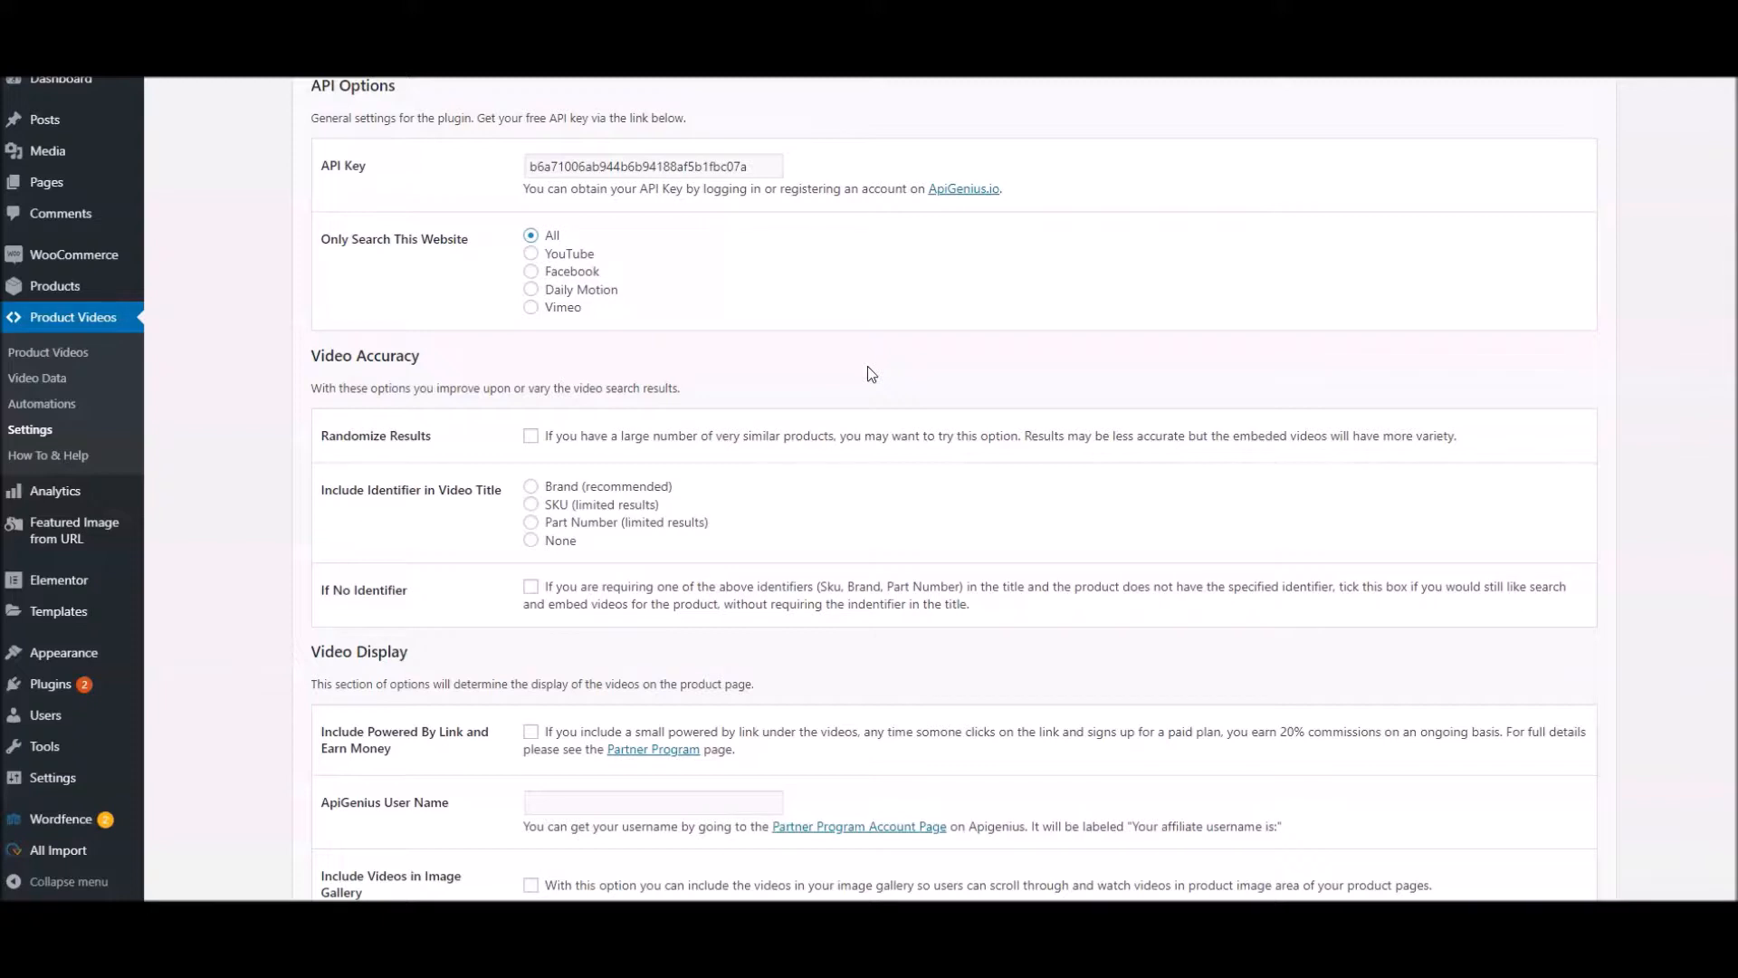
pyautogui.click(530, 435)
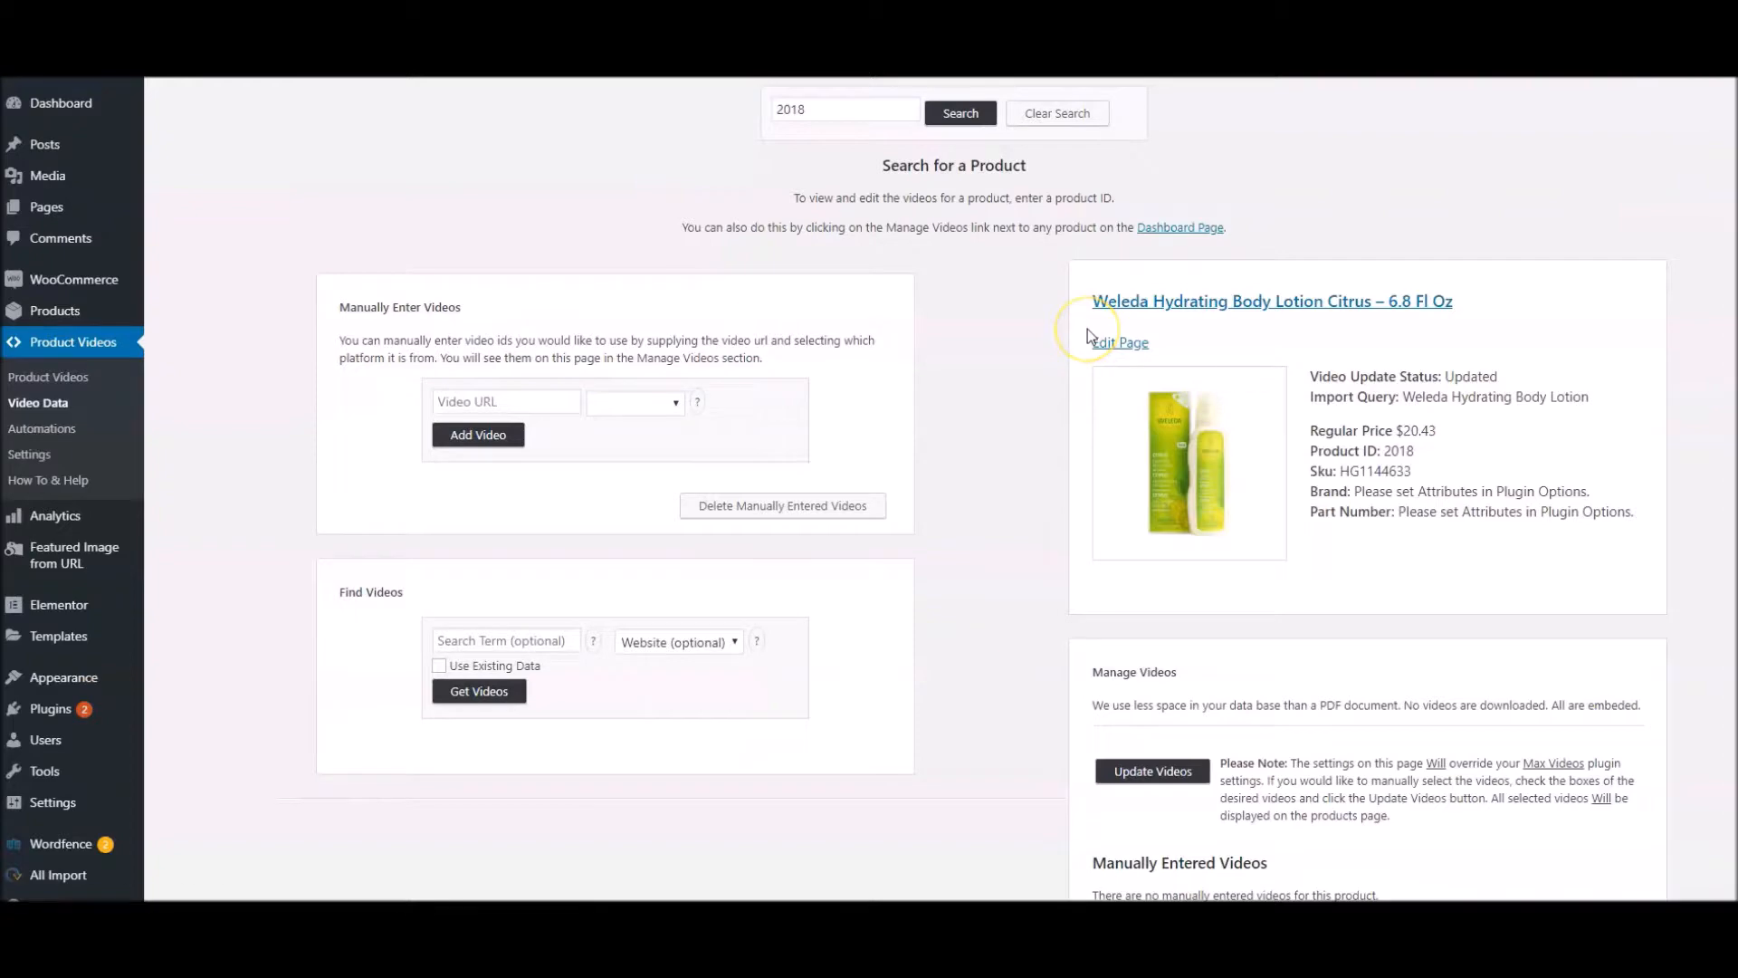
# Examine the imported videos in the Weleda lotion's video data for their relevance to the product
pyautogui.scroll(-7, 1088, 333)
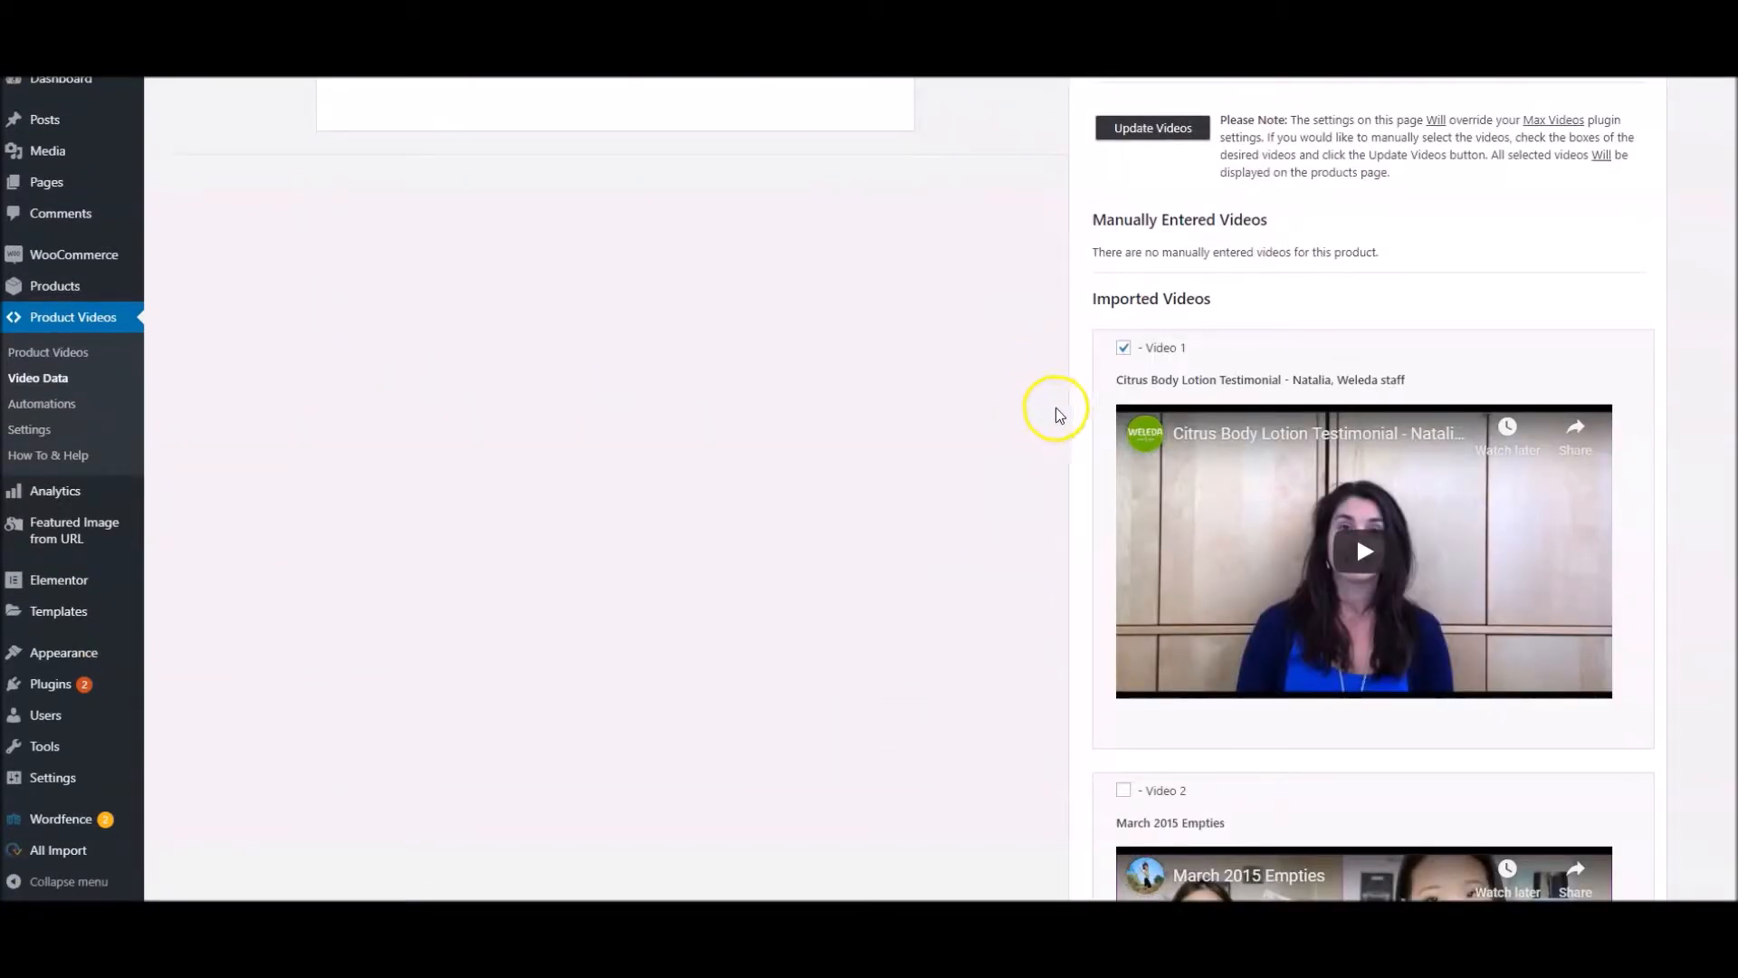
pyautogui.scroll(-8, 1059, 414)
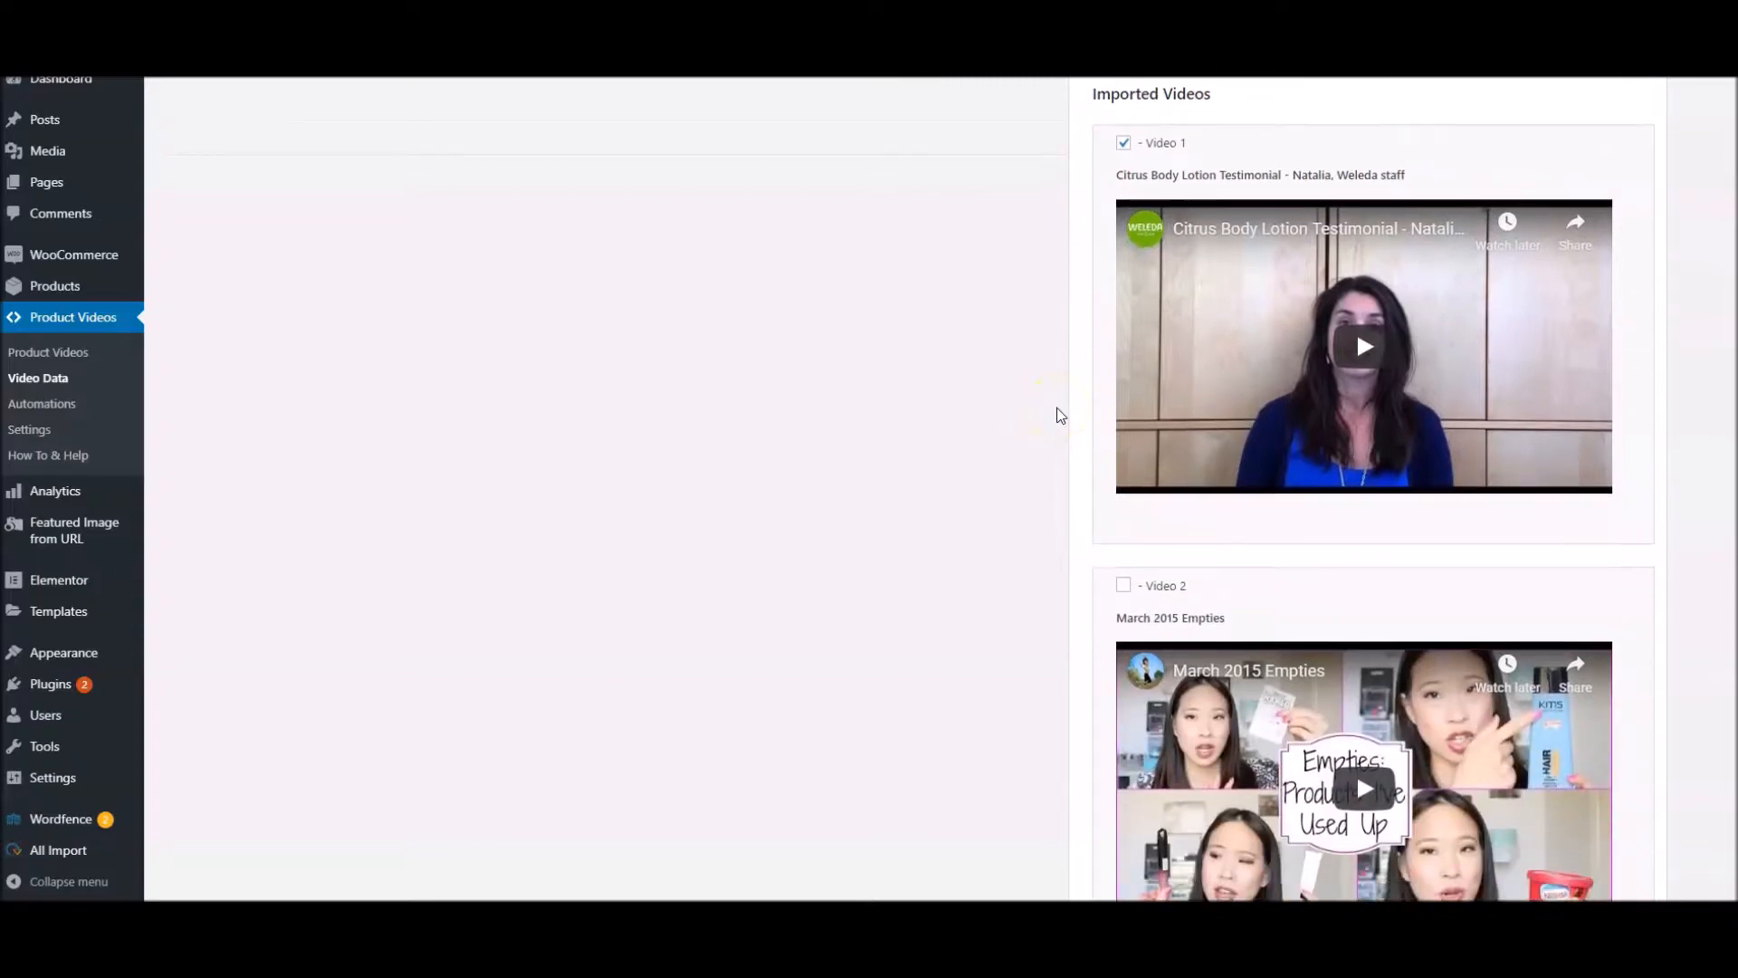
pyautogui.scroll(-12, 1059, 415)
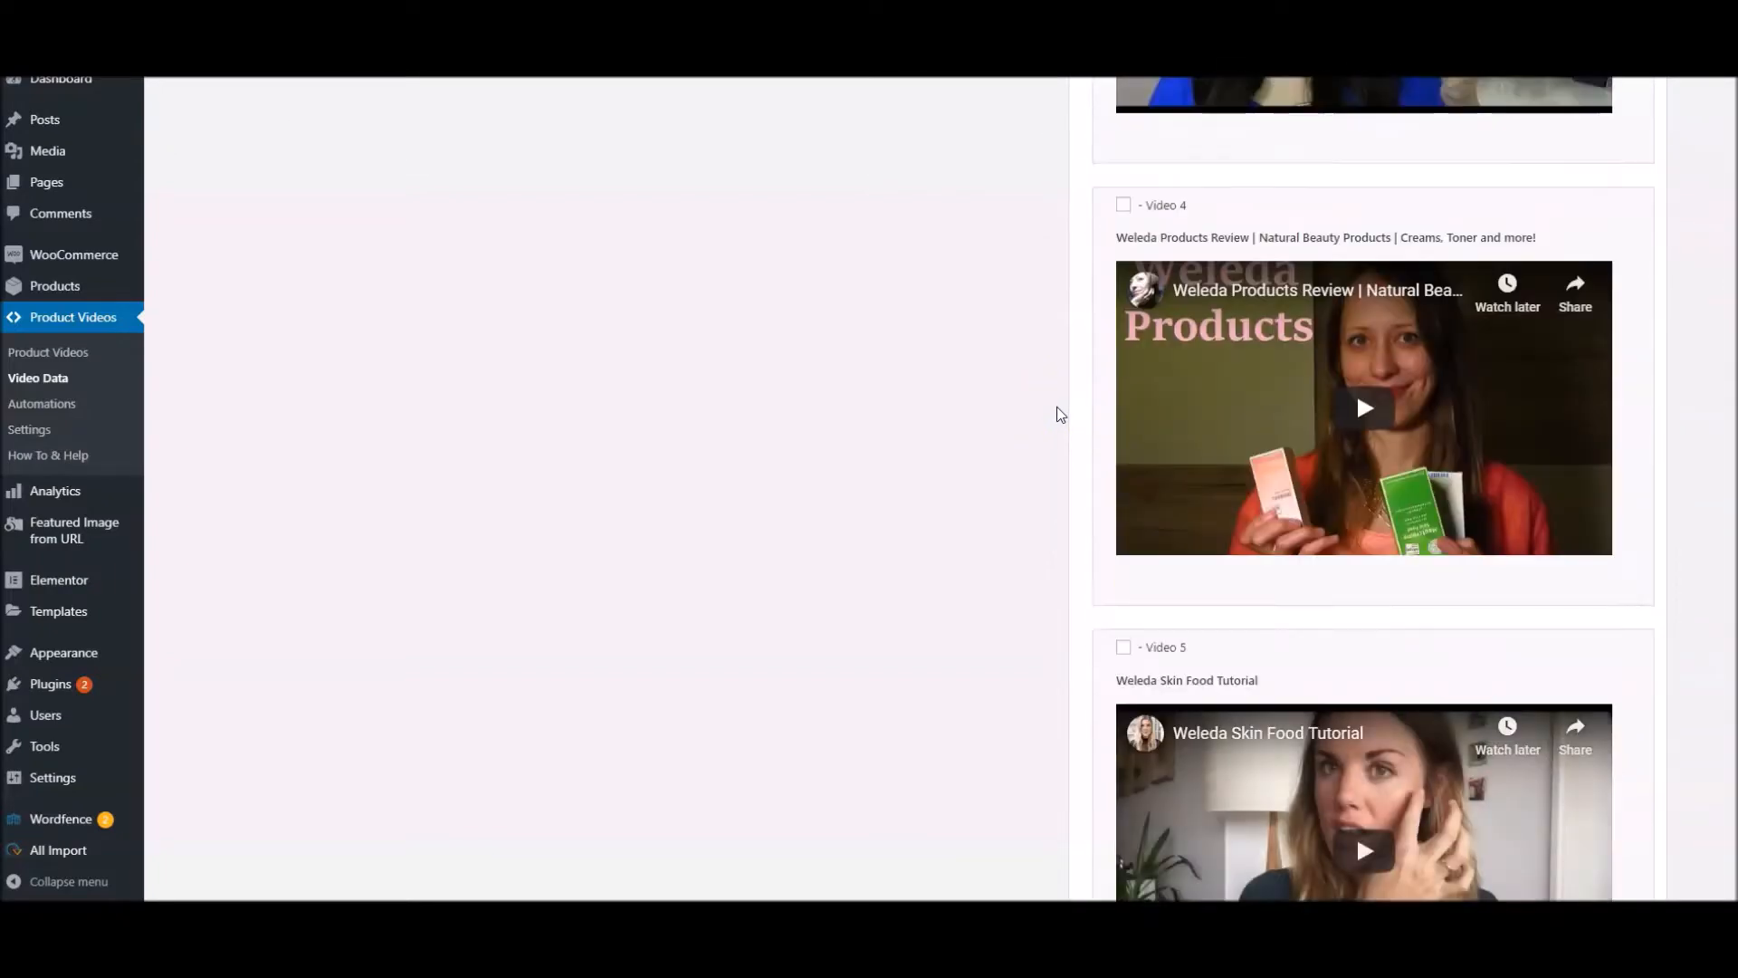
pyautogui.scroll(8, 1059, 412)
pyautogui.scroll(16, 1063, 410)
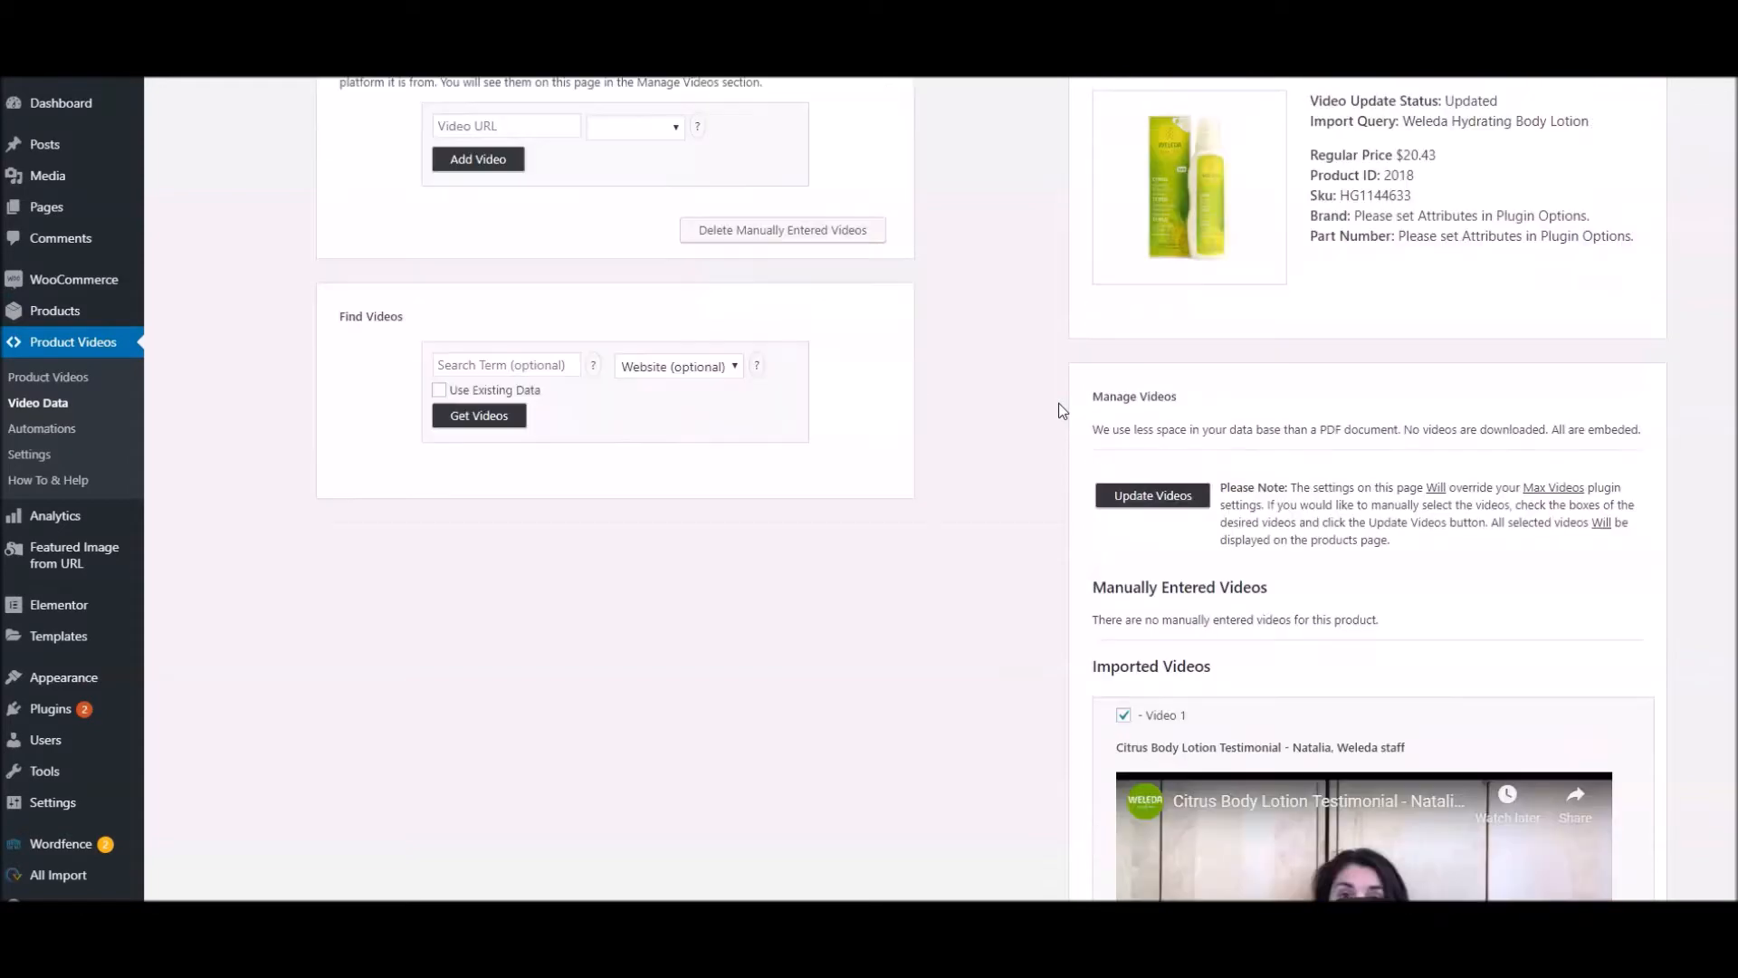
pyautogui.scroll(-5, 1068, 434)
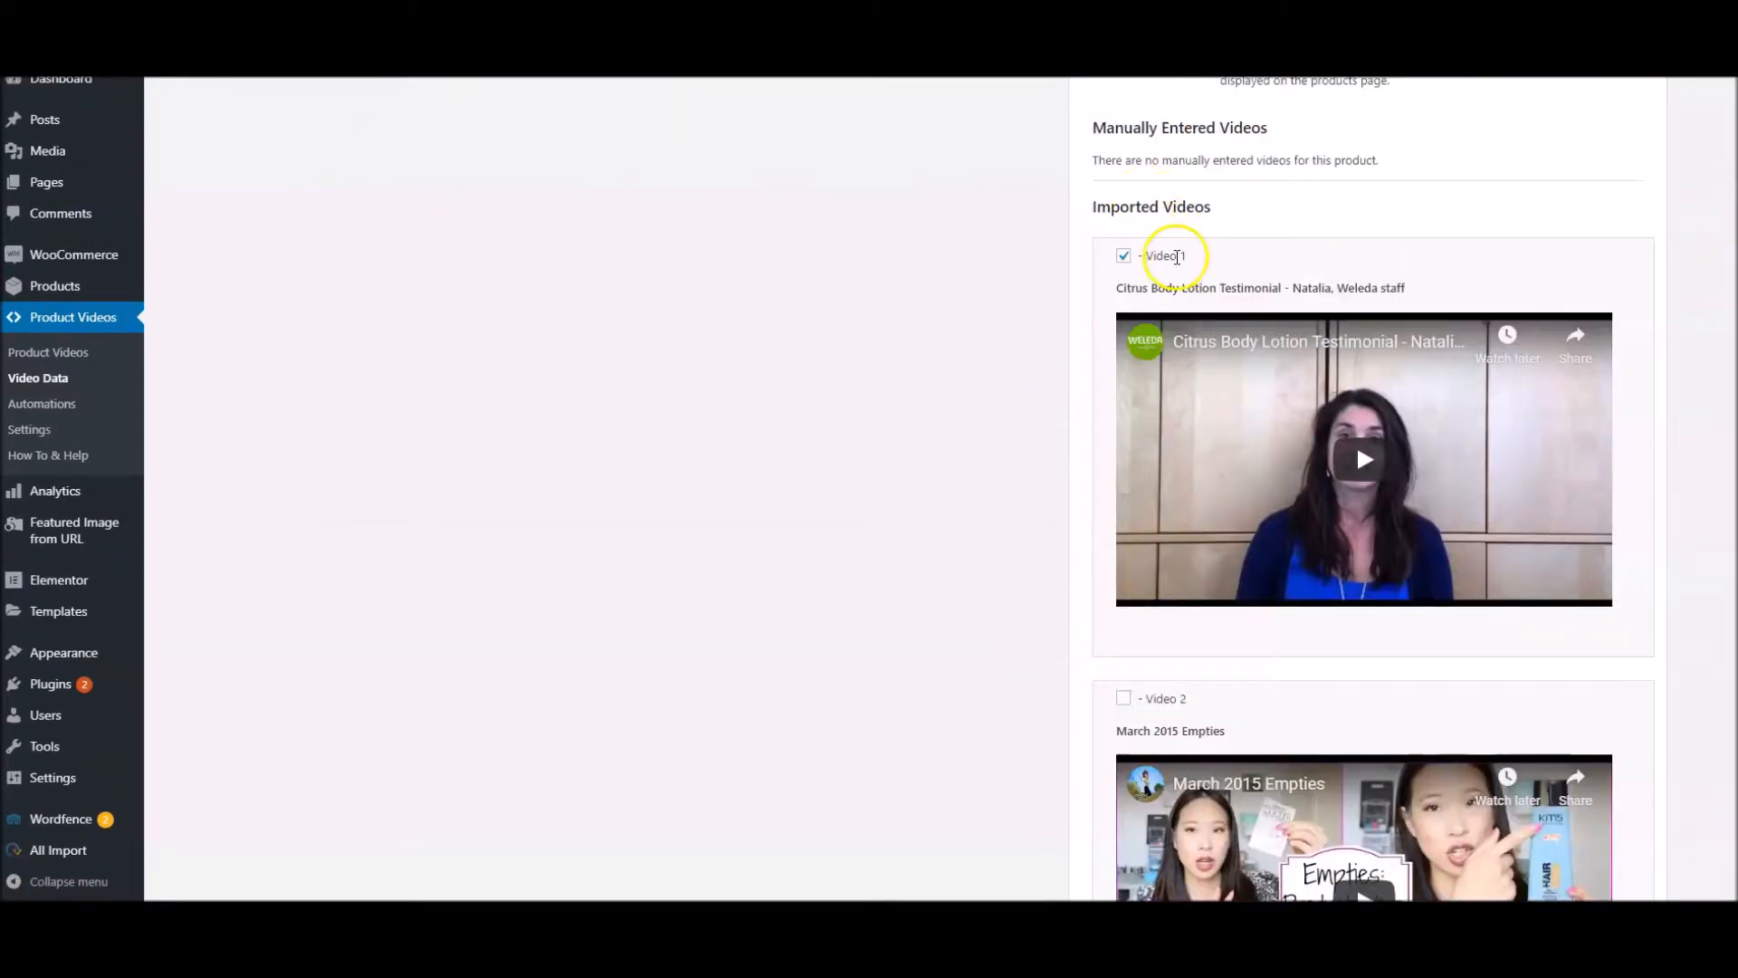
pyautogui.scroll(-5, 1164, 253)
pyautogui.scroll(-5, 1168, 289)
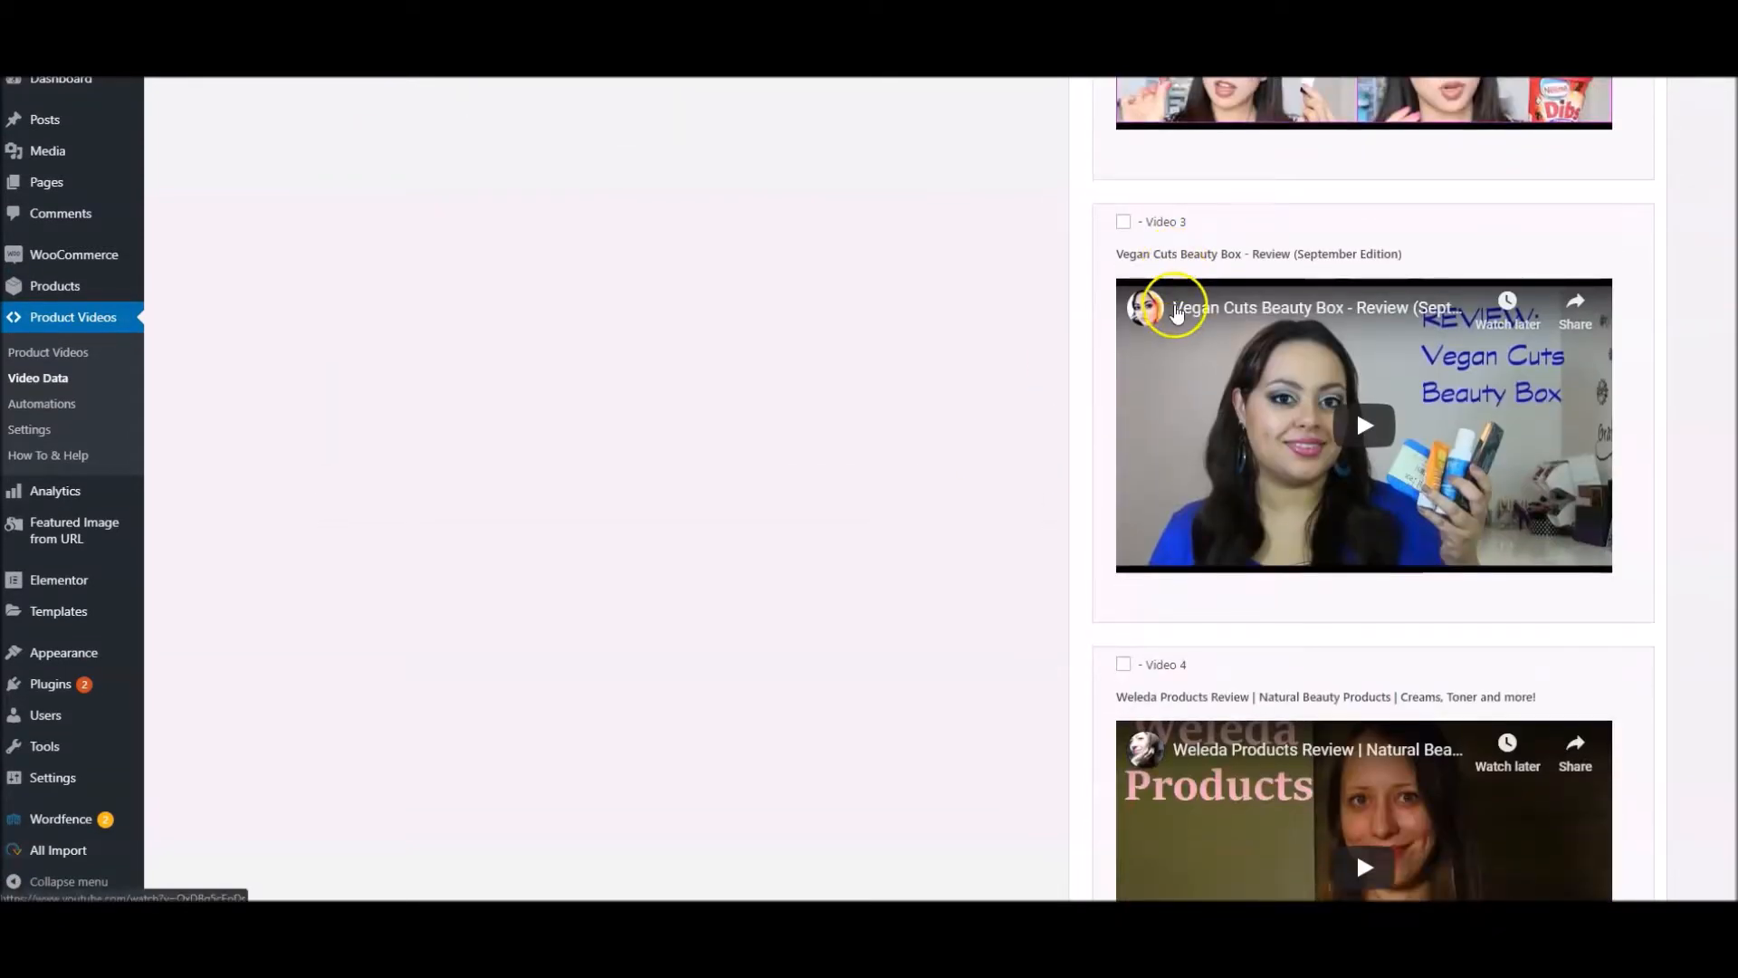
pyautogui.scroll(-6, 1177, 326)
pyautogui.scroll(14, 960, 326)
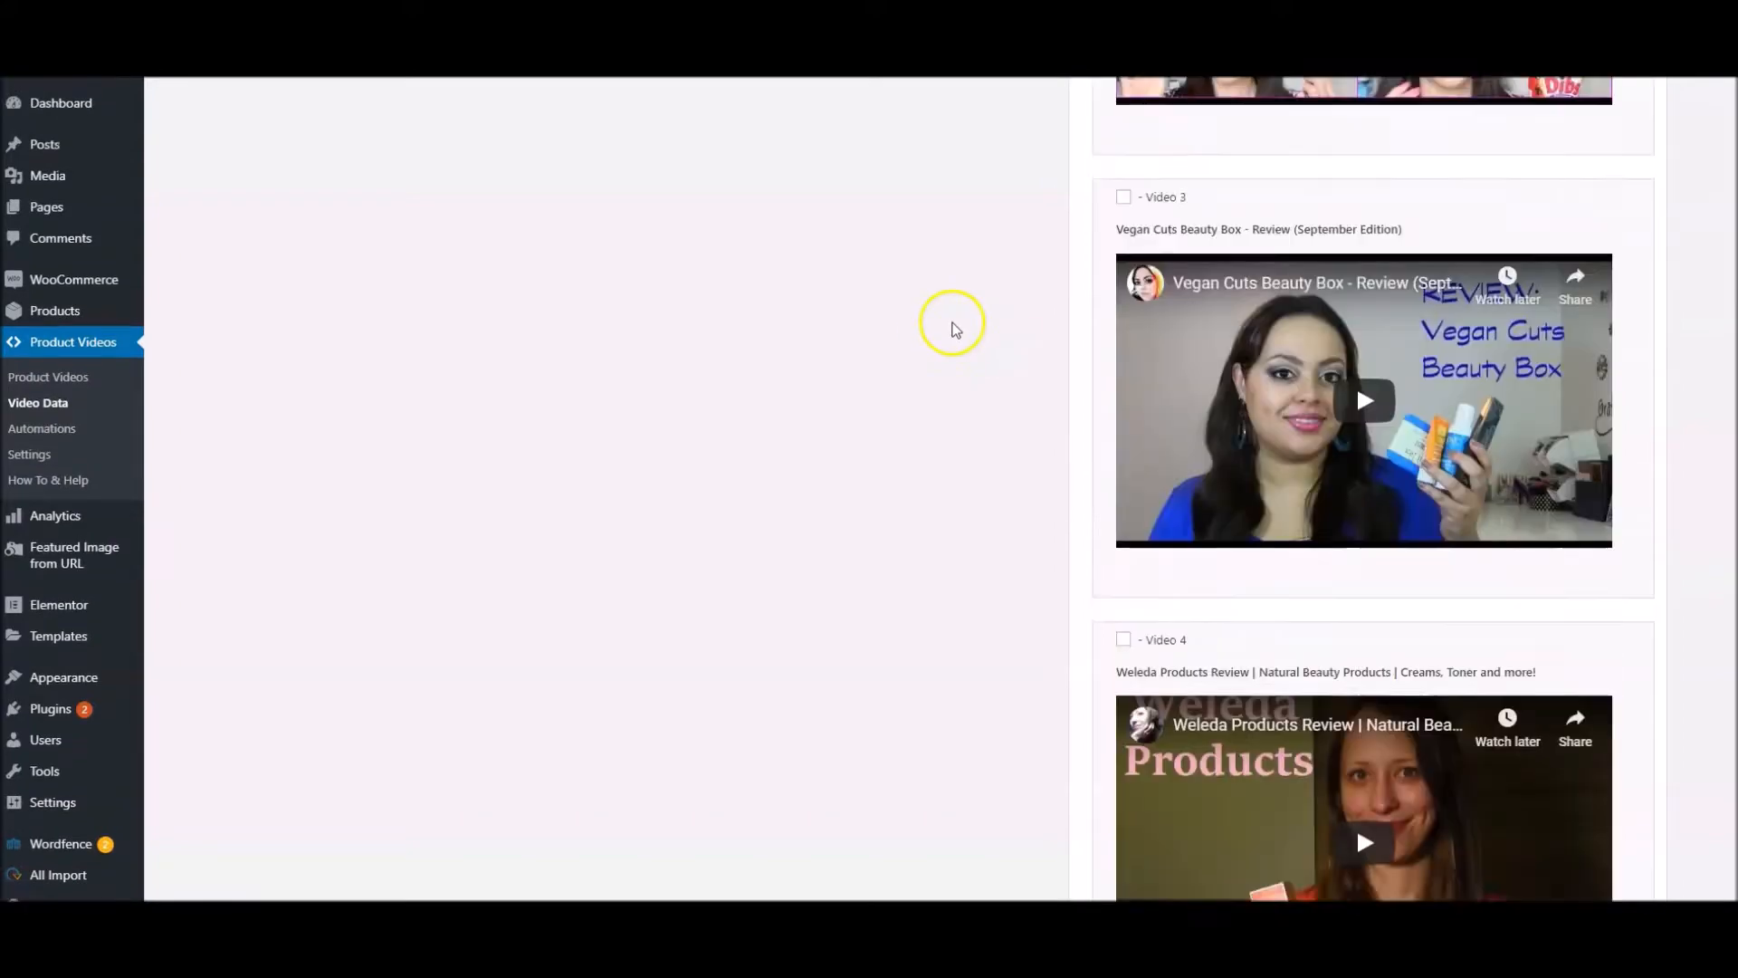
pyautogui.scroll(2, 961, 321)
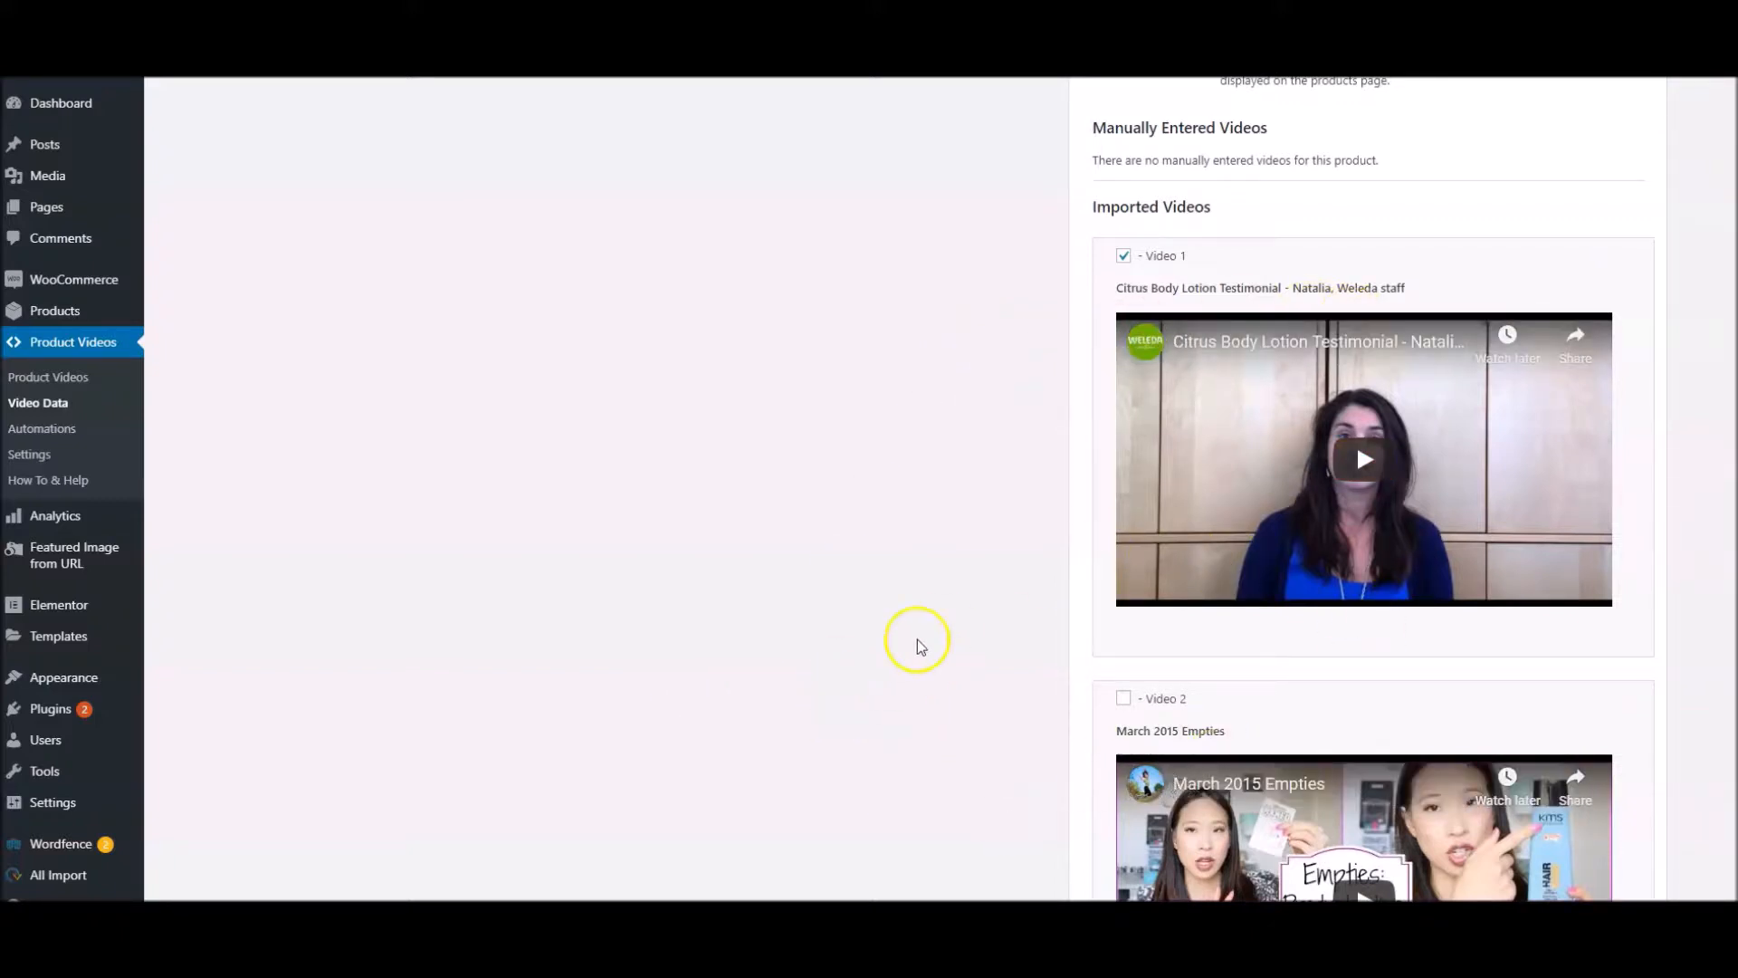
pyautogui.scroll(-1, 961, 624)
pyautogui.scroll(-6, 967, 623)
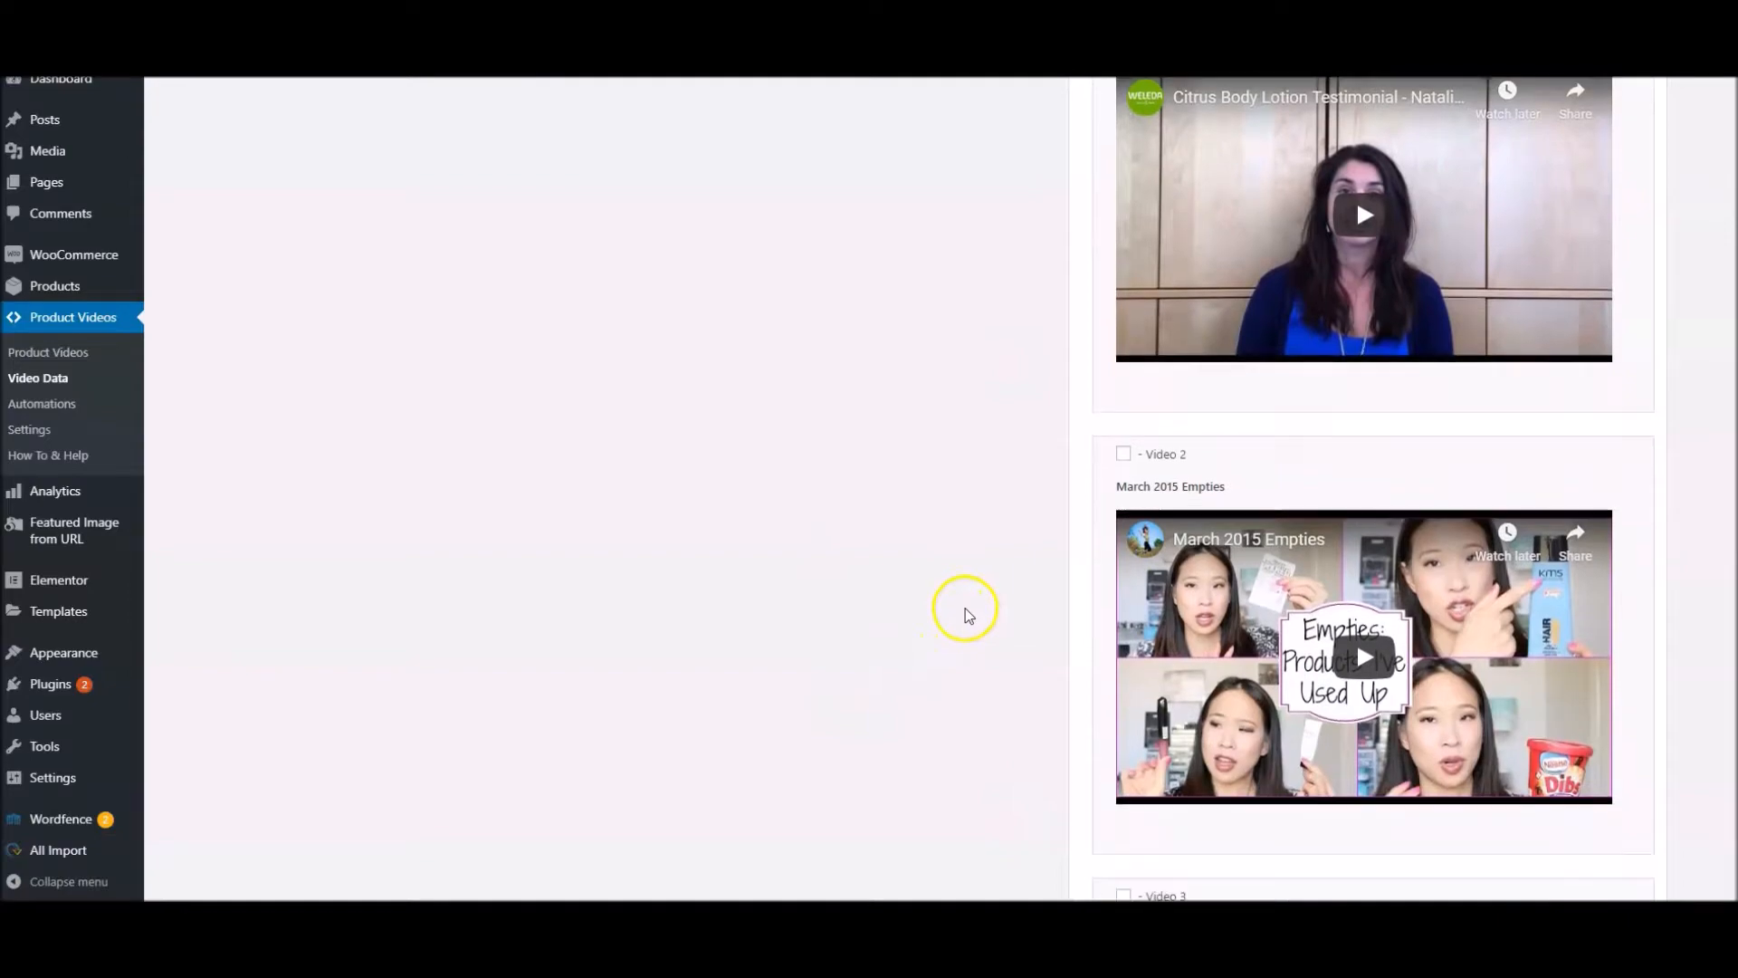
pyautogui.scroll(-7, 957, 615)
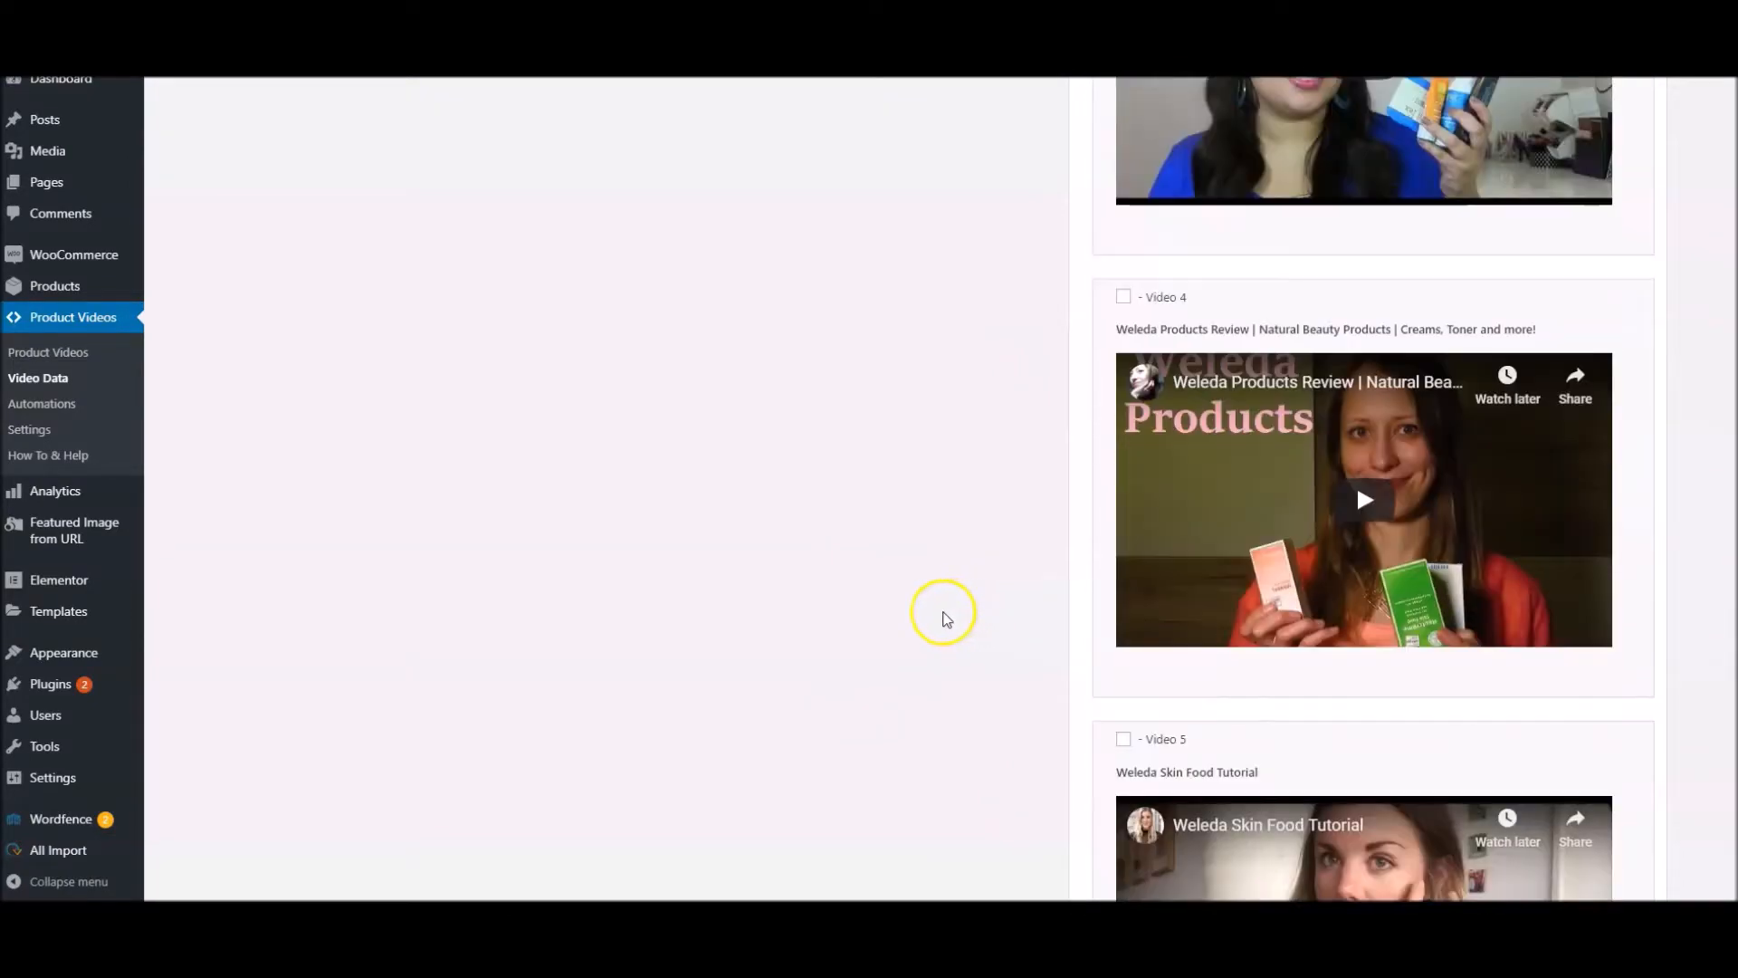
pyautogui.scroll(2, 933, 614)
pyautogui.scroll(-9, 926, 610)
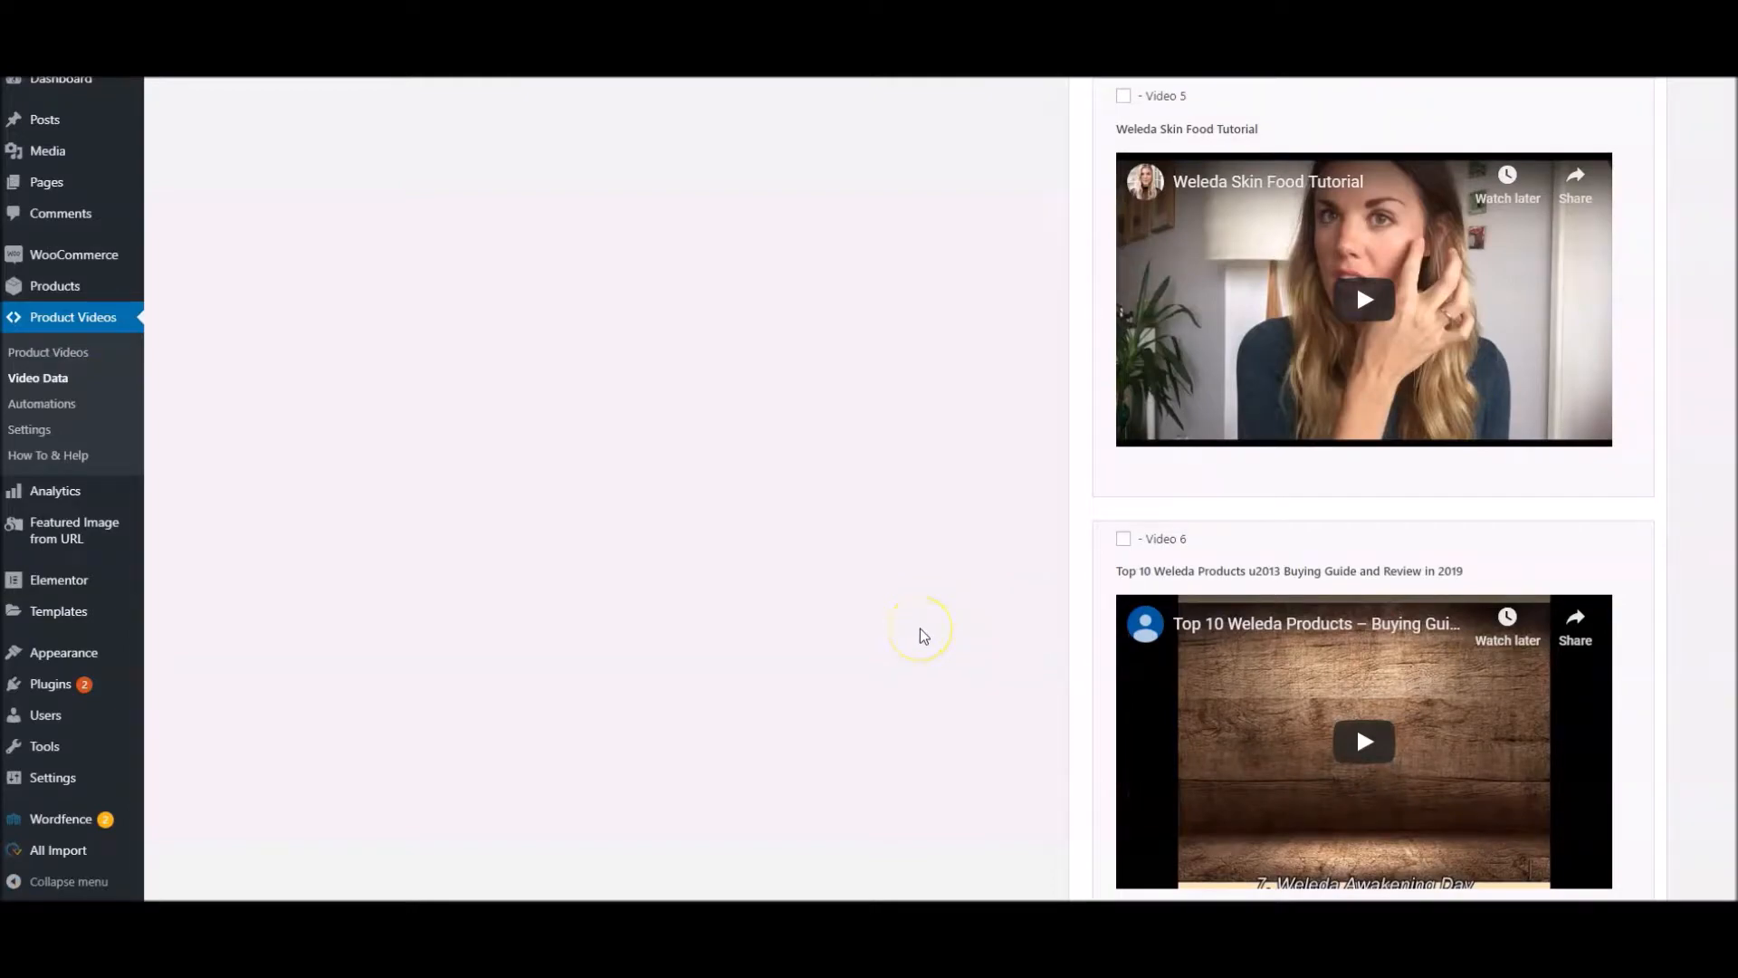
pyautogui.scroll(15, 920, 629)
pyautogui.scroll(10, 920, 629)
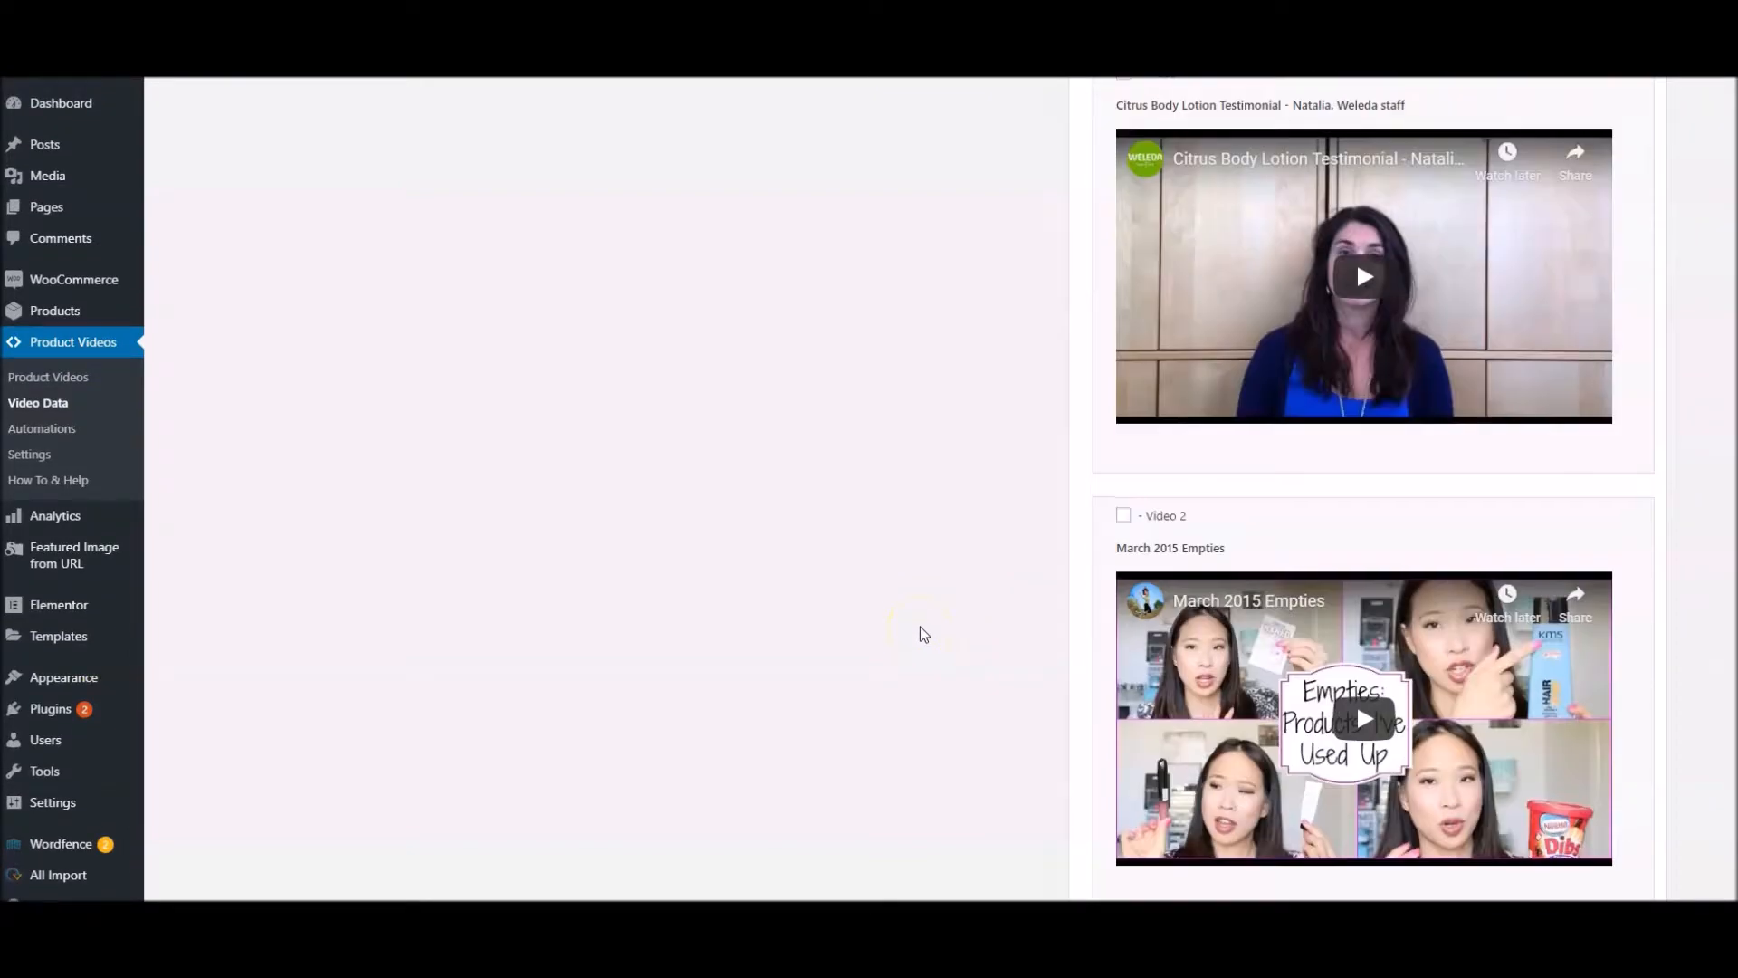
pyautogui.scroll(-2, 920, 627)
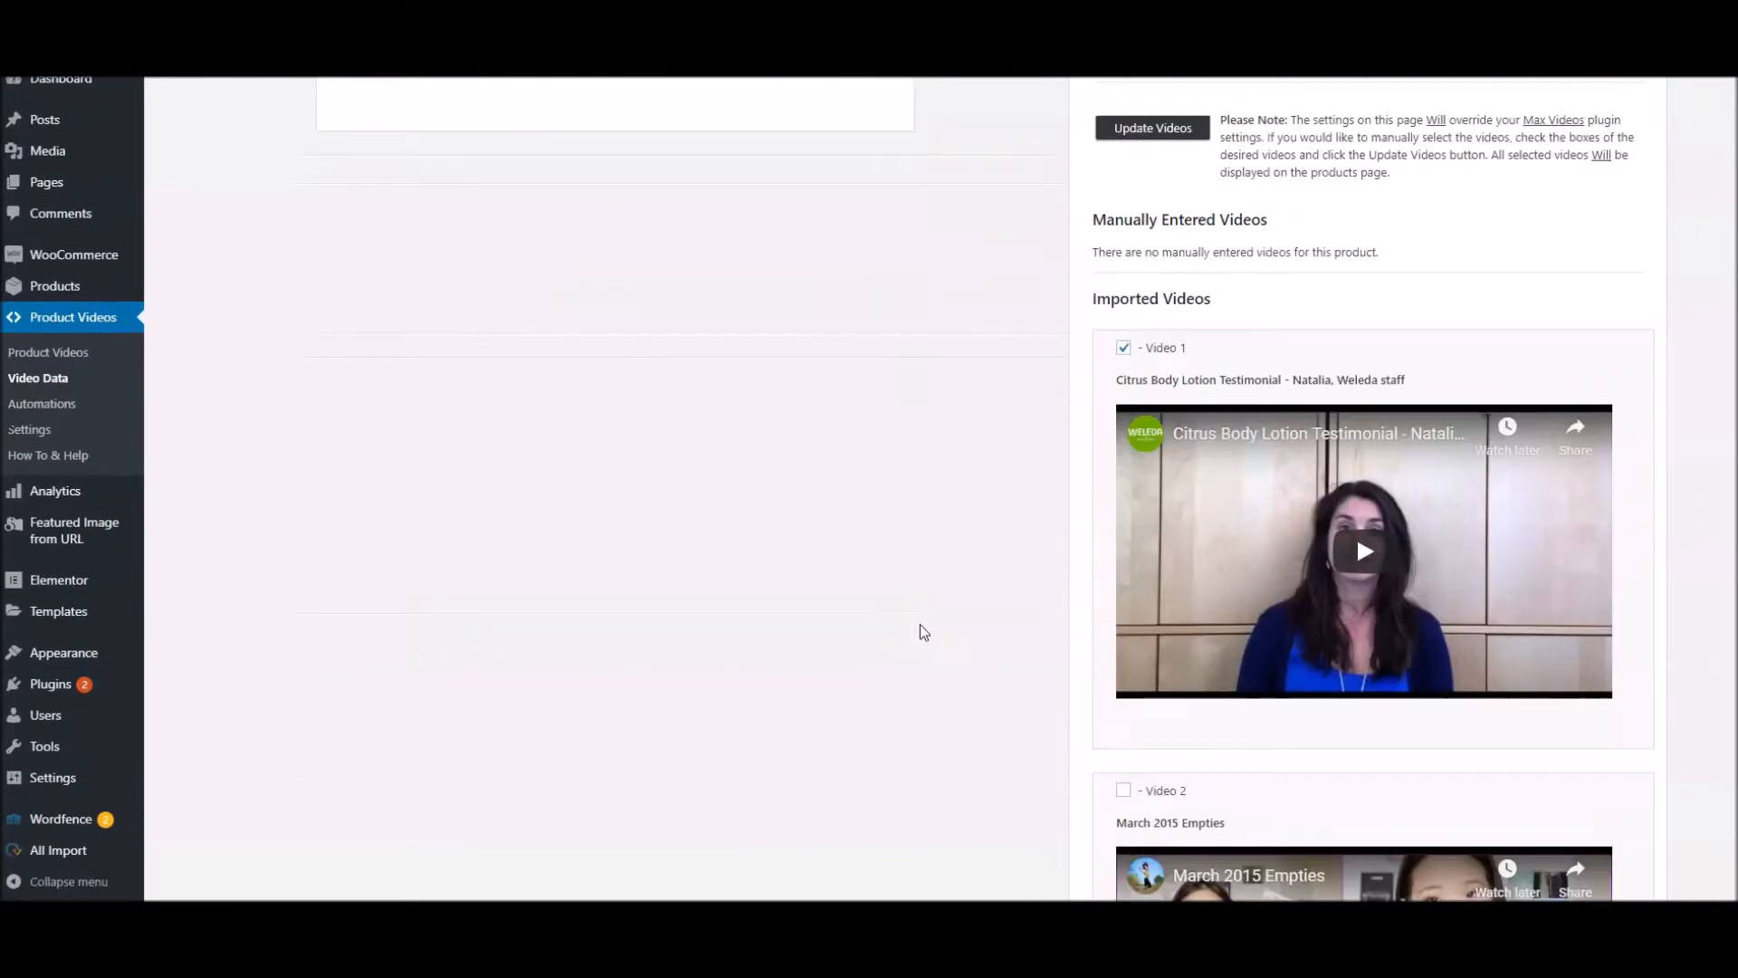
pyautogui.click(914, 624)
pyautogui.scroll(-1, 959, 688)
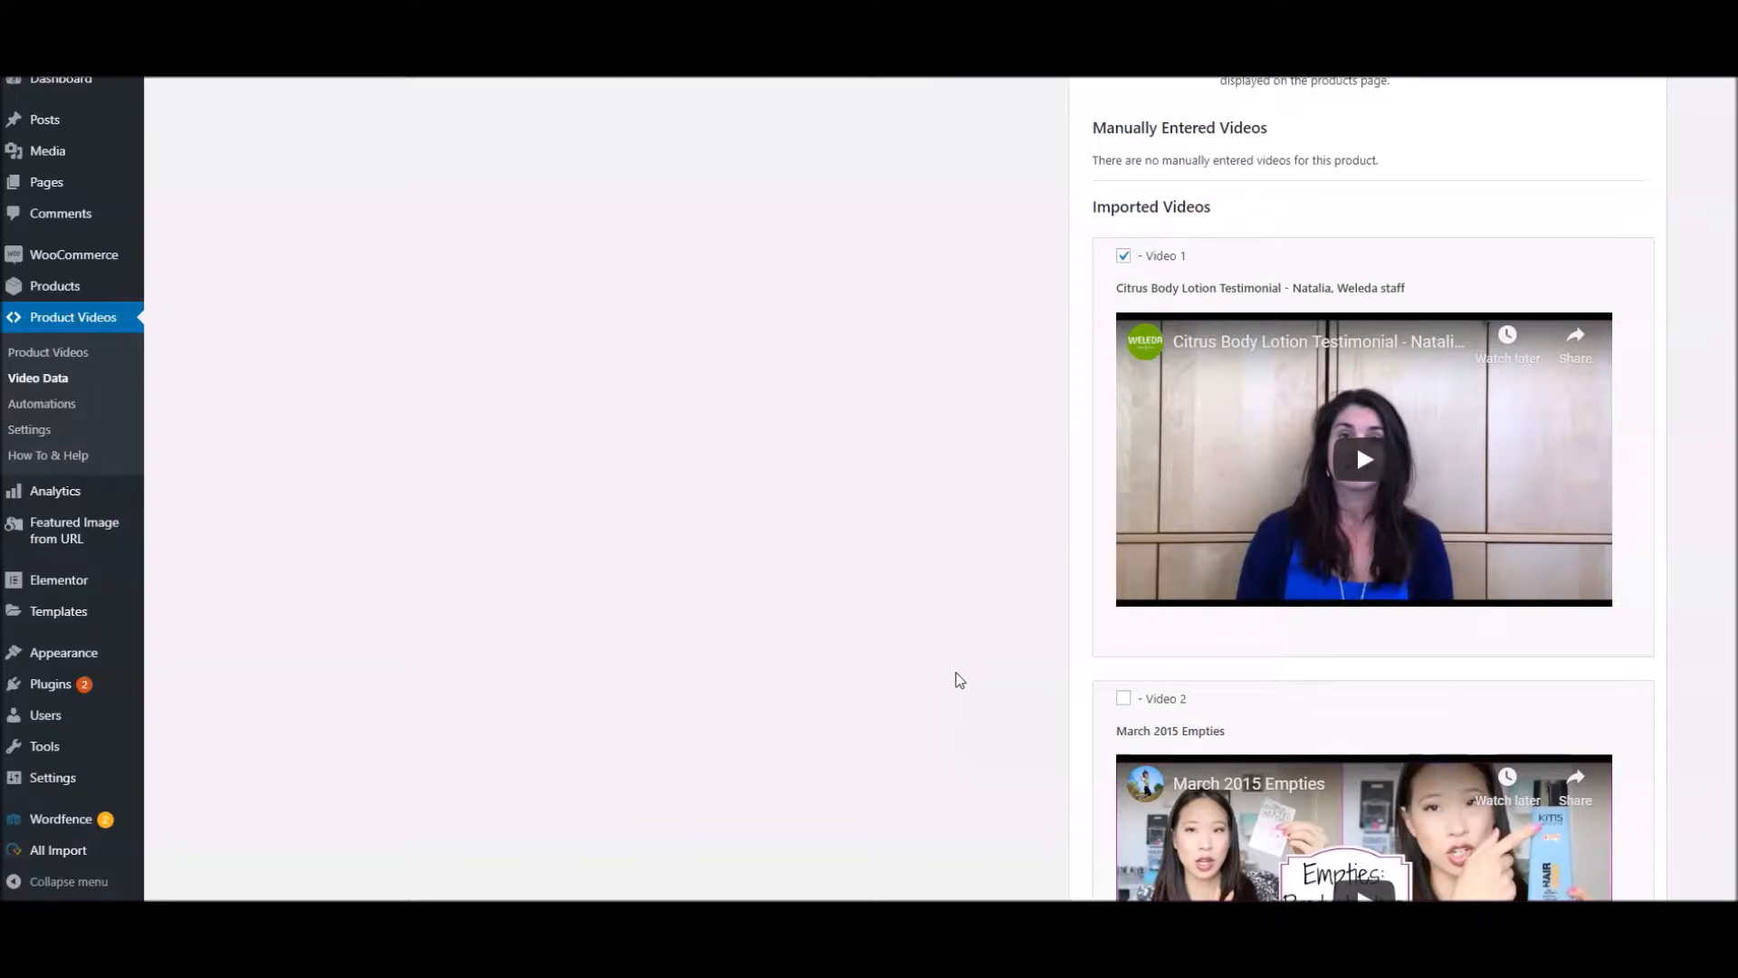
pyautogui.scroll(-2, 979, 602)
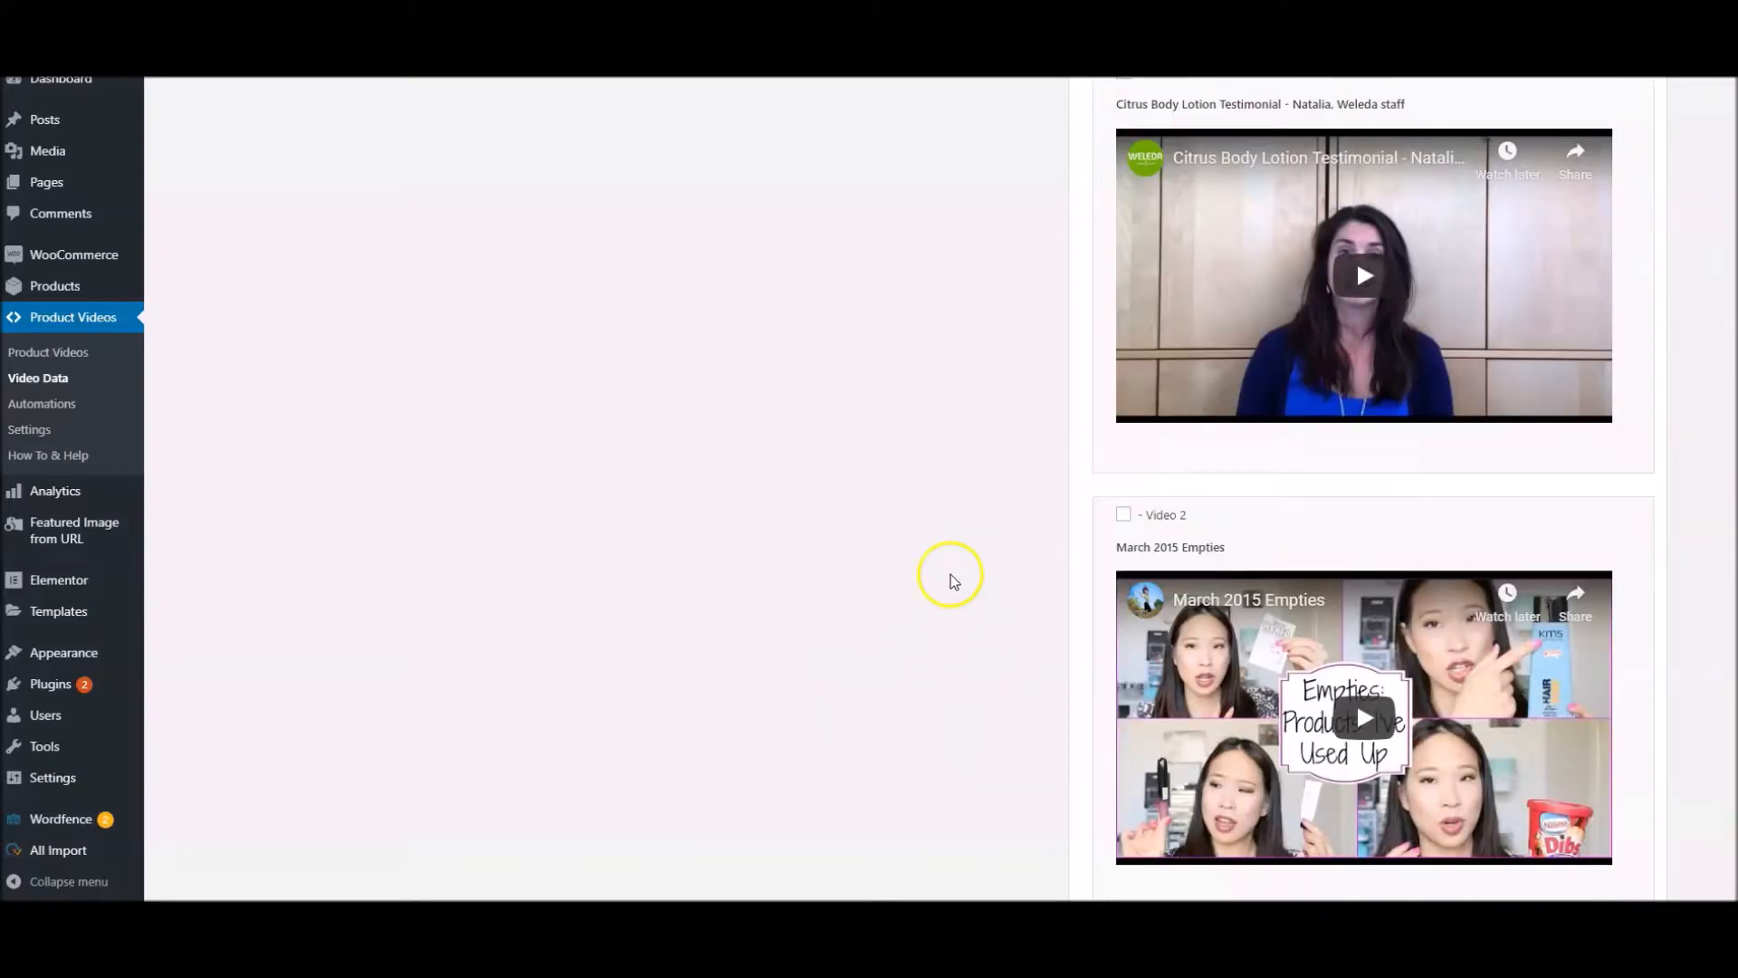
pyautogui.scroll(2, 951, 575)
pyautogui.scroll(-15, 1029, 558)
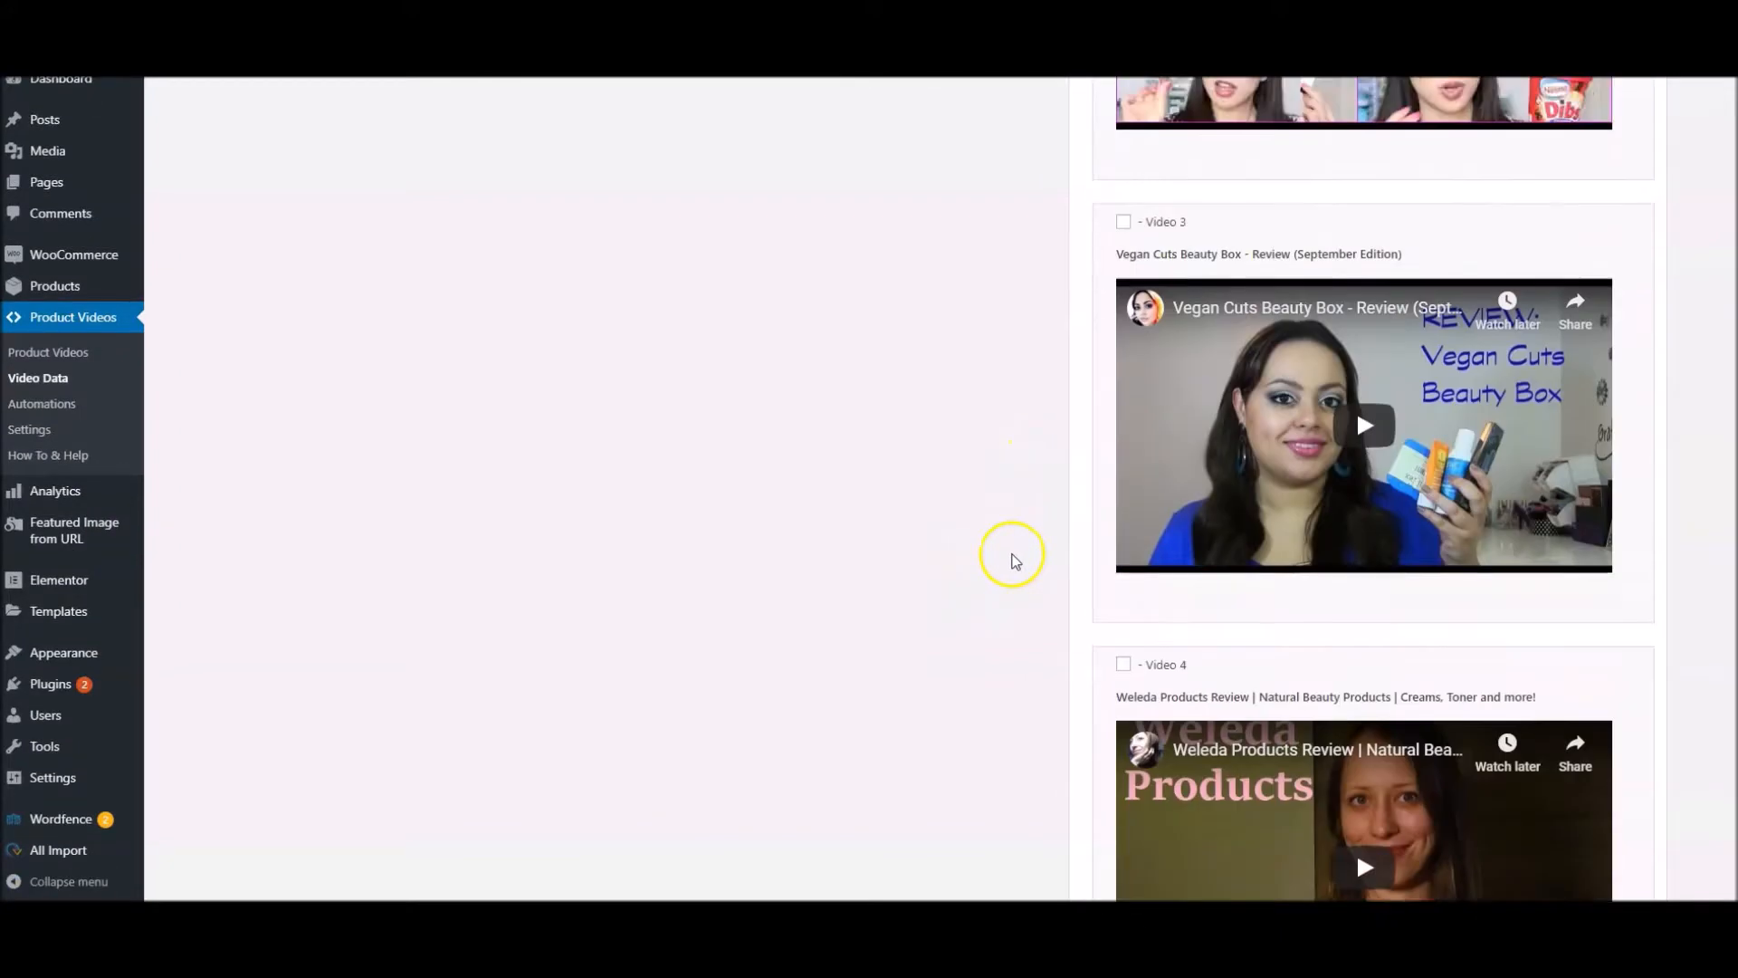
# Look through videos 3 to 6 among the Weleda lotion's imported videos and compare their titles with the product
pyautogui.scroll(-5, 1012, 554)
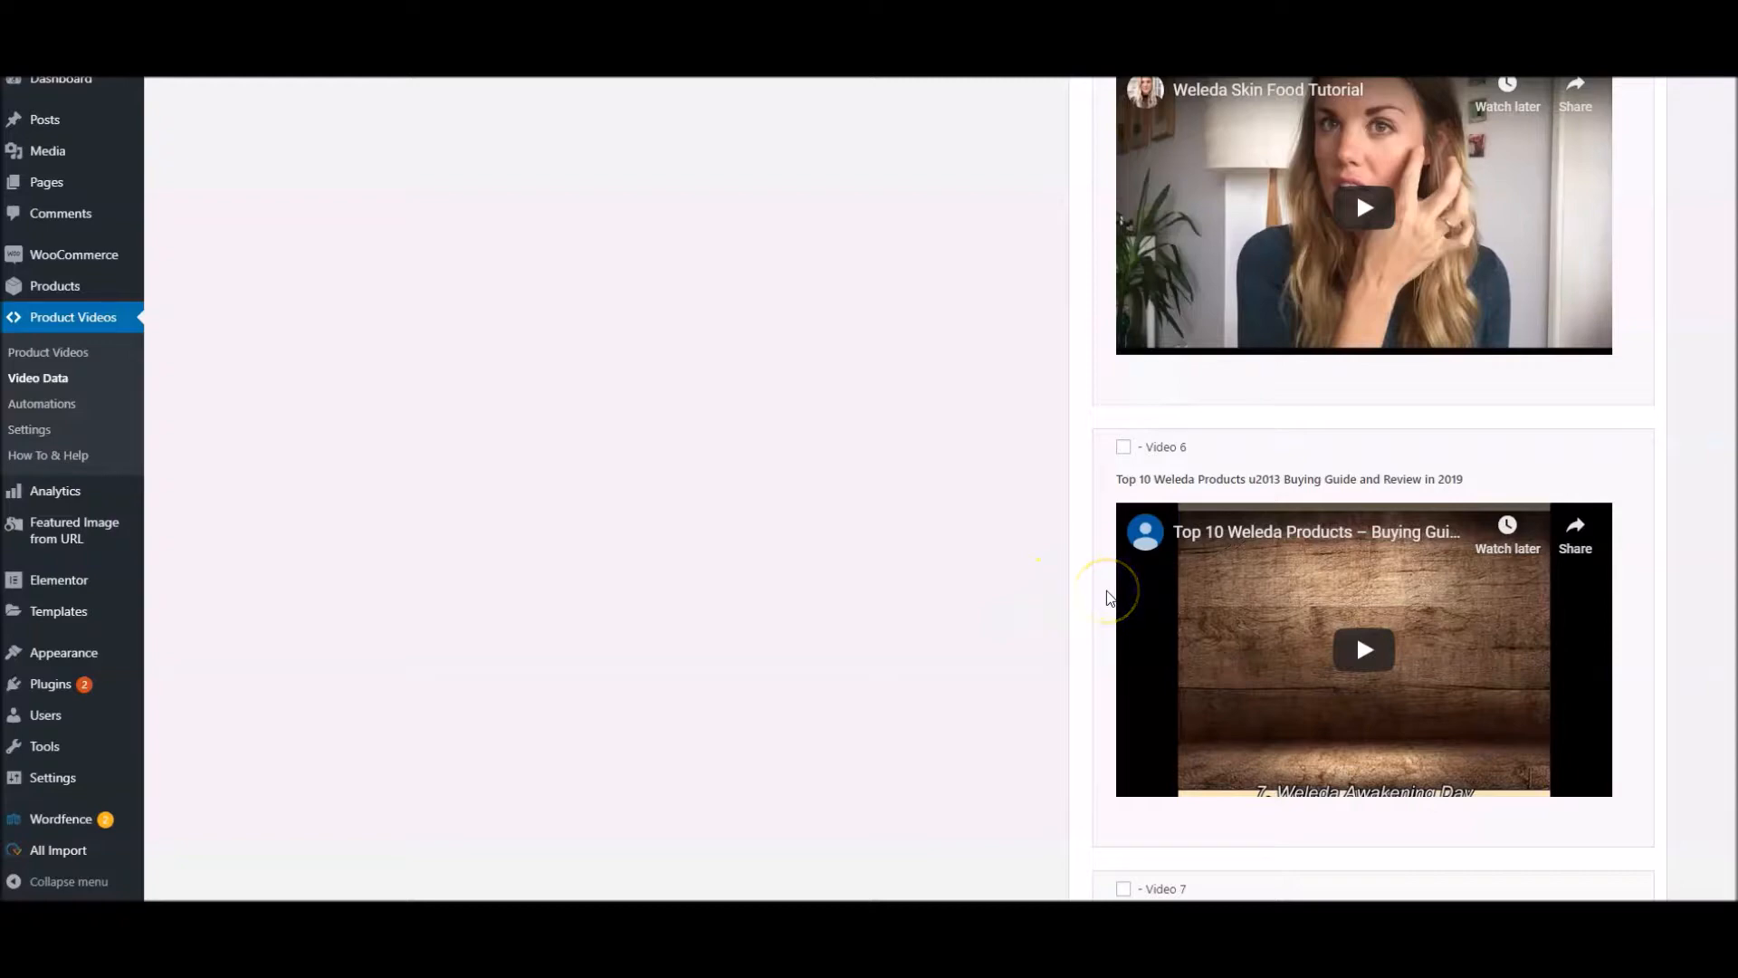
pyautogui.scroll(15, 1108, 598)
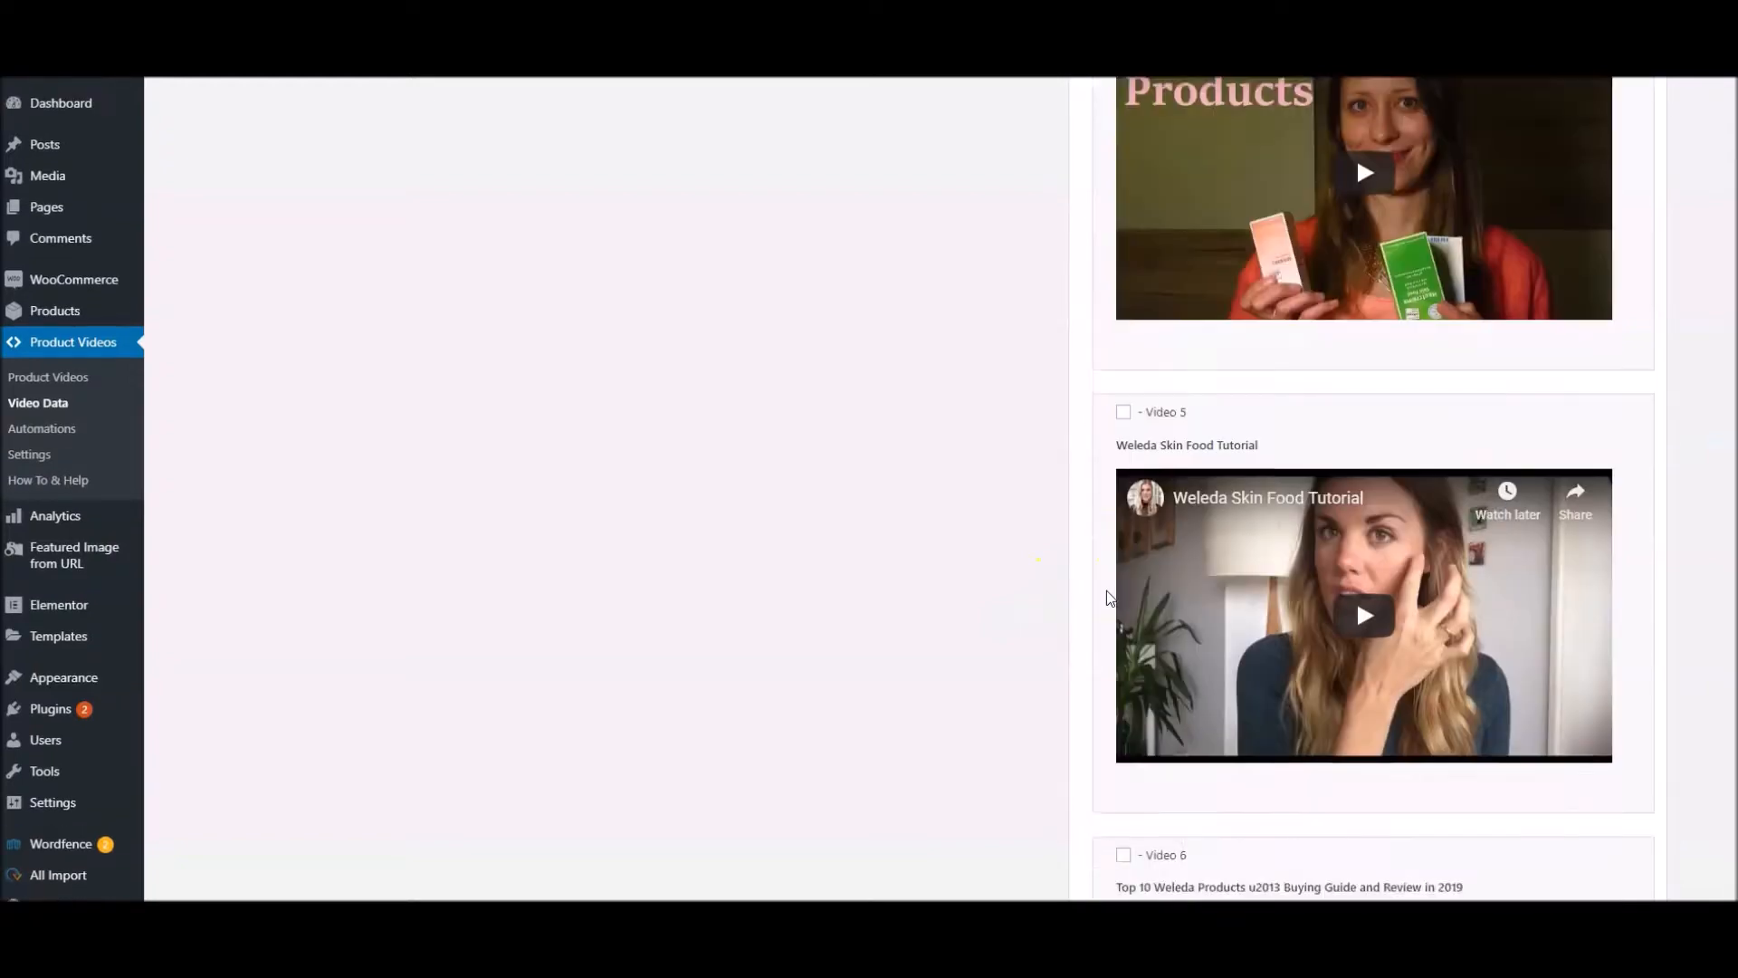
pyautogui.scroll(15, 1105, 590)
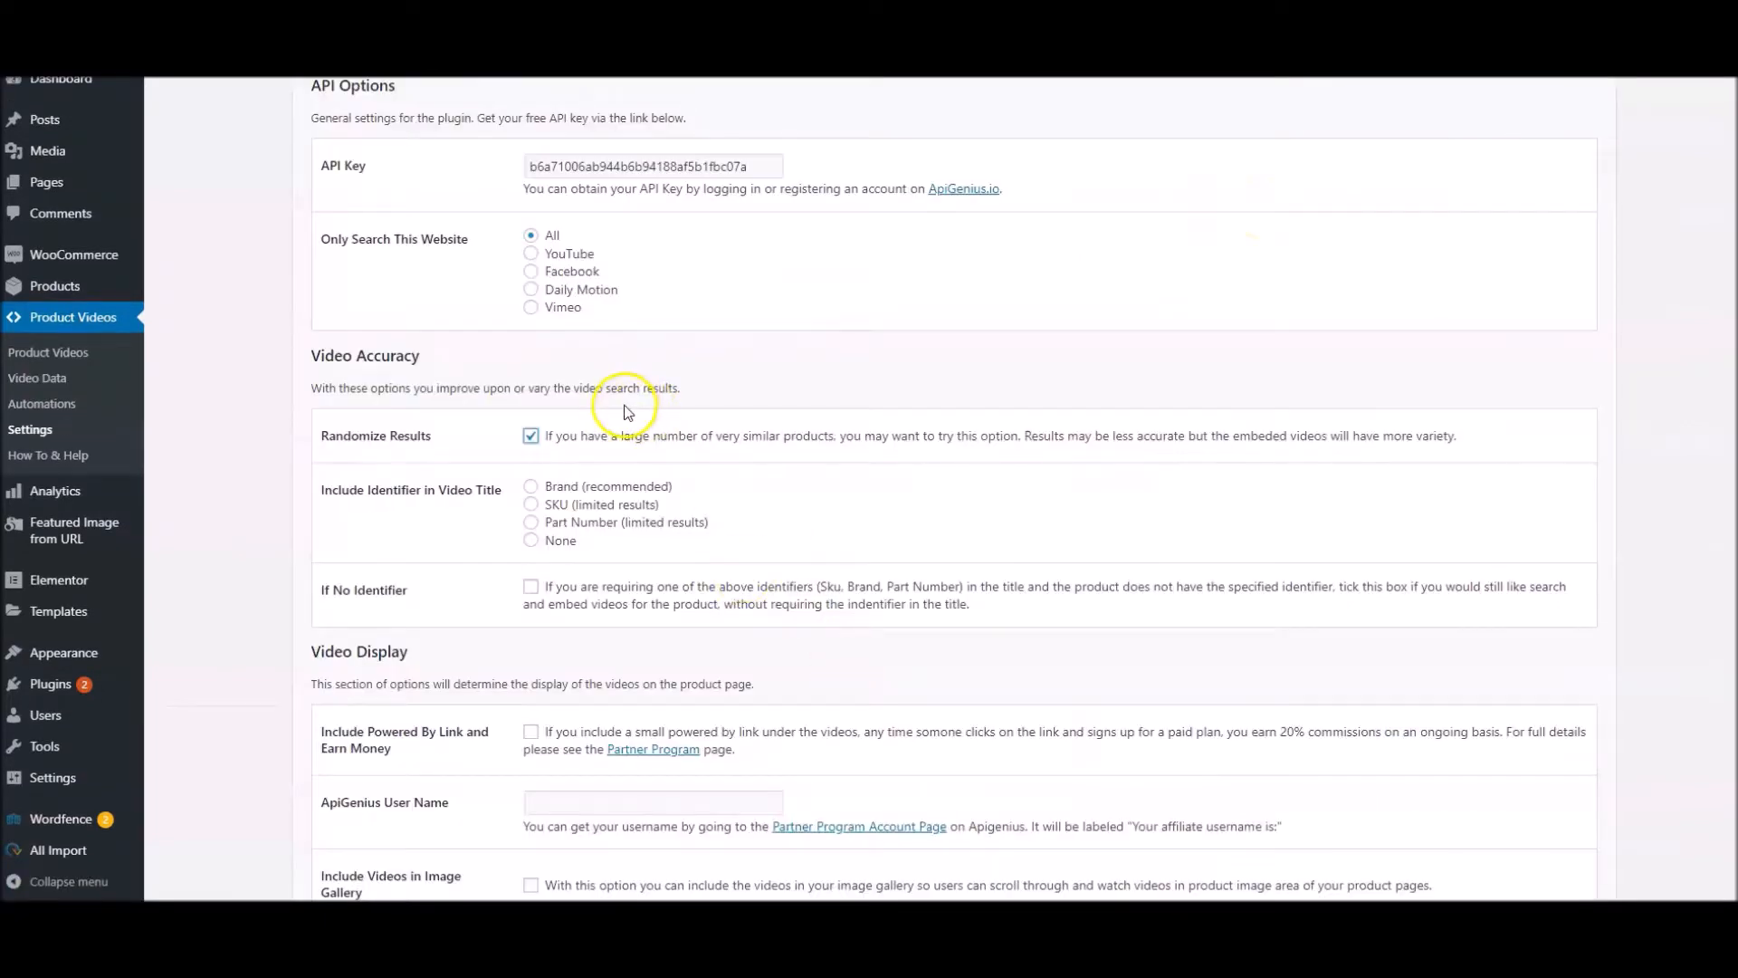
# Disable Randomize Results, require the Brand identifier in the video title, and save the plugin settings
pyautogui.click(531, 436)
pyautogui.click(532, 437)
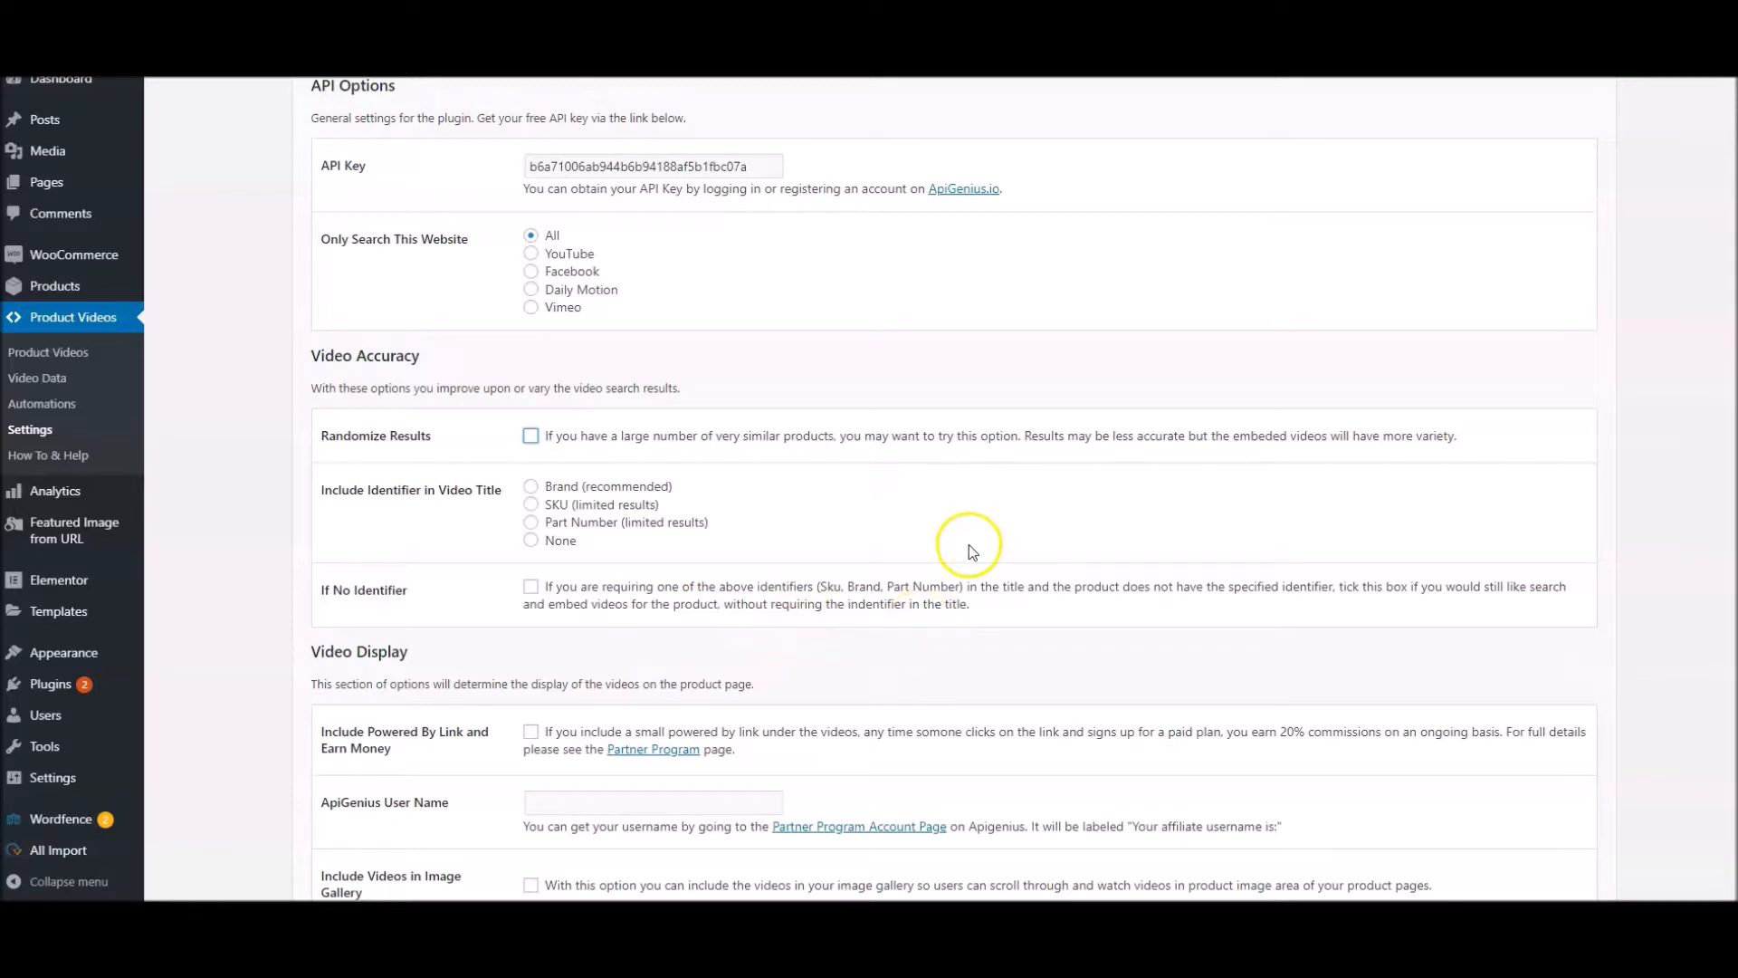
pyautogui.click(773, 524)
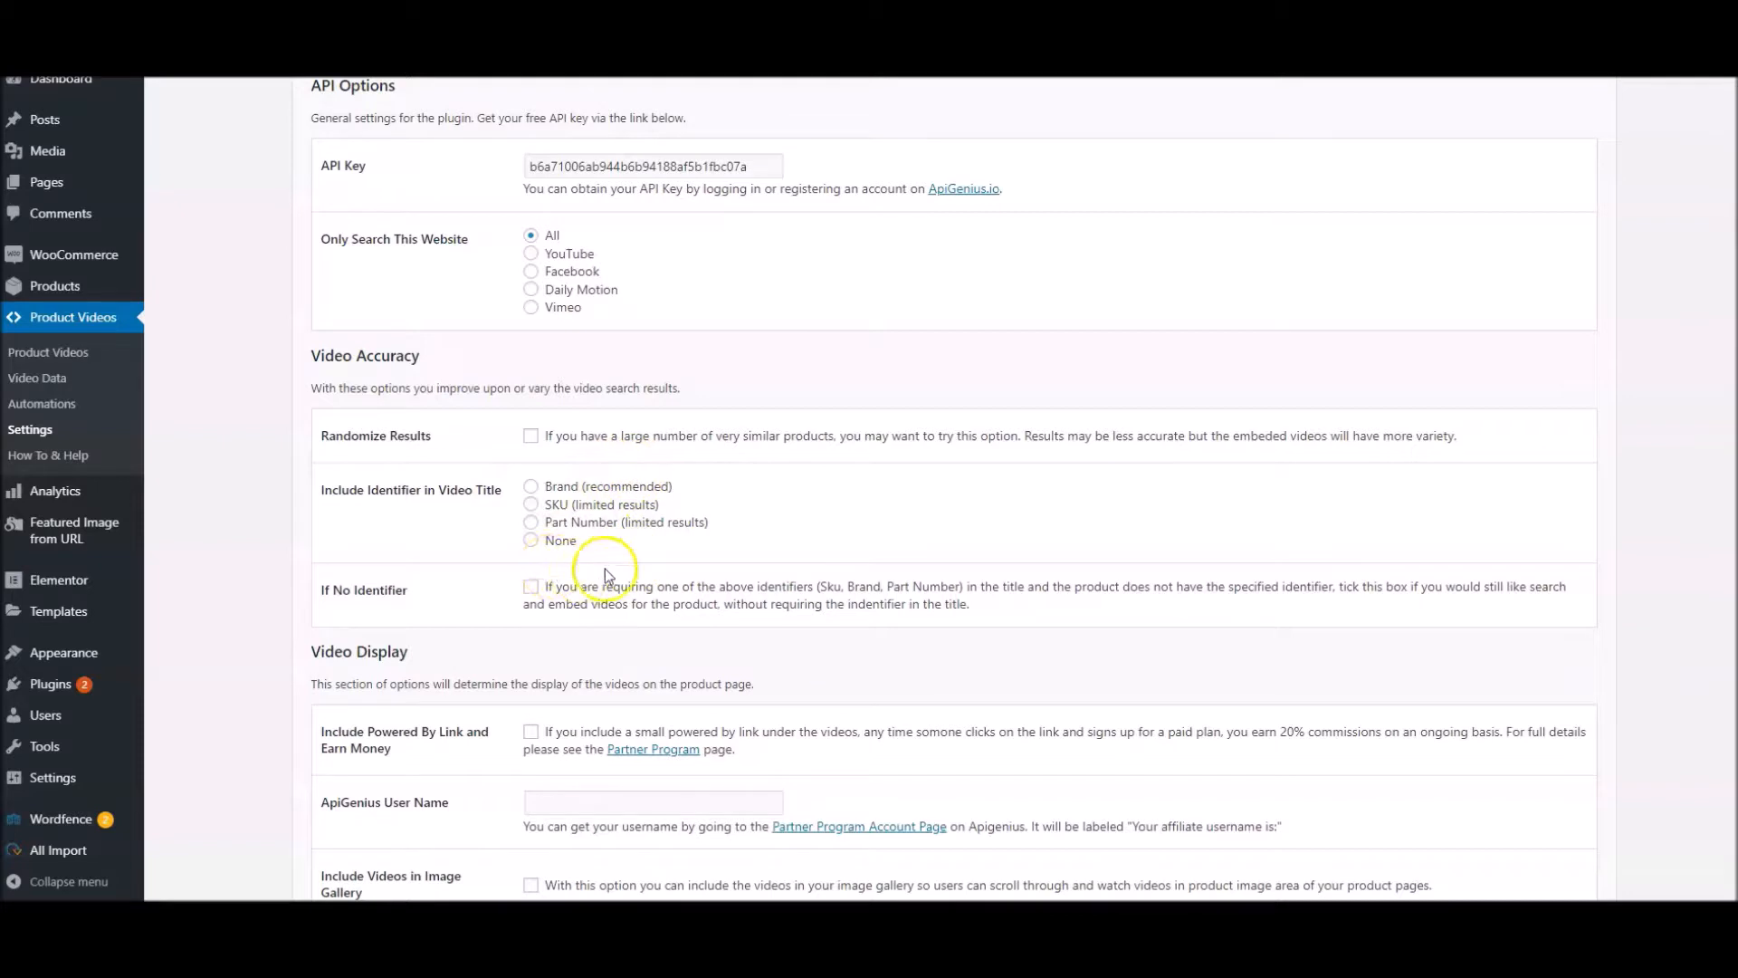
pyautogui.click(531, 486)
pyautogui.scroll(-9, 571, 495)
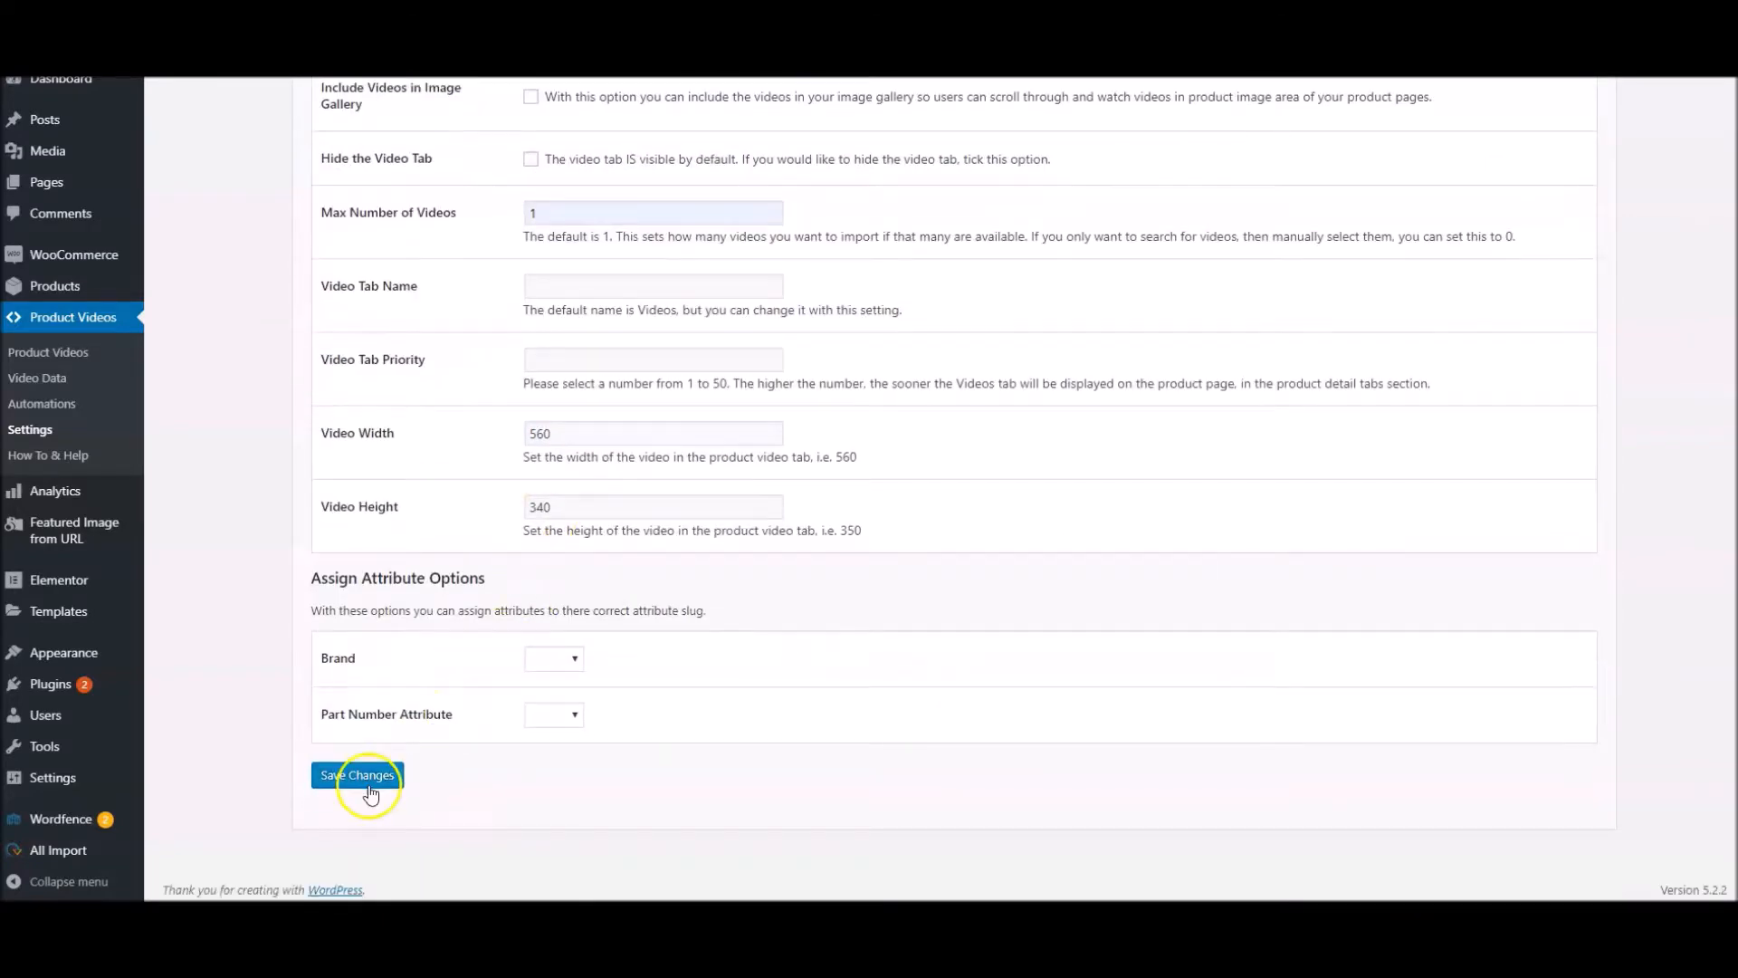
pyautogui.click(375, 774)
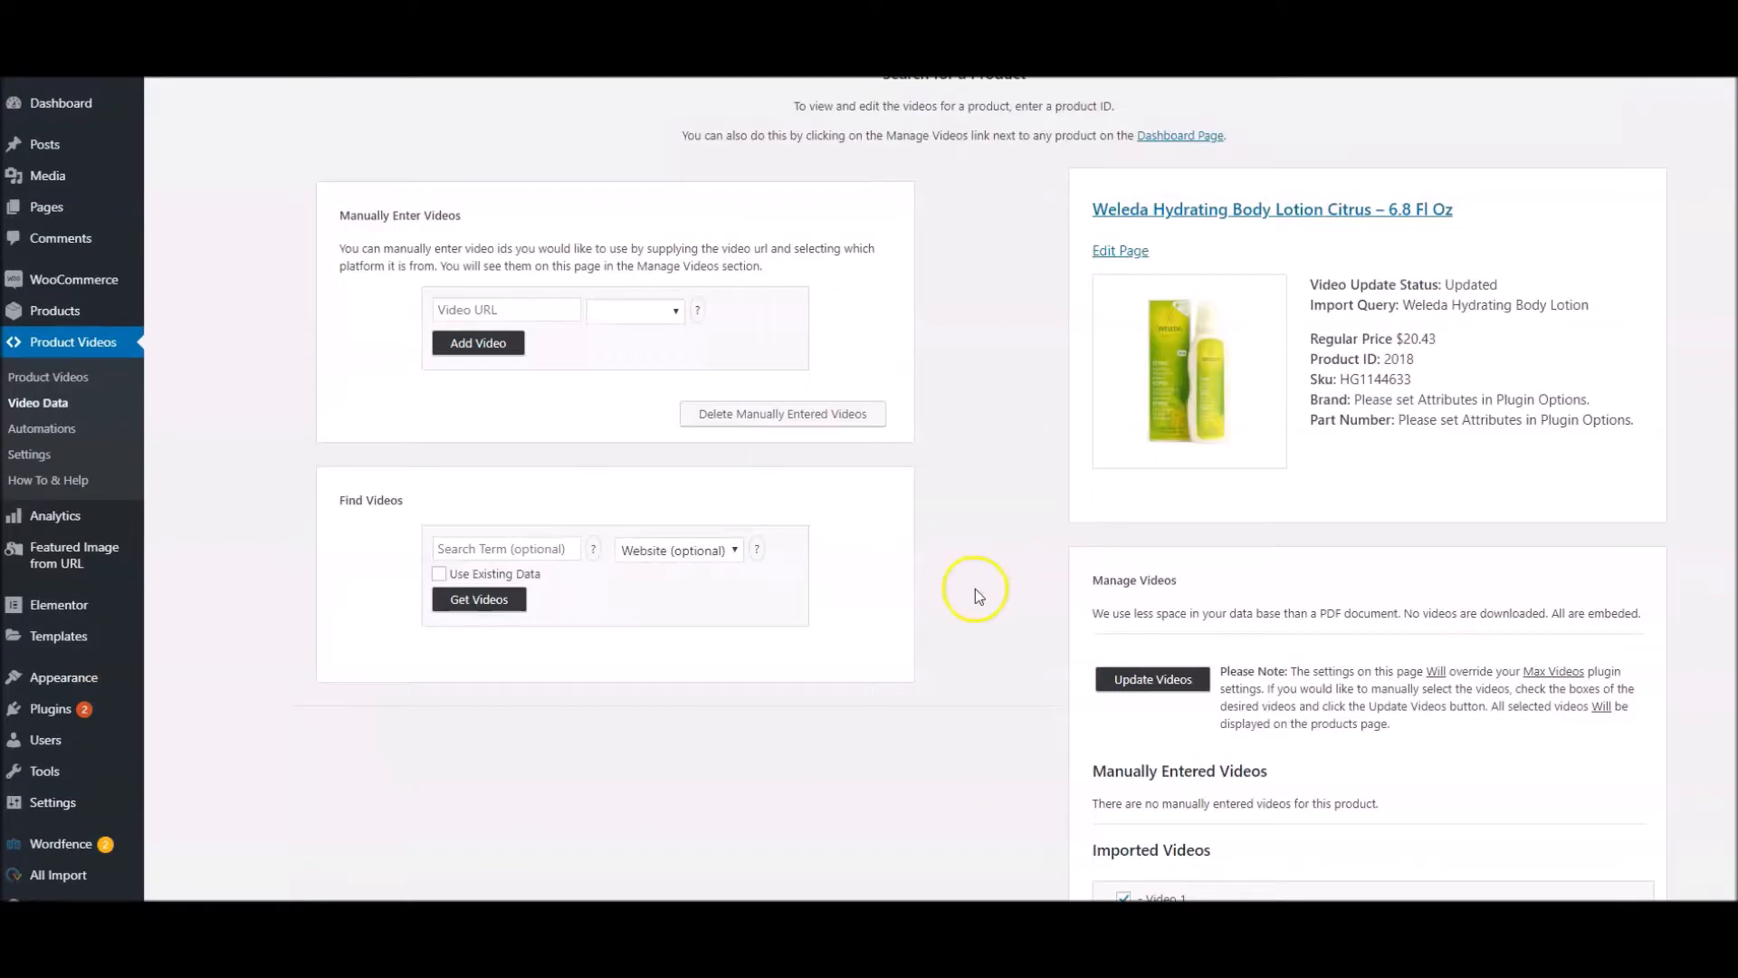
# Show only the Giovanni 2chic conditioner, product ID 2014, in the product list and get videos for it
pyautogui.click(20, 375)
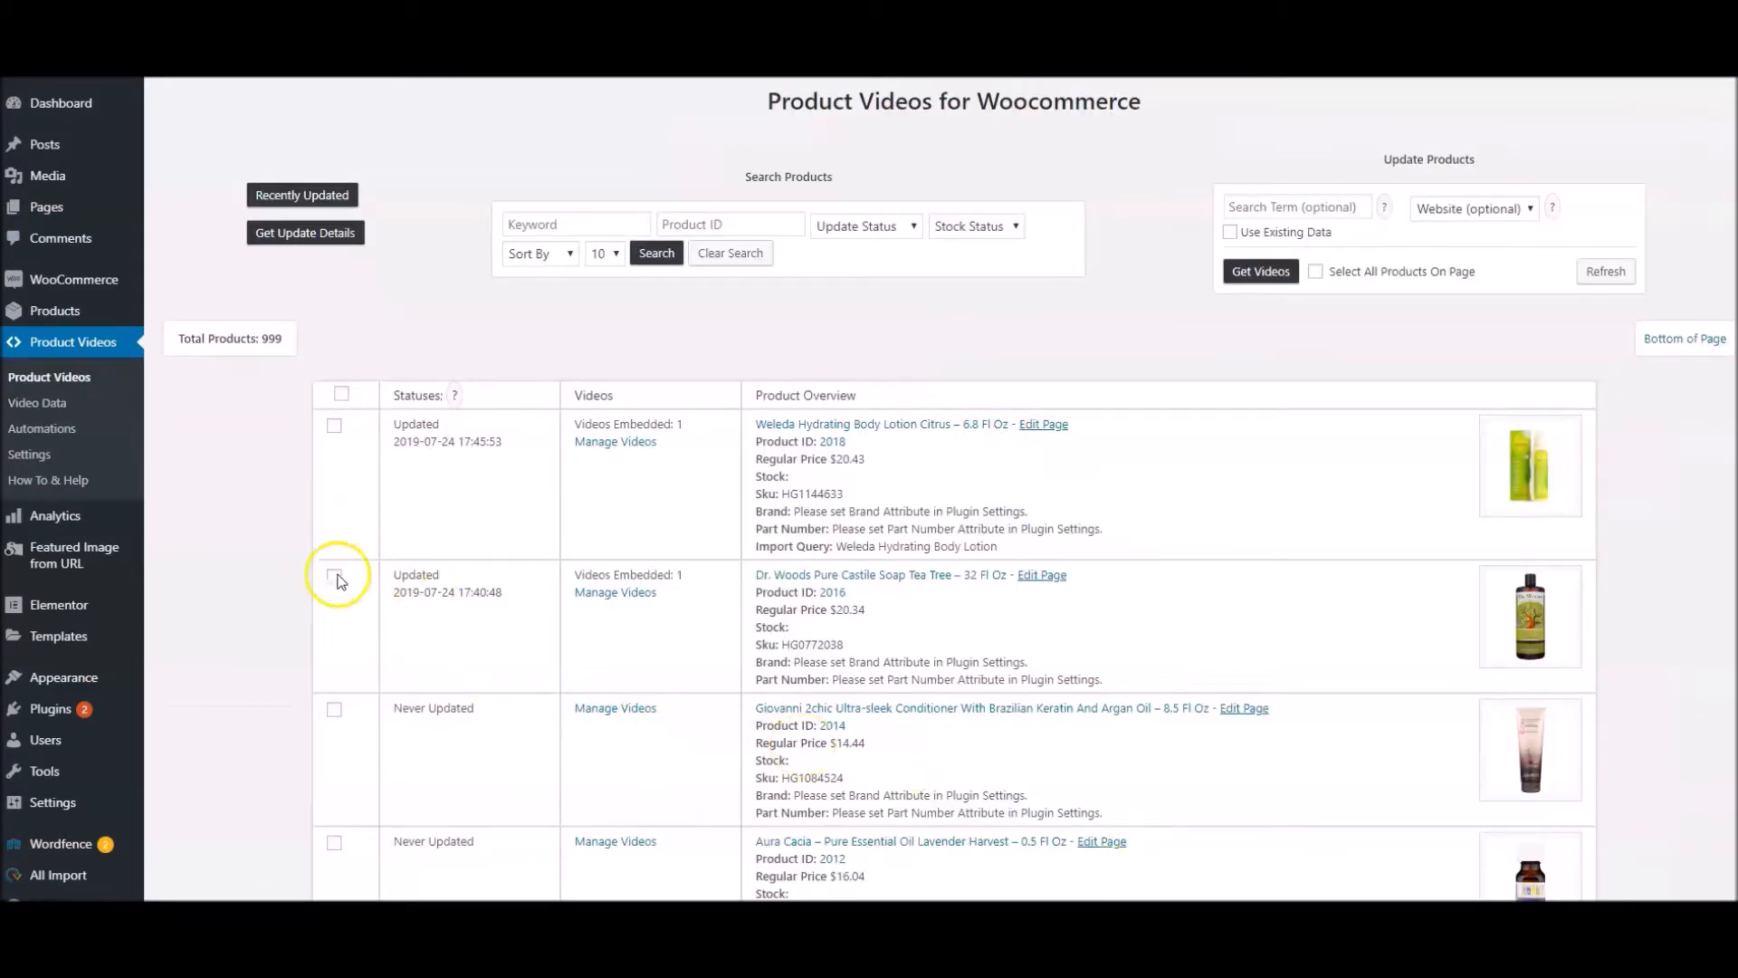
pyautogui.click(334, 708)
pyautogui.scroll(-5, 990, 755)
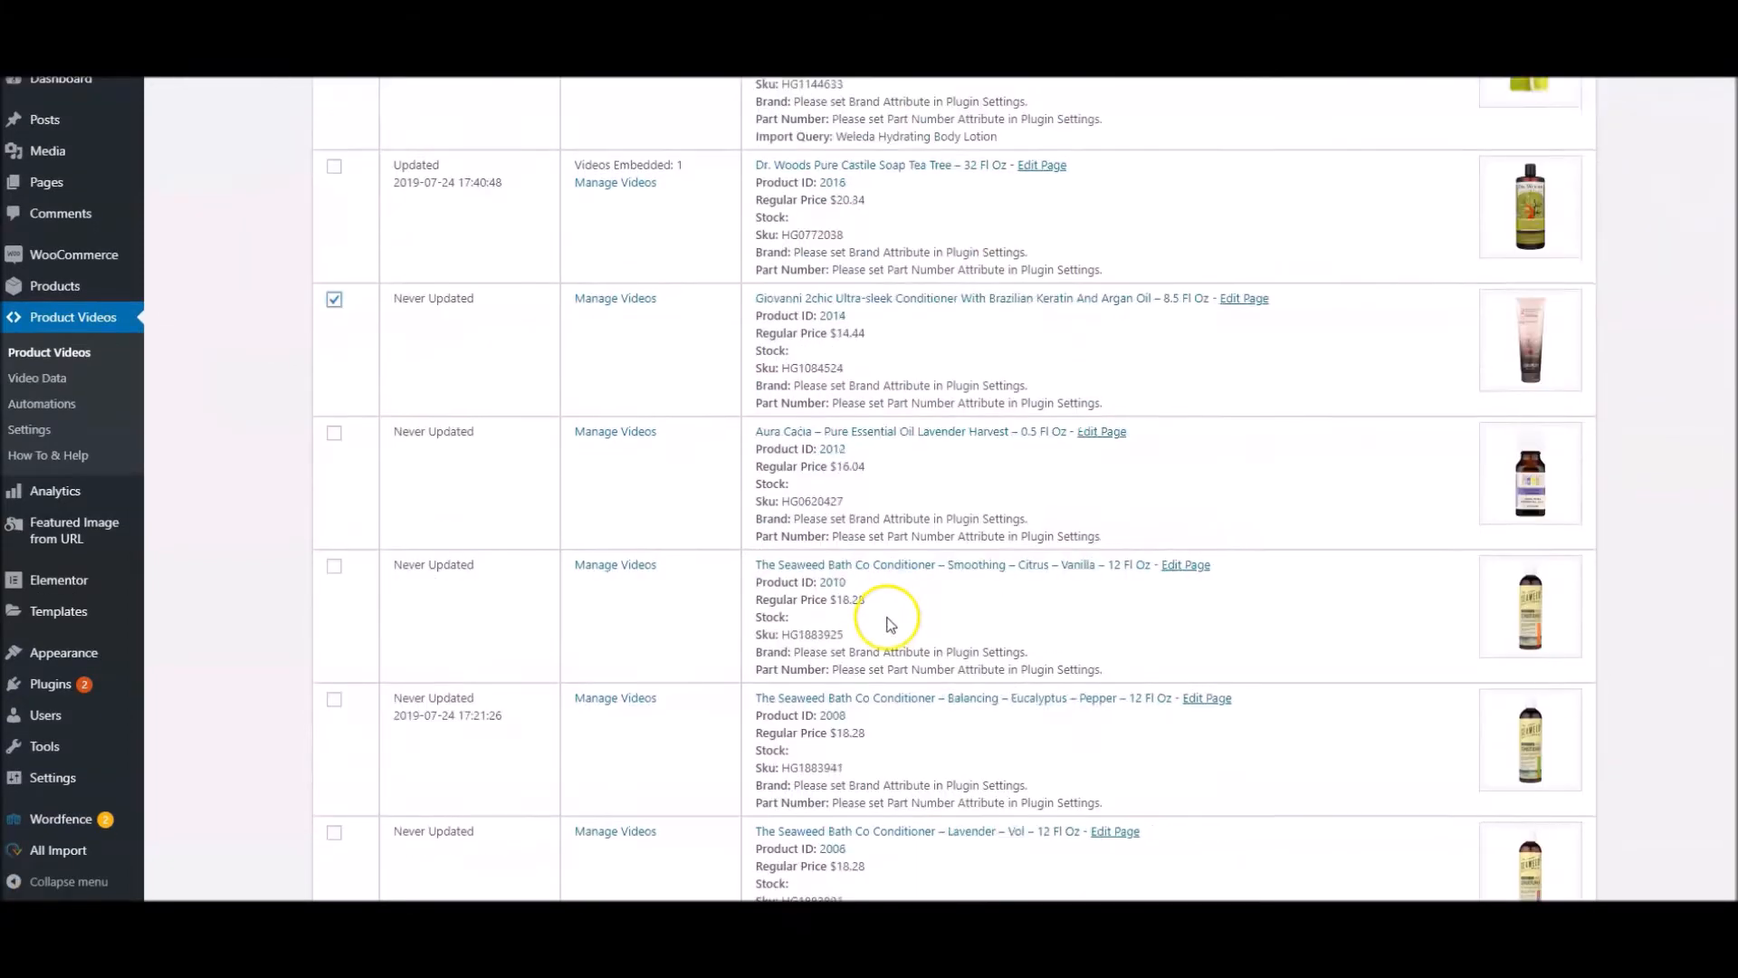
pyautogui.scroll(2, 860, 355)
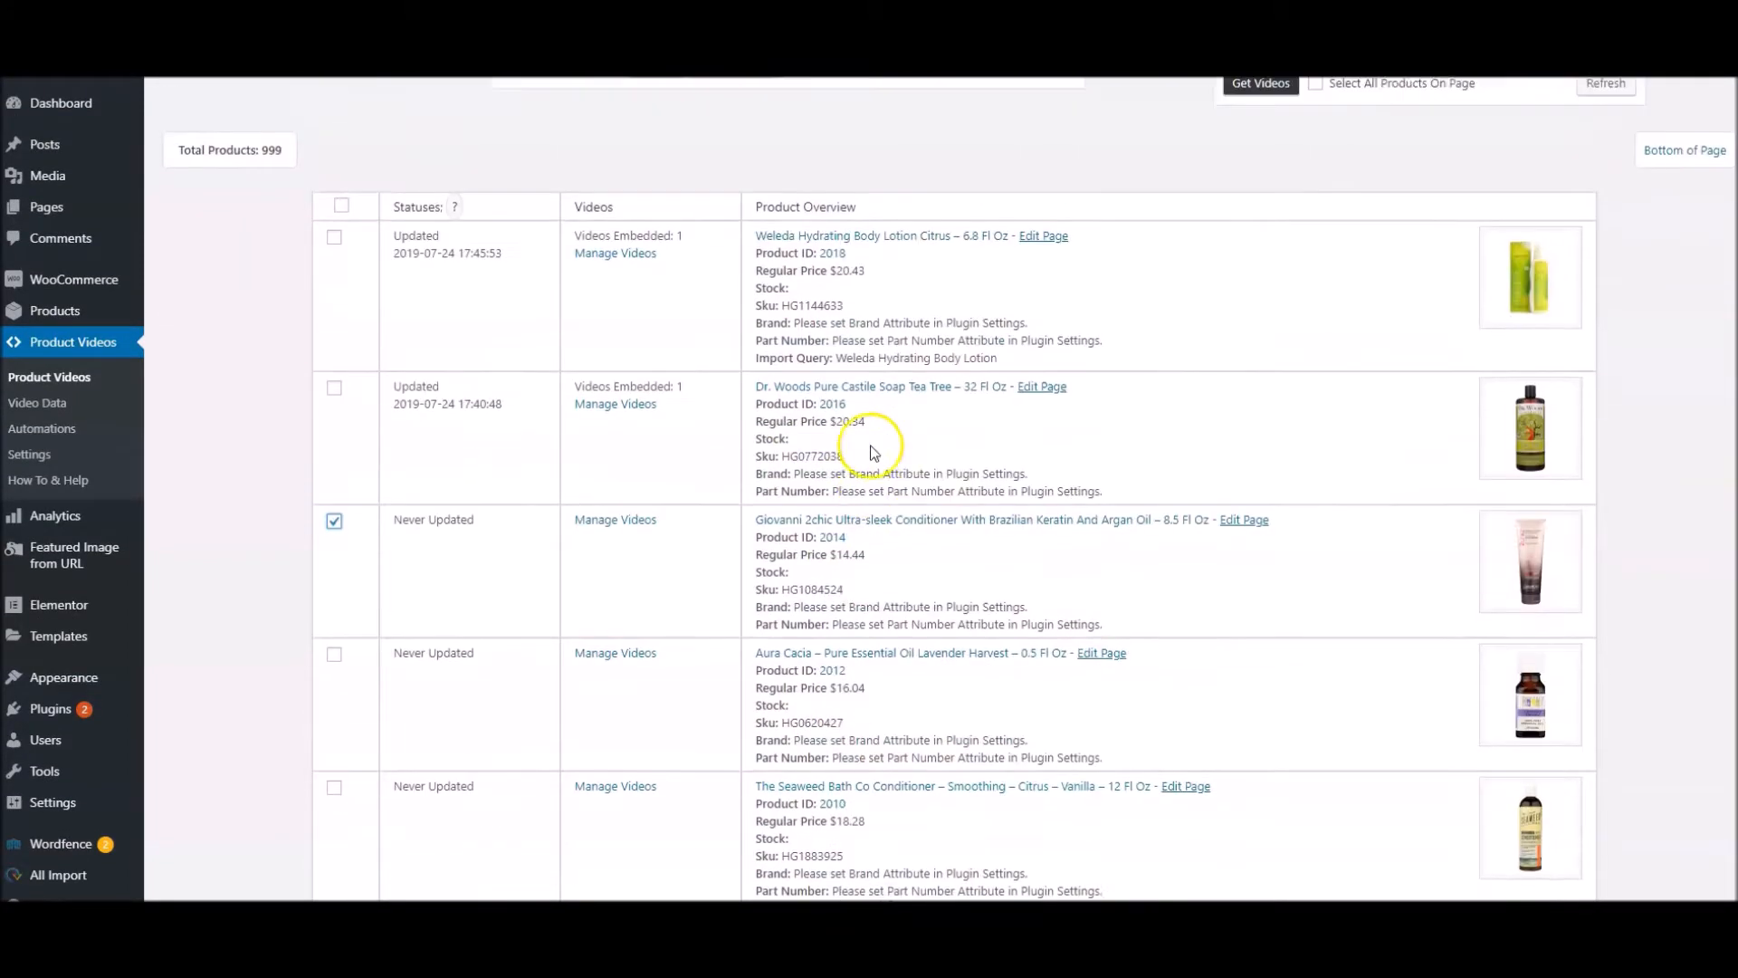
pyautogui.click(828, 542)
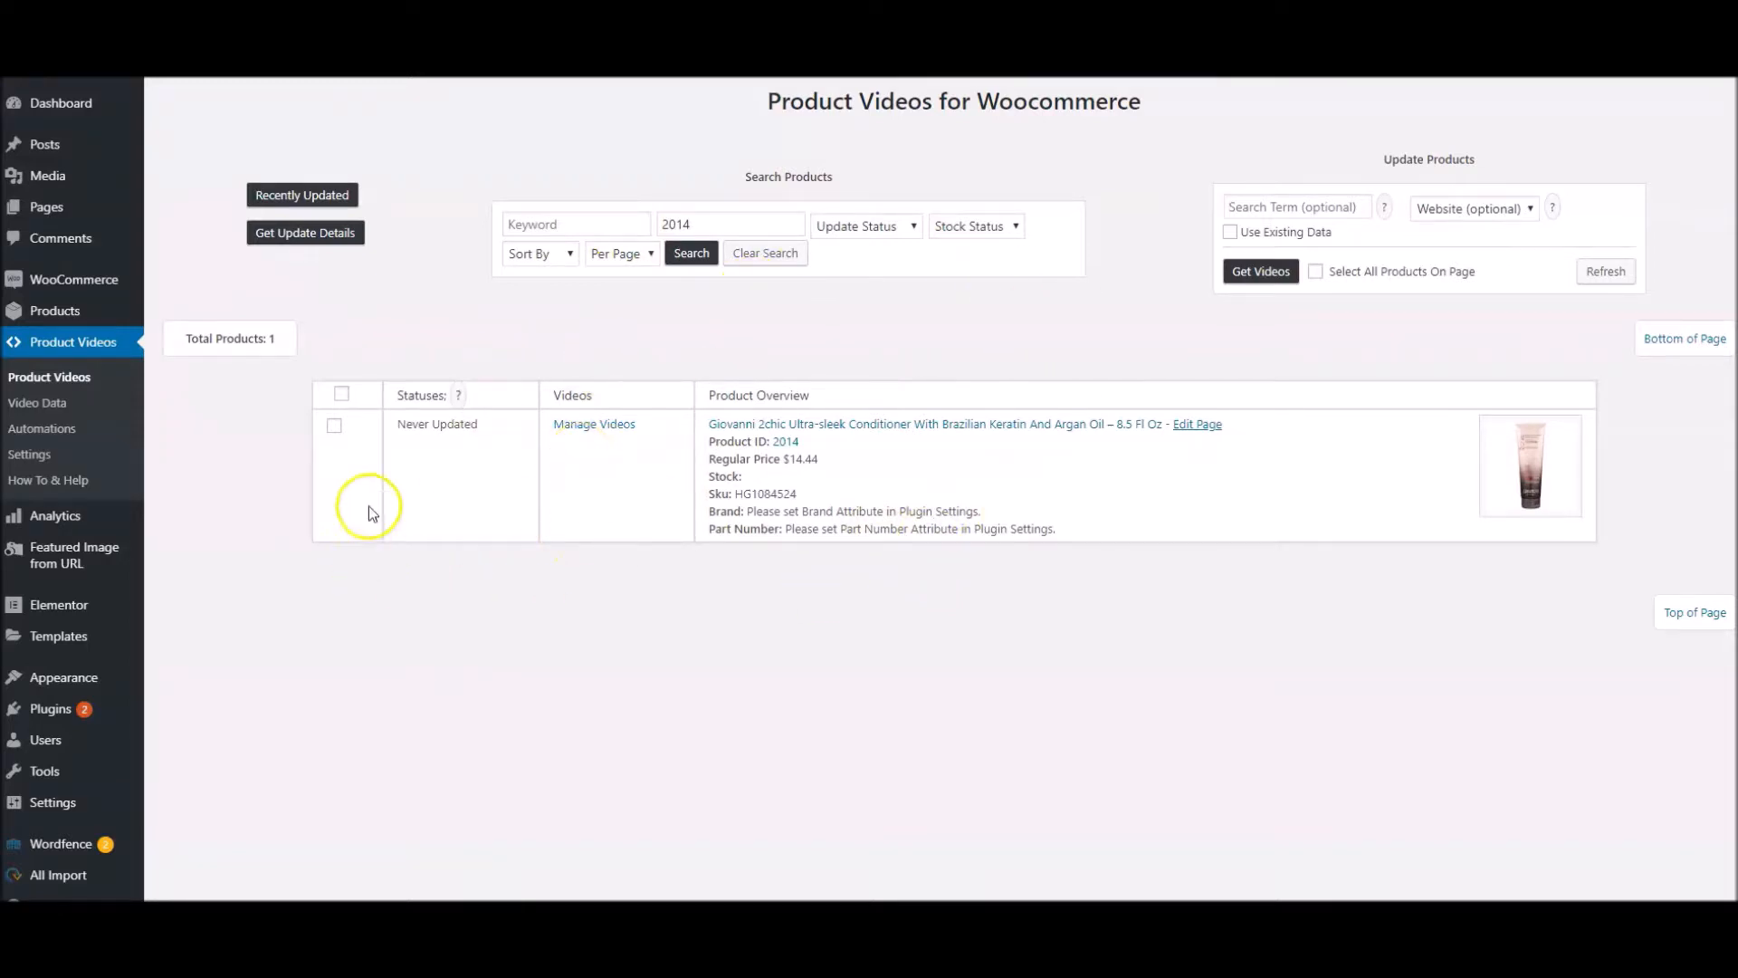
pyautogui.click(333, 426)
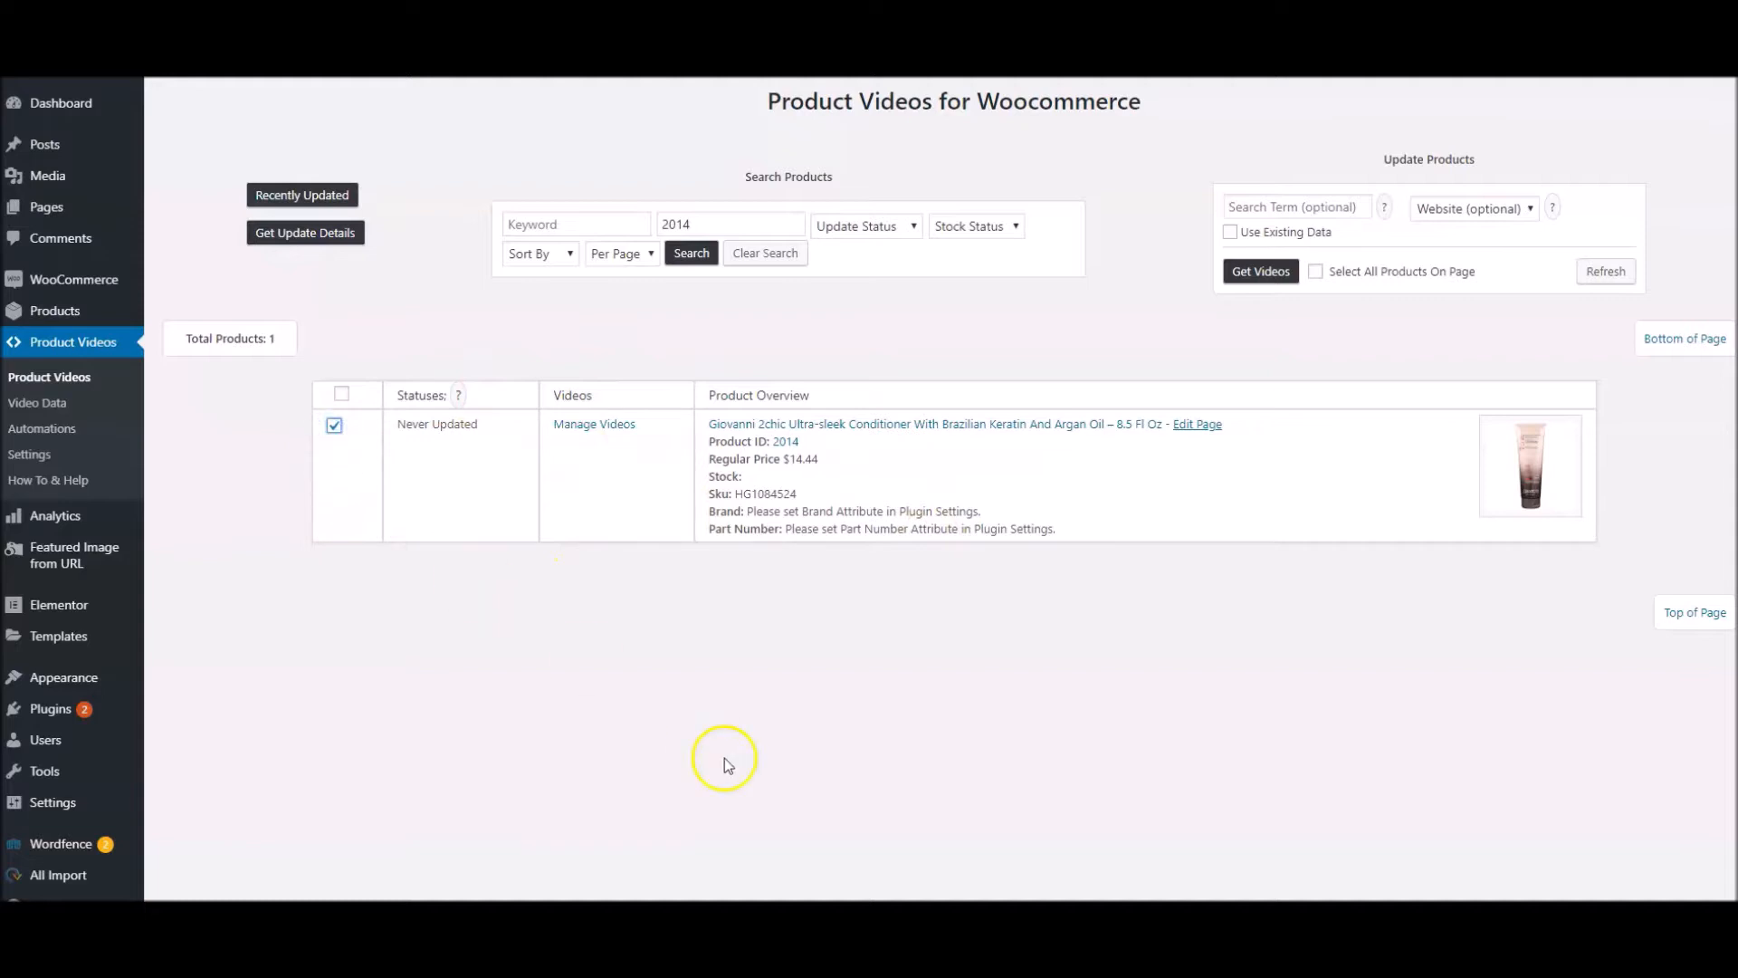
pyautogui.click(1259, 273)
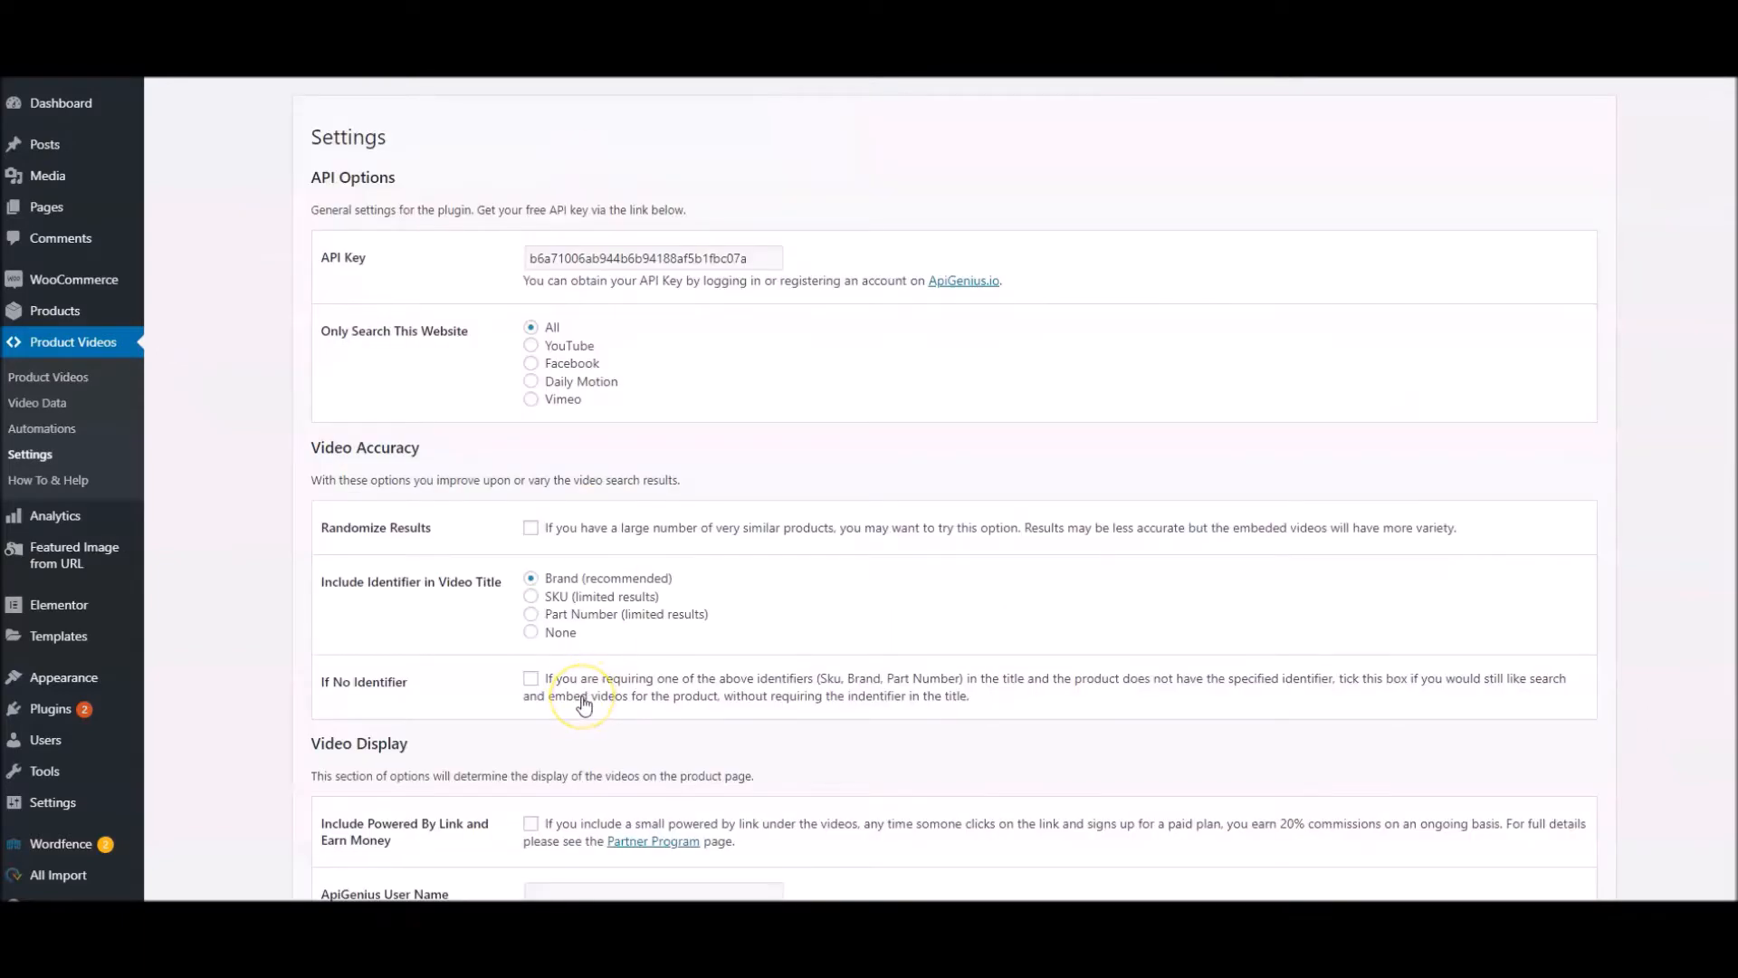
# Assign Brand to the Brand attribute and MPN to the Part Number Attribute in the plugin settings, and save the changes
pyautogui.scroll(-3, 584, 705)
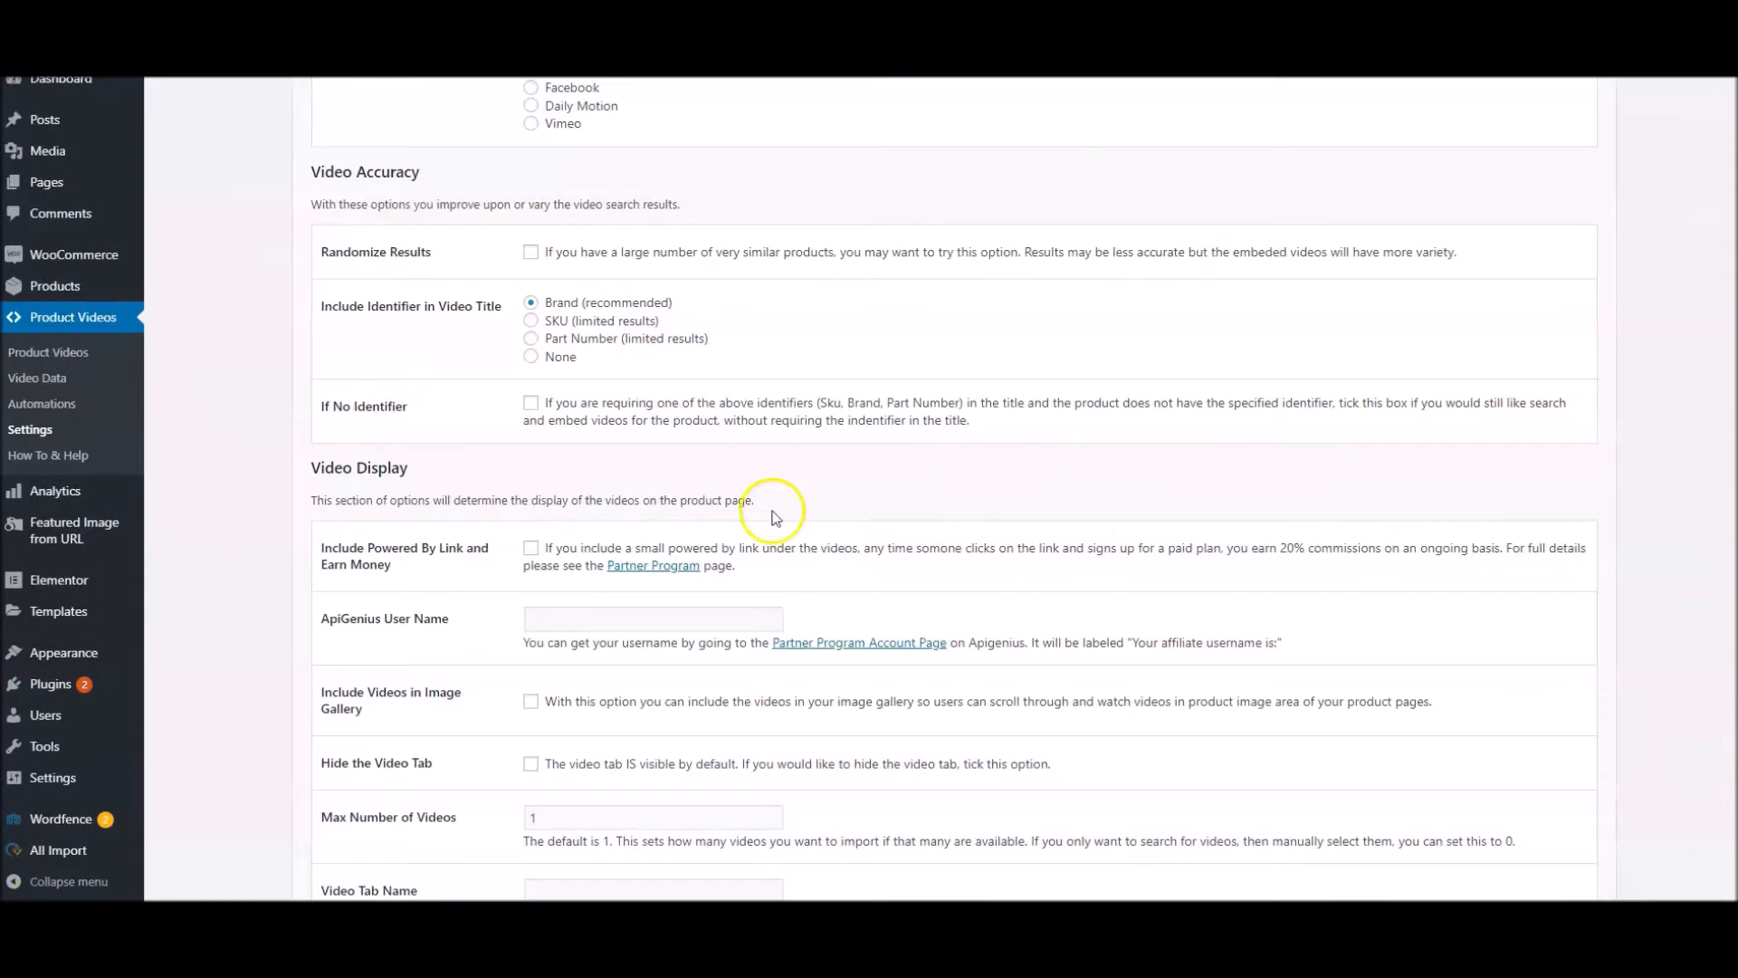
pyautogui.scroll(-6, 776, 517)
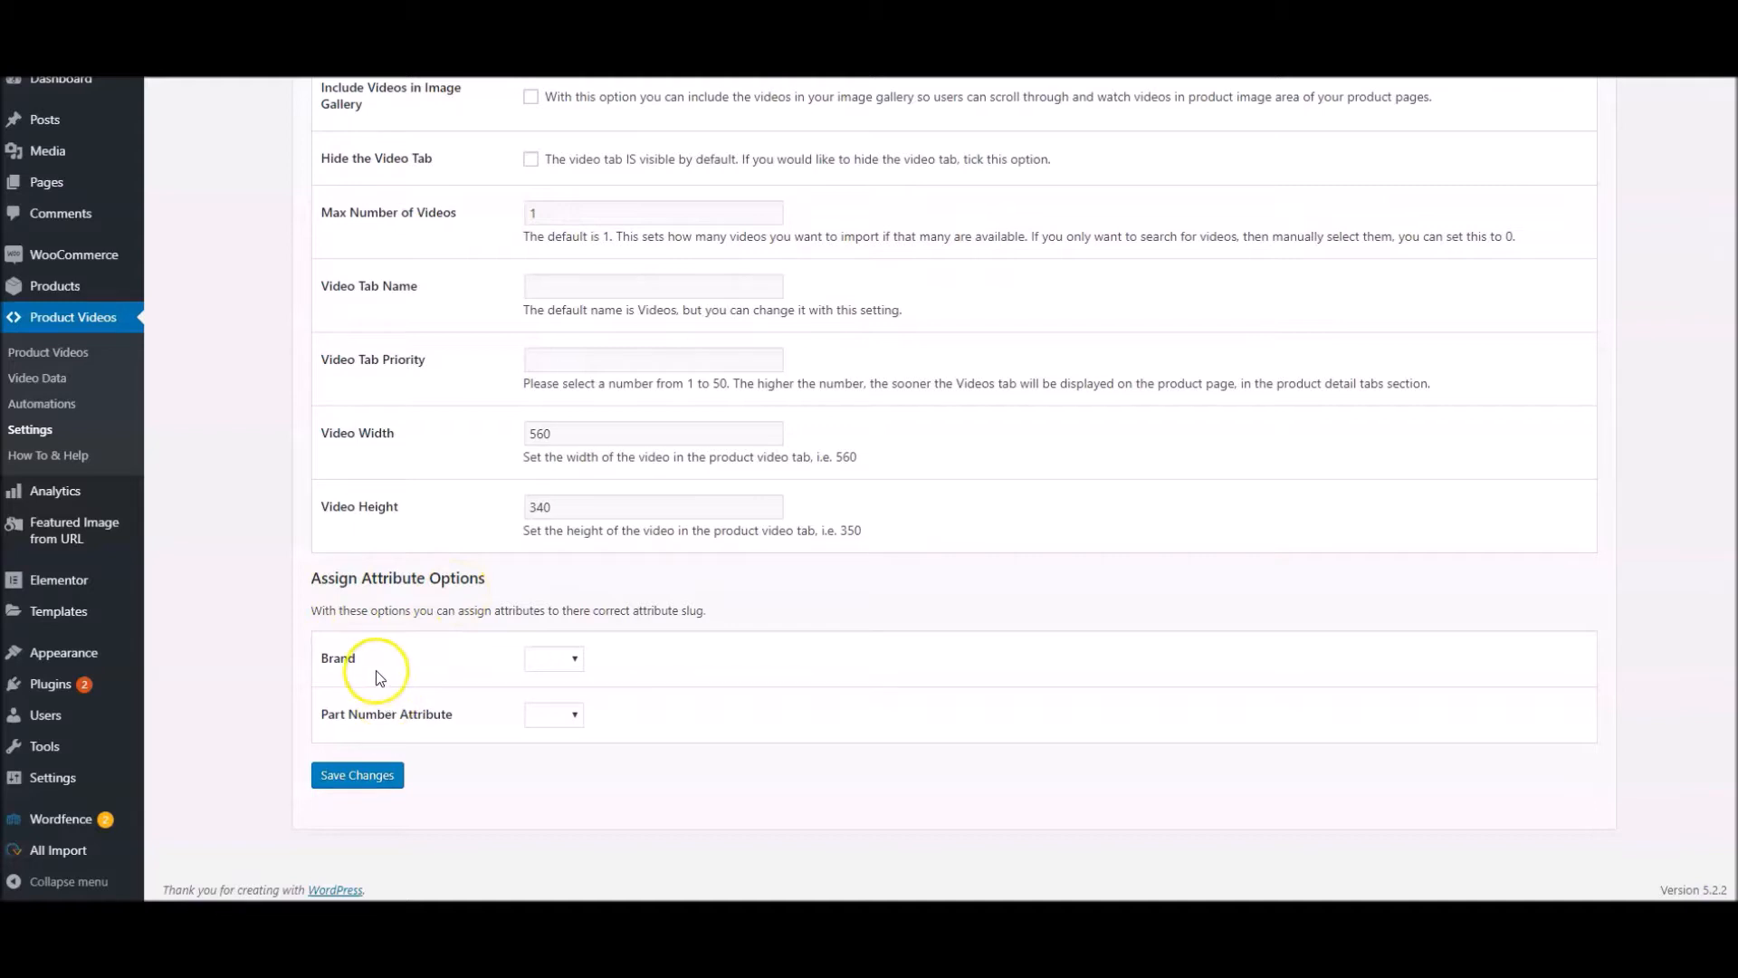
pyautogui.click(571, 661)
pyautogui.click(561, 712)
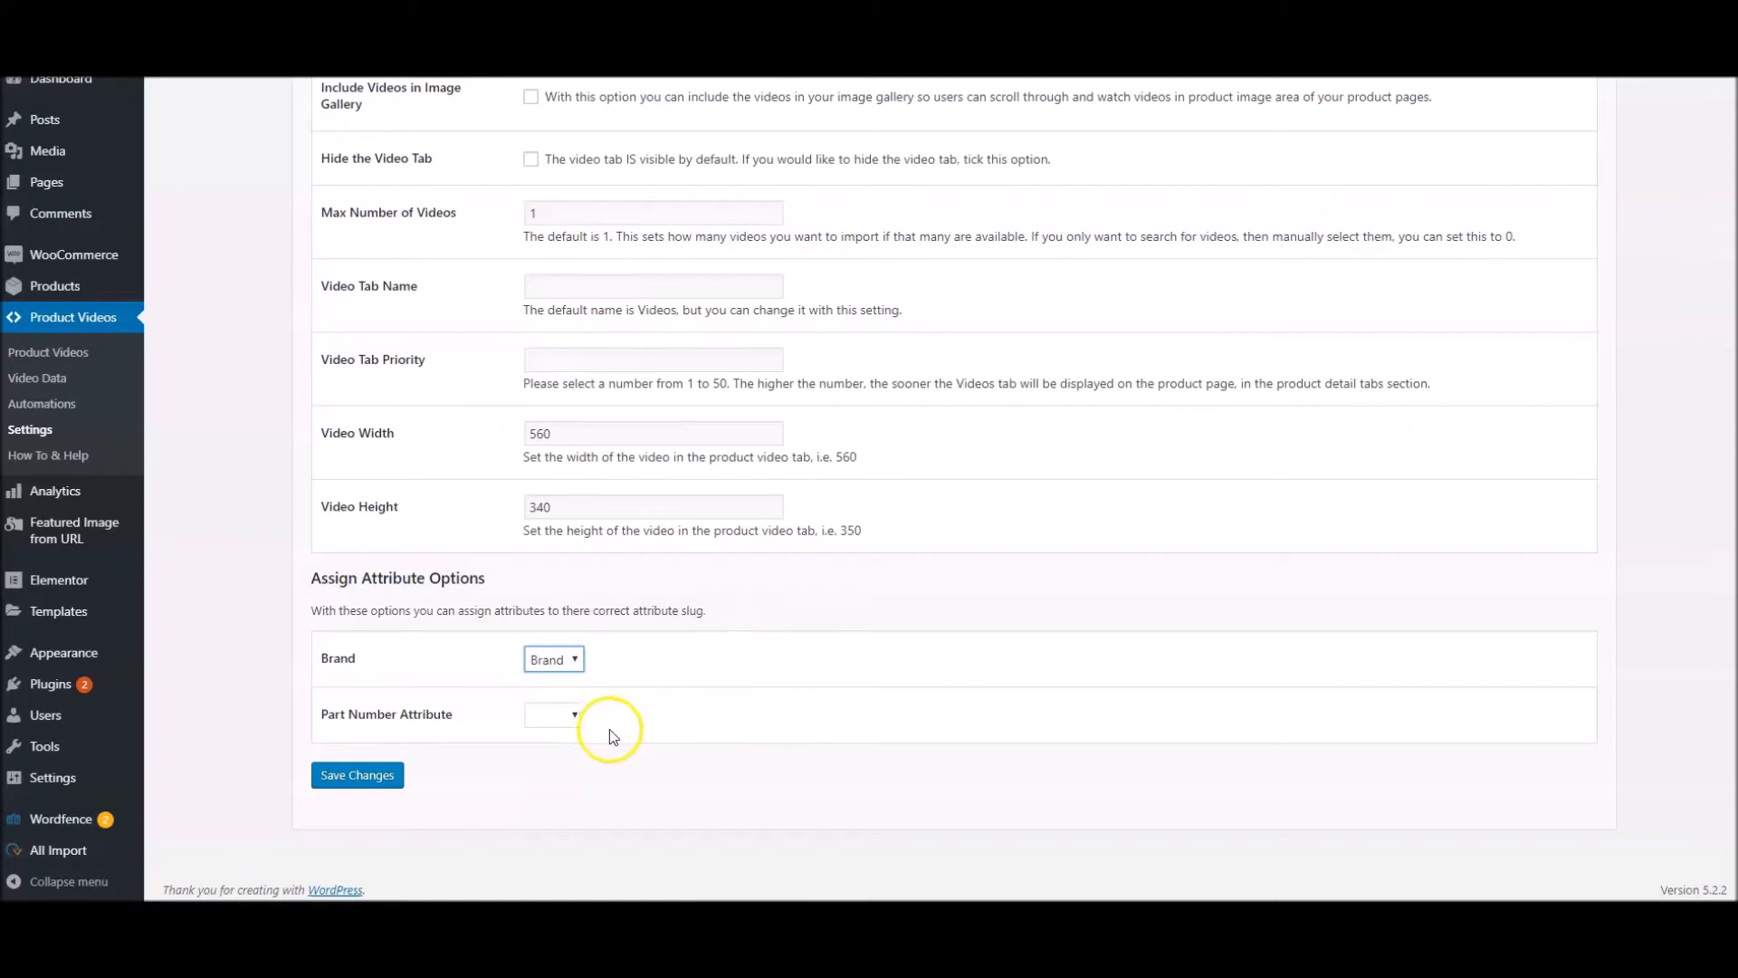
pyautogui.click(557, 717)
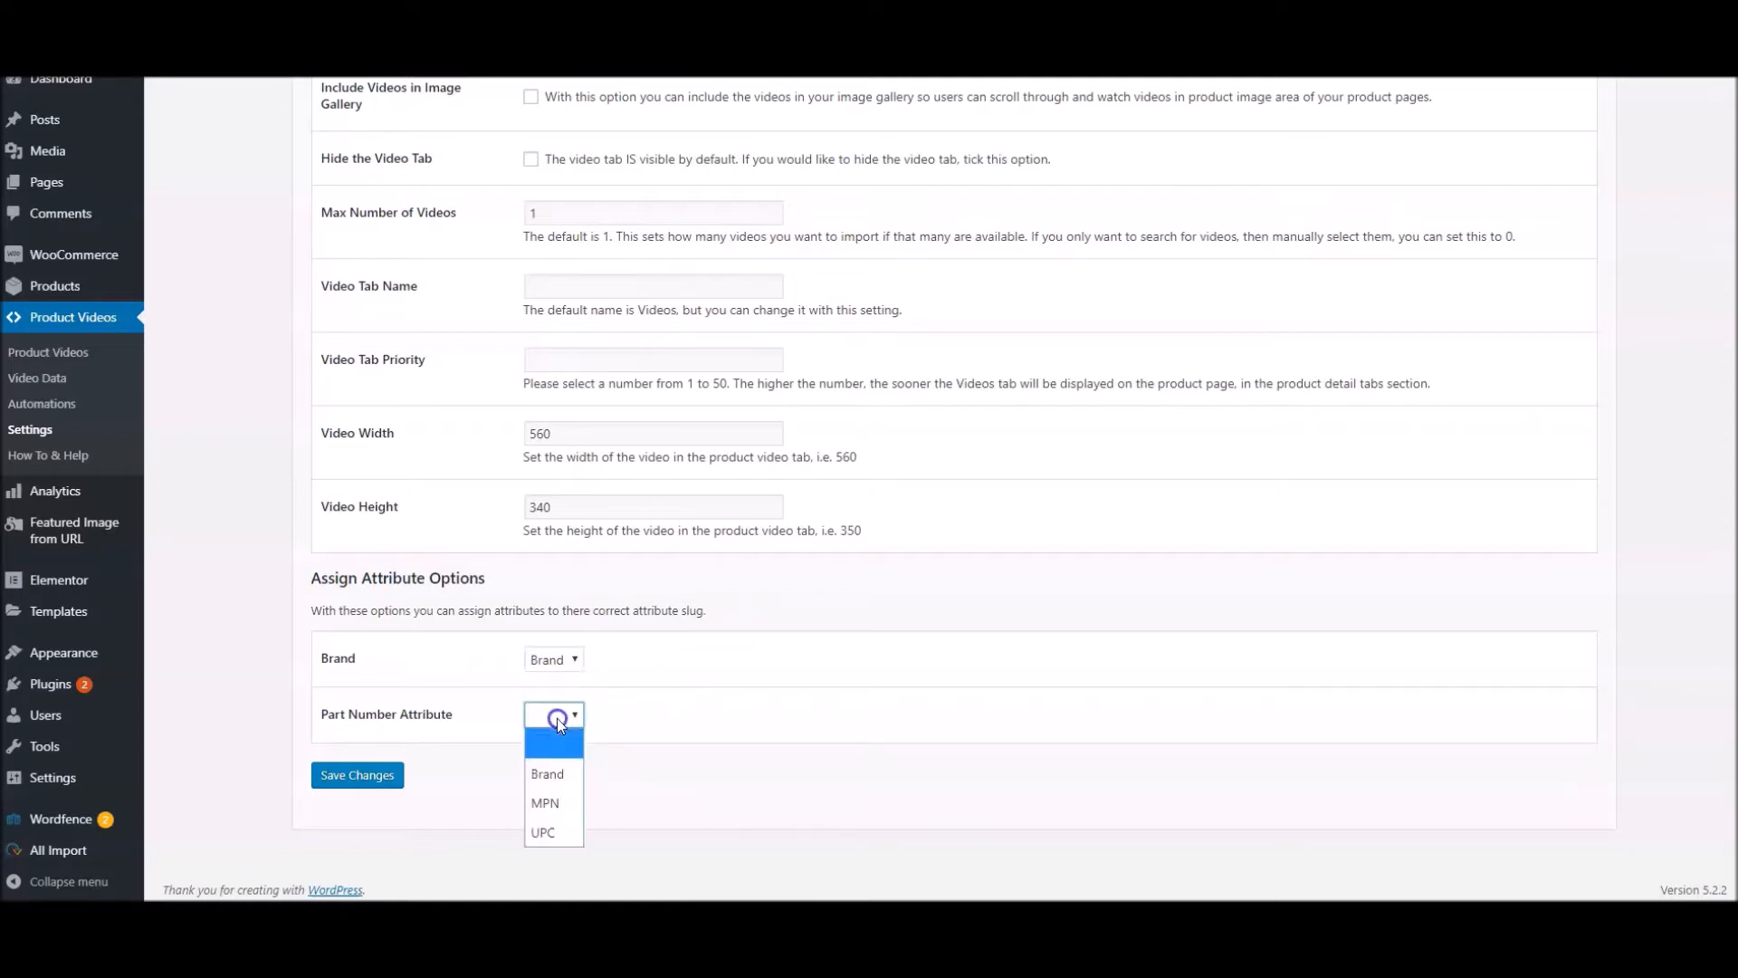
pyautogui.click(553, 801)
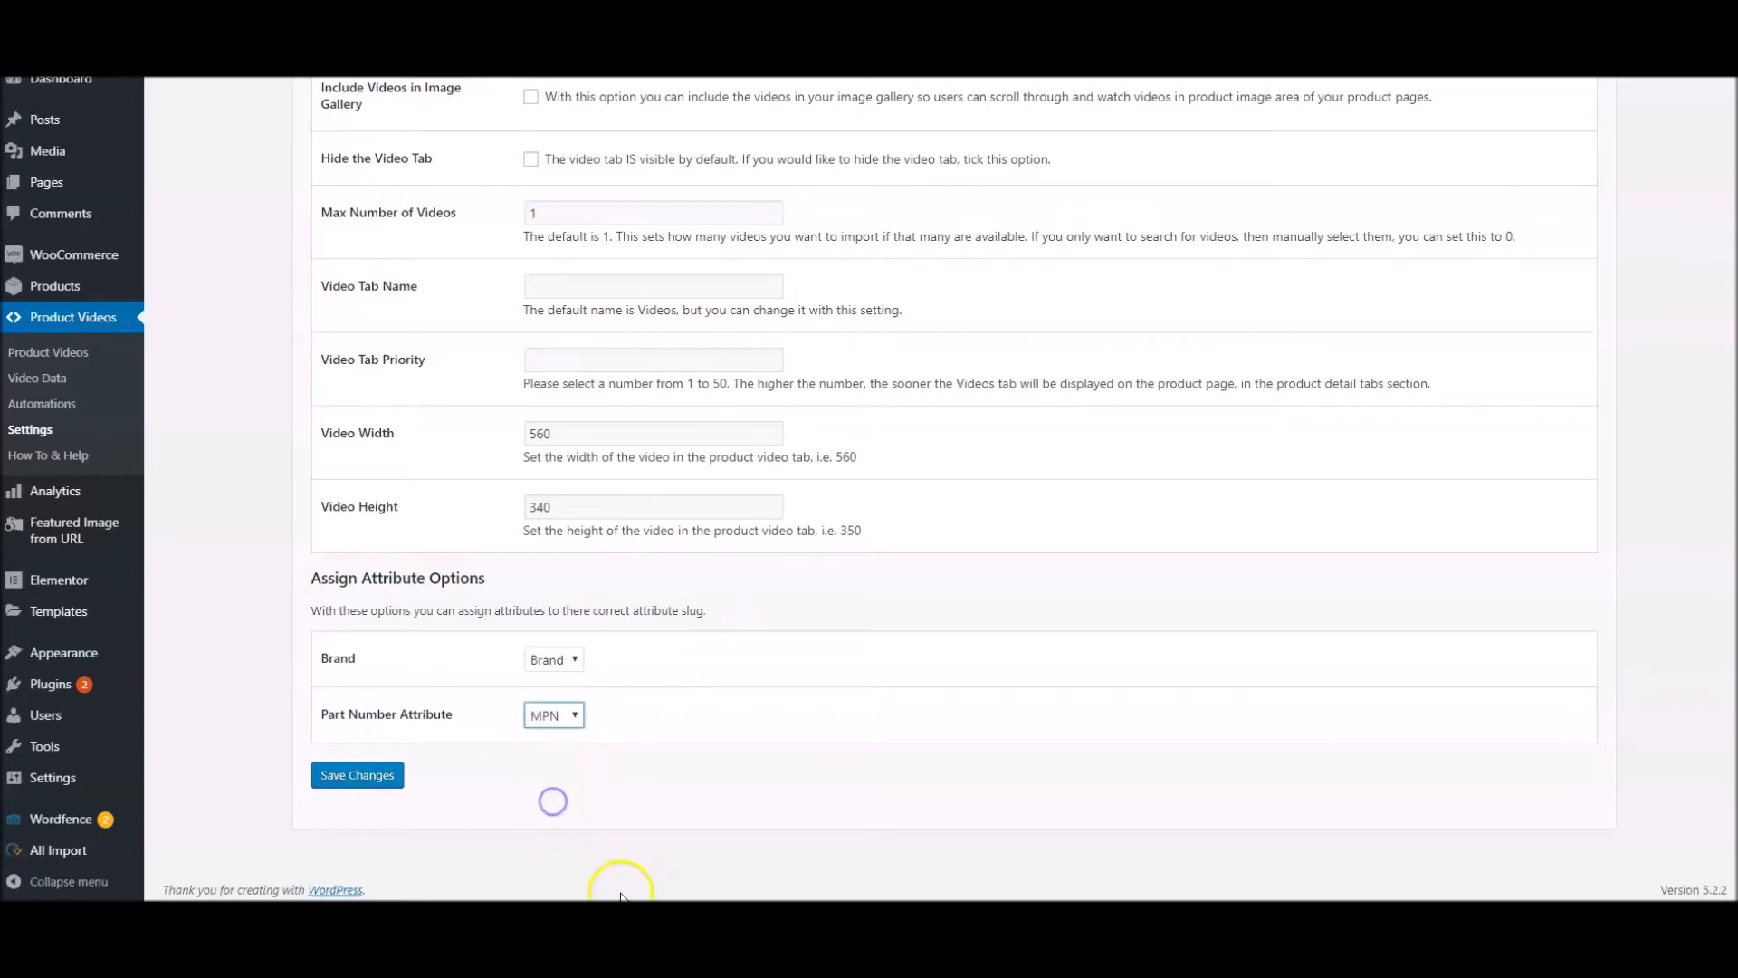
pyautogui.click(345, 780)
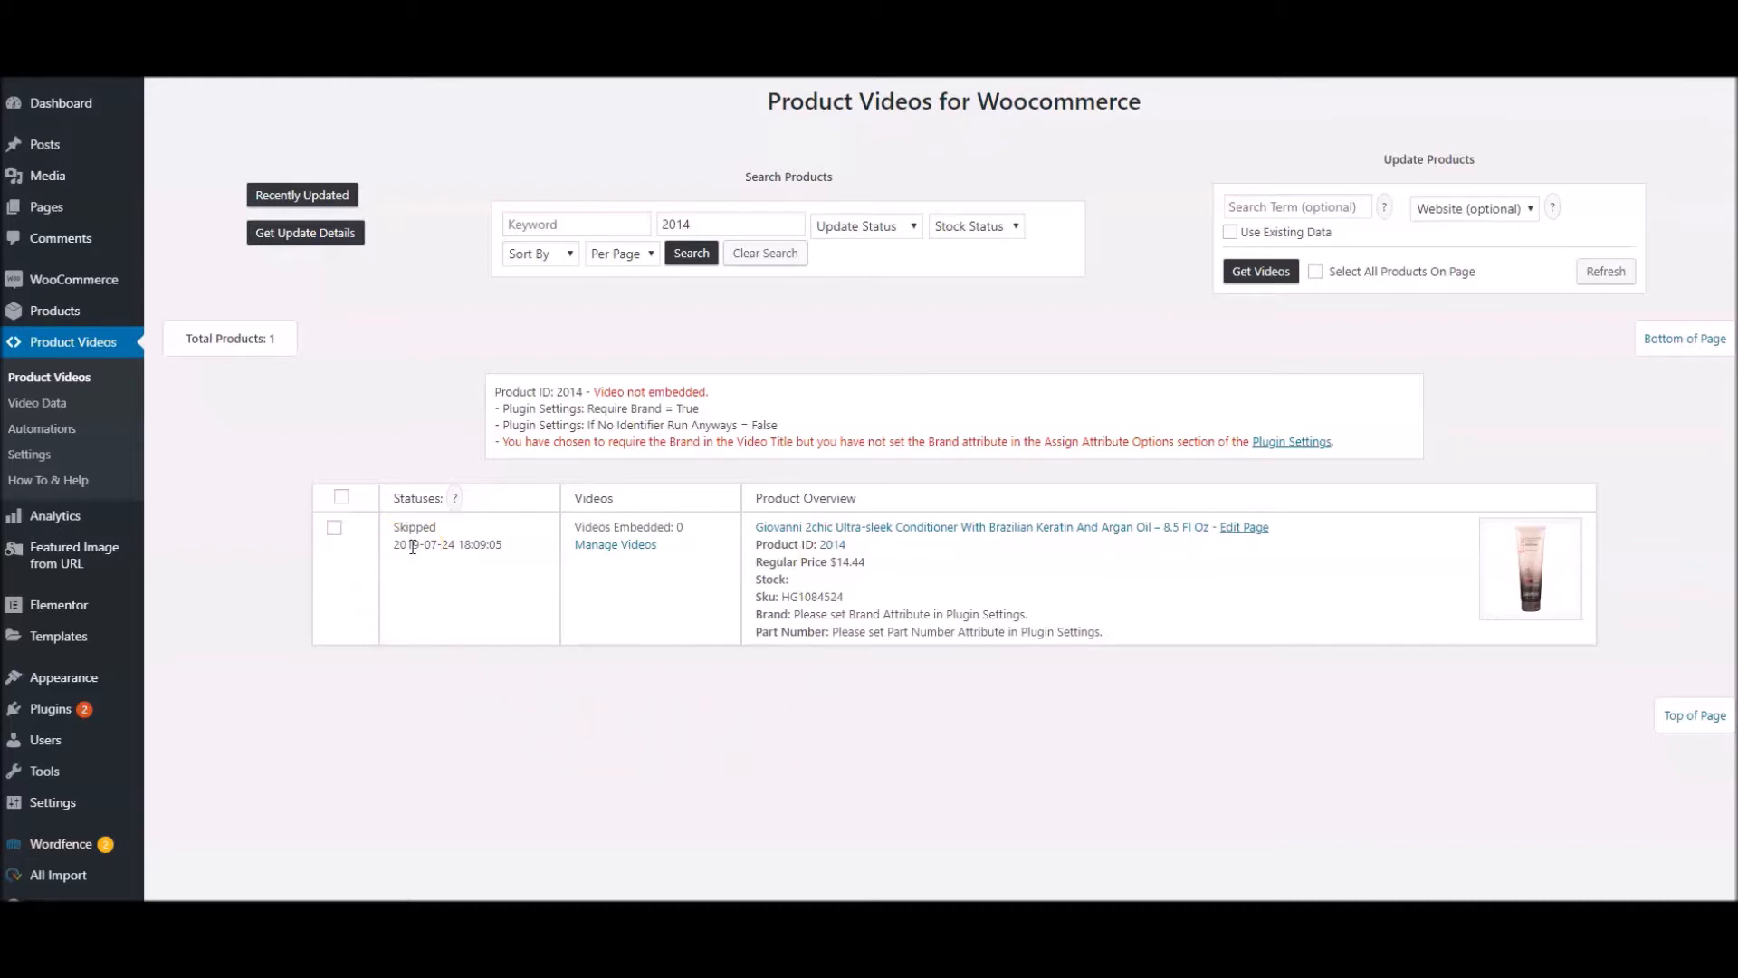
# Get videos again for the Giovanni conditioner and check the query report for the brand in the embedded video's title
pyautogui.click(334, 527)
pyautogui.click(1259, 271)
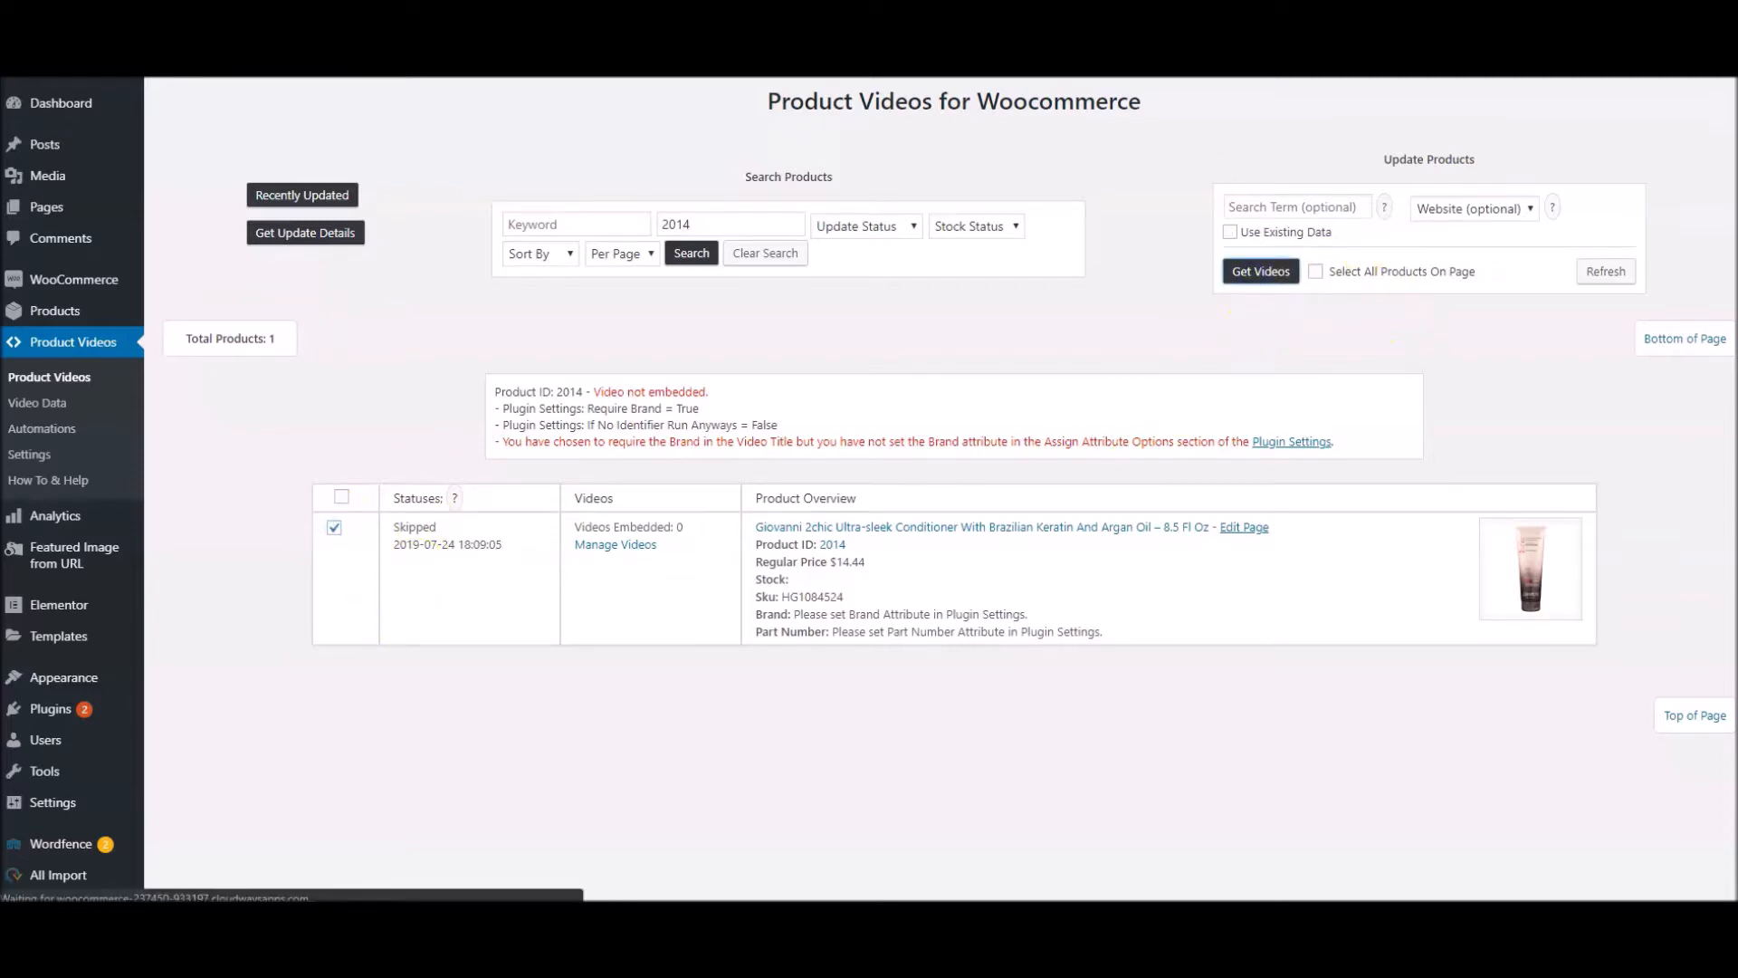
pyautogui.scroll(-1, 790, 464)
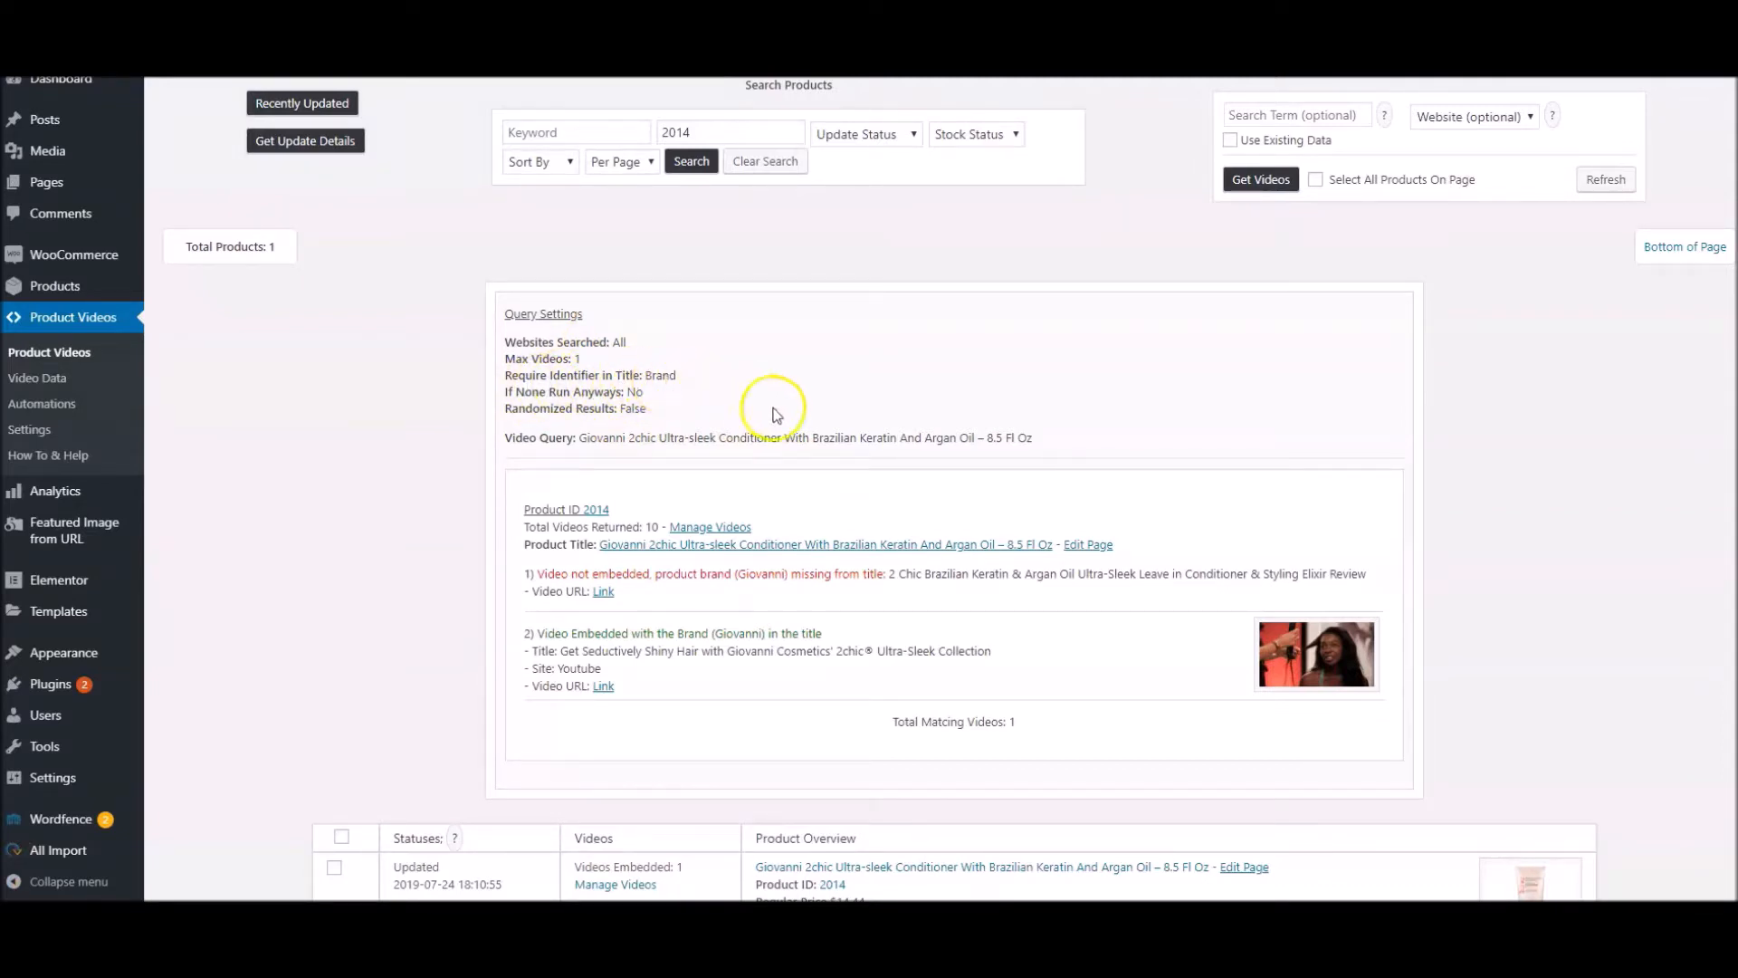
pyautogui.scroll(-2, 772, 412)
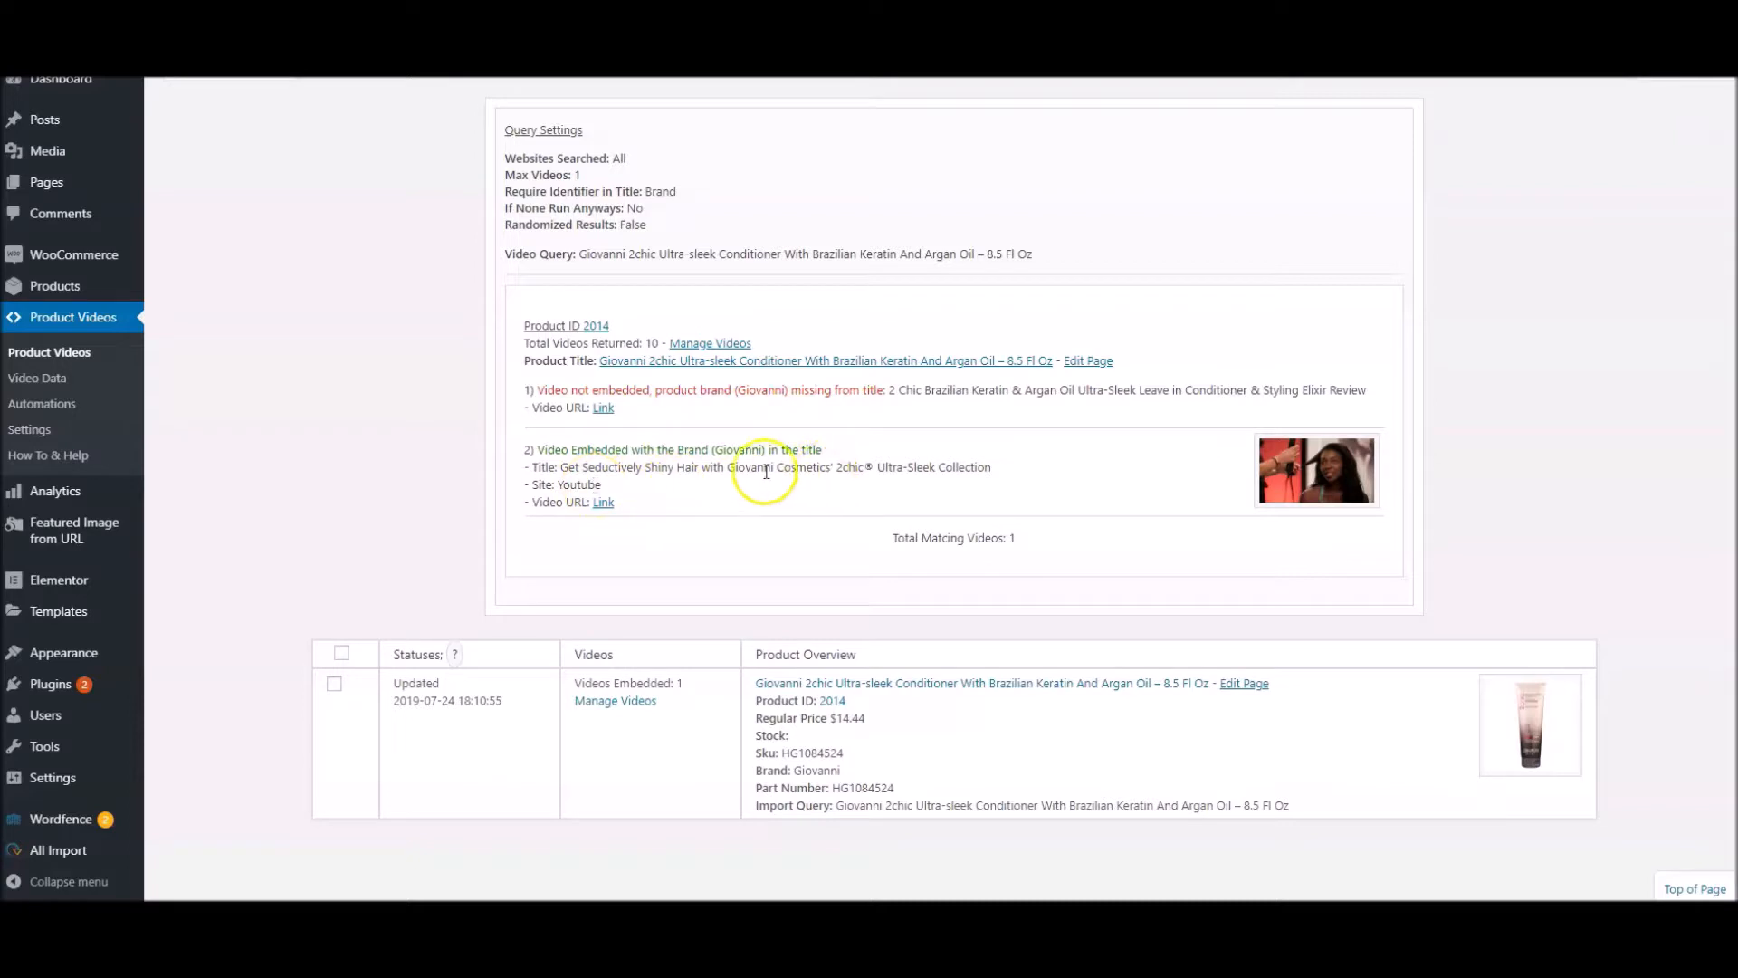
pyautogui.moveTo(773, 470); pyautogui.dragTo(724, 469)
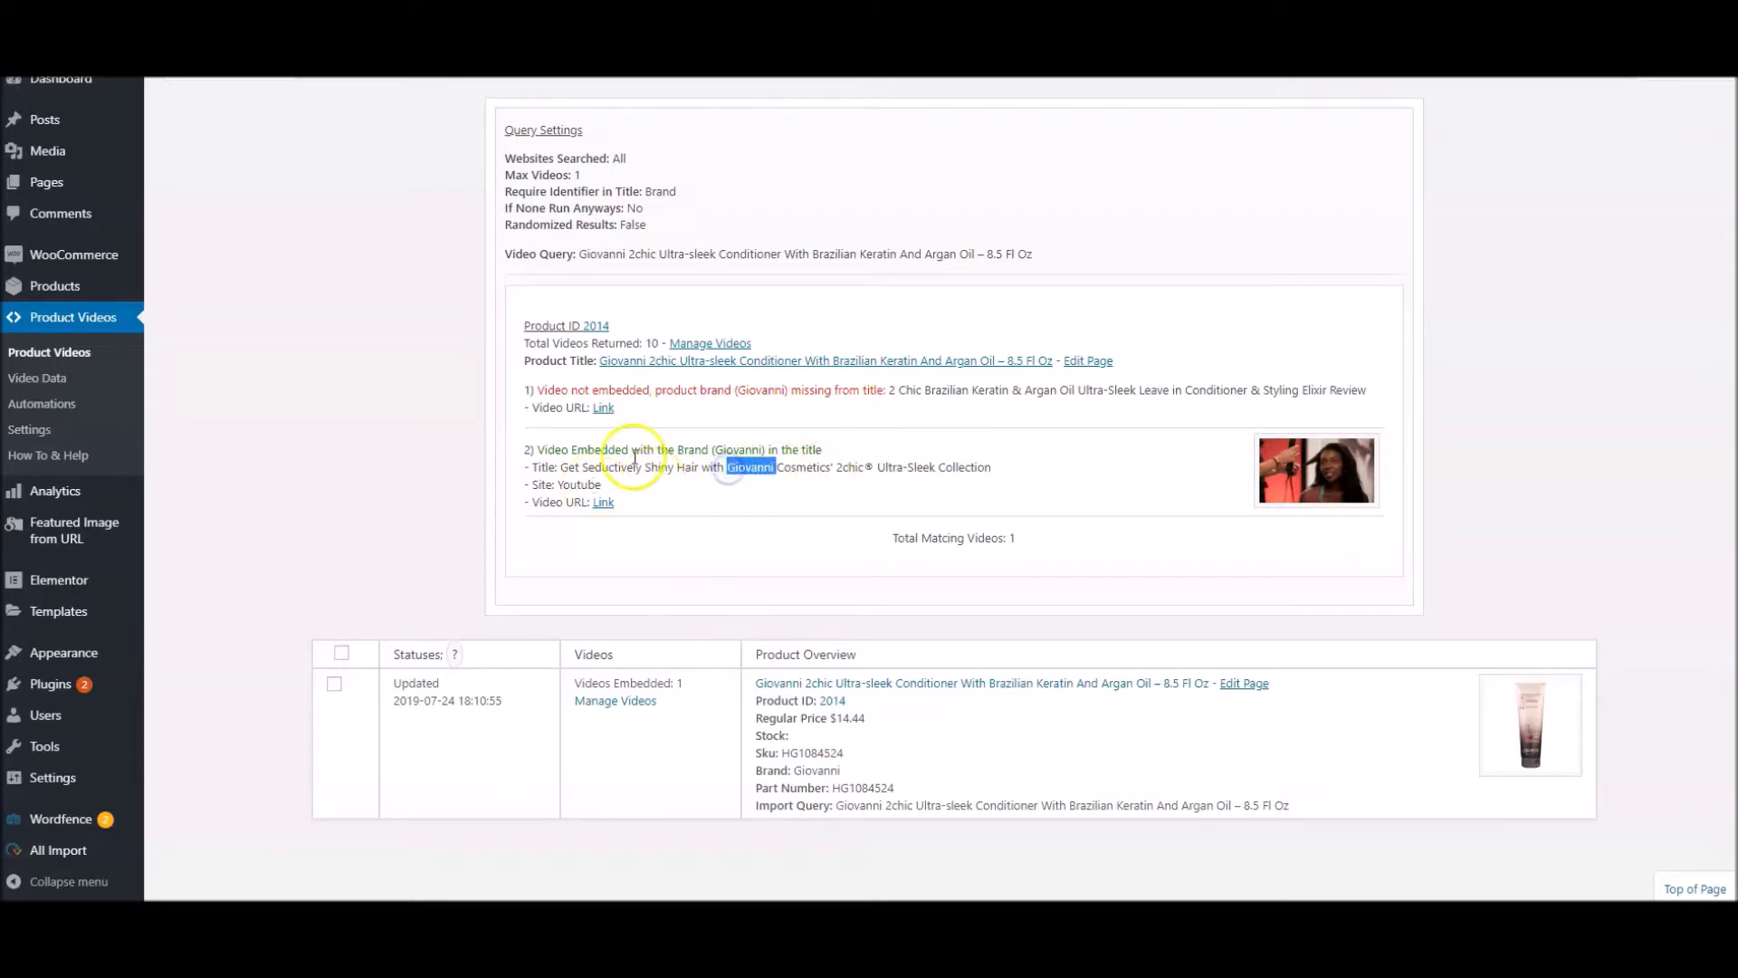
# Open the Giovanni conditioner's store page and view its embedded product video
pyautogui.click(827, 360)
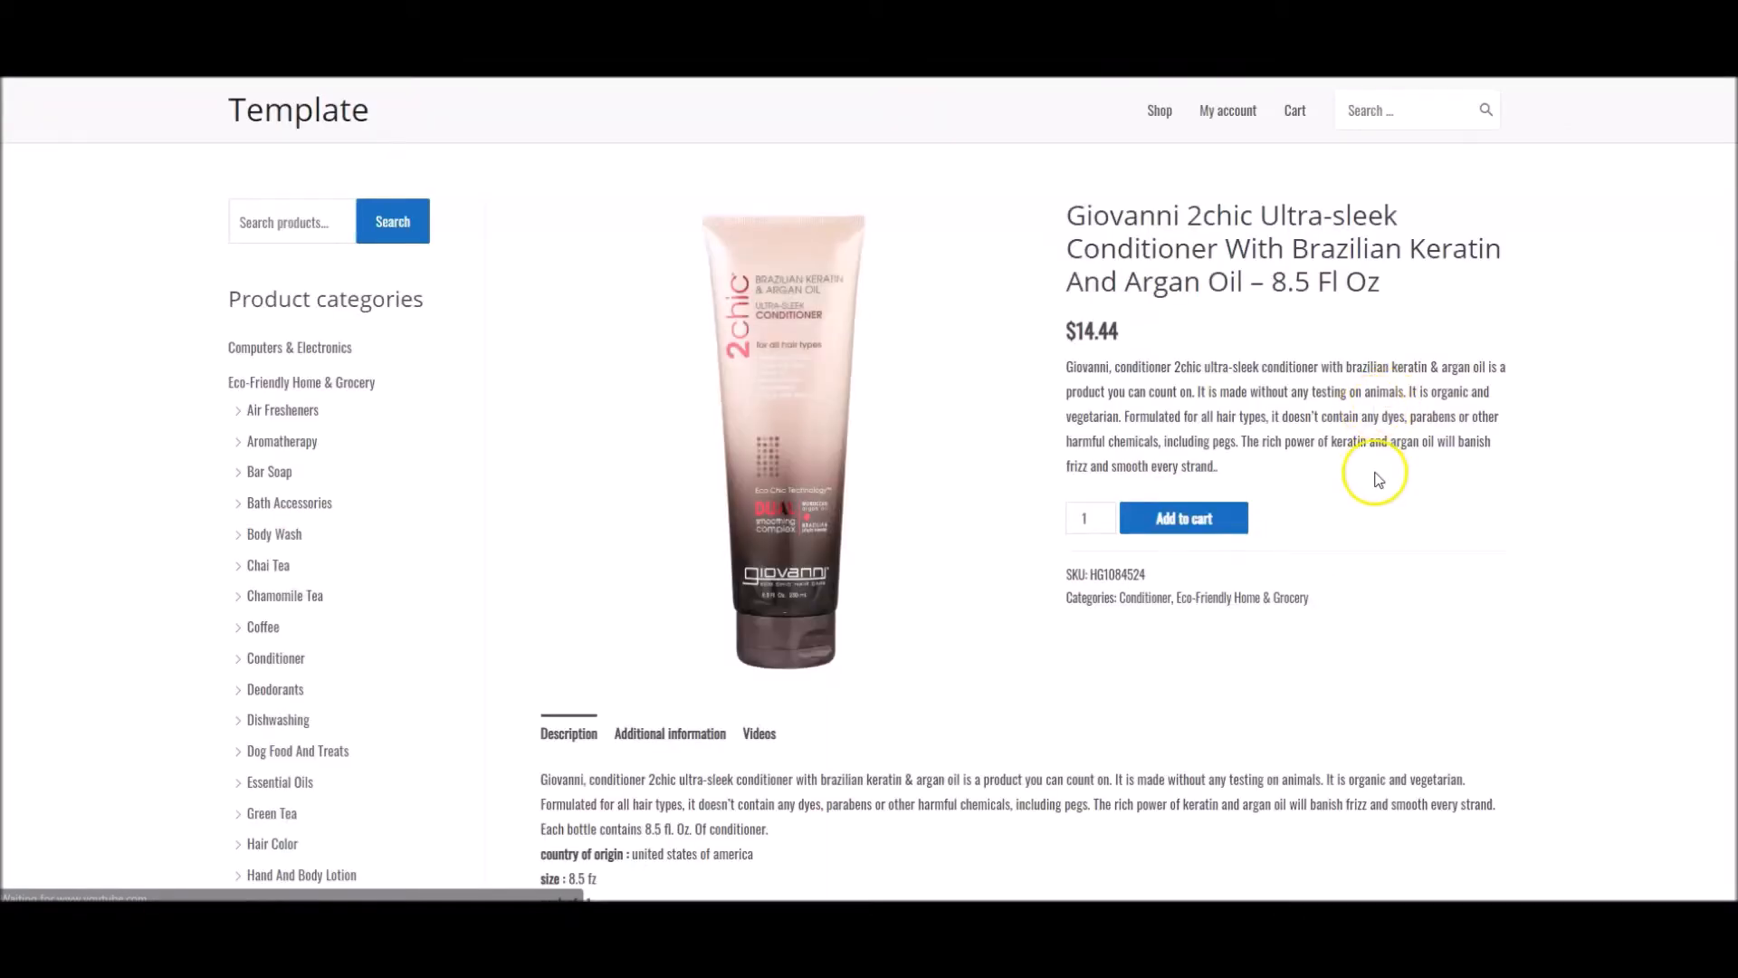
pyautogui.scroll(-3, 750, 595)
pyautogui.click(760, 549)
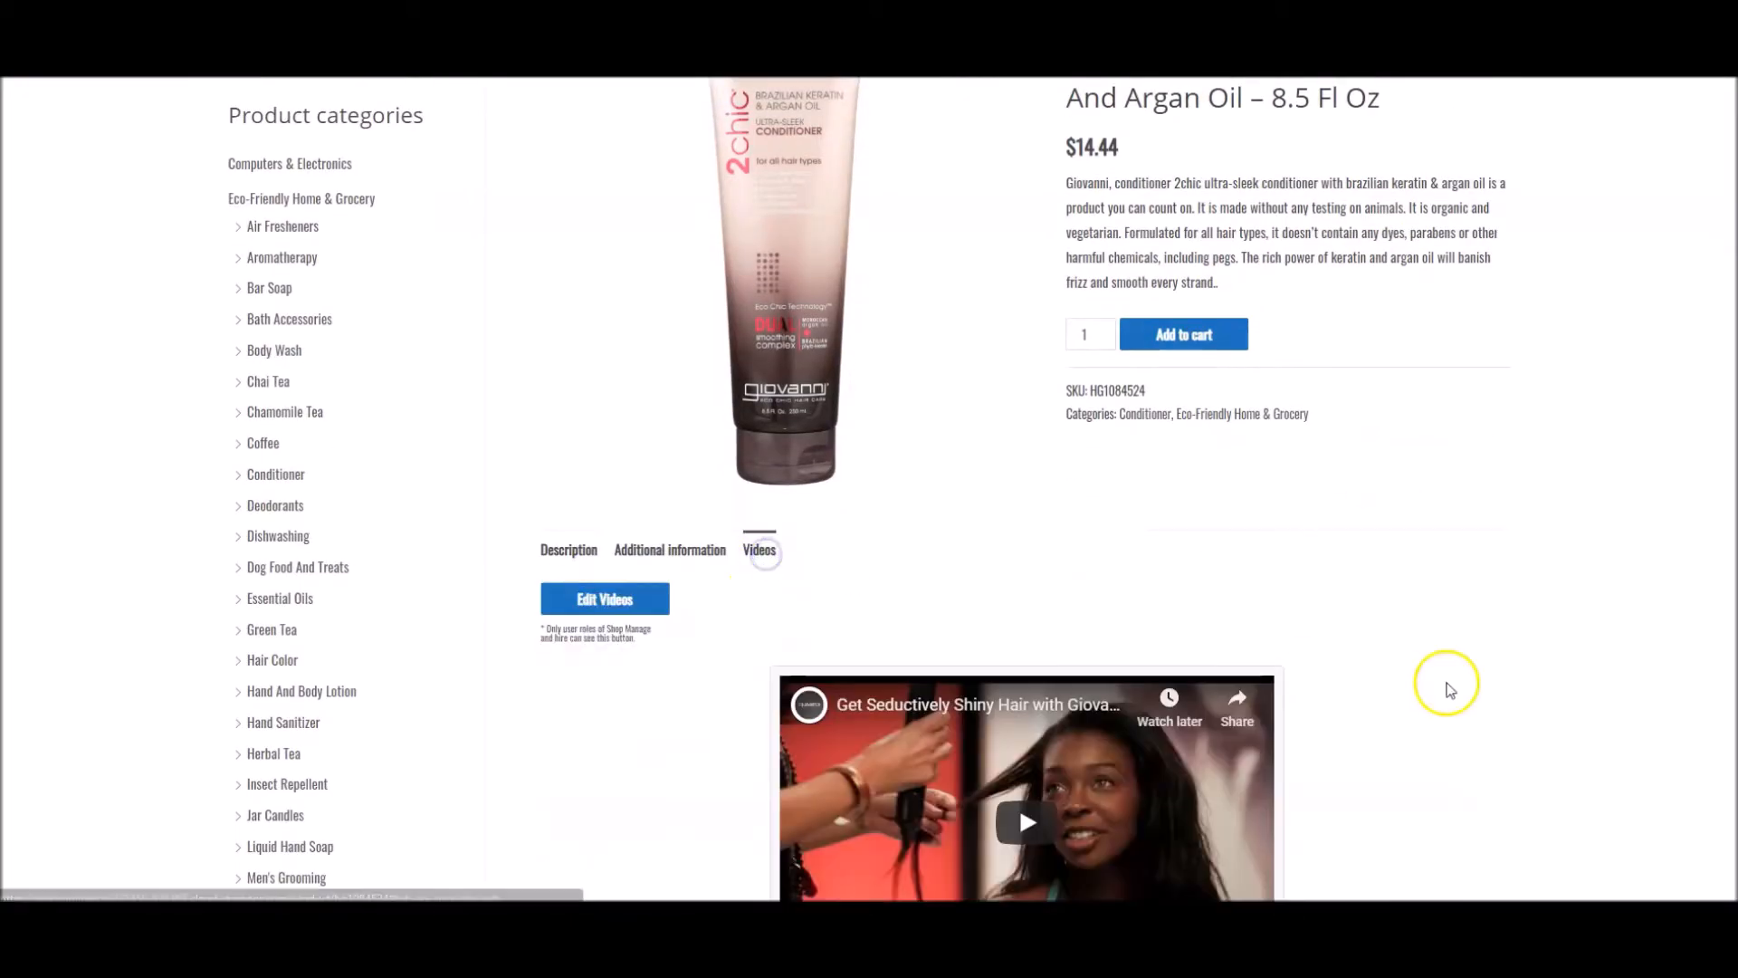
pyautogui.scroll(-3, 1443, 687)
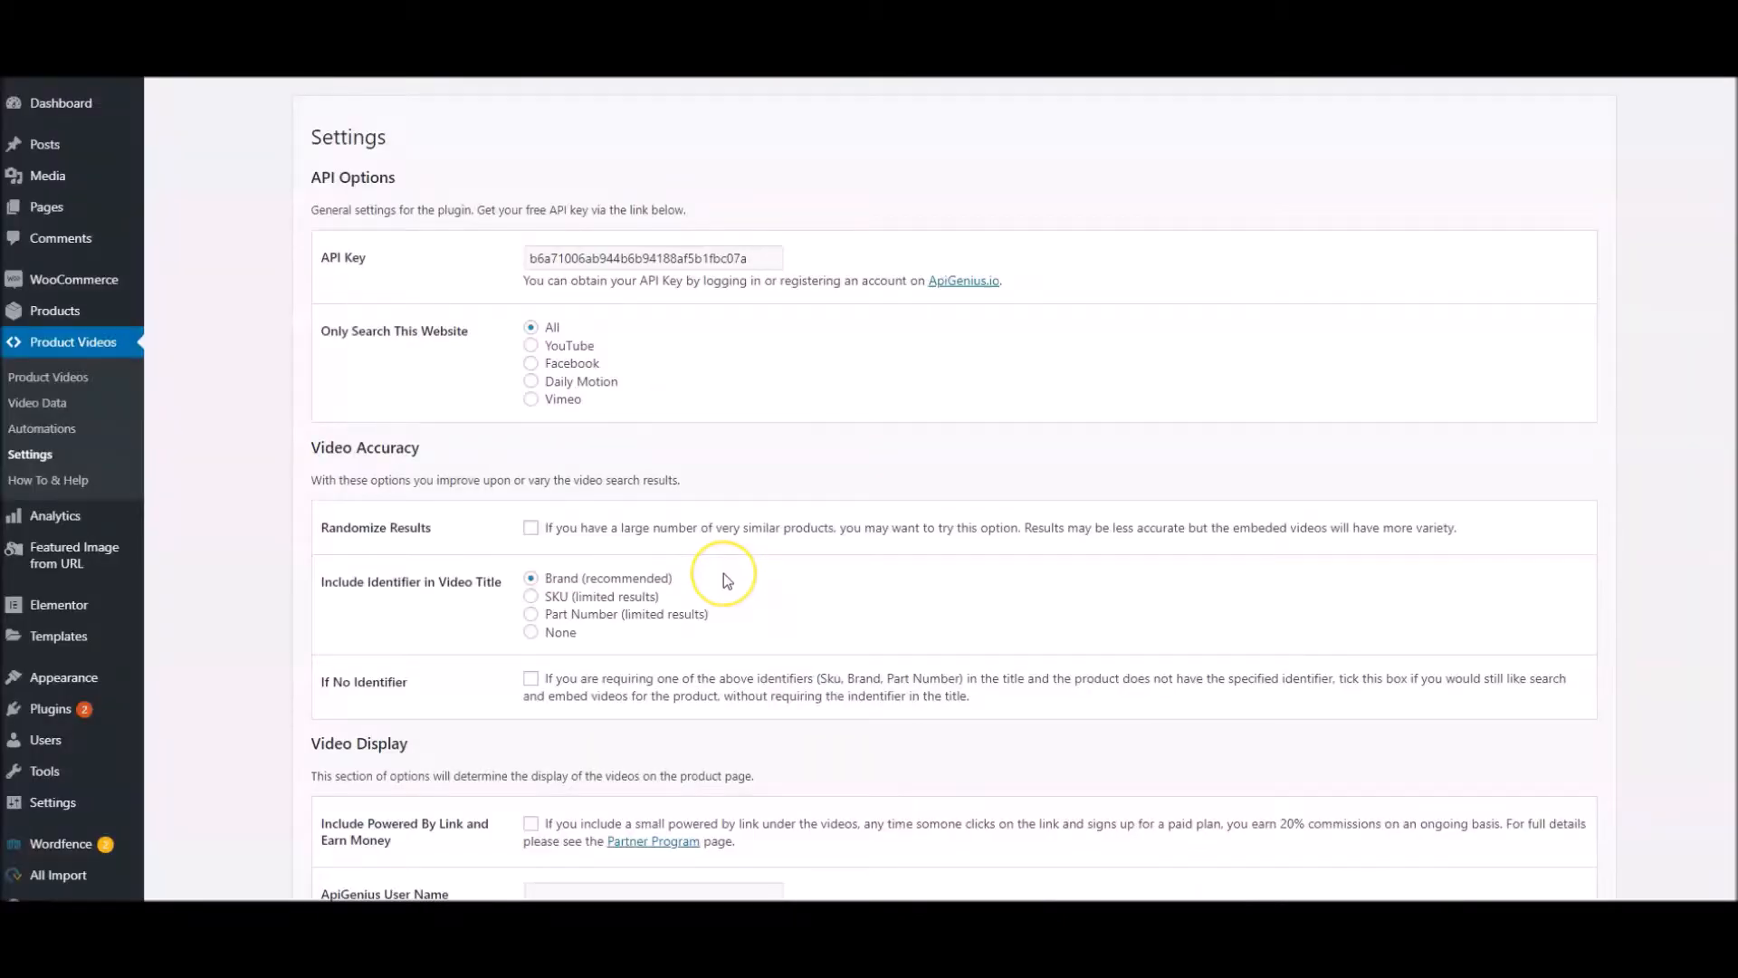
# Enable Include Powered By Link and Earn Money in the Video Display settings and save the changes
pyautogui.scroll(-4, 725, 573)
pyautogui.click(513, 607)
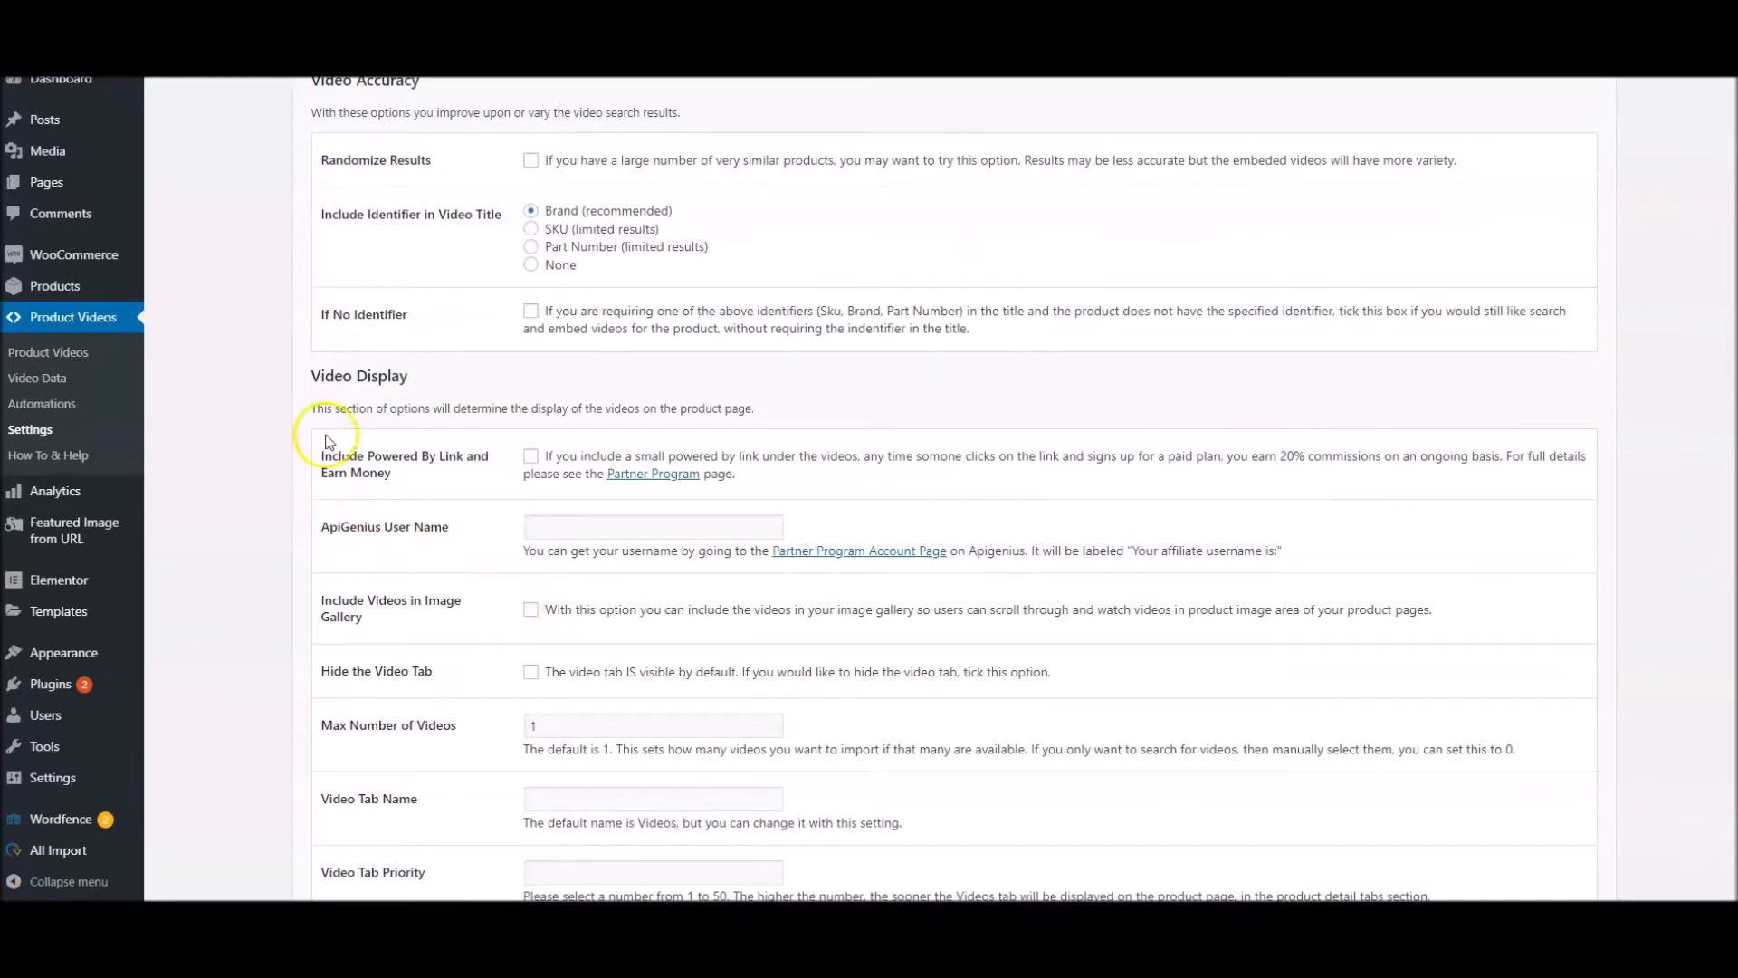
pyautogui.scroll(-2, 328, 399)
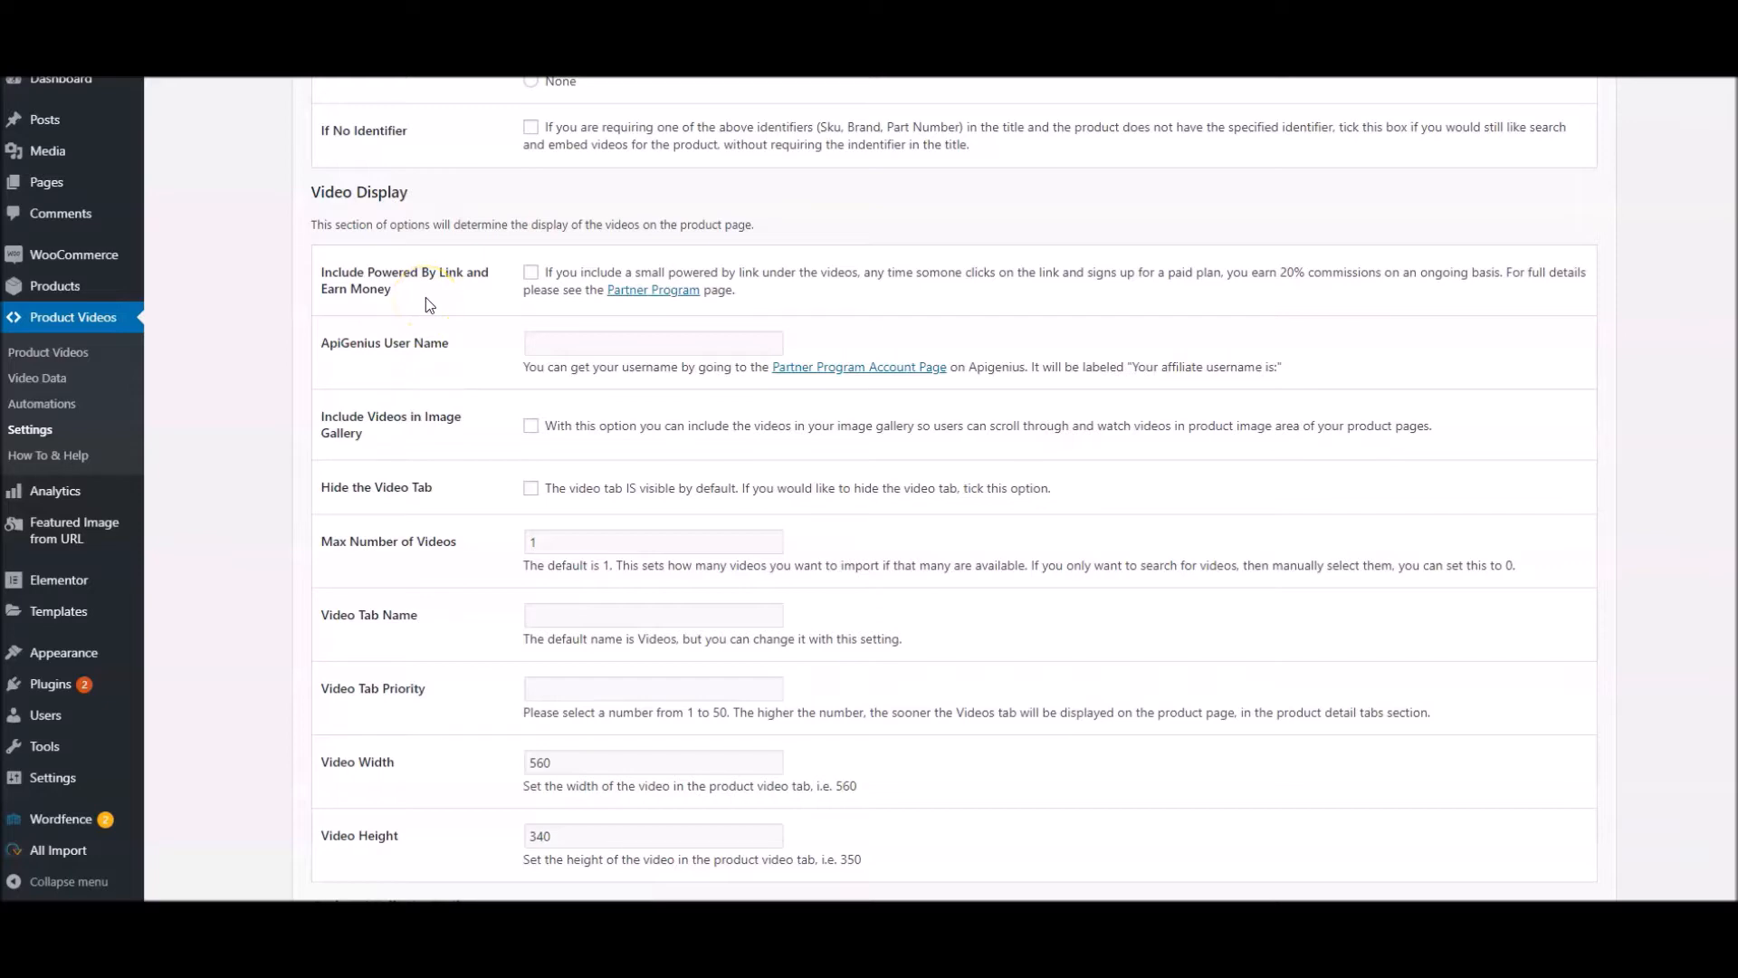
pyautogui.click(530, 273)
pyautogui.scroll(-4, 355, 584)
pyautogui.click(353, 772)
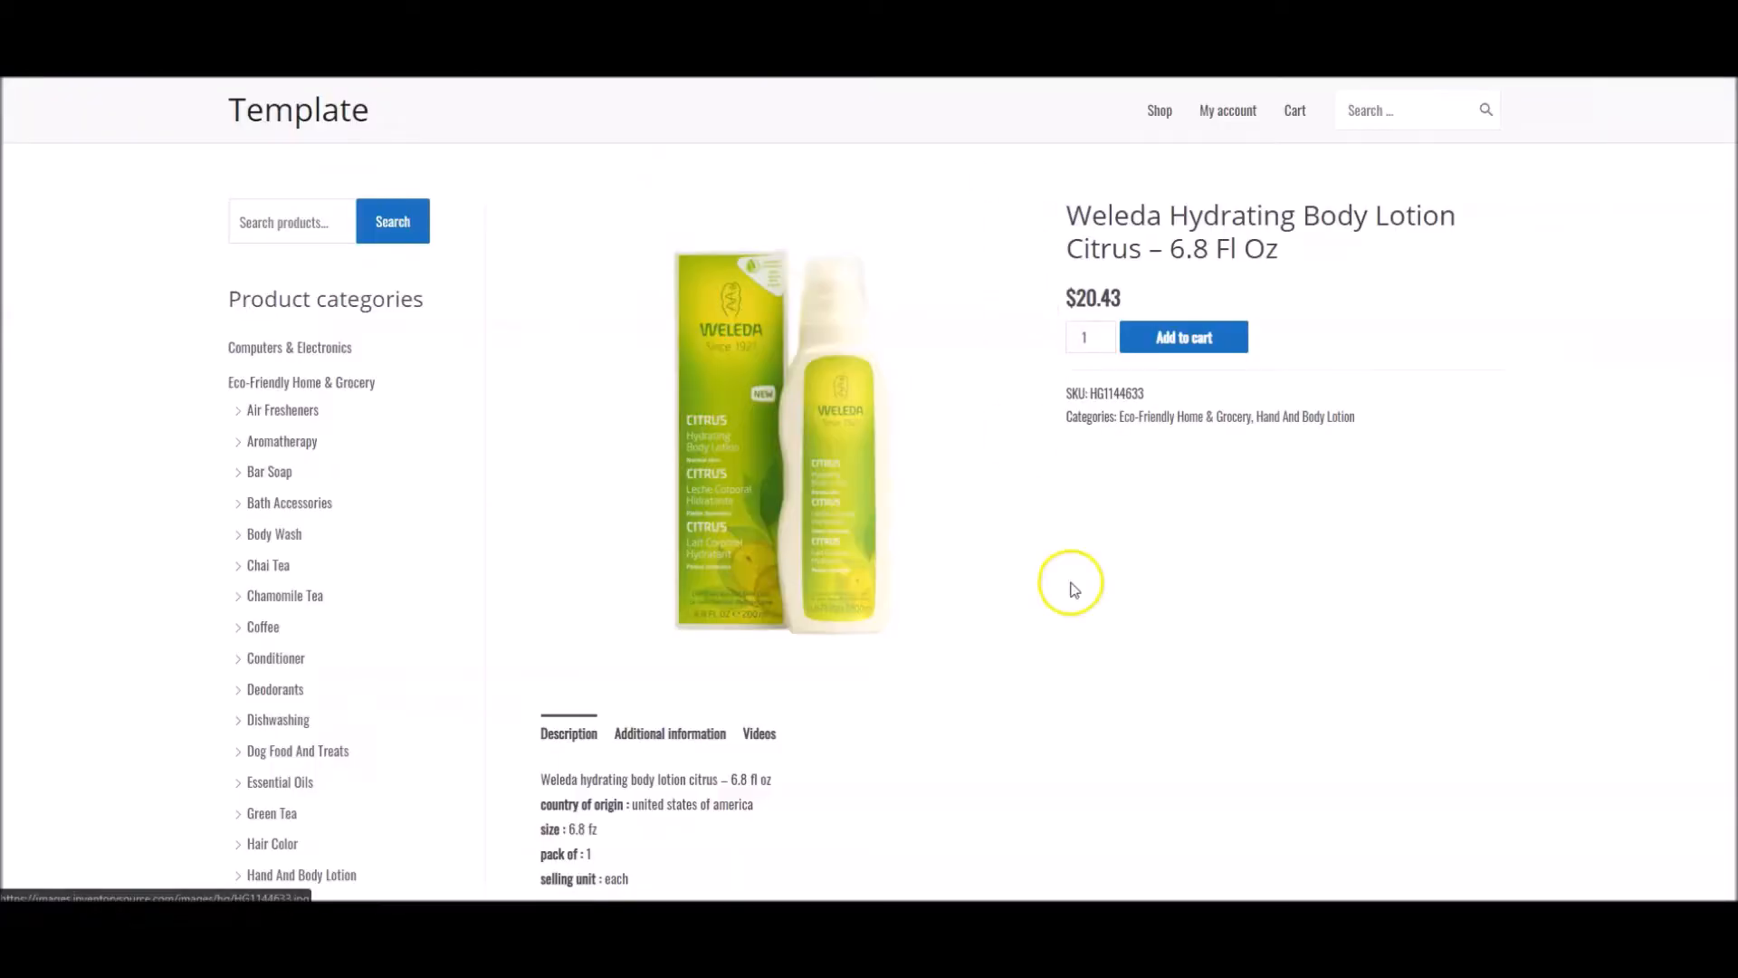
# View the product video on the Weleda lotion's store page and the Powered By link beneath it
pyautogui.scroll(-2, 1039, 658)
pyautogui.click(763, 551)
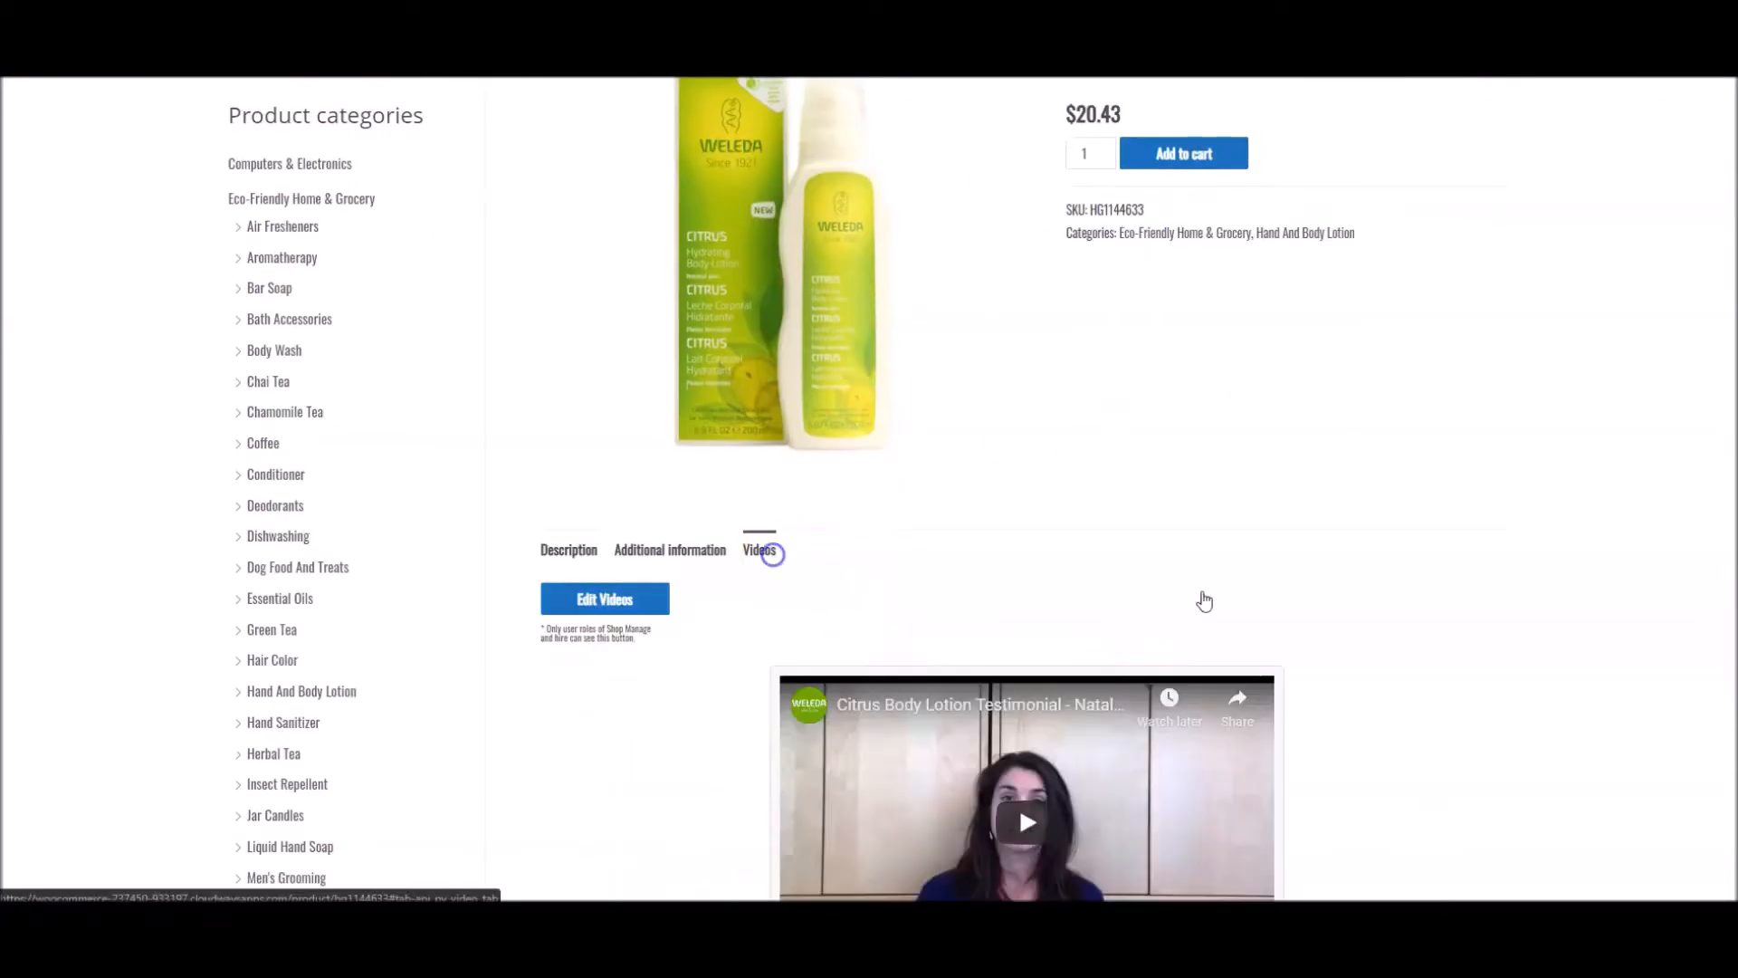
pyautogui.scroll(-4, 1529, 633)
pyautogui.scroll(-1, 1533, 640)
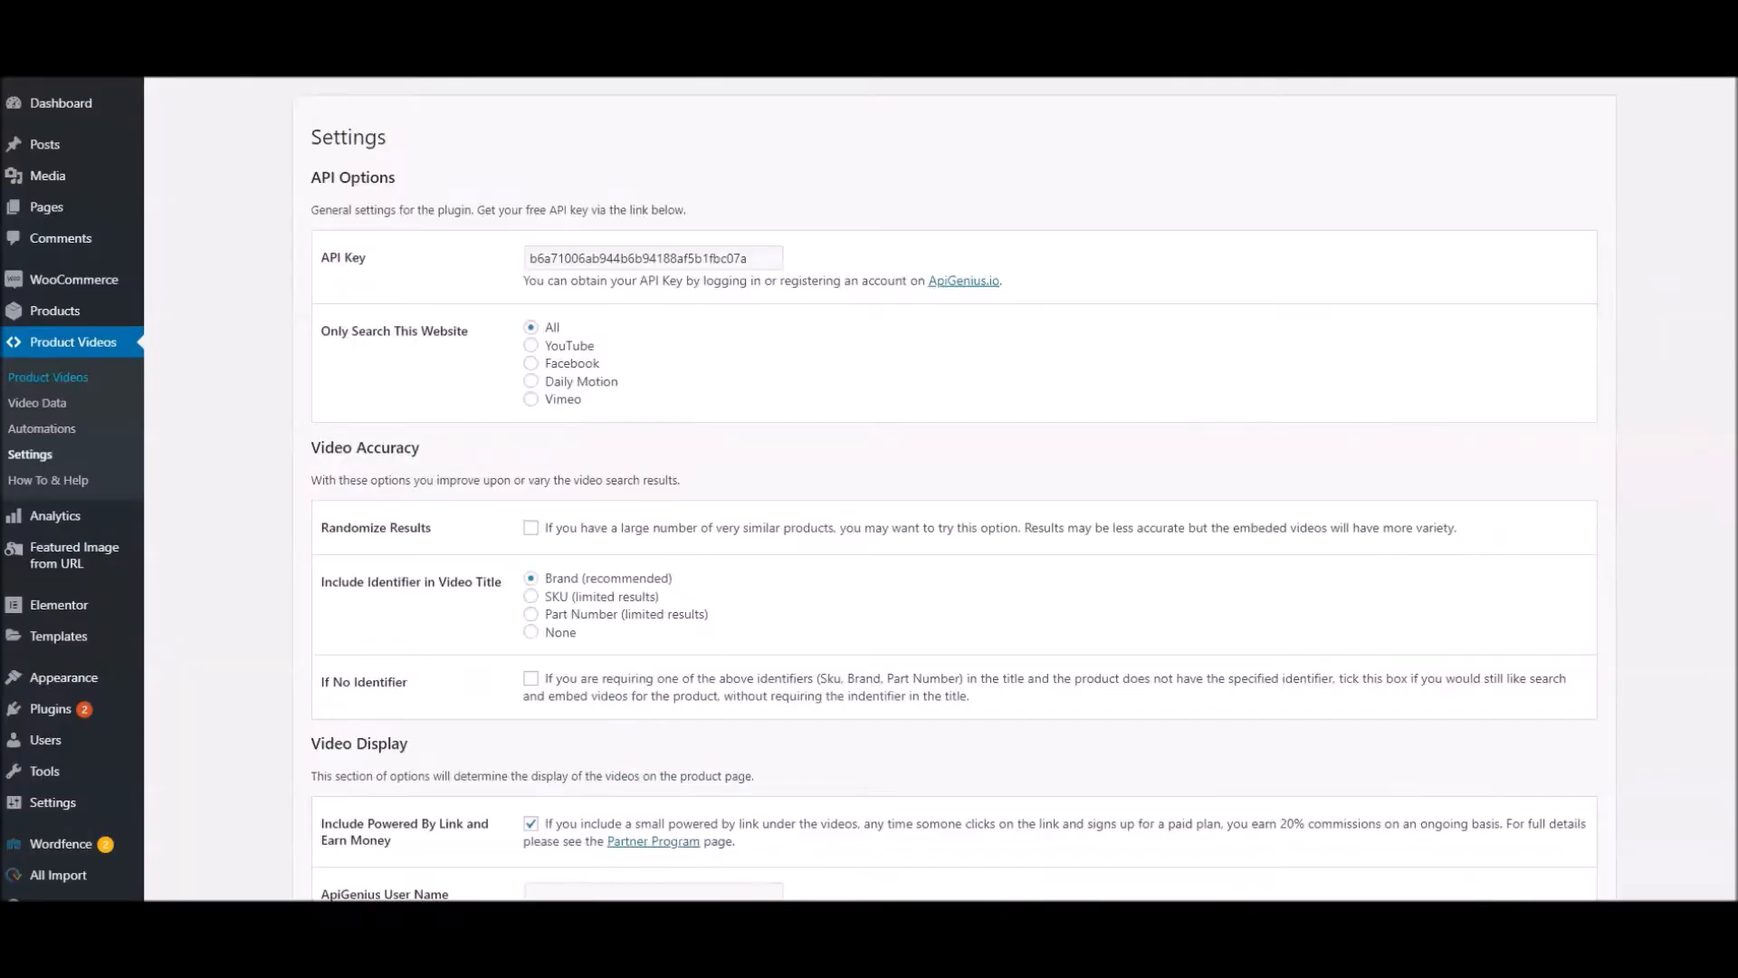
# Examine the Include Powered By Link and Earn Money option and its Partner Program link in the settings
pyautogui.scroll(-3, 597, 570)
pyautogui.scroll(-1, 623, 580)
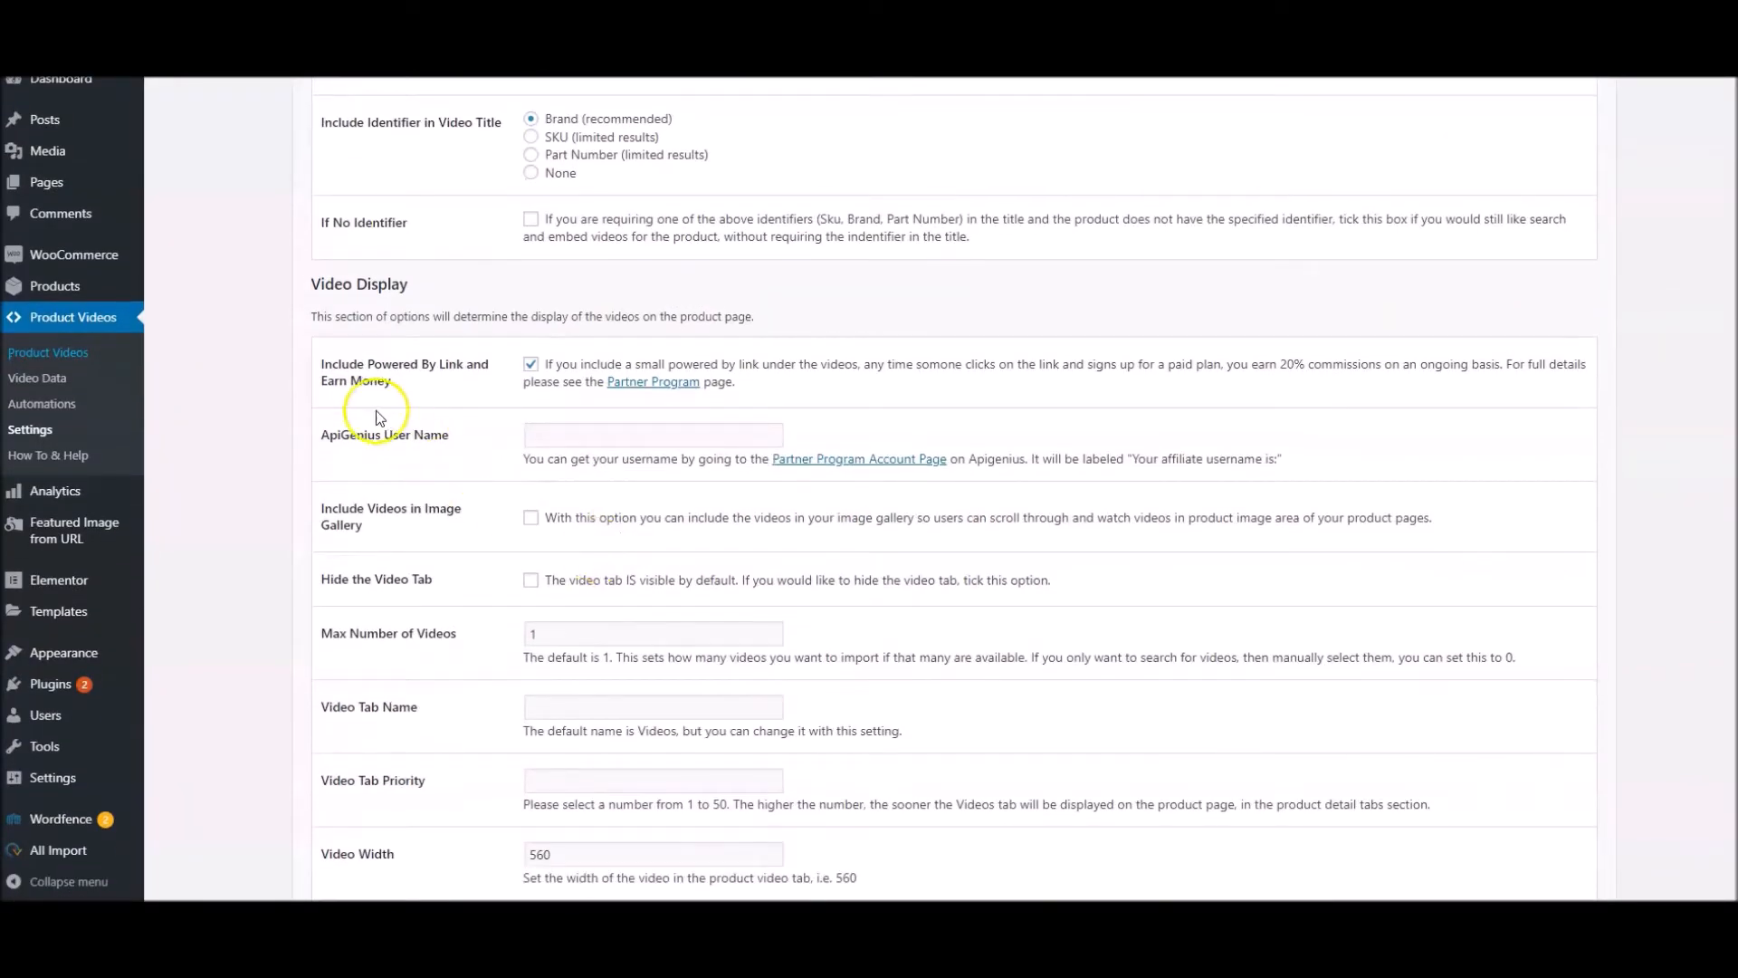
pyautogui.moveTo(392, 382); pyautogui.dragTo(457, 365)
pyautogui.click(448, 397)
pyautogui.click(666, 381)
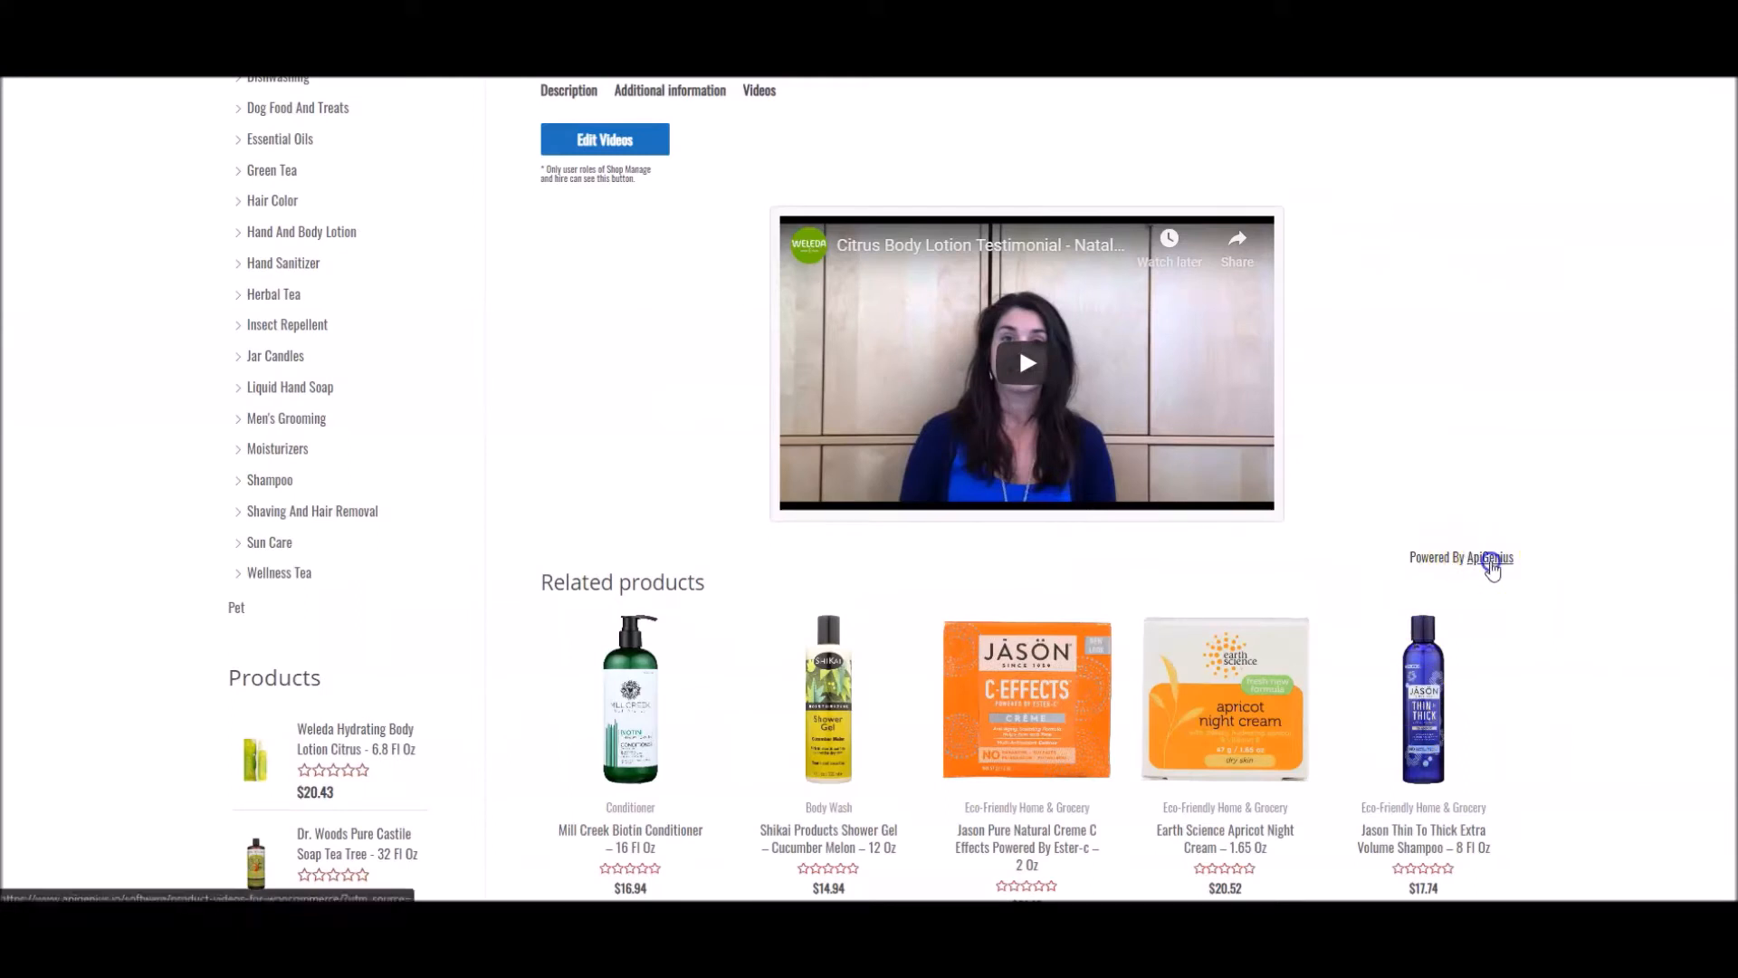
# Follow the Powered By ApiGenius link on the Weleda lotion's page and view the plugin's pricing plans
pyautogui.click(1489, 559)
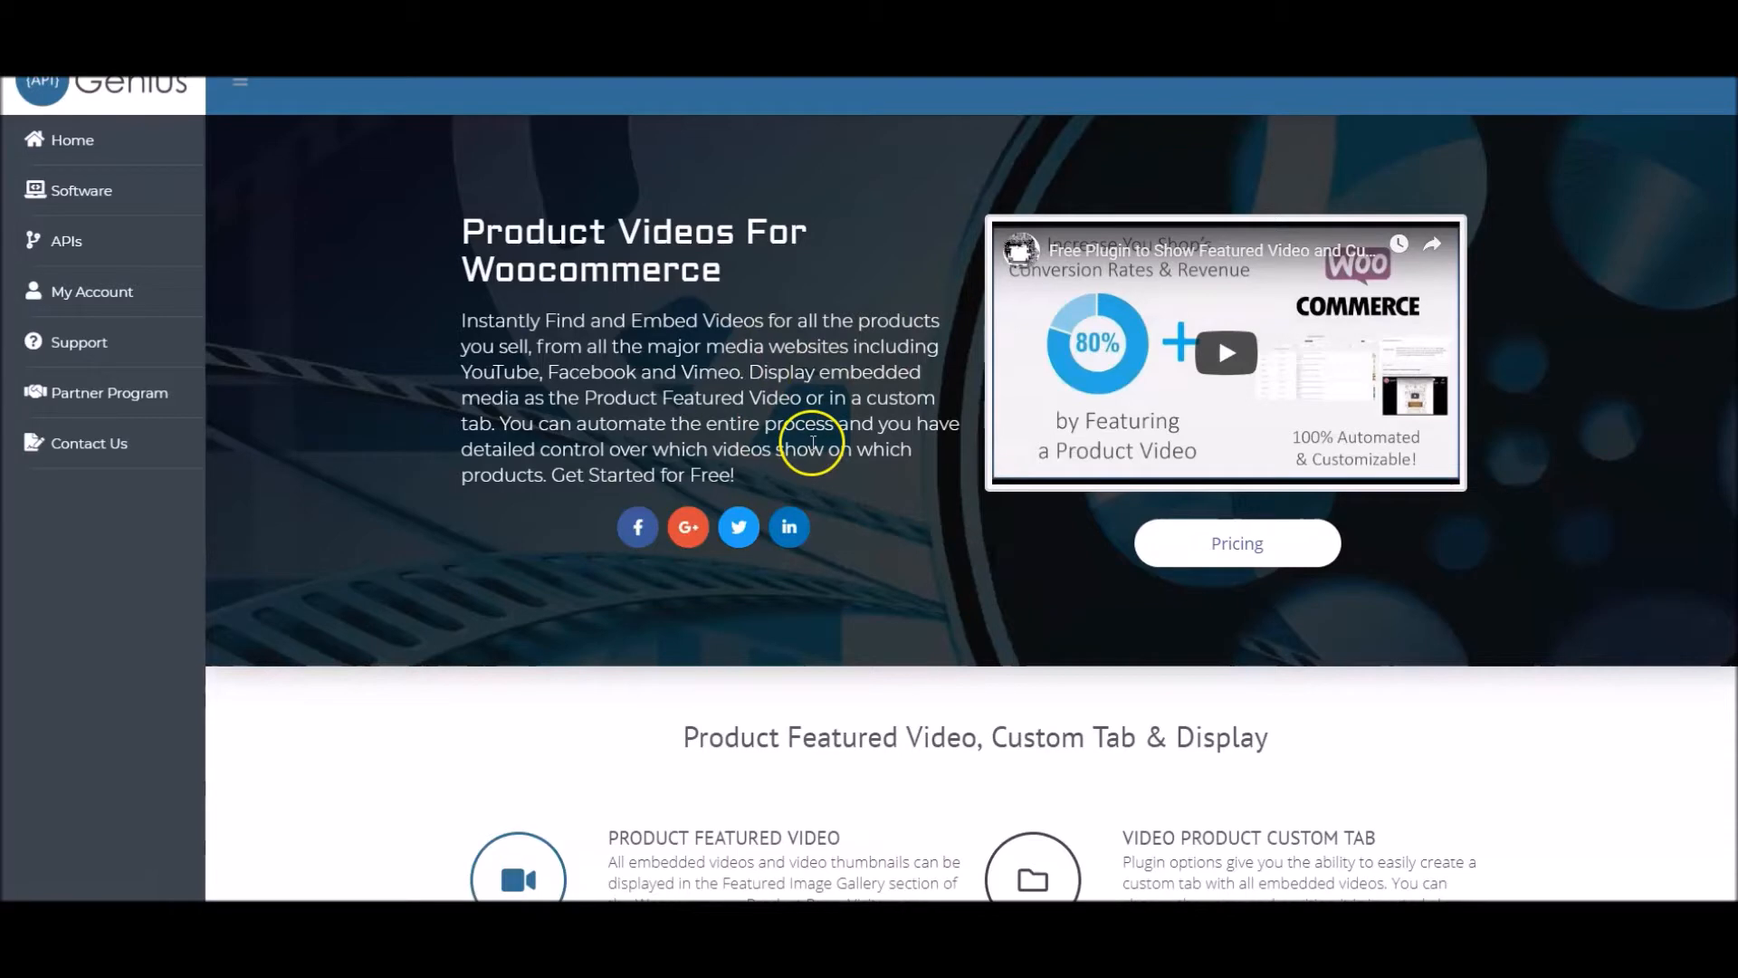
pyautogui.click(1237, 548)
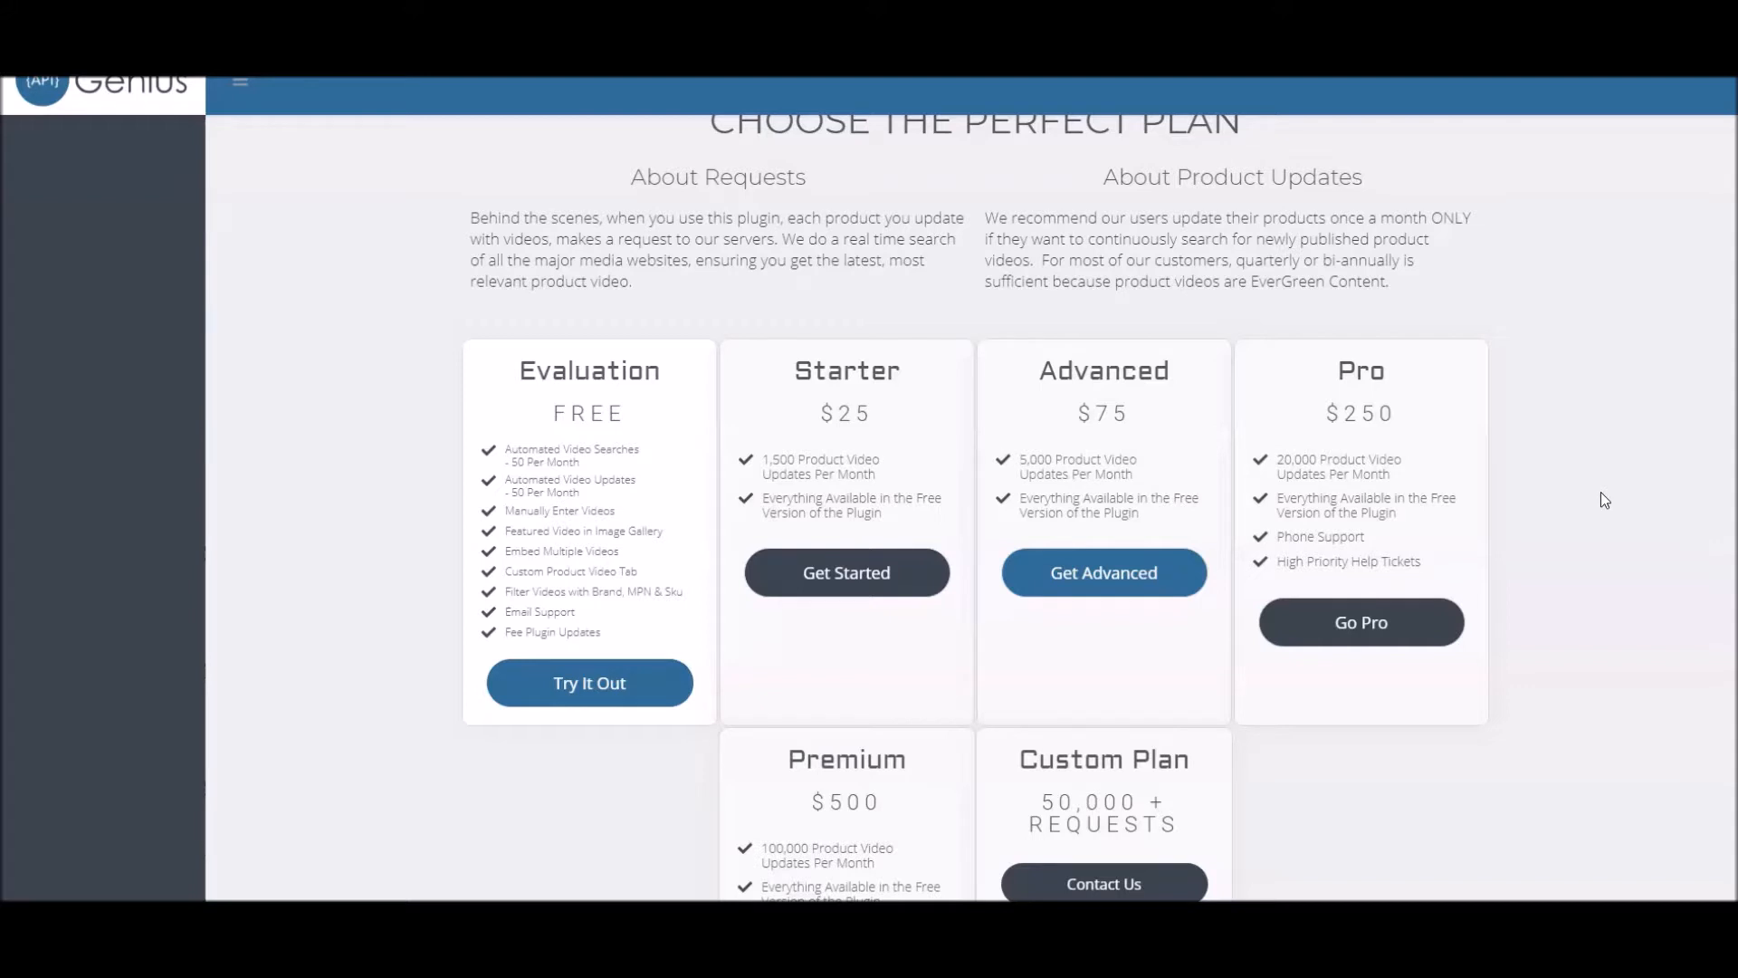
# Copy the affiliate username from the Partner Program account page into the ApiGenius User Name setting and save the changes
pyautogui.scroll(-2, 1580, 523)
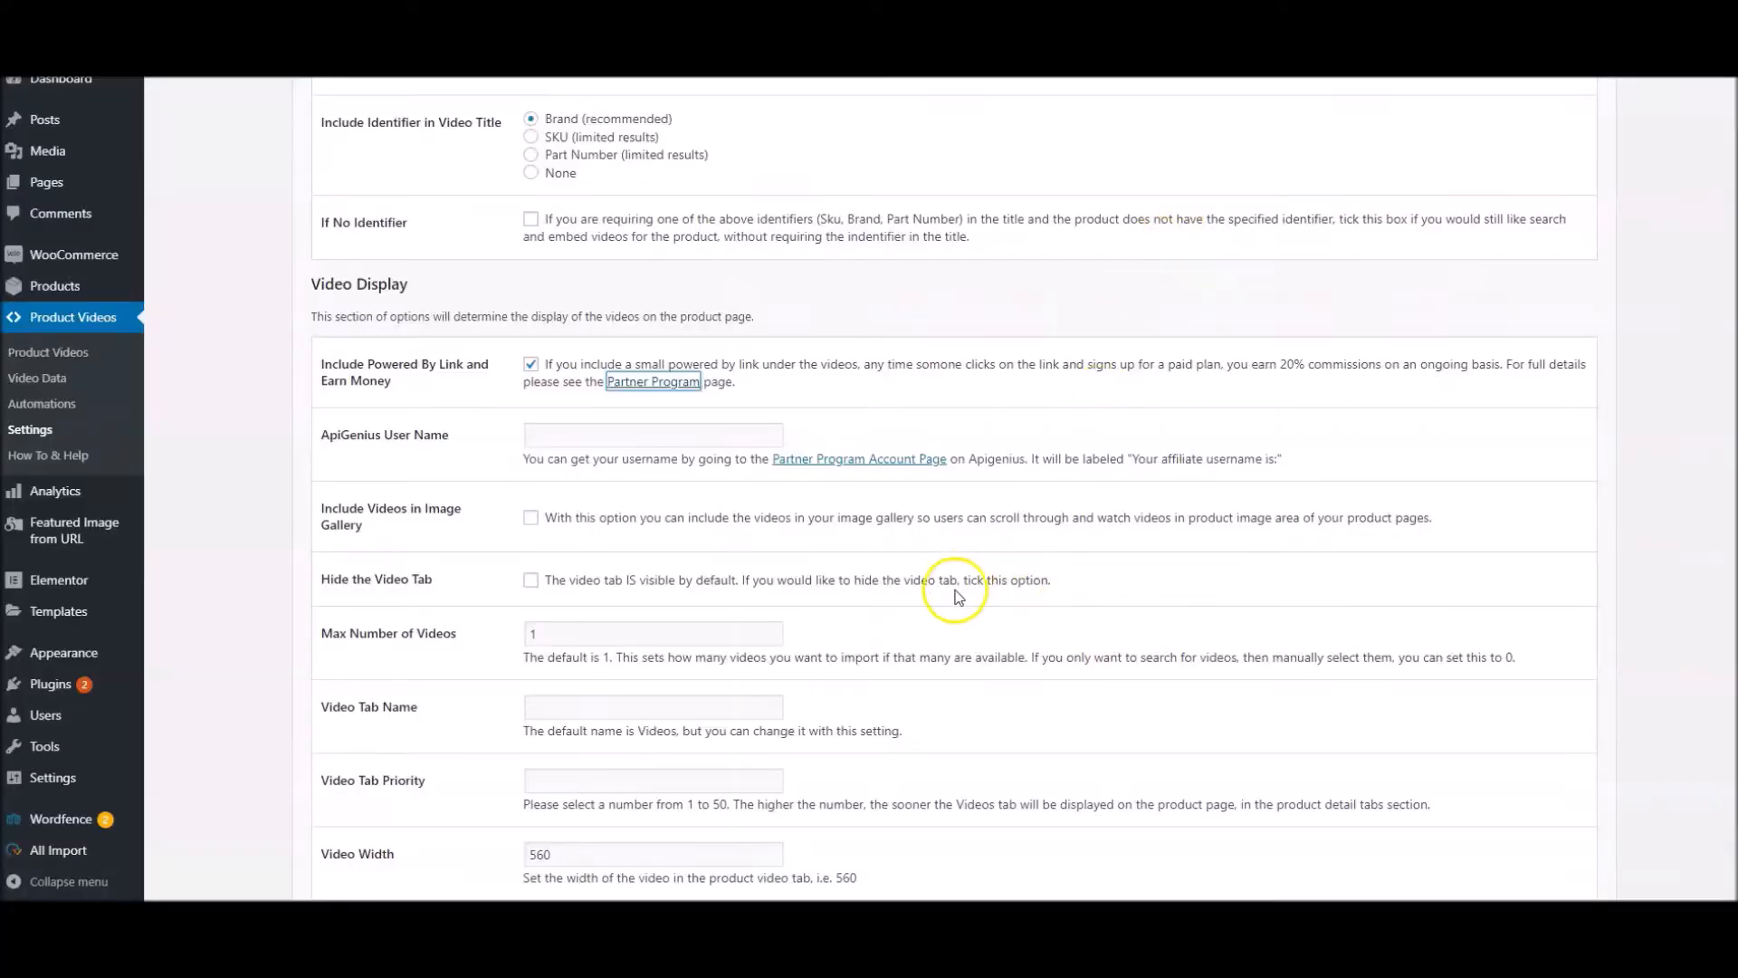
pyautogui.click(876, 467)
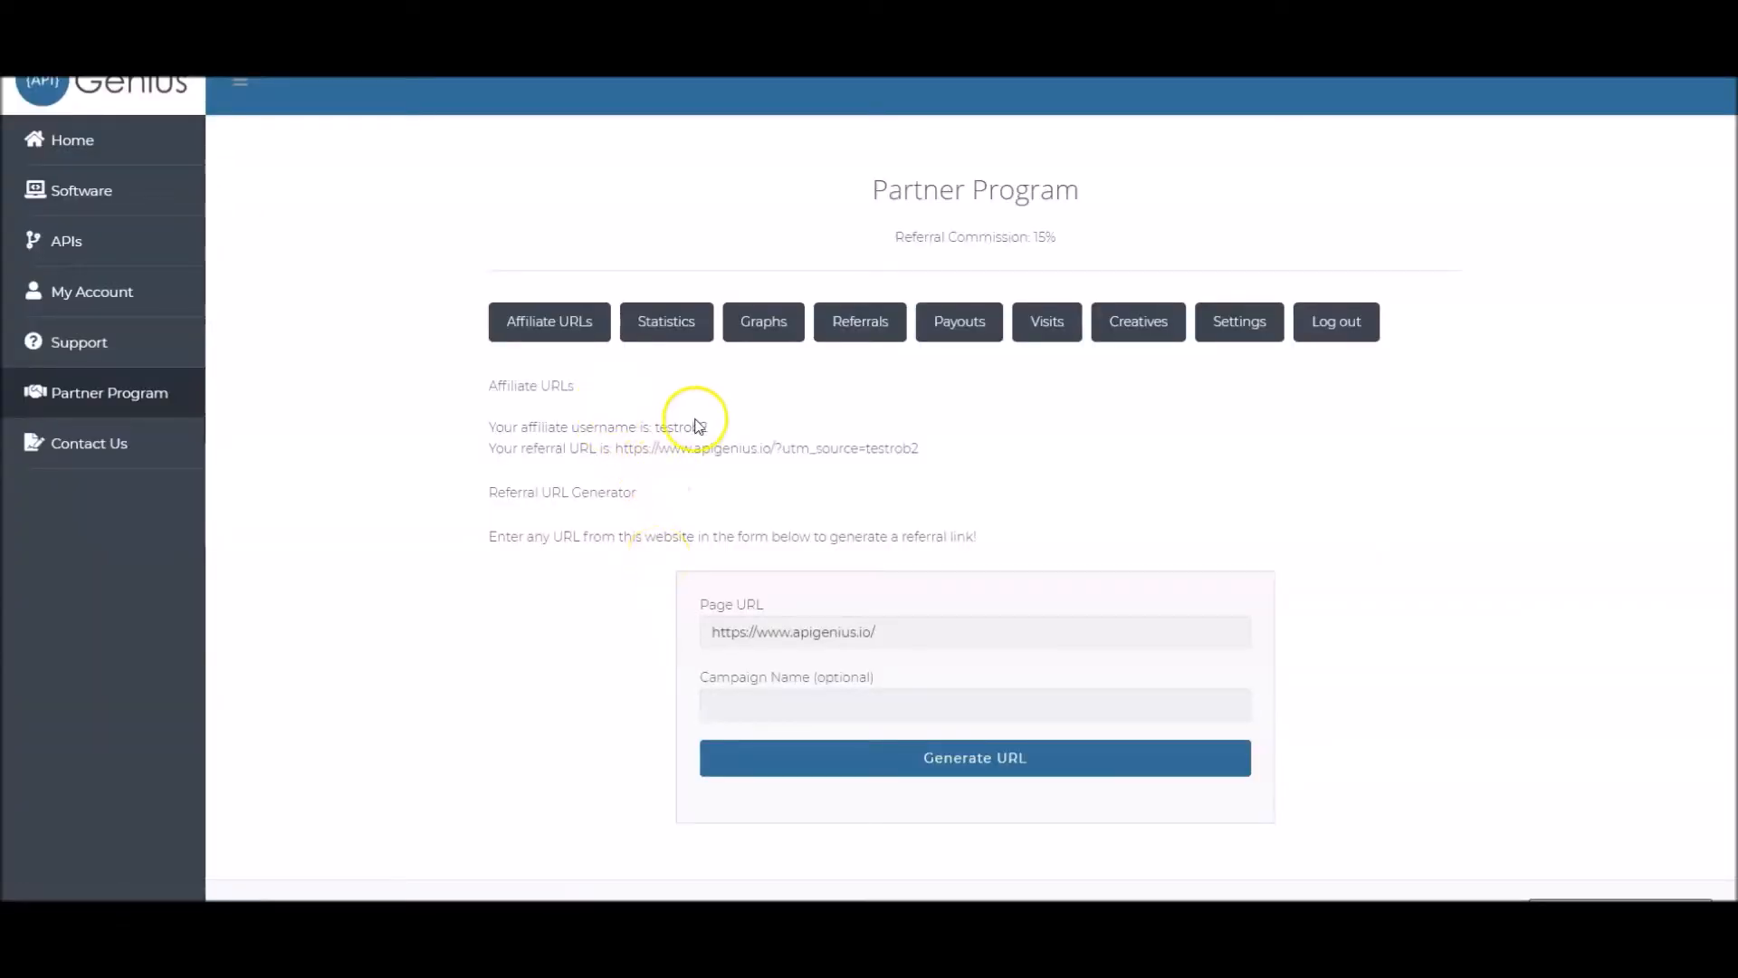
pyautogui.moveTo(709, 428); pyautogui.dragTo(656, 433)
pyautogui.hotkey('ctrl', 'c')
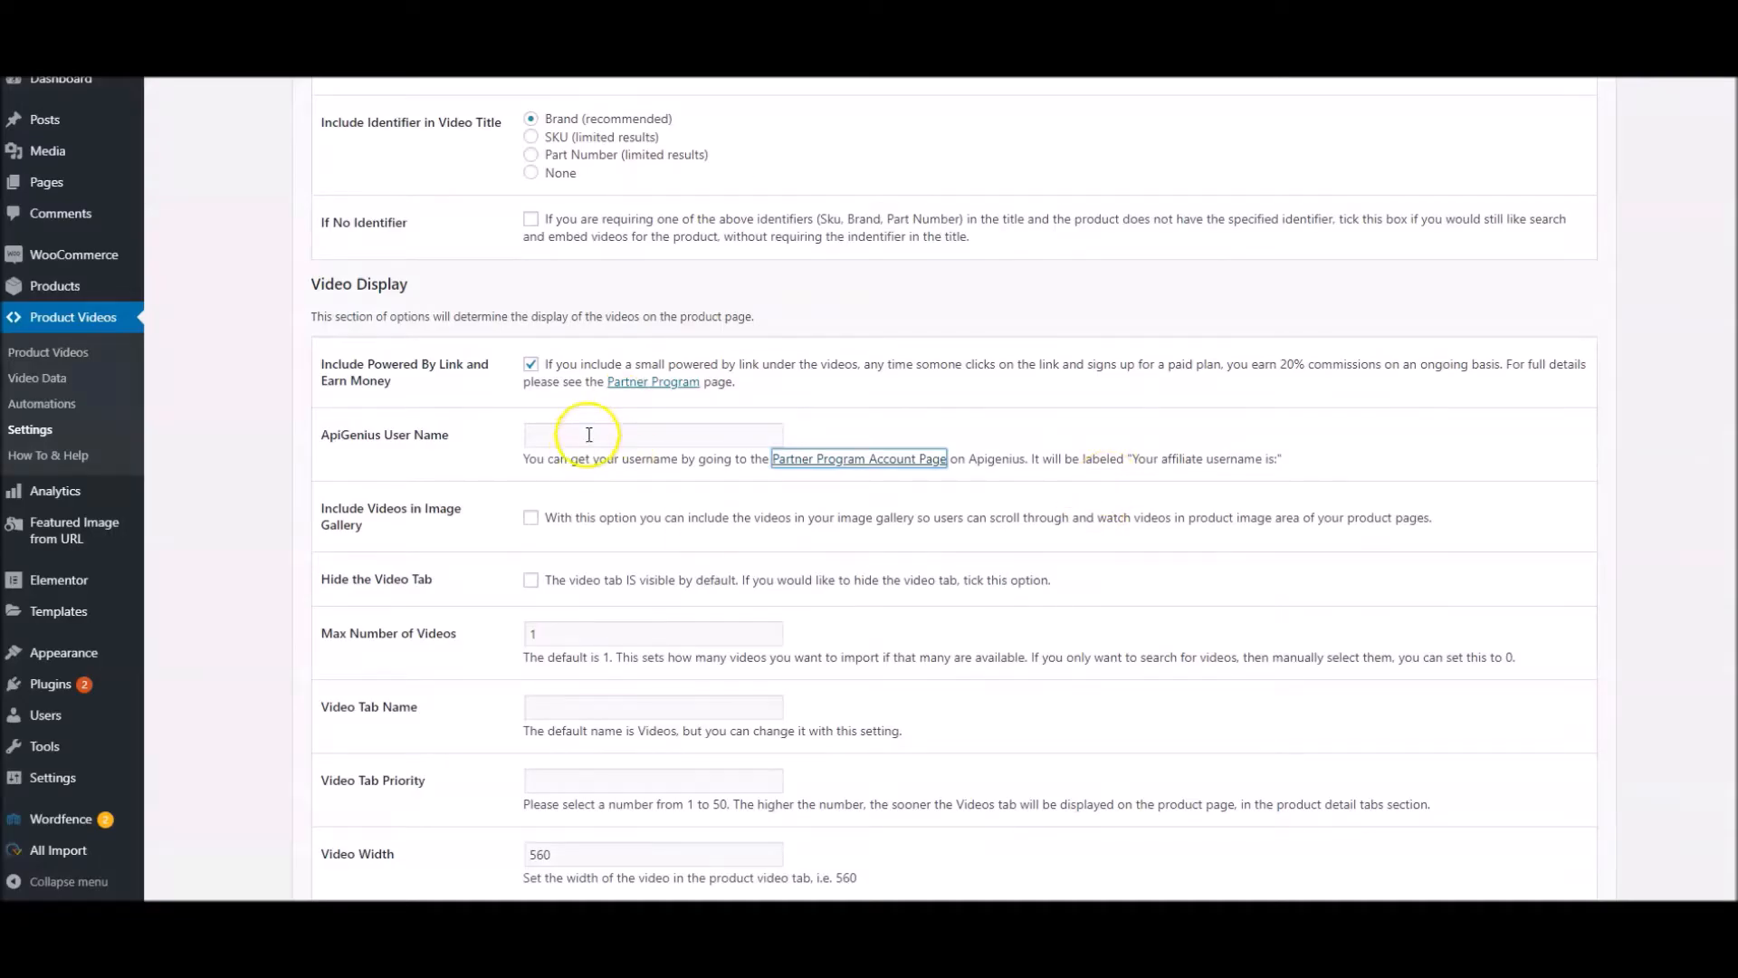
pyautogui.click(590, 434)
pyautogui.hotkey('ctrl', 'v')
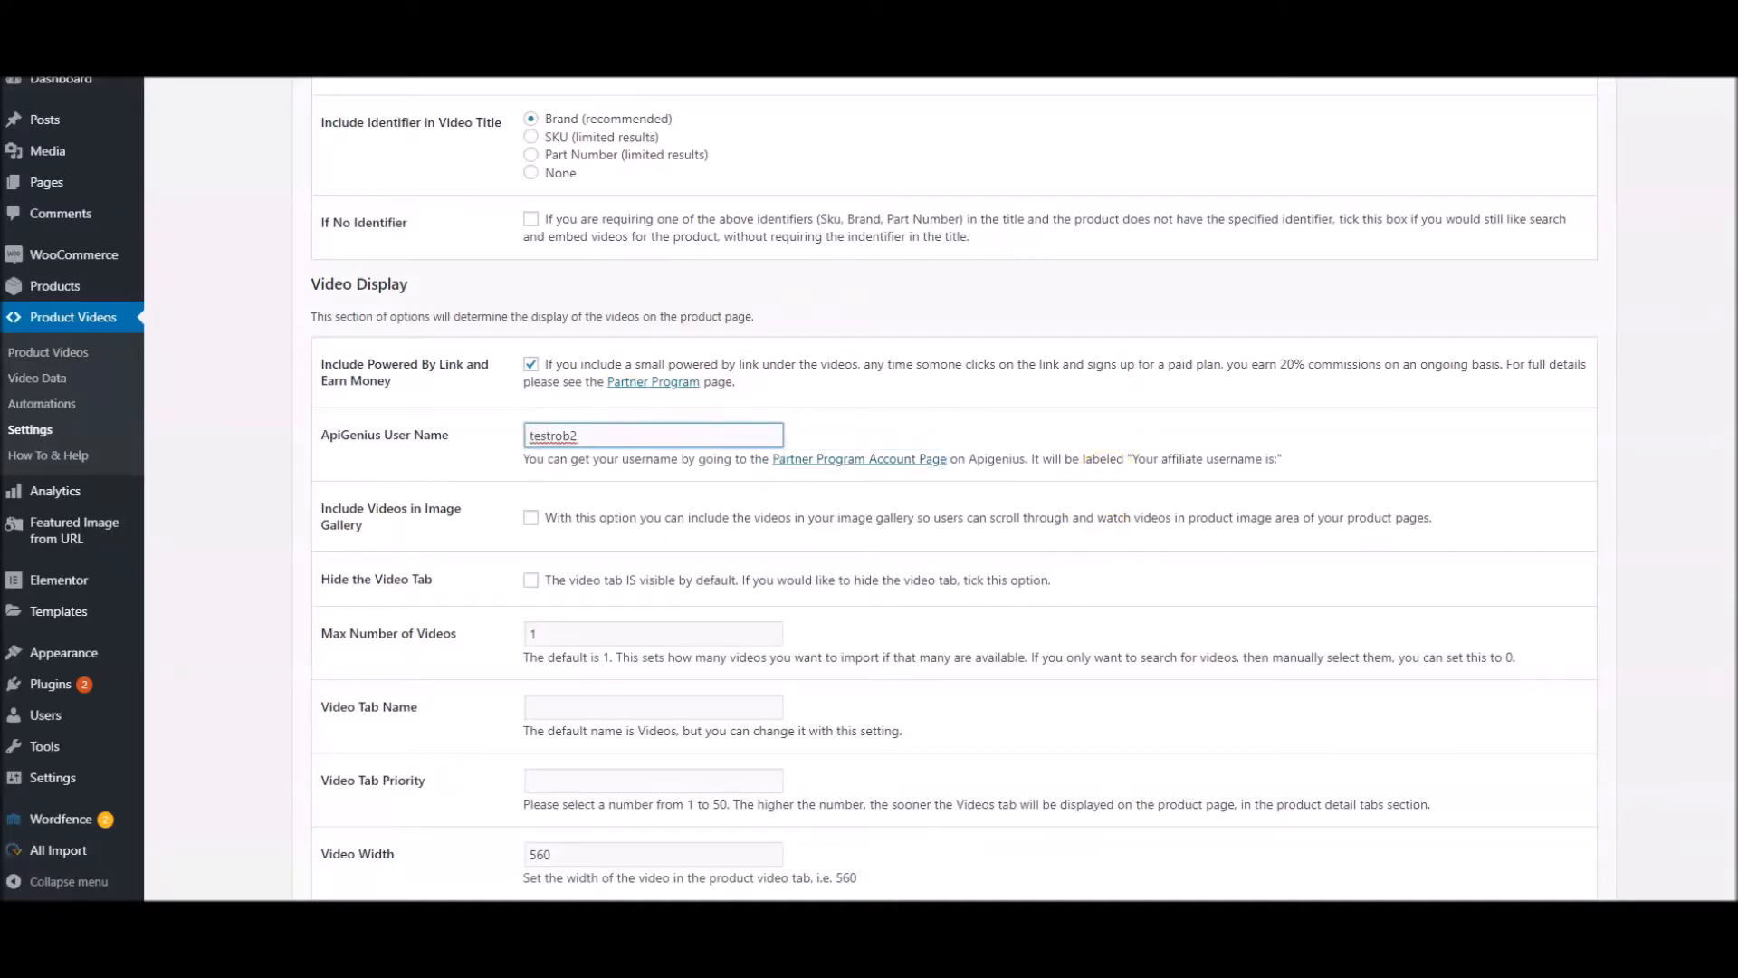
pyautogui.scroll(-5, 543, 724)
pyautogui.click(376, 779)
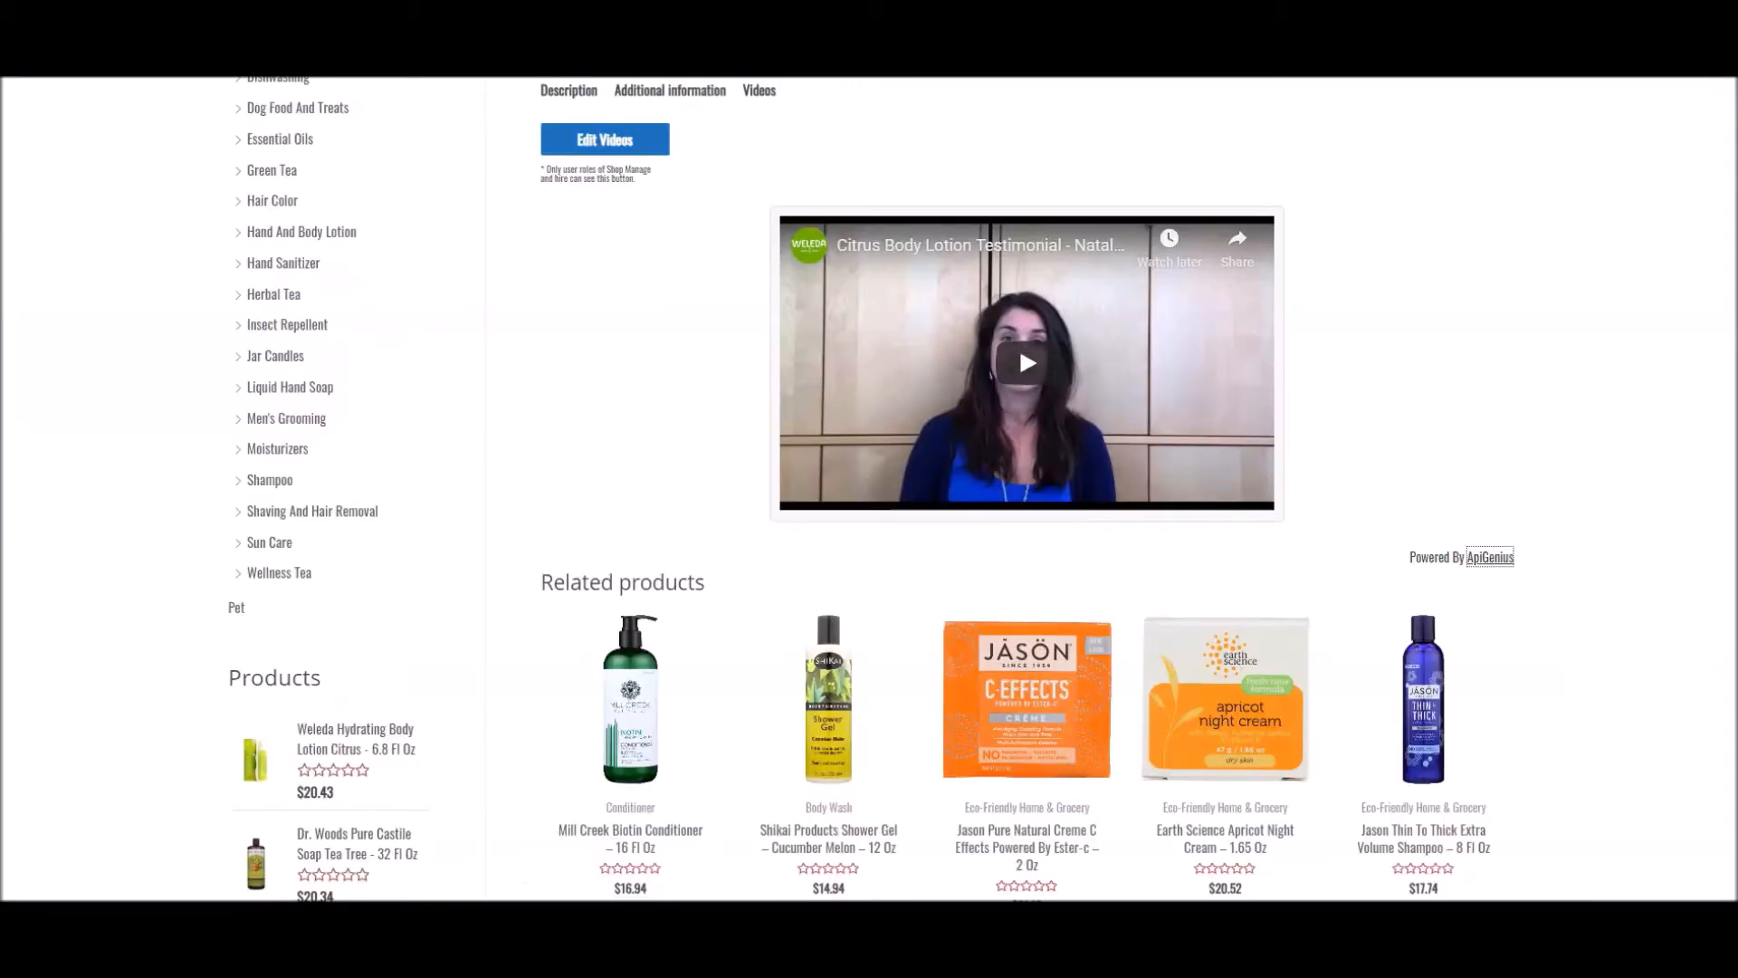
# Reload the Weleda lotion's page, follow its Powered By ApiGenius link and examine the address of the page it opens
pyautogui.press('F5')
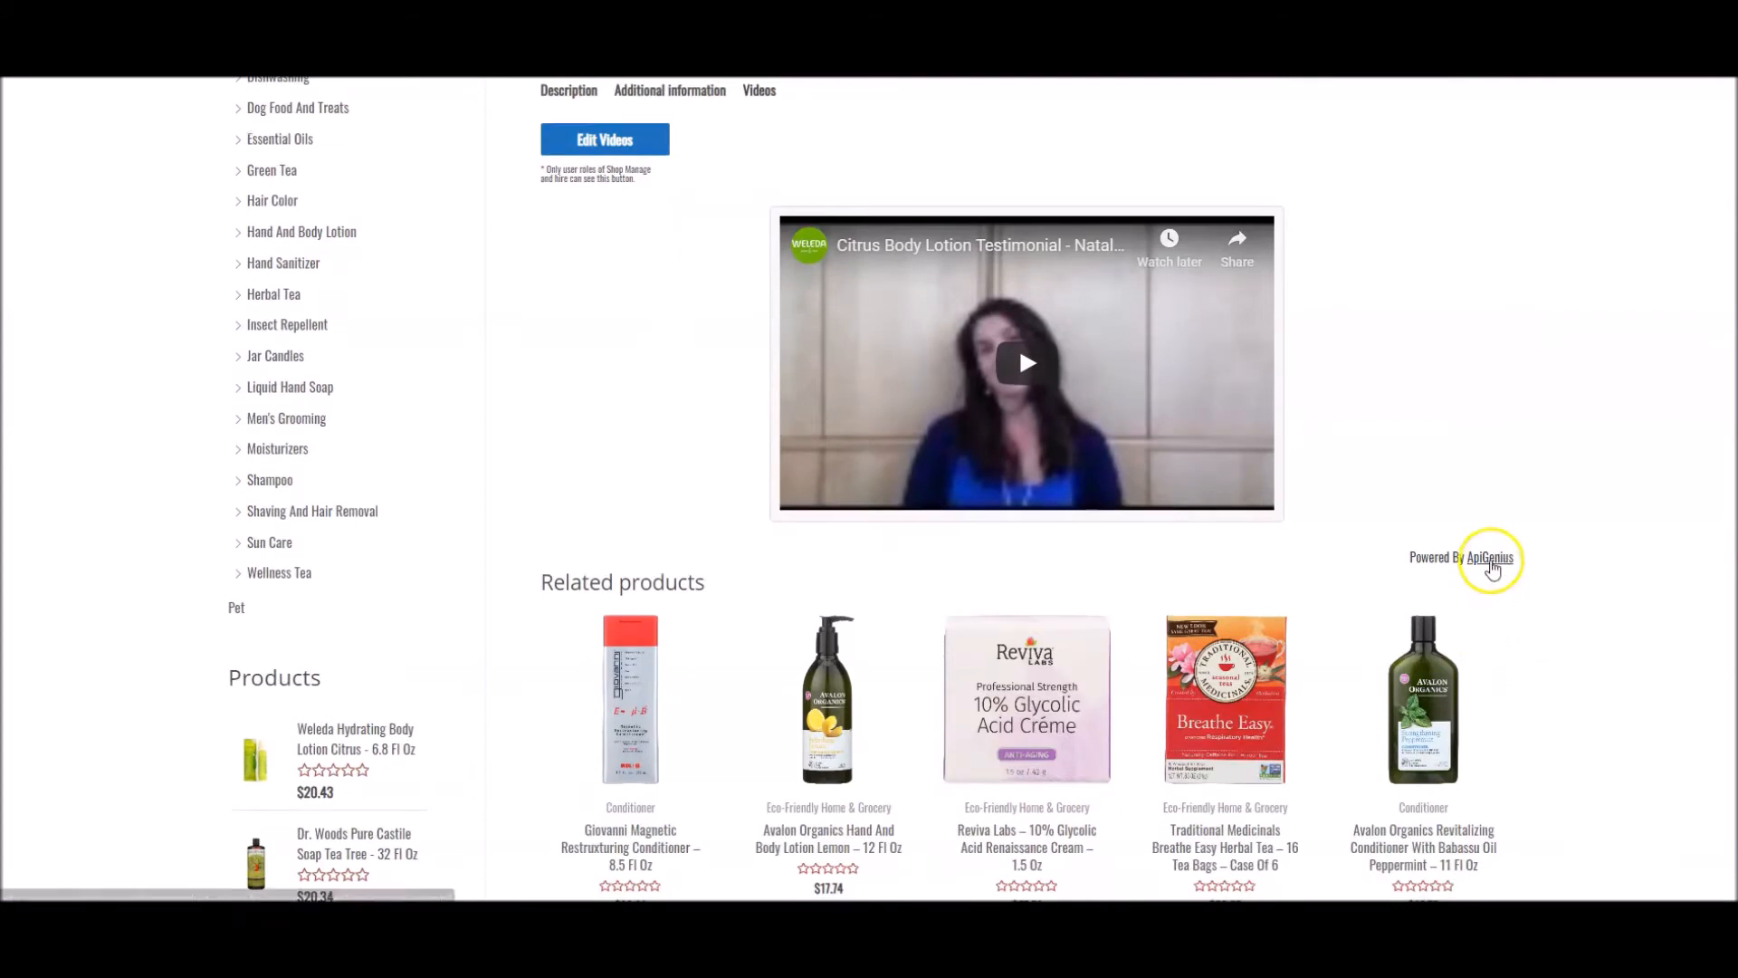
pyautogui.click(1490, 558)
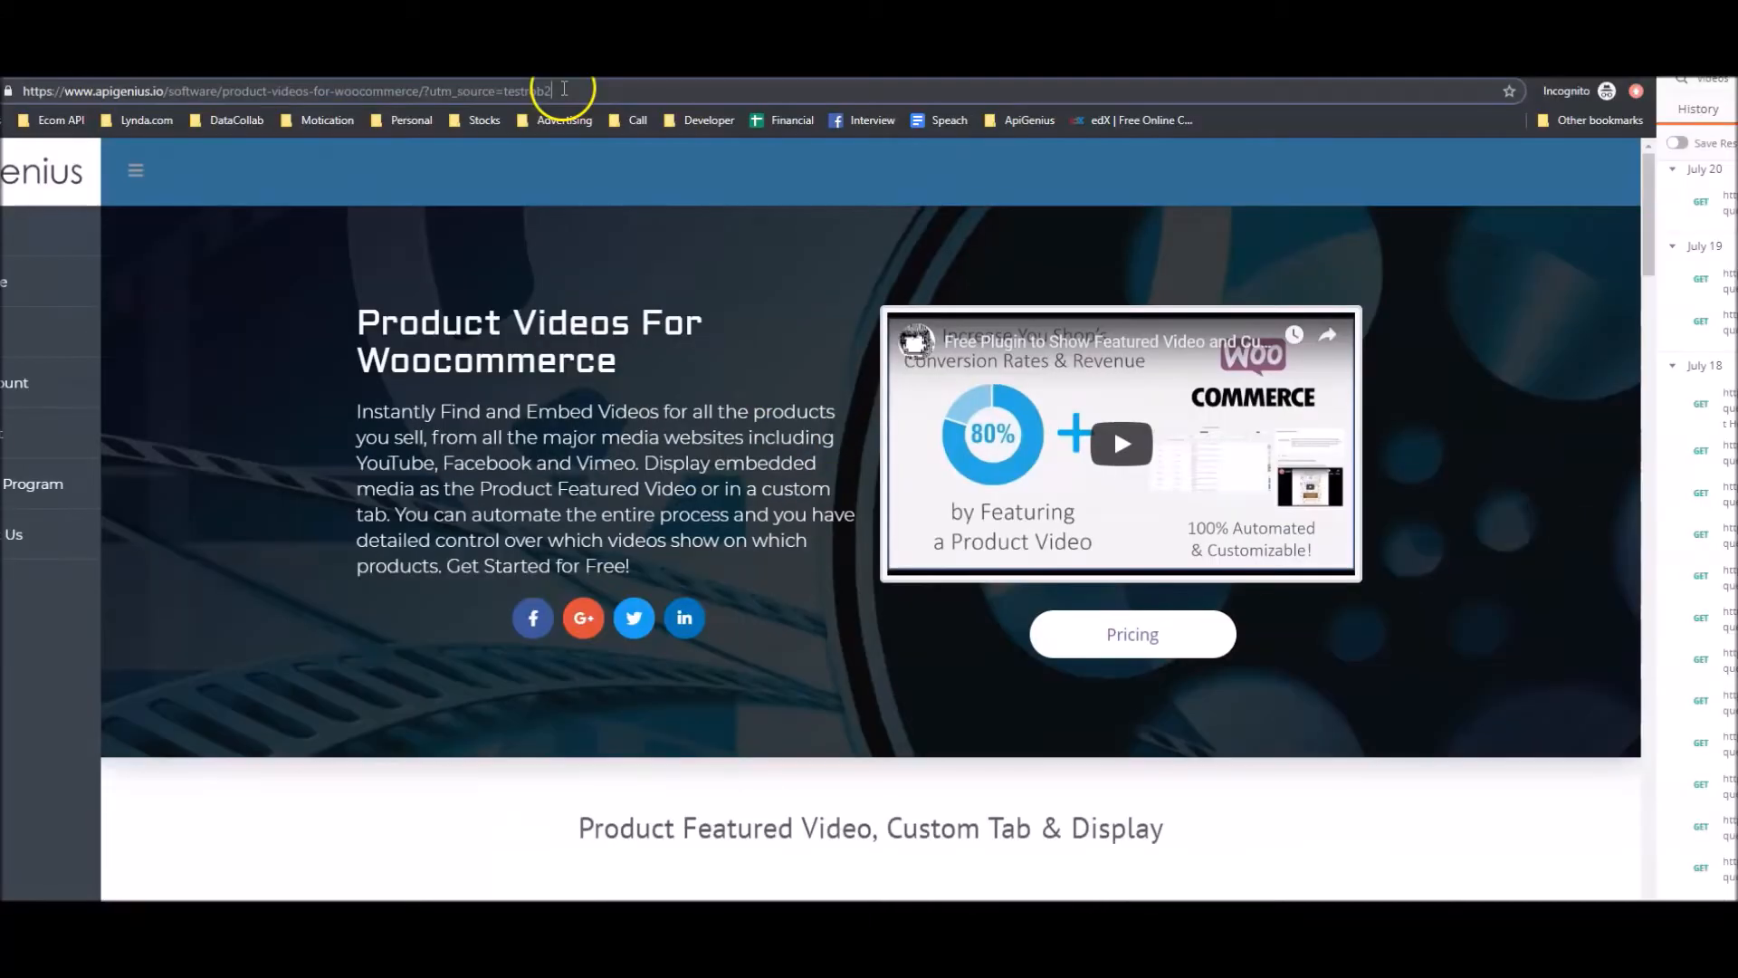
pyautogui.moveTo(555, 92); pyautogui.dragTo(423, 90)
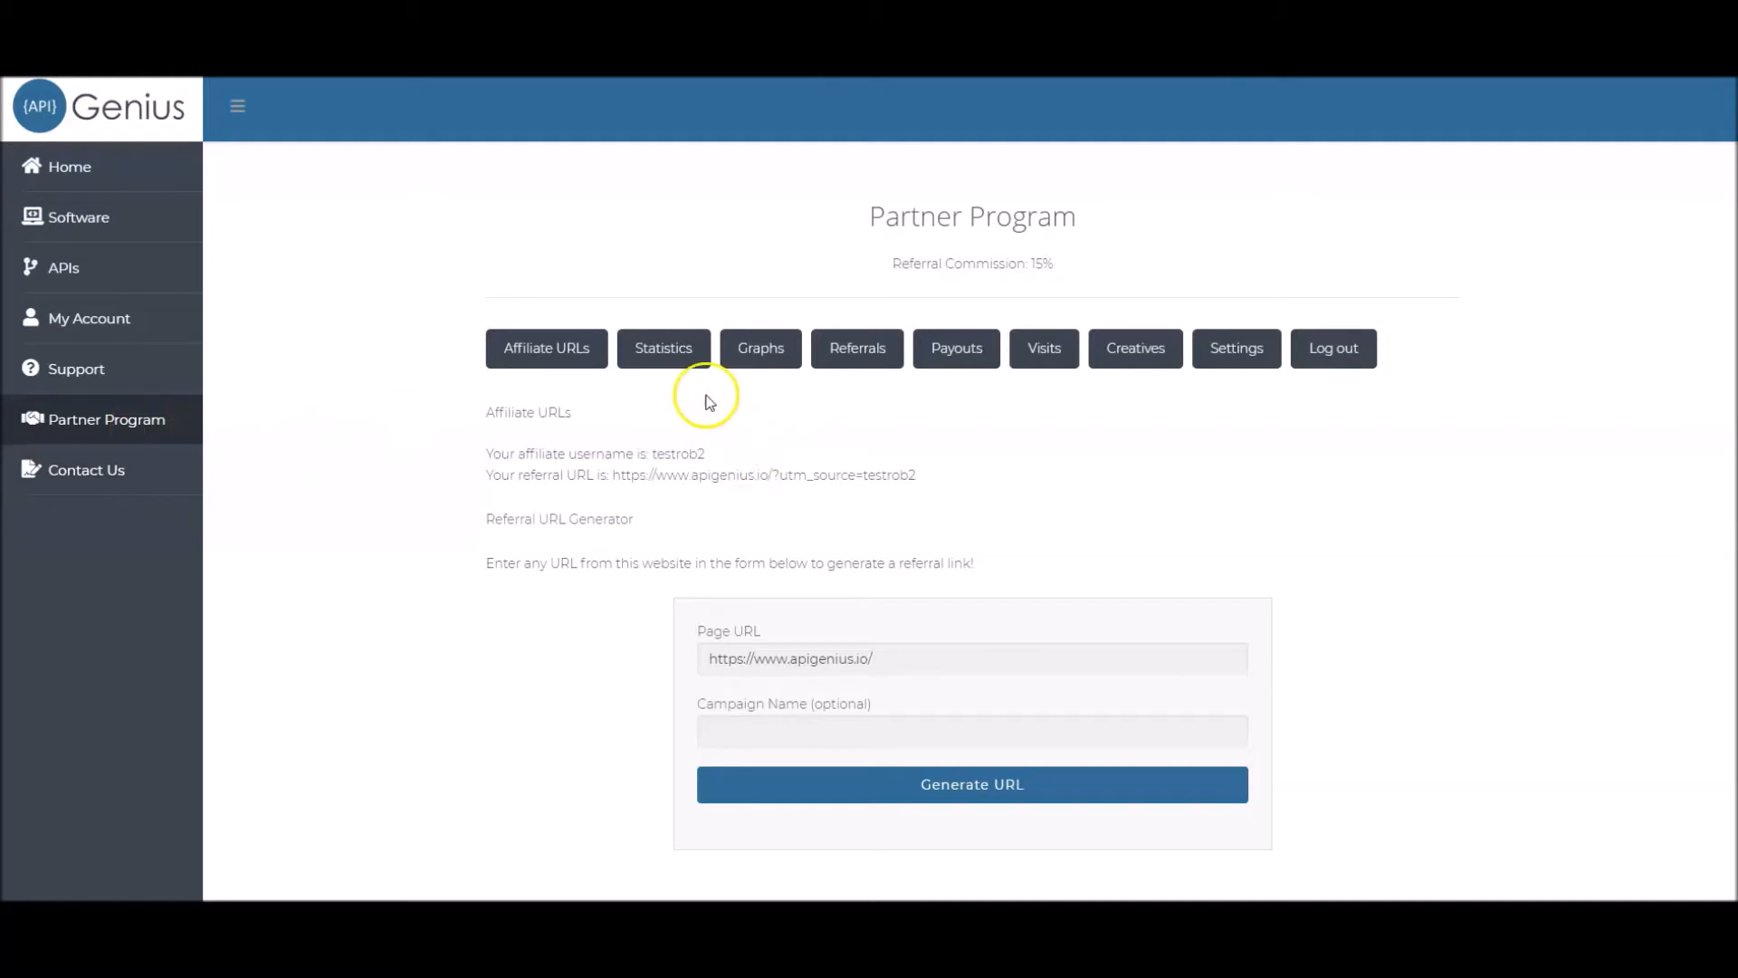
# View the Statistics, Graphs and Referrals sections of the Partner Program account
pyautogui.click(672, 360)
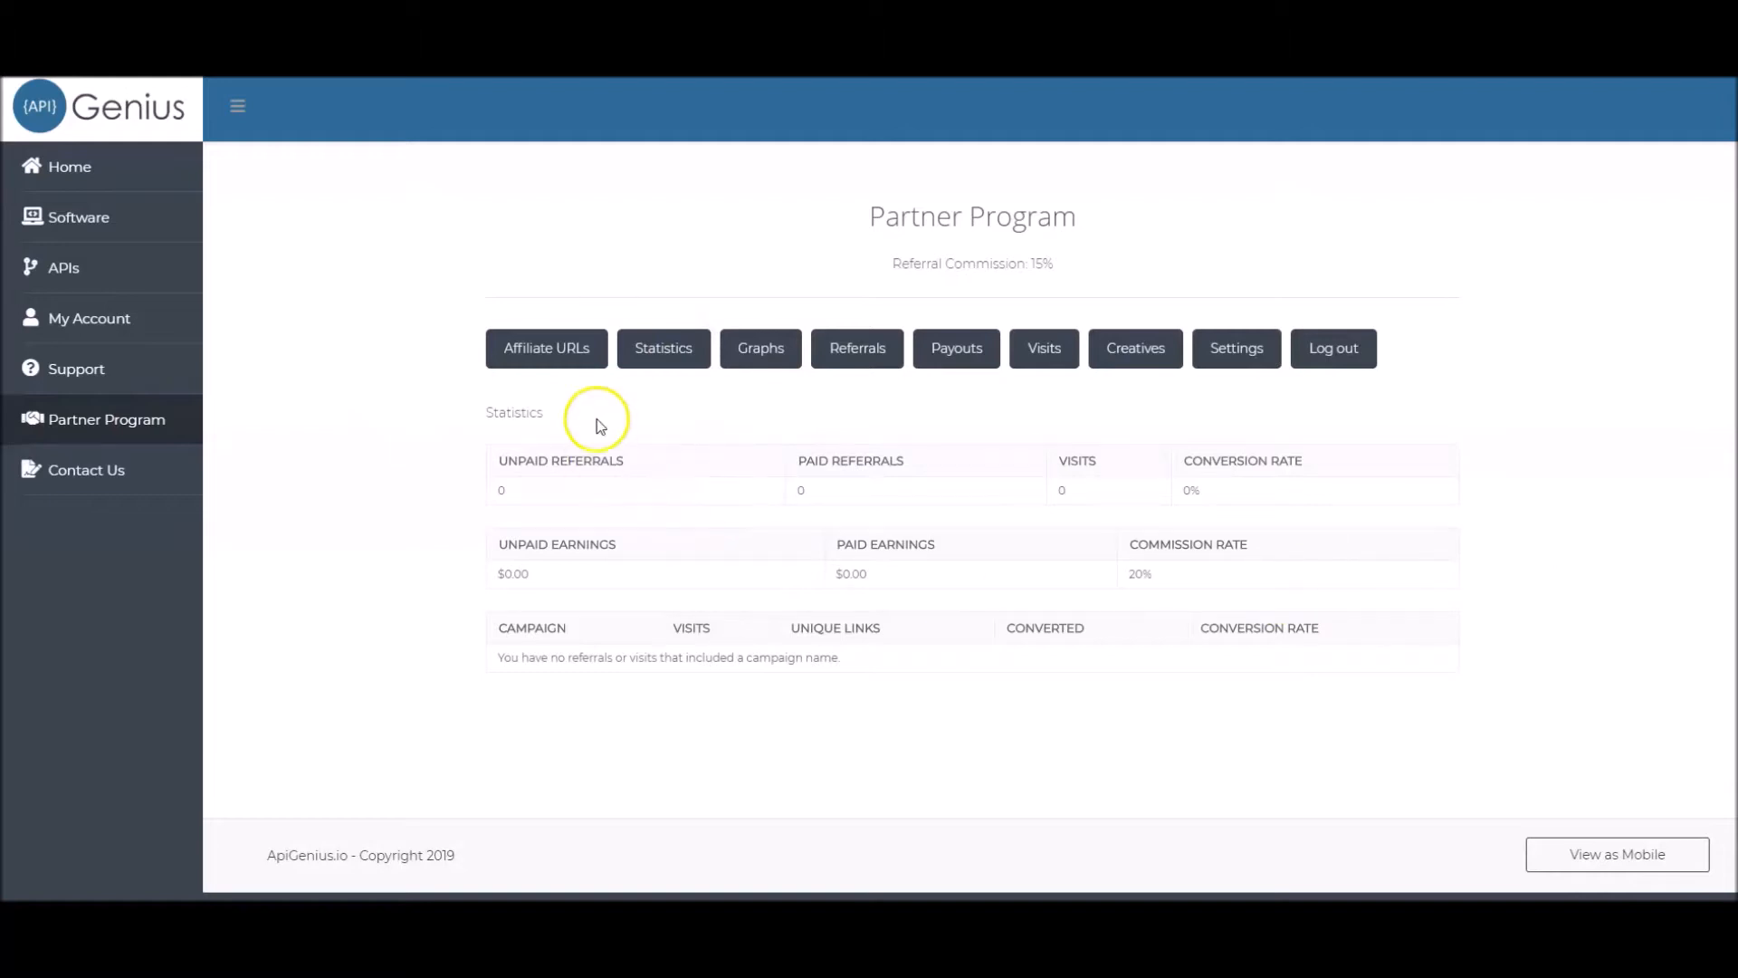
pyautogui.click(761, 349)
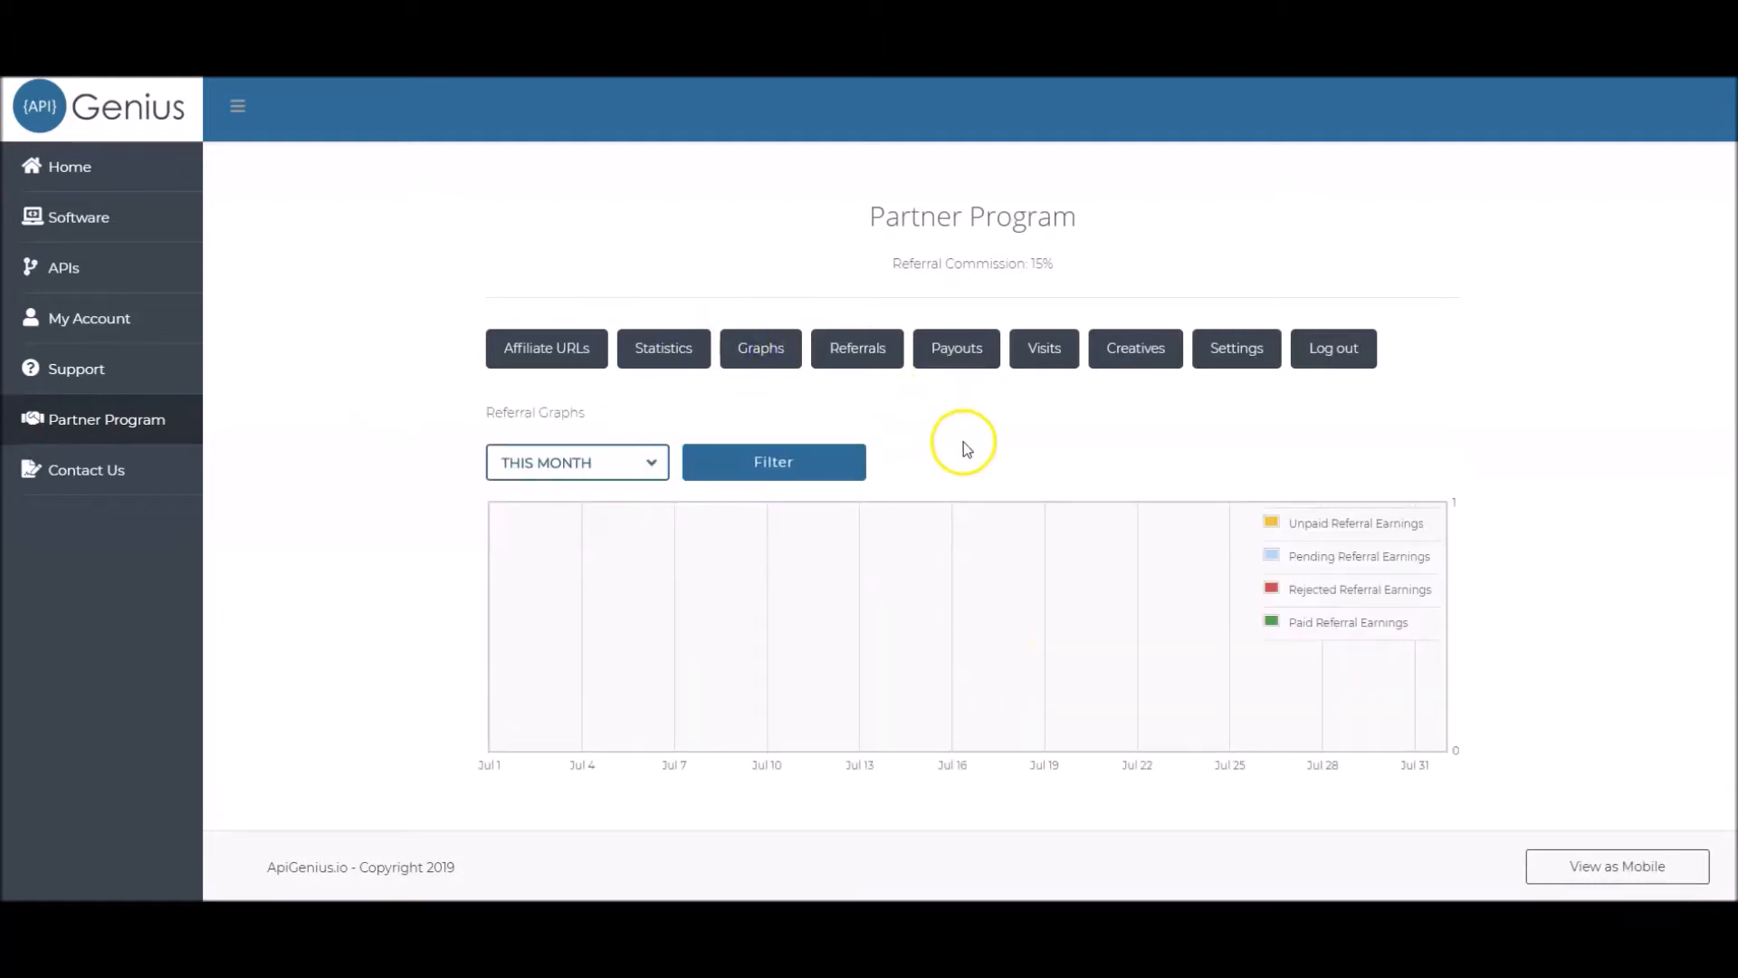
pyautogui.click(856, 353)
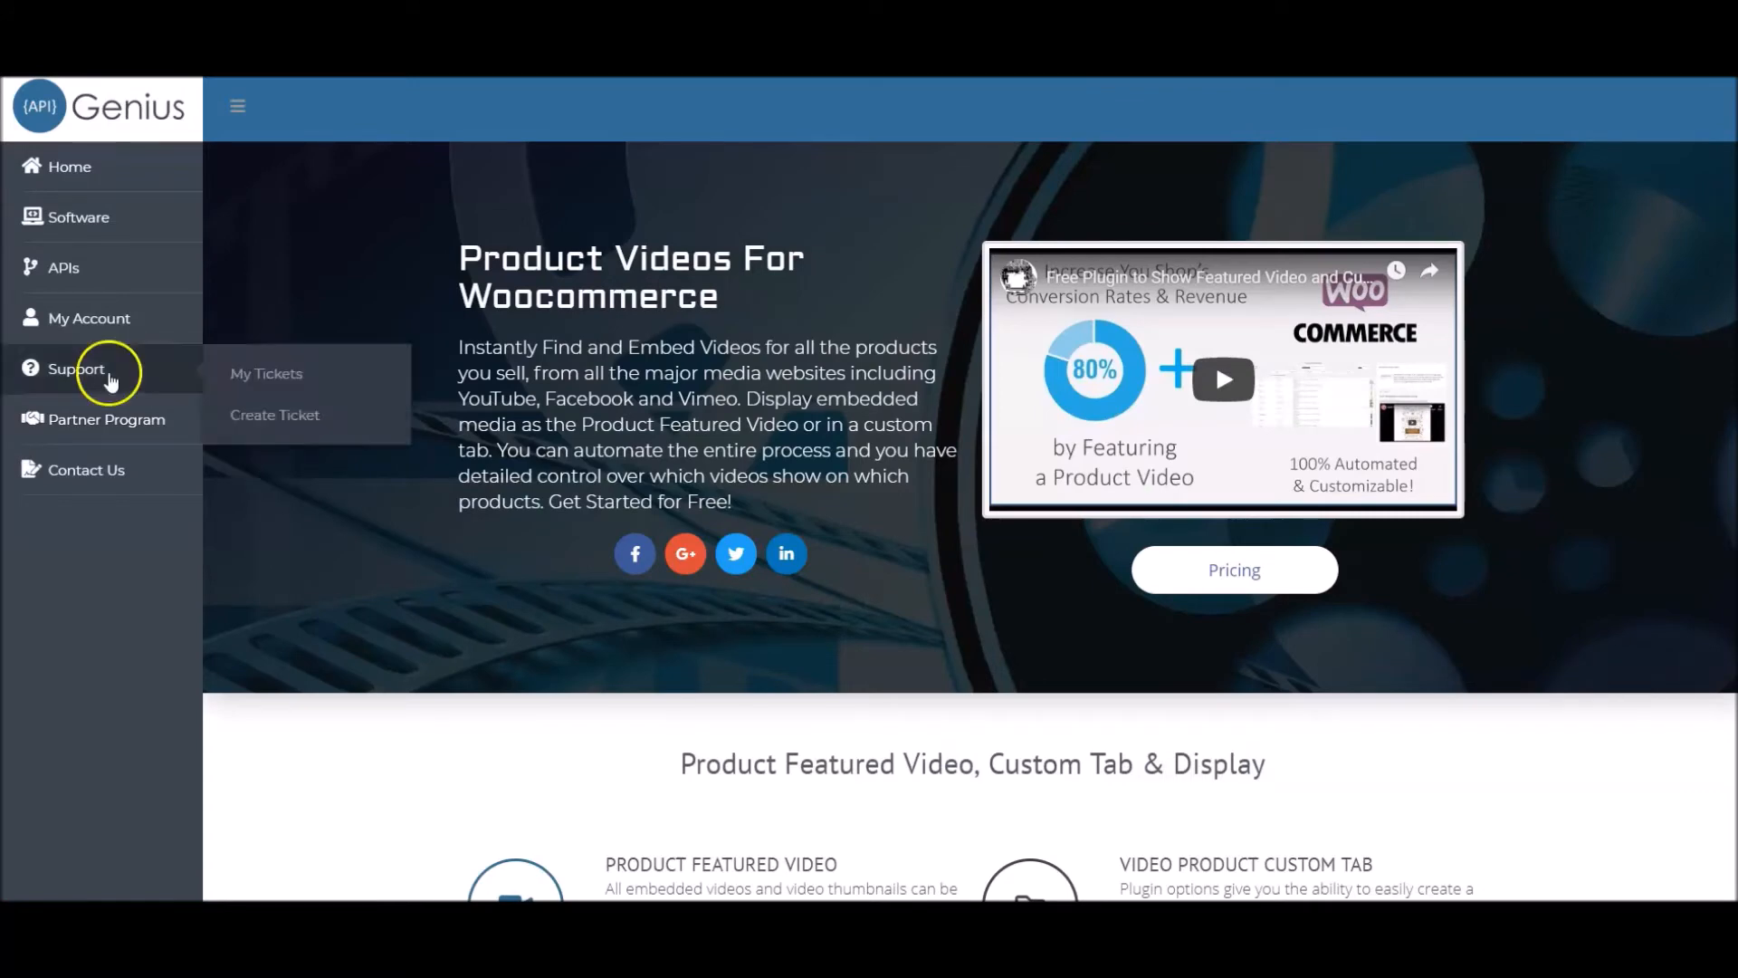
# Browse the available APIs on ApiGenius and view the Product Identifier API and its pricing
pyautogui.moveTo(54, 262)
pyautogui.click(261, 287)
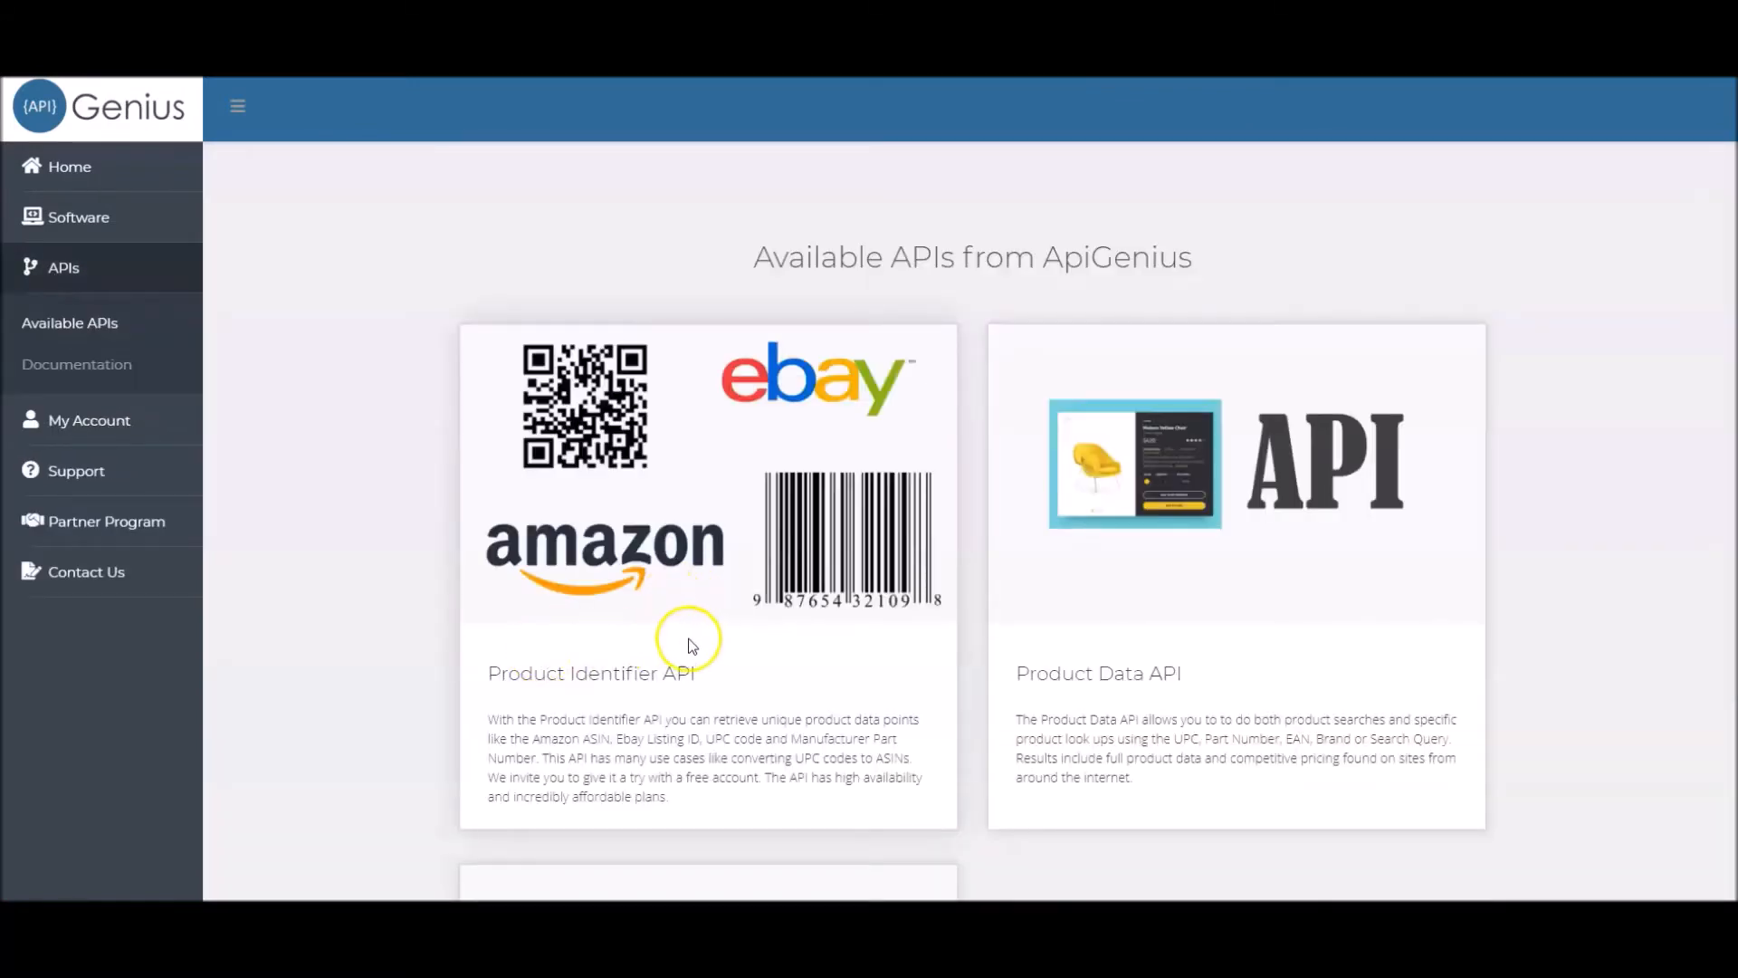
pyautogui.click(941, 631)
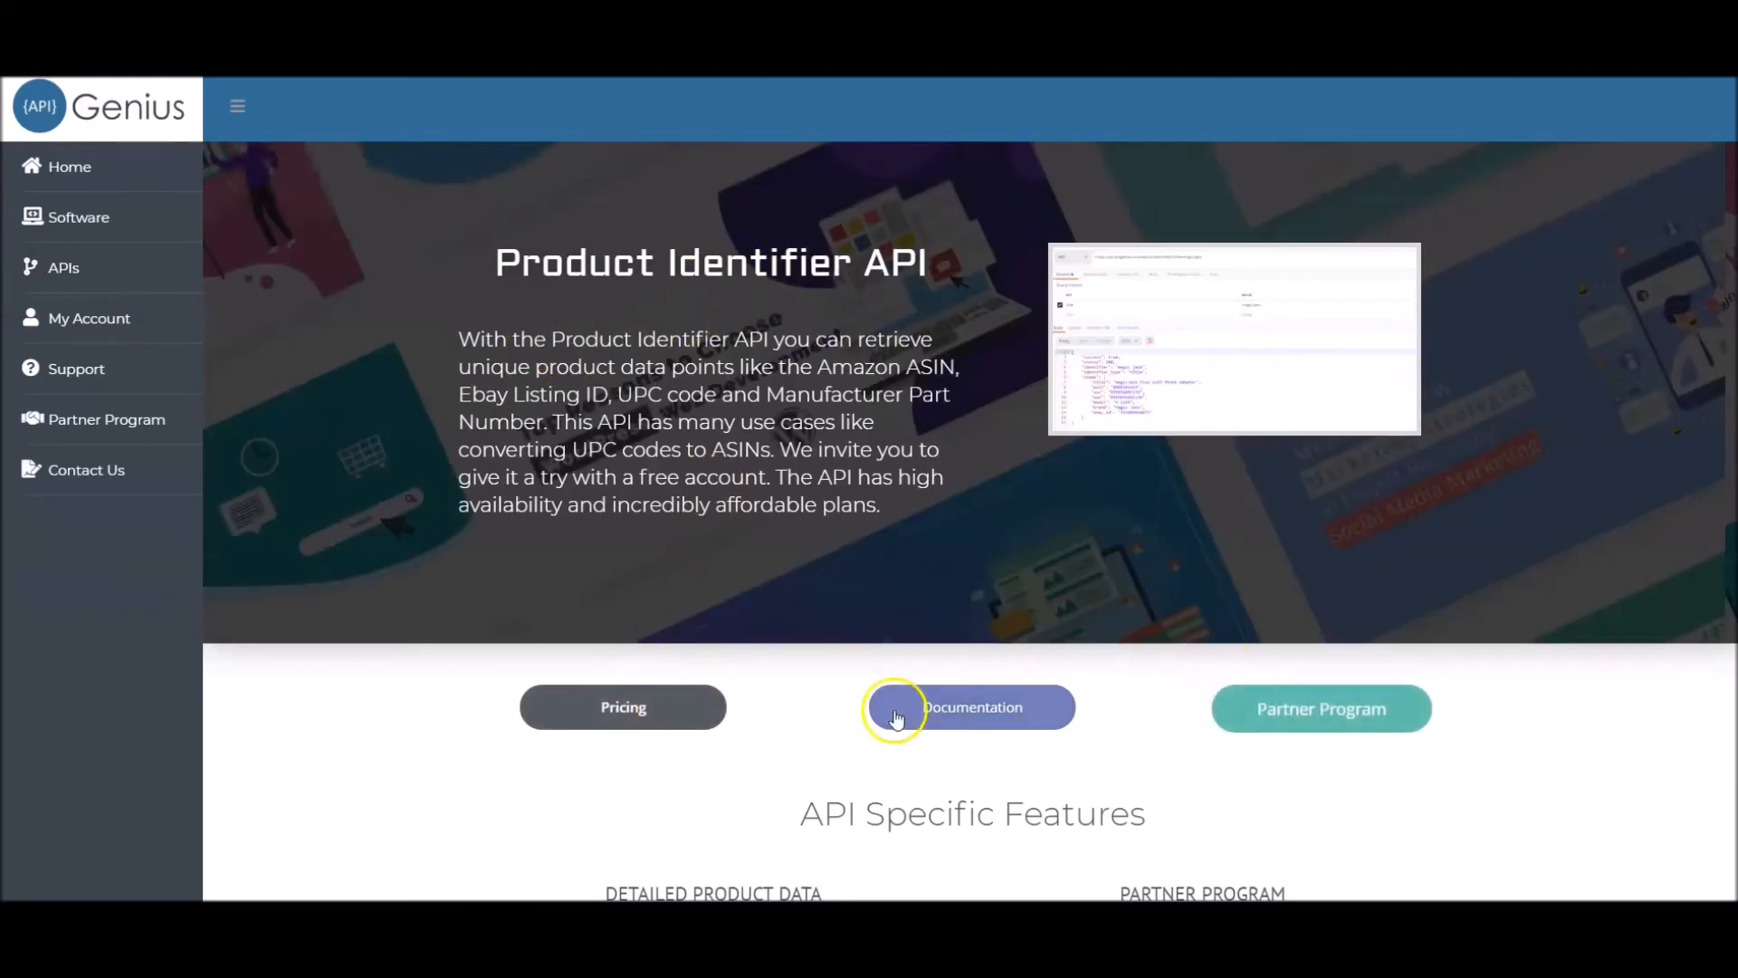
pyautogui.click(584, 715)
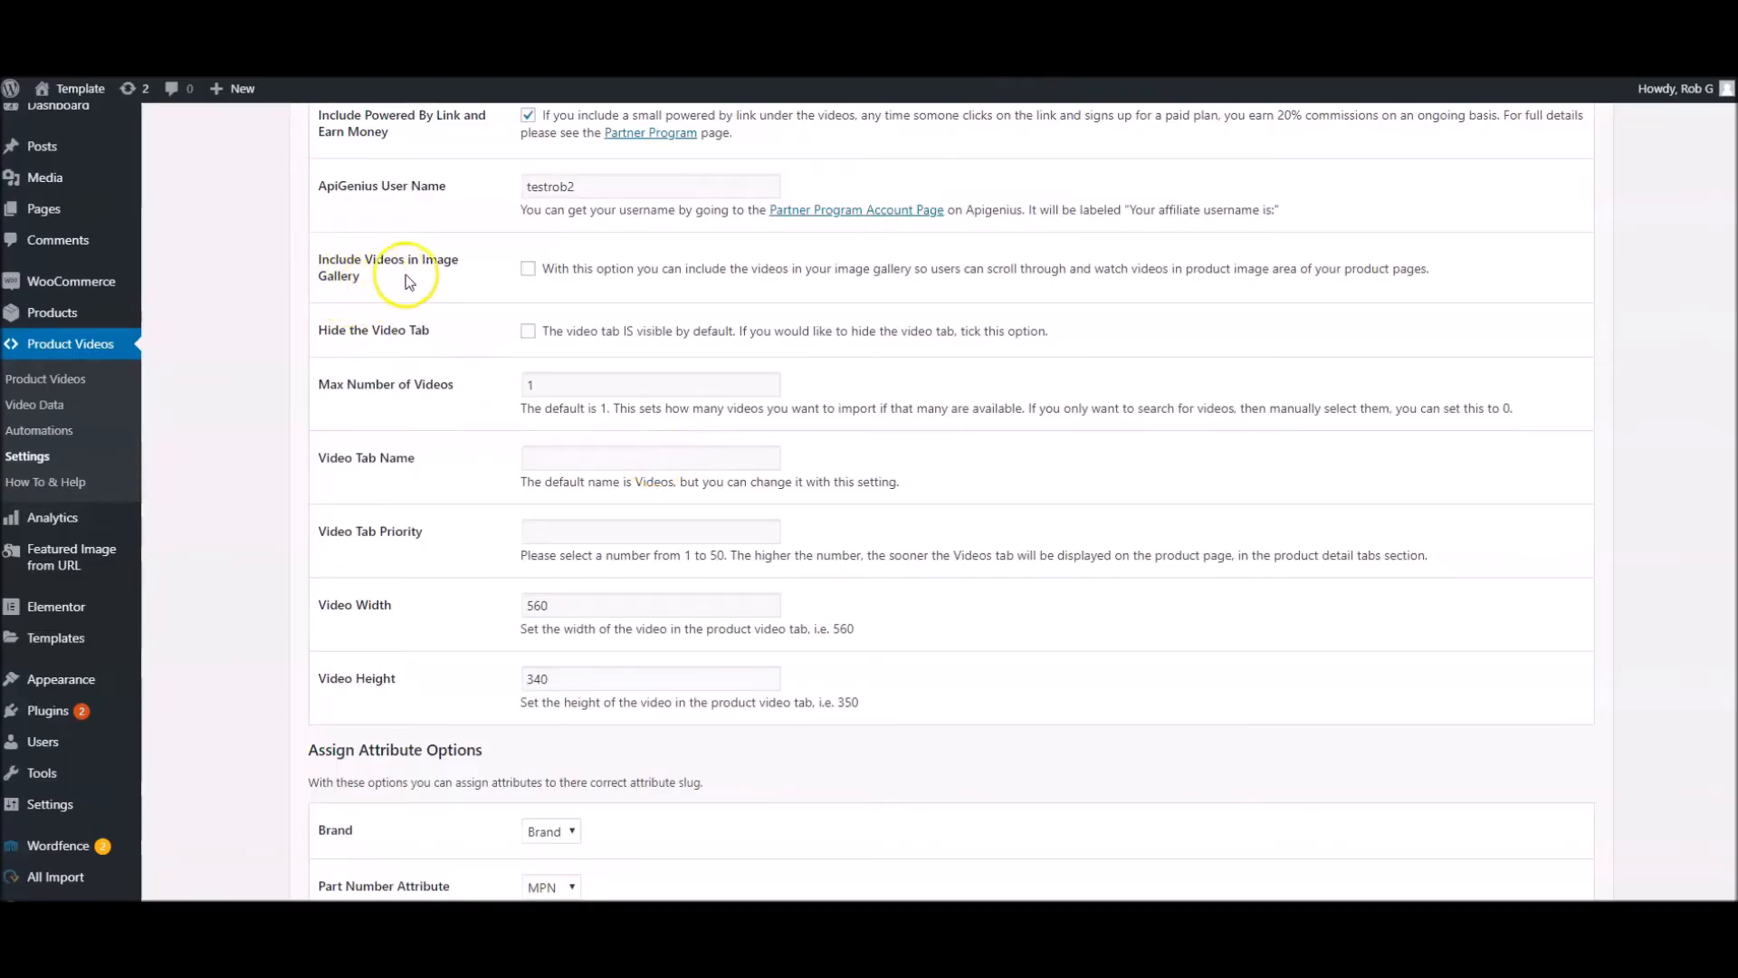
# Enable Include Videos in Image Gallery in the Video Display settings and save the changes
pyautogui.click(527, 270)
pyautogui.scroll(-2, 315, 634)
pyautogui.click(360, 800)
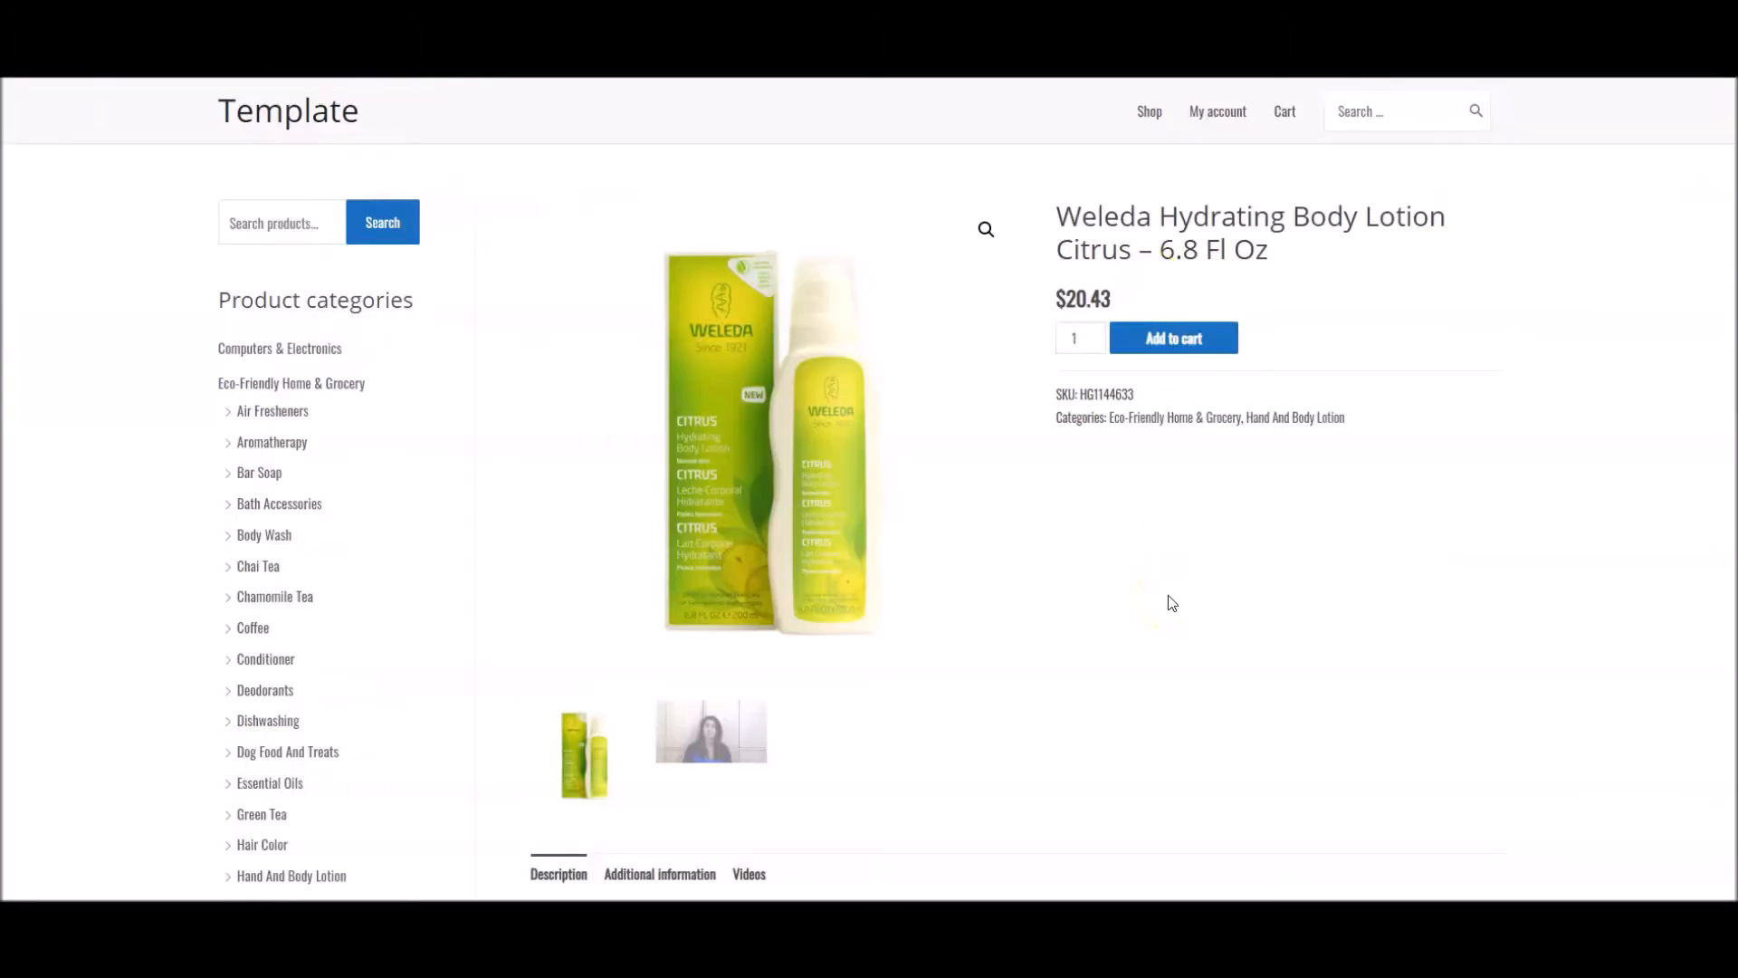
# Play and pause the video in the Weleda lotion's image gallery and view the same video in its Videos section
pyautogui.scroll(-1, 1168, 595)
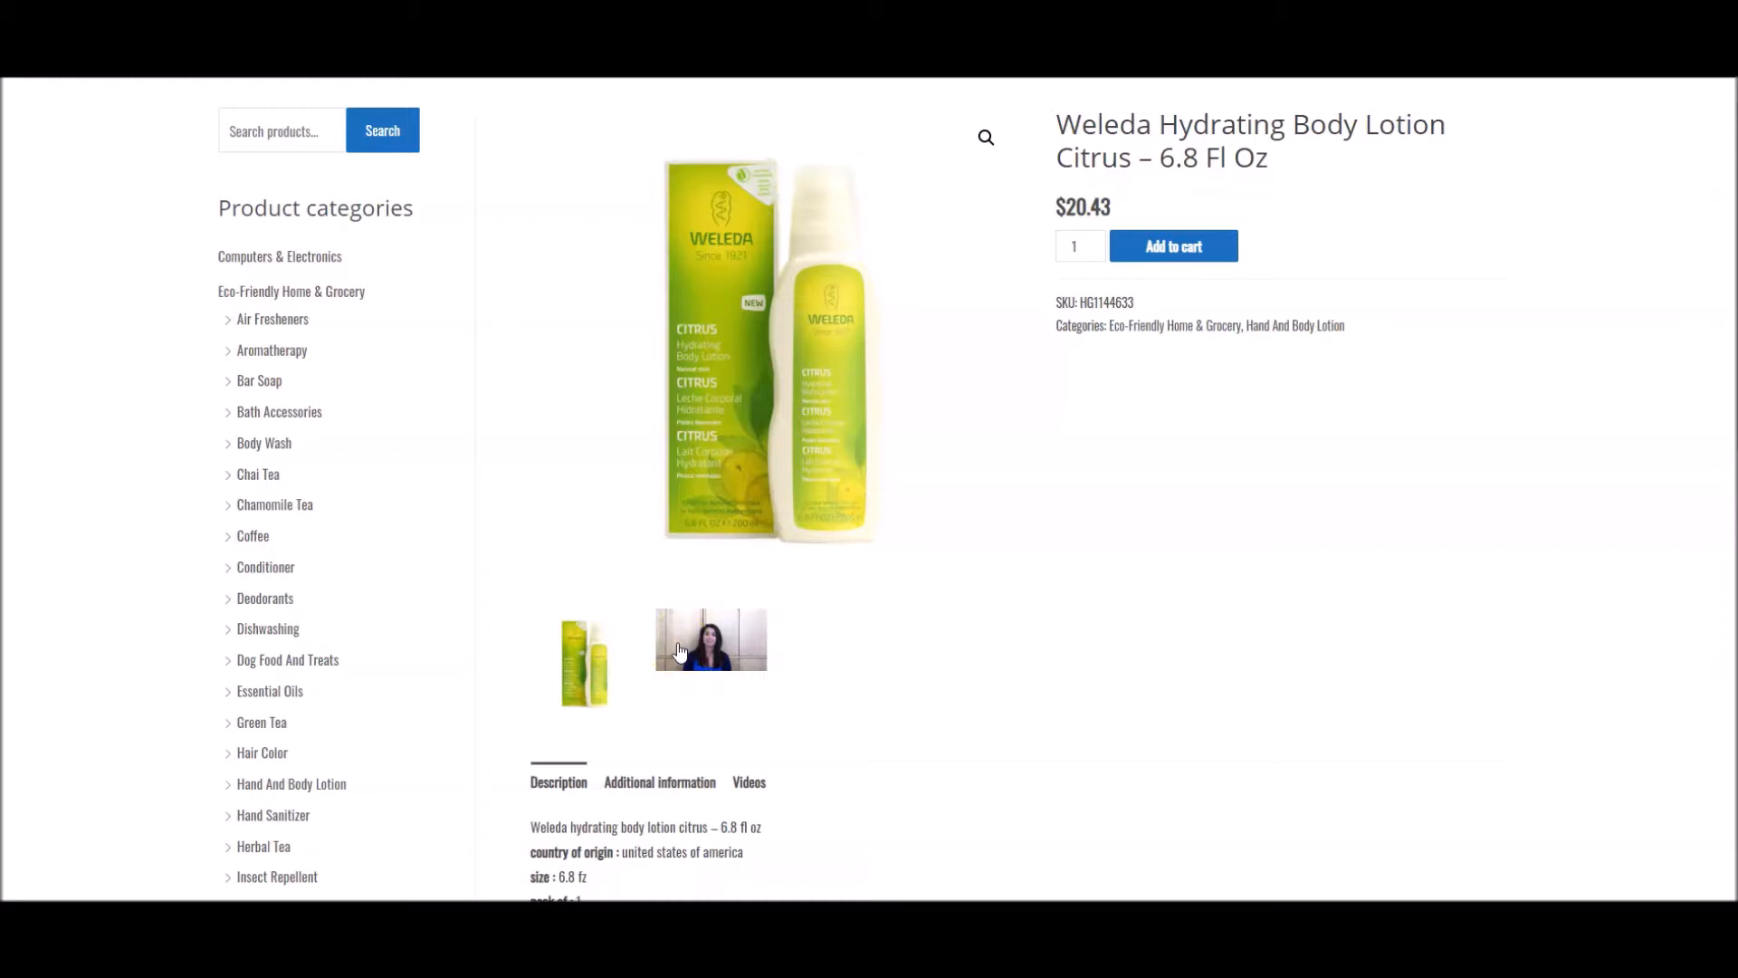
pyautogui.click(680, 651)
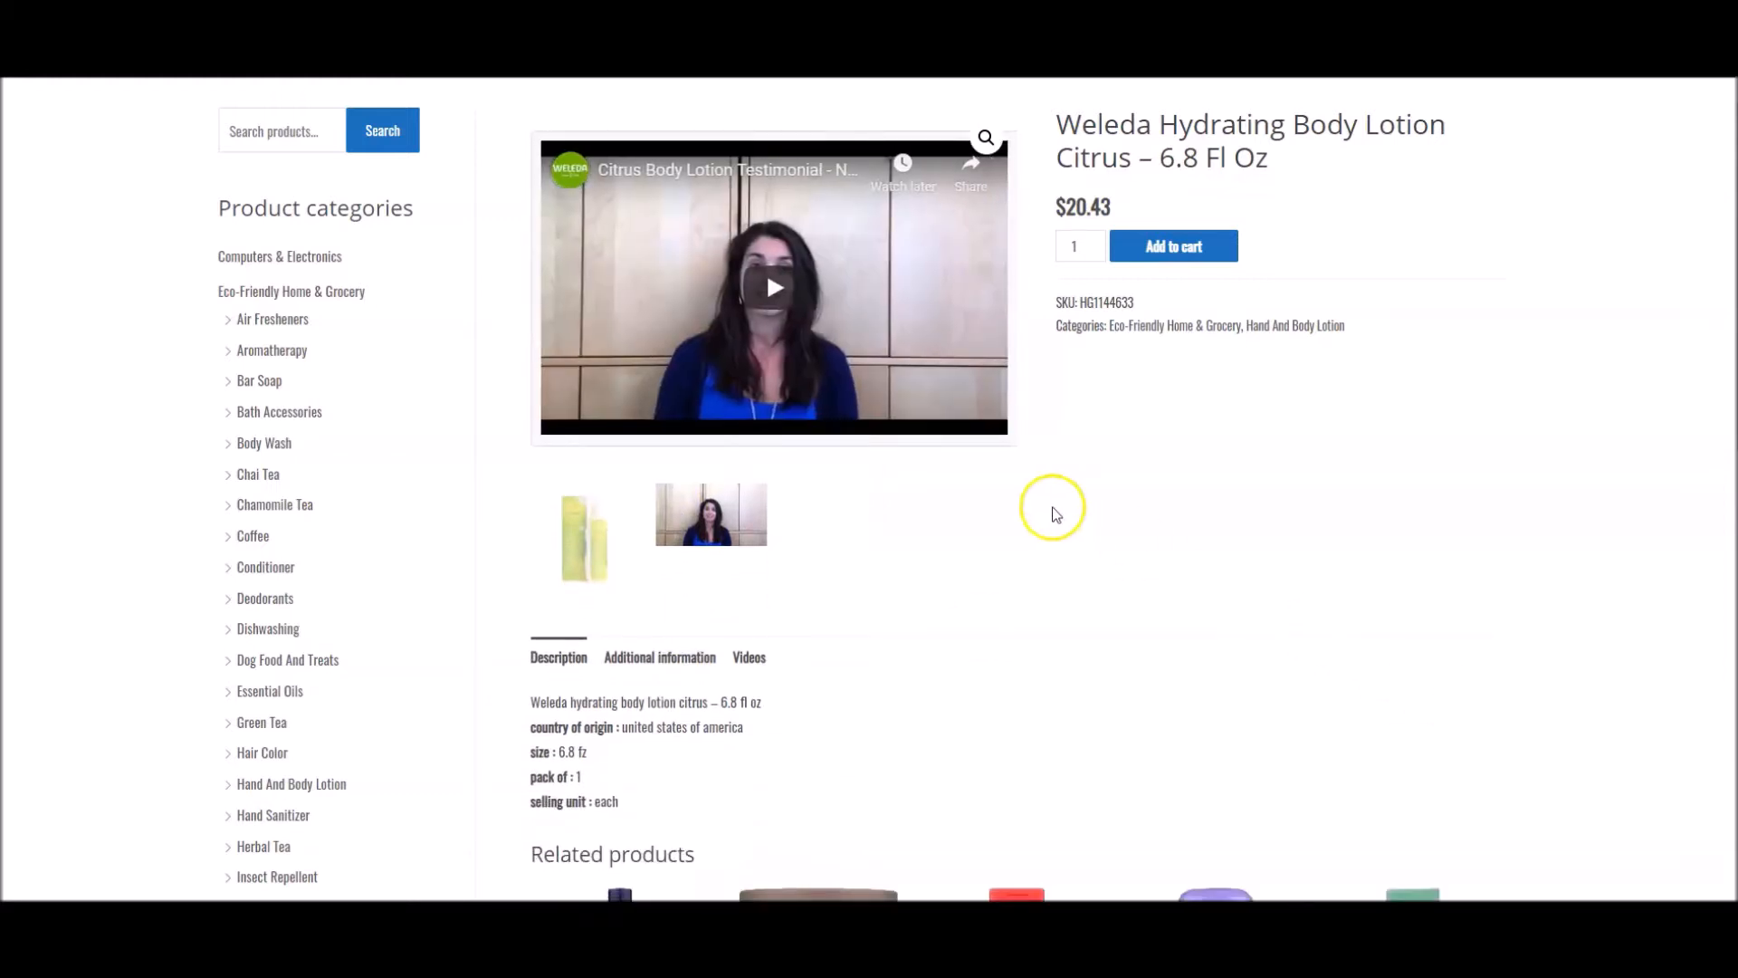
pyautogui.click(774, 288)
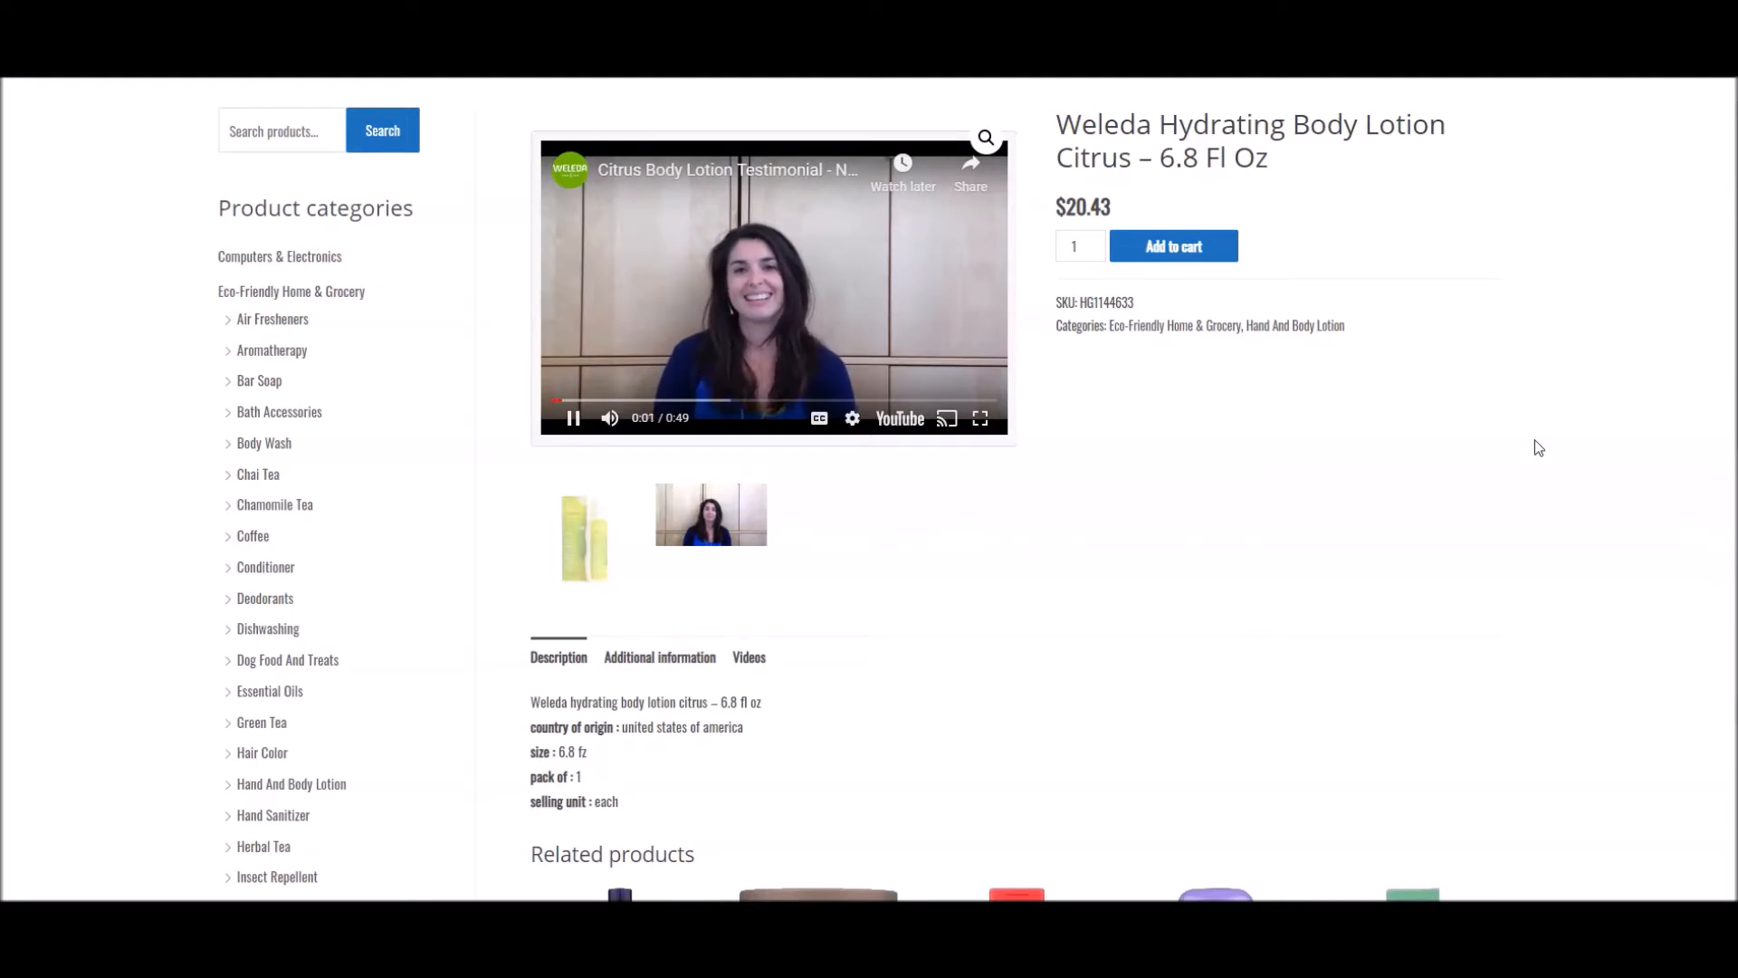
pyautogui.click(652, 380)
pyautogui.click(750, 659)
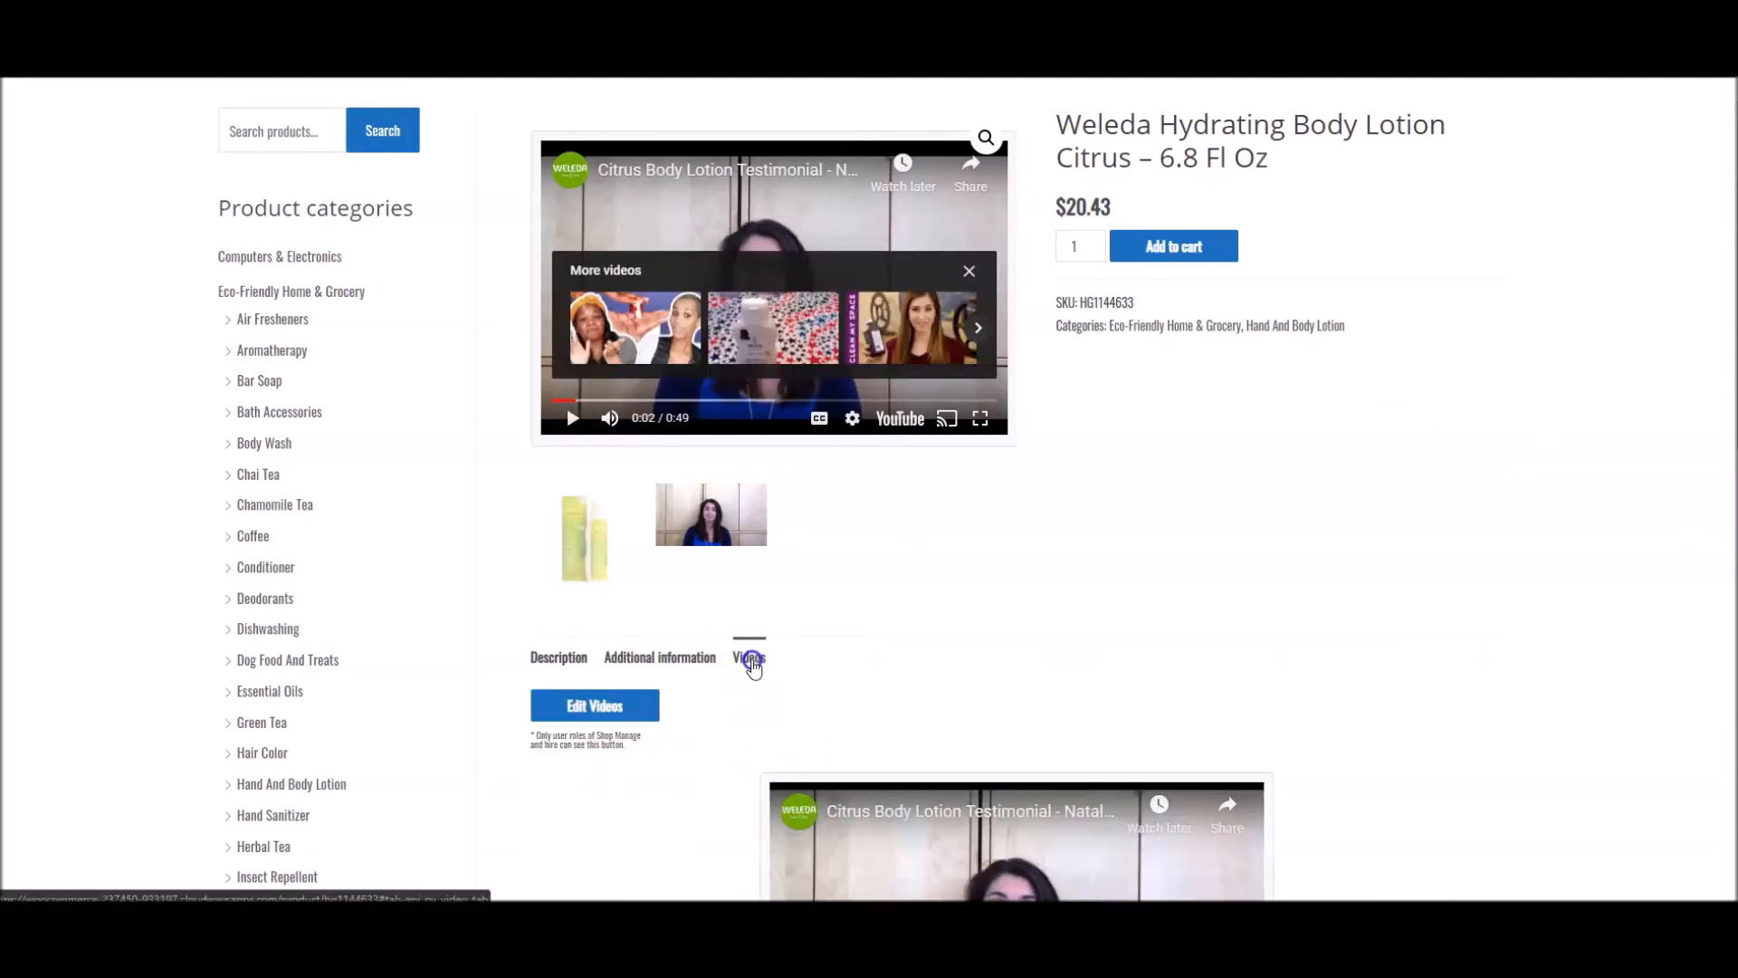
pyautogui.scroll(-2, 1056, 815)
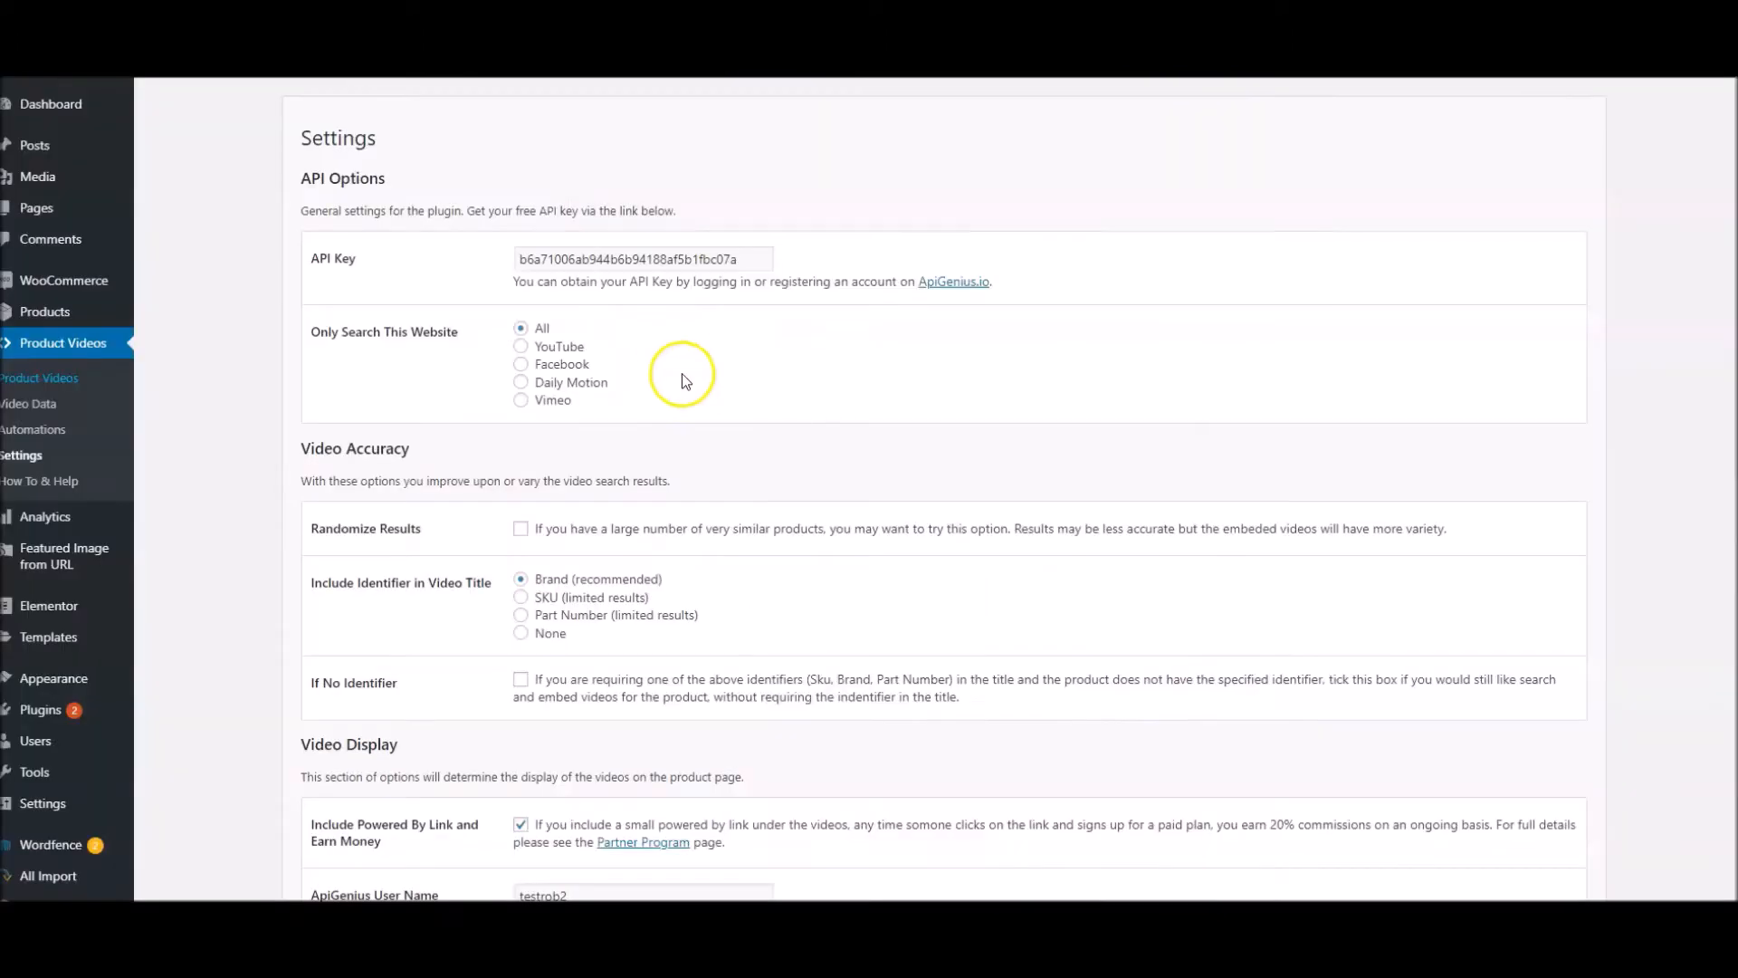
pyautogui.scroll(-5, 679, 375)
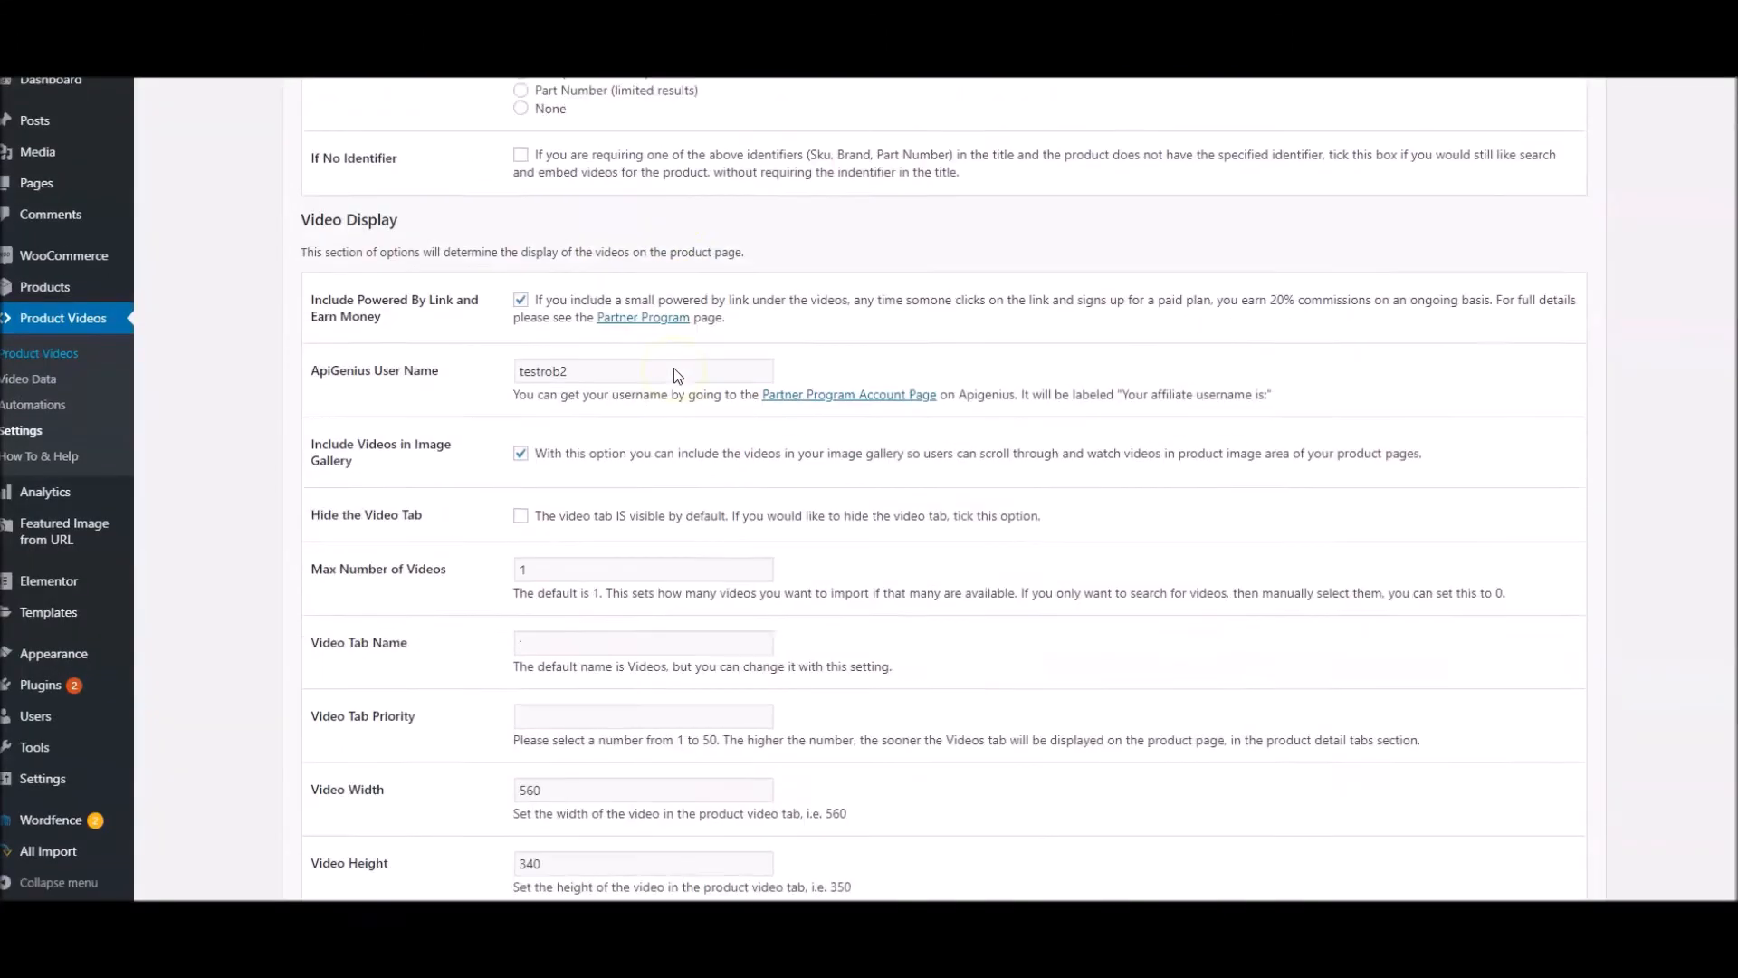
# Enable Hide the Video Tab in the Video Display settings and save the changes
pyautogui.scroll(-2, 674, 367)
pyautogui.click(526, 312)
pyautogui.scroll(-2, 420, 621)
pyautogui.click(375, 775)
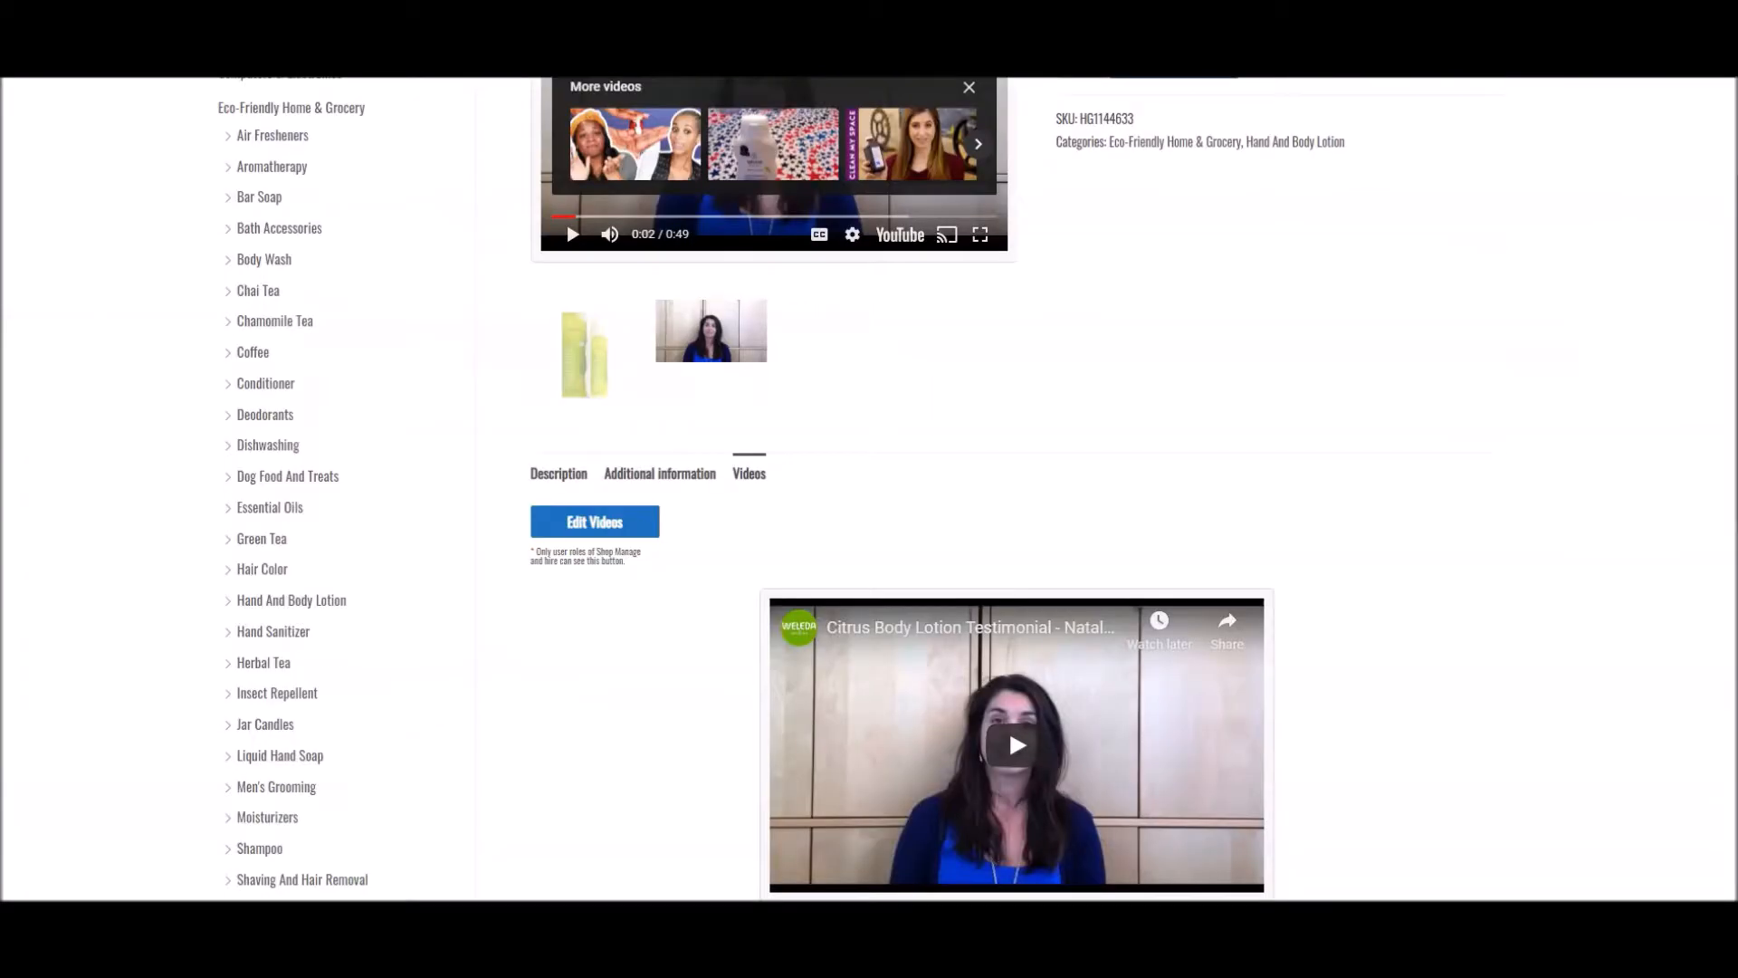
# Reload the Weleda lotion's page and check its product detail tabs, gallery video and Powered By link
pyautogui.press('F5')
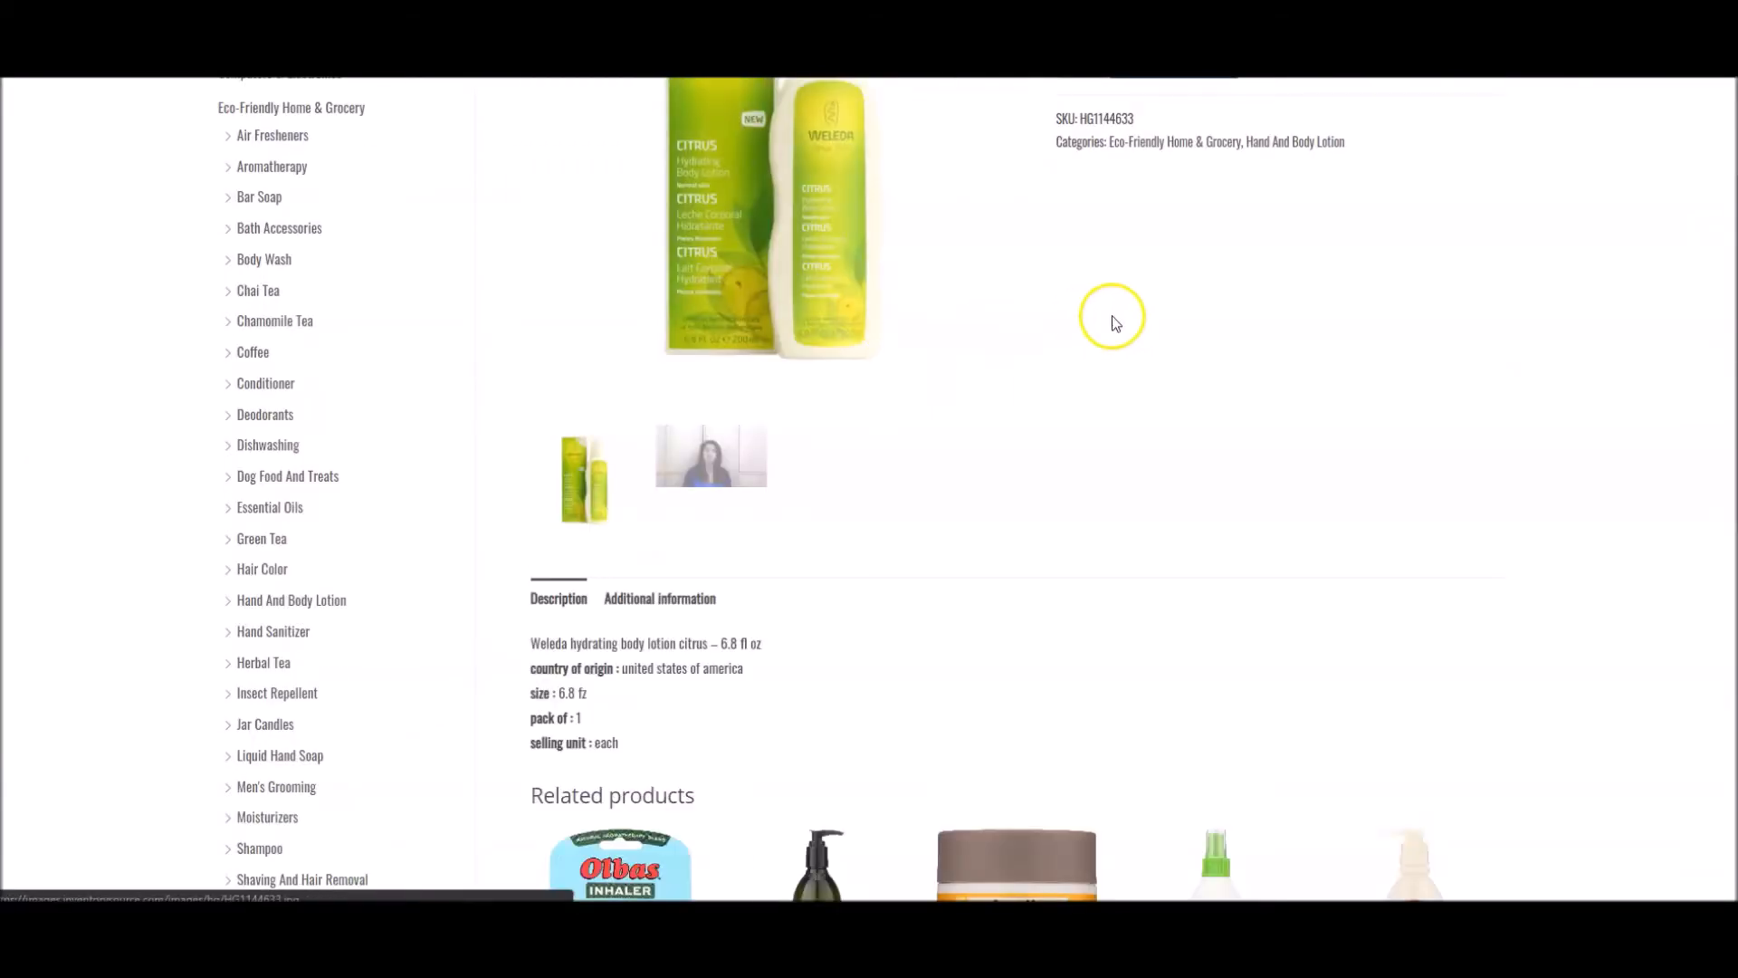
pyautogui.scroll(3, 1113, 316)
pyautogui.scroll(-3, 795, 534)
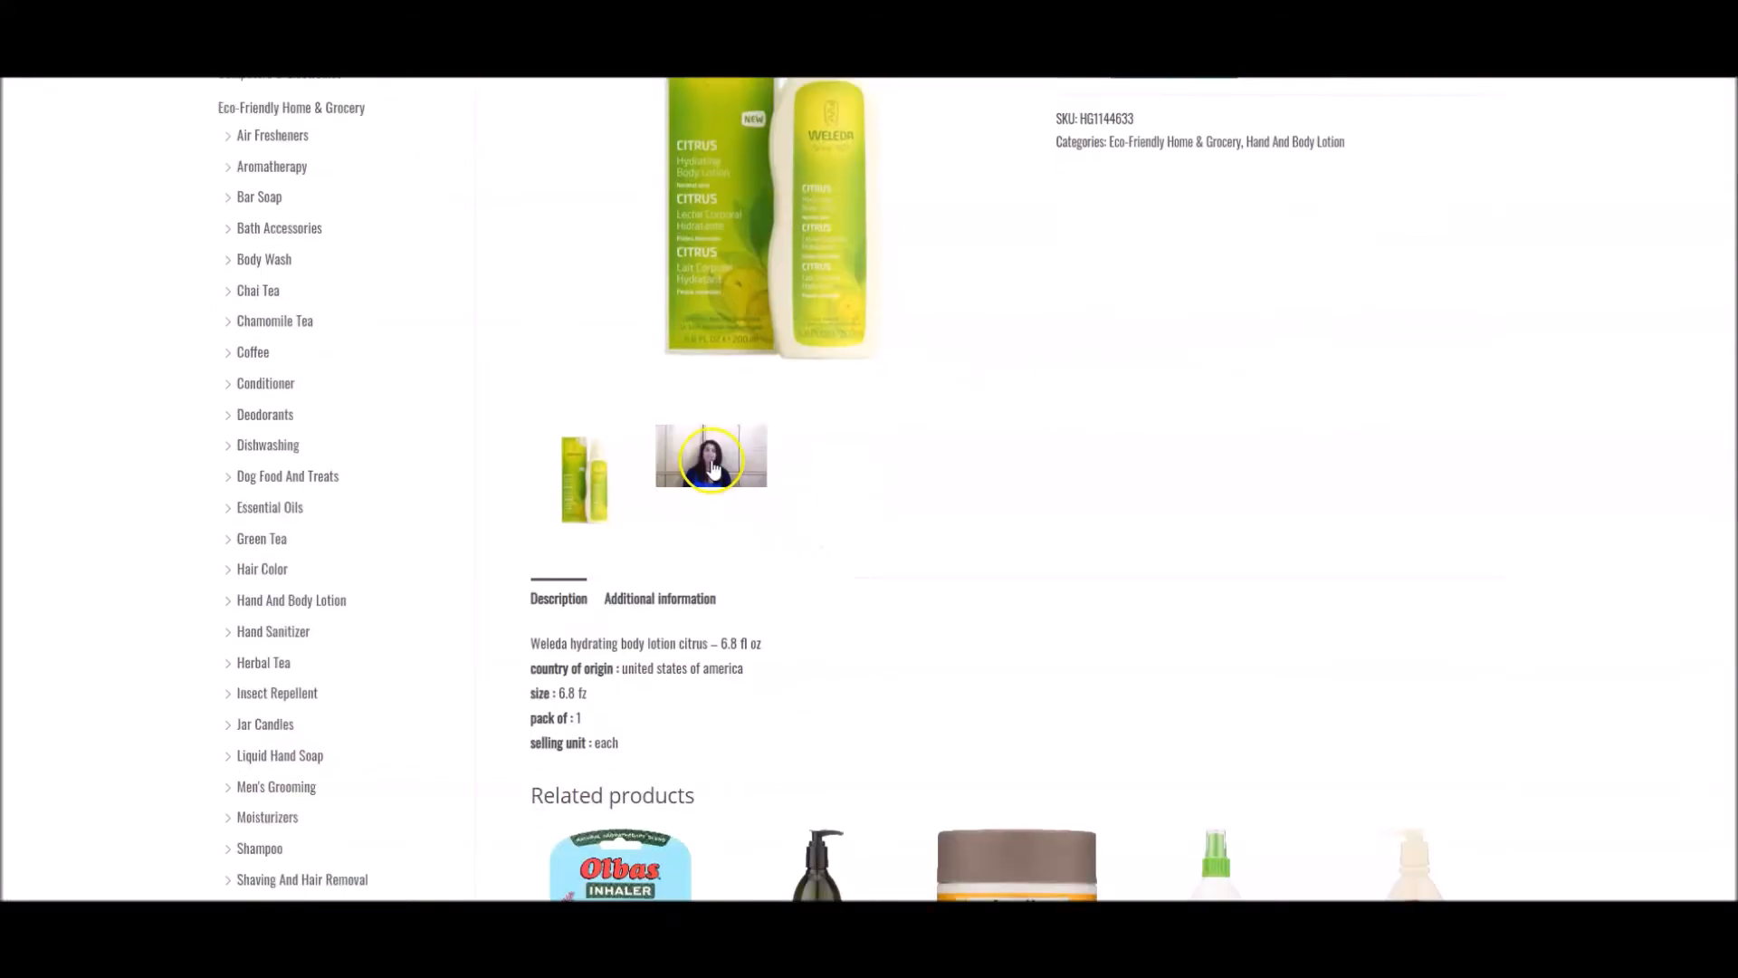
pyautogui.click(712, 460)
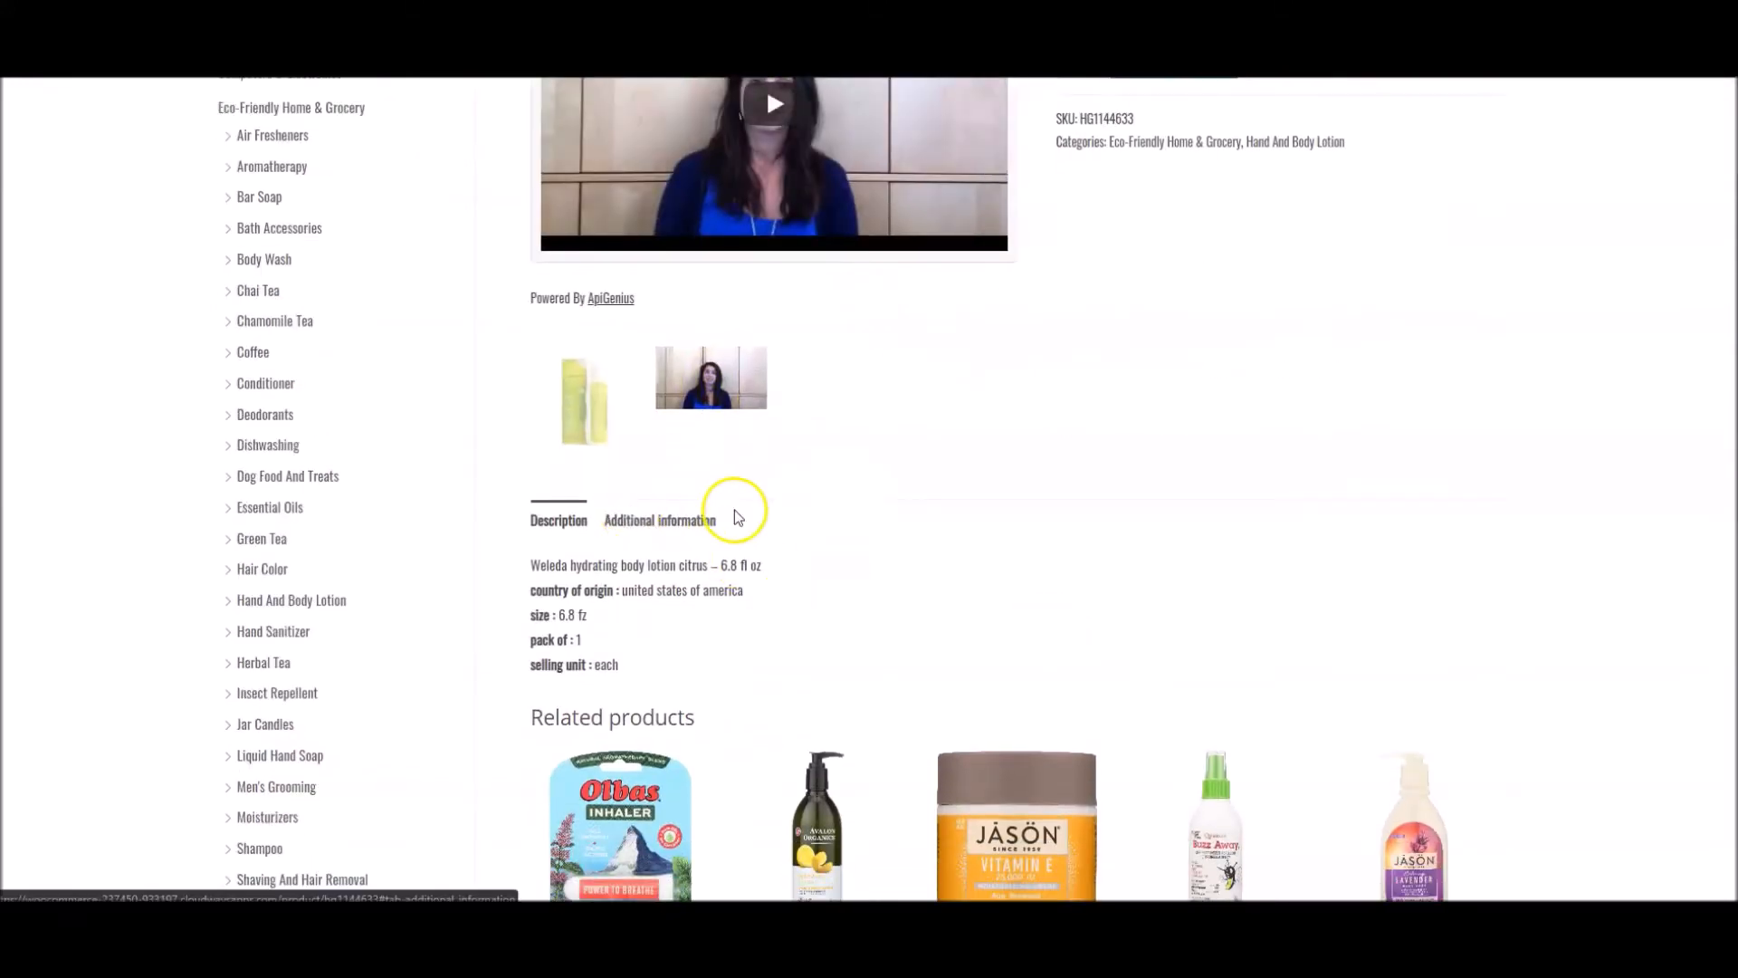
pyautogui.scroll(1, 902, 532)
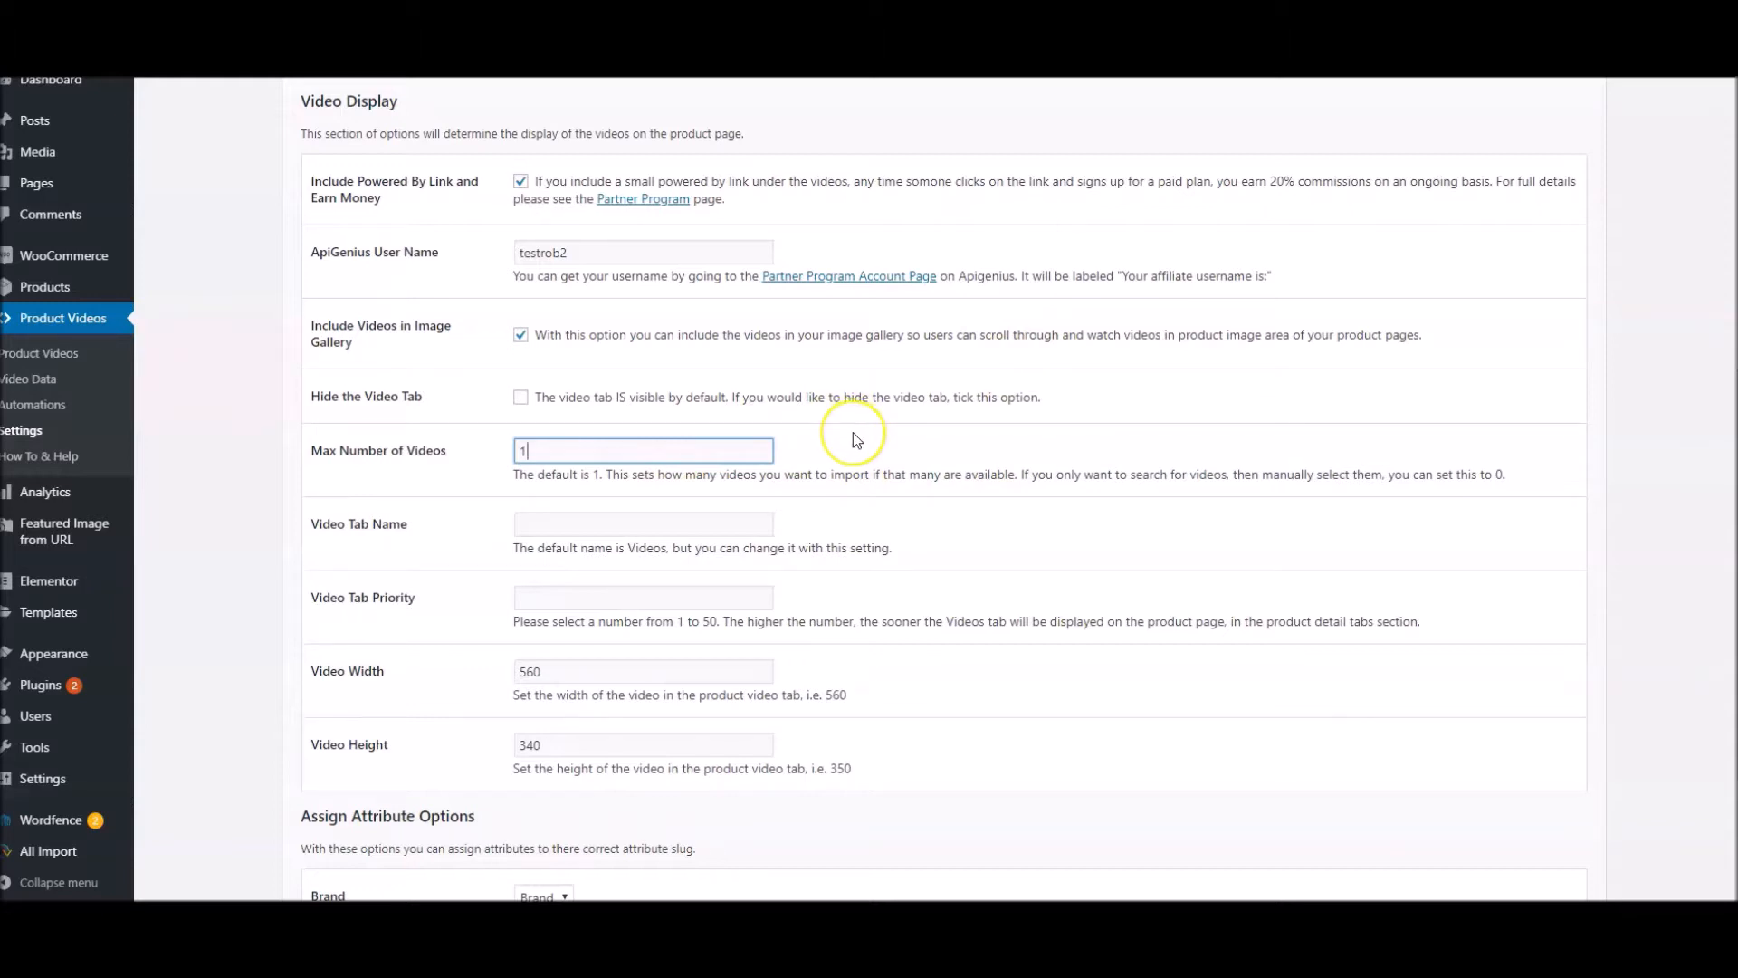
# Set Max Number of Videos to 3 and save the changes
pyautogui.moveTo(532, 450); pyautogui.dragTo(507, 452)
pyautogui.write('3')
pyautogui.scroll(-1, 416, 637)
pyautogui.scroll(-2, 415, 638)
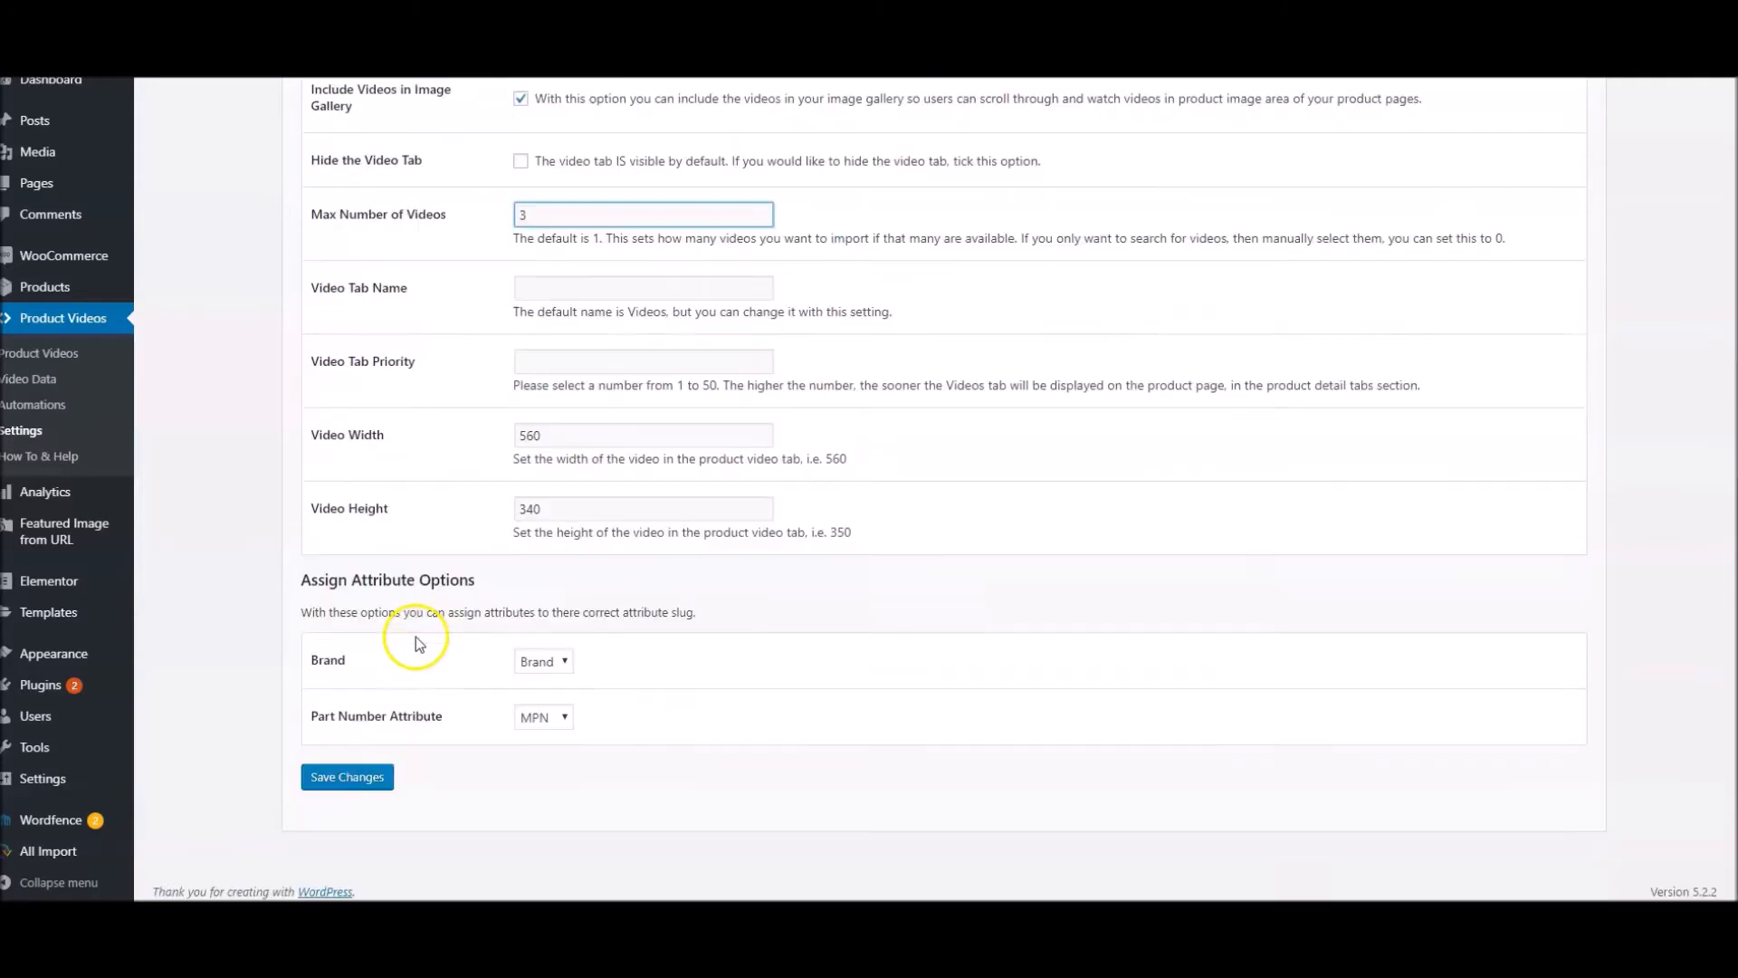
pyautogui.click(333, 784)
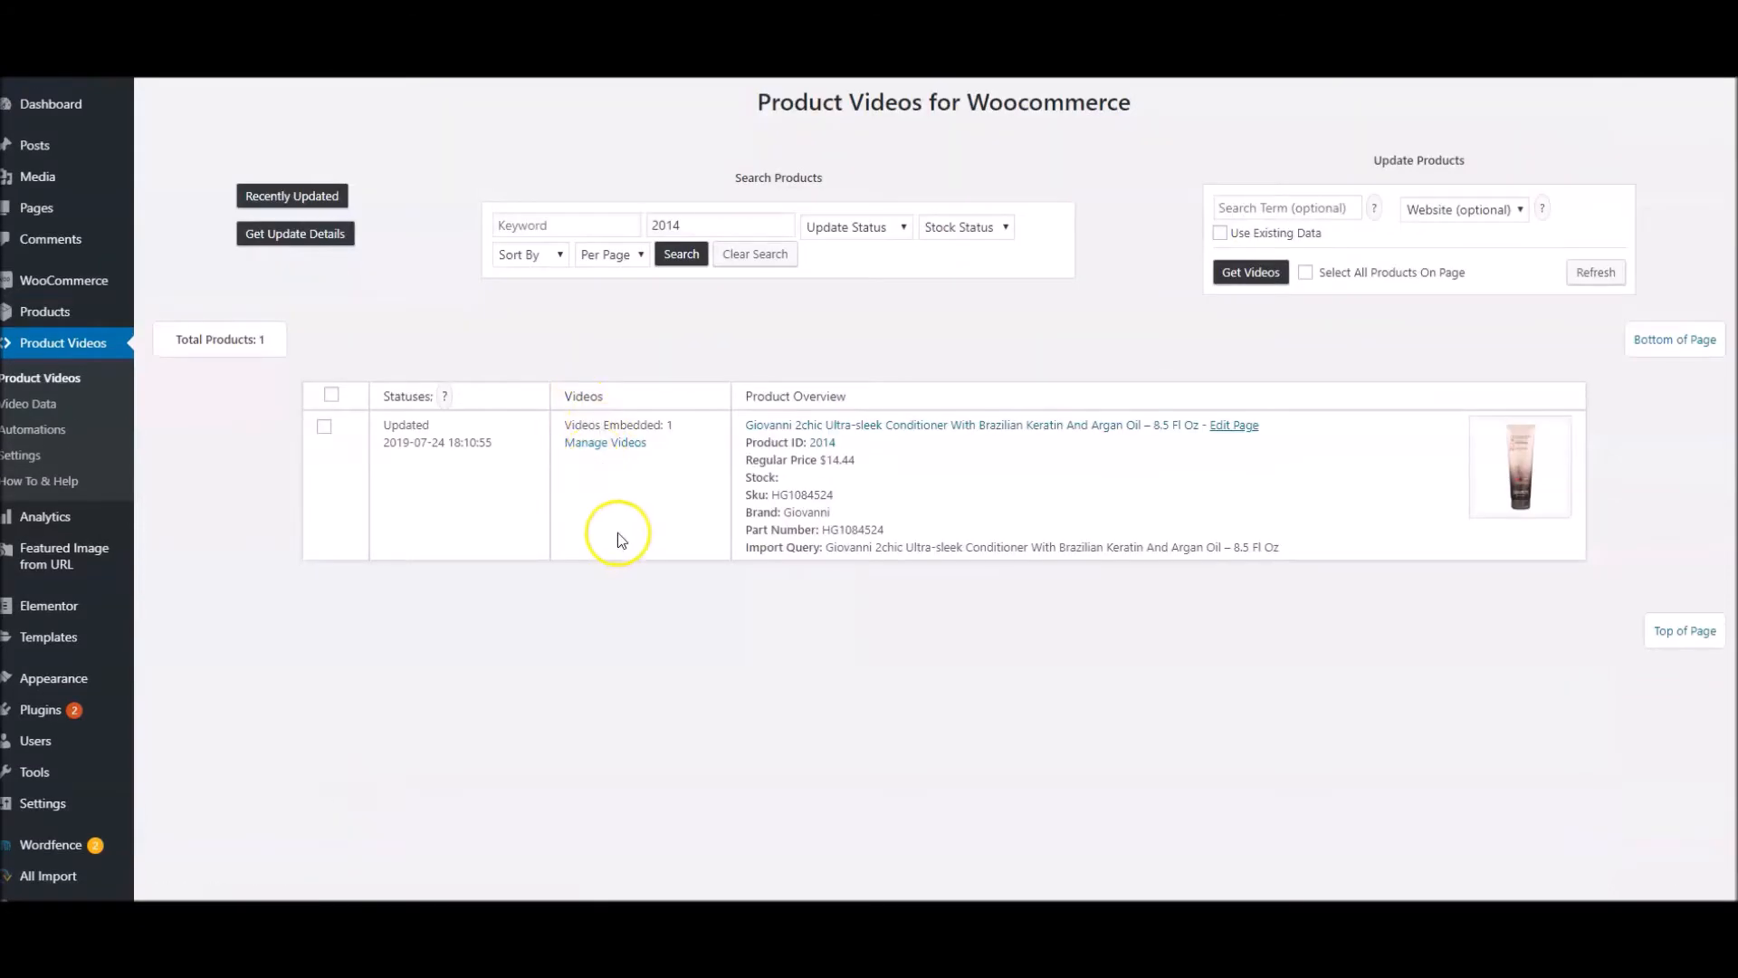
# Get videos for the Giovanni 2chic conditioner, product 2014, using existing data, and review the embedding results
pyautogui.click(1306, 272)
pyautogui.click(1220, 236)
pyautogui.click(1247, 272)
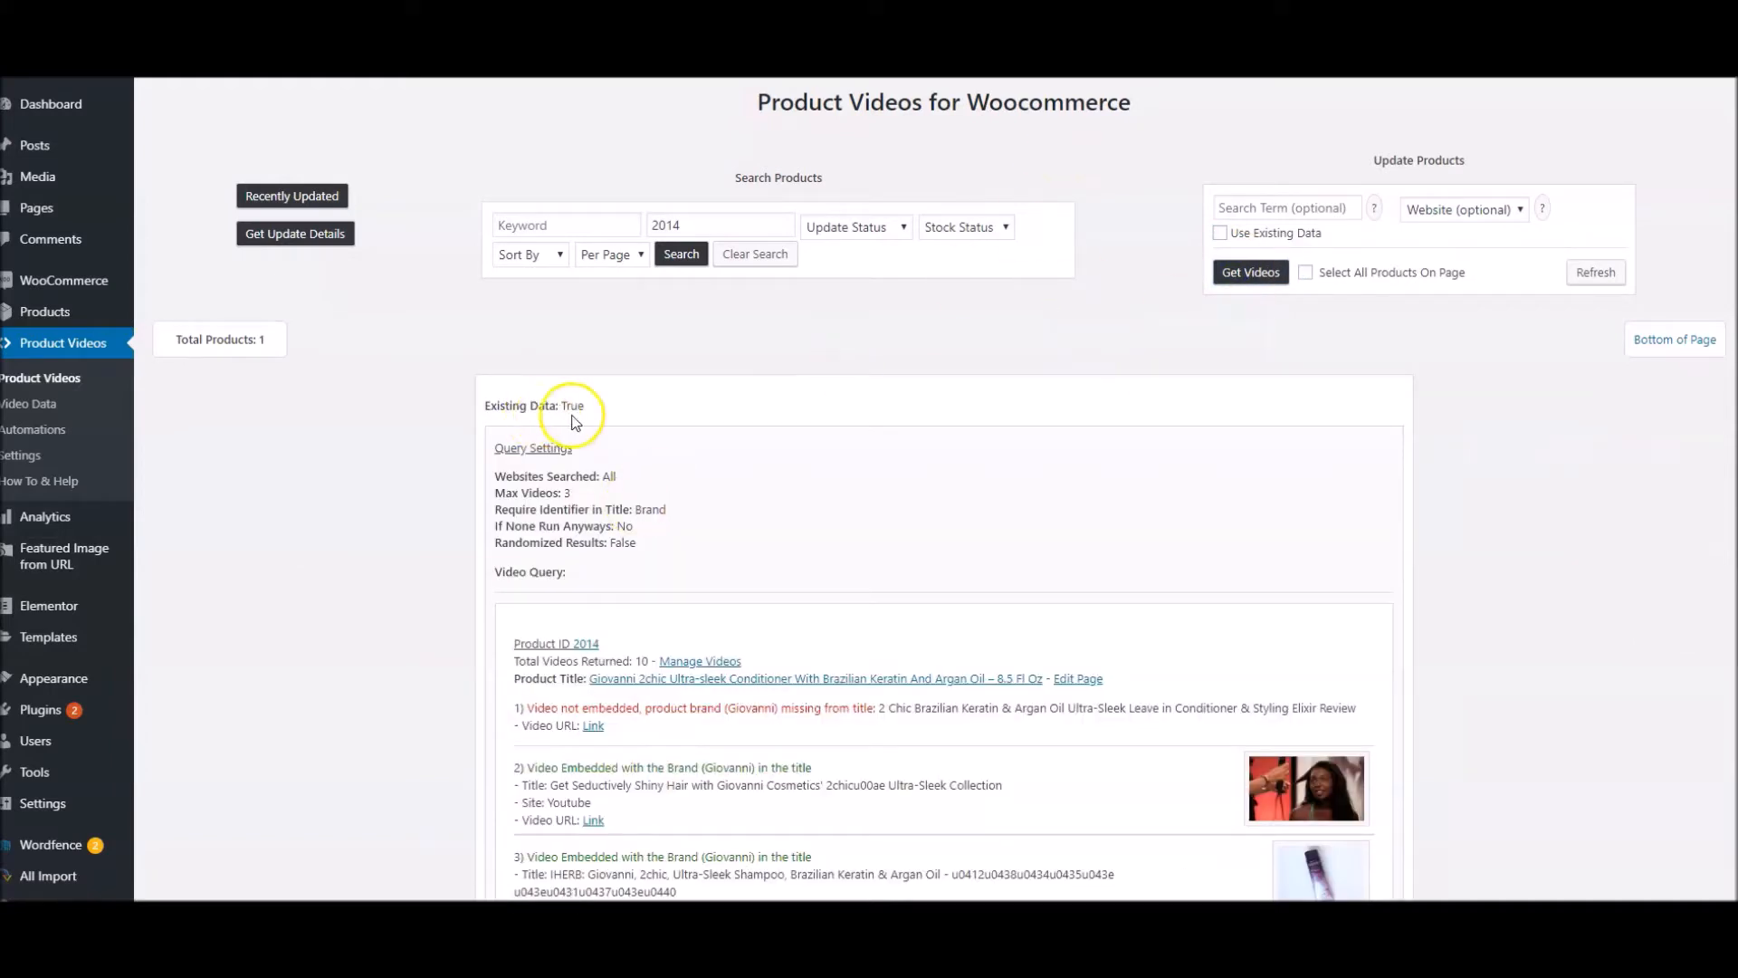
pyautogui.scroll(-3, 577, 423)
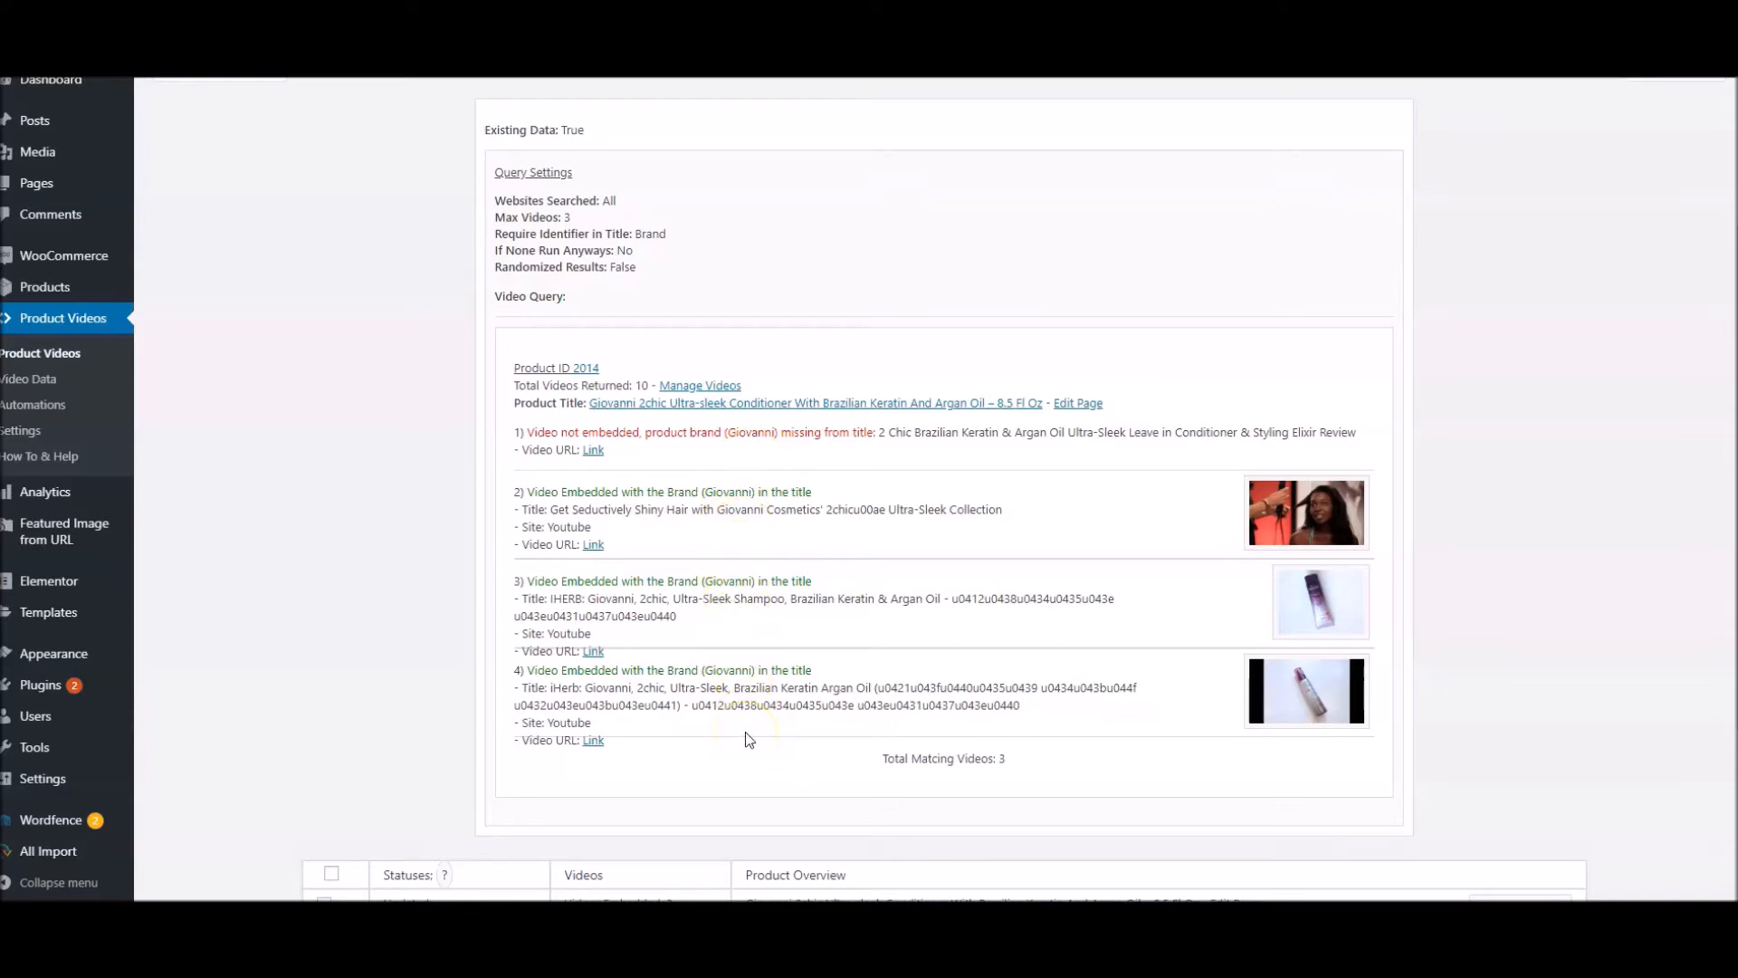
# Open the Giovanni conditioner's store page and view its videos in the image gallery and the Videos section
pyautogui.click(863, 404)
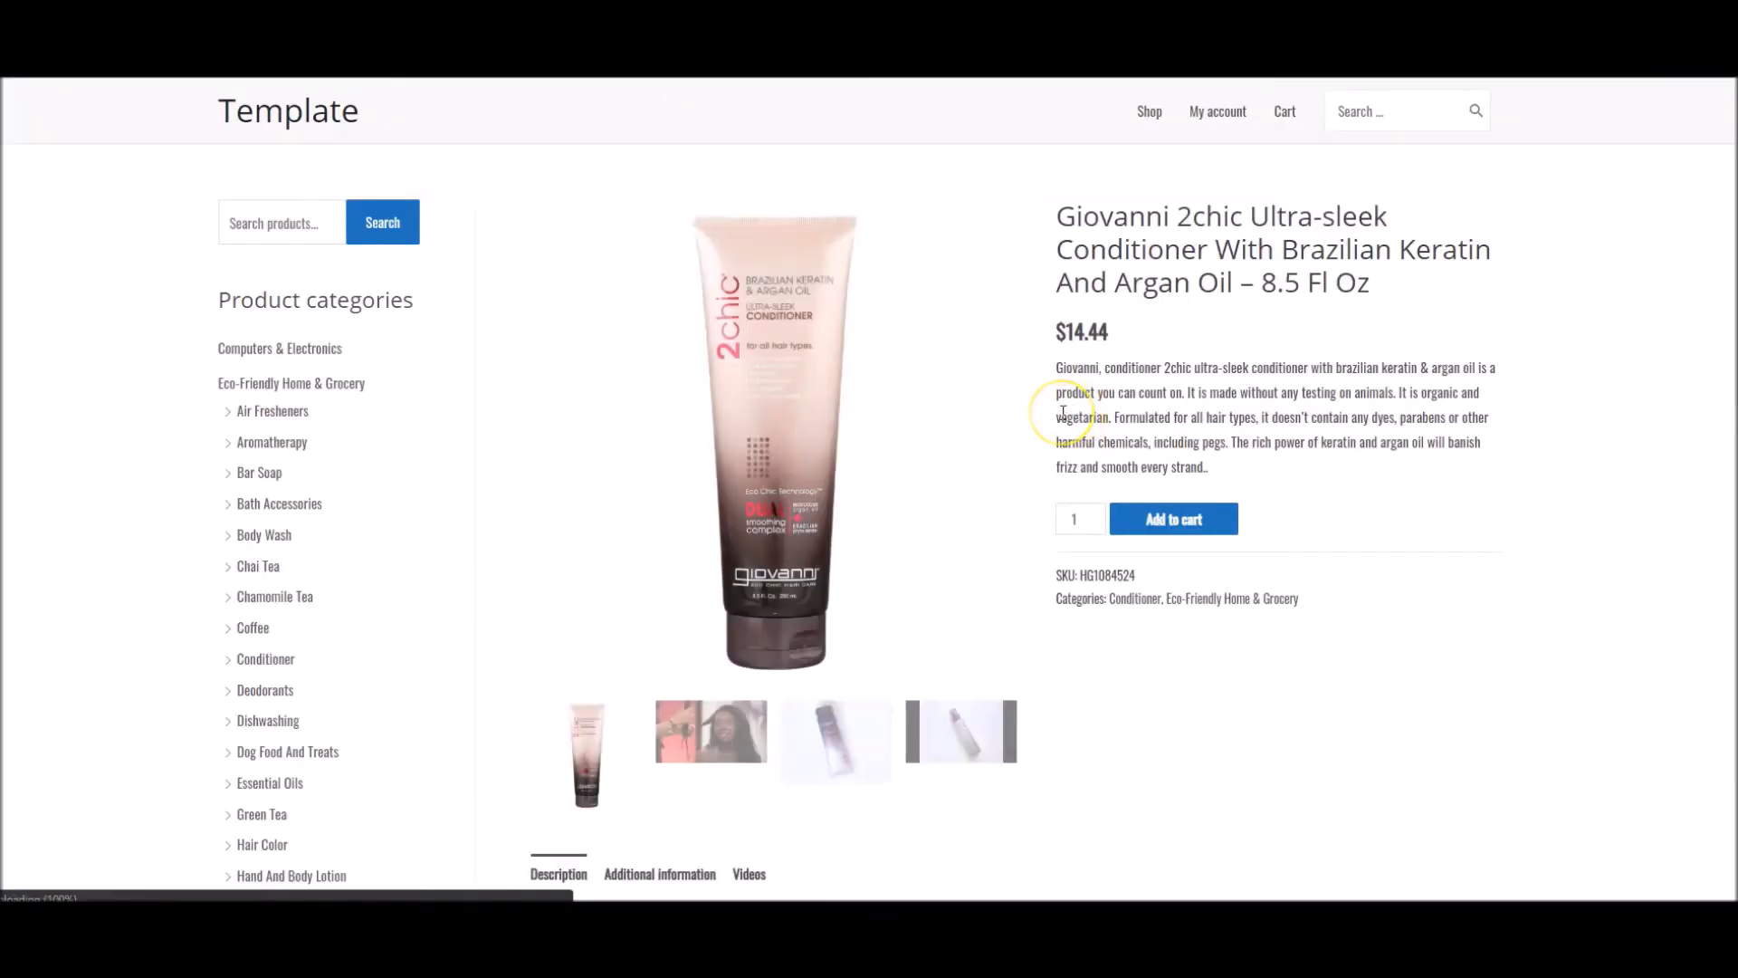
pyautogui.scroll(-2, 1063, 413)
pyautogui.click(688, 546)
pyautogui.click(845, 438)
pyautogui.click(913, 432)
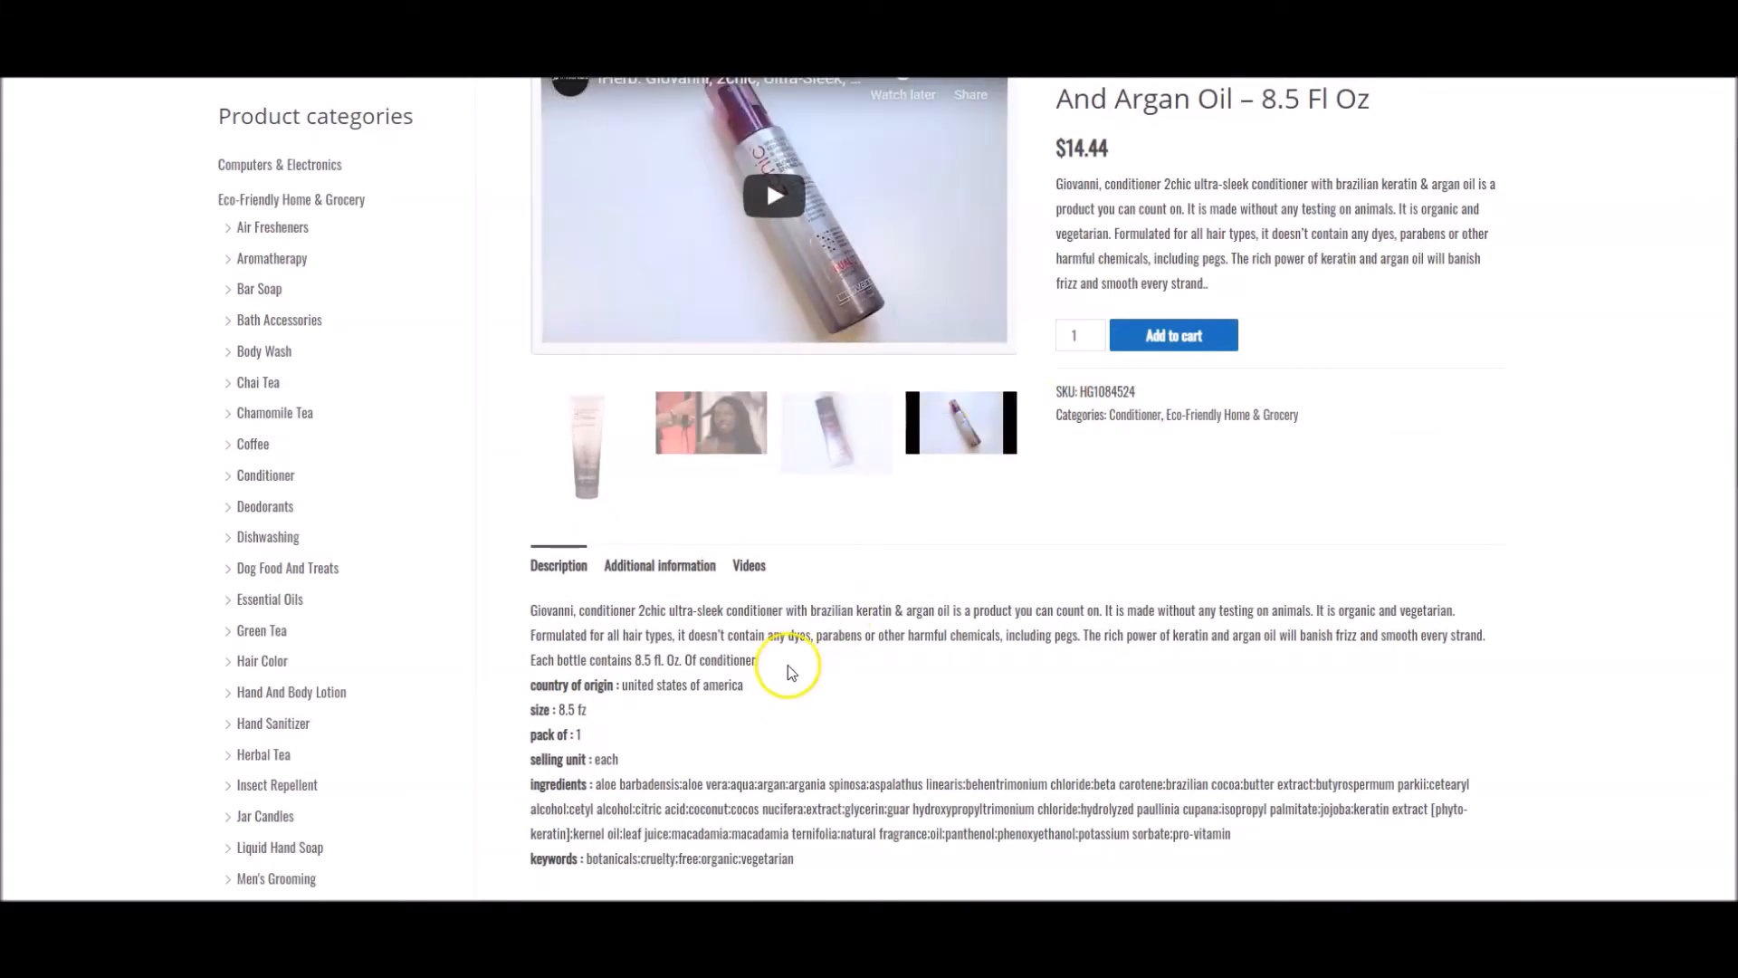
pyautogui.click(750, 566)
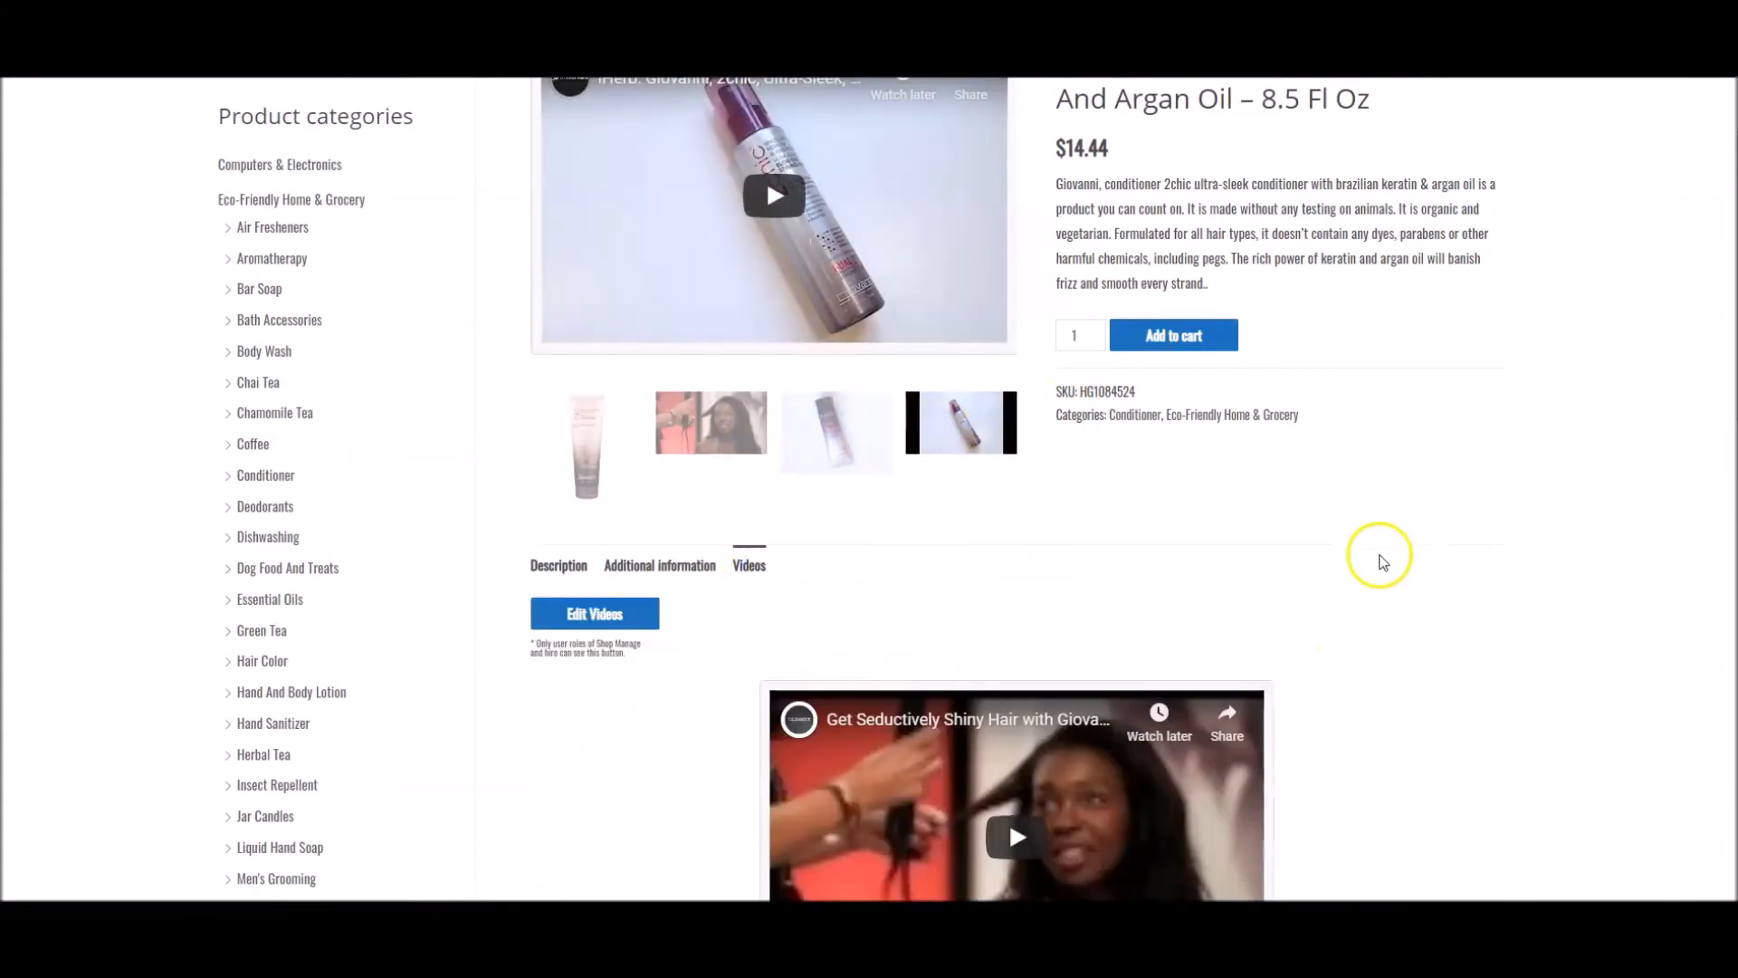
pyautogui.scroll(-10, 1380, 561)
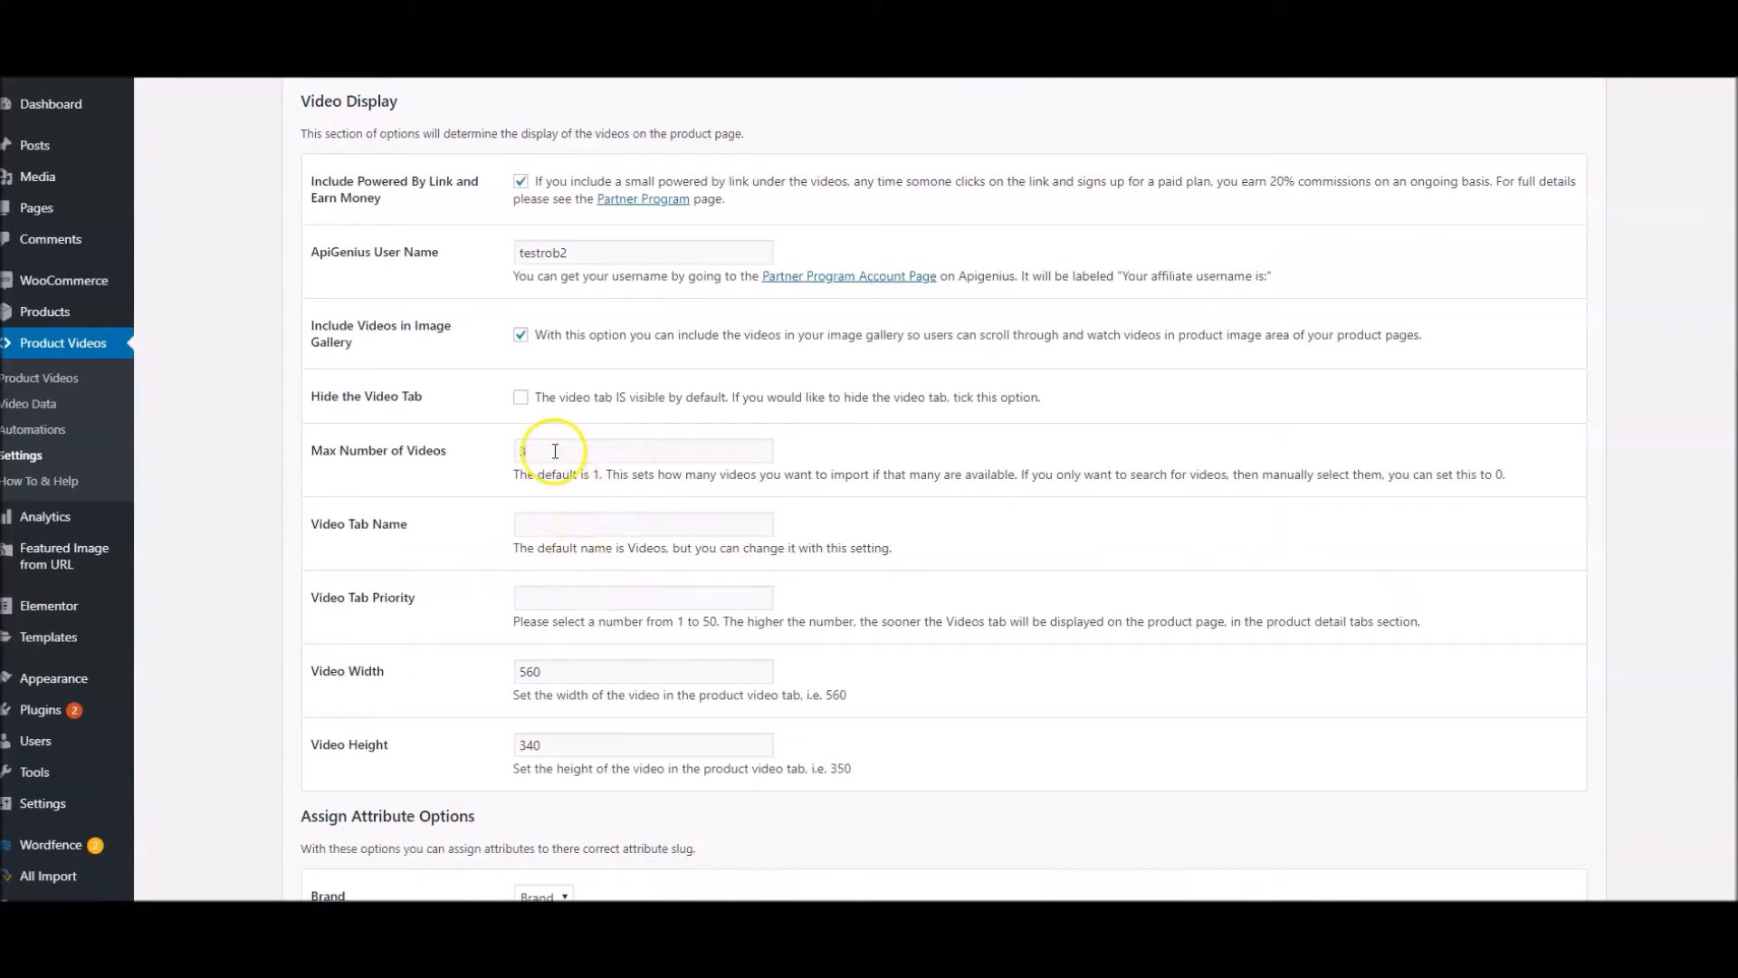
pyautogui.click(555, 451)
pyautogui.click(522, 453)
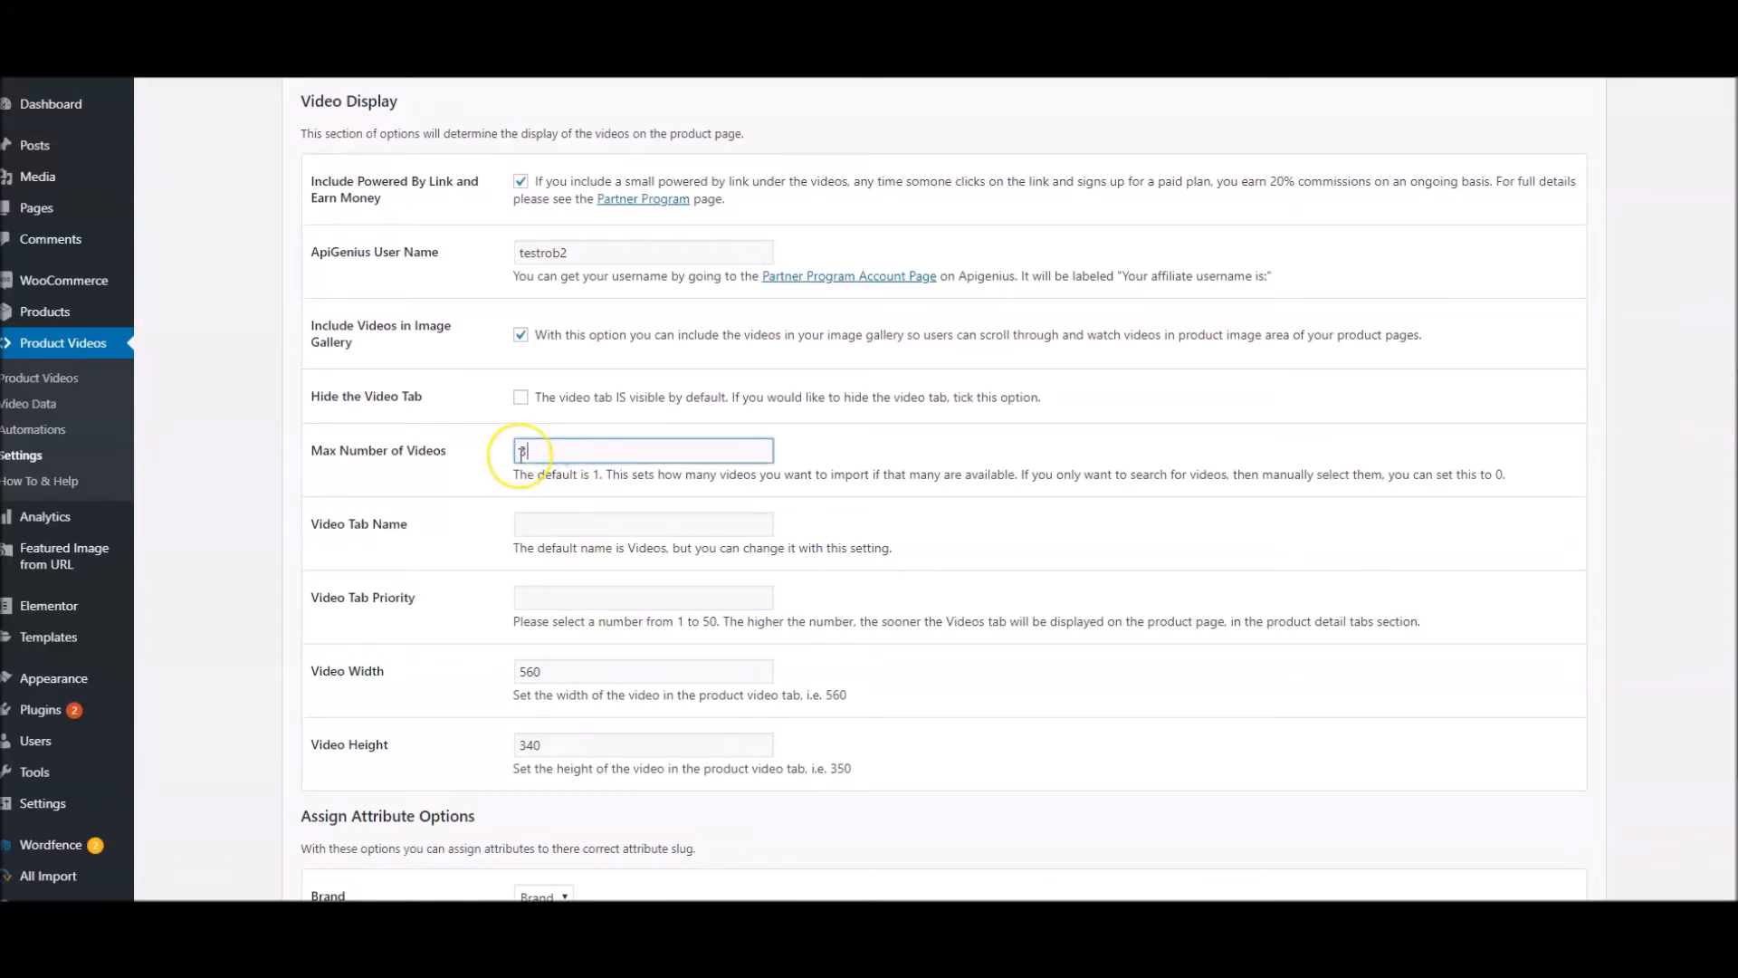
pyautogui.click(565, 455)
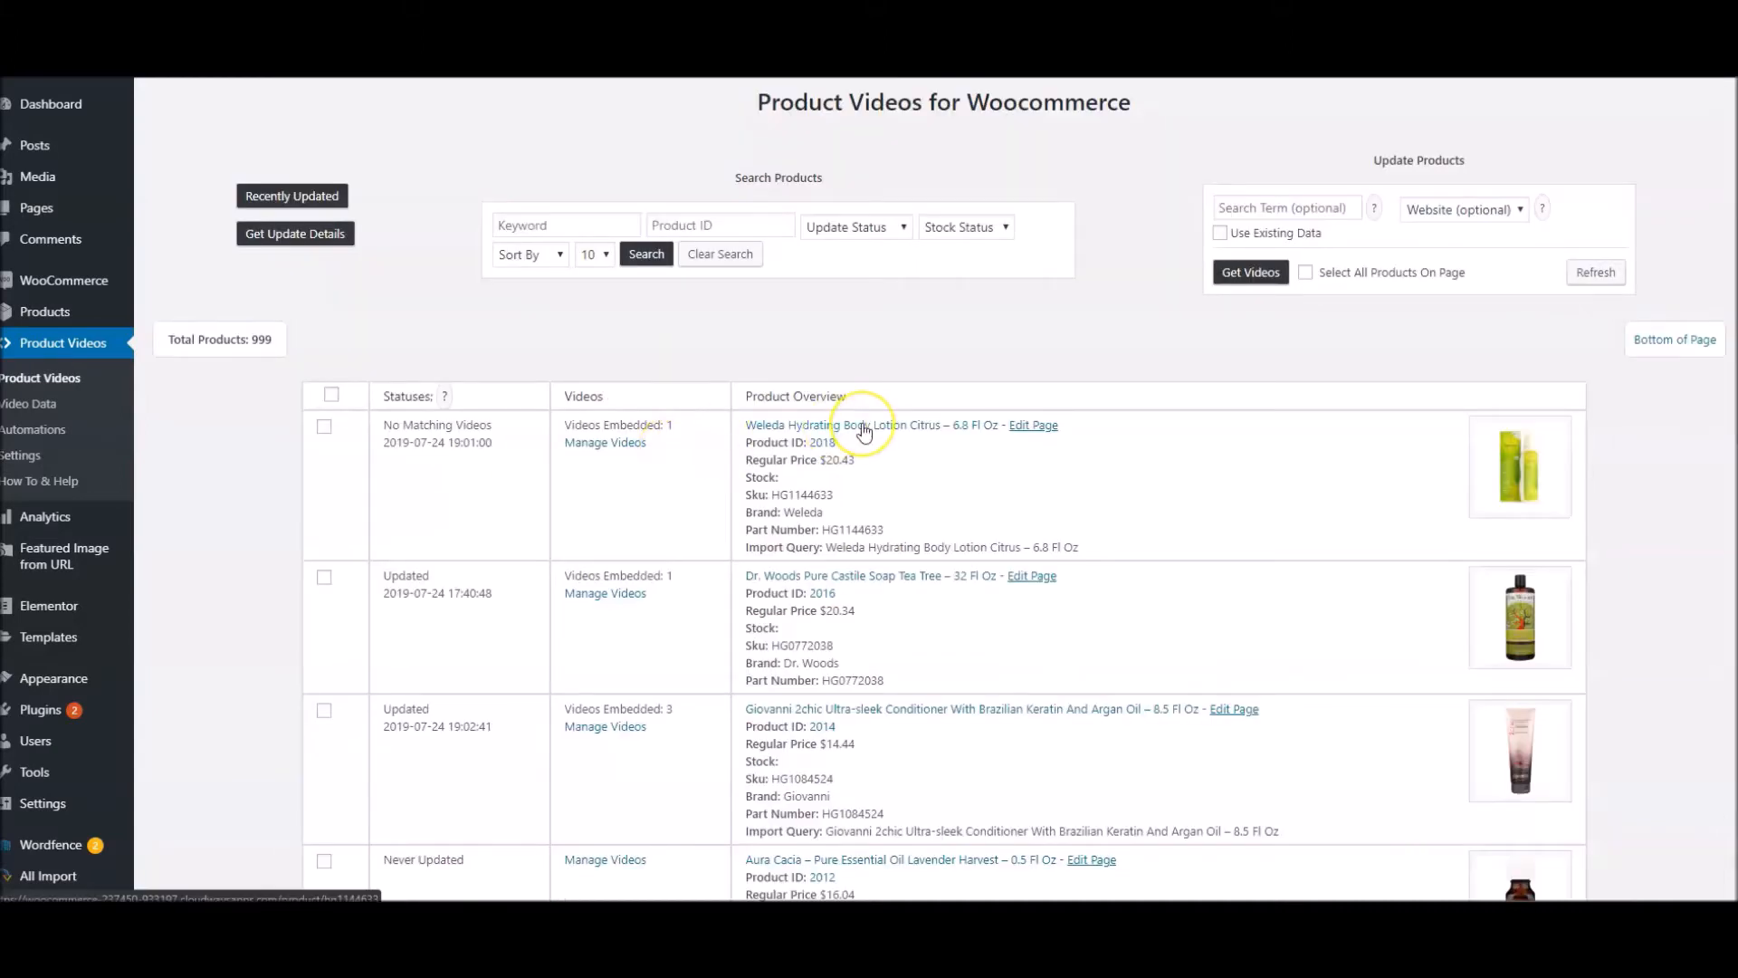
# Open the Weleda lotion's store page and view the Videos section below the product
pyautogui.click(865, 431)
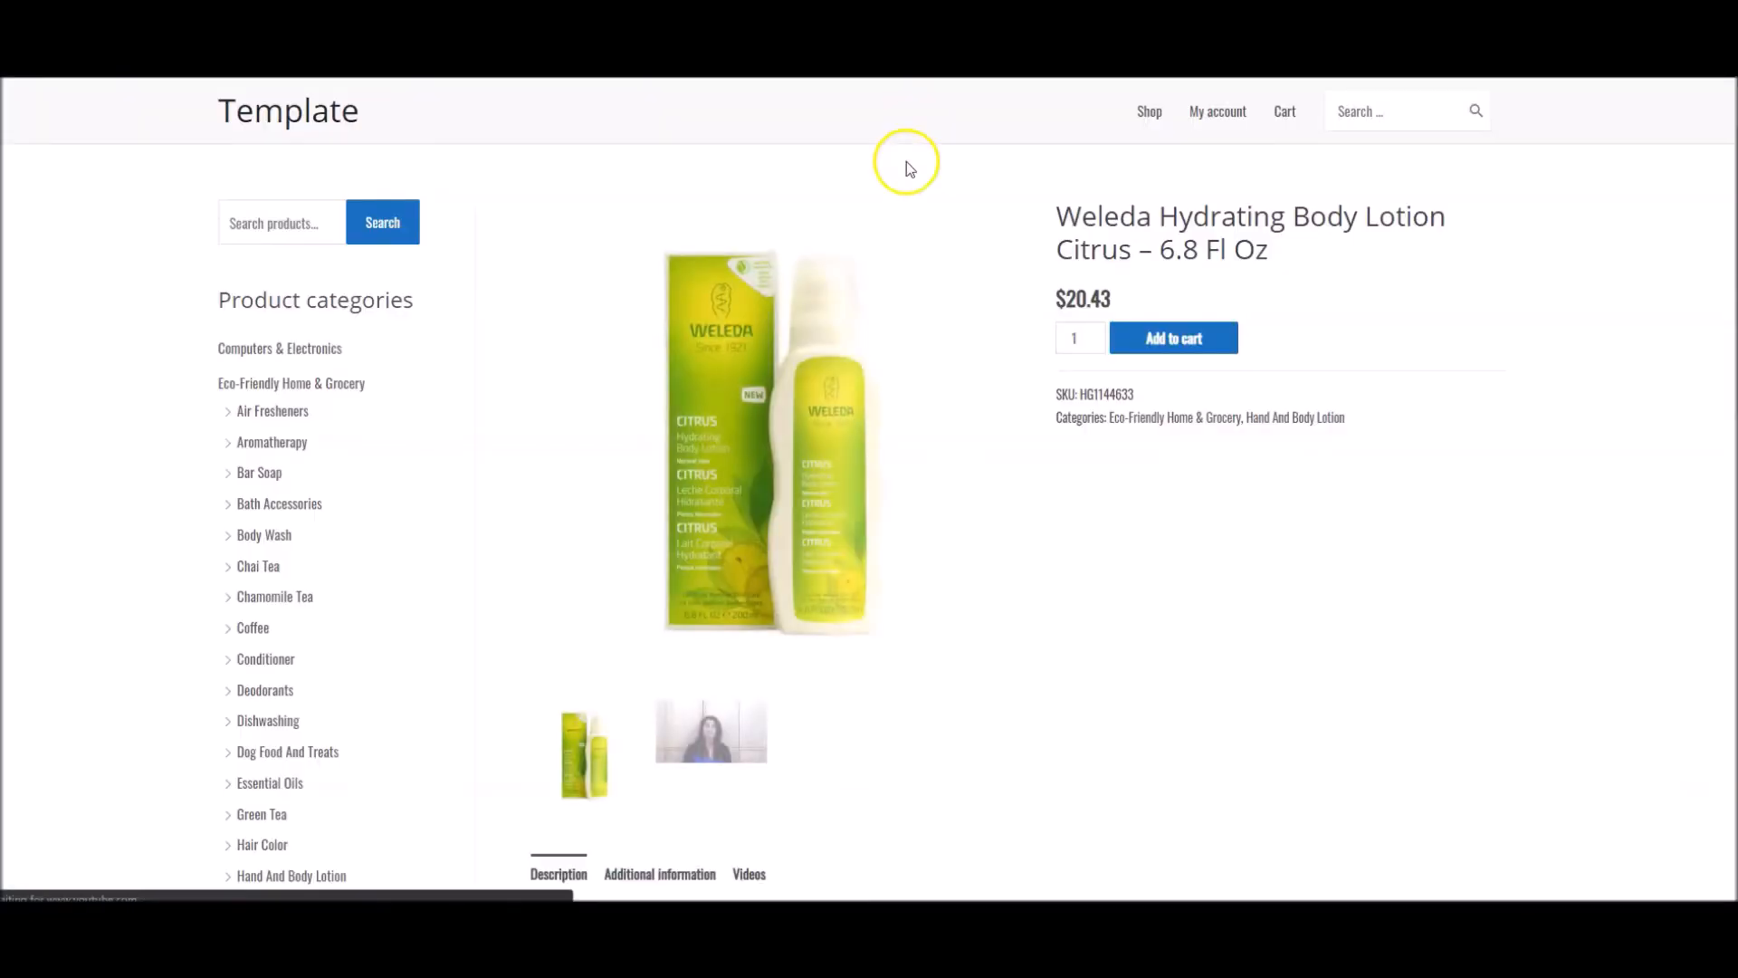
pyautogui.scroll(-1, 1002, 345)
pyautogui.click(737, 623)
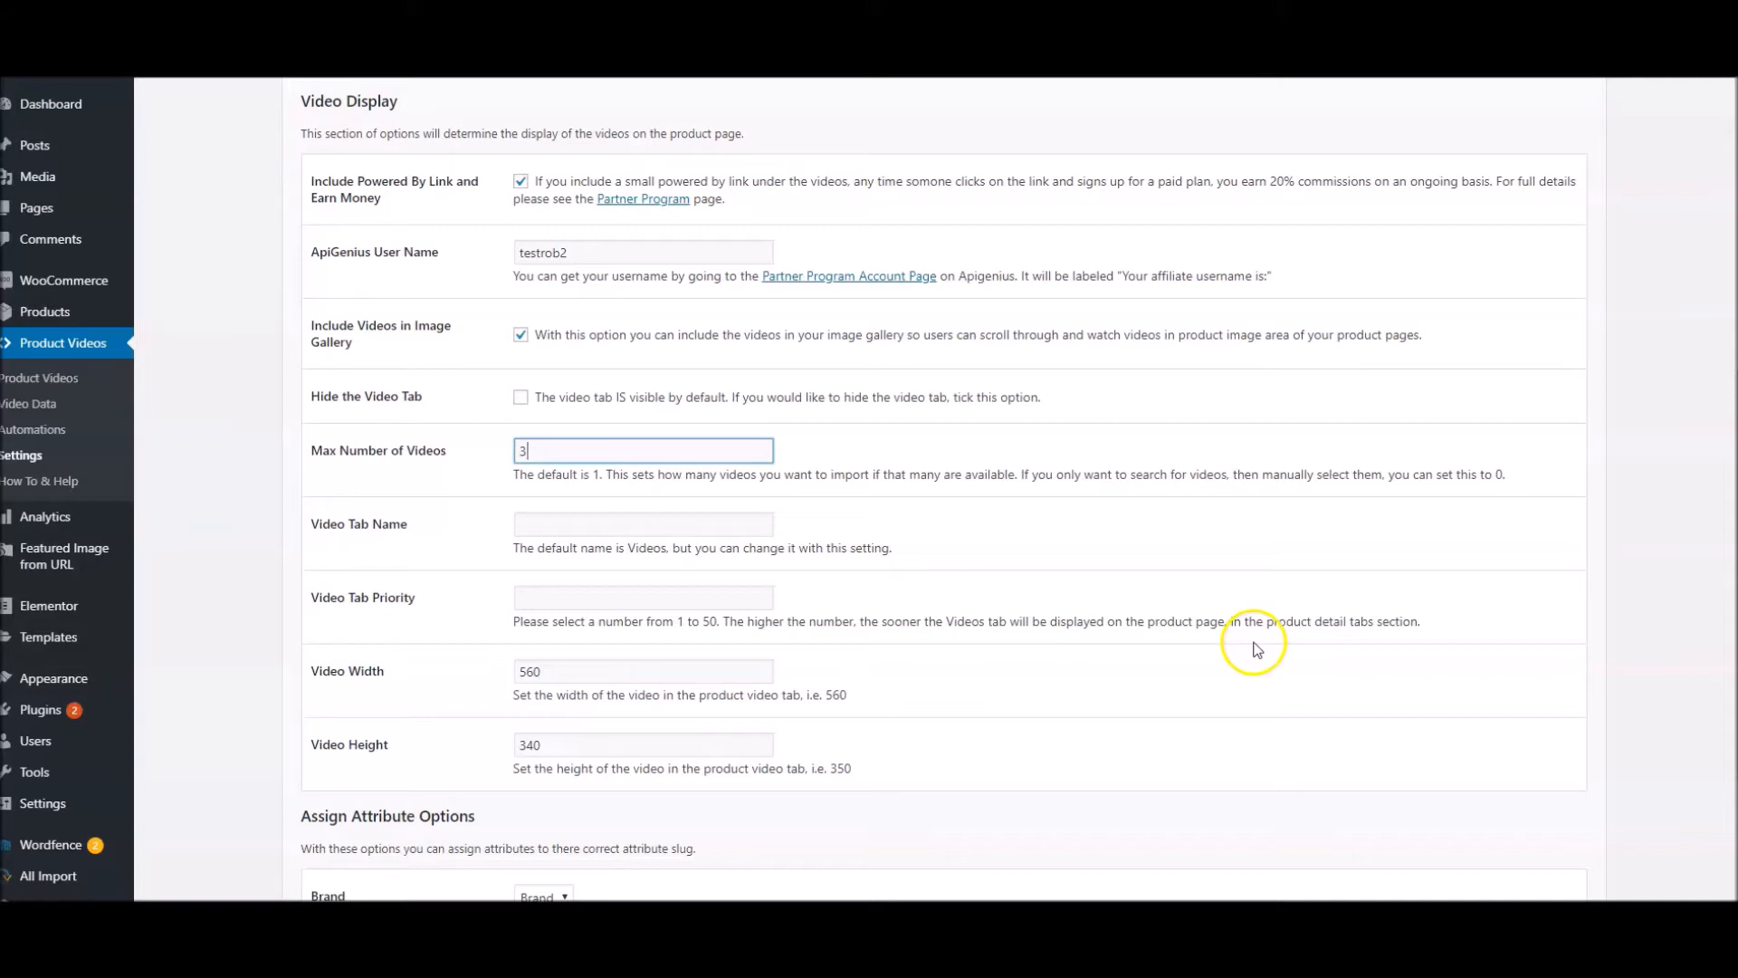
# Set Video Tab Name to Product Videos and Video Tab Priority to 10, and check the tab on the Giovanni conditioner's page
pyautogui.press('Tab')
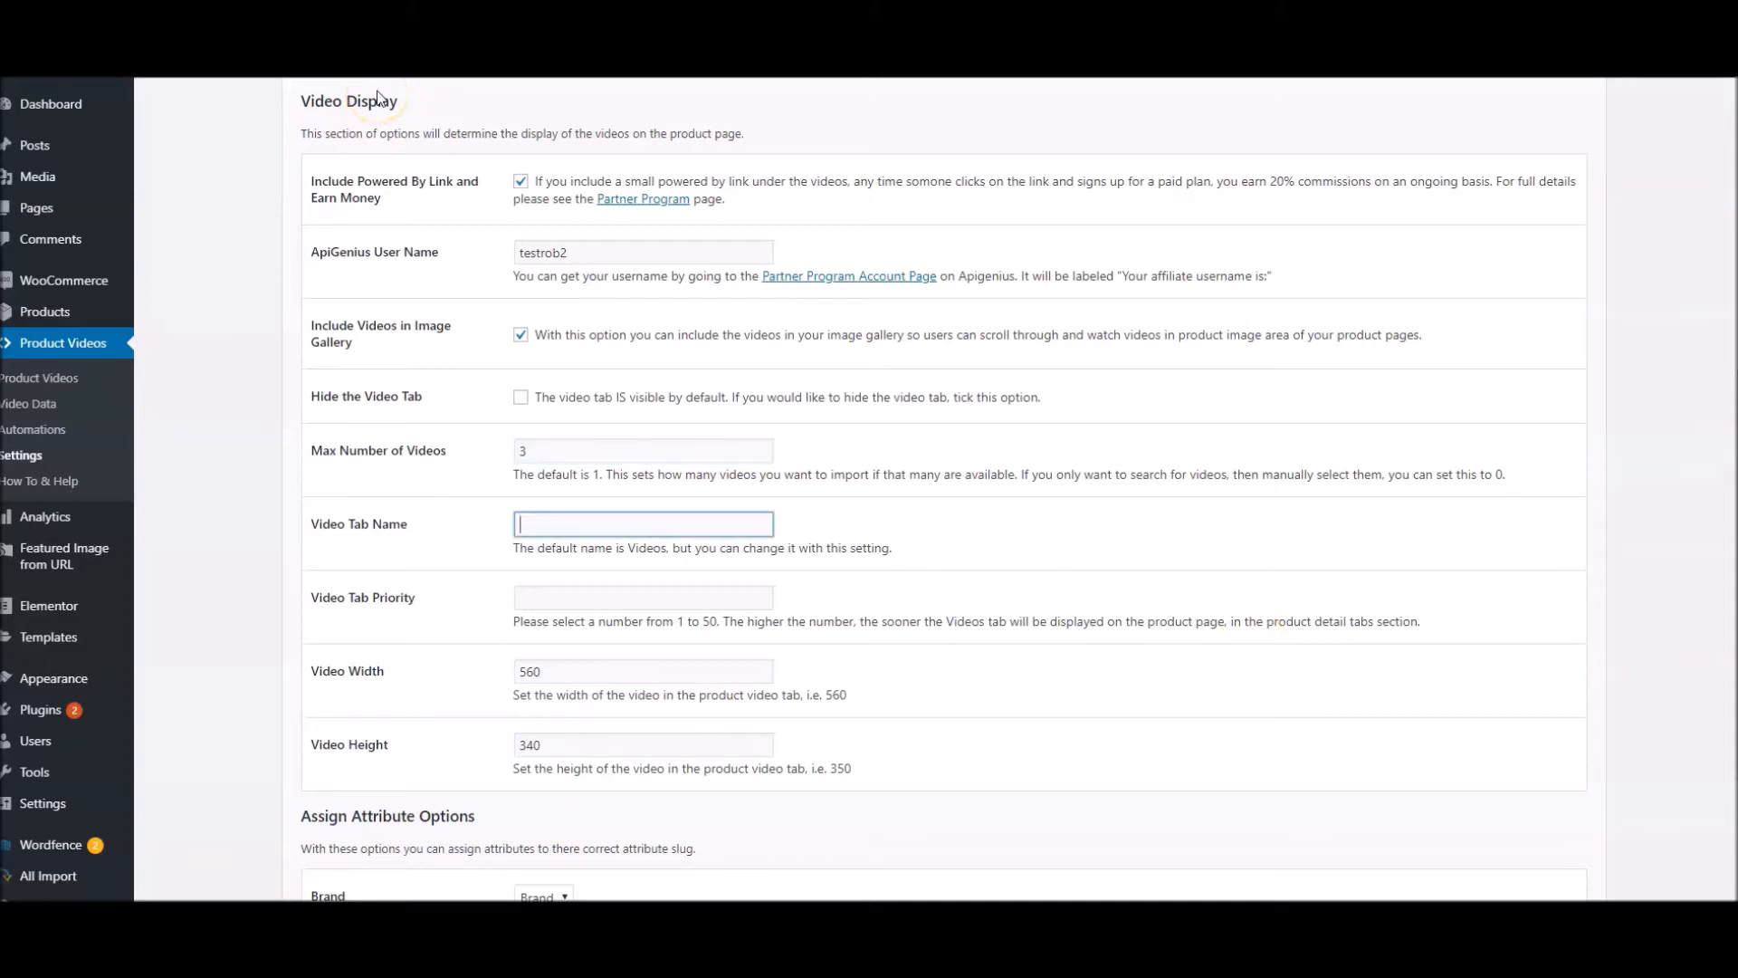
pyautogui.write('Product')
pyautogui.press('Down')
pyautogui.press('Return')
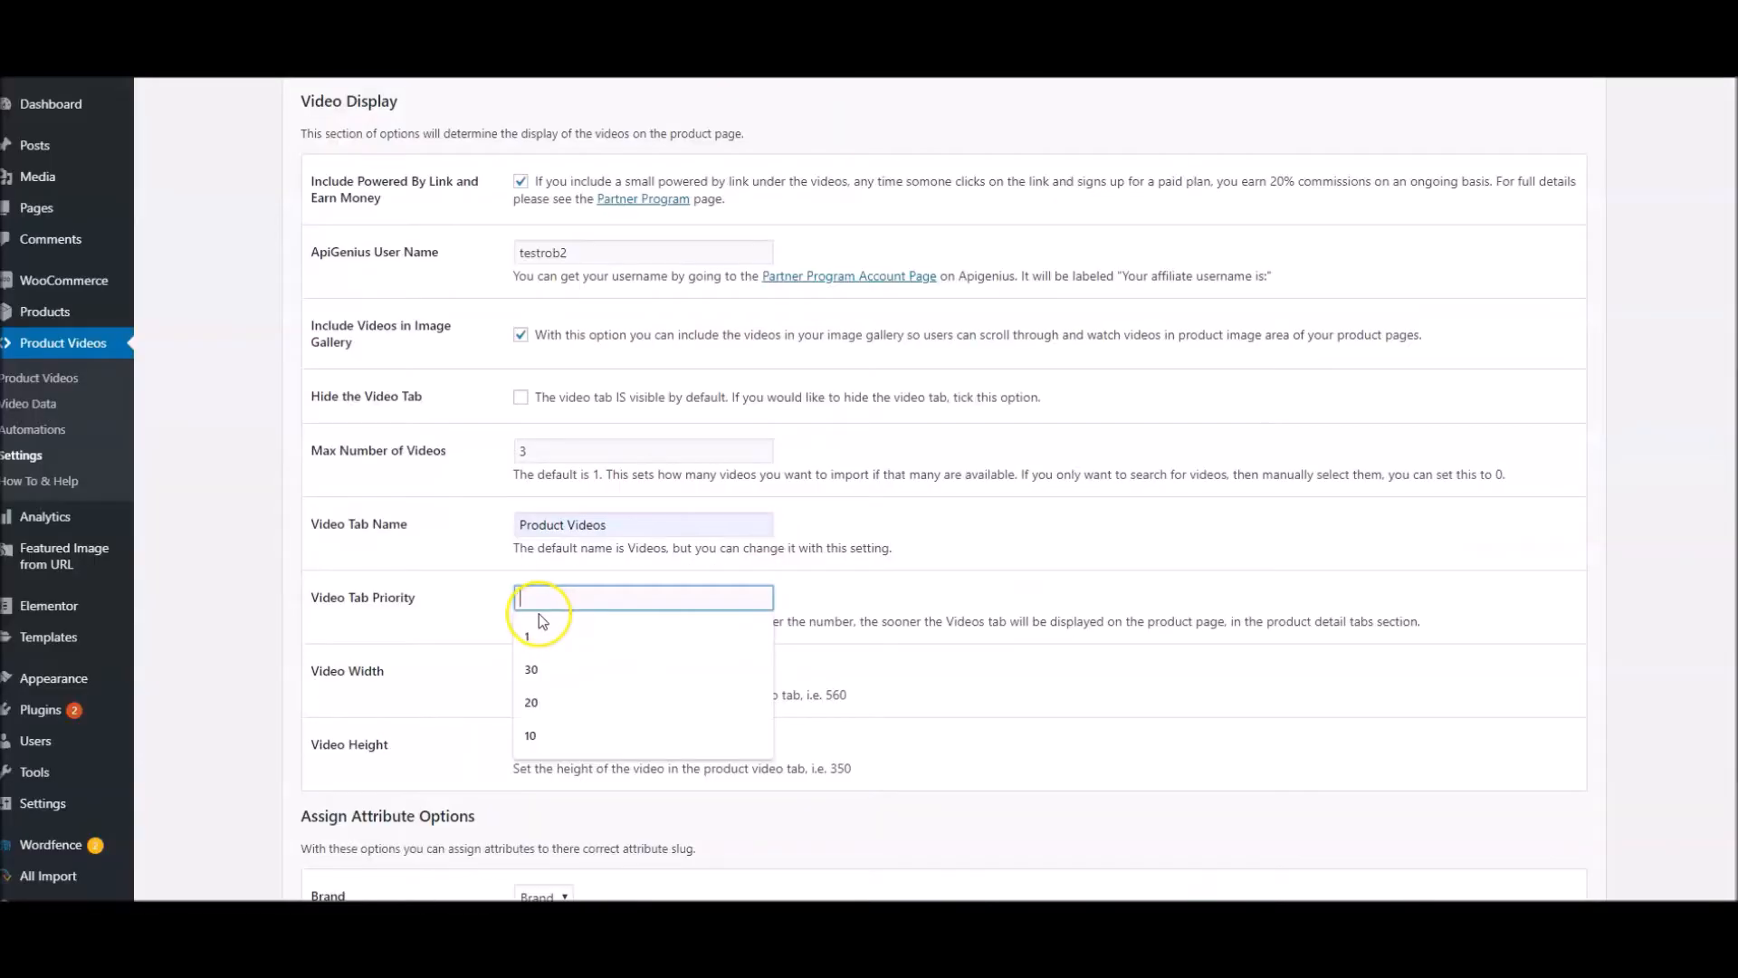
pyautogui.write('10')
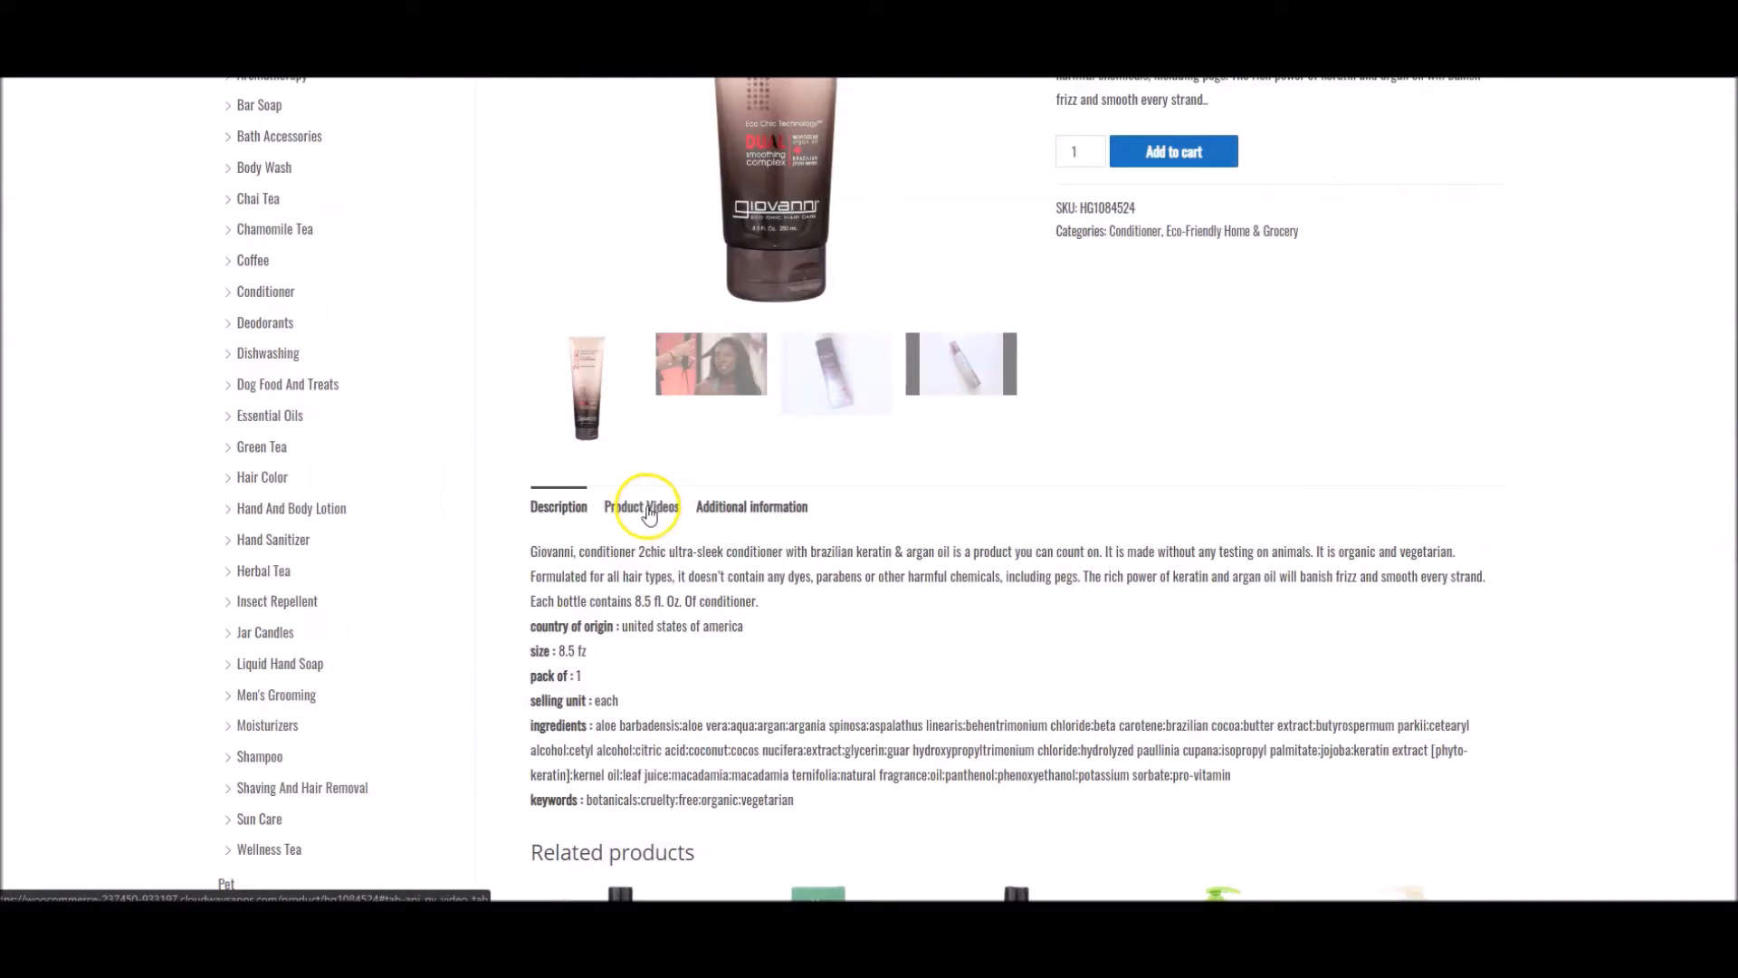
pyautogui.click(649, 511)
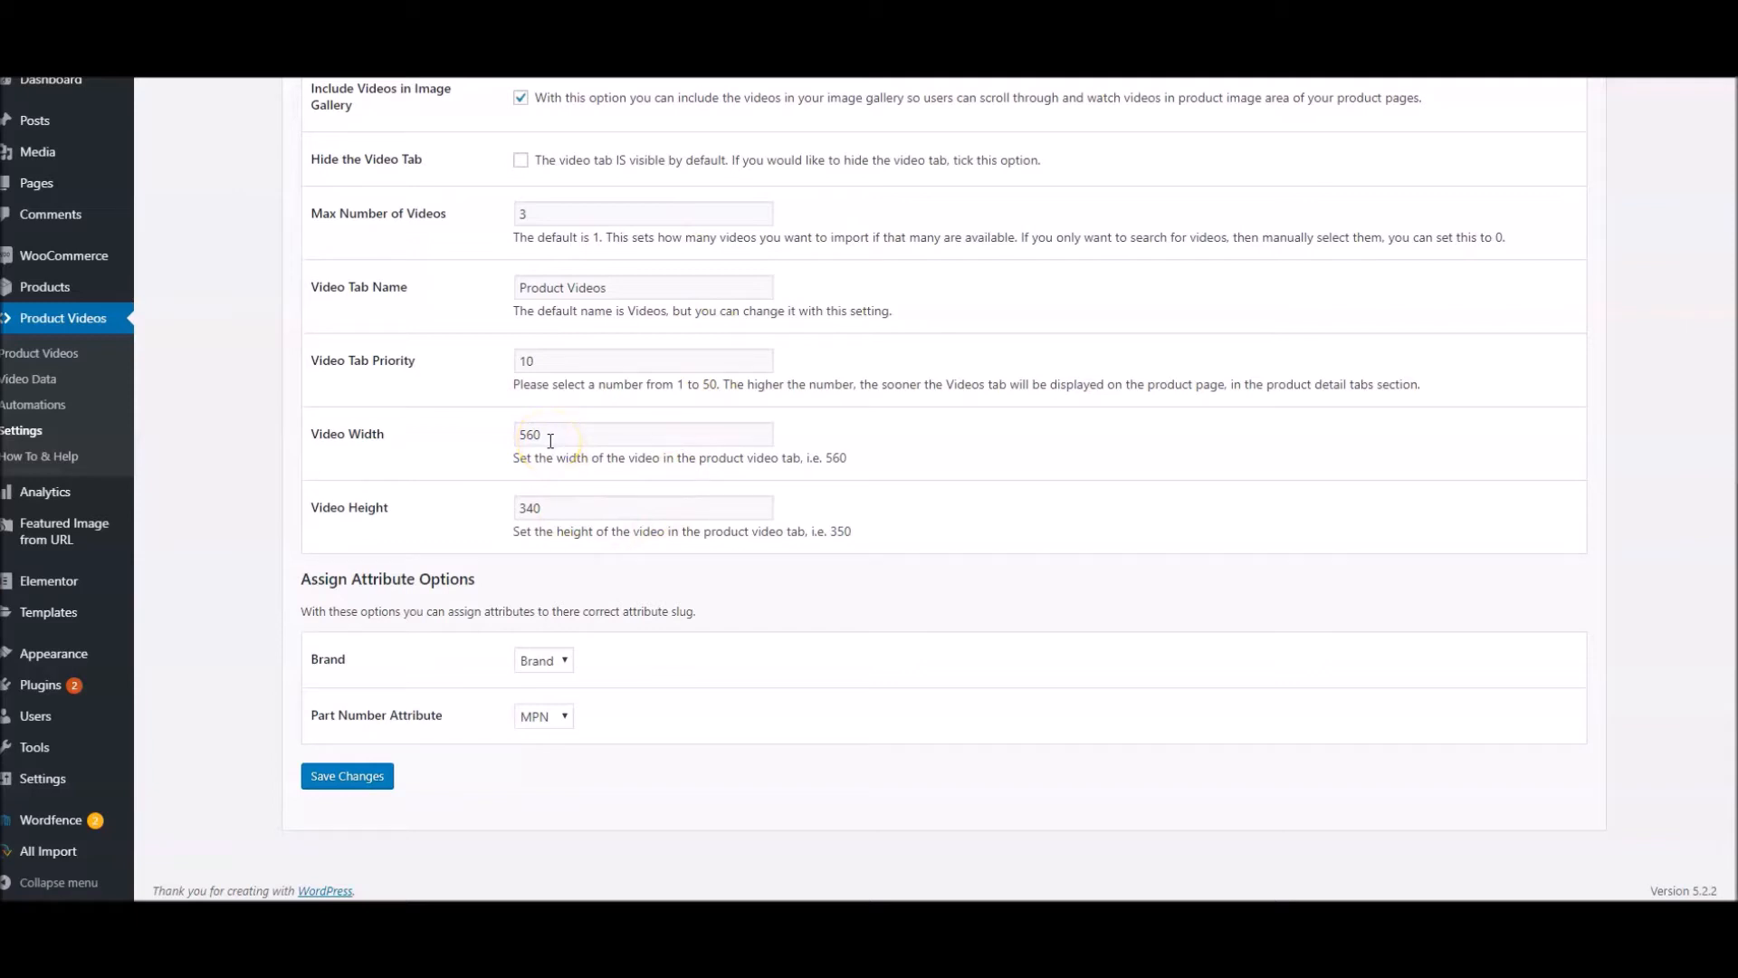
pyautogui.click(559, 509)
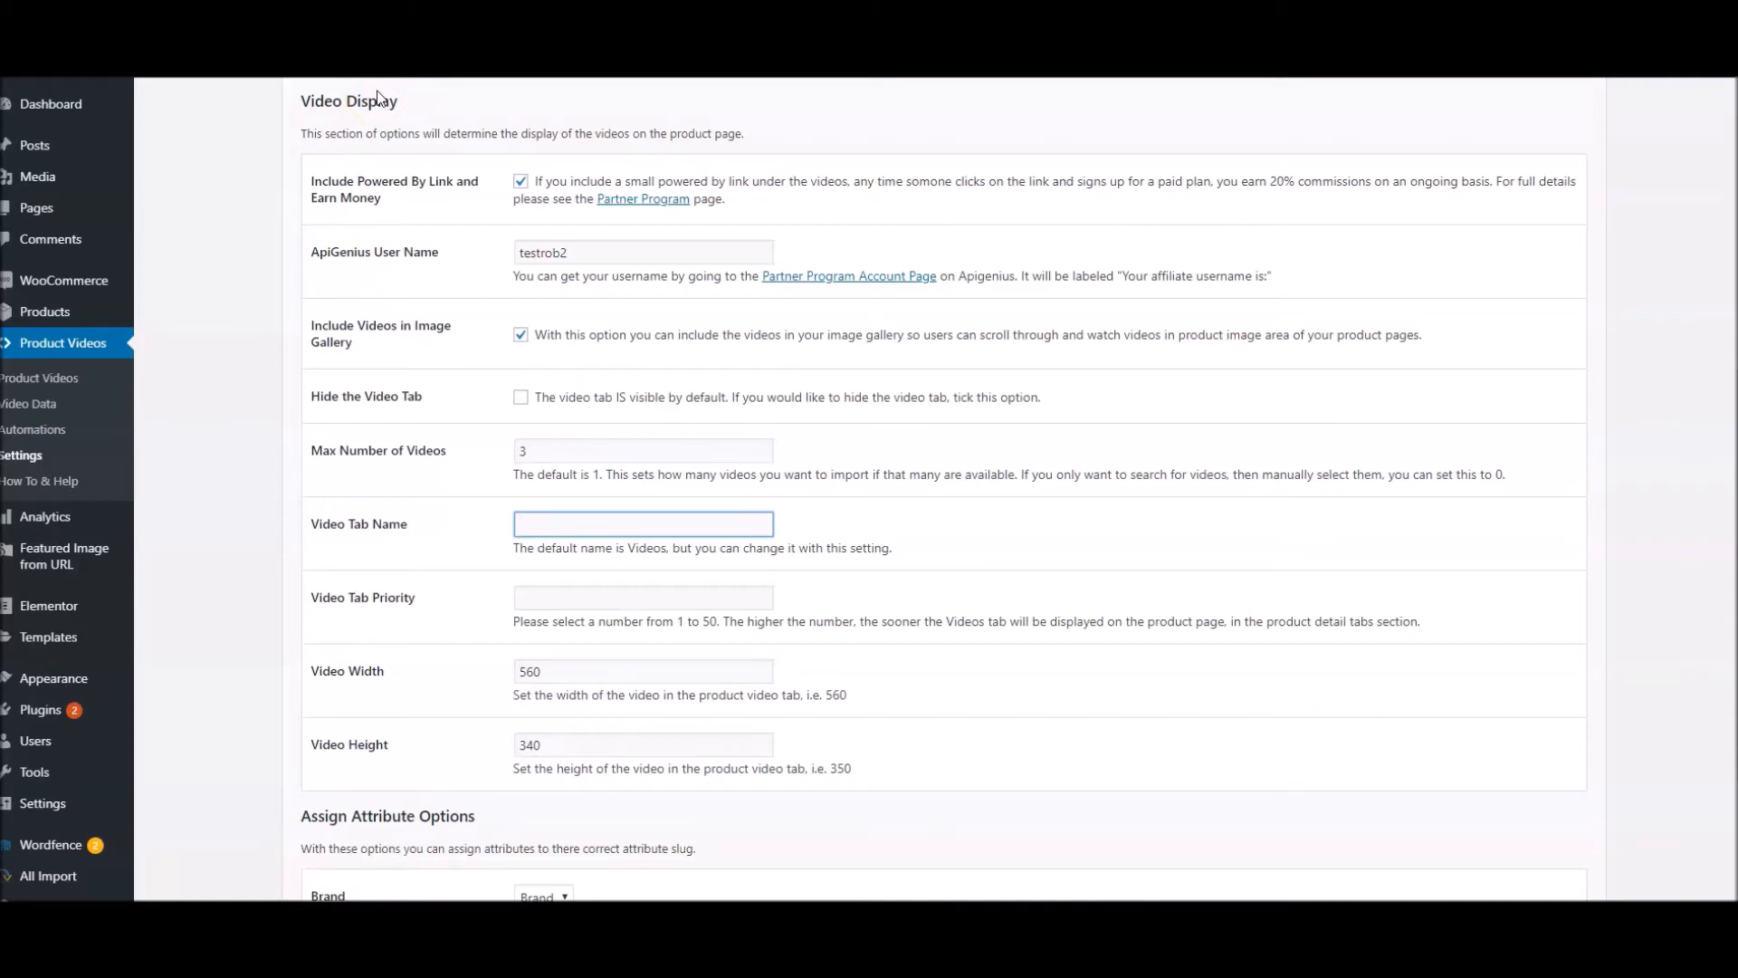
# Re-enter Product Videos as the video tab name with priority 10, and open that tab on the Giovanni conditioner's page
pyautogui.write('Product')
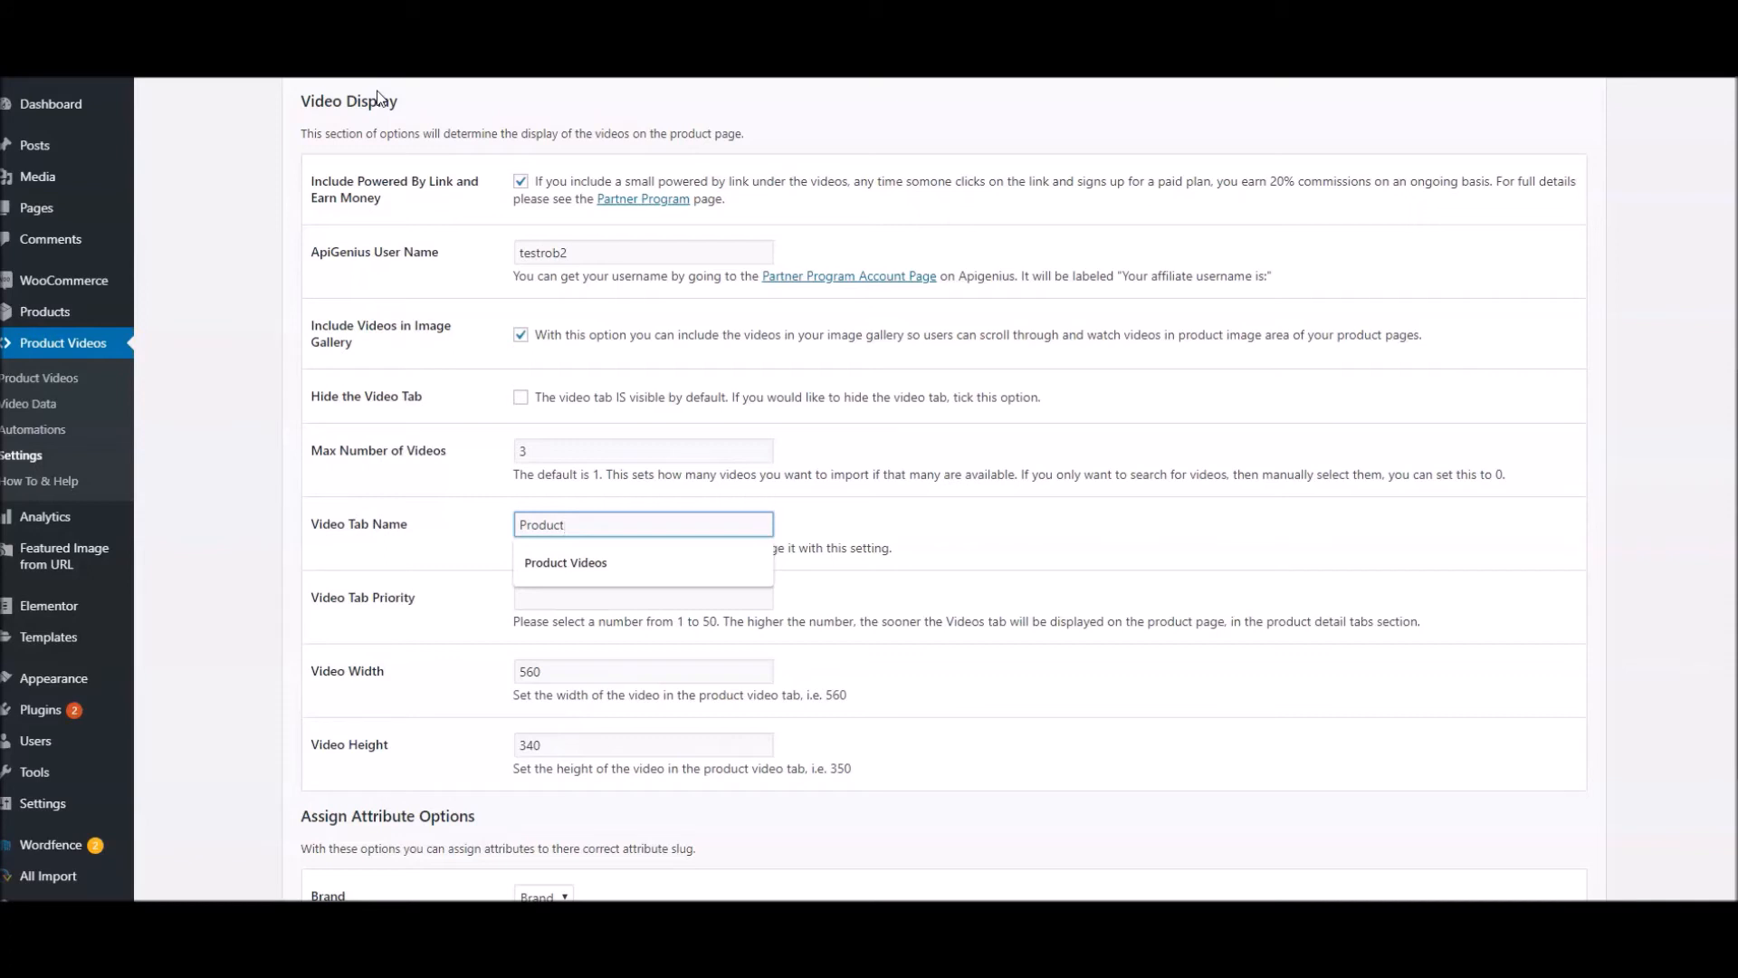
pyautogui.press('Down')
pyautogui.press('Return')
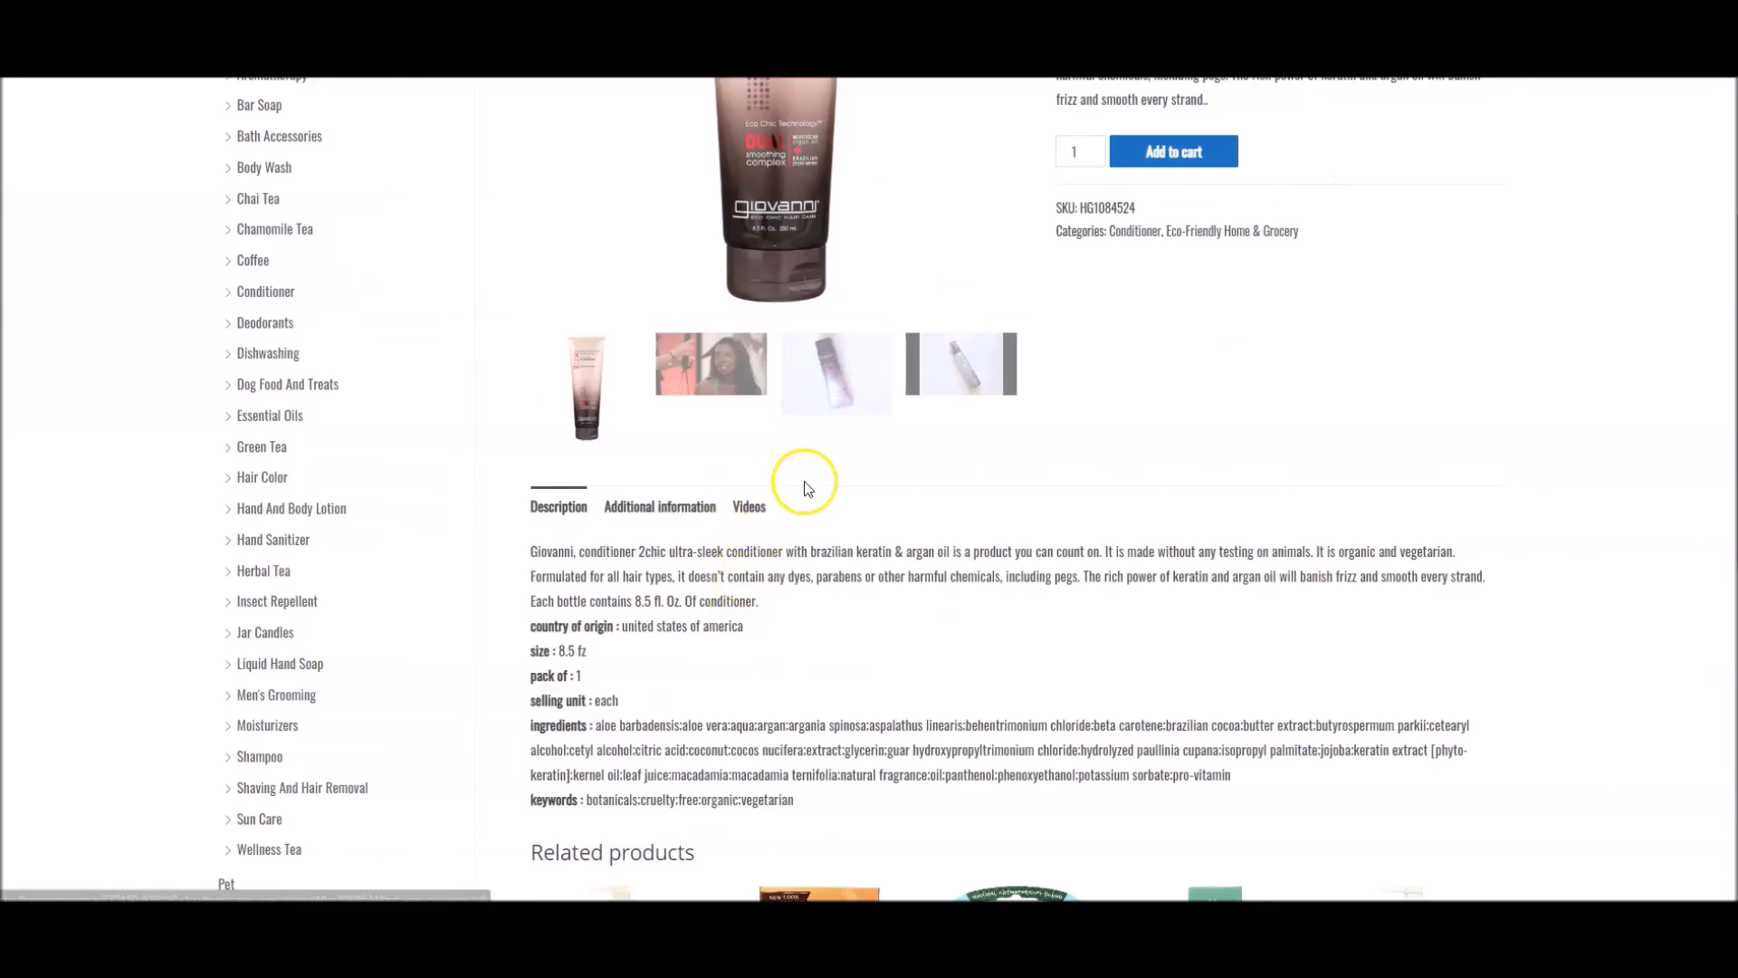
pyautogui.click(541, 600)
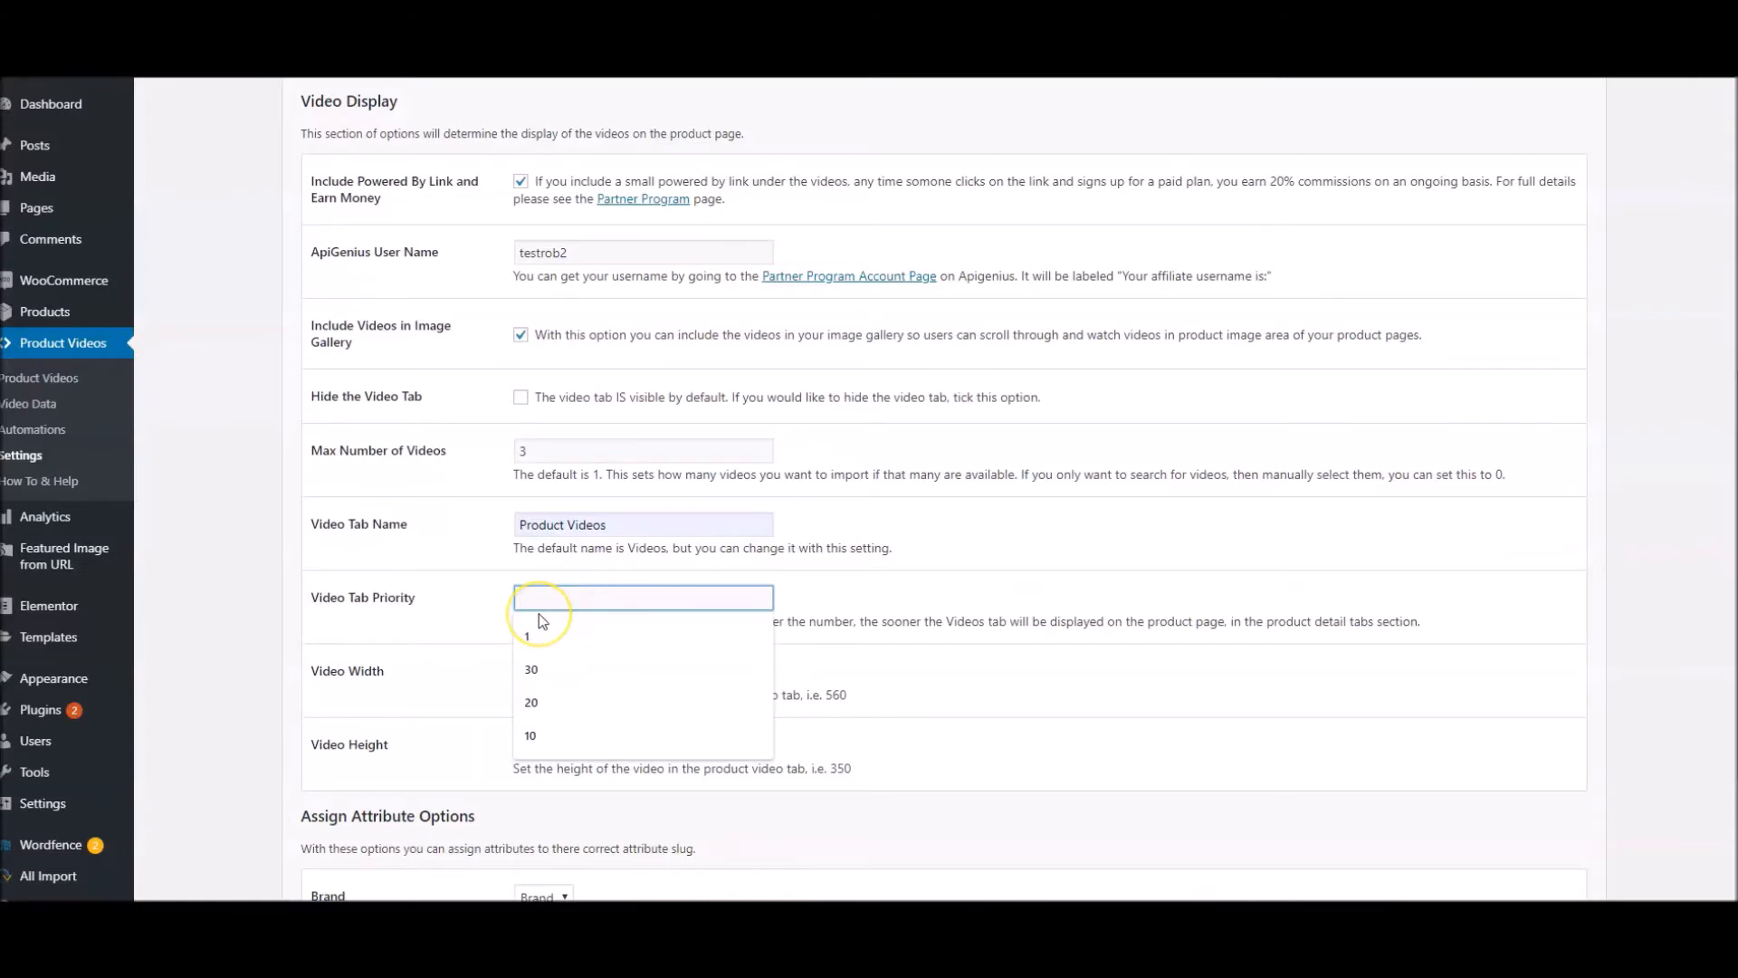
pyautogui.write('10')
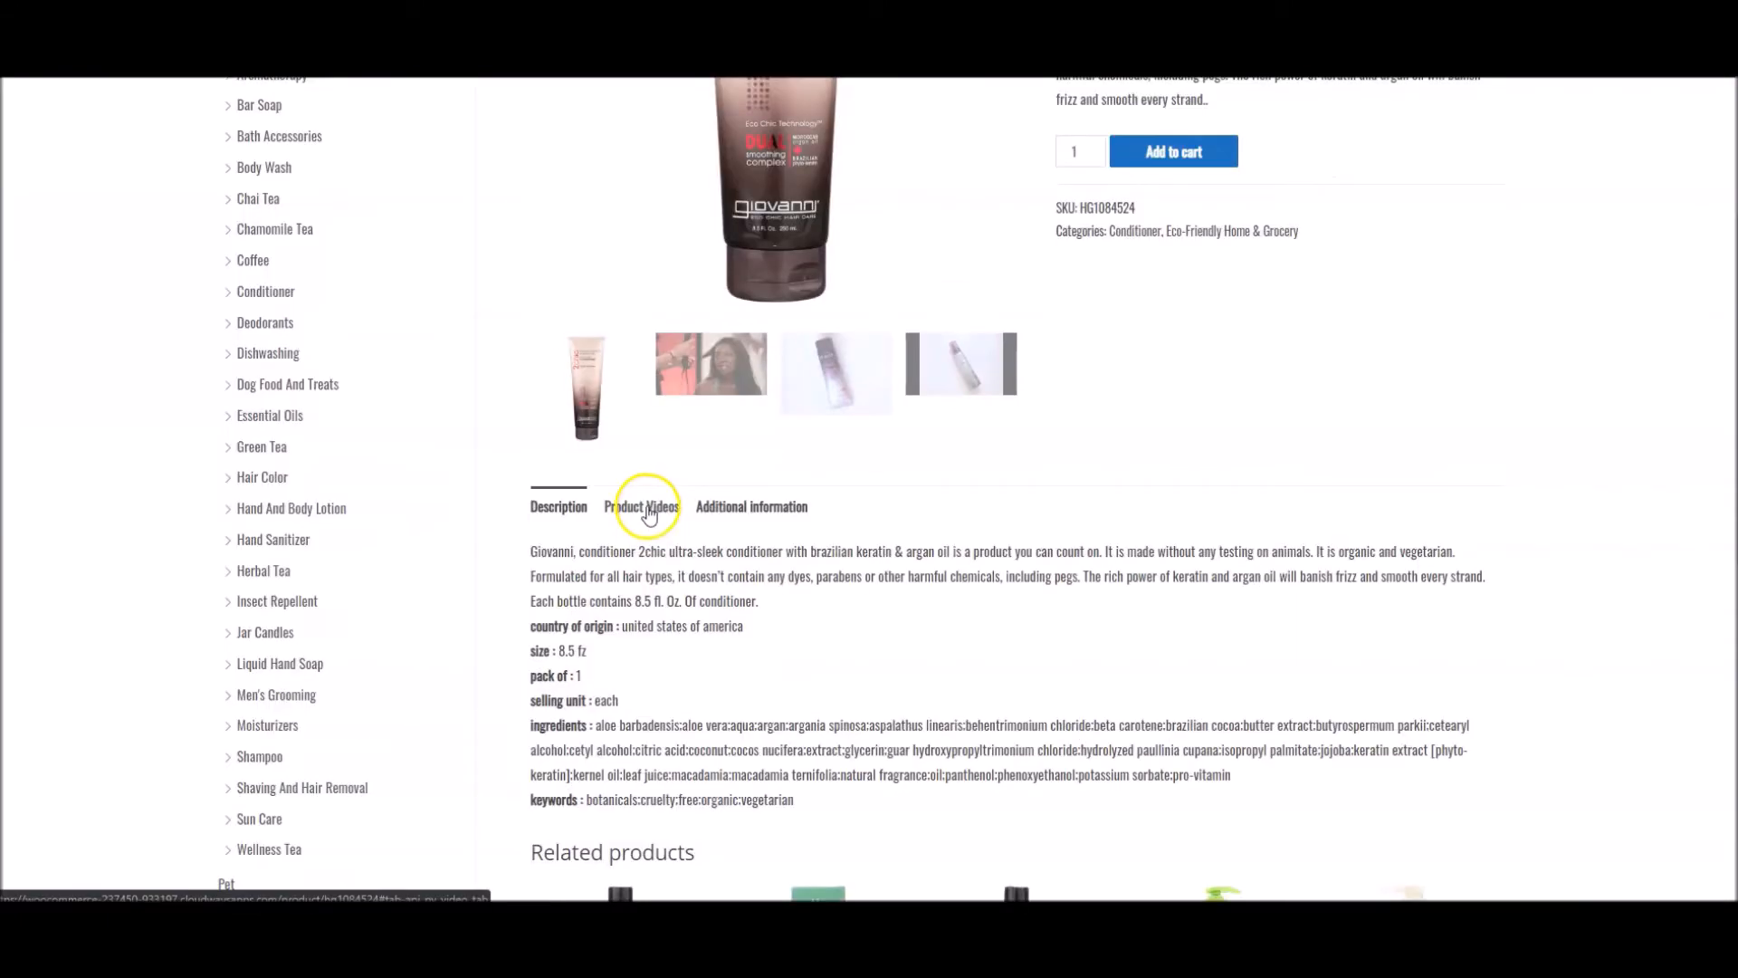
pyautogui.click(649, 512)
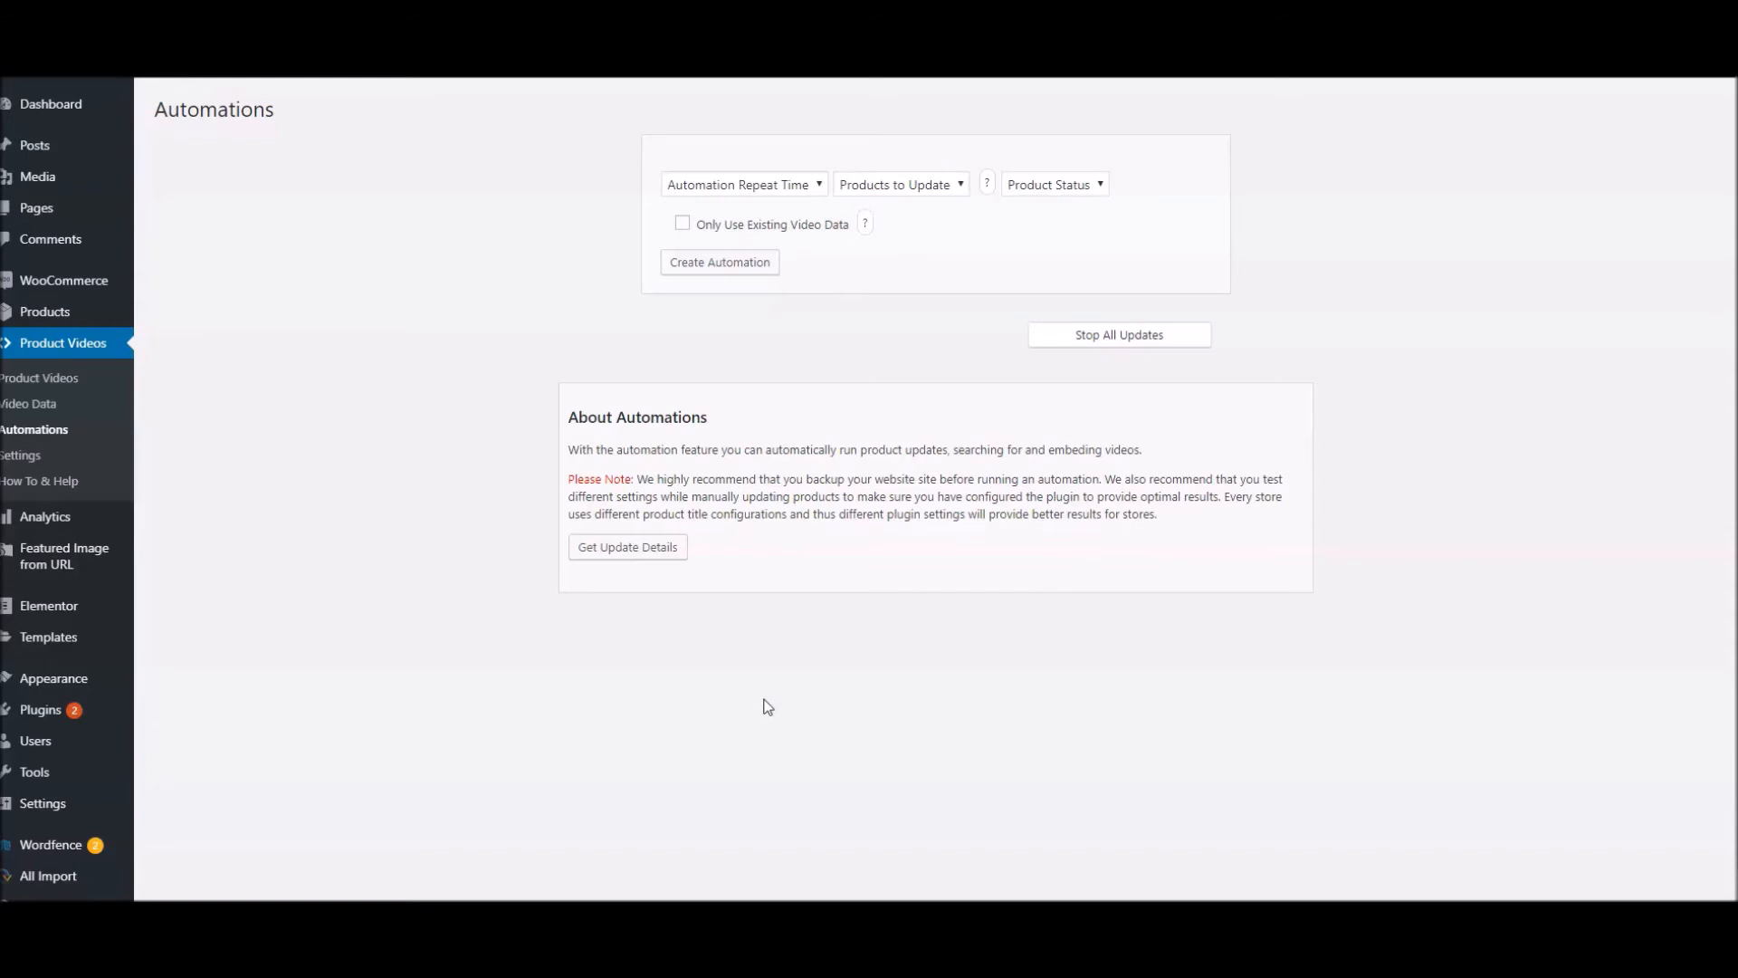
# Configure the automation to Run Once for Never Updated products with Published status
pyautogui.click(761, 182)
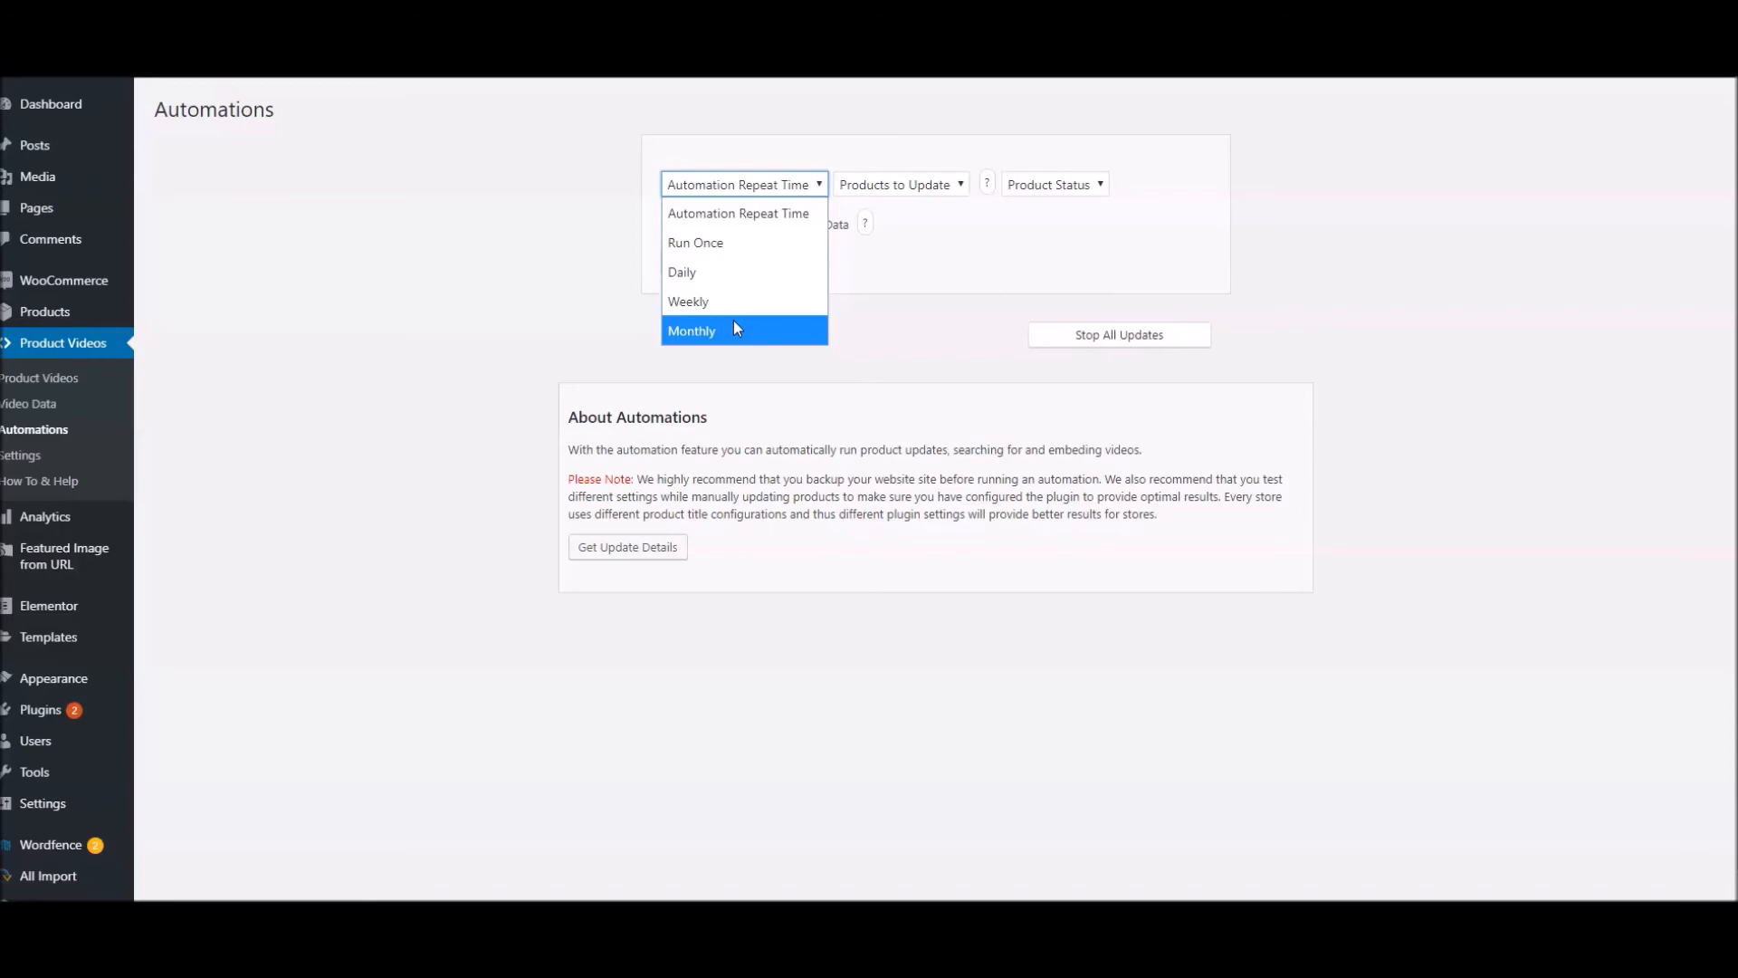
pyautogui.click(725, 244)
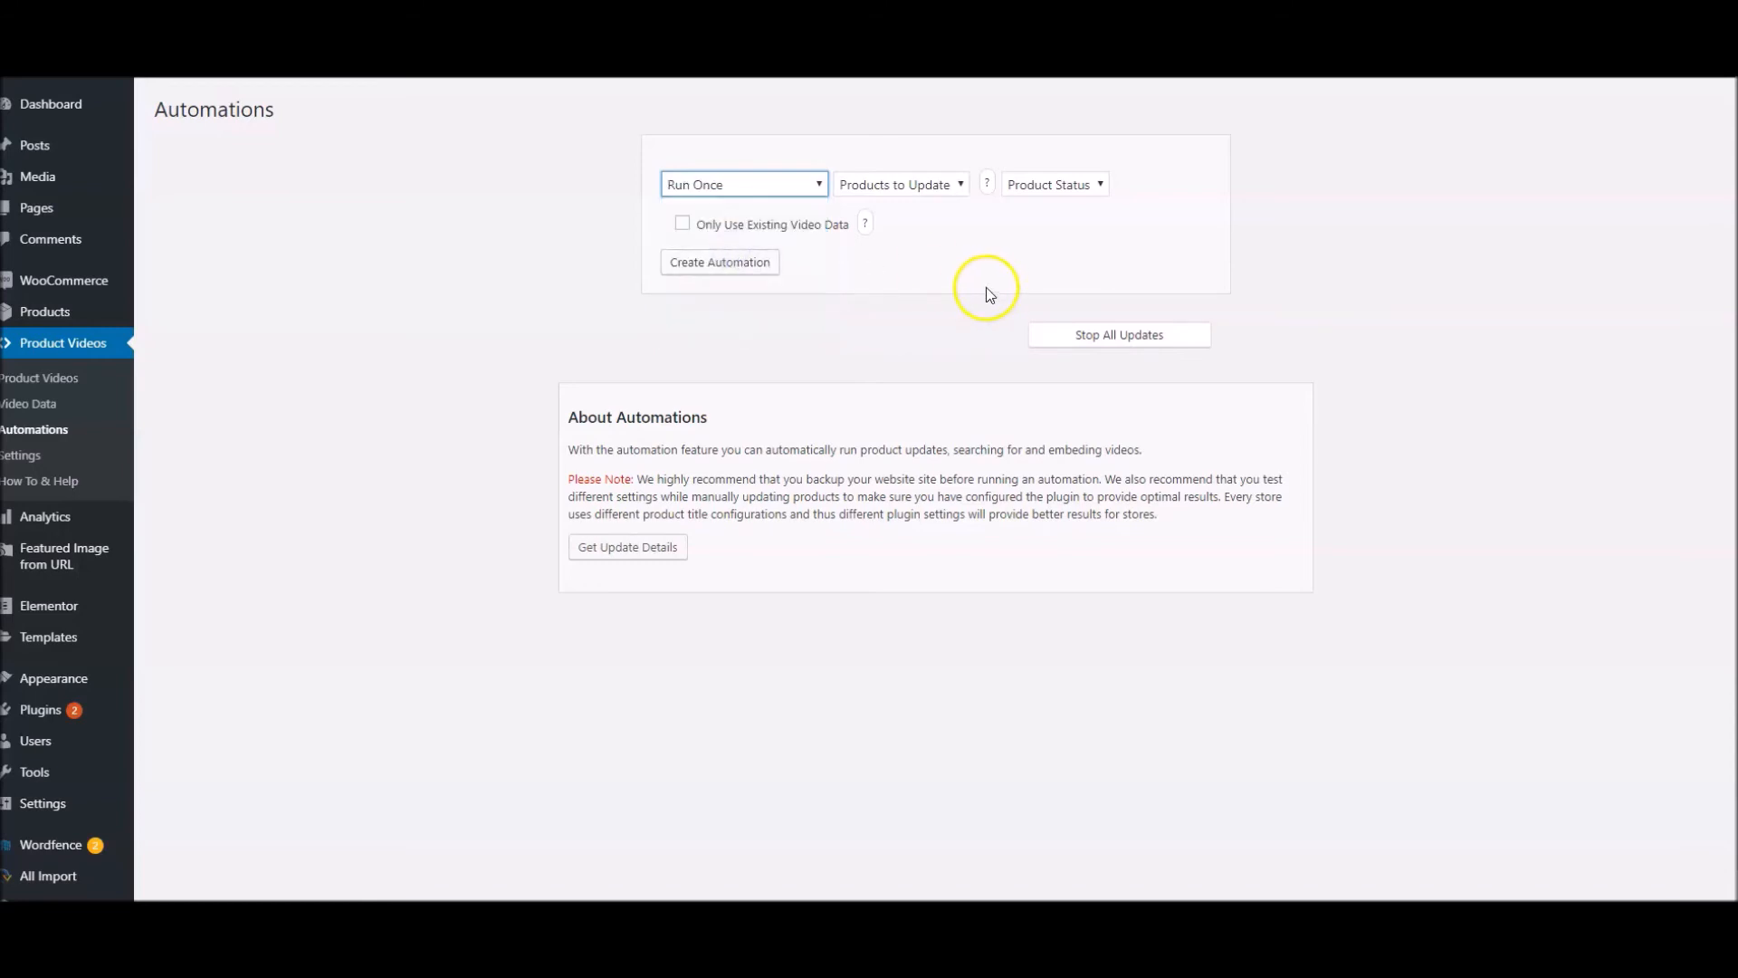
pyautogui.click(902, 186)
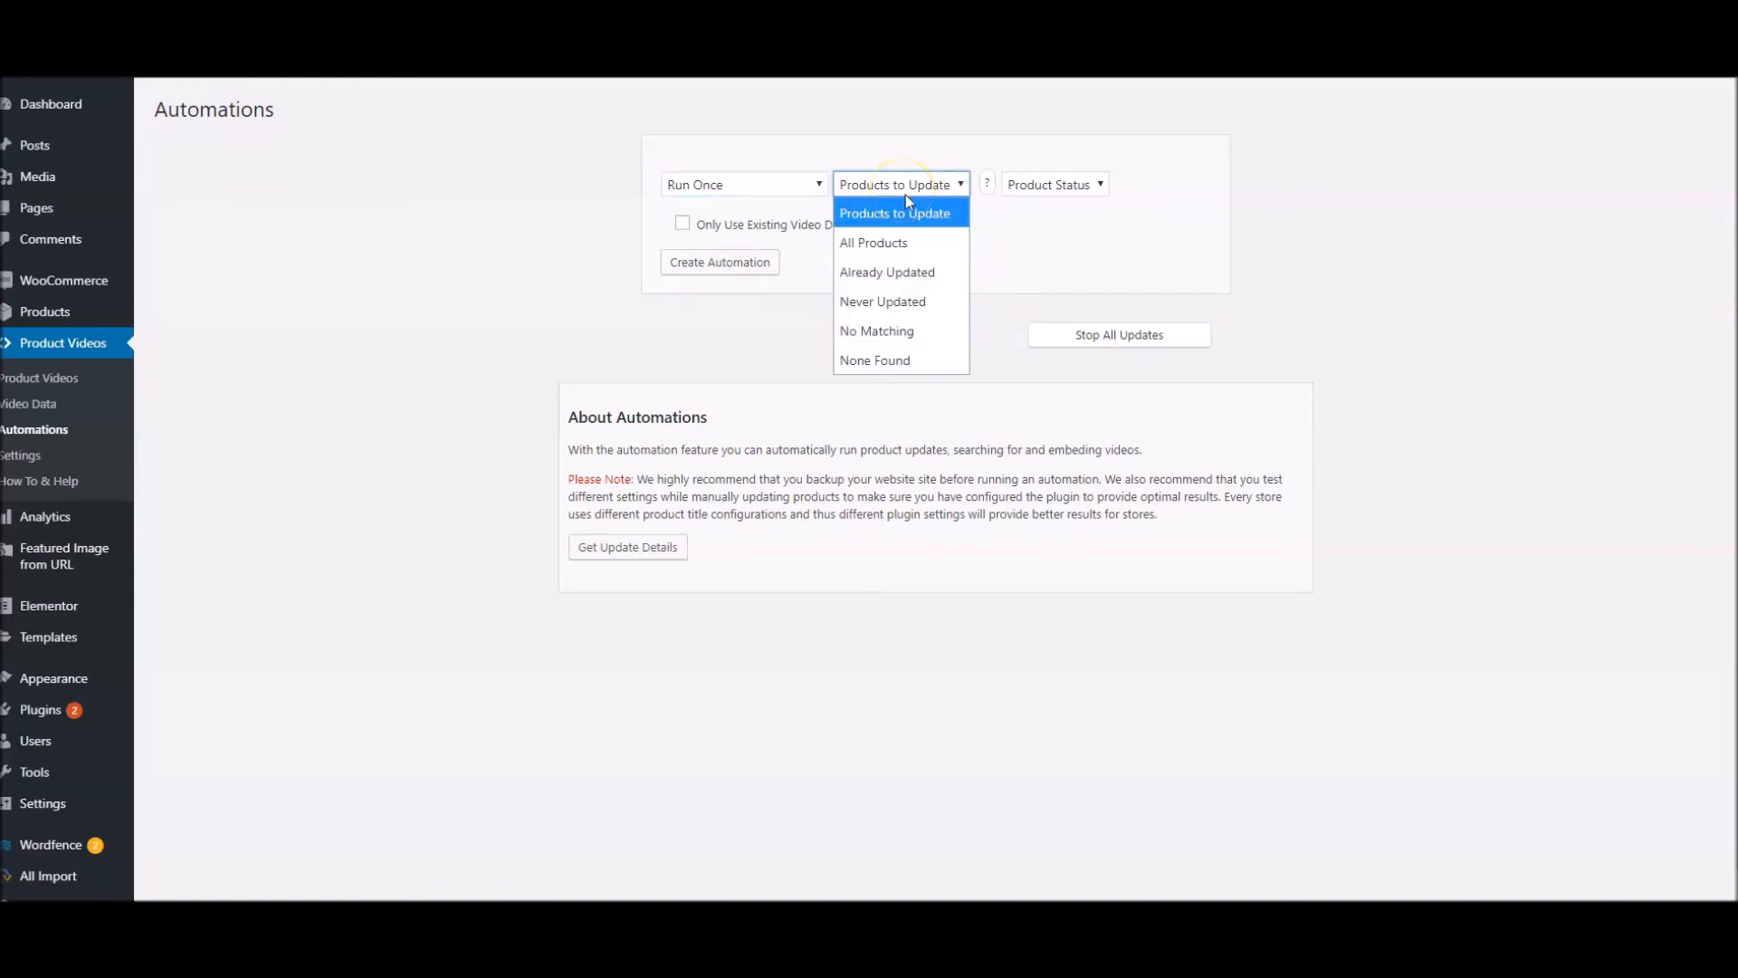
pyautogui.click(882, 302)
pyautogui.click(1065, 186)
pyautogui.click(1046, 302)
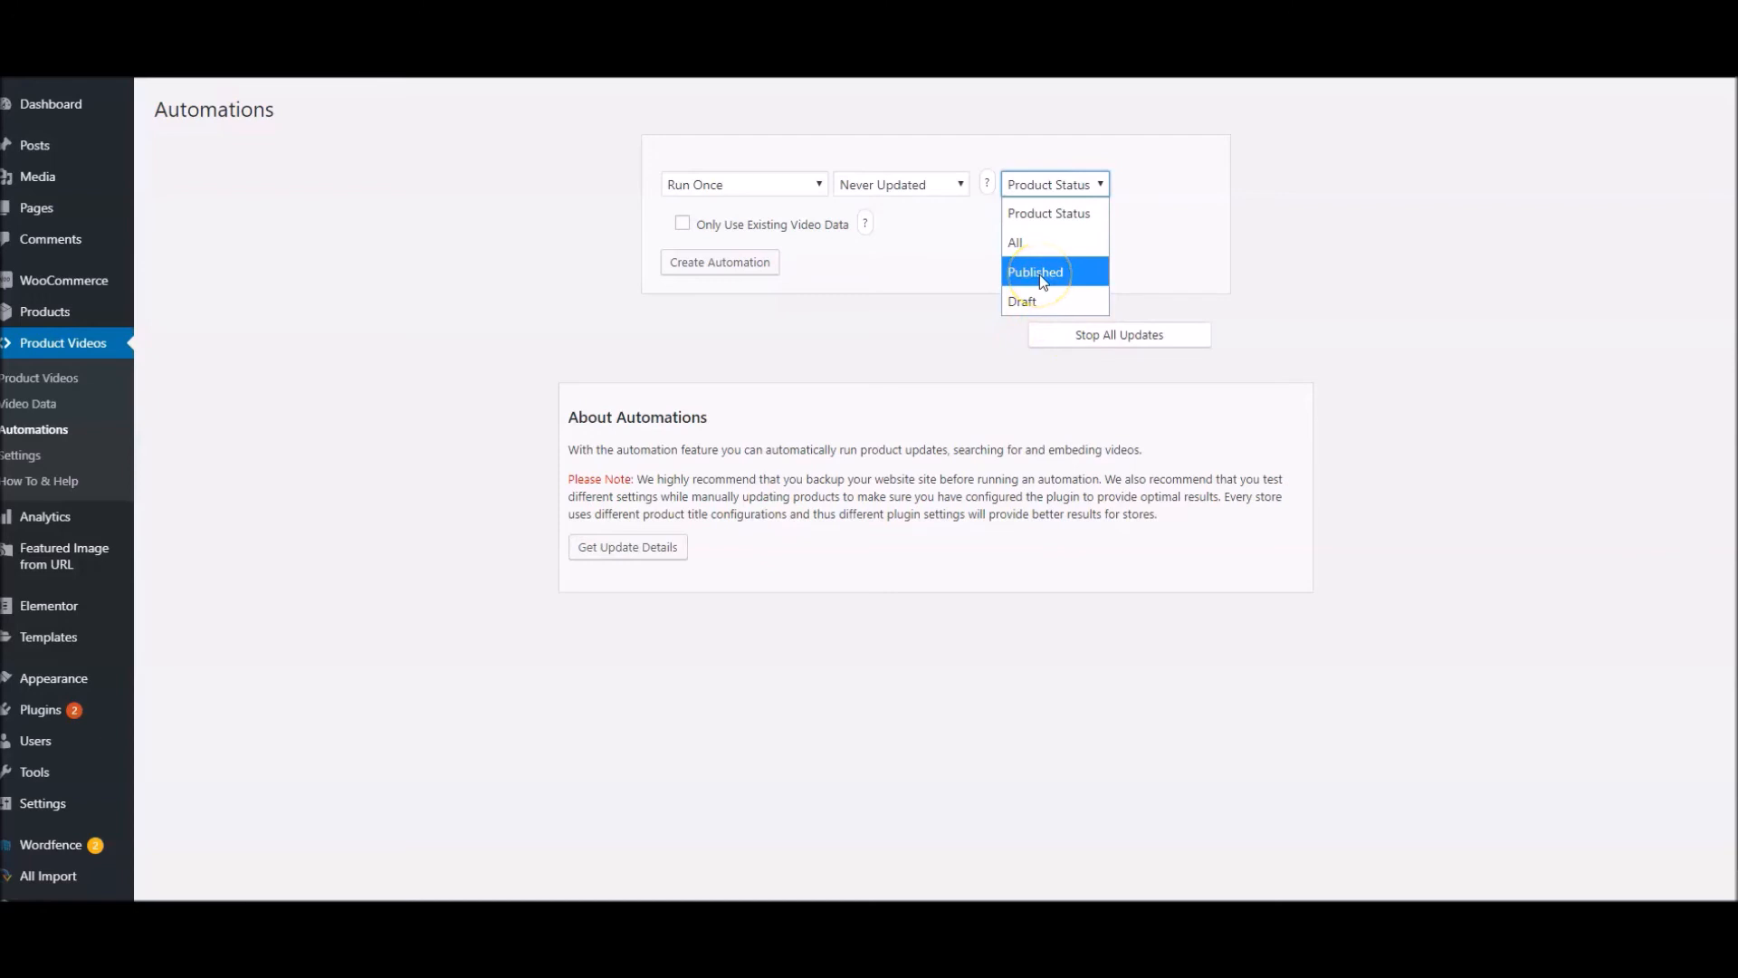
pyautogui.click(1044, 282)
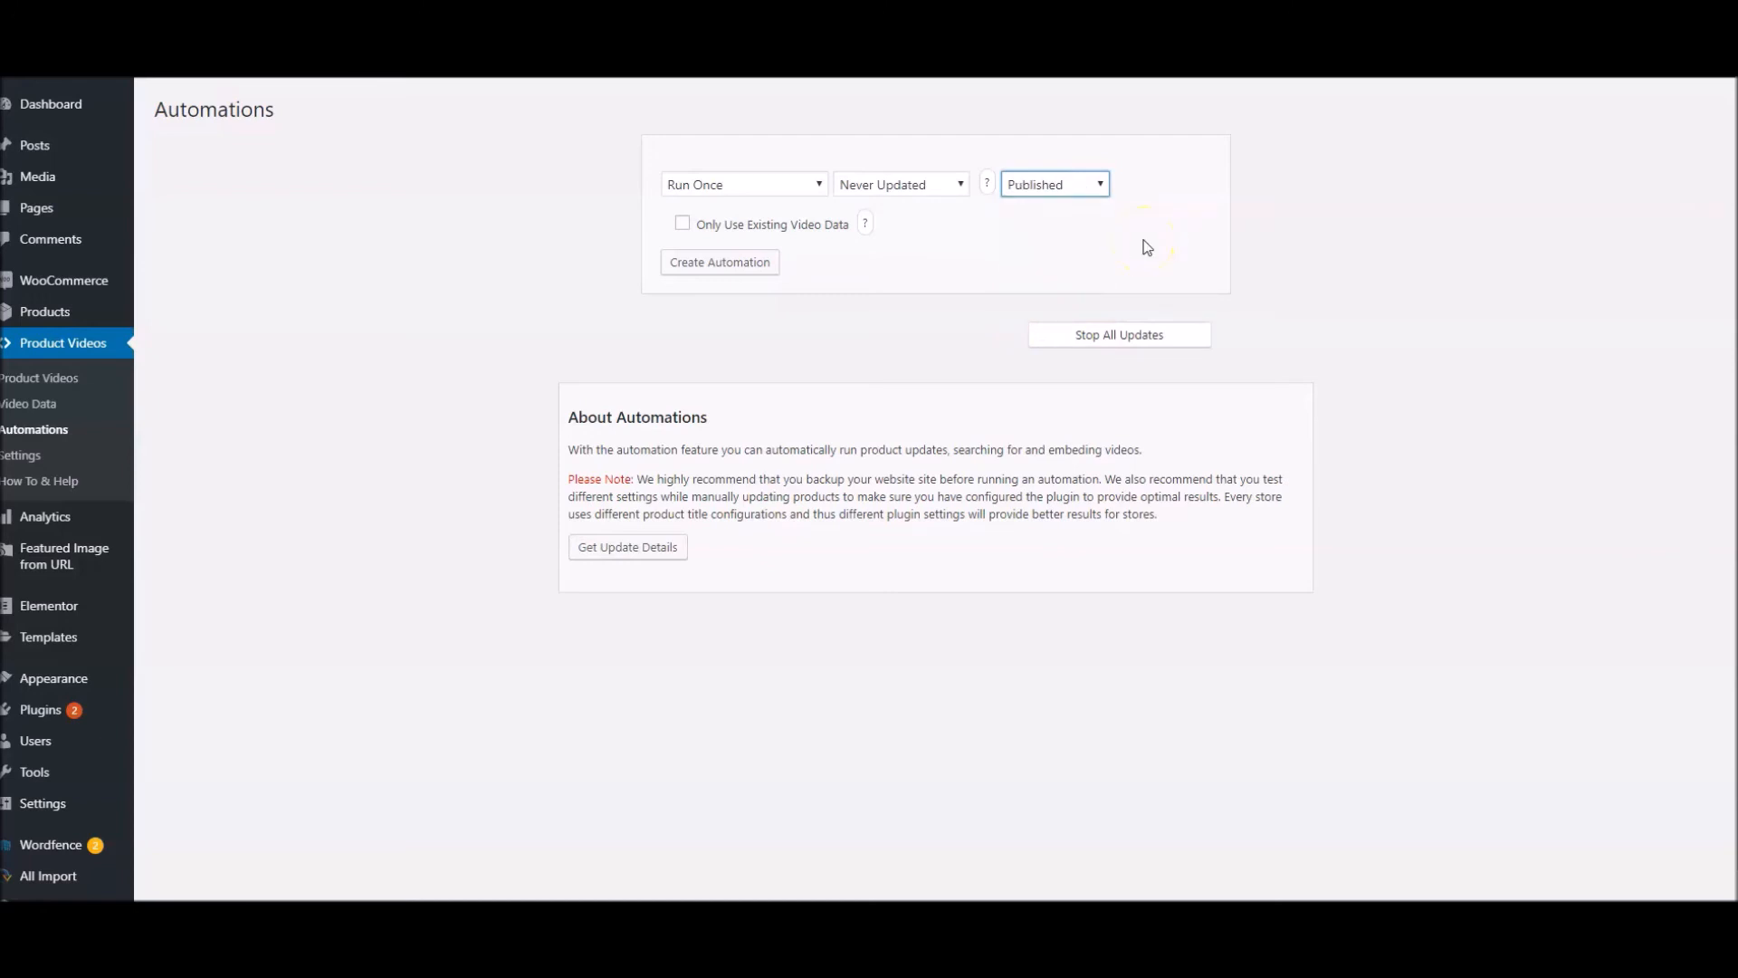
# Restrict the automation to existing video data and change its products to Already Updated
pyautogui.click(985, 272)
pyautogui.click(682, 226)
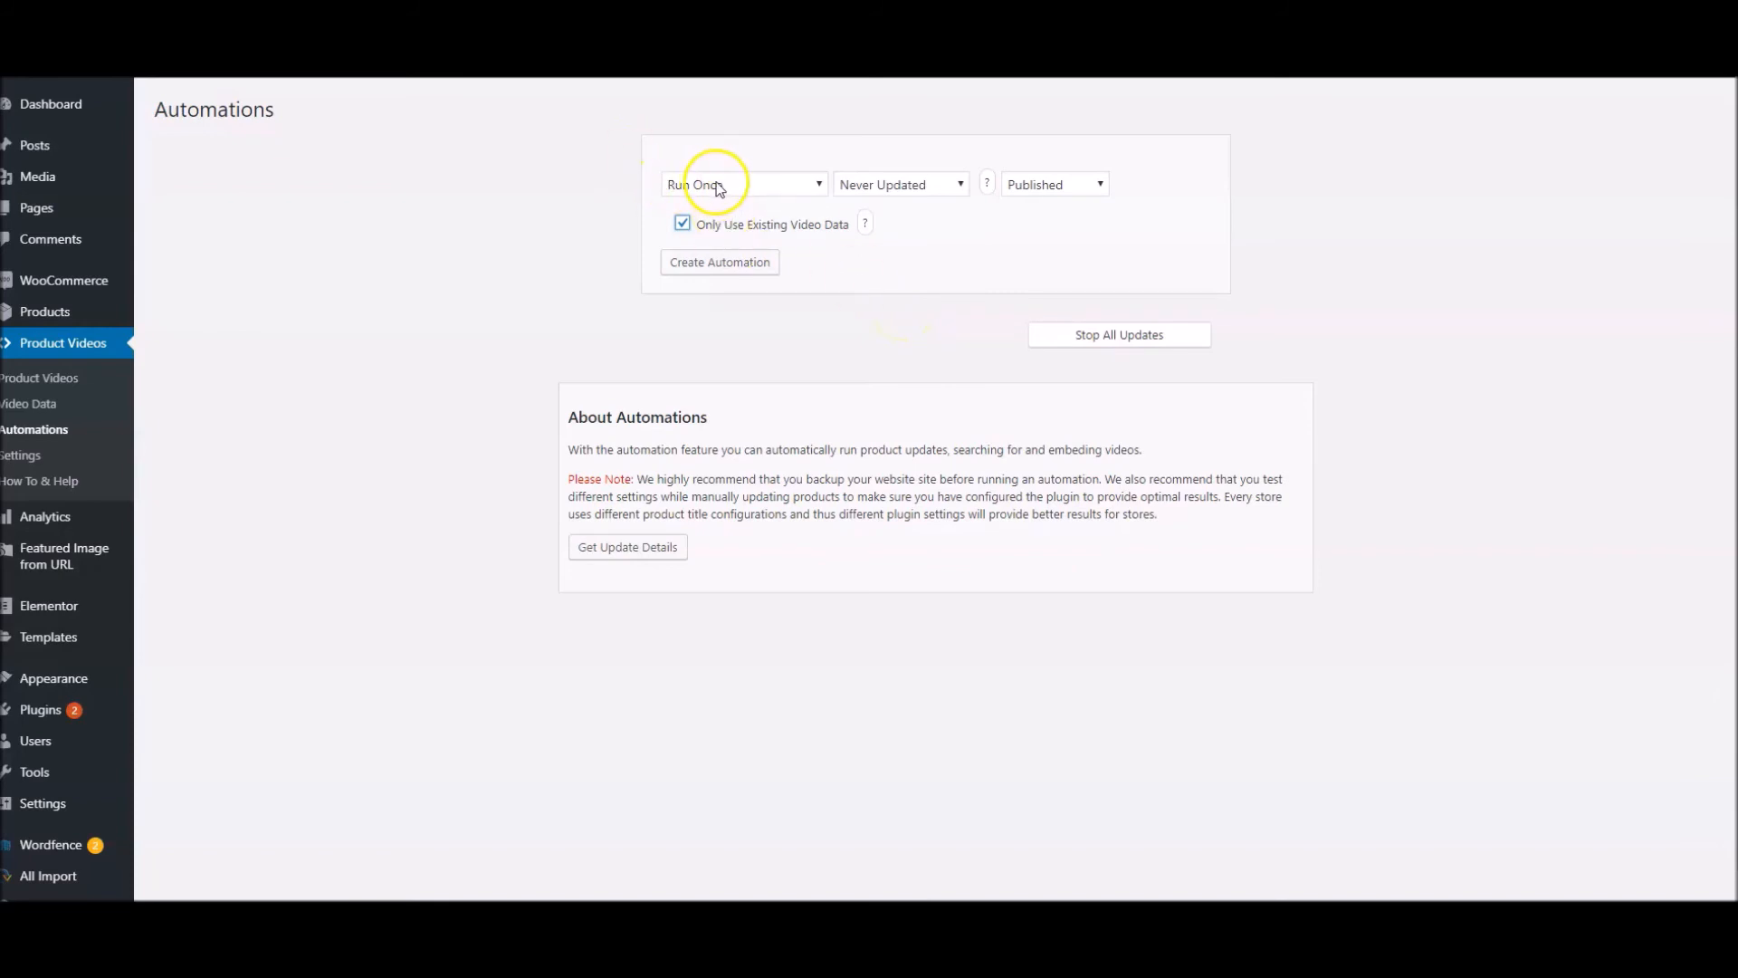
pyautogui.click(890, 184)
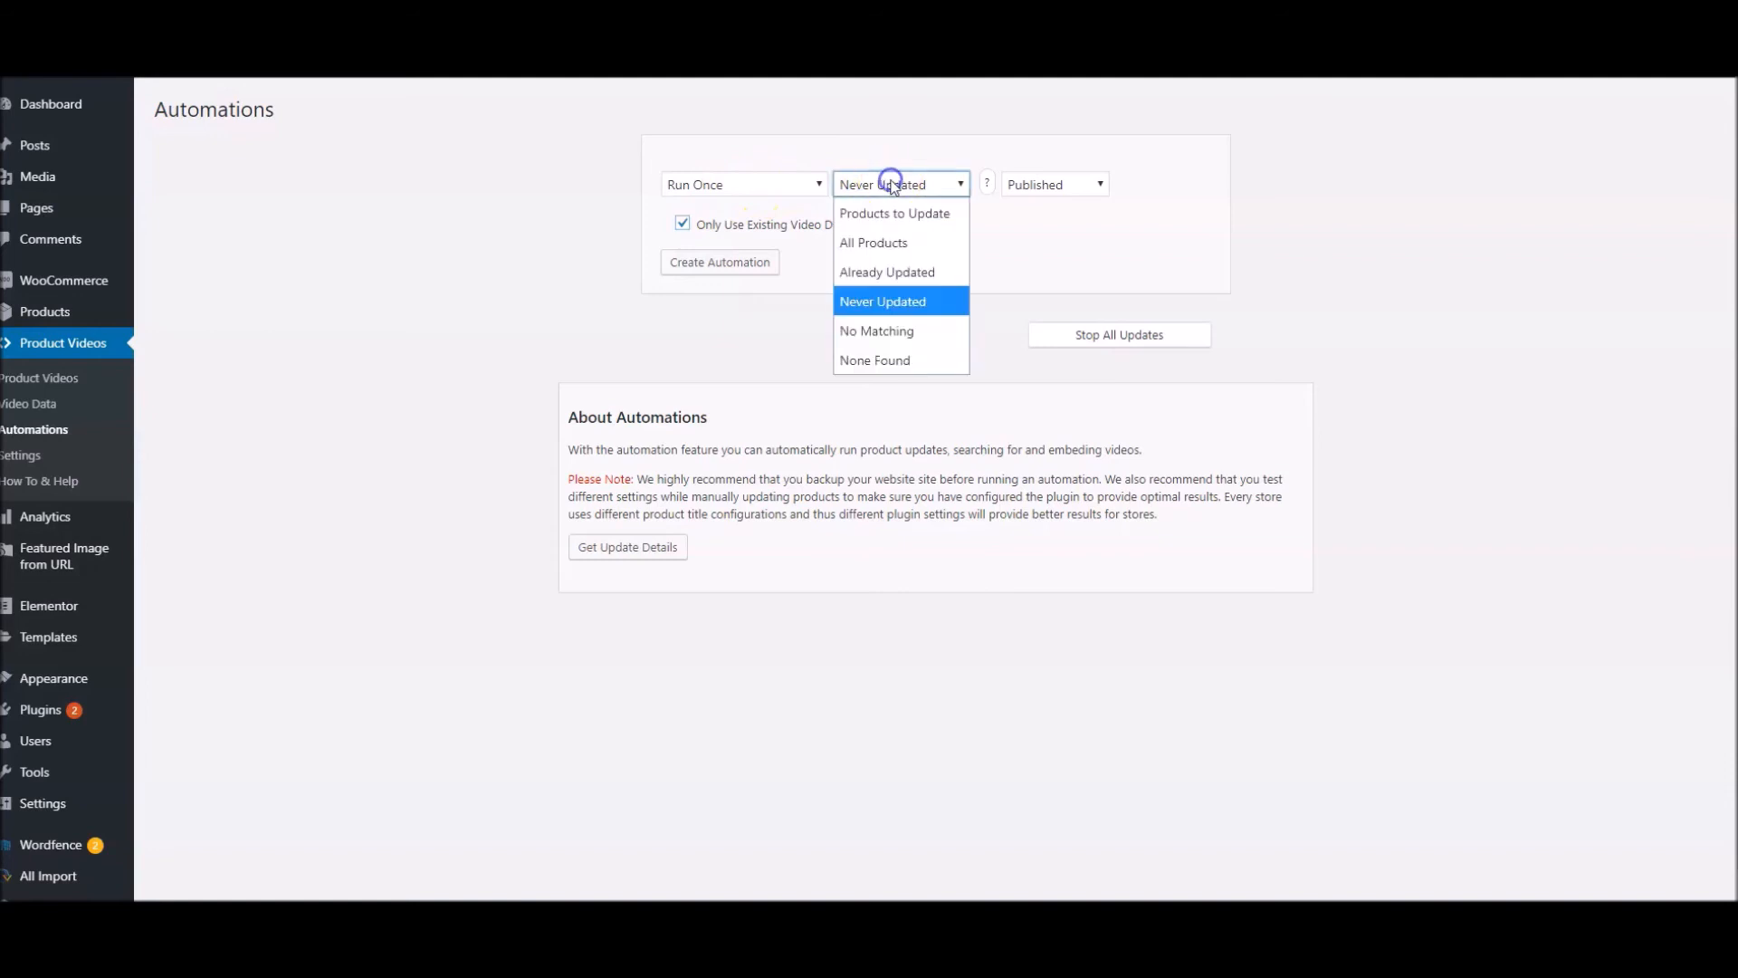
pyautogui.click(901, 274)
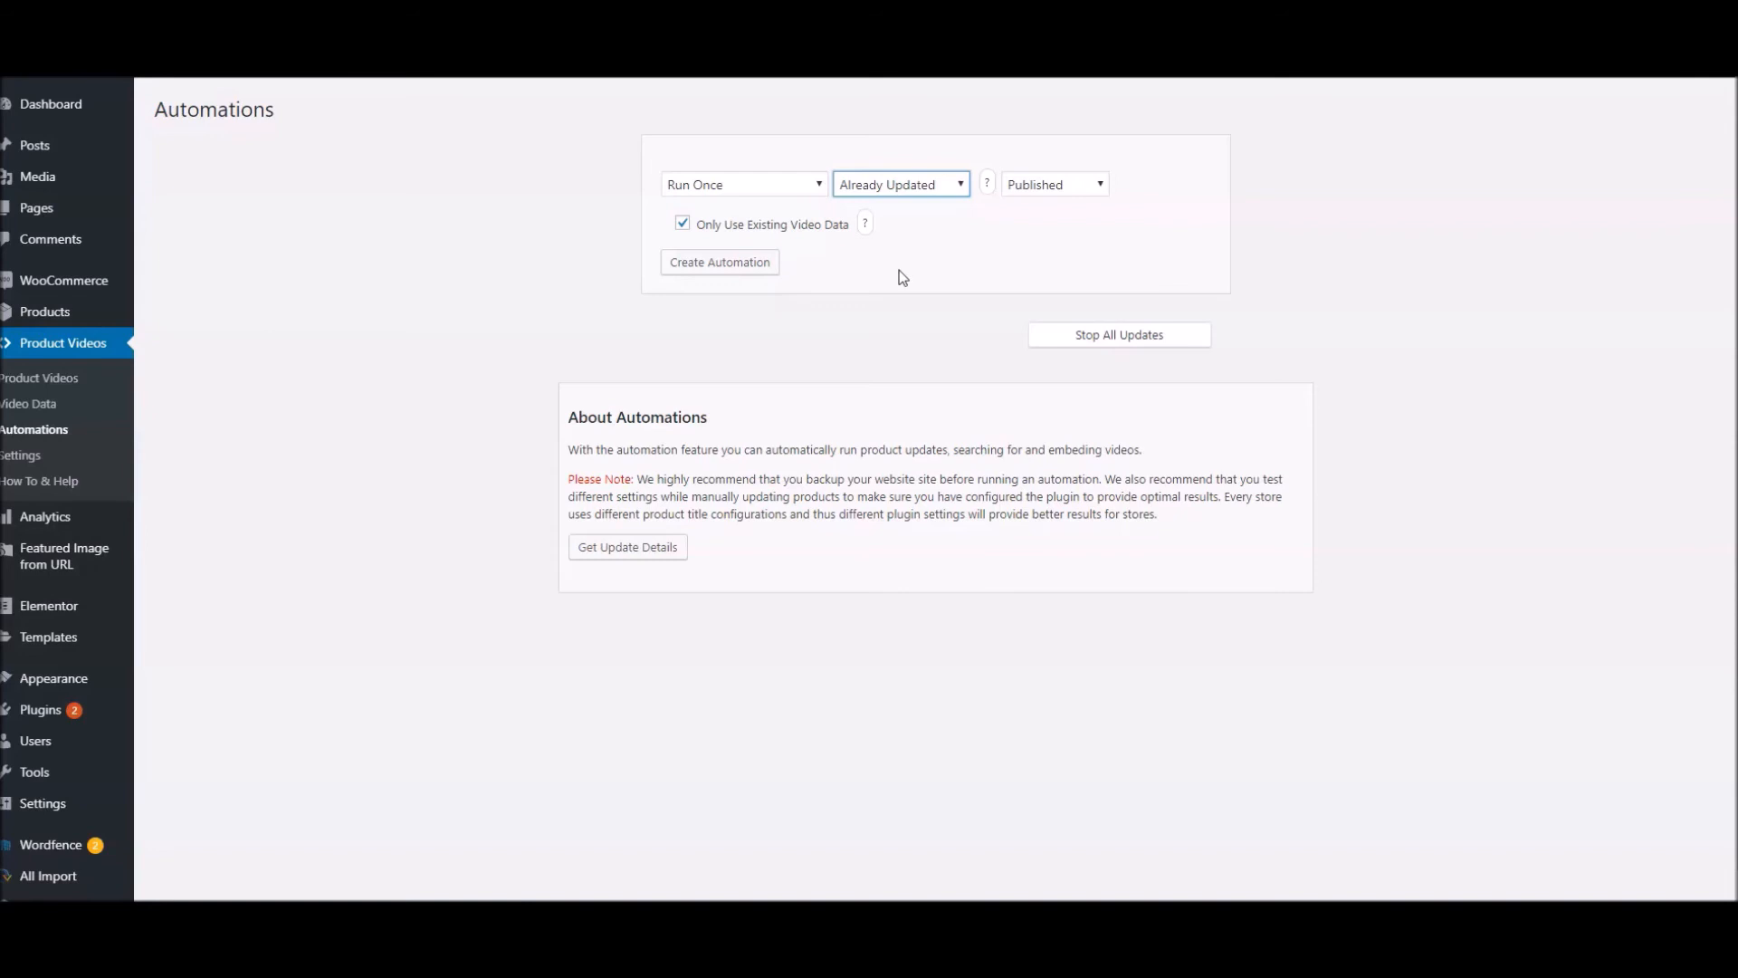
# Turn off Only Use Existing Video Data and create the run-once automation for published products that were never updated
pyautogui.click(817, 224)
pyautogui.click(683, 222)
pyautogui.click(720, 262)
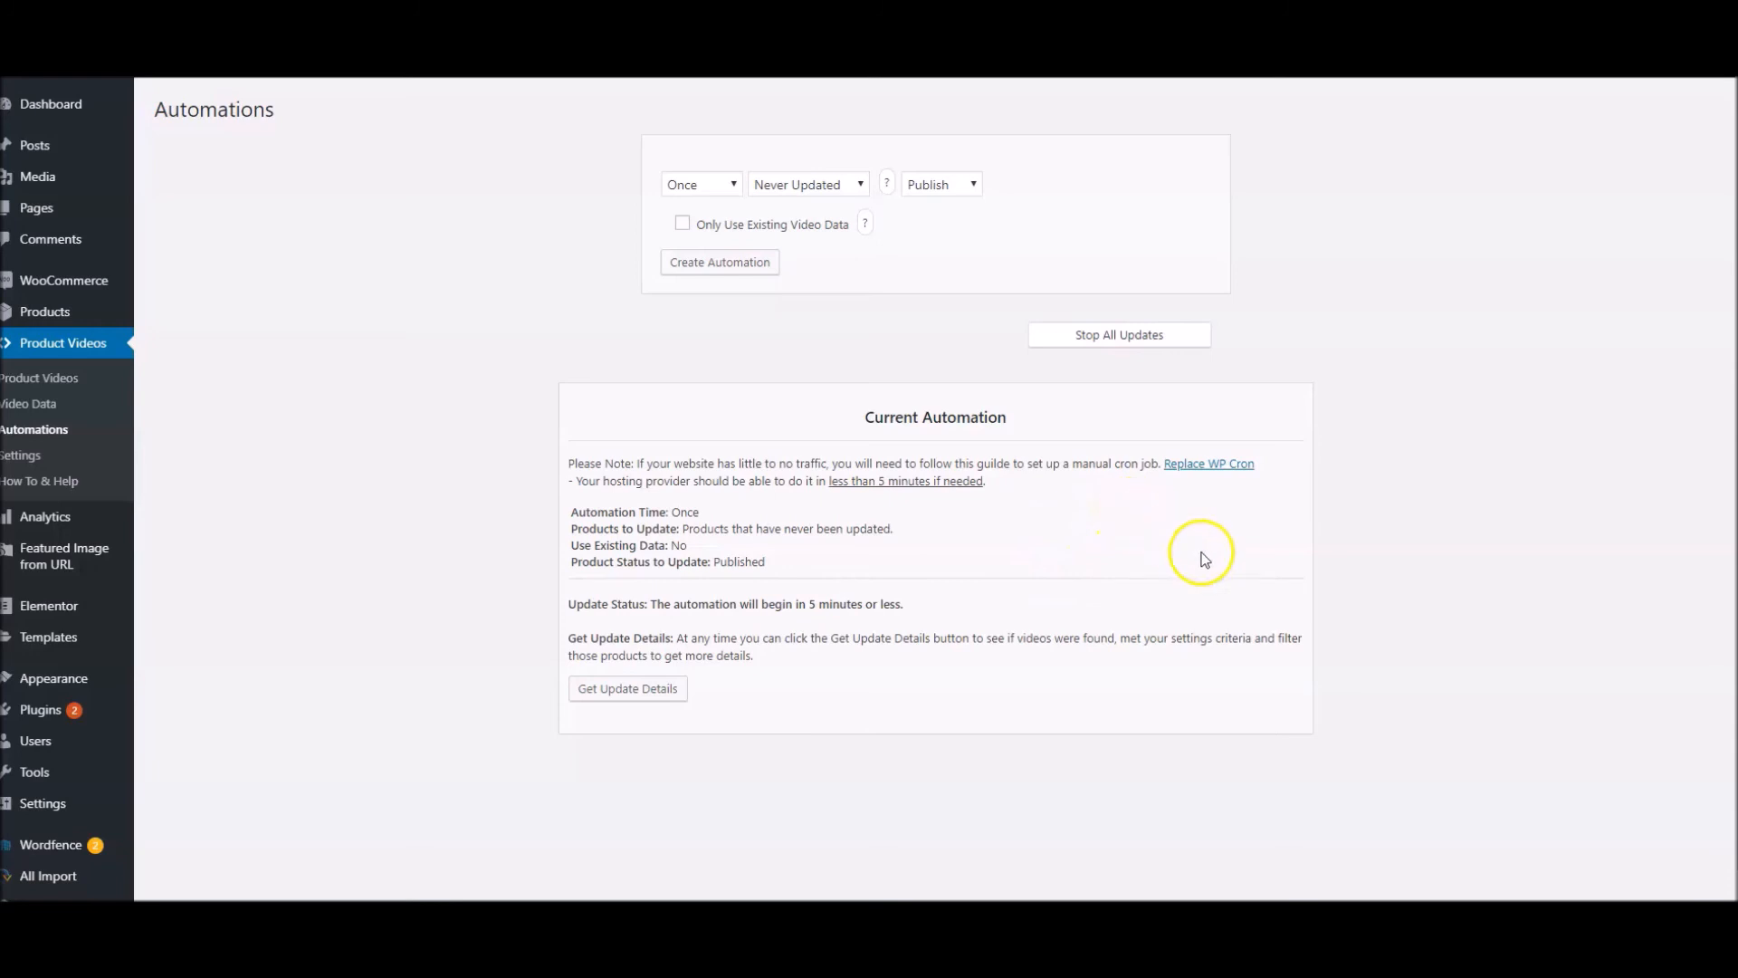
# Open the Replace WP Cron guide and read how to set up a real cron job for WordPress
pyautogui.click(1204, 465)
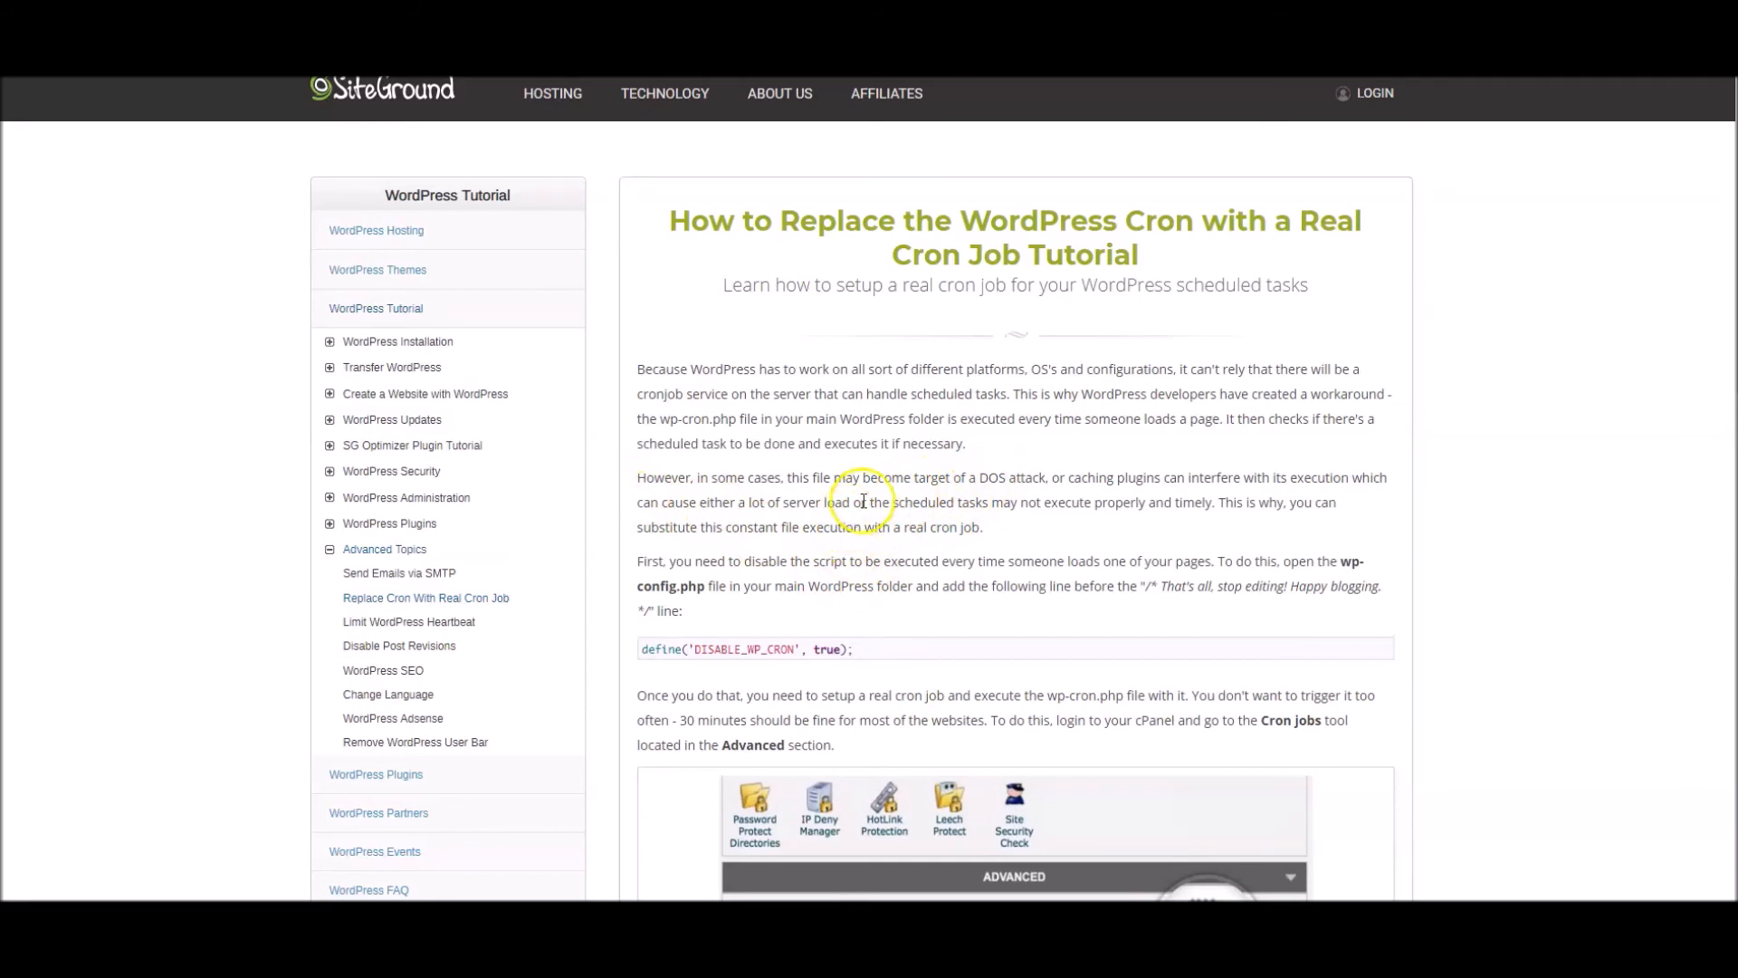
pyautogui.scroll(-2, 866, 498)
pyautogui.scroll(-2, 867, 496)
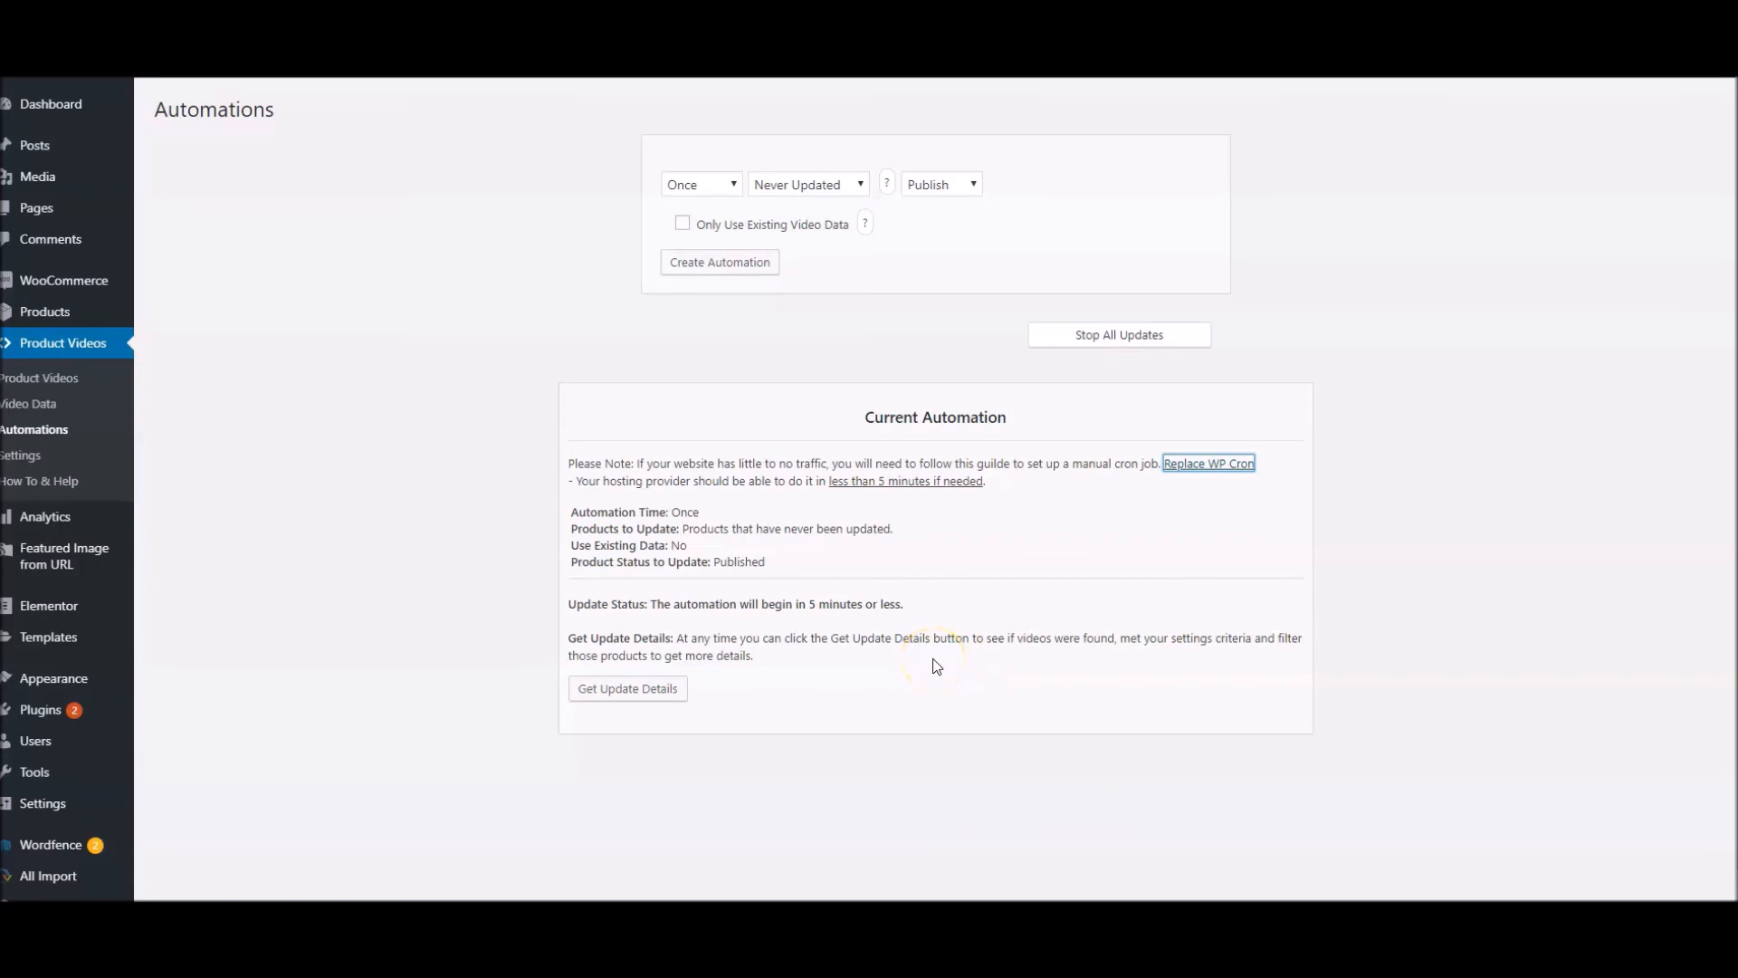
# Get the current automation's update details and review its progress and product status breakdown
pyautogui.click(615, 695)
pyautogui.scroll(-1, 1367, 665)
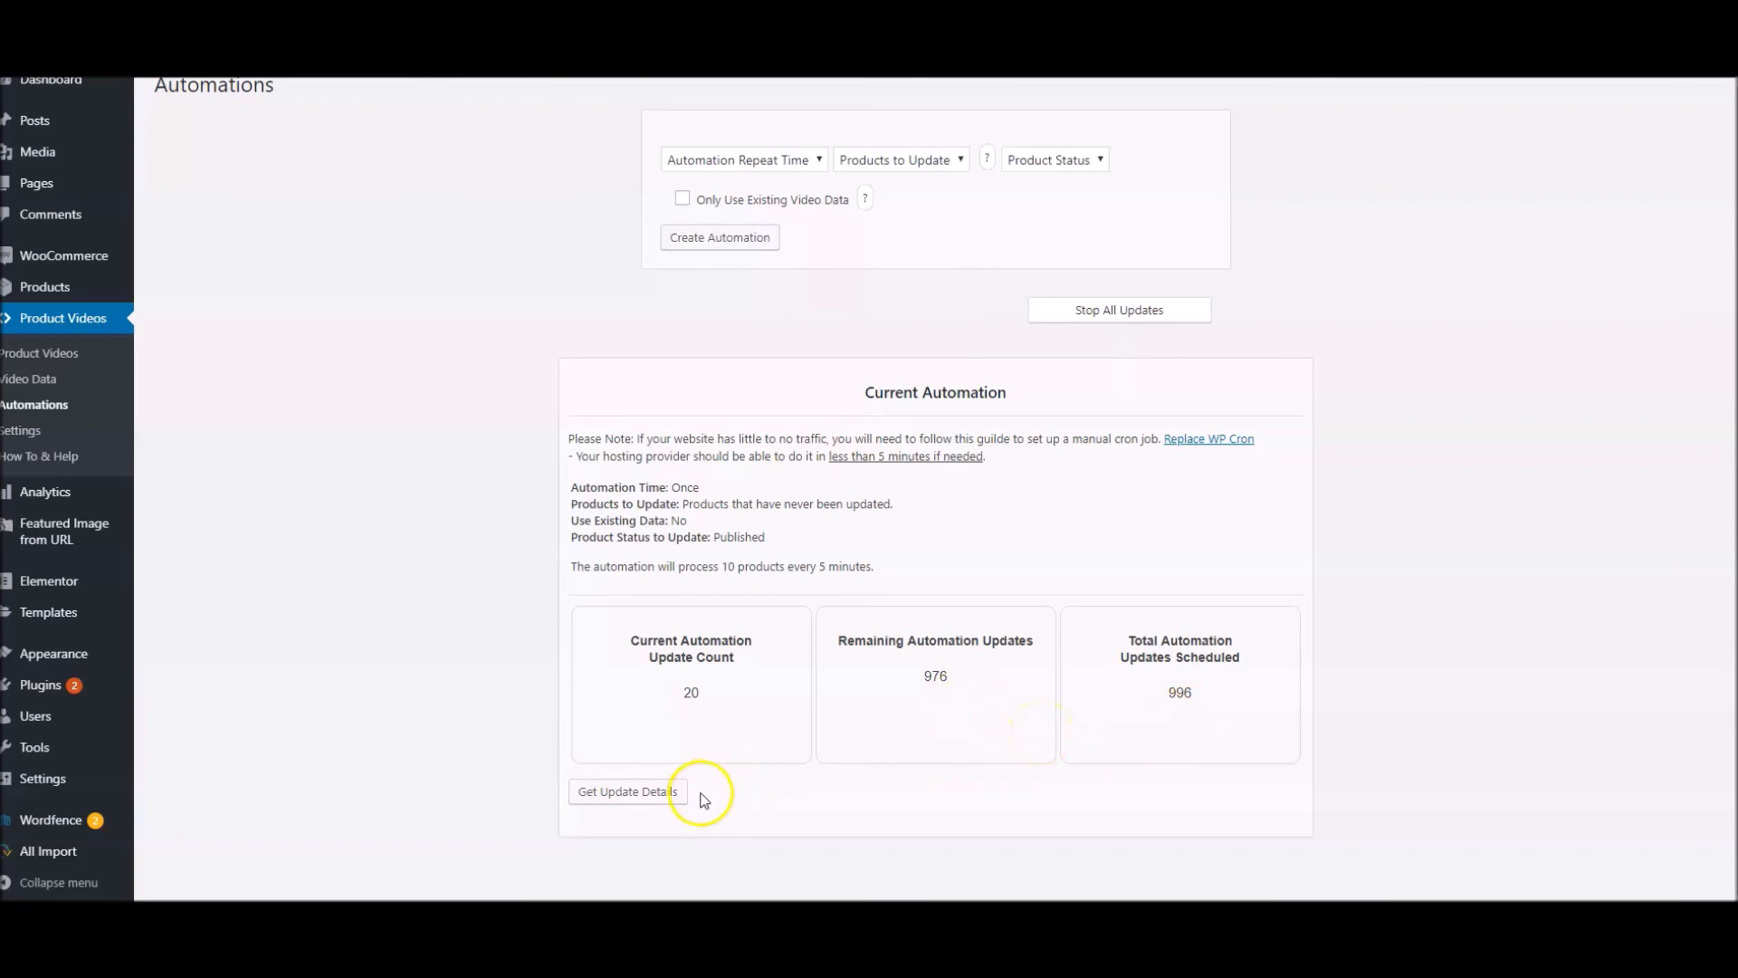
pyautogui.click(603, 795)
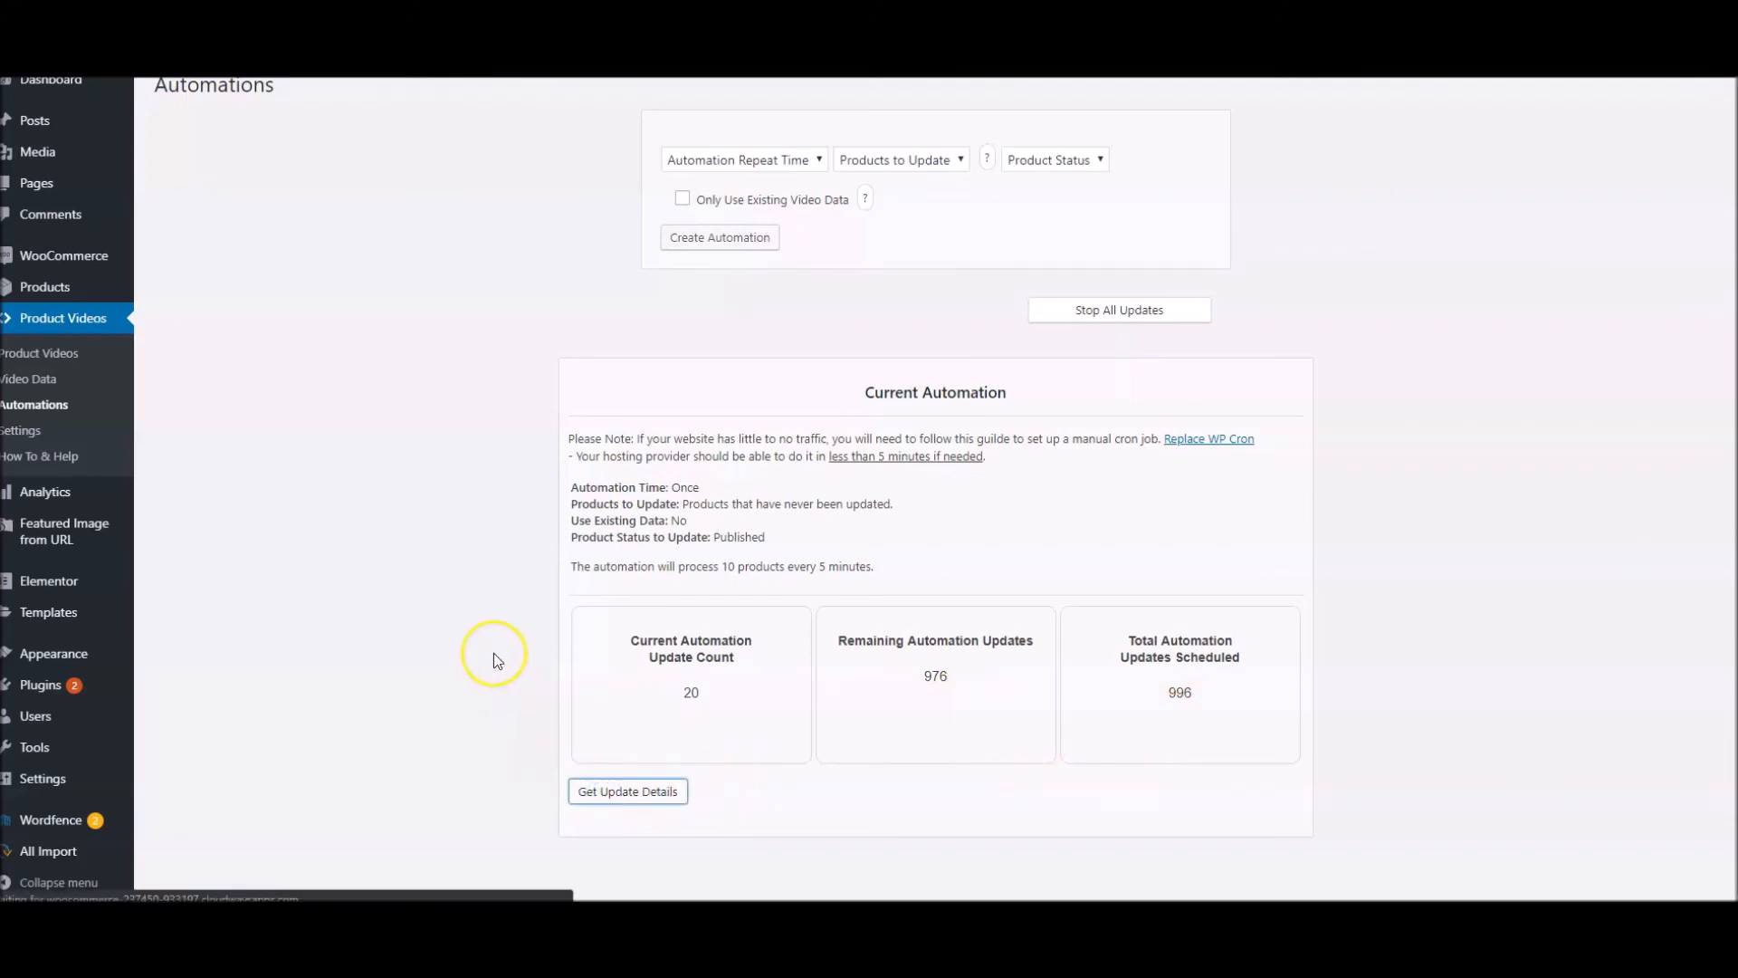
pyautogui.scroll(-2, 492, 653)
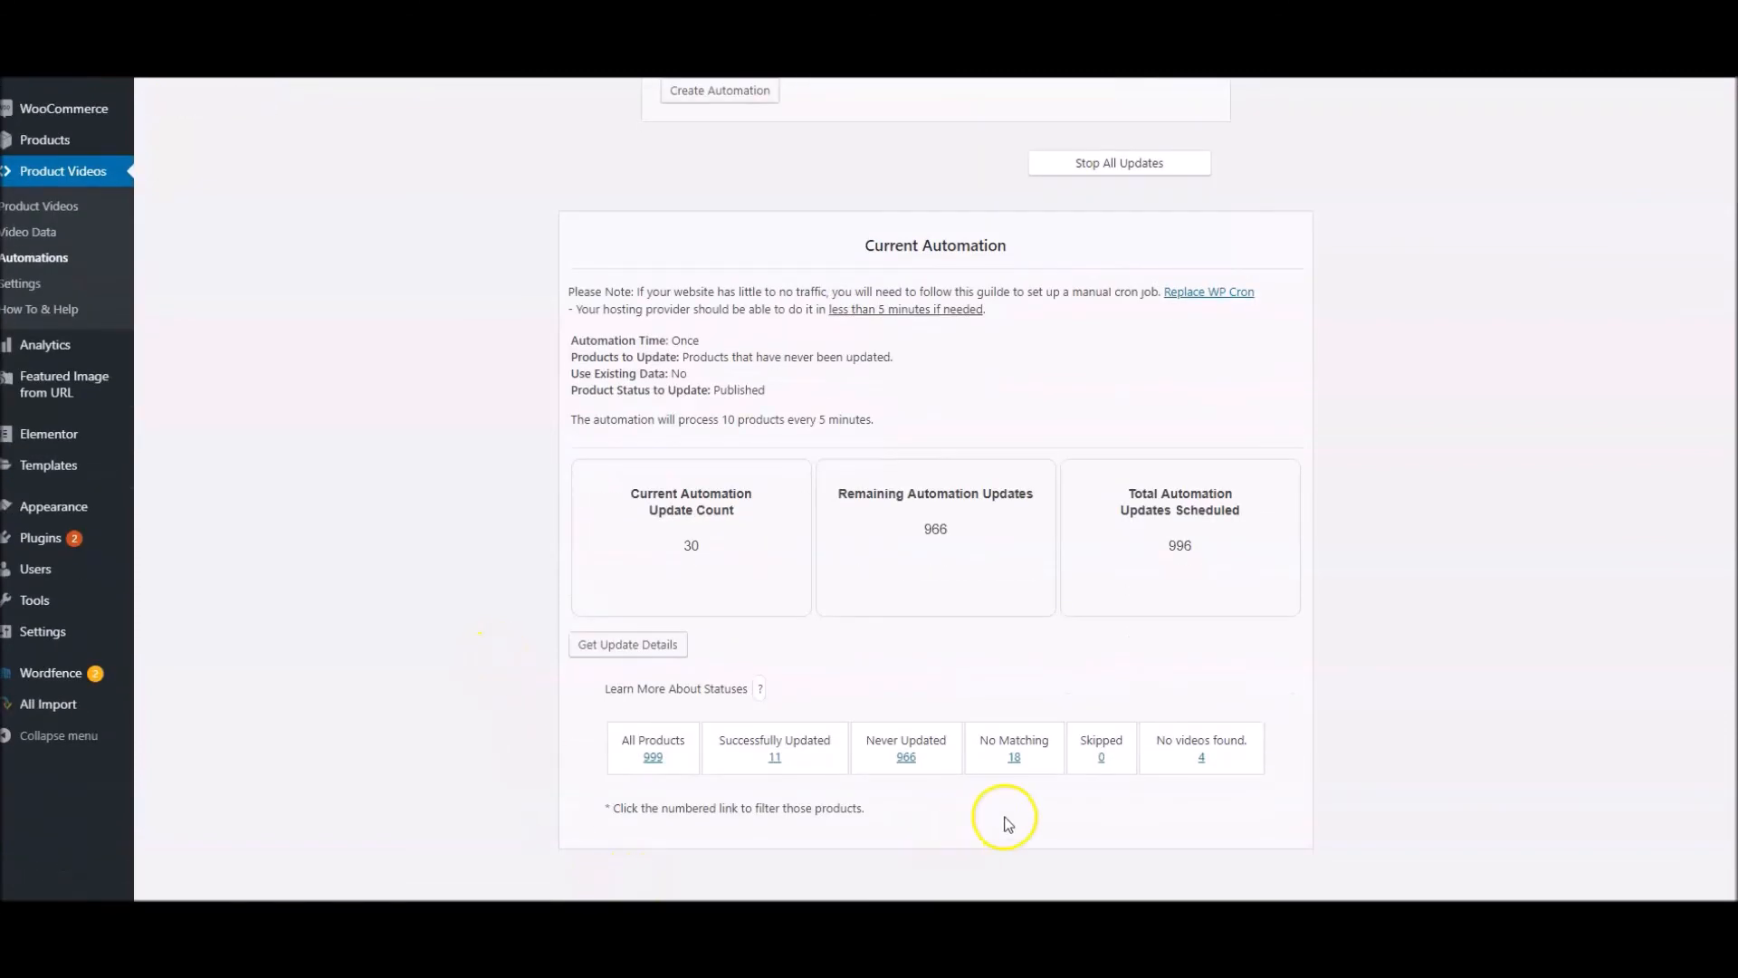
# Filter the product list to the successfully updated products and look through their embedded videos
pyautogui.click(773, 758)
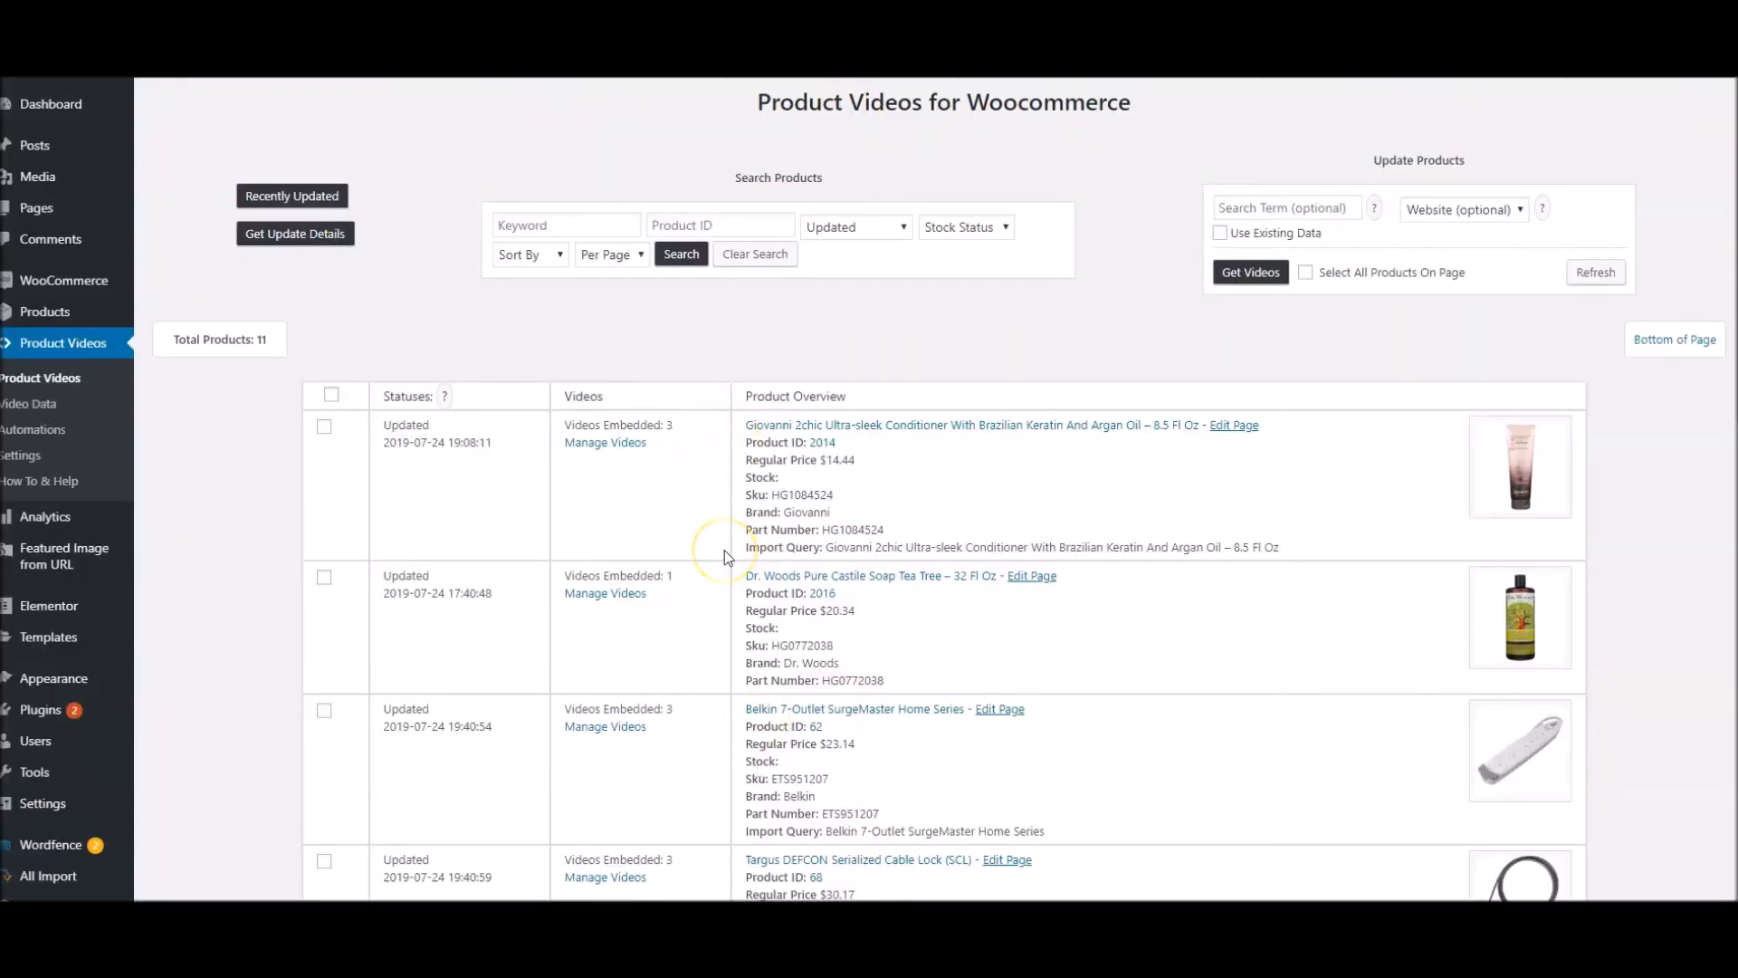
pyautogui.scroll(-6, 724, 550)
pyautogui.scroll(-6, 725, 551)
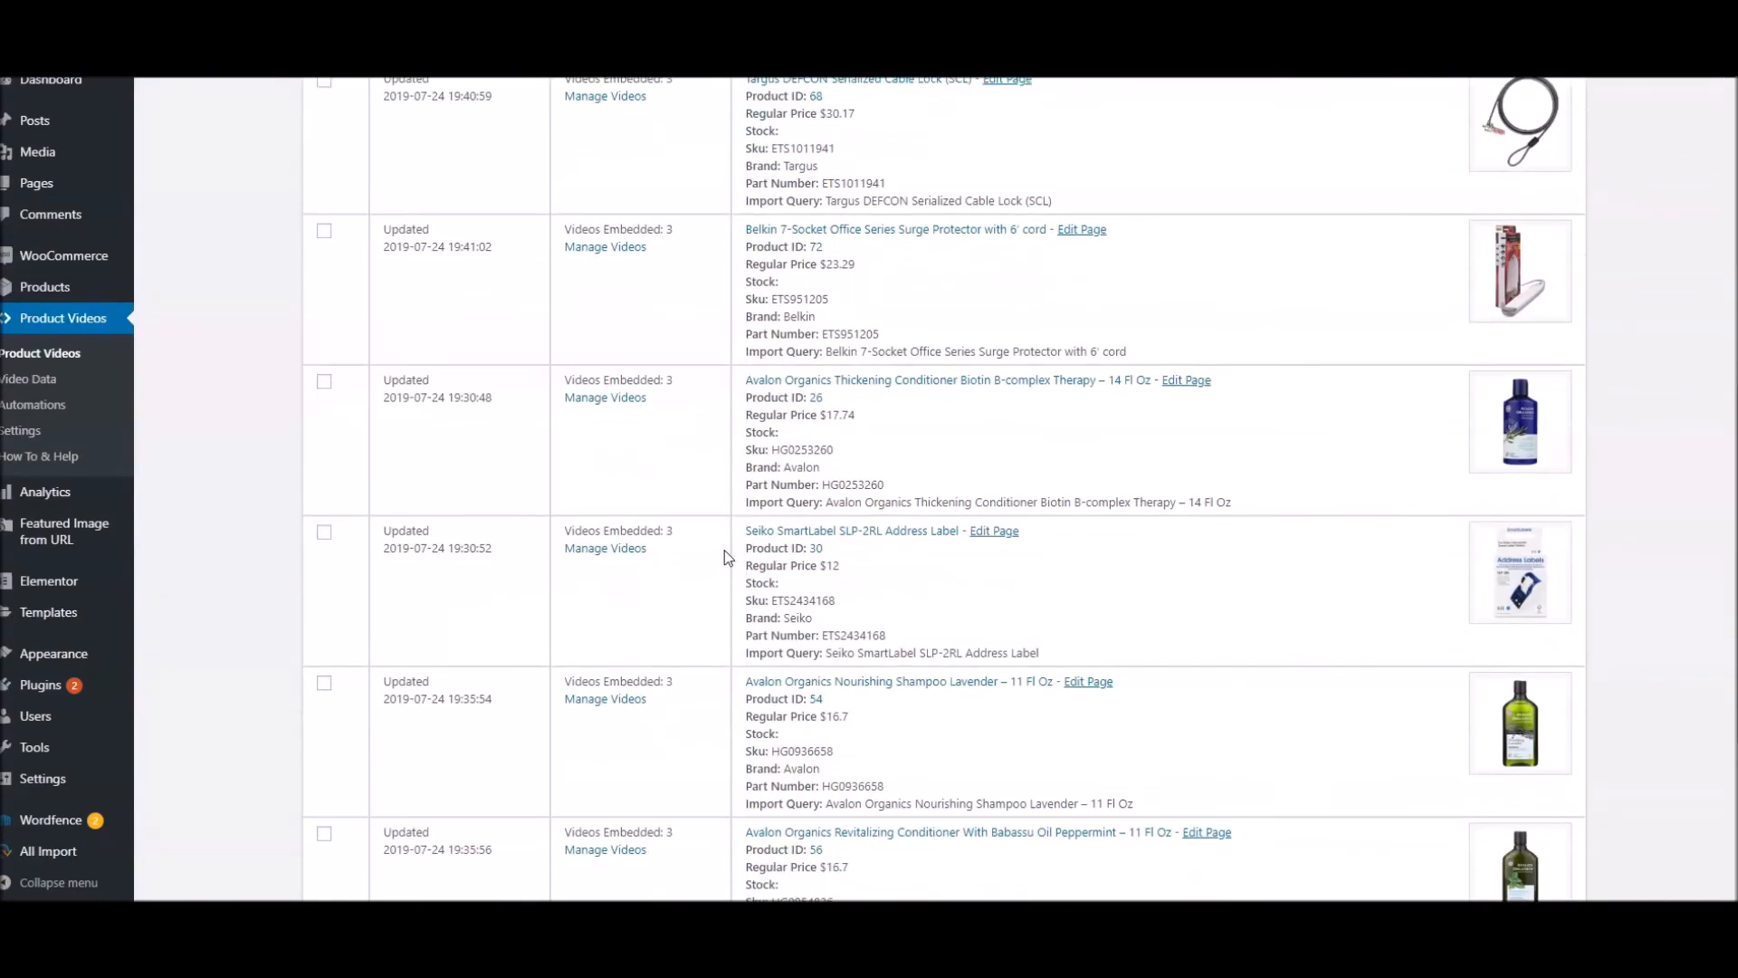